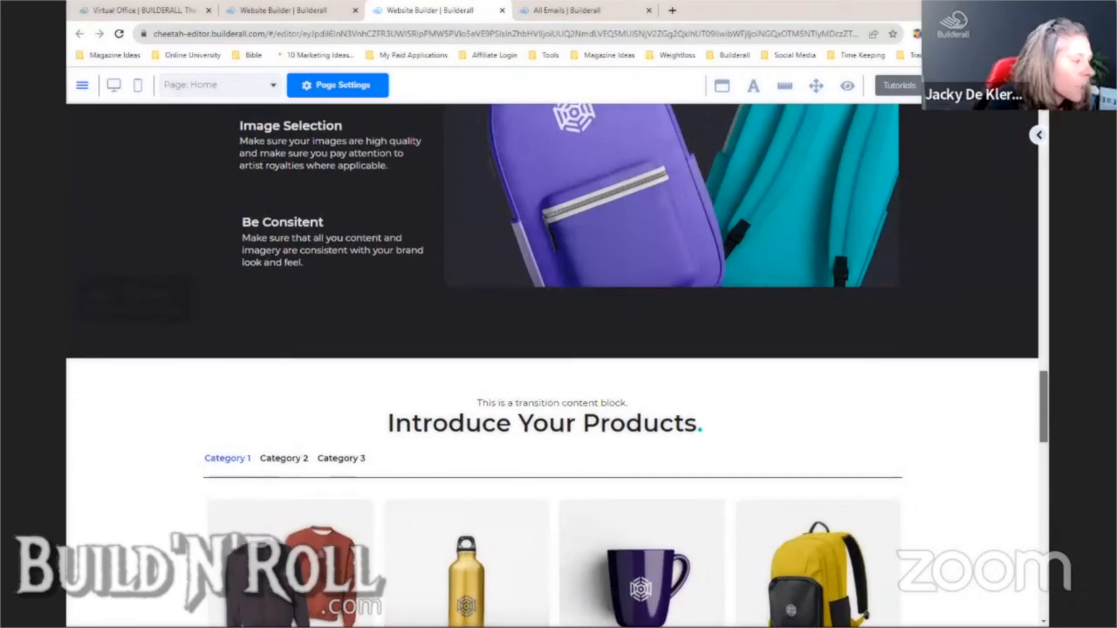
- Scroll back up past the product grid and featured product to the hero section
scroll(557, 274, "up", 1)
scroll(898, 324, "down", 3)
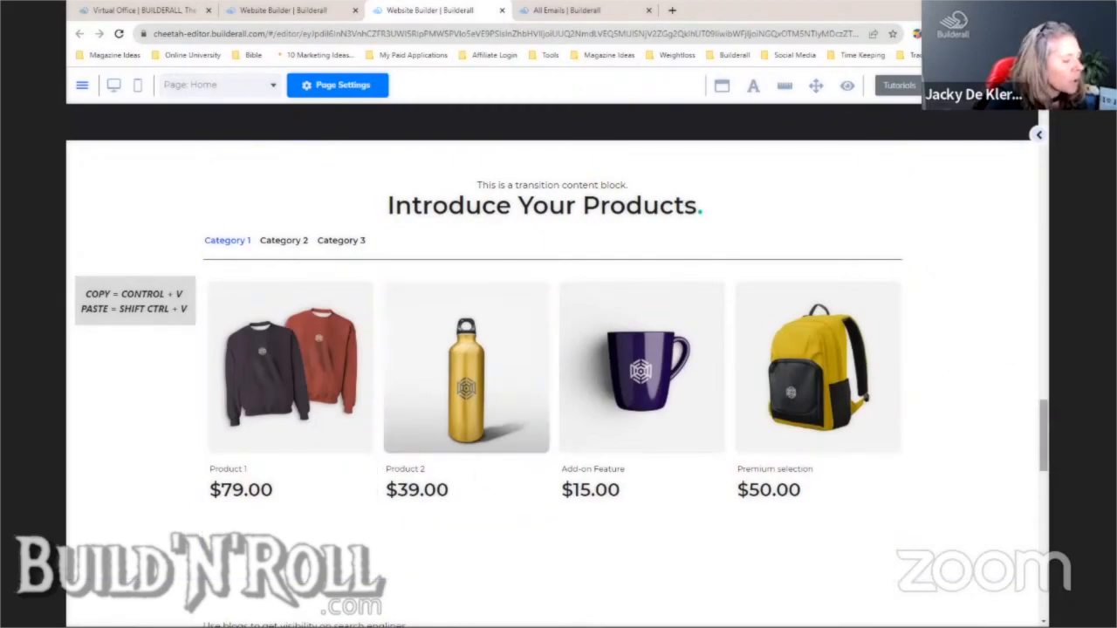
mouse_move(1044, 437)
left_mouse_down()
mouse_move(1044, 491)
mouse_move(1044, 415)
left_mouse_up()
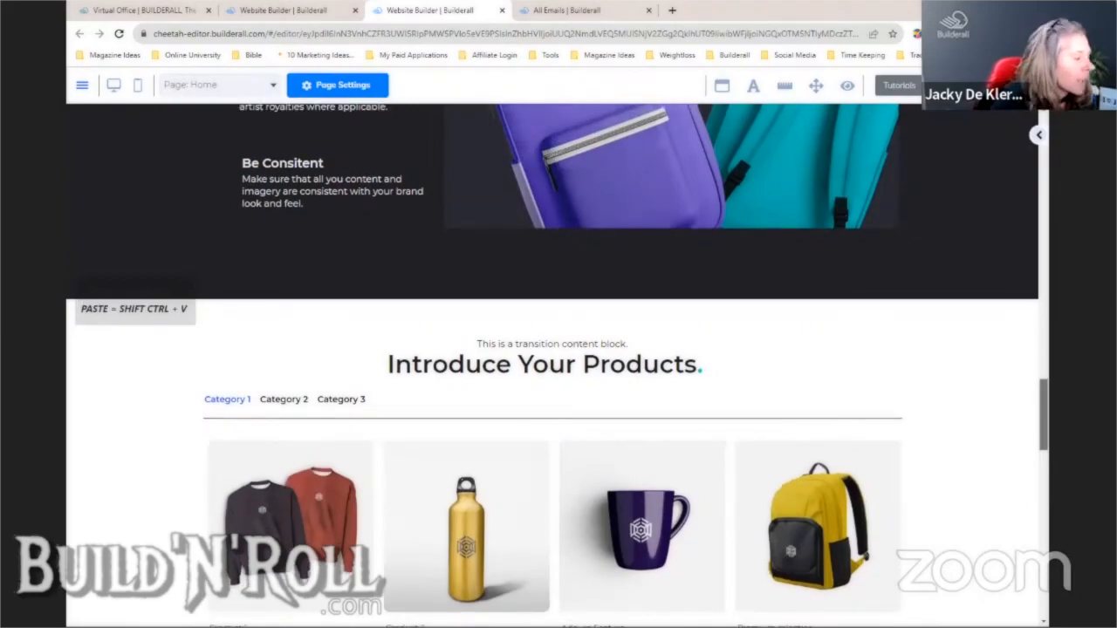
scroll(1049, 159, "up", 10)
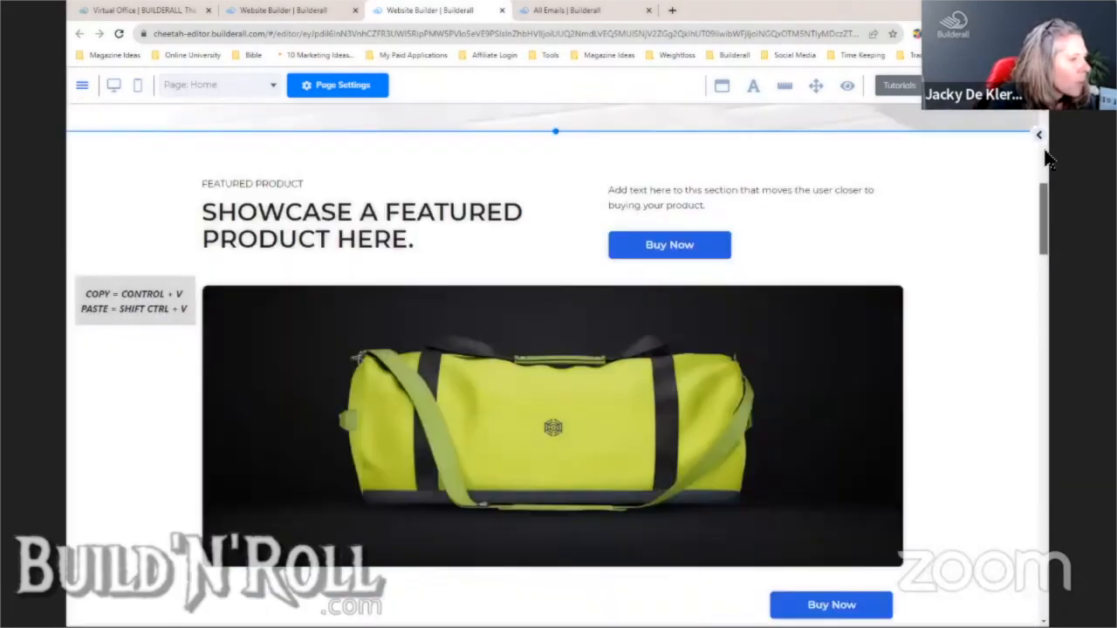
scroll(1050, 159, "up", 5)
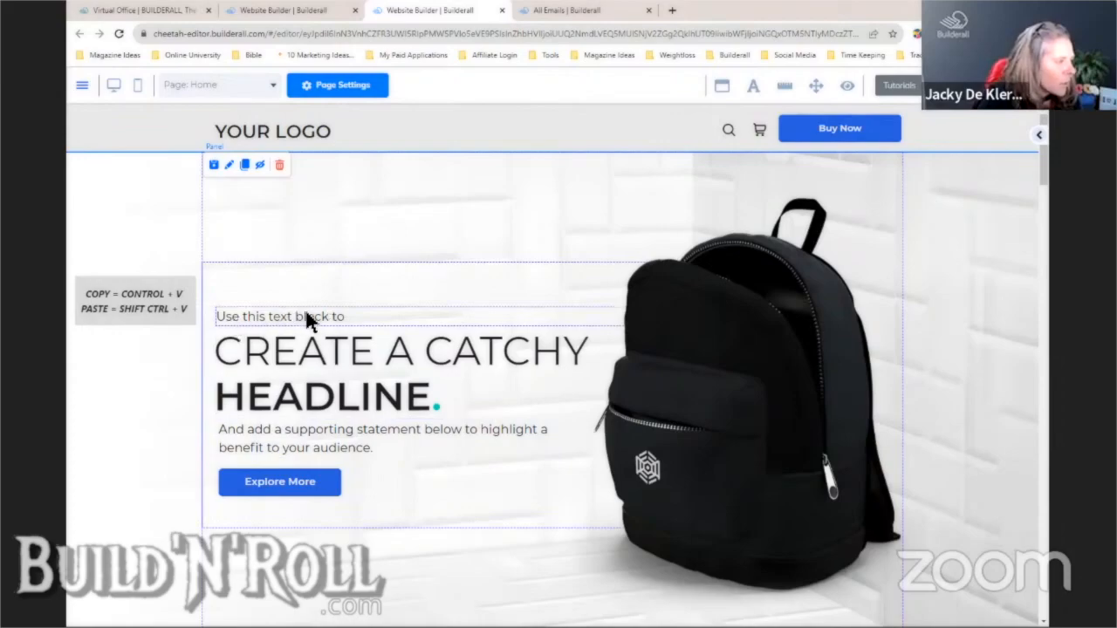
- Open Magic Text on the hero headline and choose 'Create 3 headline samples'
left_click(324, 347)
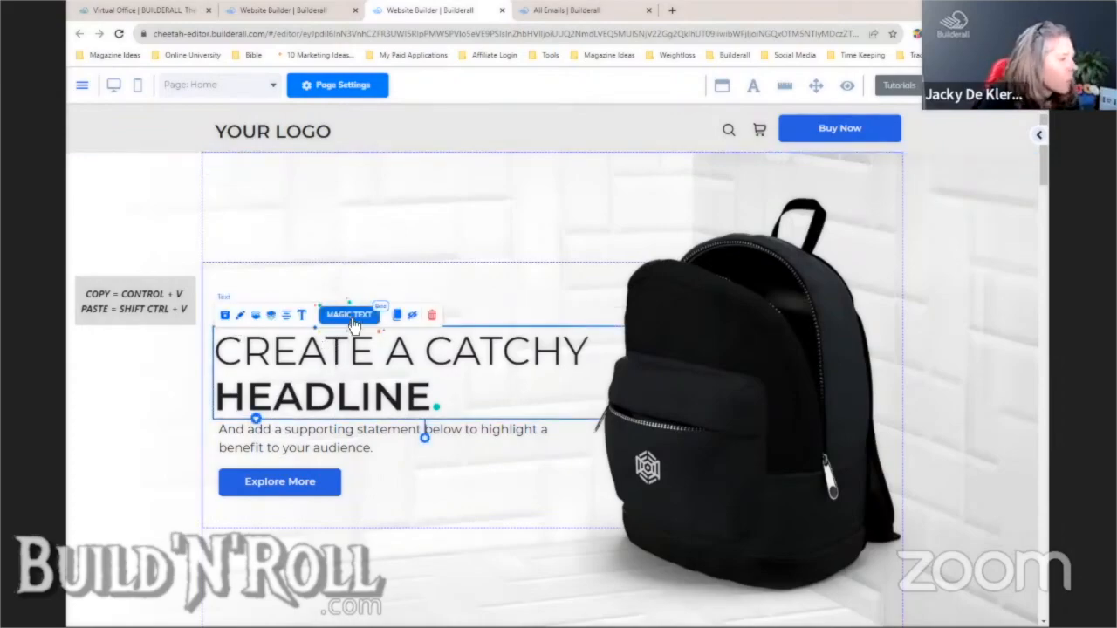
left_click(349, 315)
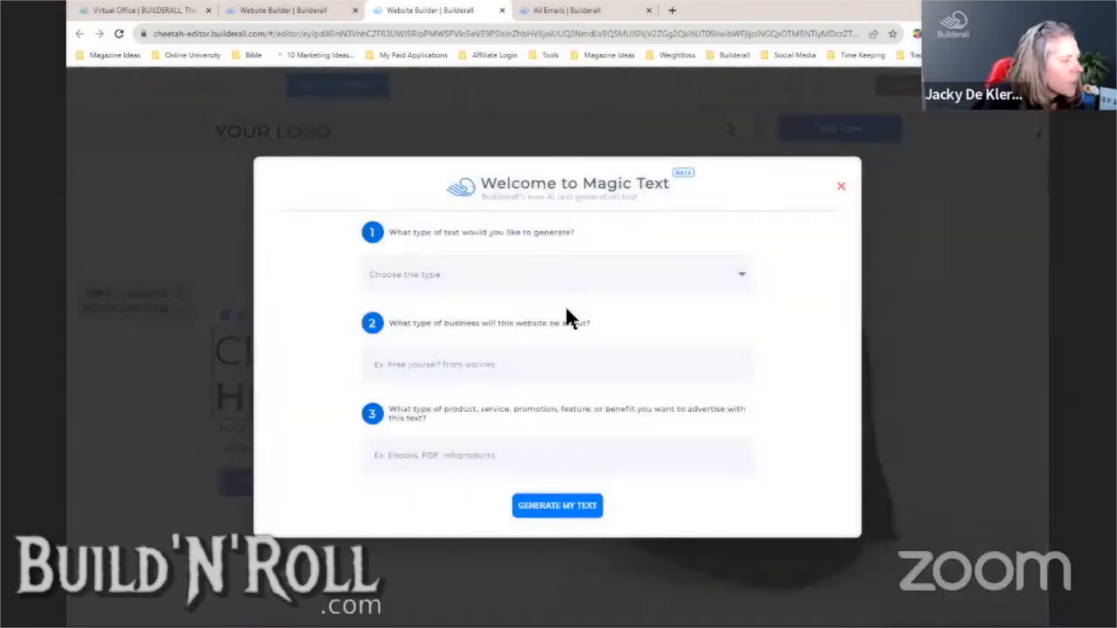
left_click(602, 278)
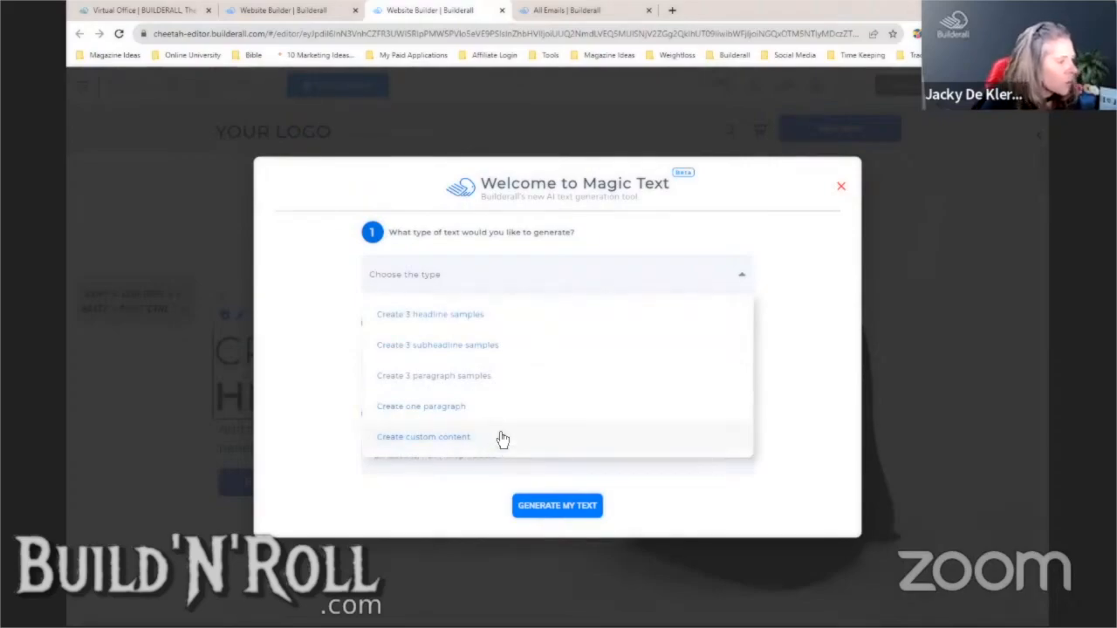
left_click(502, 319)
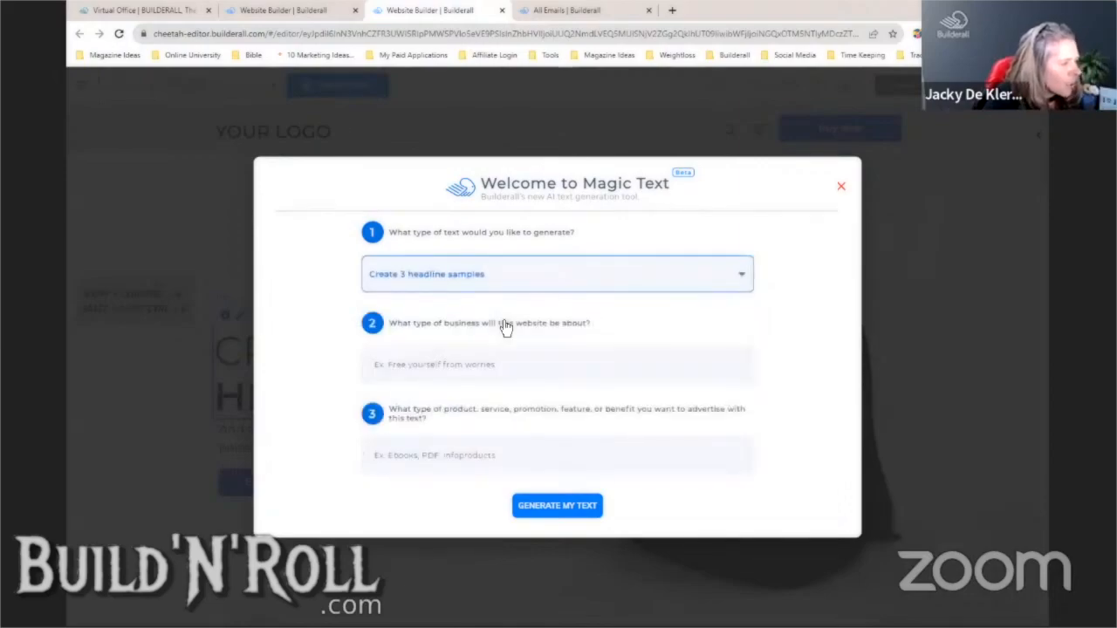
- Enter business 'Branded Corporate Apparel' and product 'Corporate Swag Bag', then generate the headlines
left_click(492, 368)
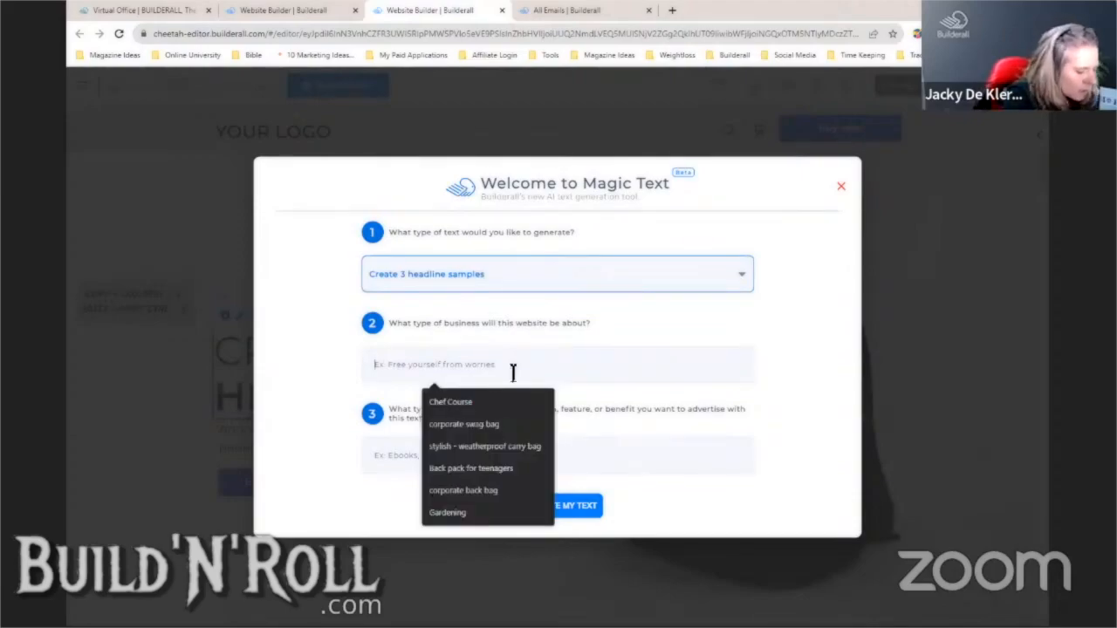
type("BraNDED")
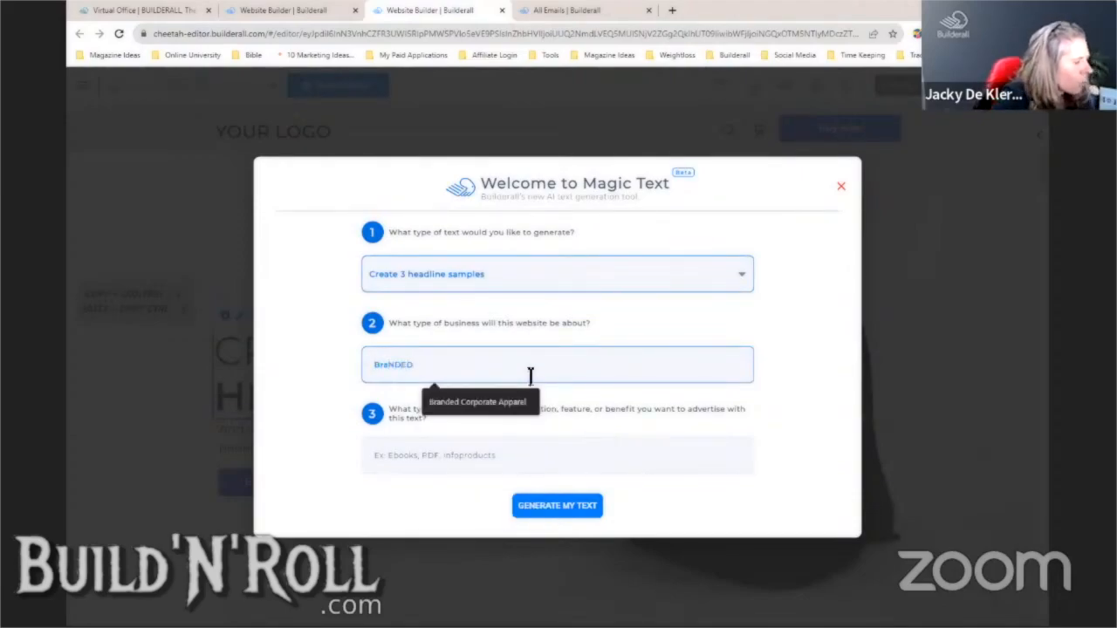
left_click(502, 403)
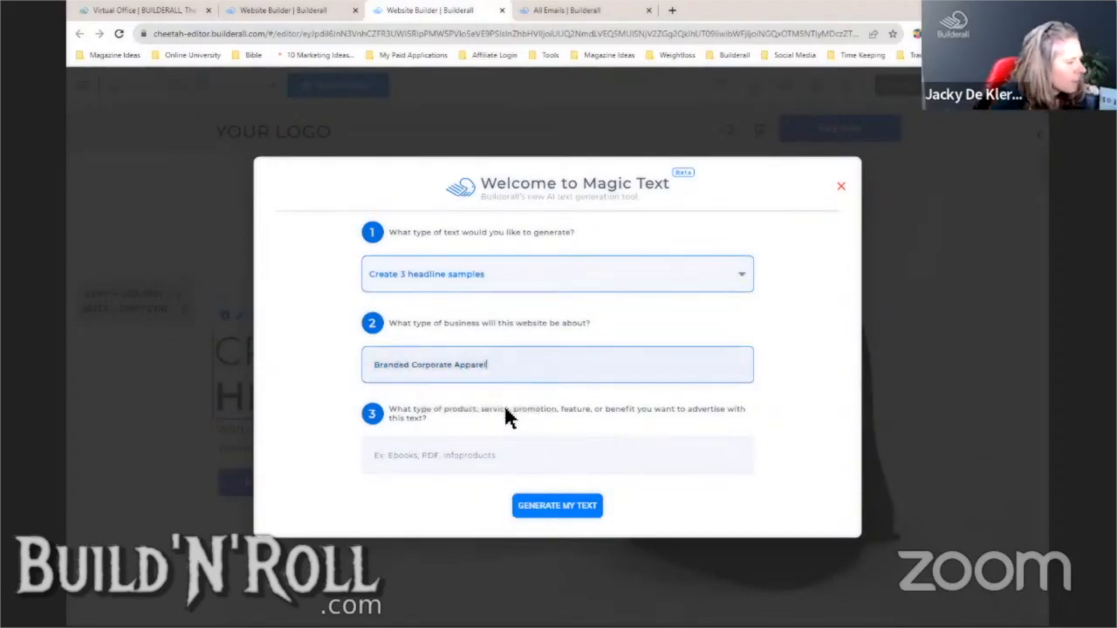
type("c")
left_click(415, 456)
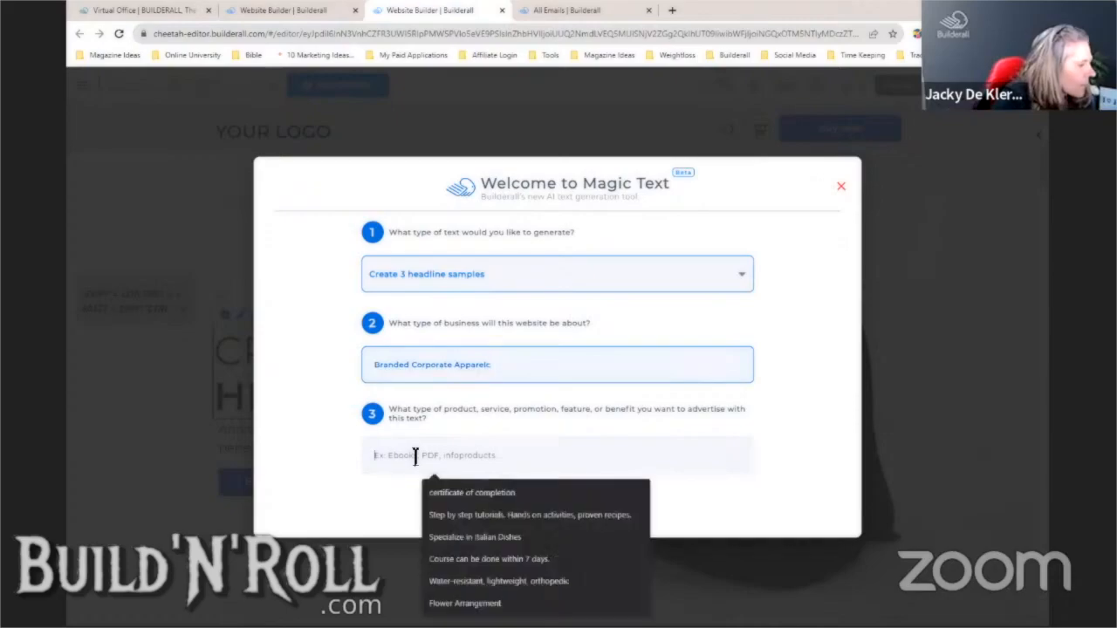
type("C")
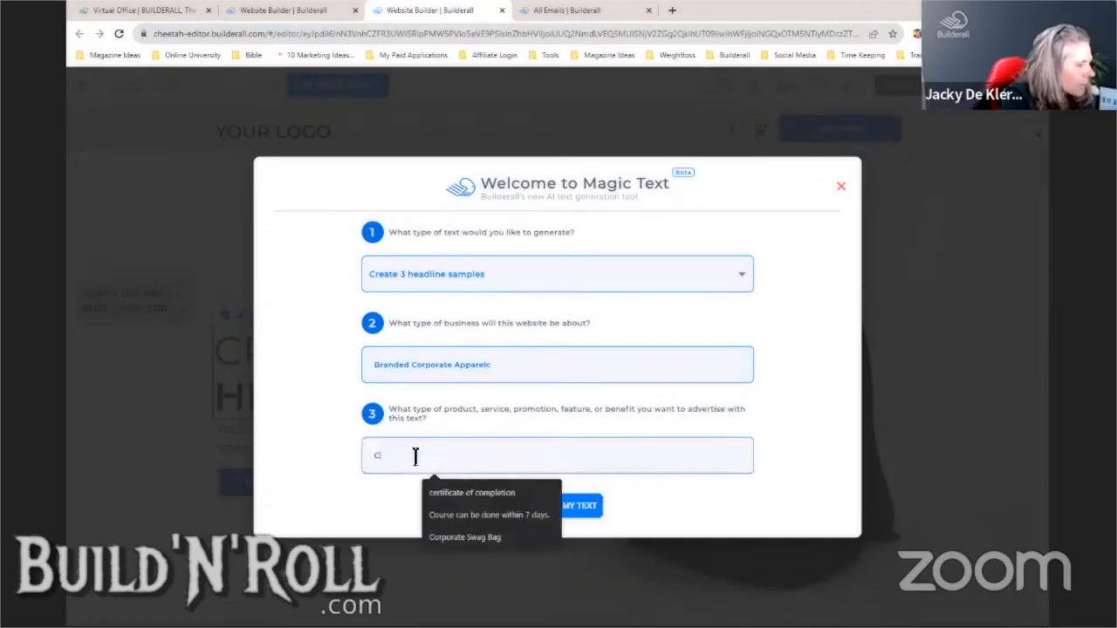
type("orporate Swag Bag")
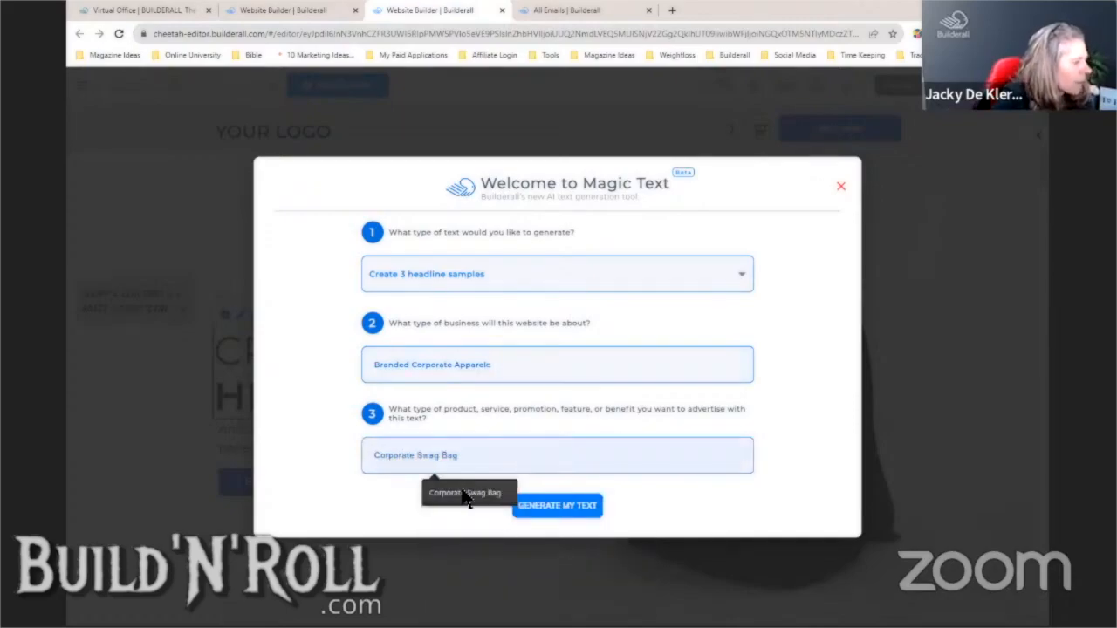
left_click(466, 495)
left_click(556, 510)
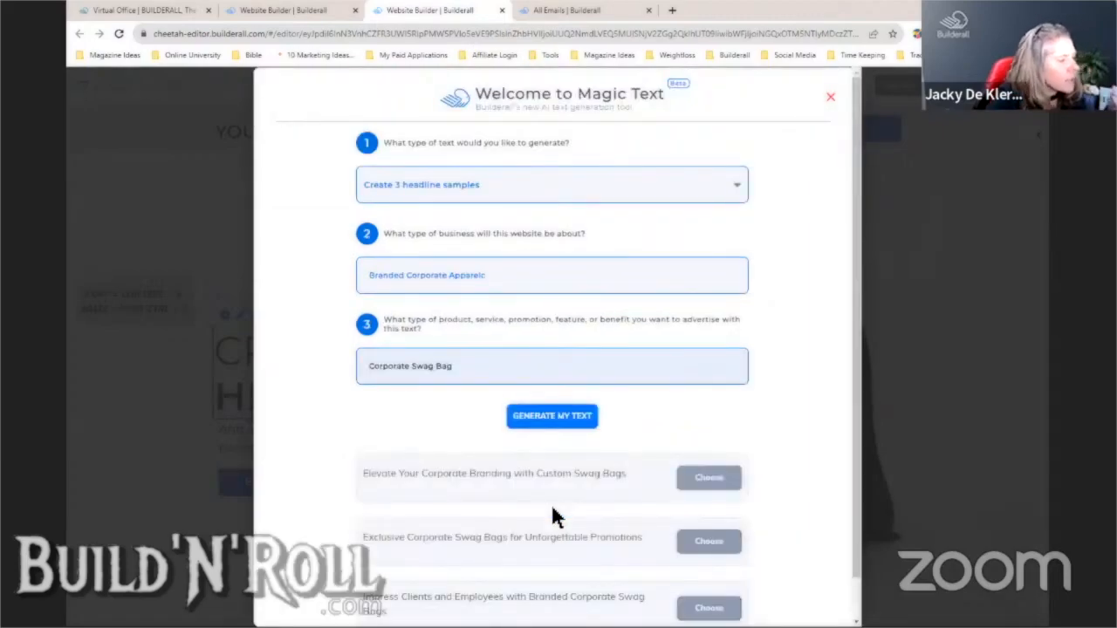
- Copy the second suggestion, 'Exclusive Corporate Swag Bags for Unforgettable Promotions', then close the generator
left_click_drag(857, 327, 859, 382)
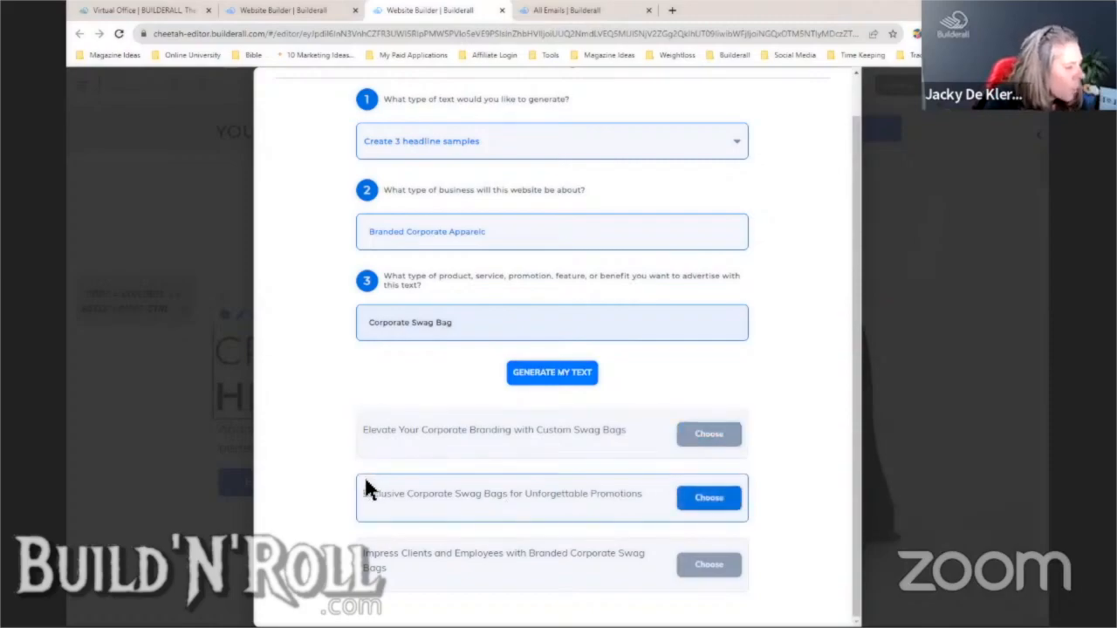
left_click_drag(368, 497, 659, 508)
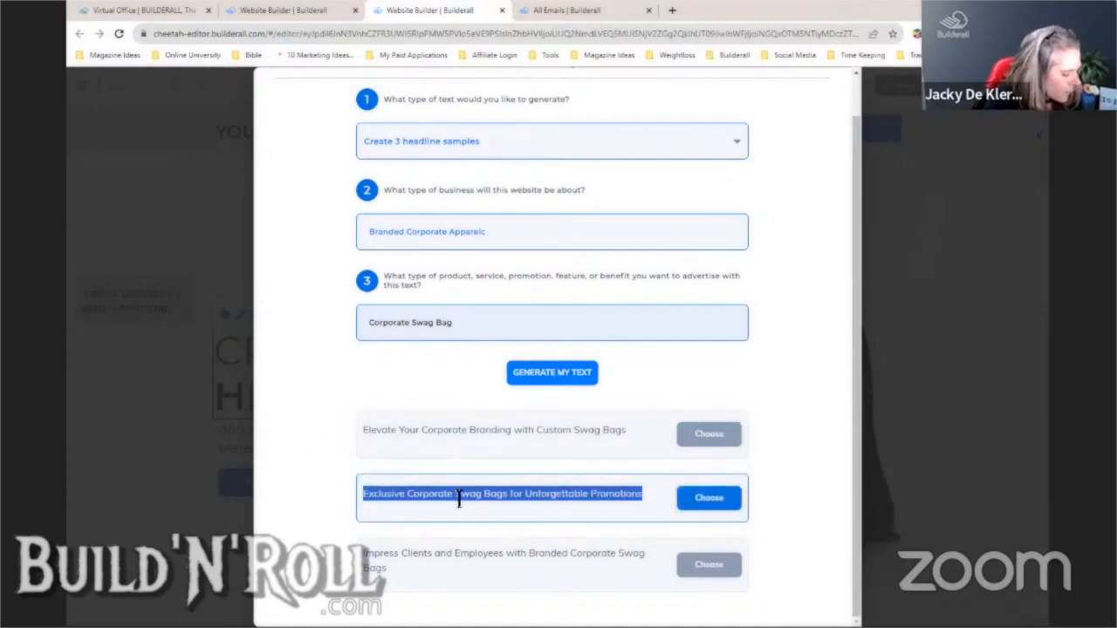
right_click(496, 508)
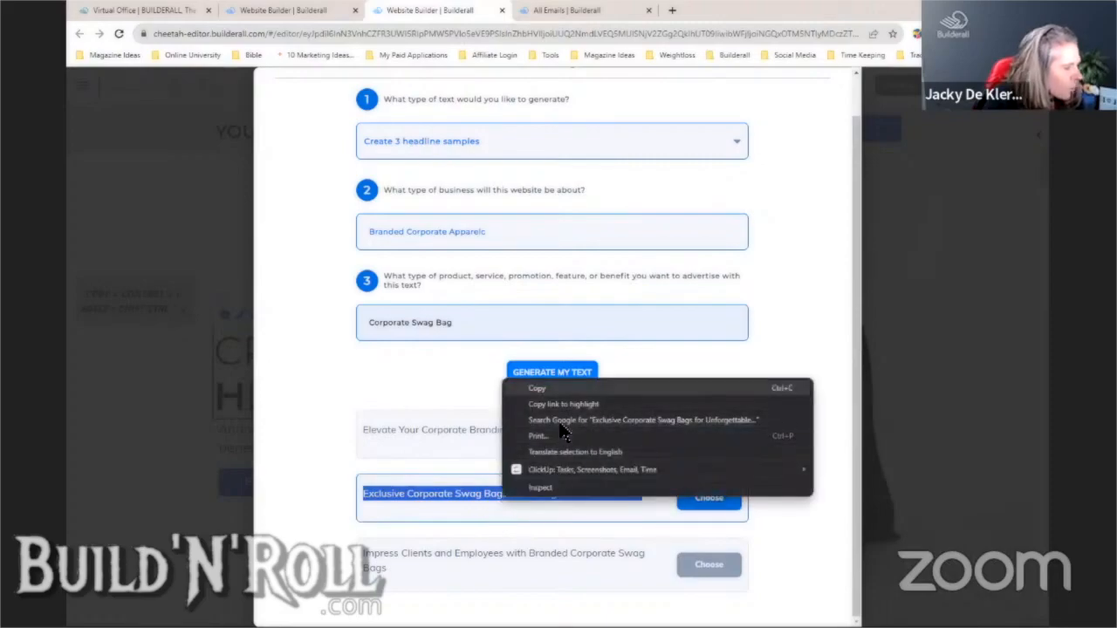
left_click(532, 387)
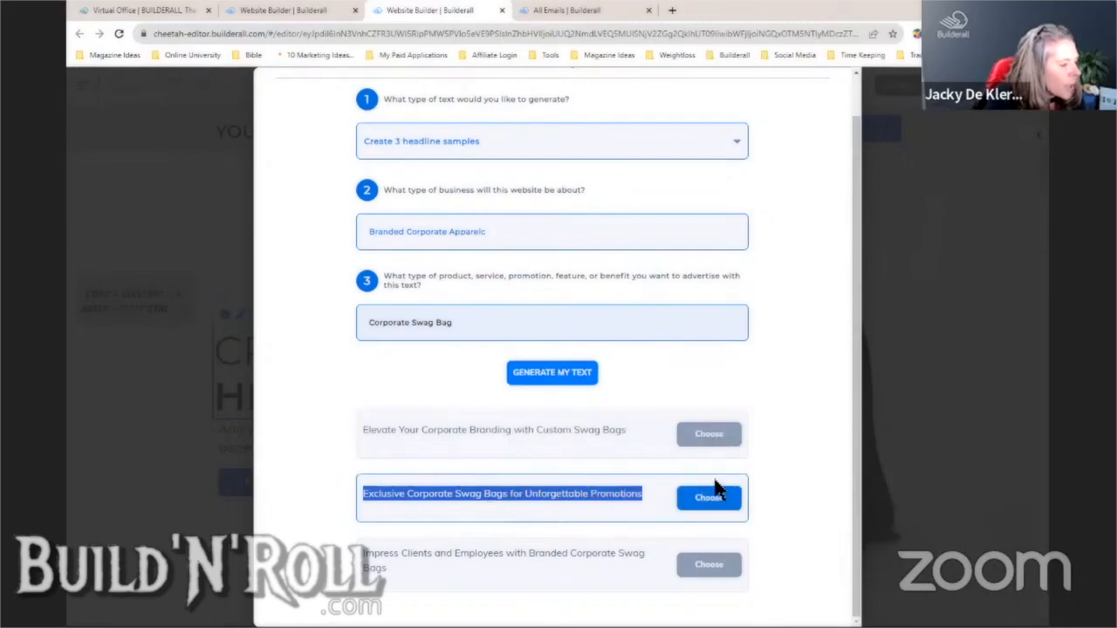
left_click(875, 400)
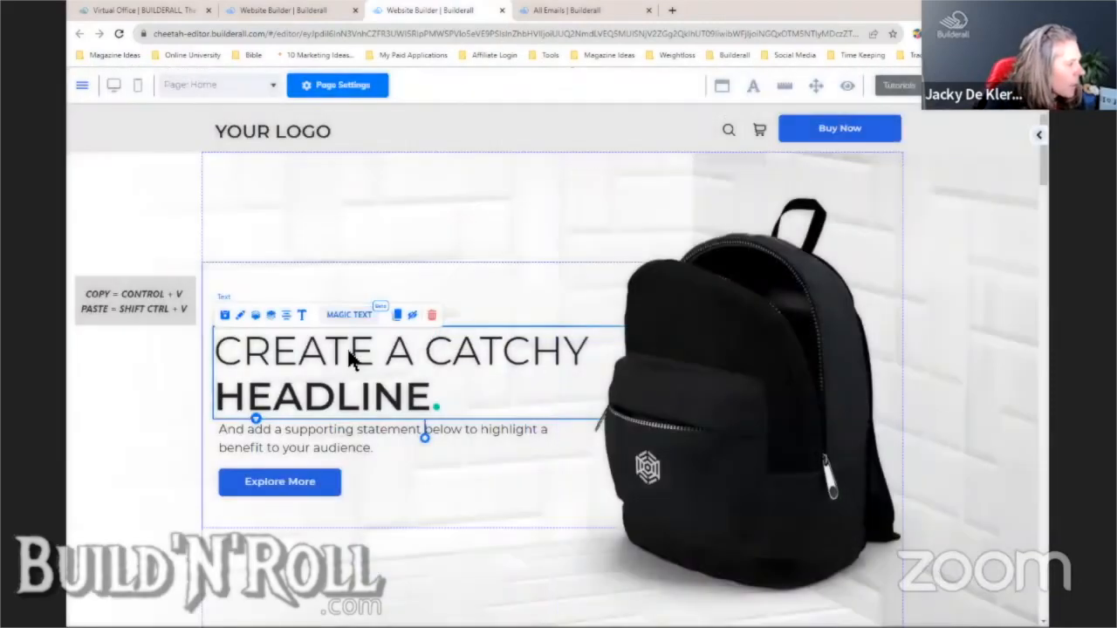
- Paste the copied suggestion over 'CREATE A CATCHY HEADLINE' in the Large Content Editor
left_click(302, 316)
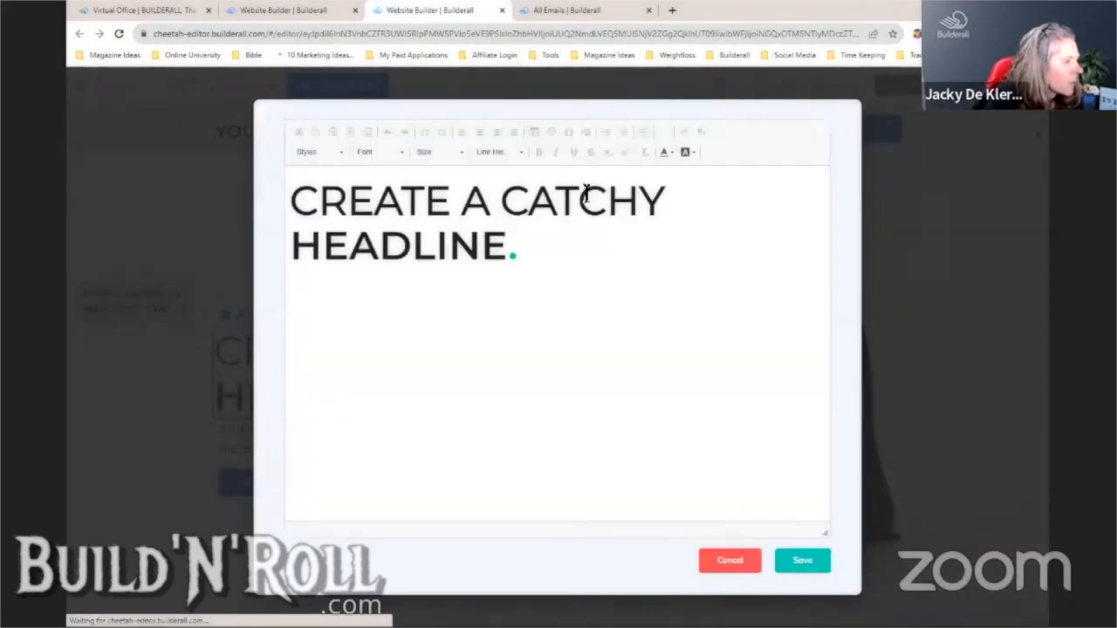
left_click_drag(295, 197, 498, 253)
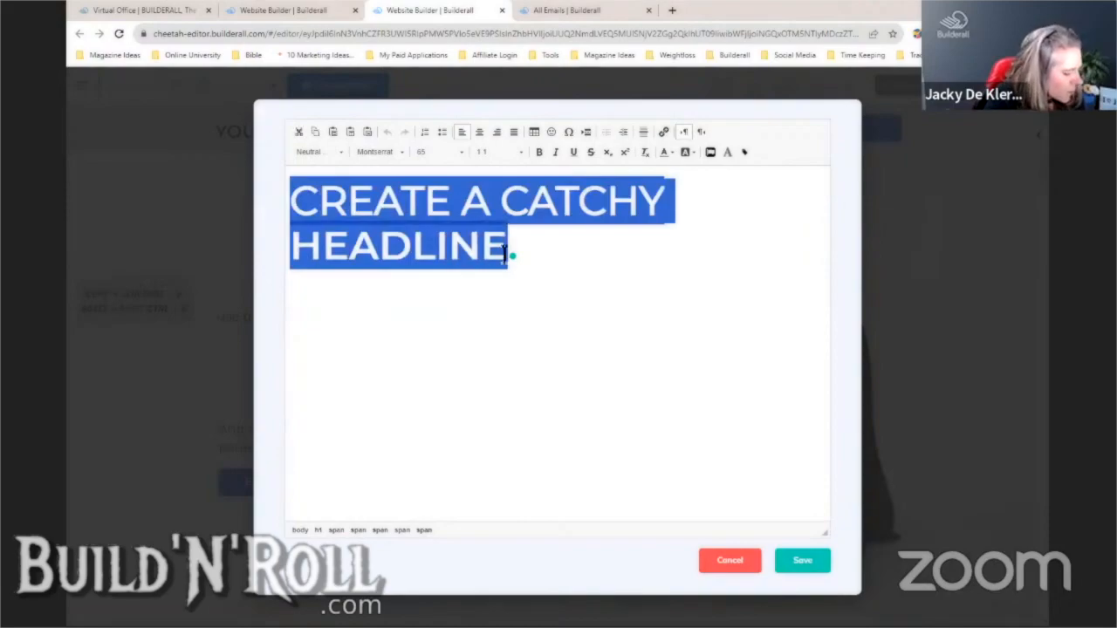
key("ctrl+v")
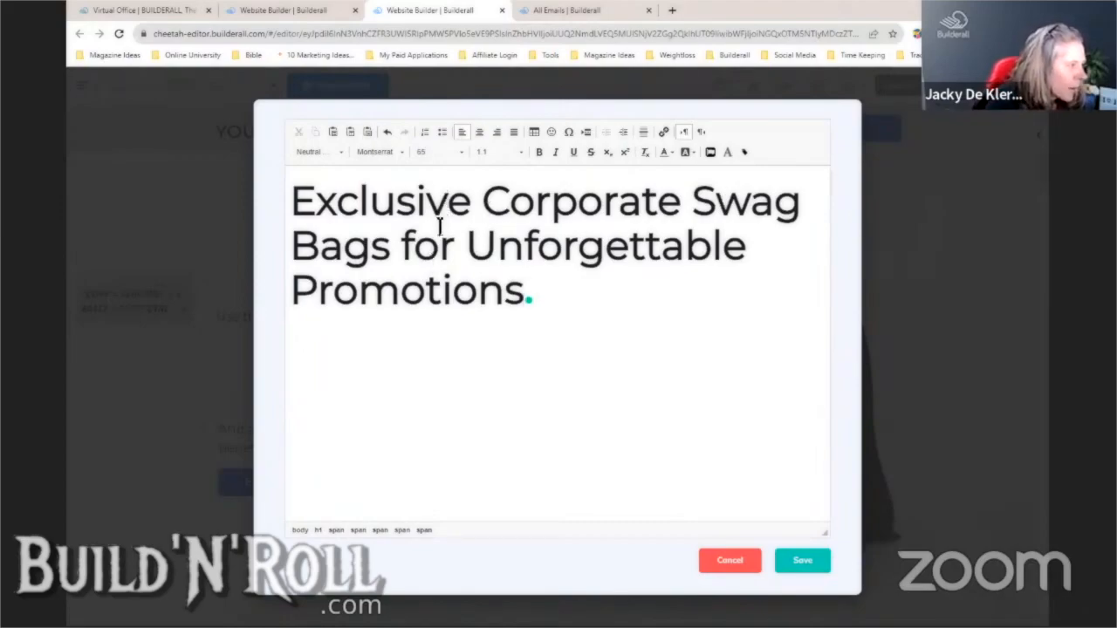
- Cut 'Exclusive Corporate Swag Bags for', recapitalize the U, and save 'Unforgettable Promotions.'
left_click(397, 251)
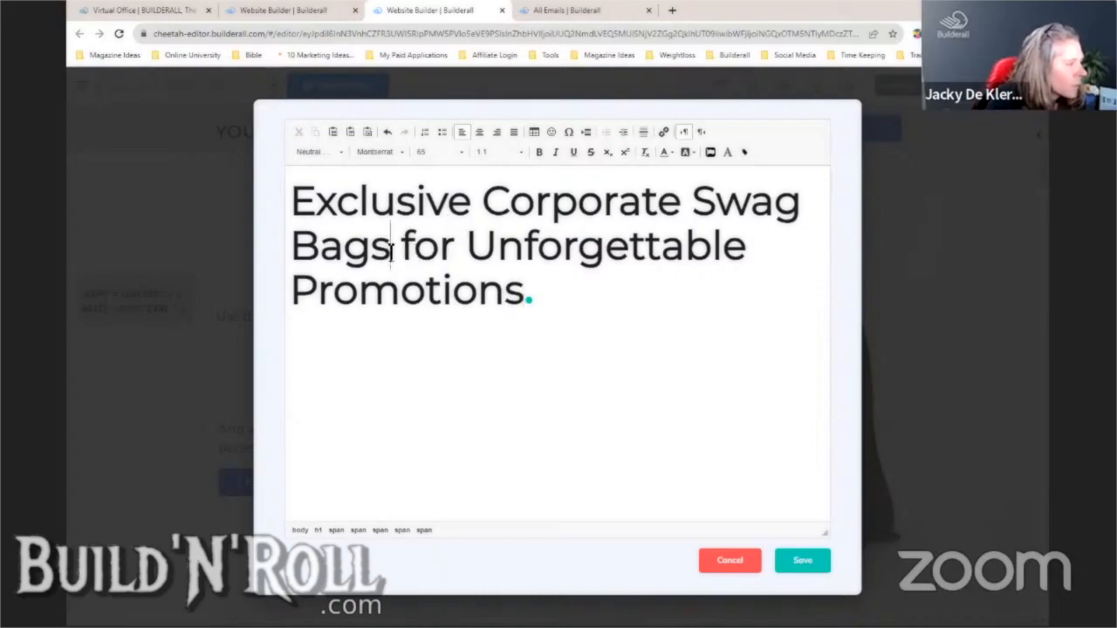
left_click_drag(455, 249, 291, 210)
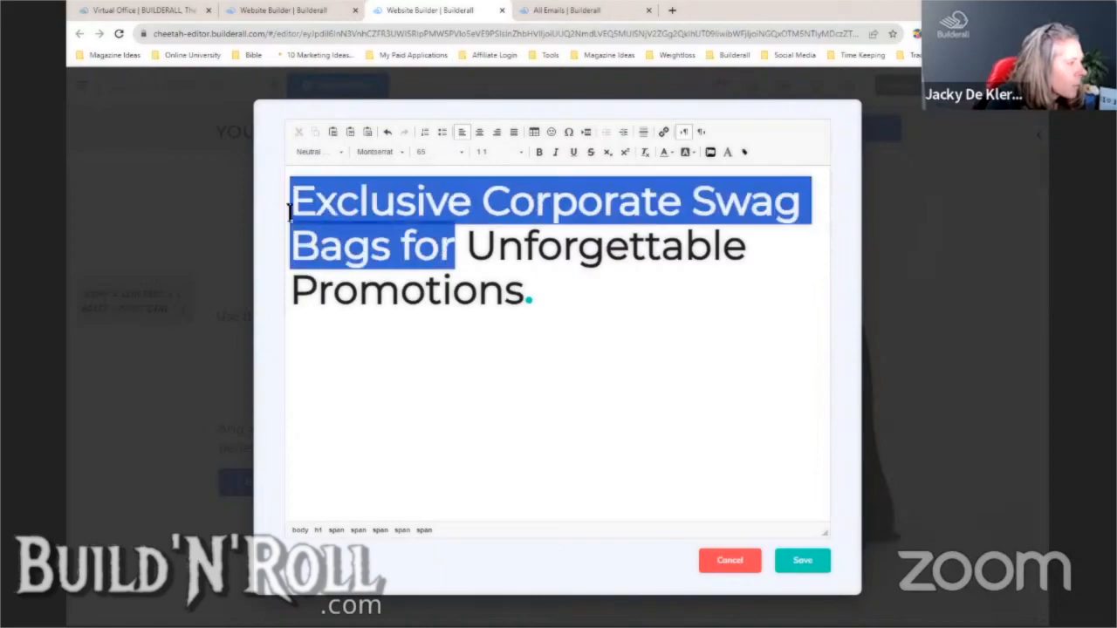
right_click(345, 202)
left_click(359, 206)
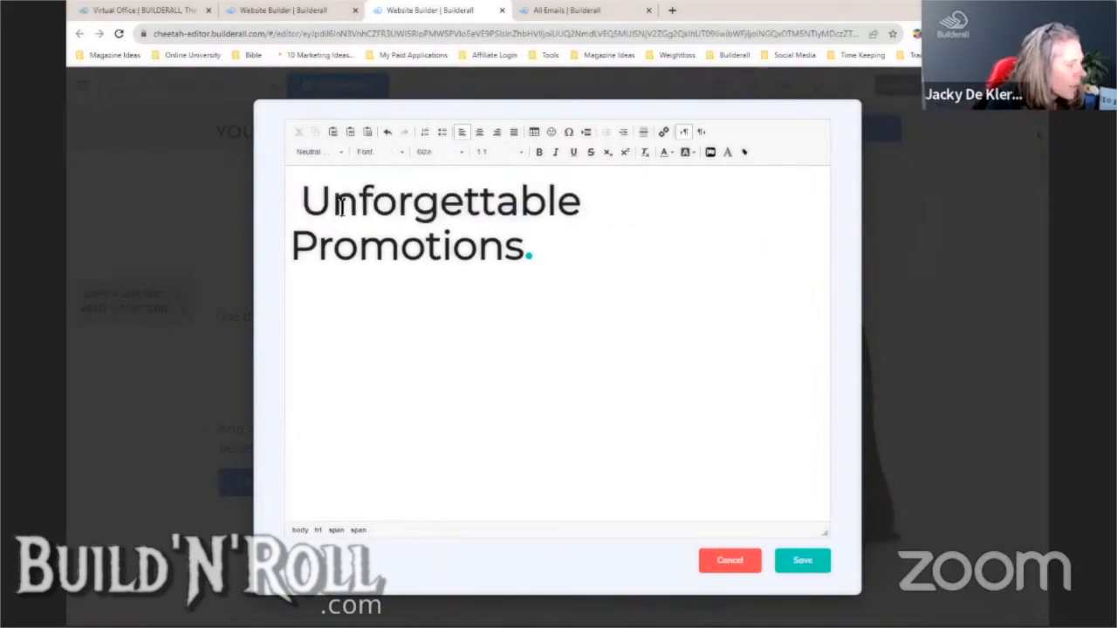
key("Delete")
key("Delete")
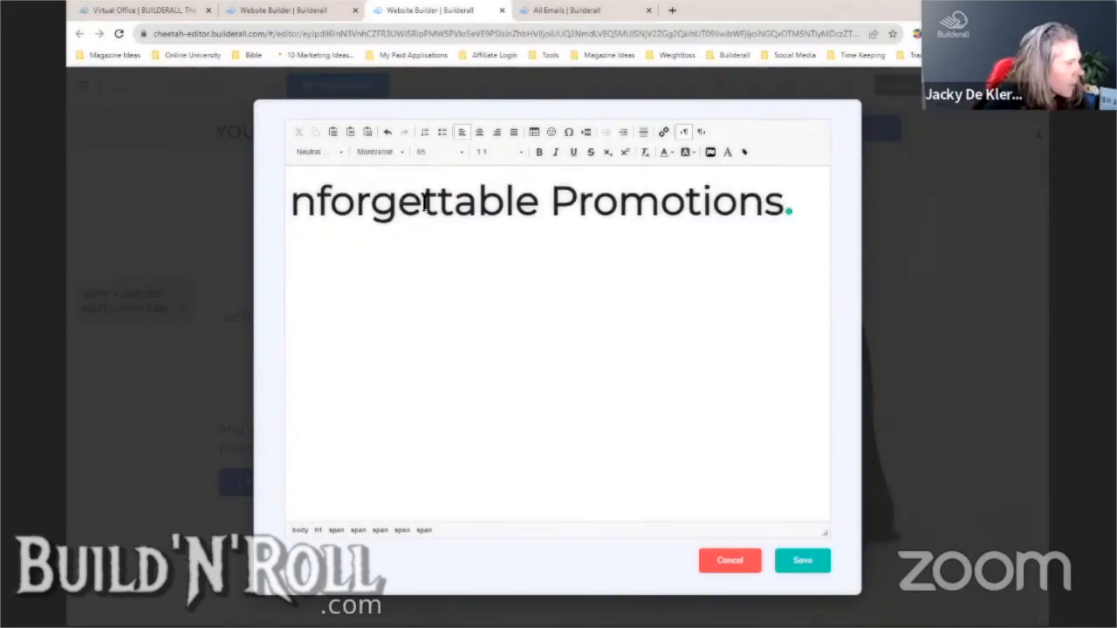
type("U")
left_click(808, 567)
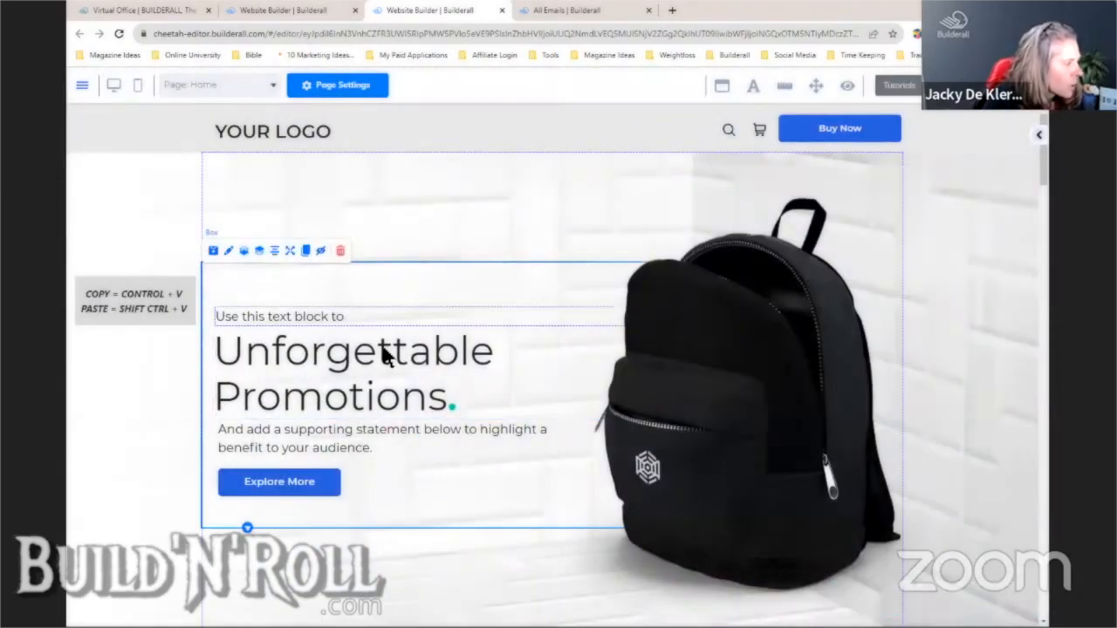
left_click(324, 313)
- Paste 'Exclusive Corporate Swag Bags for' over the 'Use this text block to' intro line and save
left_click(293, 296)
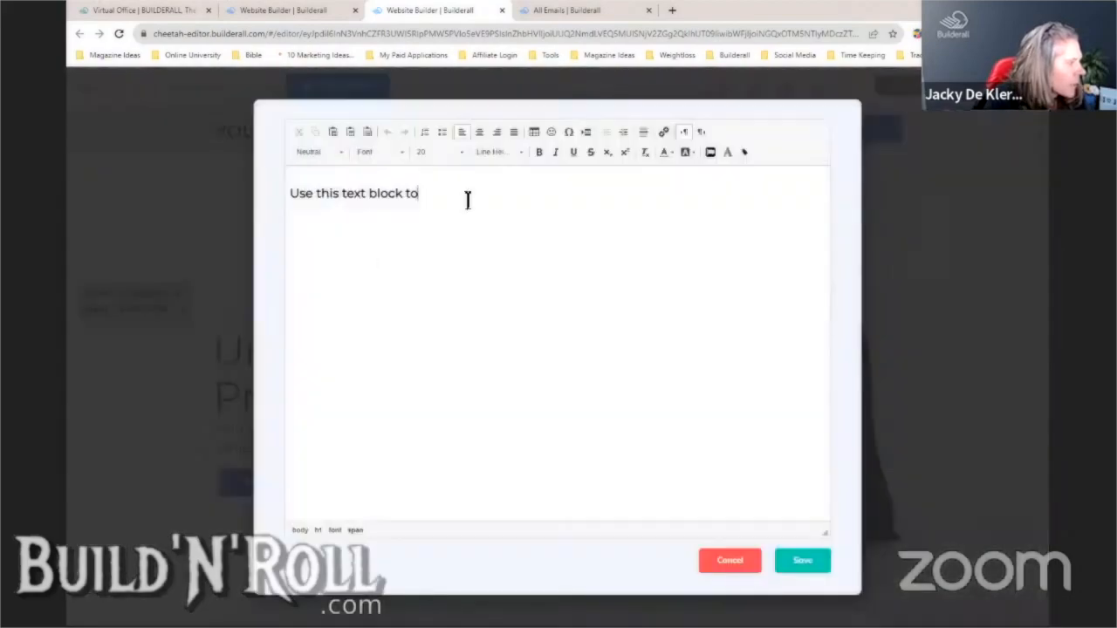
left_click_drag(466, 197, 294, 204)
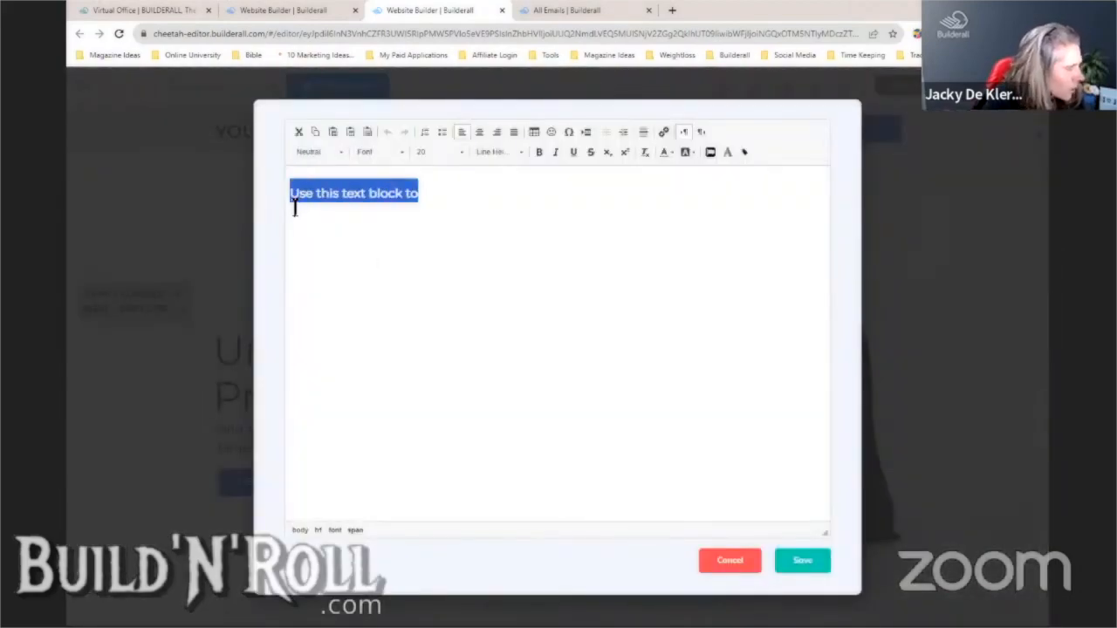
key("ctrl+v")
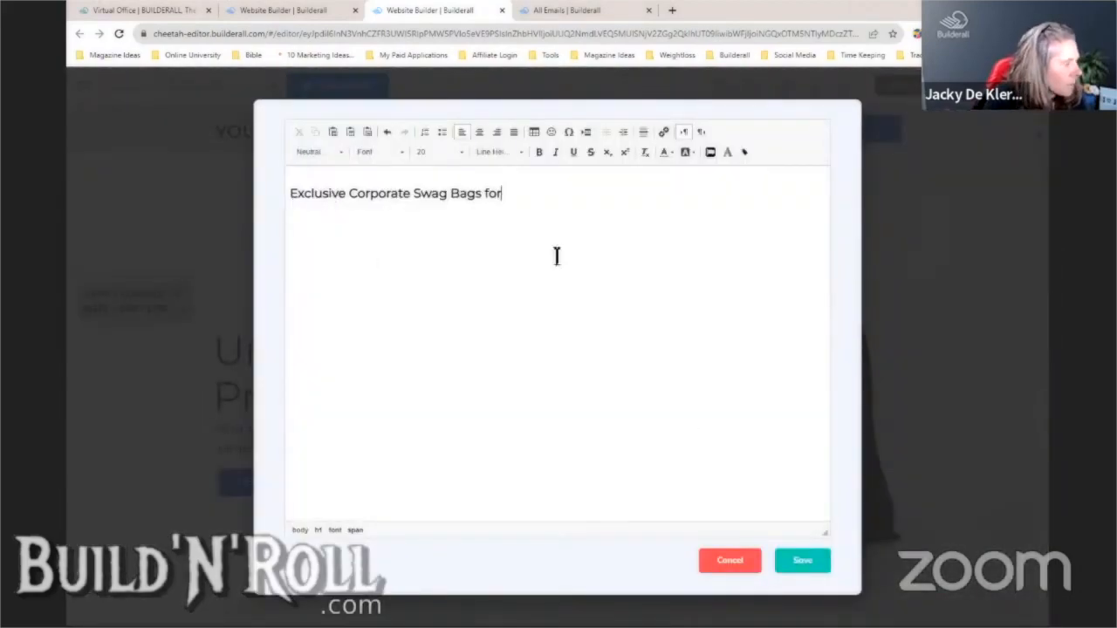
left_click(803, 561)
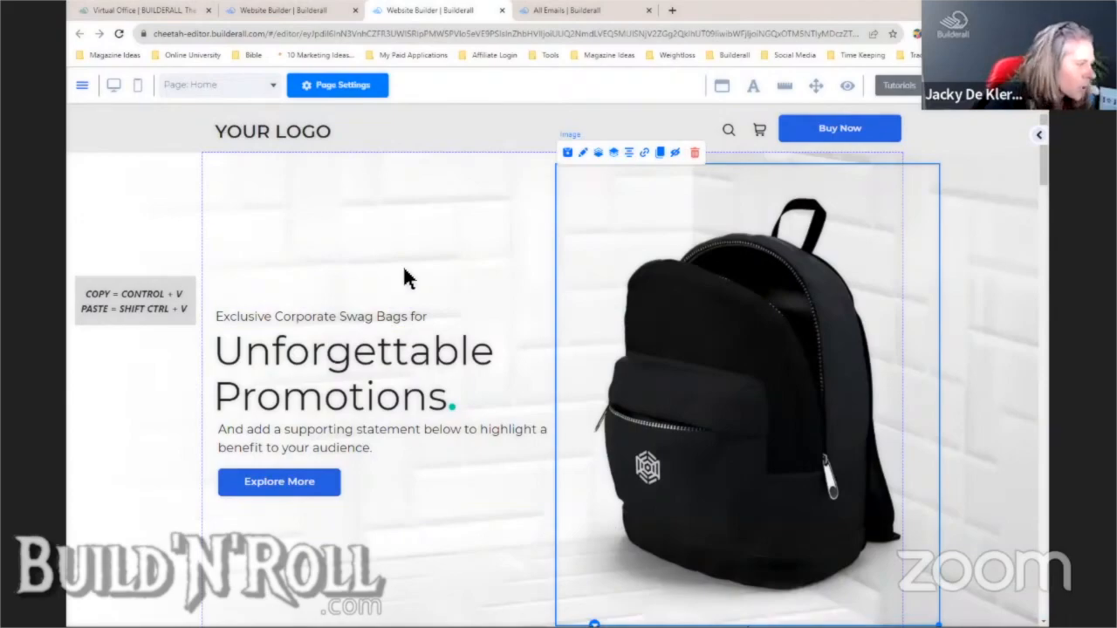
left_click(369, 445)
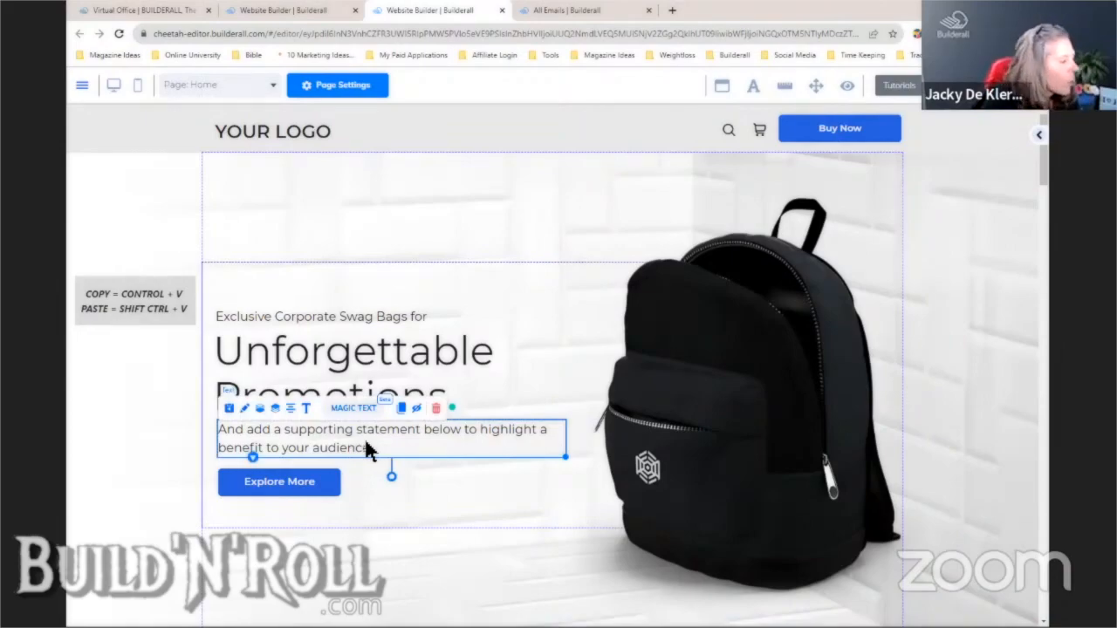
- Apply the AI headline 'Elevate Your Corporate Branding with Custom Swag Bags' from Magic Text
left_click(360, 407)
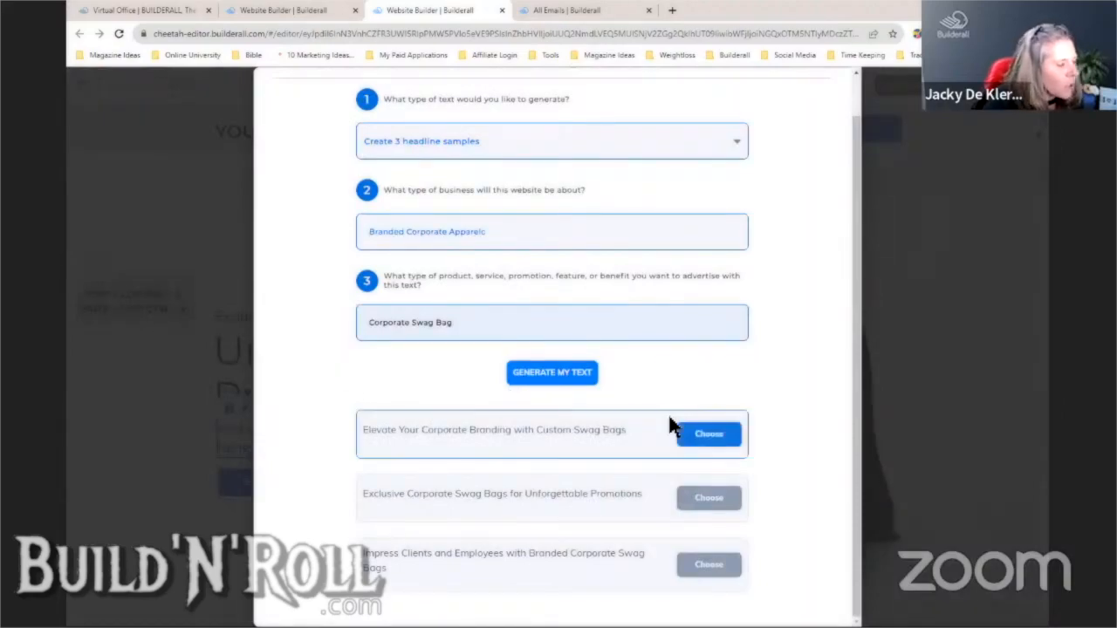
left_click(697, 434)
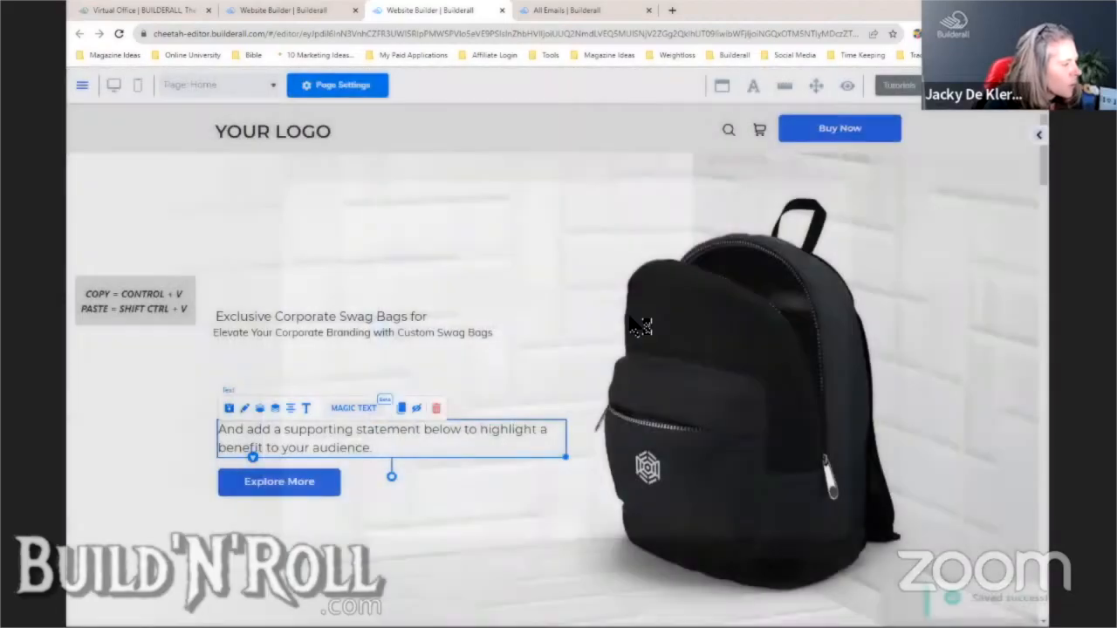
left_click(699, 426)
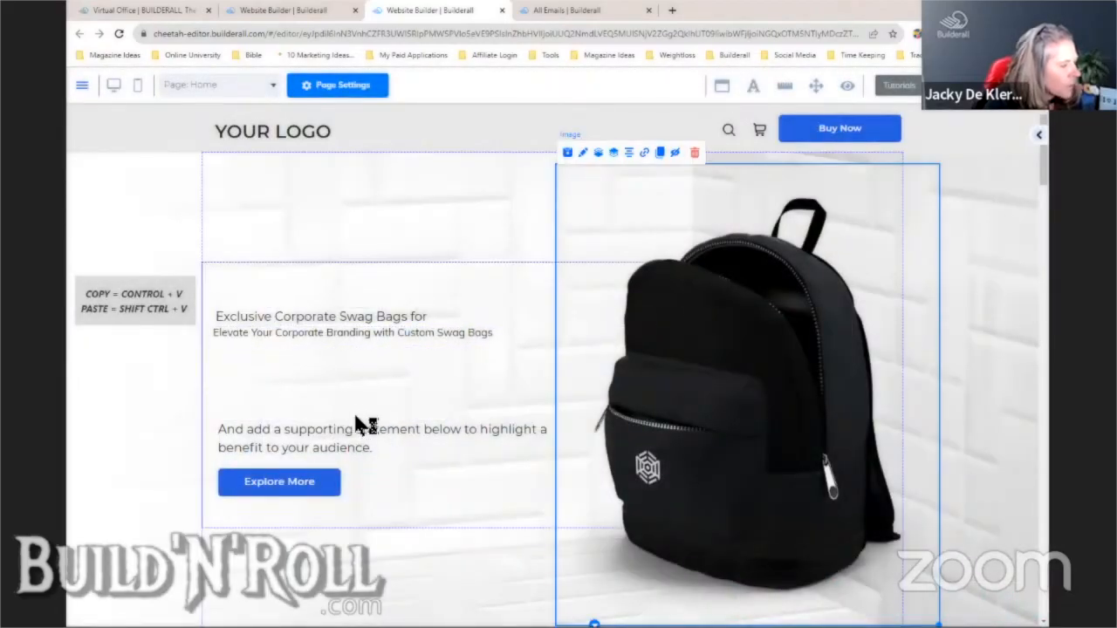
- Give the intro line a smaller font size and save it
left_click(422, 409)
left_click(265, 278)
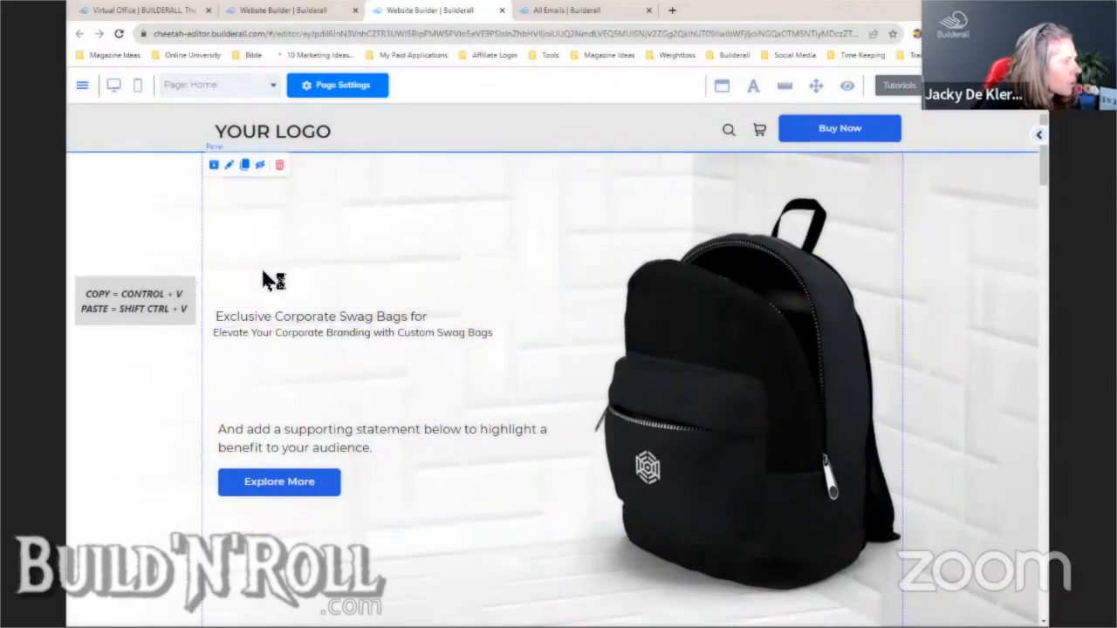
left_click(319, 410)
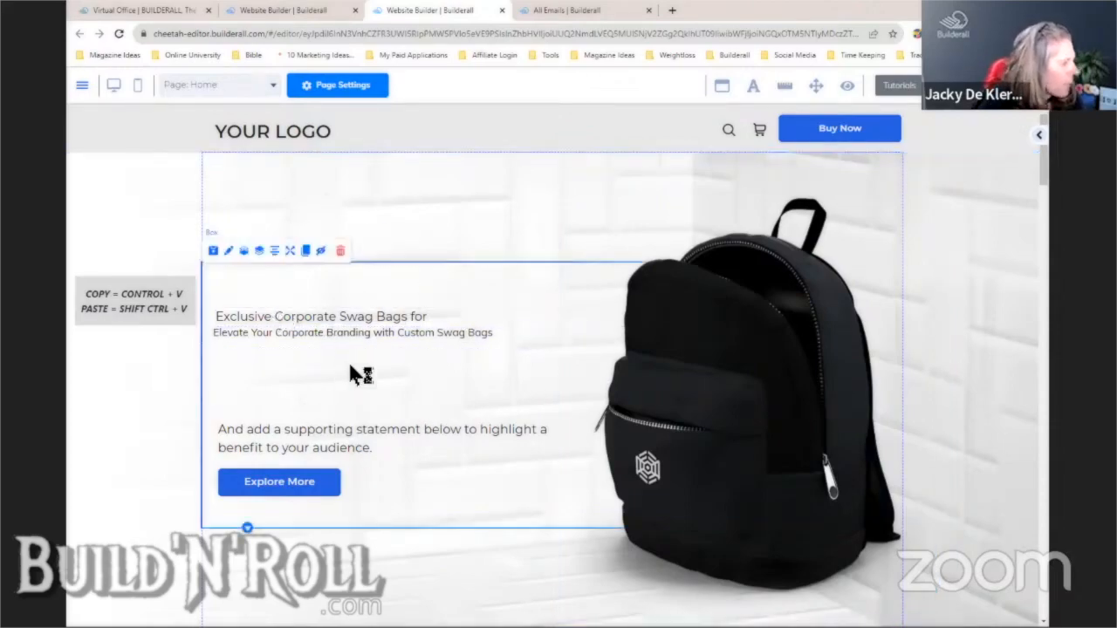
left_click(273, 394)
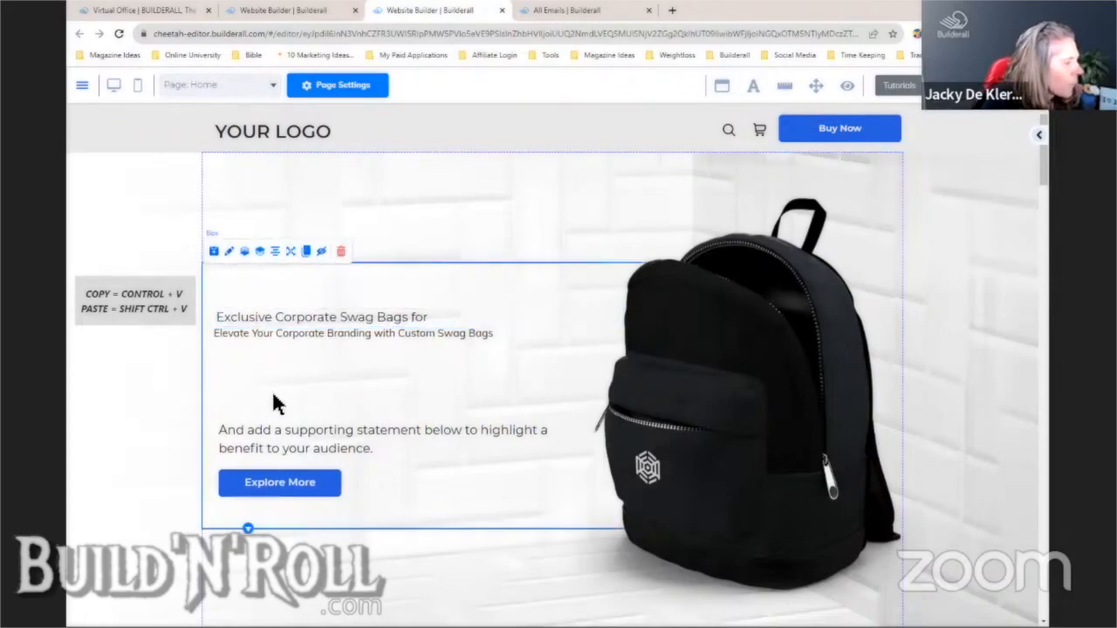
left_click(263, 327)
left_click(304, 298)
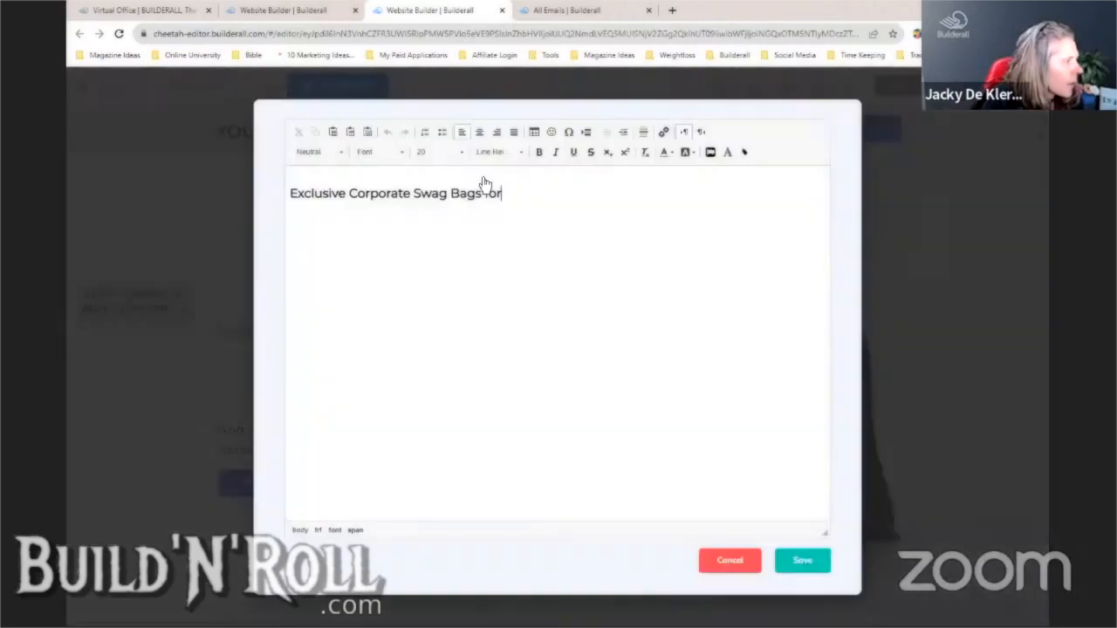
left_click_drag(503, 191, 290, 191)
left_click(437, 152)
left_click(439, 214)
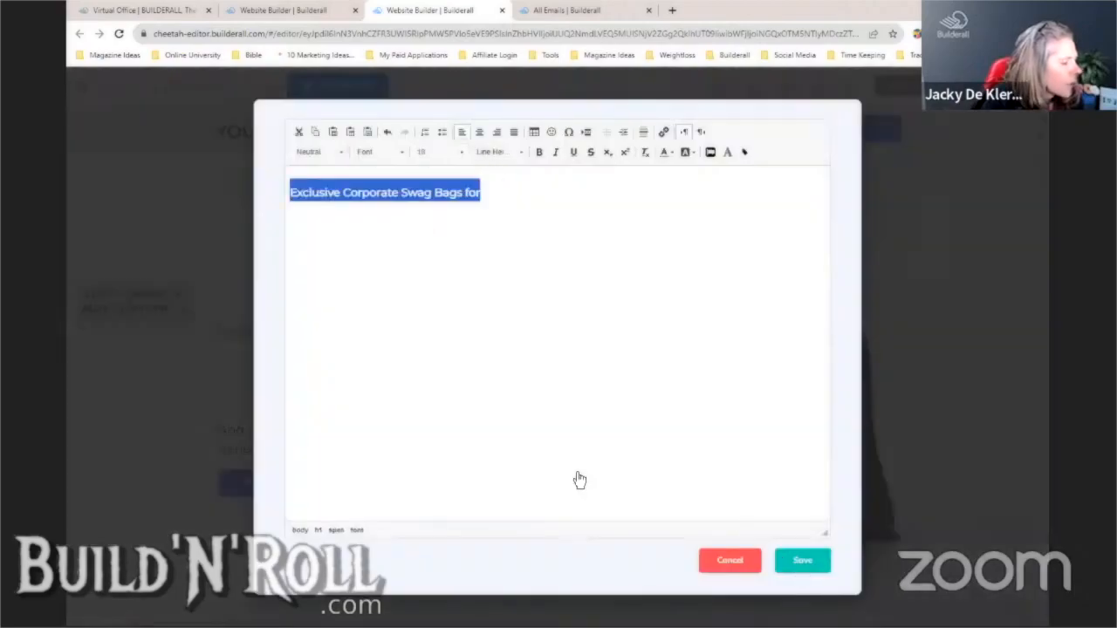
left_click(801, 561)
- Format the Elevate headline as a Neutral H1 at size 50 and save
left_click(506, 340)
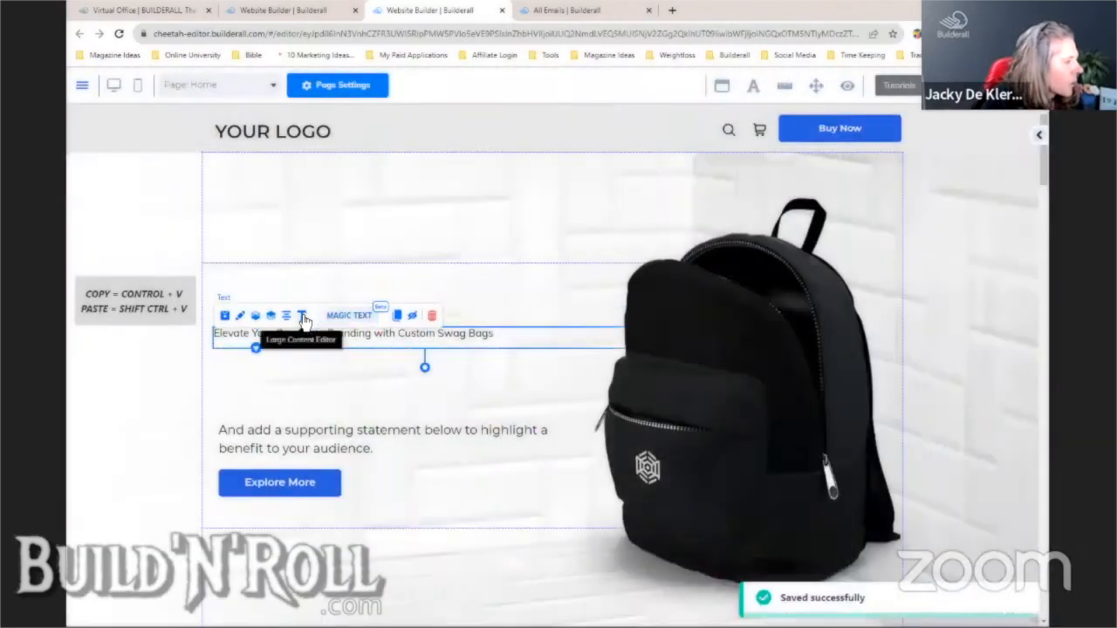
left_click(303, 317)
left_click_drag(543, 180, 291, 182)
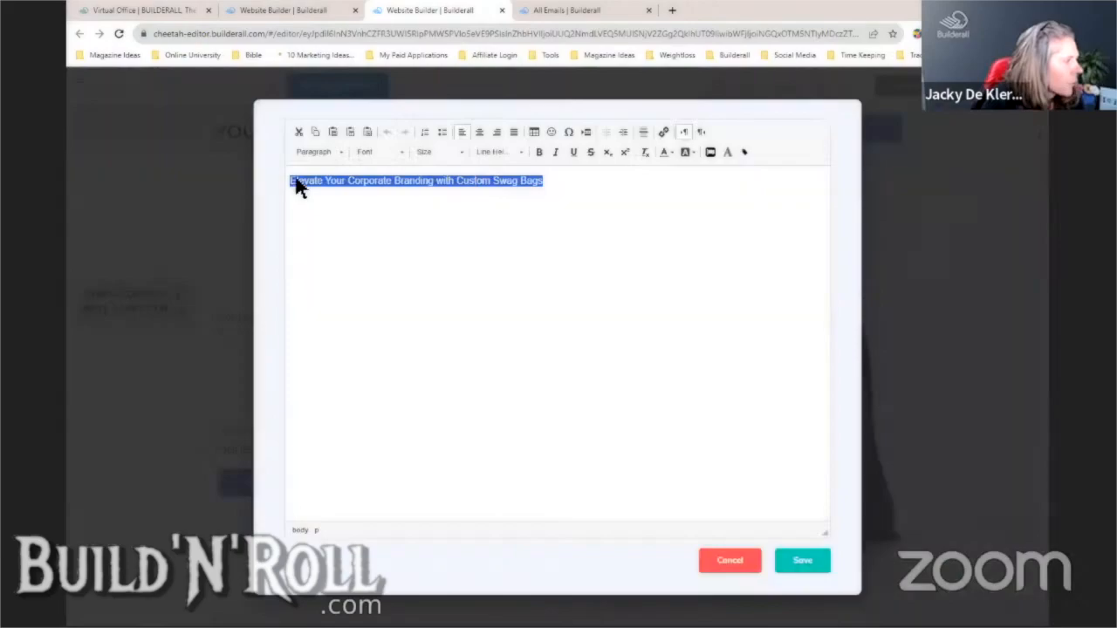
left_click(340, 154)
left_click(367, 252)
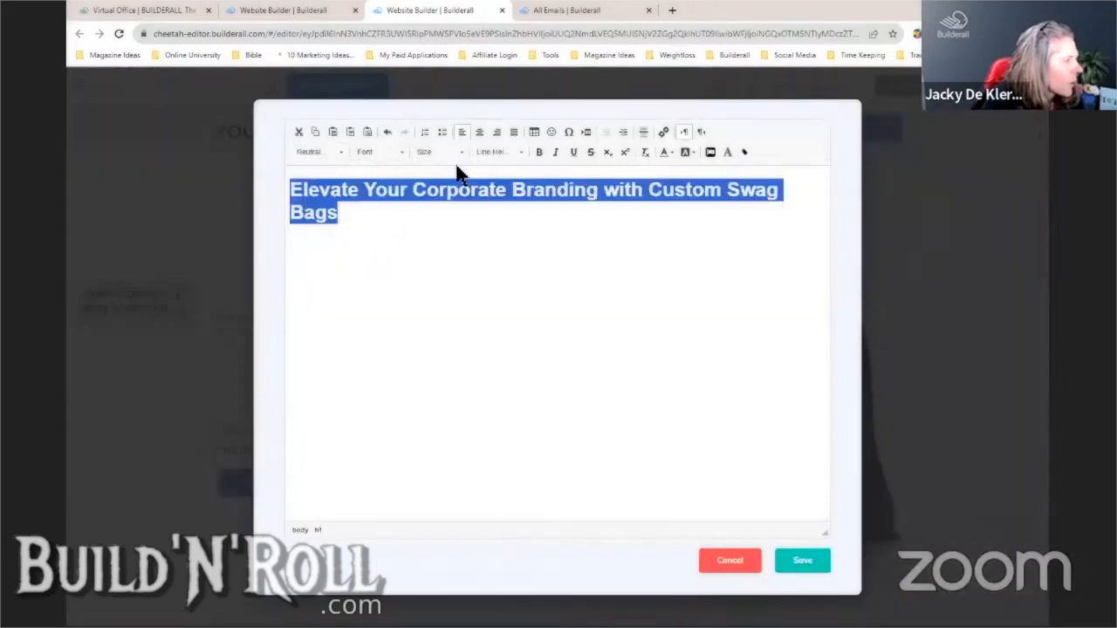
left_click(464, 152)
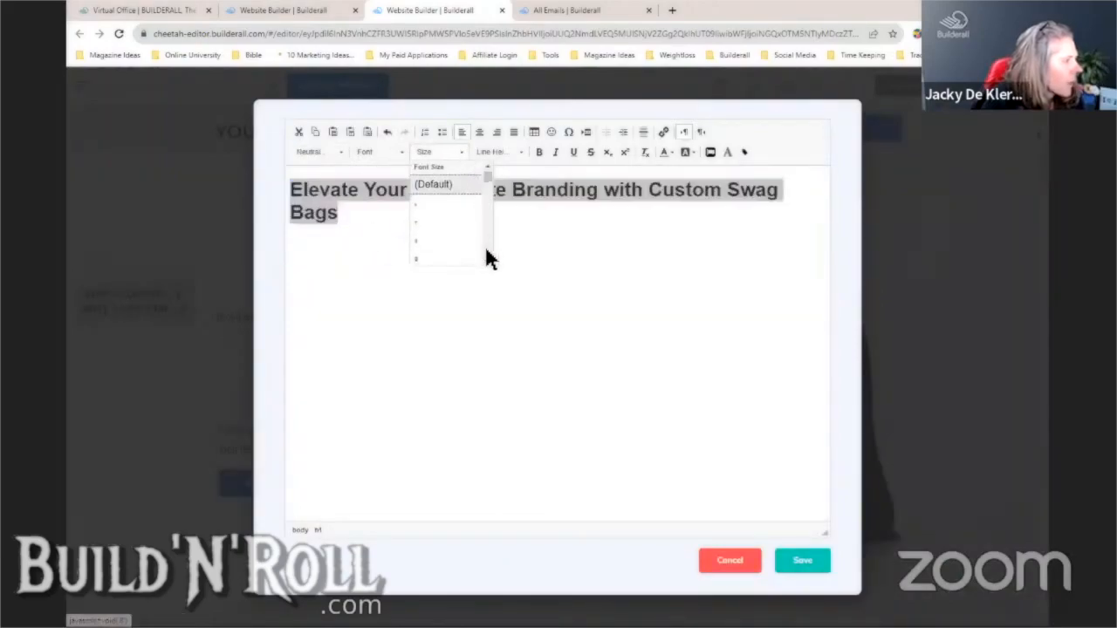
scroll(485, 248, "down", 3)
scroll(485, 246, "down", 8)
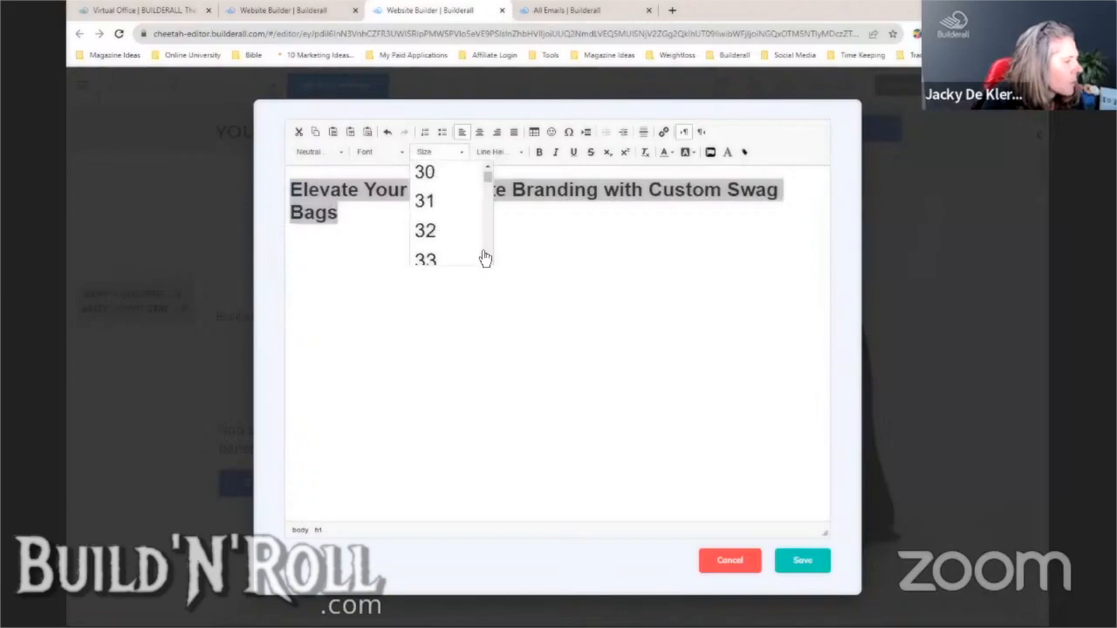
left_click(442, 175)
left_click(460, 152)
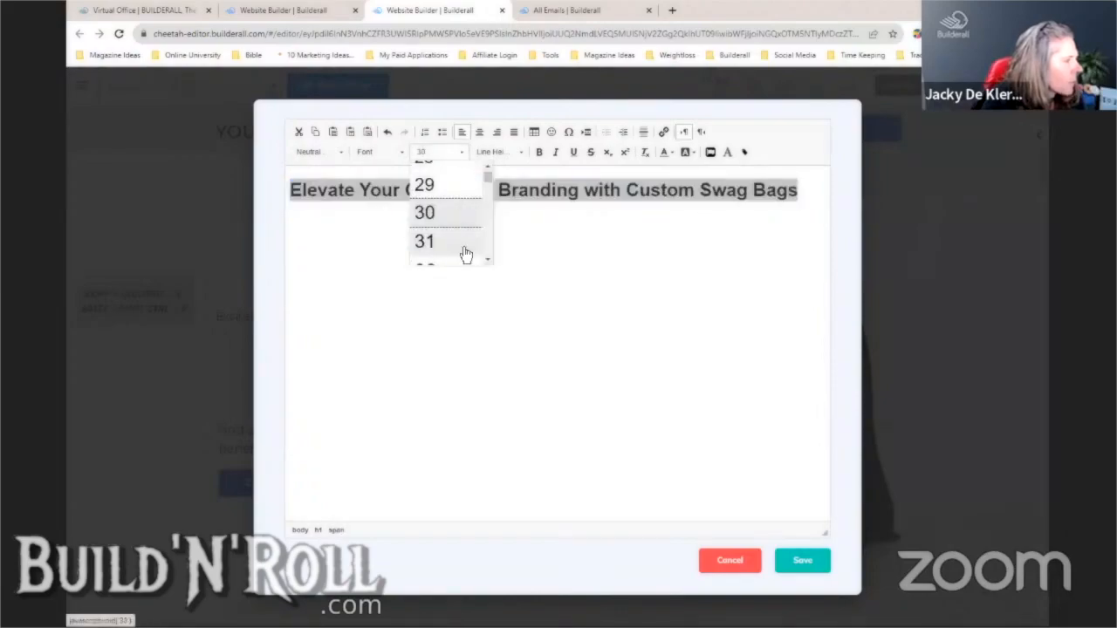
left_click(487, 260)
scroll(487, 260, "down", 4)
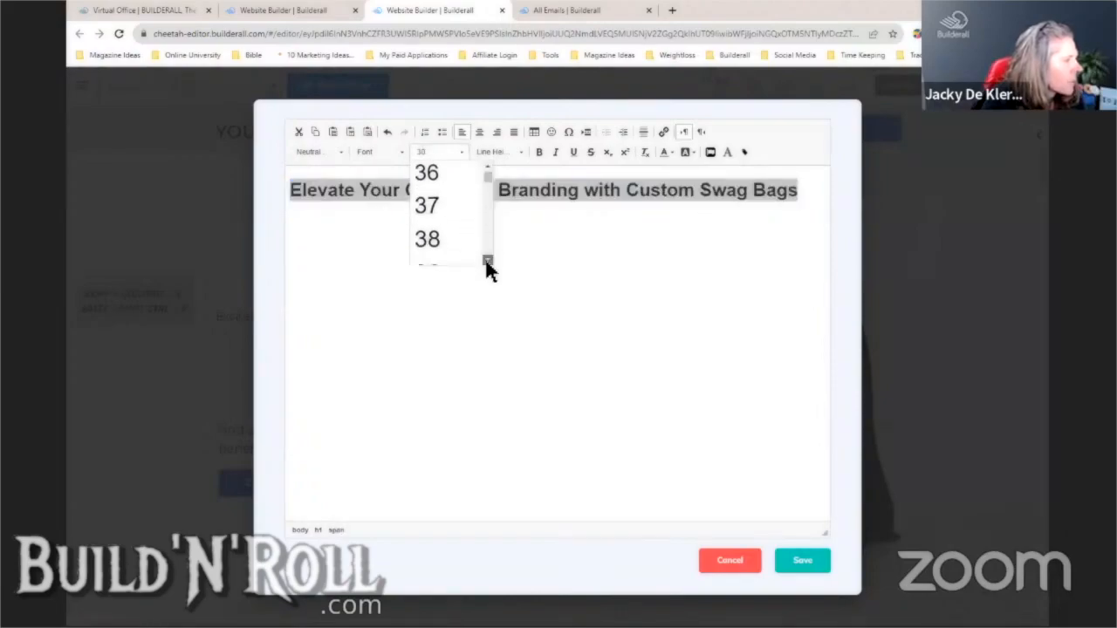
scroll(487, 262, "down", 5)
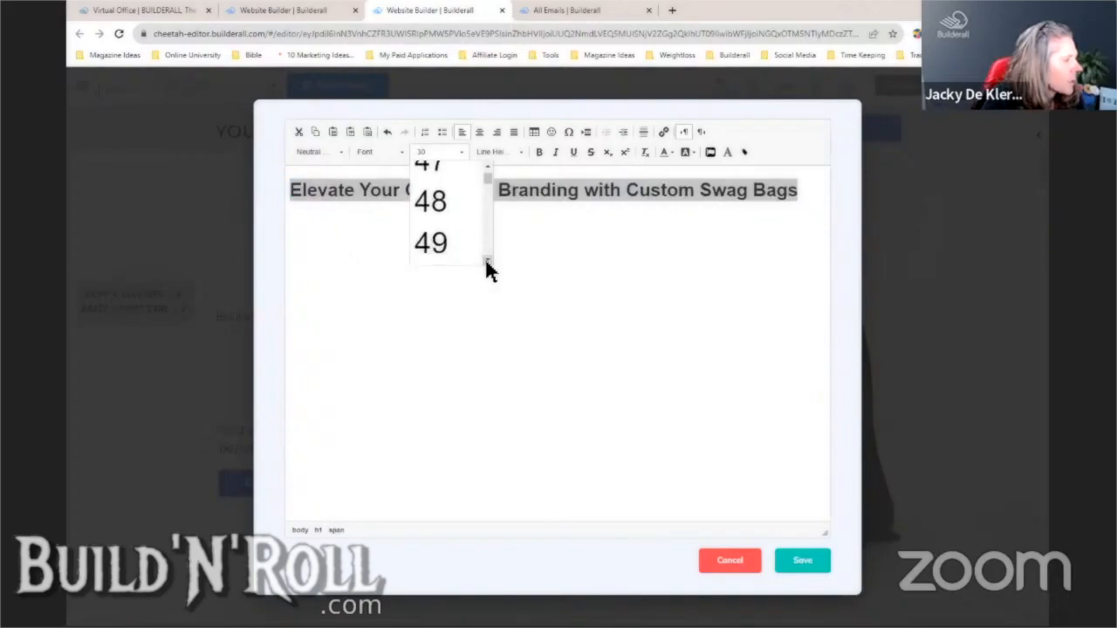
left_click(474, 265)
left_click(805, 561)
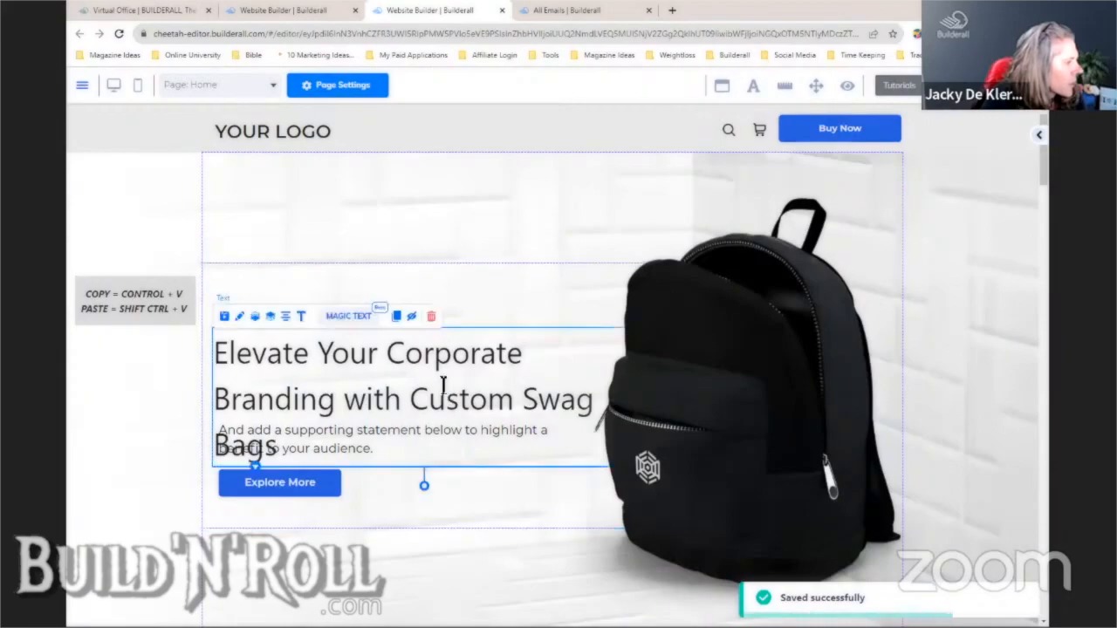
- Trim the Elevate headline down to just 'Custom Swag Bags'
double_click(444, 393)
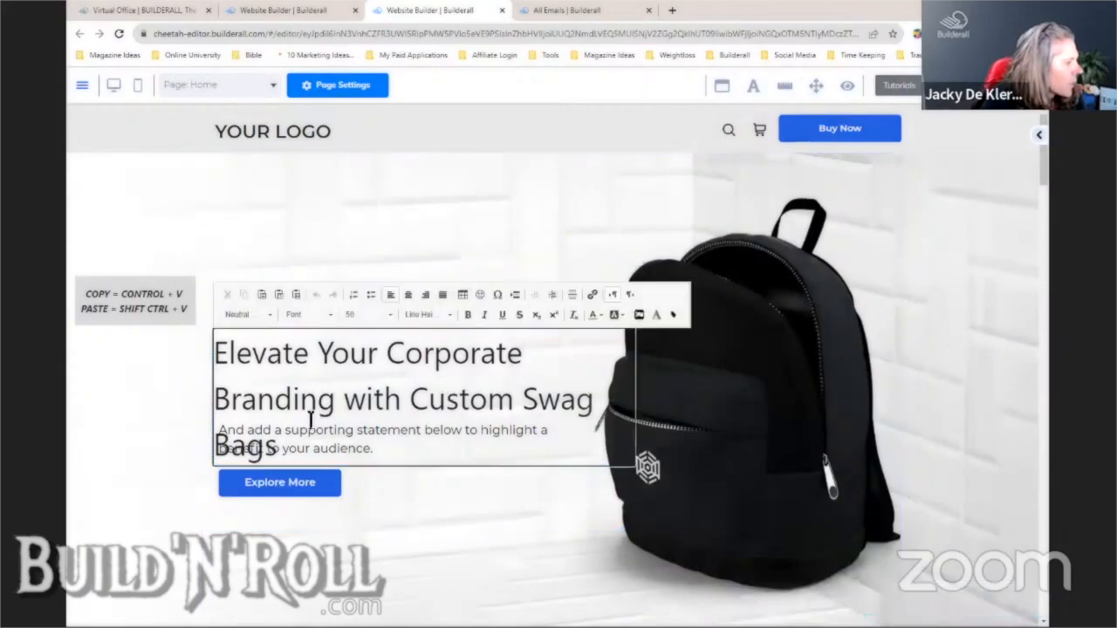
left_click(435, 513)
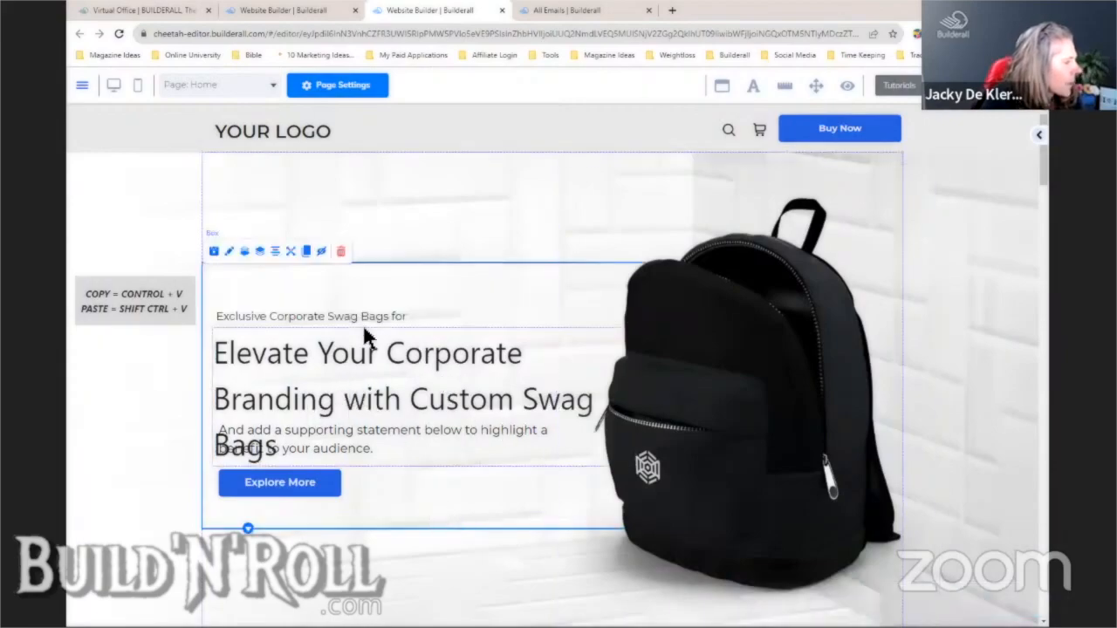
left_click(323, 321)
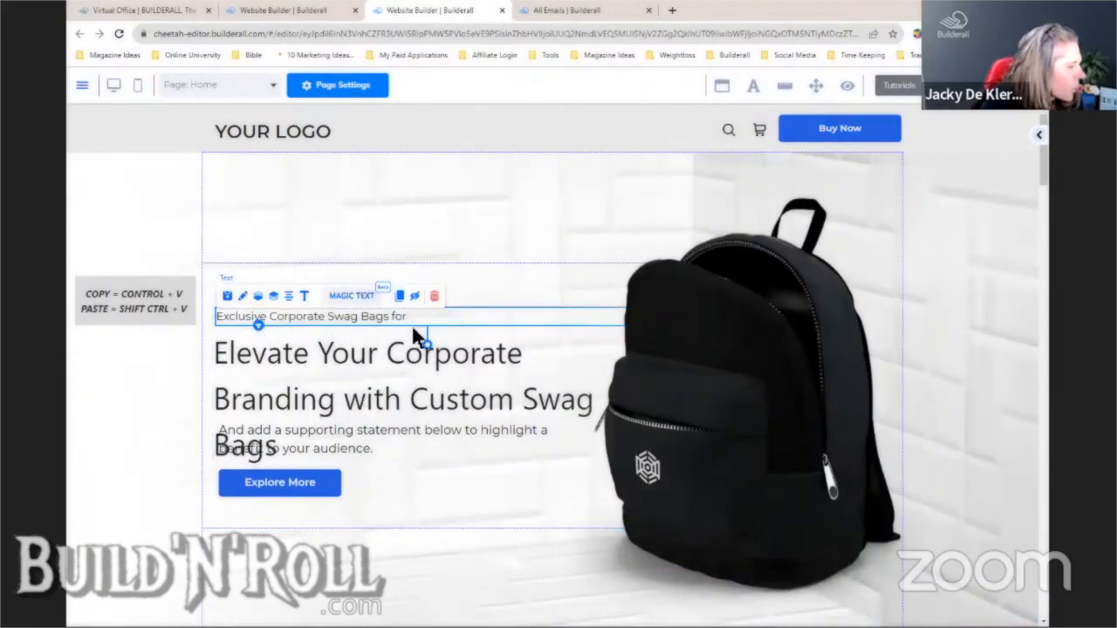
left_click(393, 386)
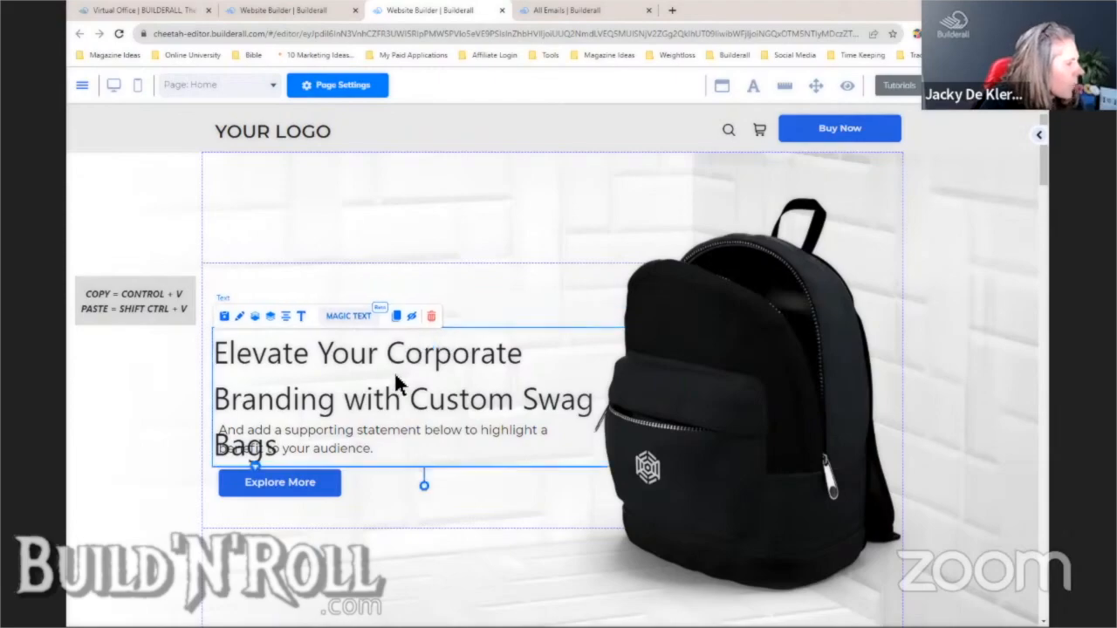
left_click(349, 317)
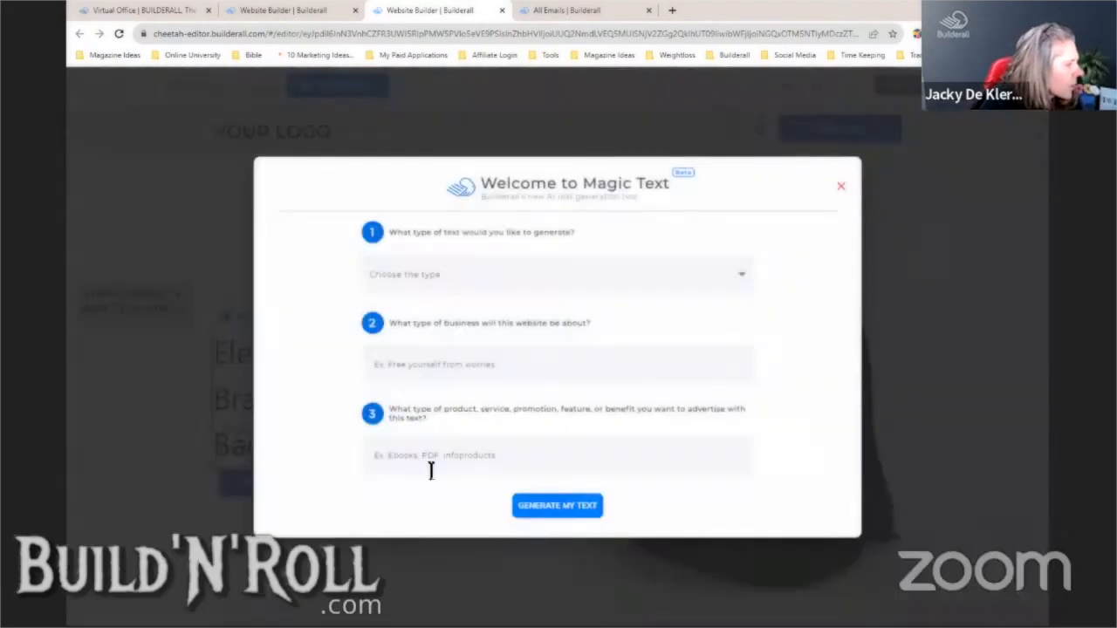
left_click(838, 187)
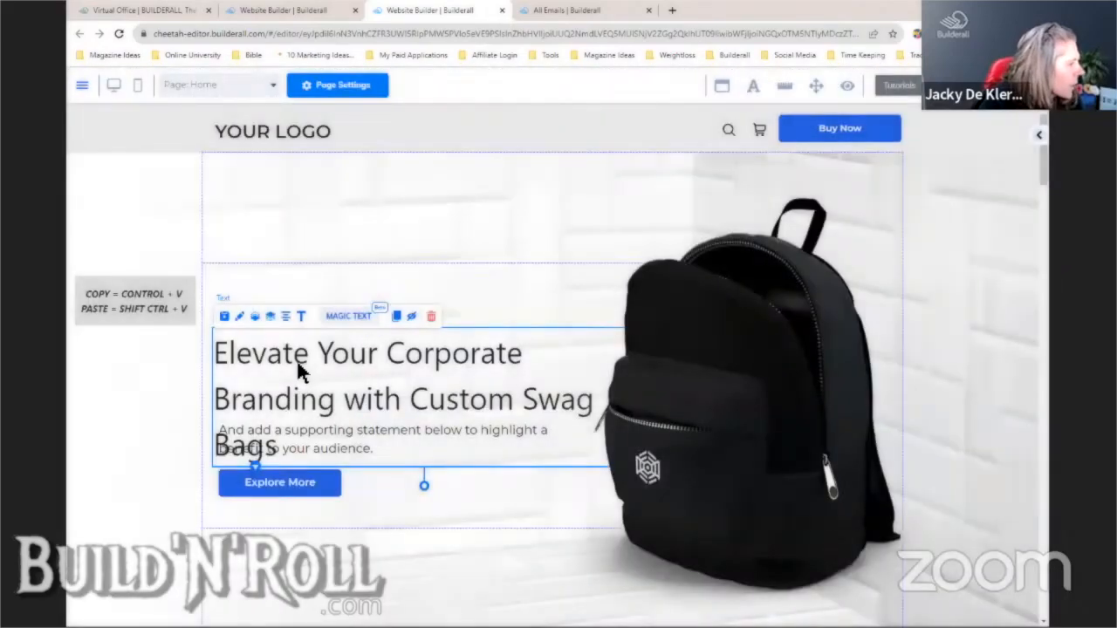
left_click(297, 371)
left_click_drag(410, 402, 212, 364)
key("BackSpace")
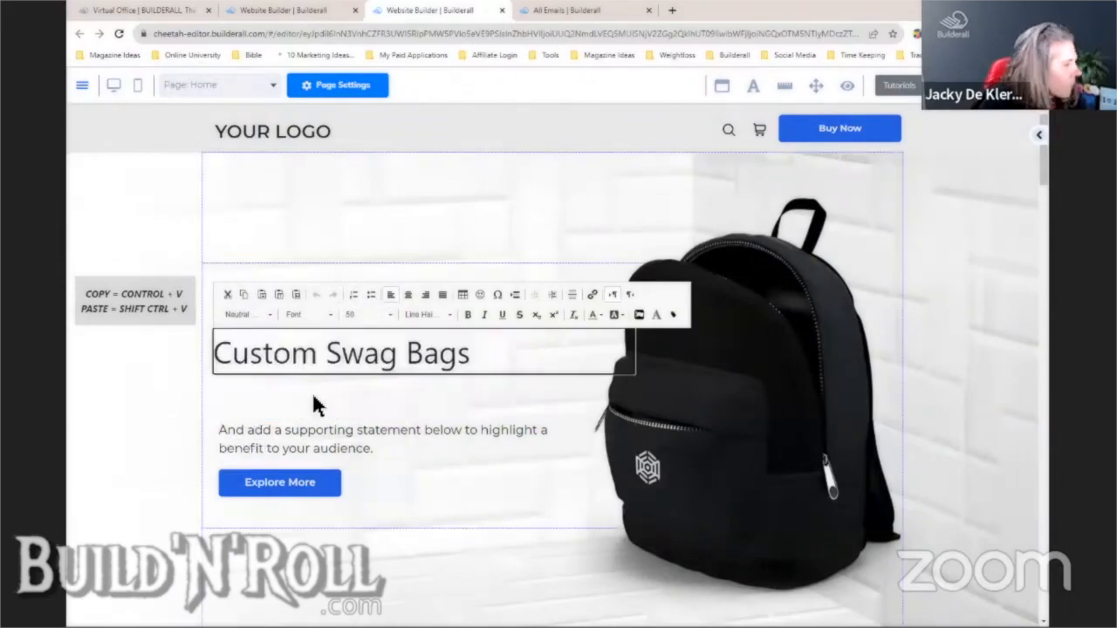
- Rewrite the intro line as 'Elevate Your Branding With'
left_click(428, 428)
double_click(373, 317)
left_click_drag(375, 321, 217, 320)
type("Elevate Youy")
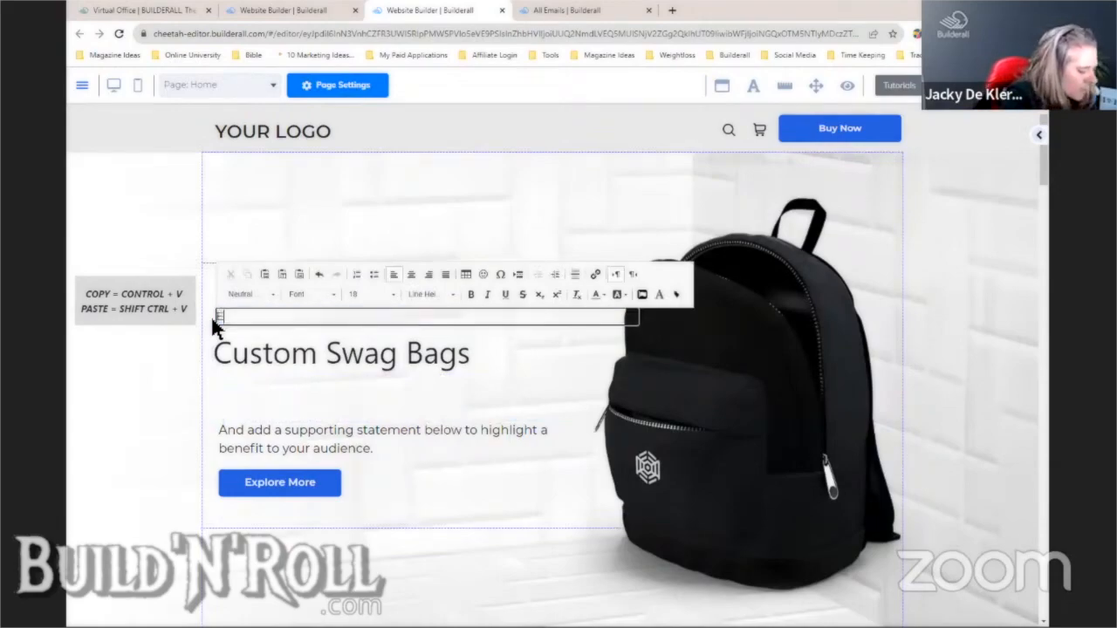
key("BackSpace")
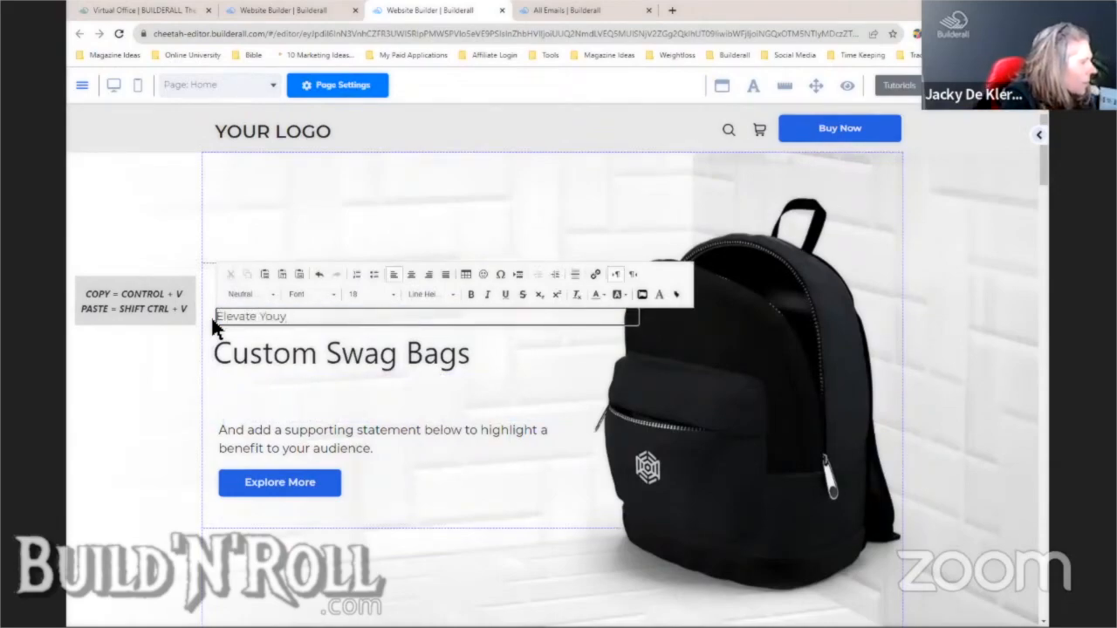
type("r Branding")
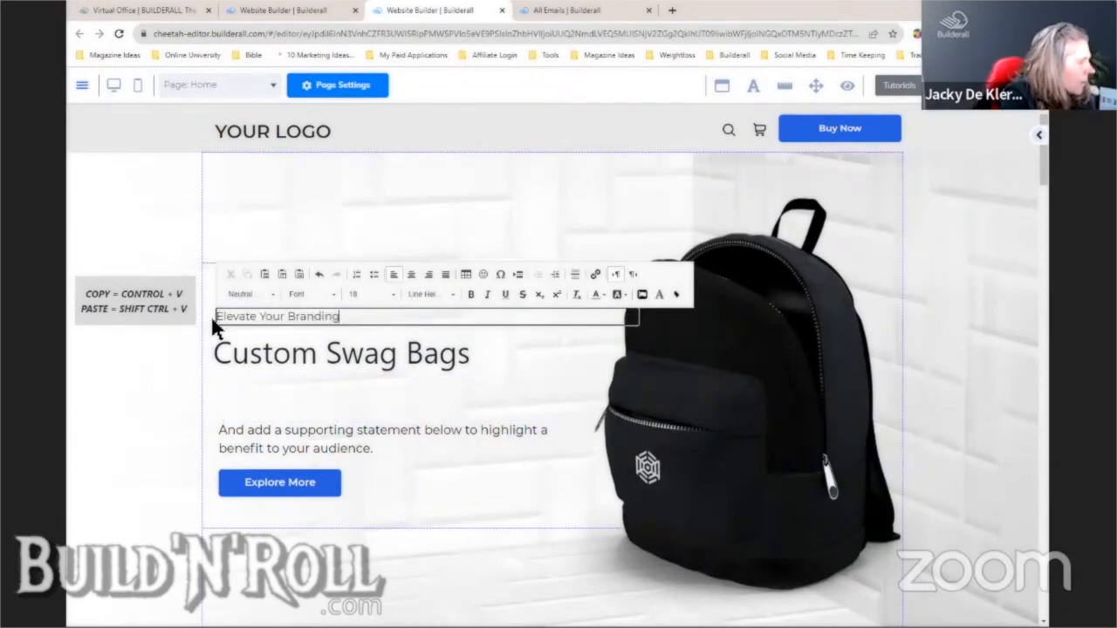
type(" With")
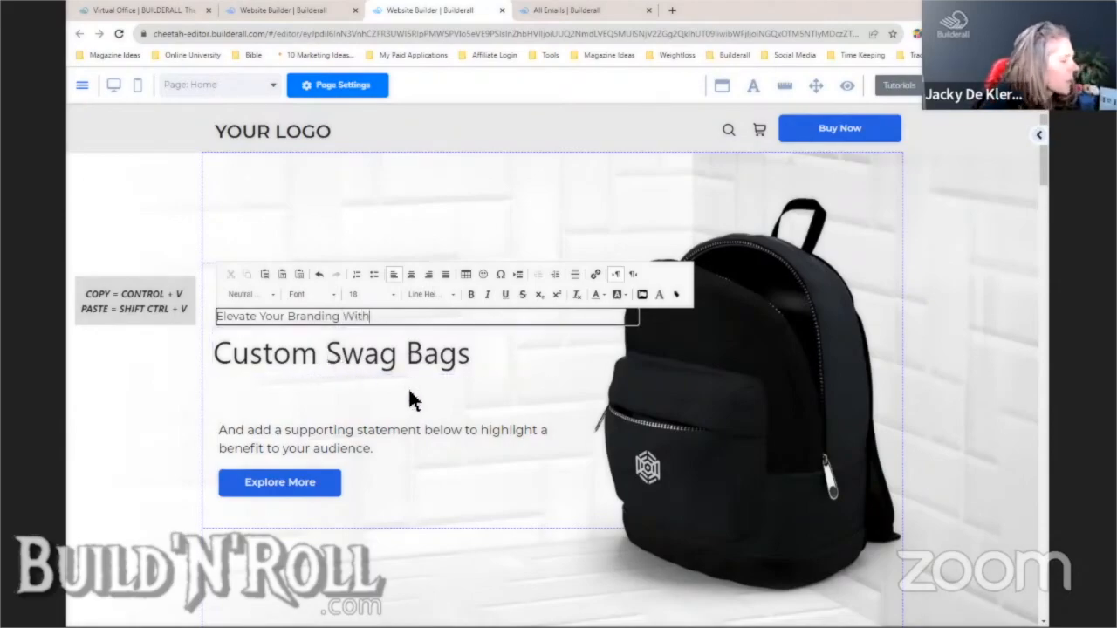
left_click(441, 352)
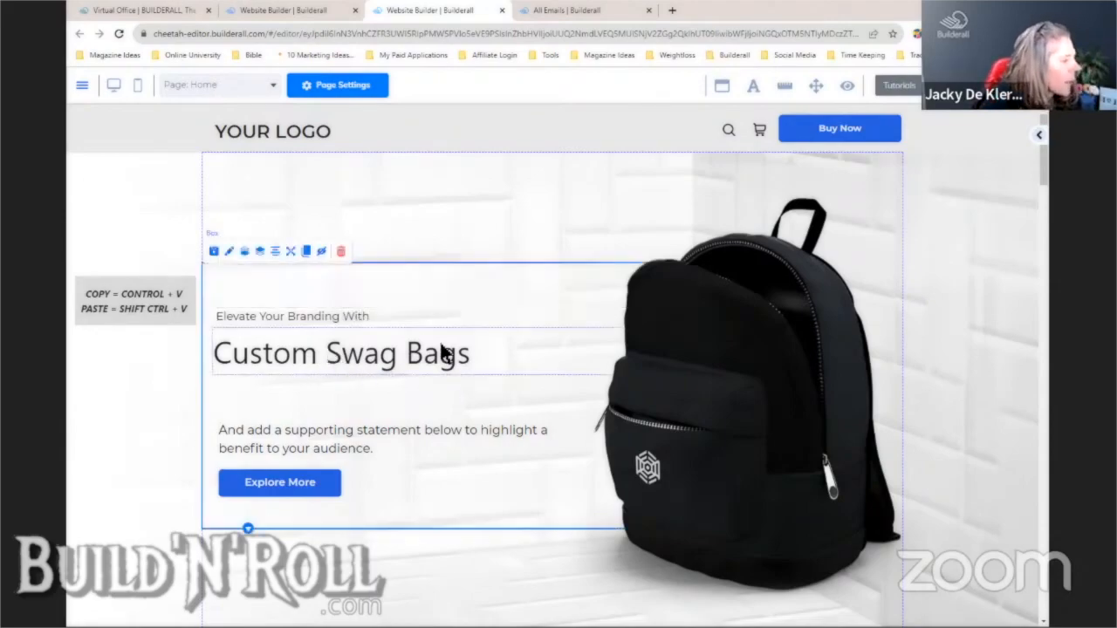
- Nudge the Custom Swag Bags heading up and open Magic Text for the supporting paragraph
left_click(356, 304)
left_click_drag(359, 349, 359, 335)
left_click(511, 395)
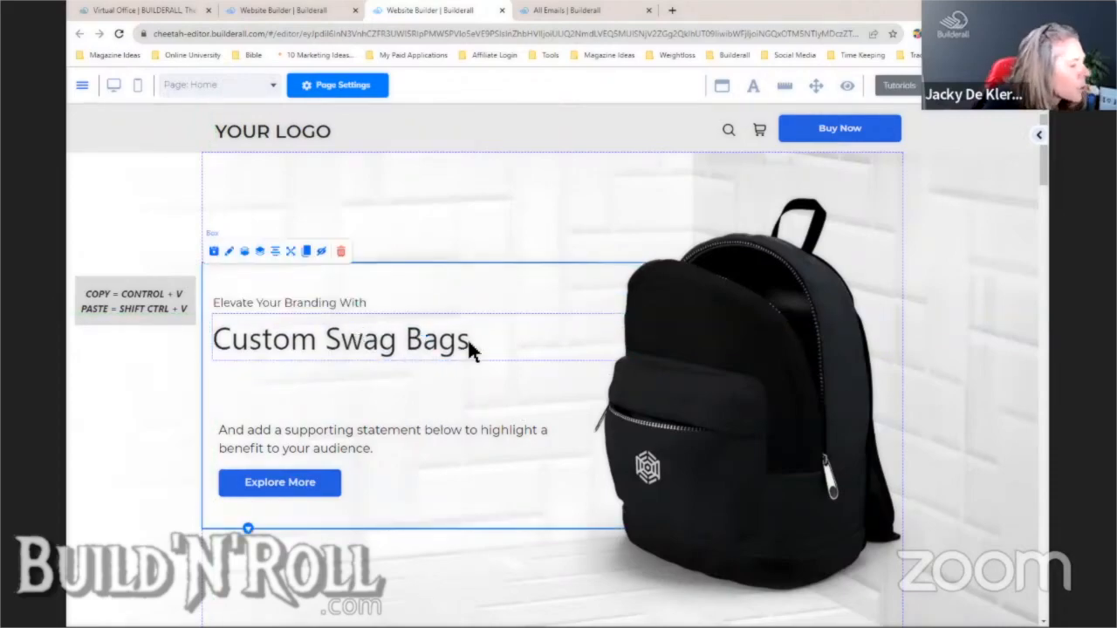
left_click(371, 429)
left_click(358, 409)
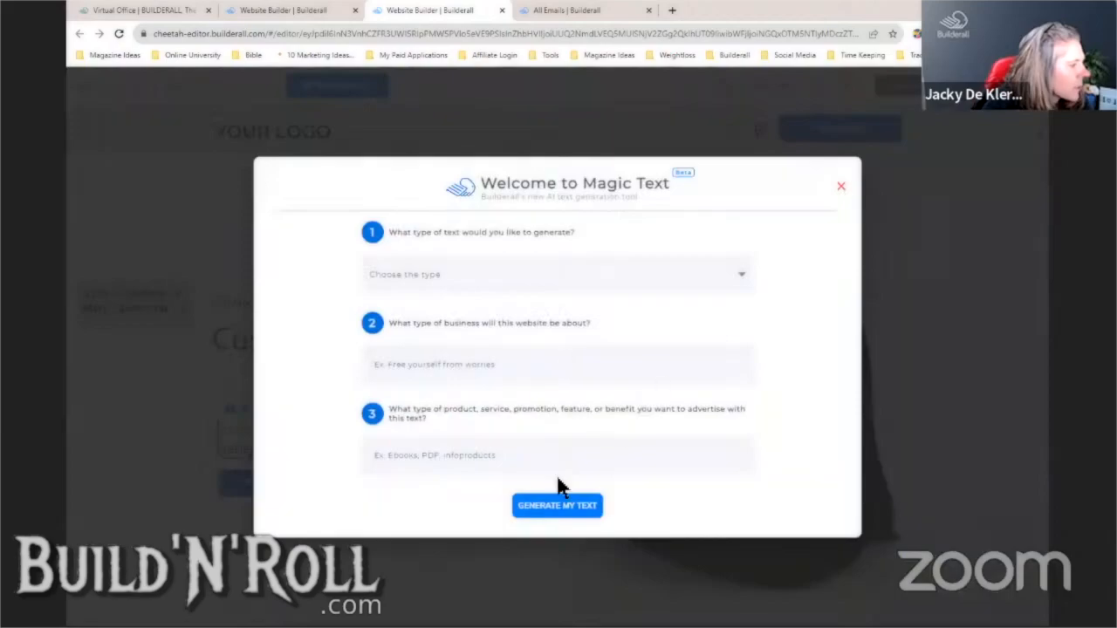
- Set the Custom Swag Bags heading to font size 59 and save
left_click(836, 189)
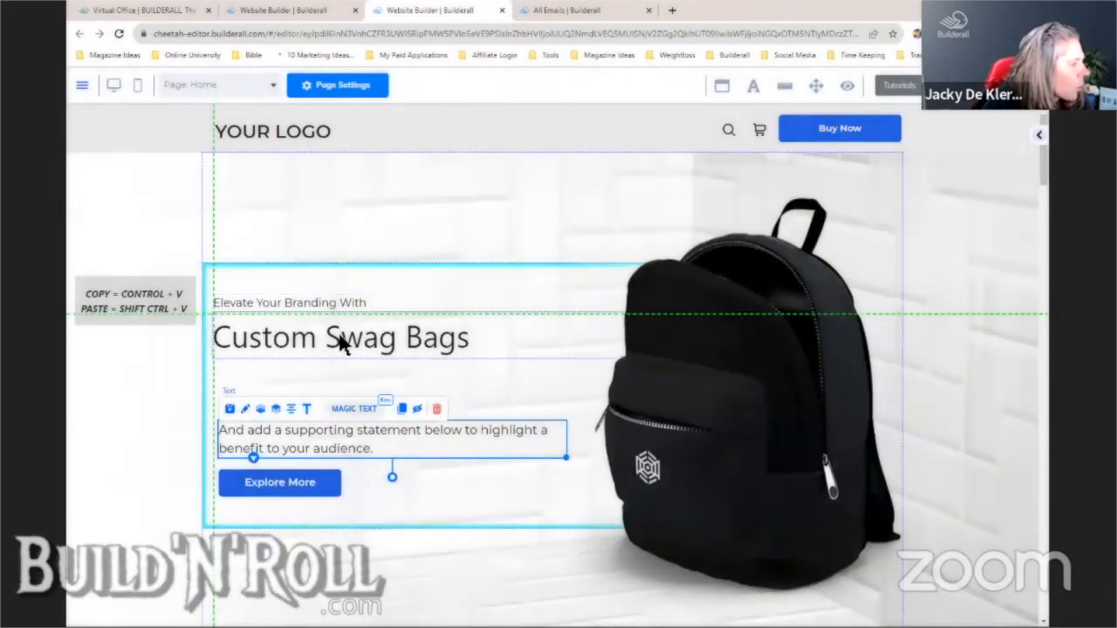
left_click(342, 343)
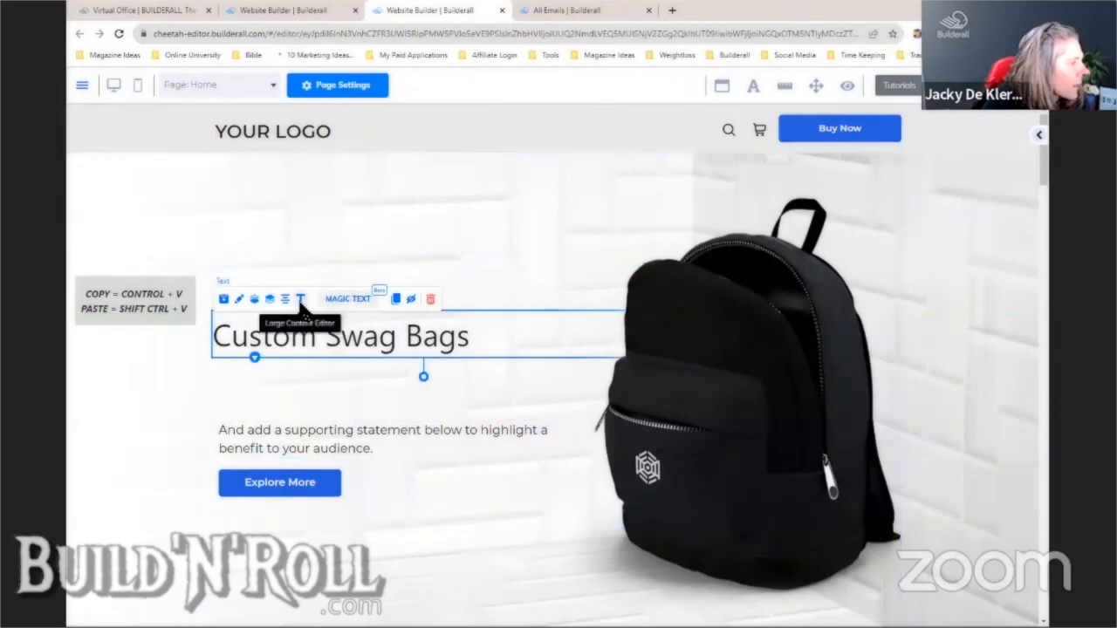
left_click(284, 297)
left_click_drag(596, 194, 278, 189)
left_click(445, 152)
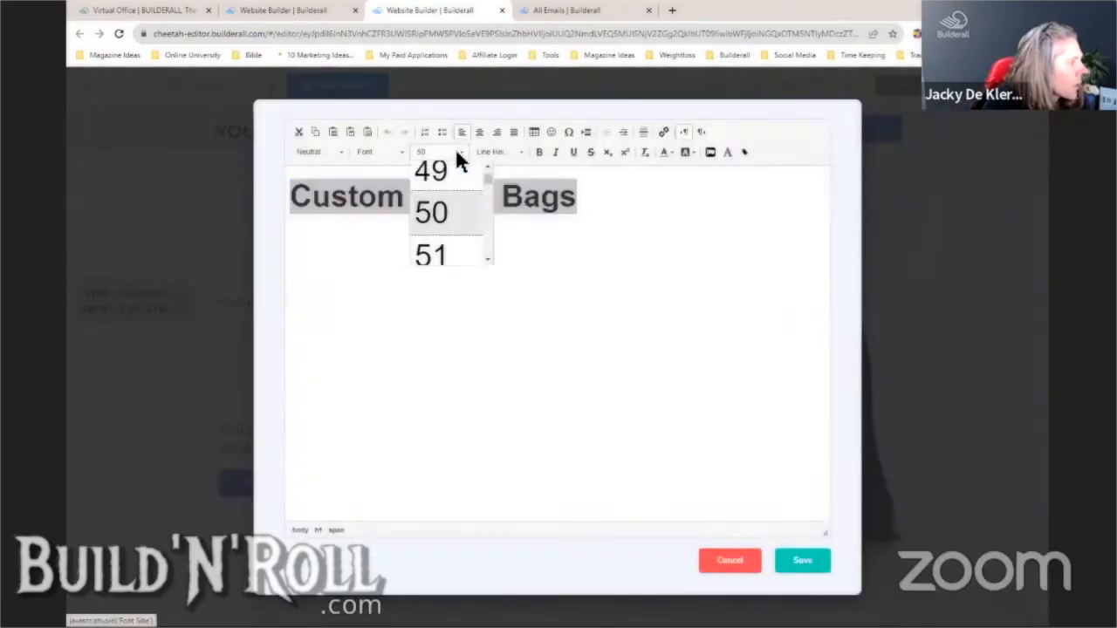
left_click_drag(485, 190, 487, 185)
left_click(487, 251)
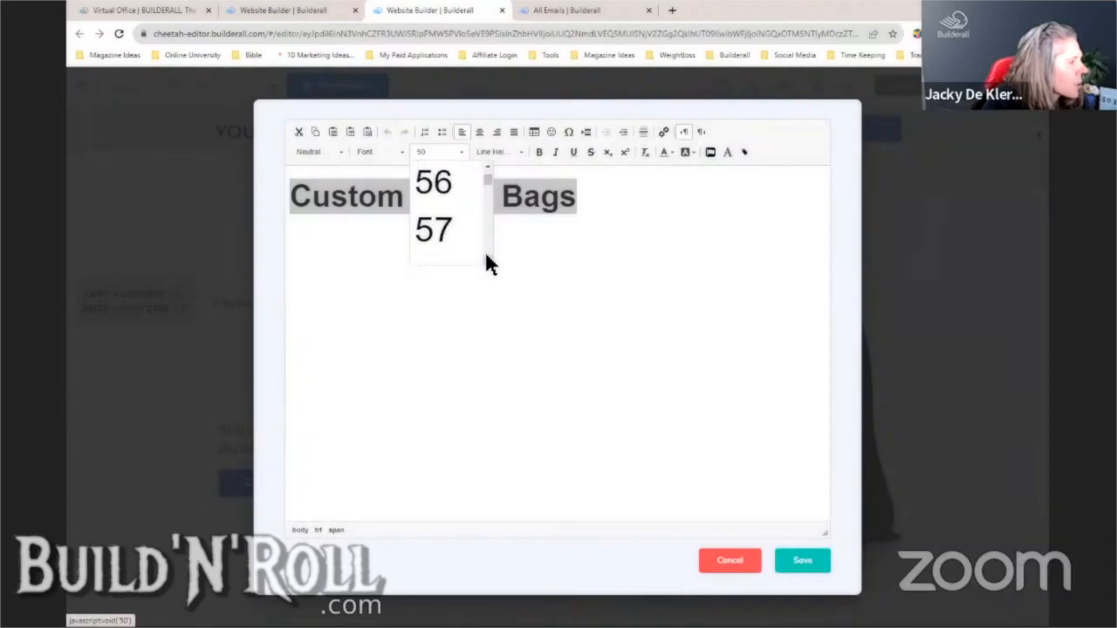
left_click(487, 257)
left_click(487, 257)
left_click(487, 257)
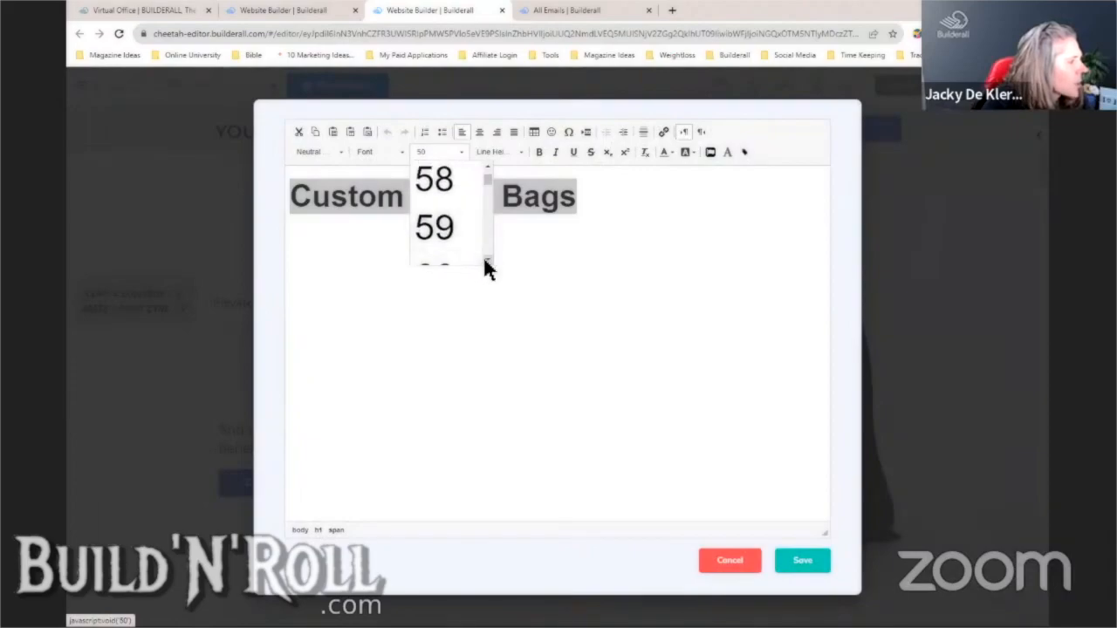
left_click(484, 262)
left_click(807, 563)
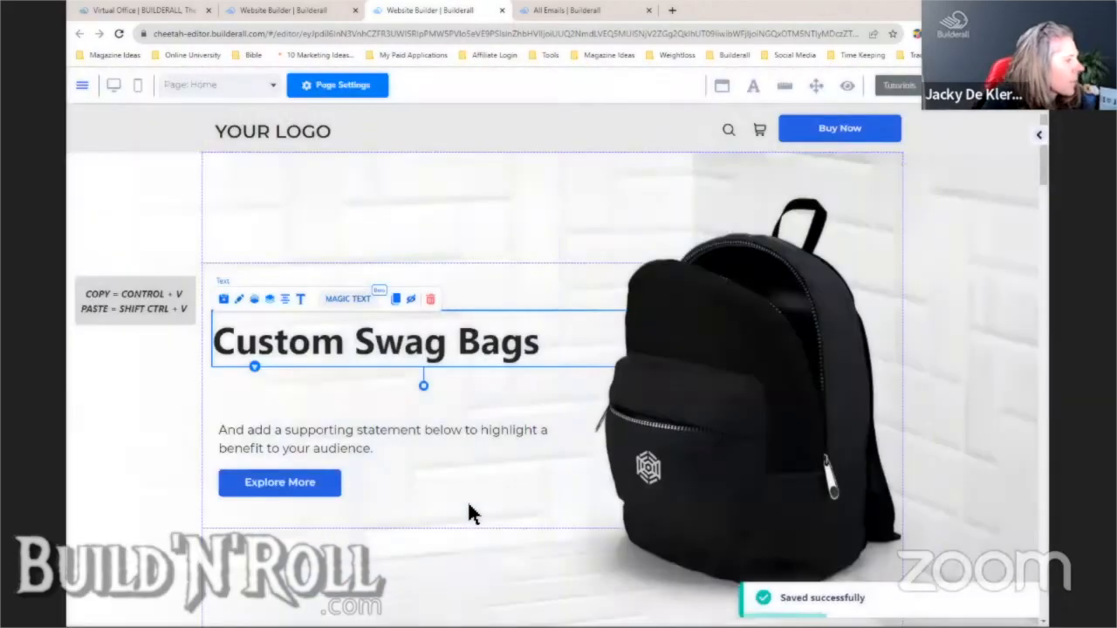
- Move the heading and the supporting paragraph slightly higher
left_click(347, 393)
left_click_drag(368, 343, 365, 333)
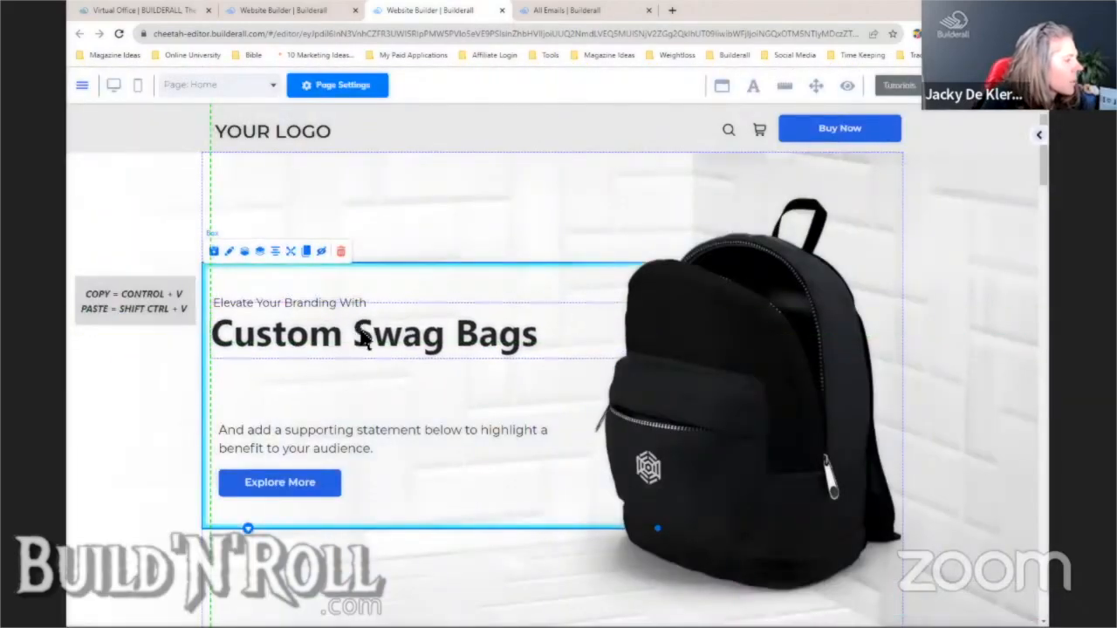
left_click(411, 440)
left_click_drag(411, 441, 415, 424)
- Generate three subheadline samples for a corporate swag bag business promoting personalised bags
left_click(364, 395)
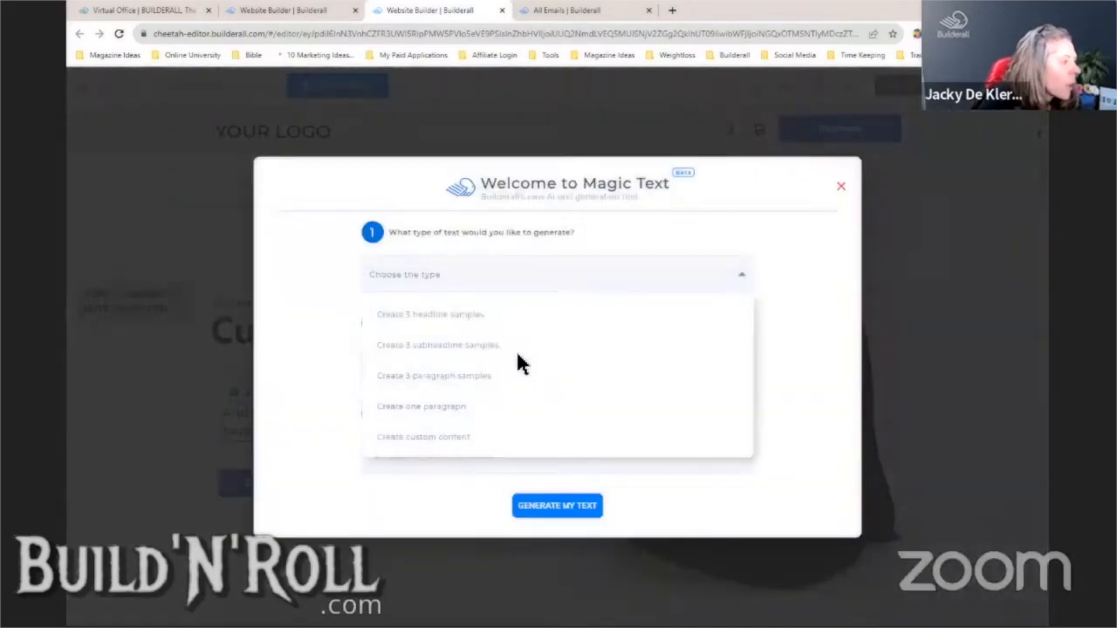
left_click(517, 352)
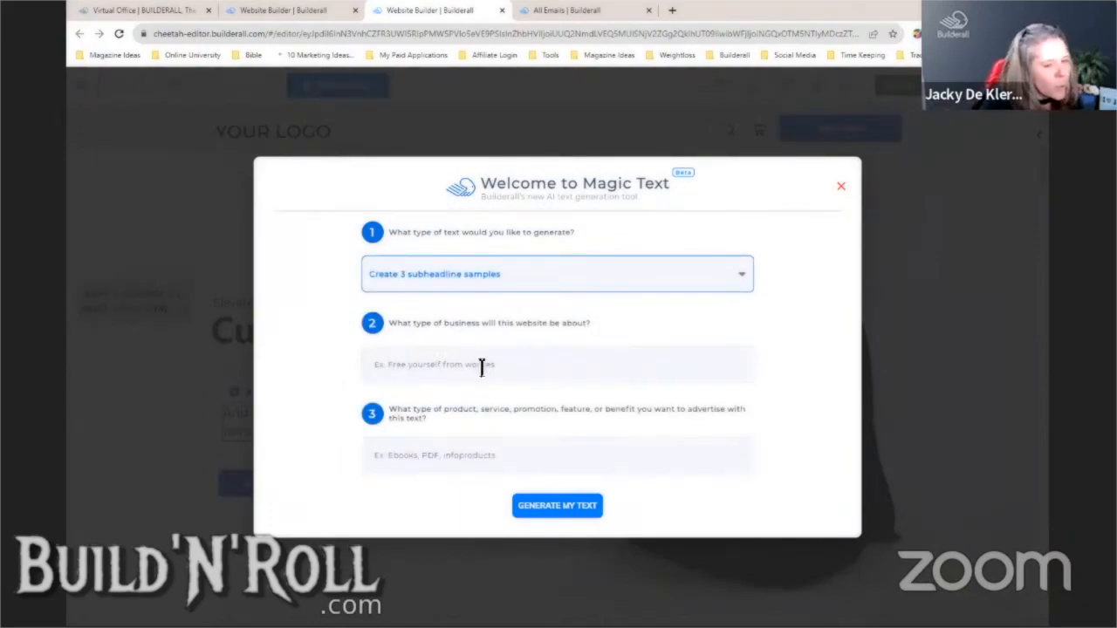
left_click(481, 368)
type("Co")
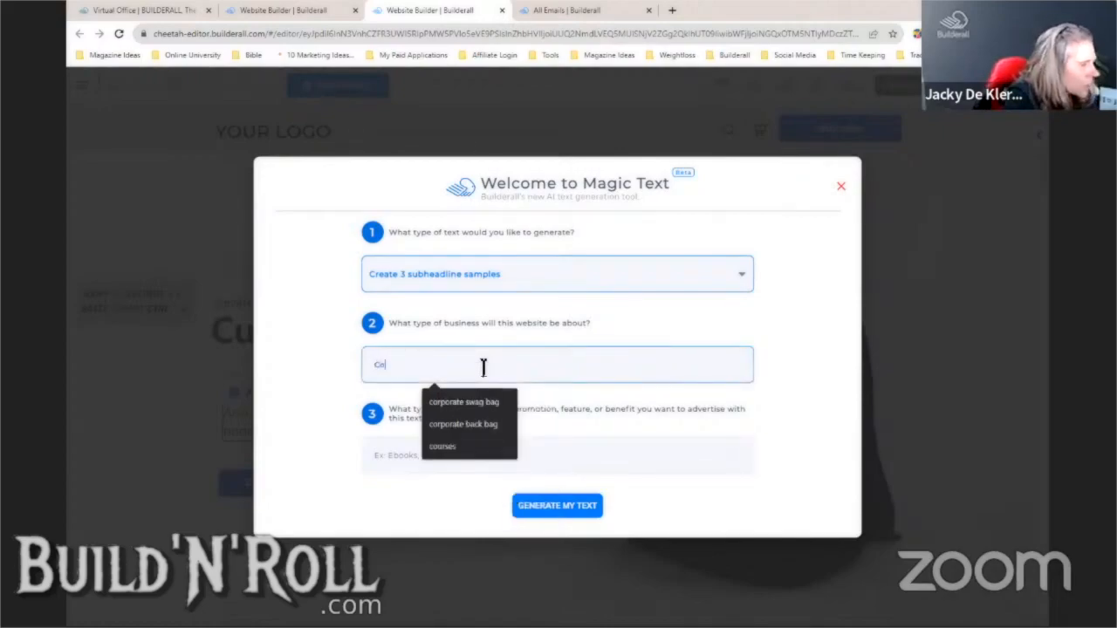
left_click(462, 401)
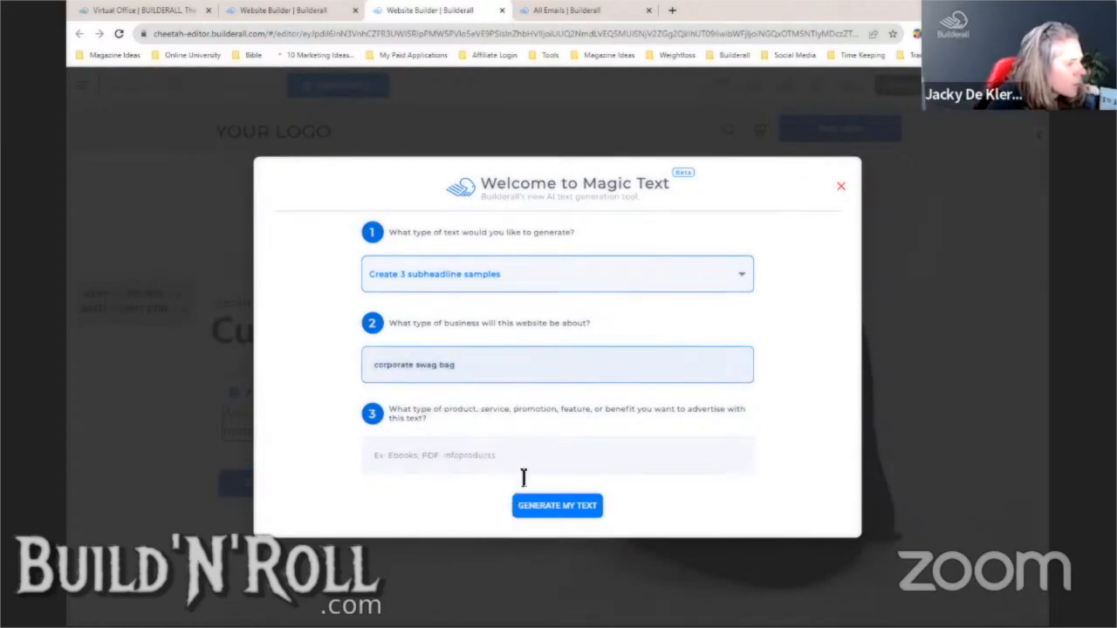
left_click(517, 449)
type("Perswonal")
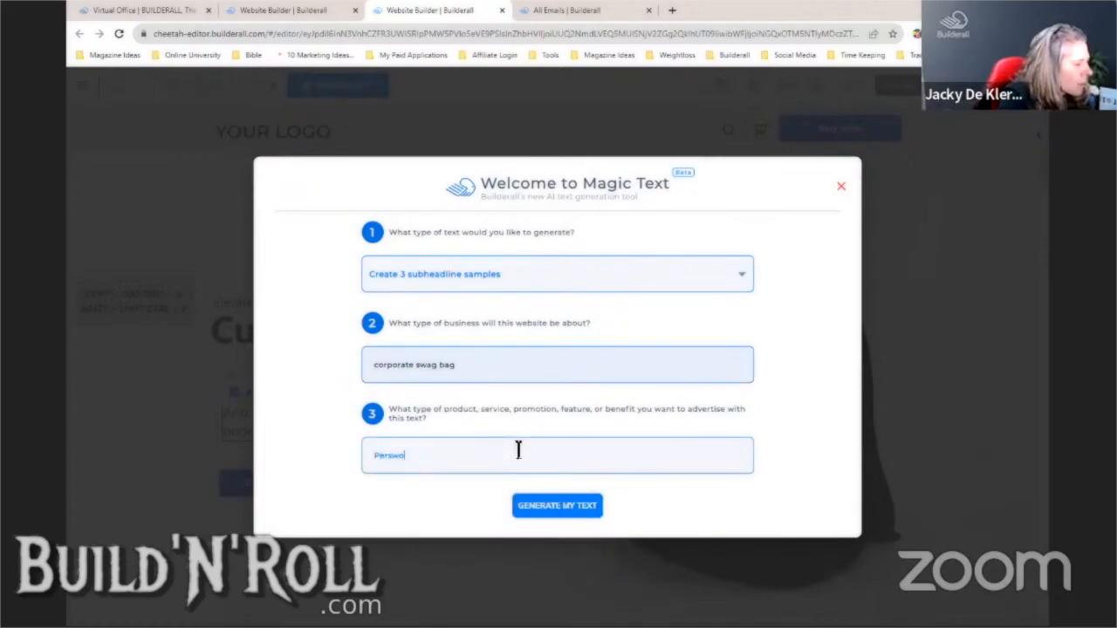
key("BackSpace")
key("BackSpace")
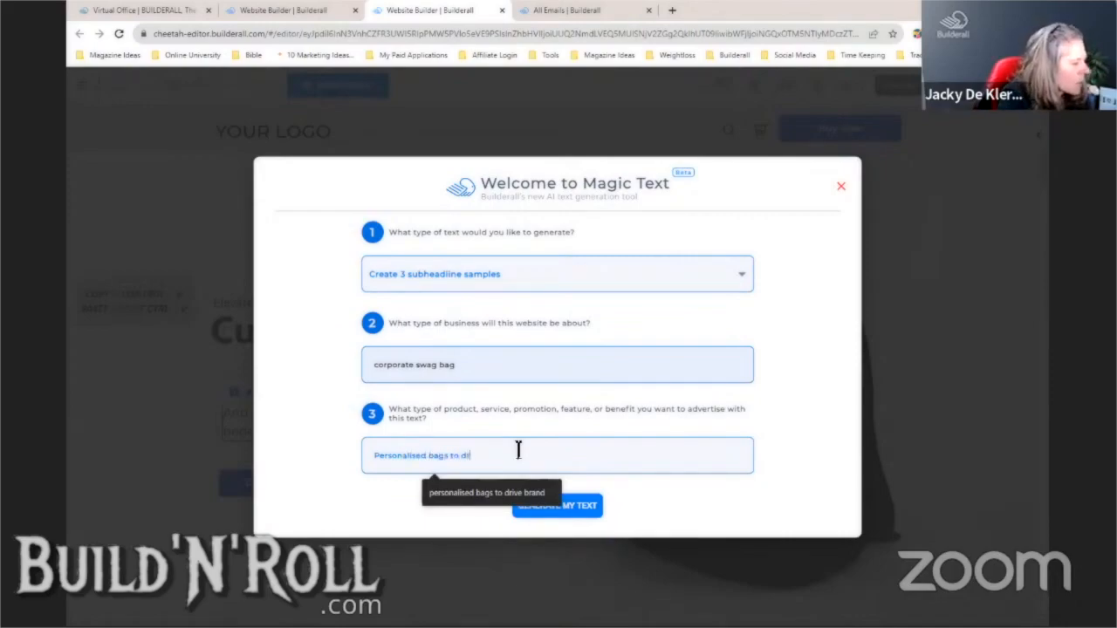
left_click(520, 494)
left_click(553, 510)
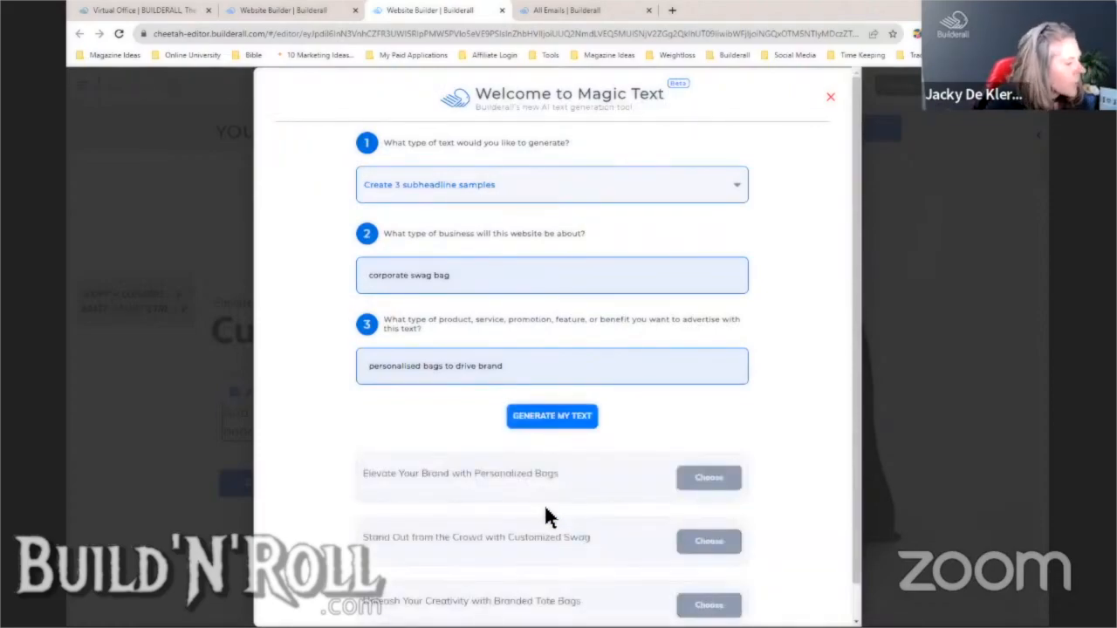
- Copy the second subheadline, 'Stand Out from the Crowd with Customized Swag', and close the generator
left_click_drag(855, 341, 855, 449)
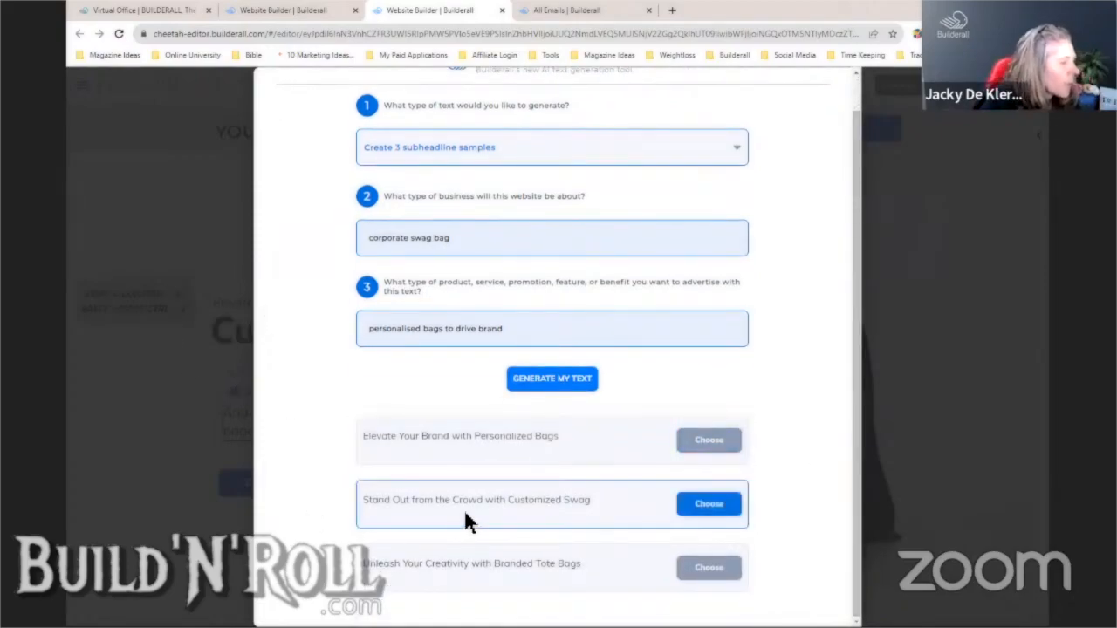
left_click_drag(596, 506, 374, 515)
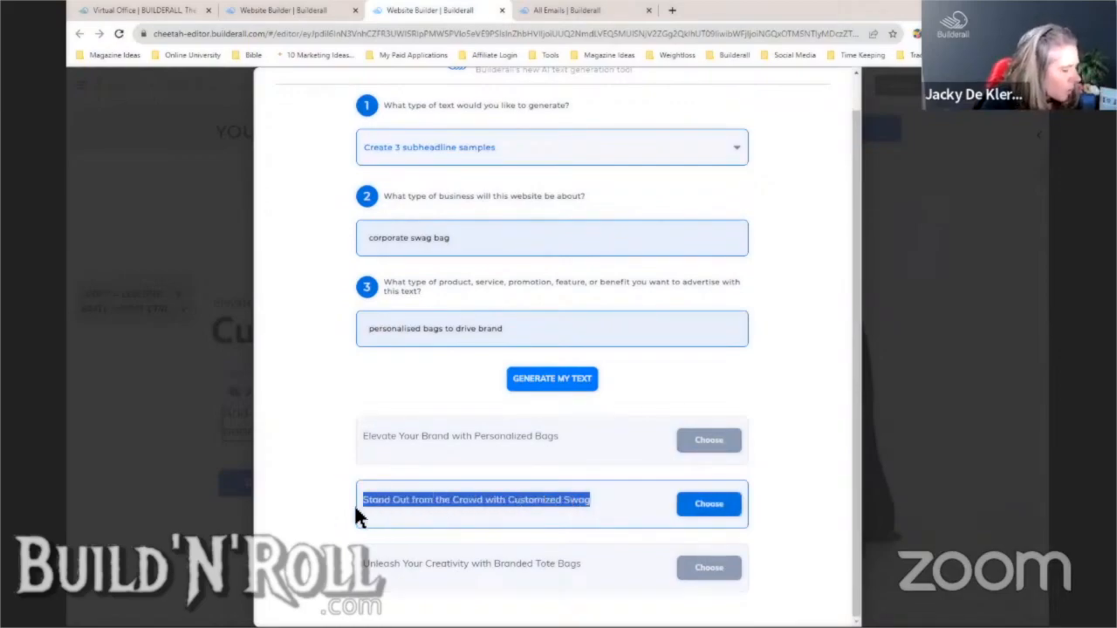
right_click(482, 496)
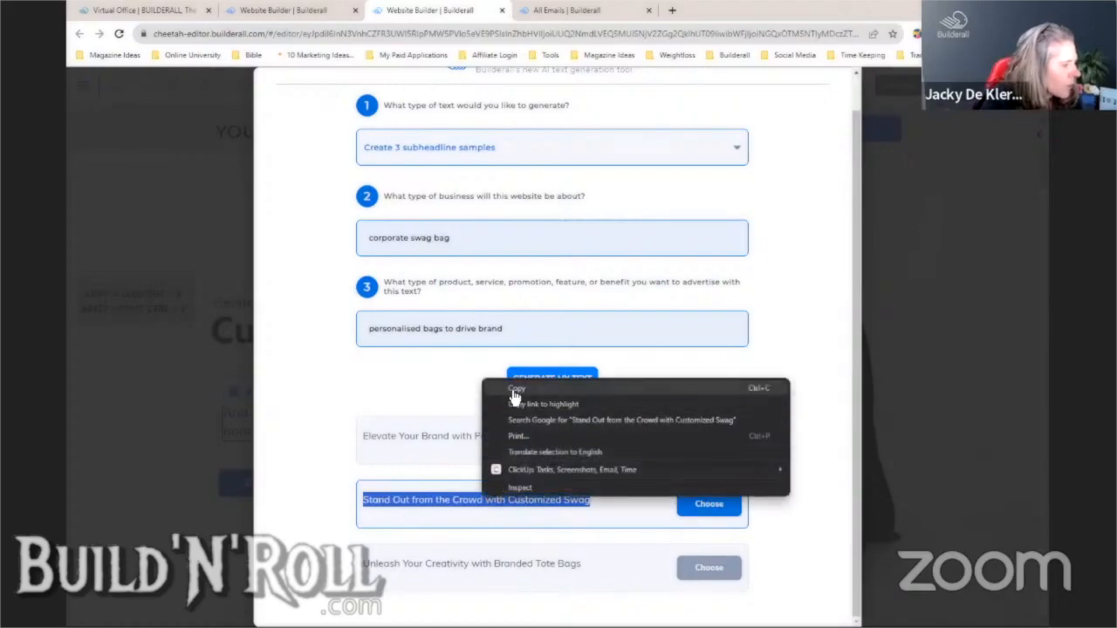
left_click(515, 391)
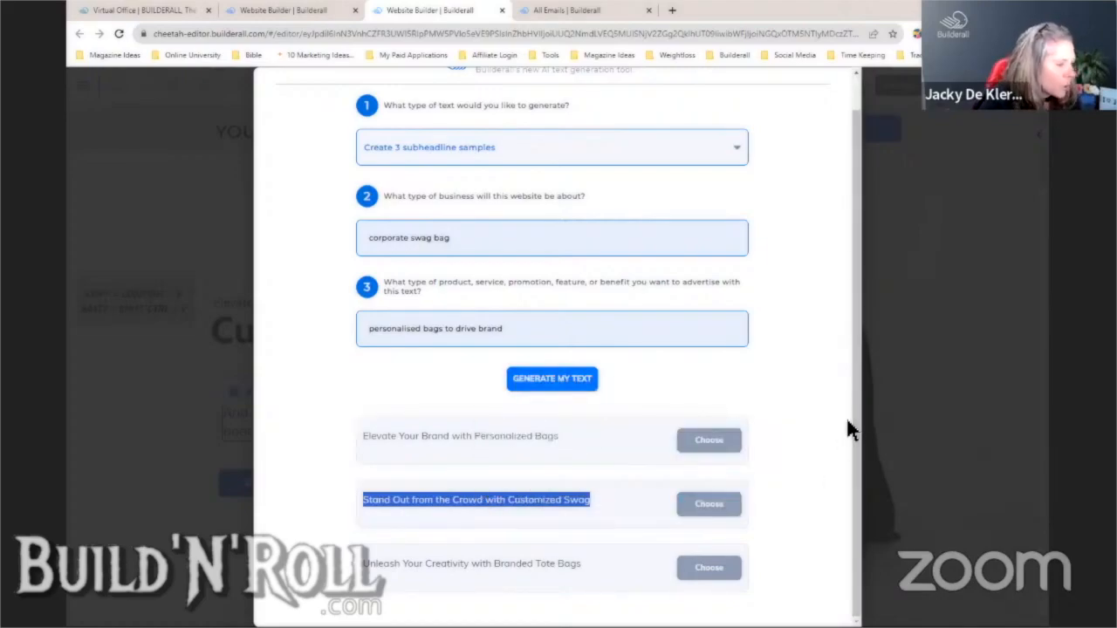
left_click(926, 410)
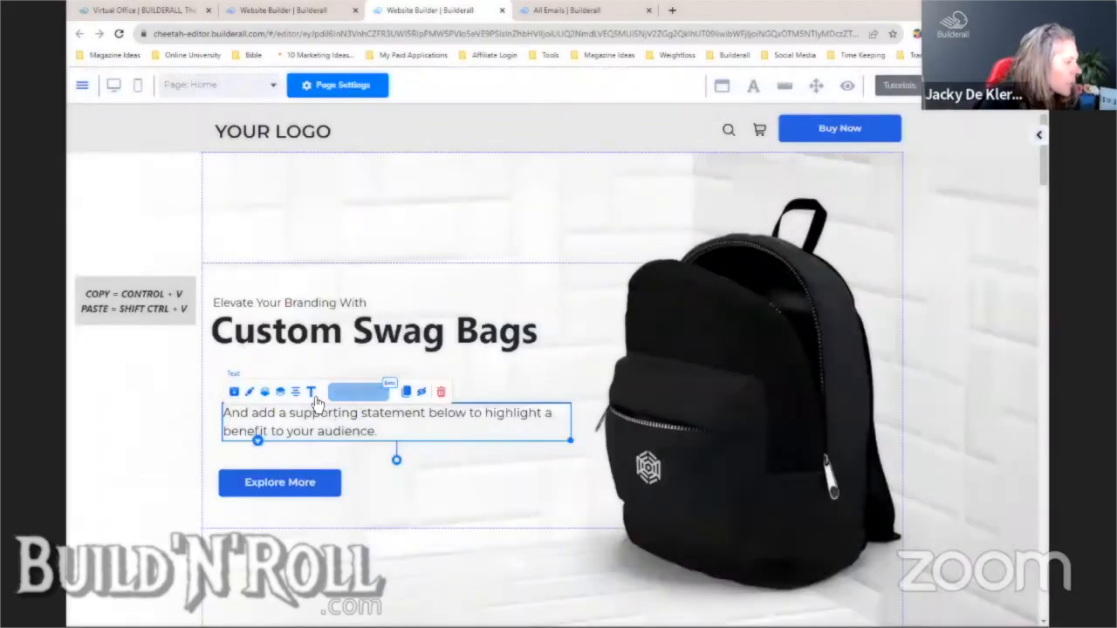
- Paste 'Stand Out from the Crowd with Customized Swag' into the paragraph, then raise it and Explore More
left_click(310, 391)
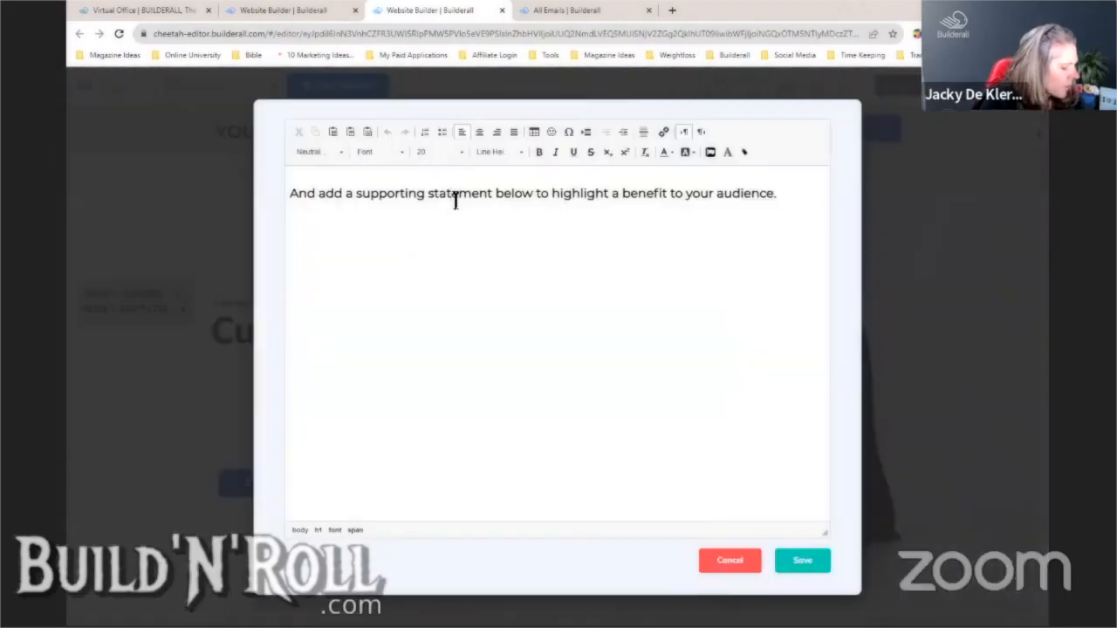
triple_click(456, 203)
key("ctrl+shift+v")
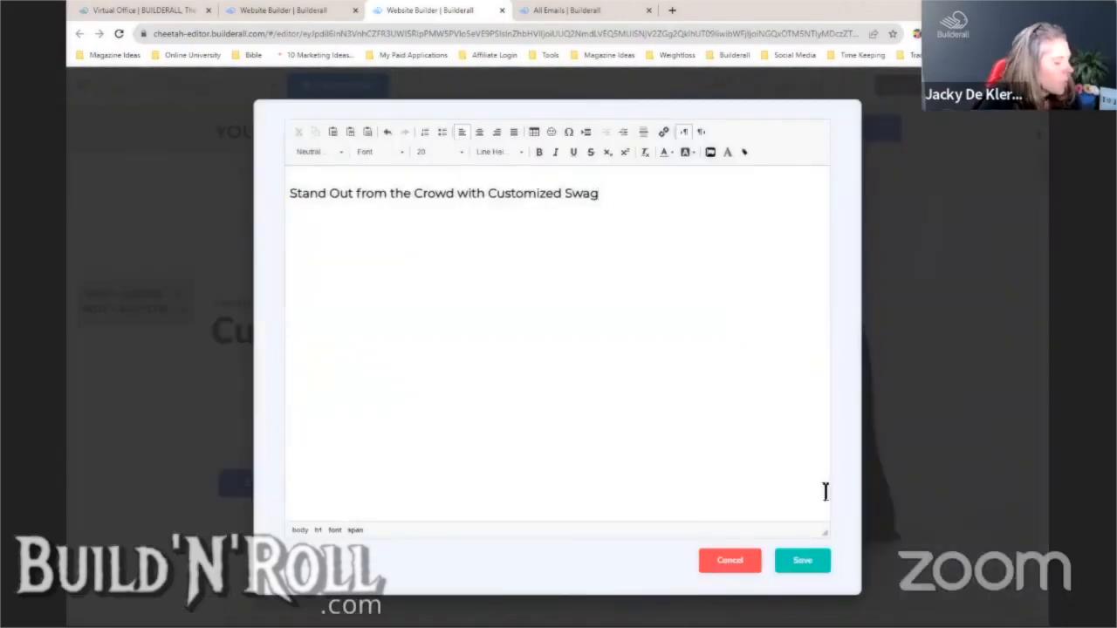
left_click(802, 561)
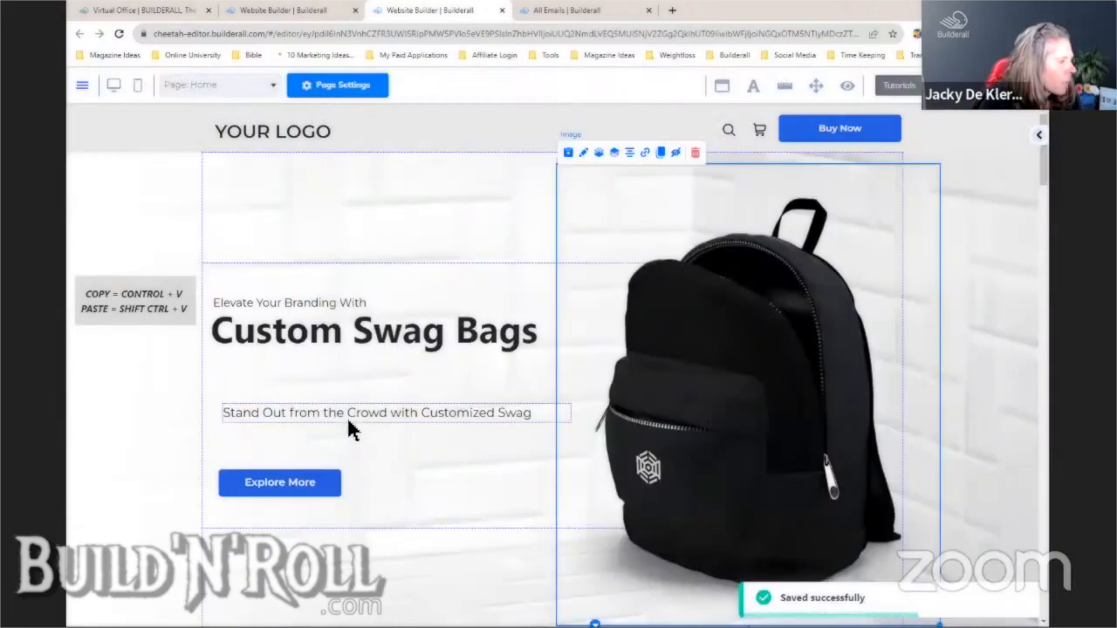
left_click_drag(342, 412, 335, 367)
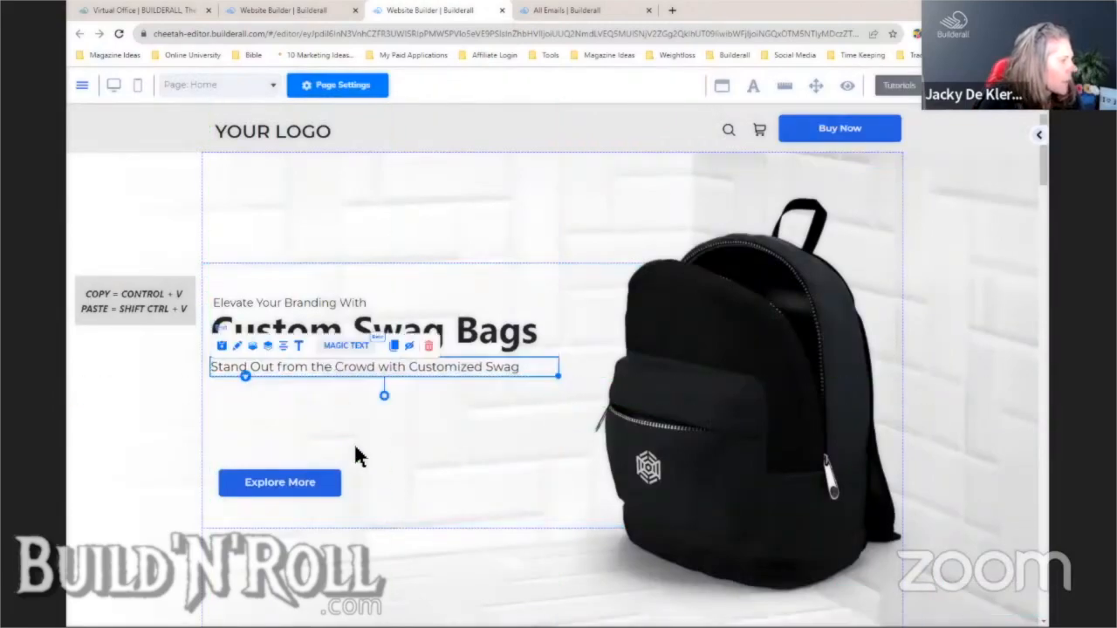
left_click_drag(319, 487, 317, 420)
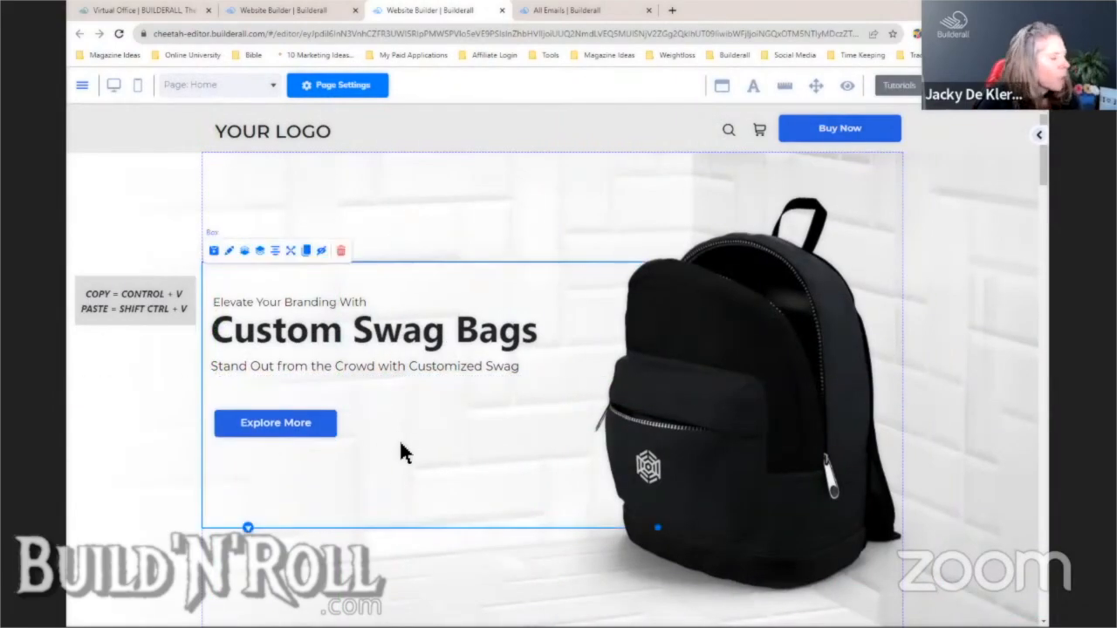
- Change the hero button label from 'Explore More' to 'Free Quote'
double_click(319, 429)
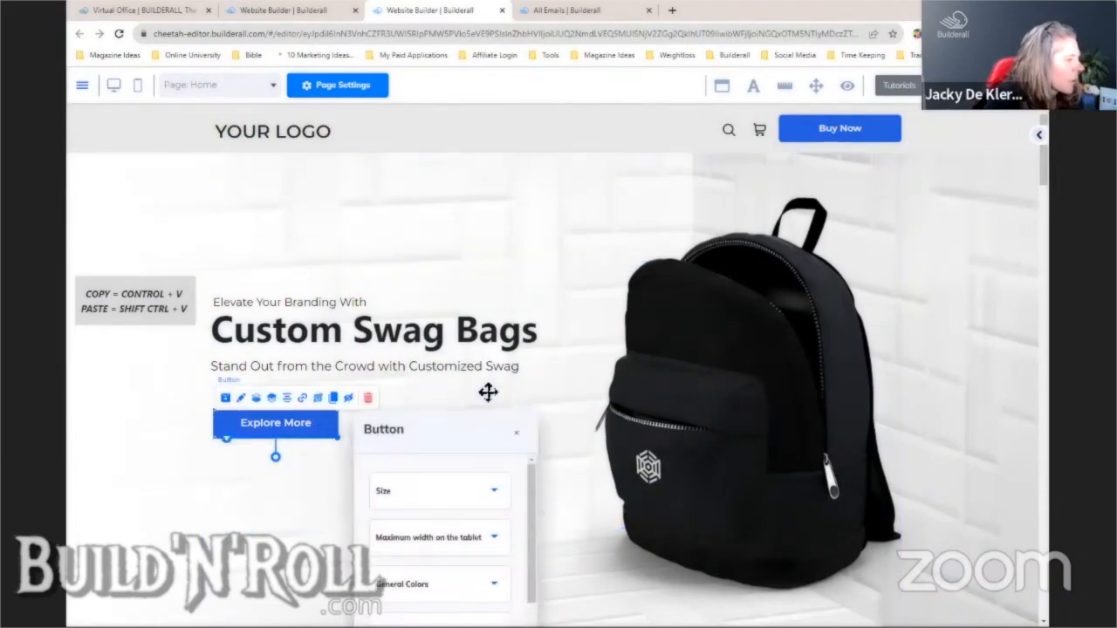
left_click_drag(424, 432, 566, 200)
scroll(672, 398, "down", 2)
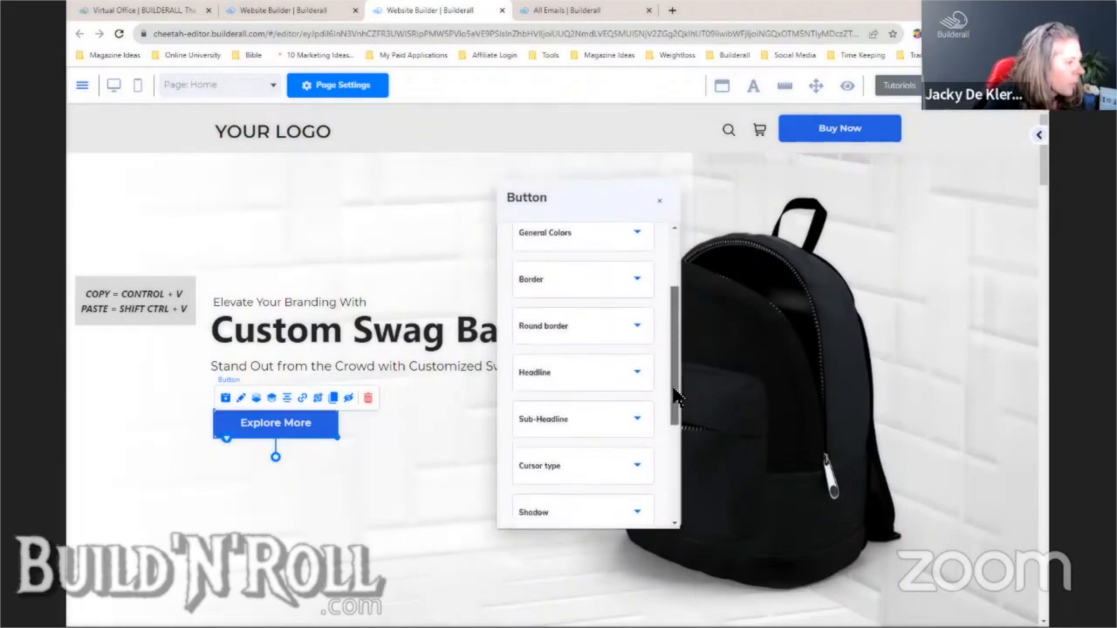
left_click(594, 374)
left_click_drag(594, 431, 513, 436)
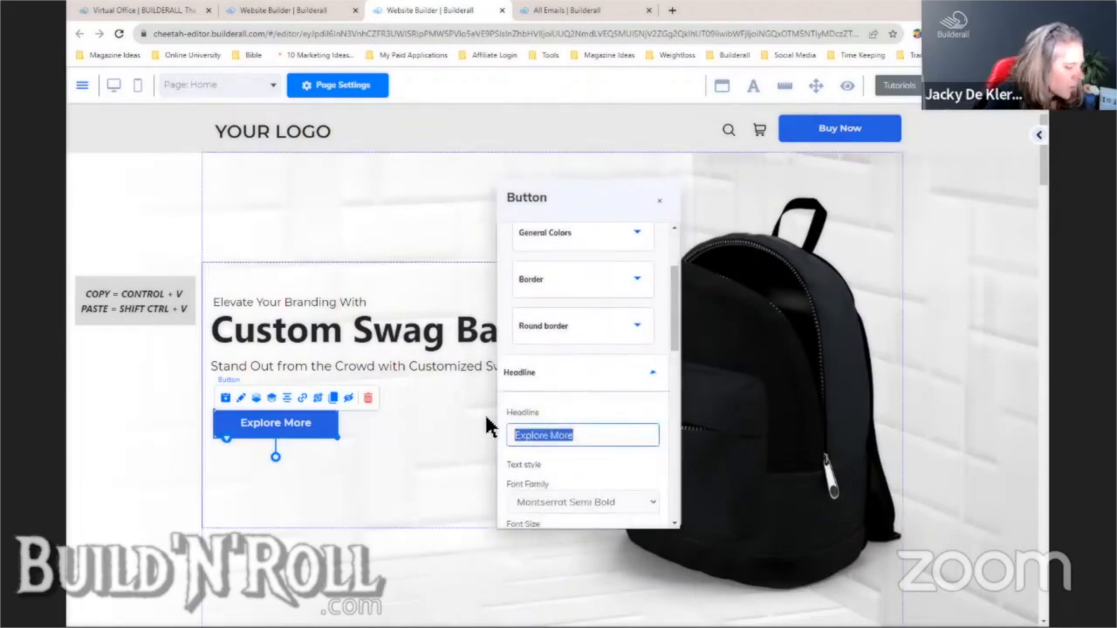
type("Free Quote")
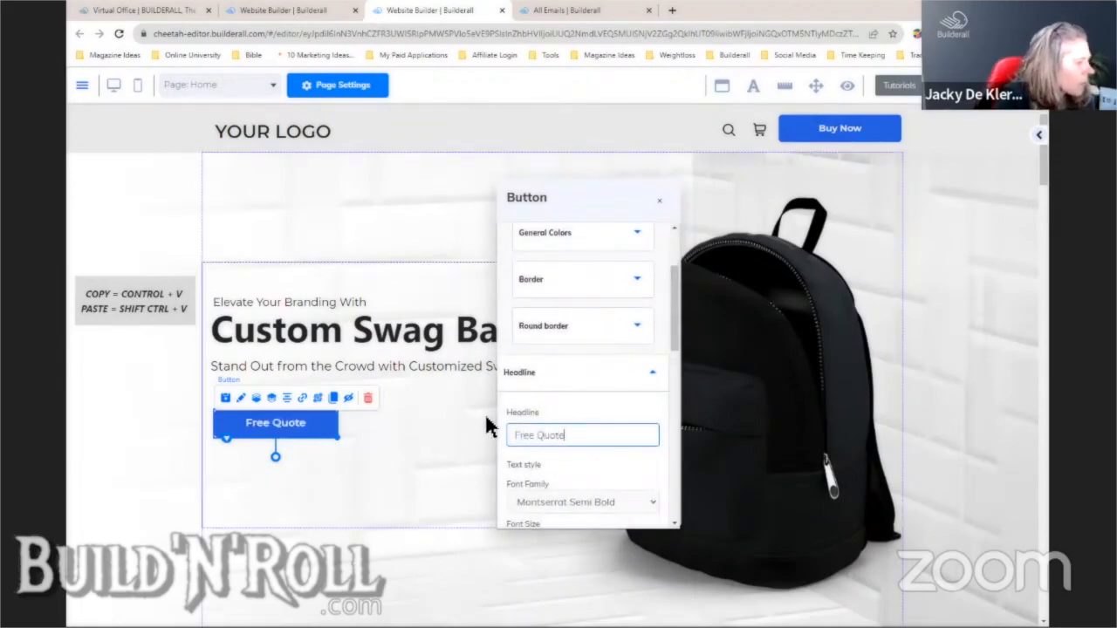
left_click(469, 459)
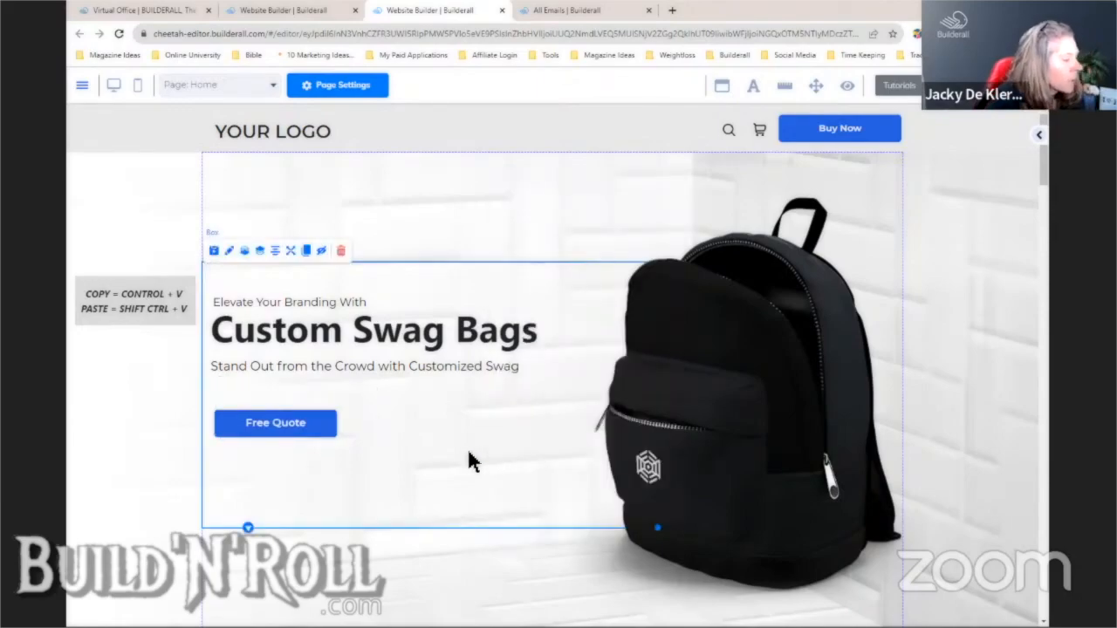
- Nudge the Free Quote button slightly higher and scroll down to the Featured Product section
left_click_drag(314, 435, 310, 423)
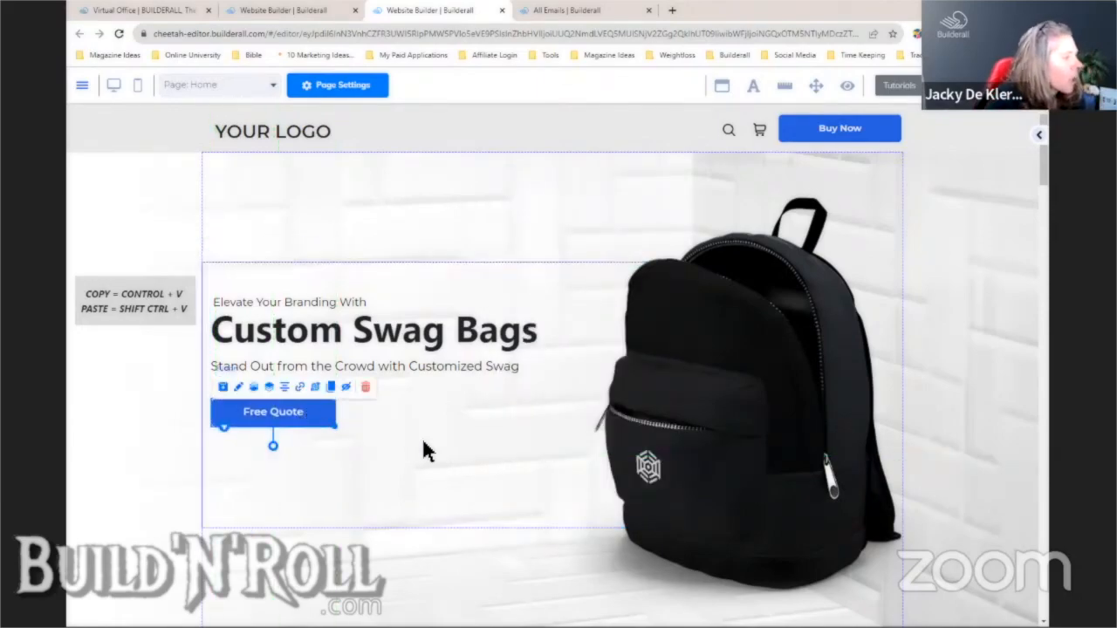
left_click(425, 452)
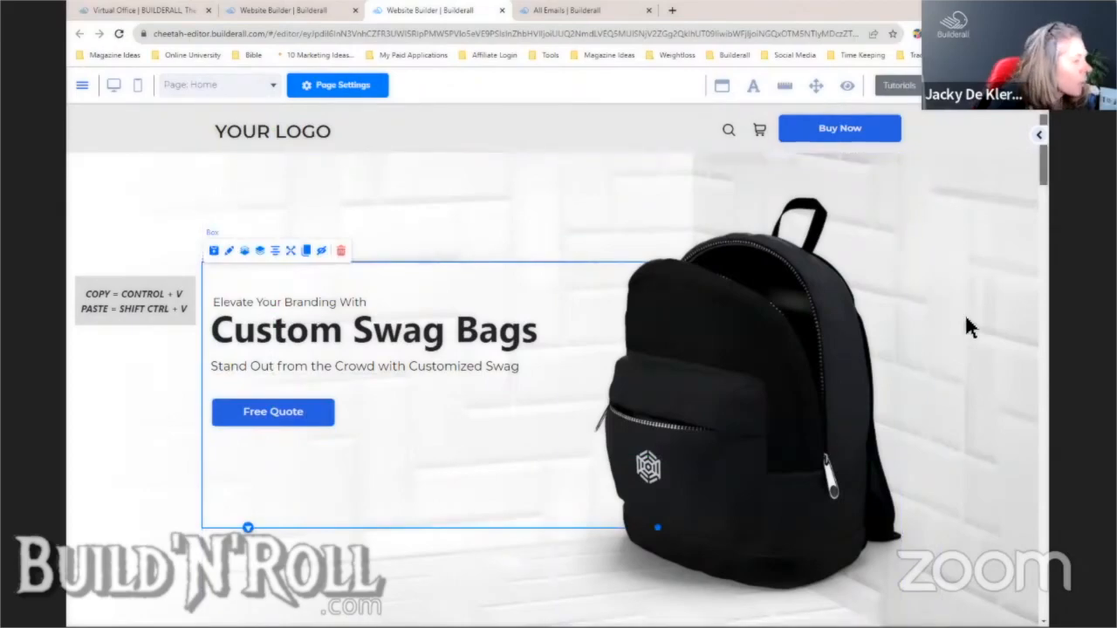
left_click_drag(1042, 170, 1045, 233)
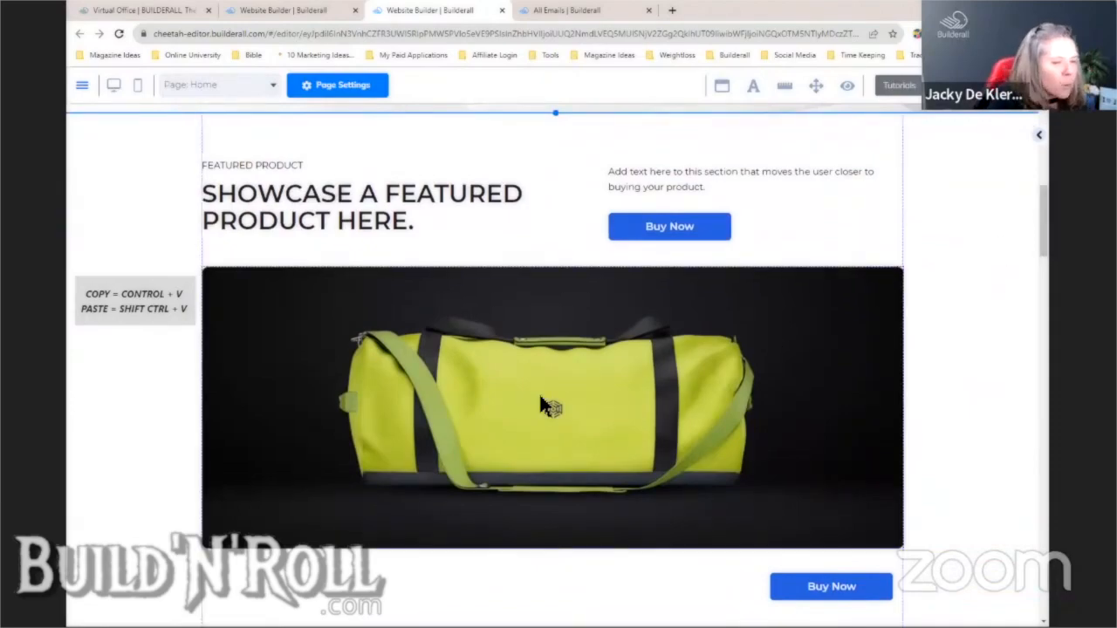
- Generate Magic Text subheadlines for the featured product heading describing a stylish, trendy bag
left_click(304, 204)
left_click(336, 279)
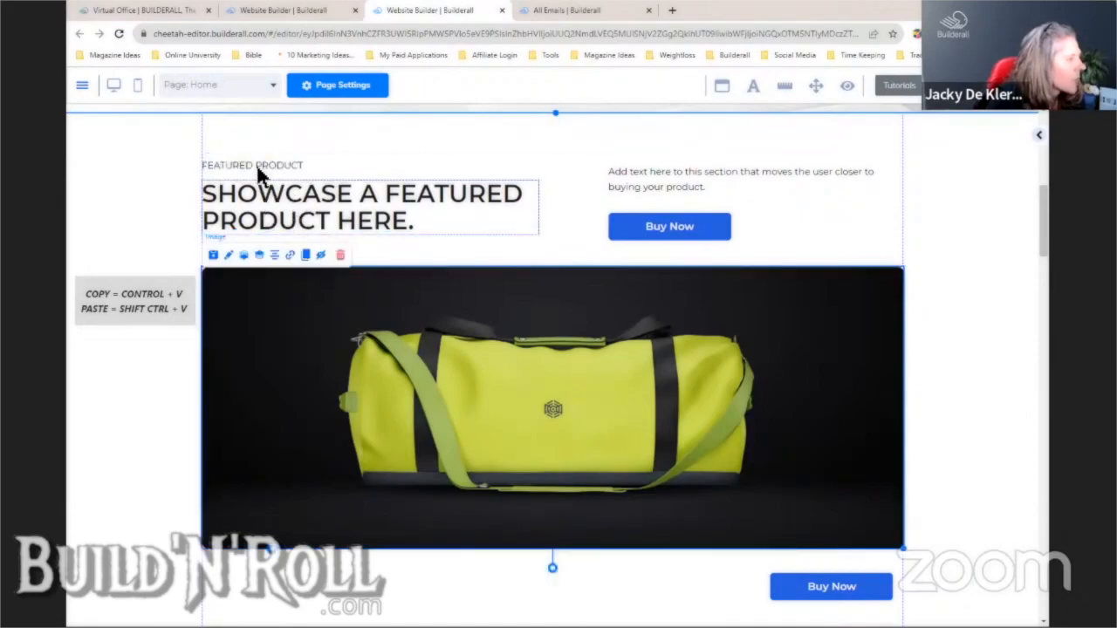
left_click(285, 213)
left_click(323, 170)
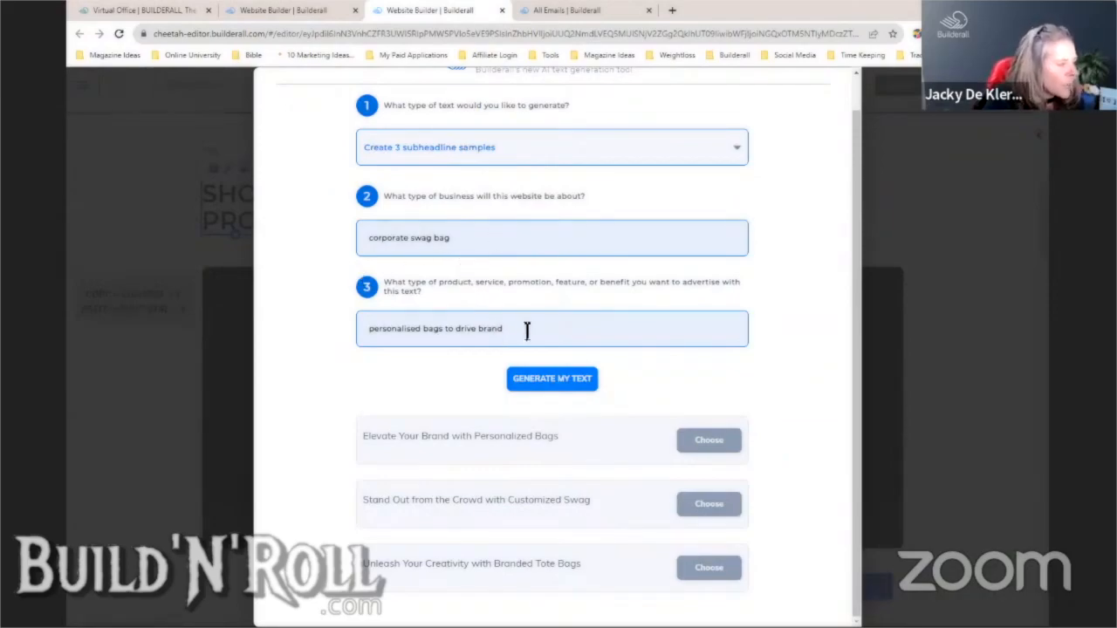
left_click_drag(541, 333, 341, 330)
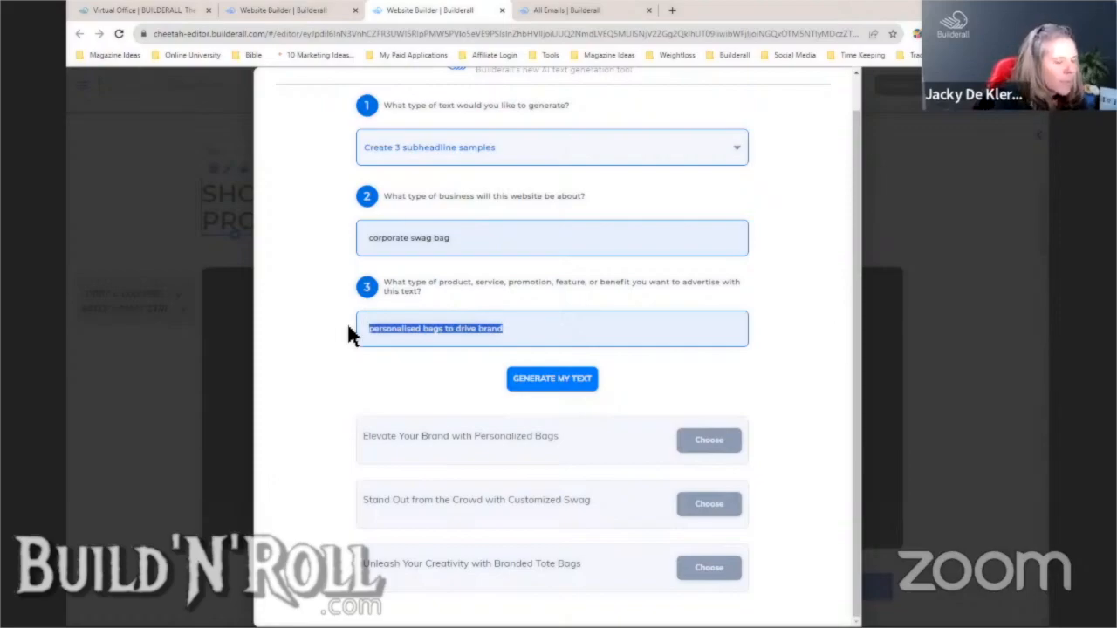
type("trenc")
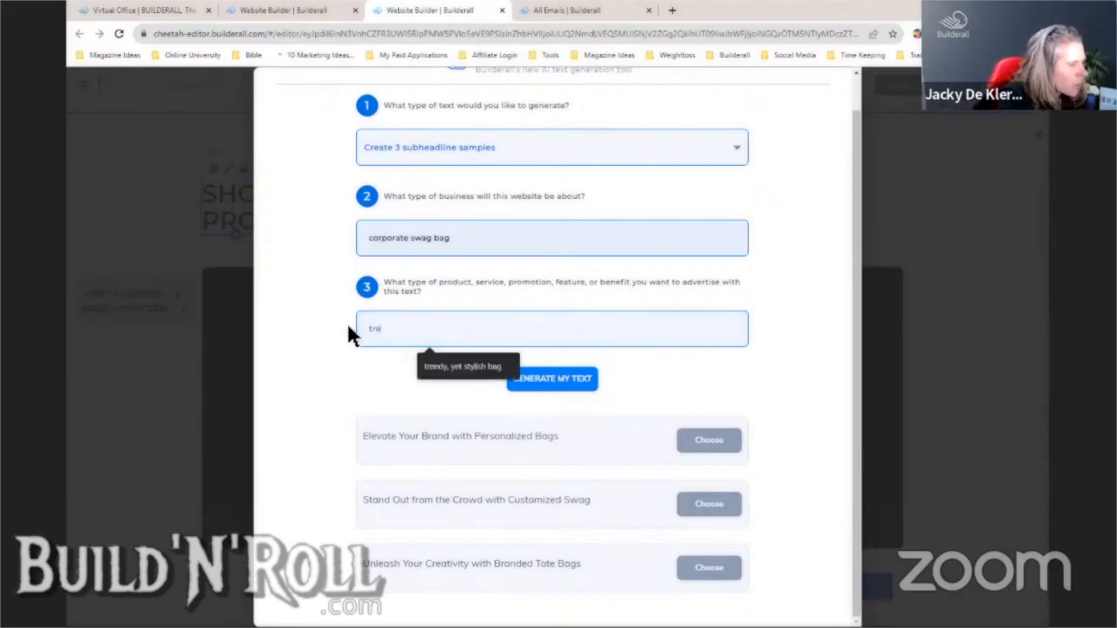
key("BackSpace")
key("BackSpace")
key("BackSpace")
key("BackSpace")
key("BackSpace")
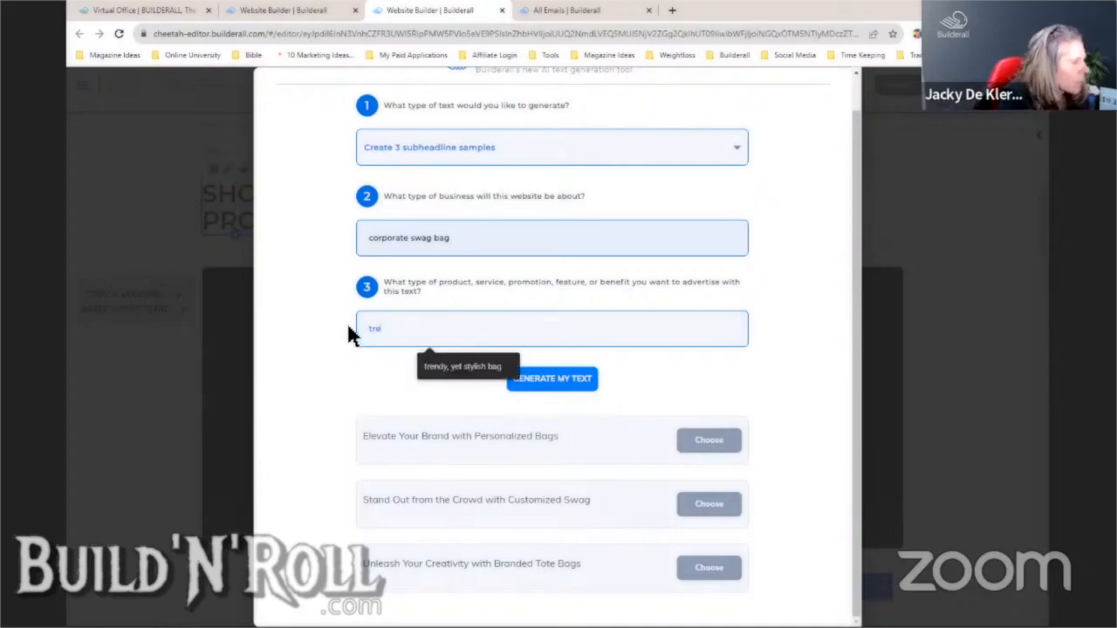
type("stylish,")
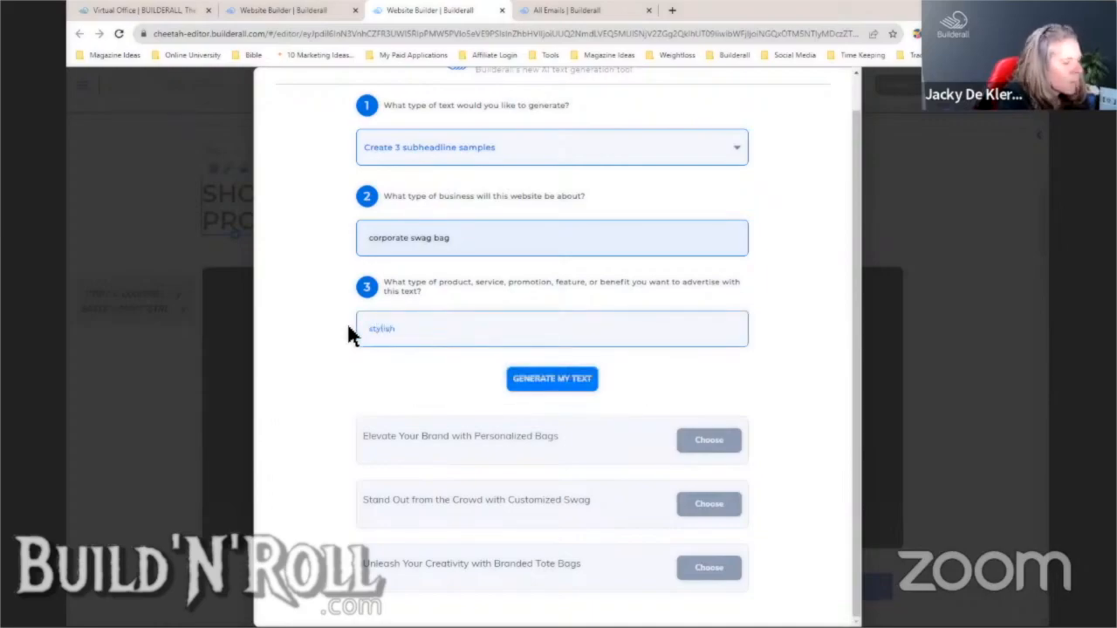
type(" trendy bag to enhance your brand")
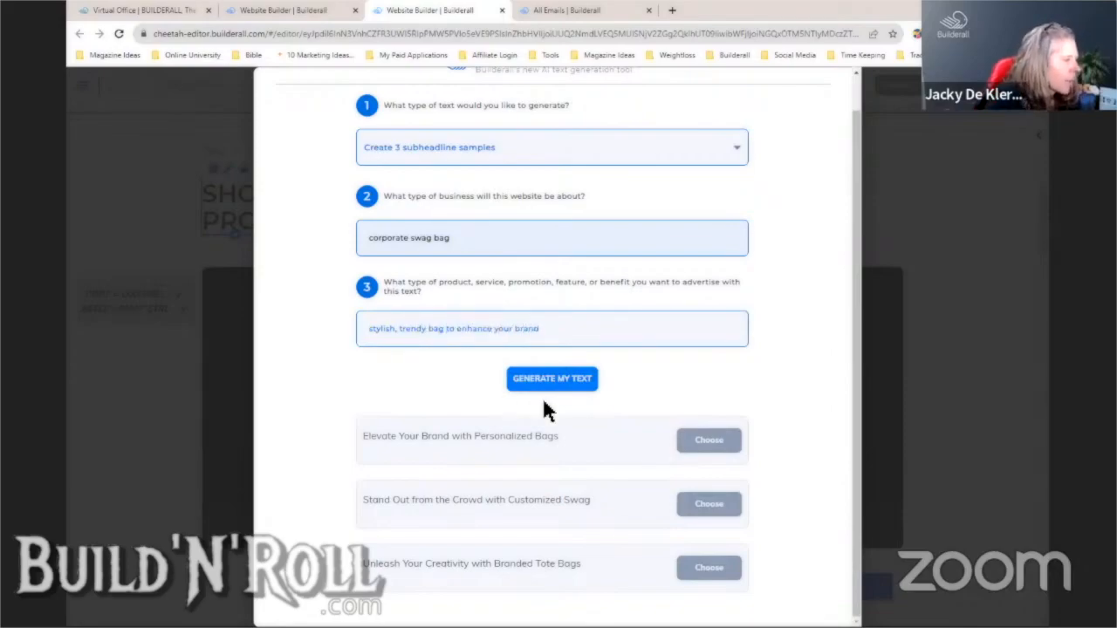
left_click(559, 386)
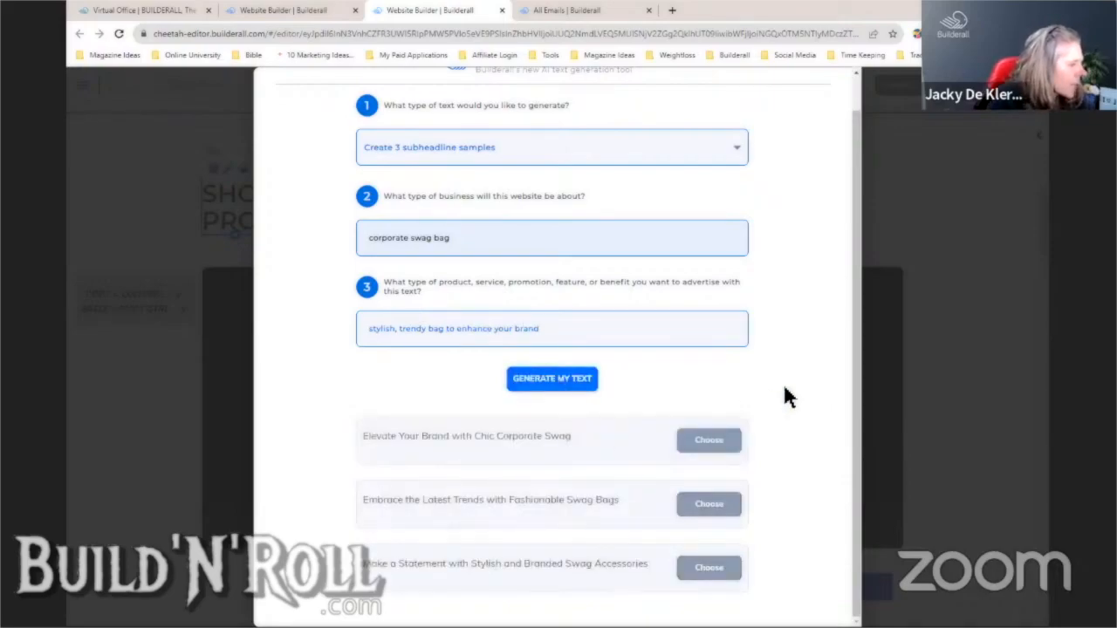
- Copy the second suggestion, 'Embrace the Latest Trends with Fashionable Swag Bags', and close the generator
scroll(783, 383, "up", 1)
scroll(731, 469, "down", 1)
left_click_drag(622, 504, 367, 500)
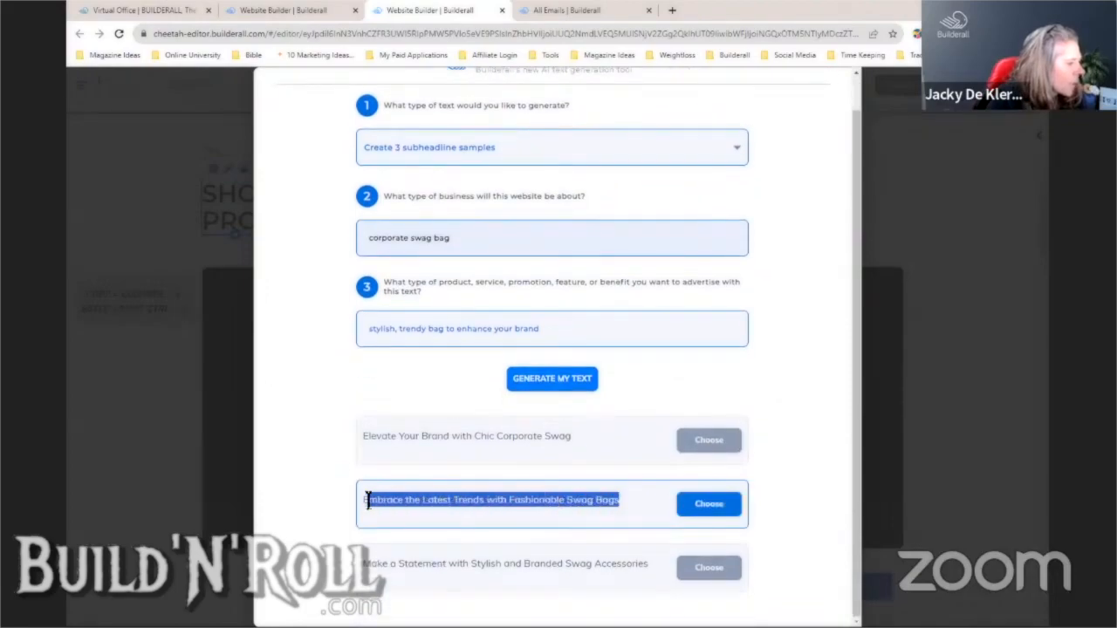
right_click(385, 502)
left_click(434, 393)
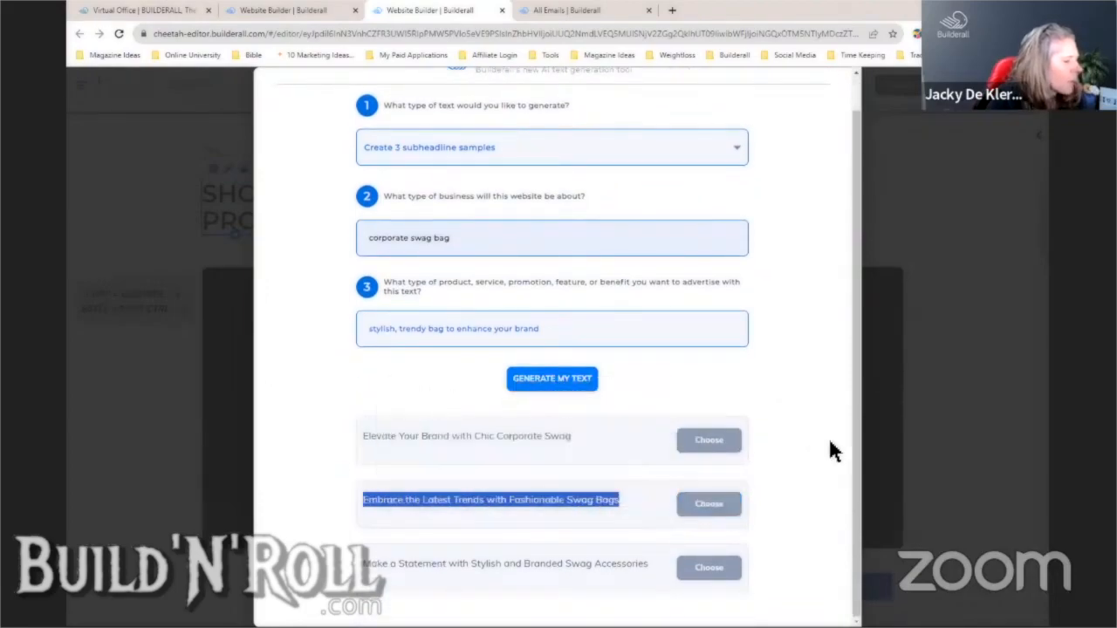
left_click(949, 449)
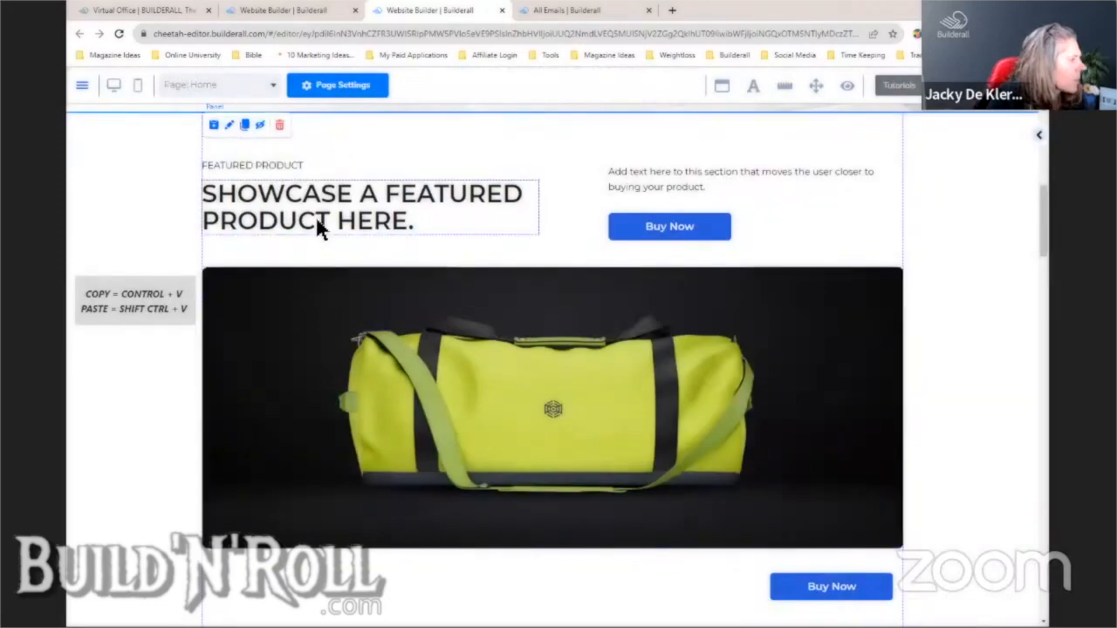
left_click(316, 217)
- Paste the copied subheadline over the featured product heading and capitalise 'With'
left_click(290, 168)
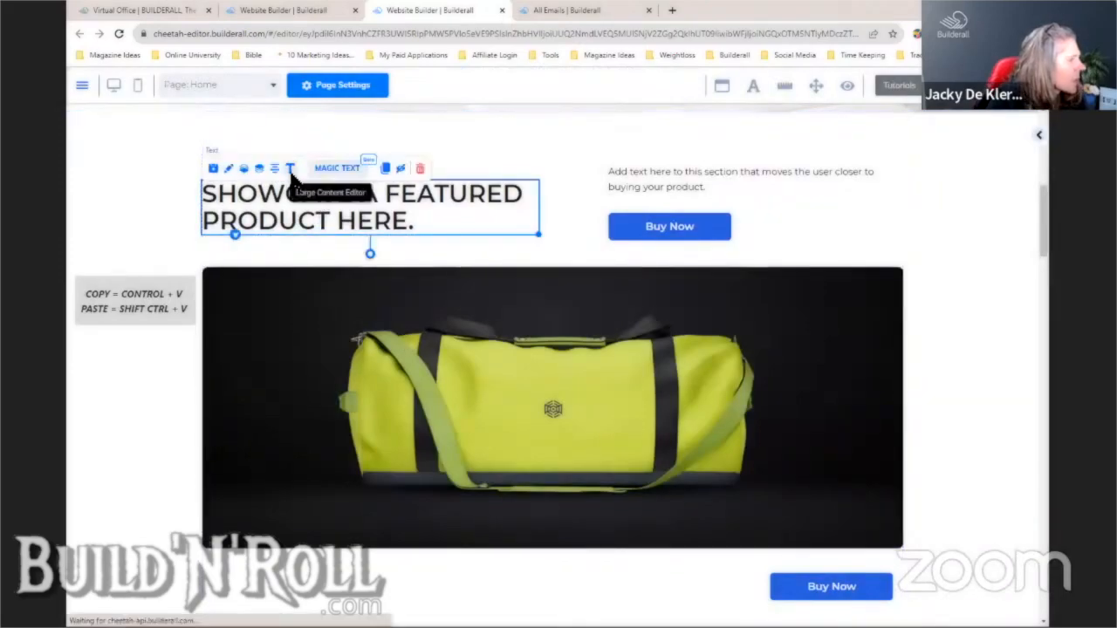
left_click_drag(369, 220, 299, 197)
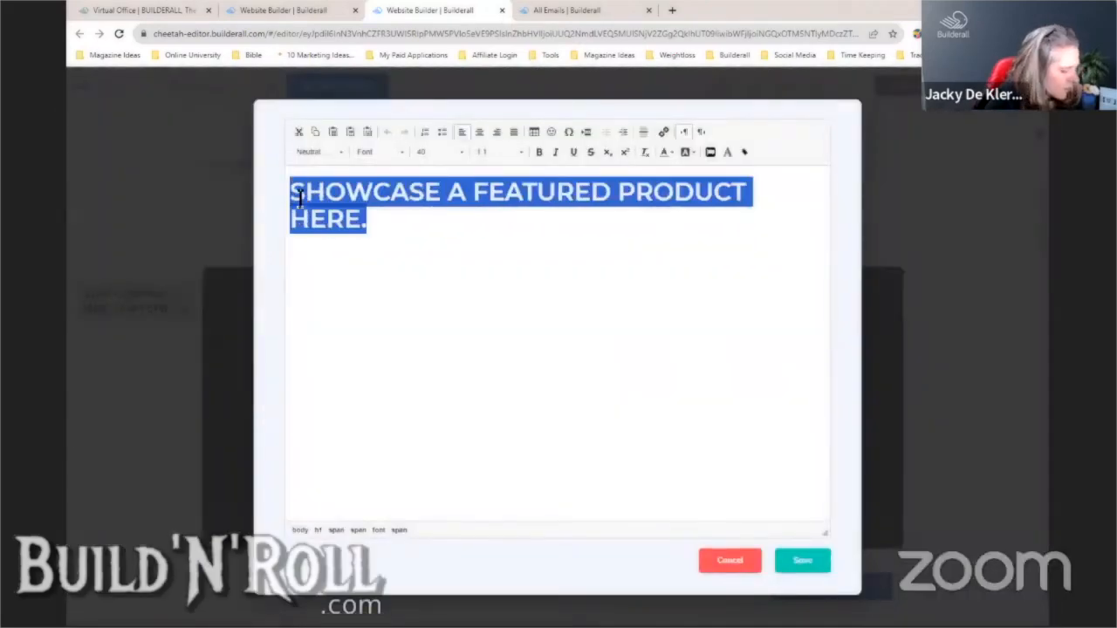
key("ctrl+v")
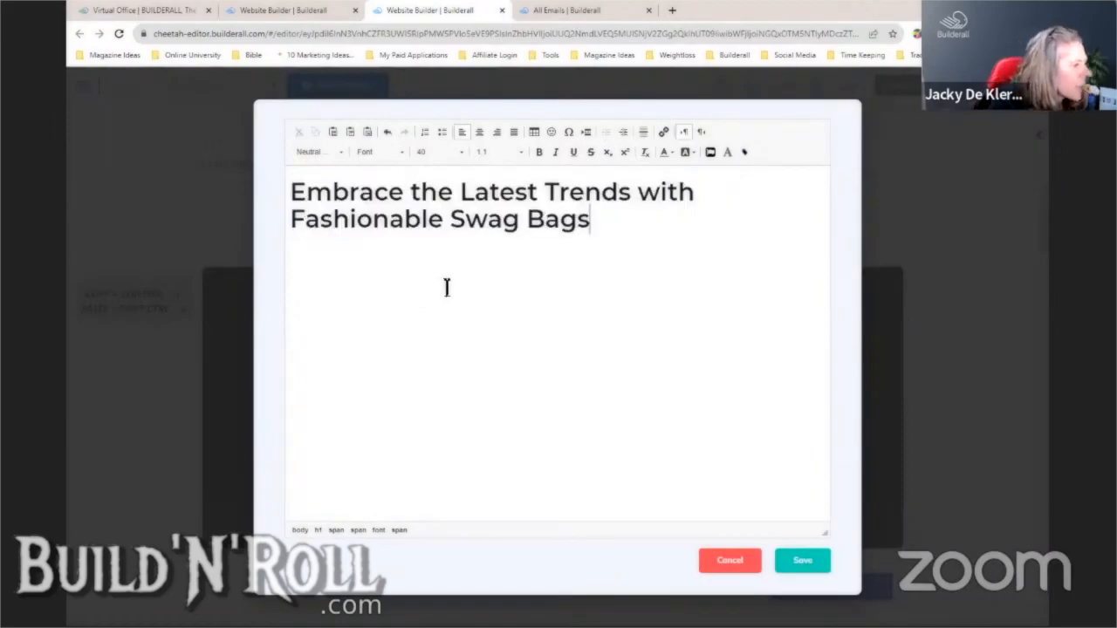
left_click_drag(640, 192, 654, 193)
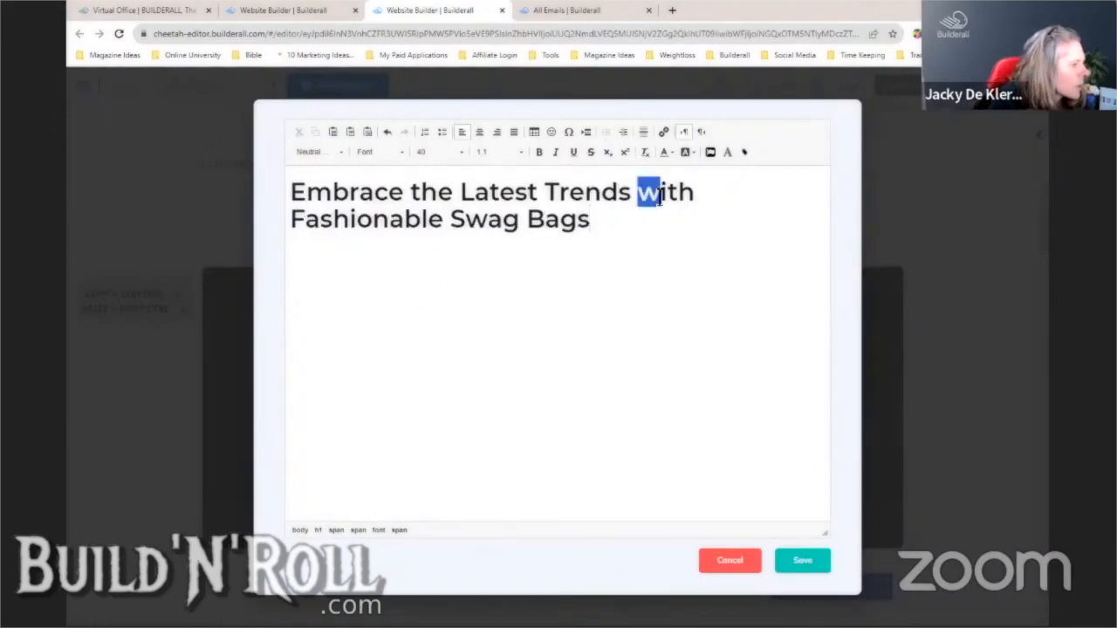
type("W")
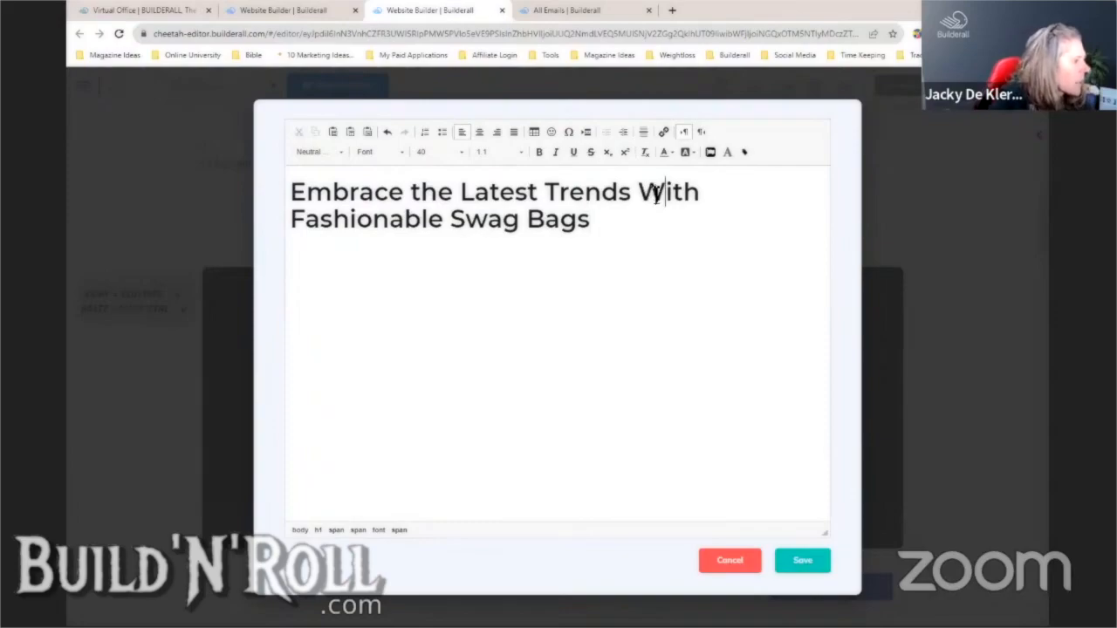
- Cut 'Embrace the Latest Trends' from the heading, save, and restore the capital W
left_click_drag(633, 192, 310, 194)
right_click(309, 193)
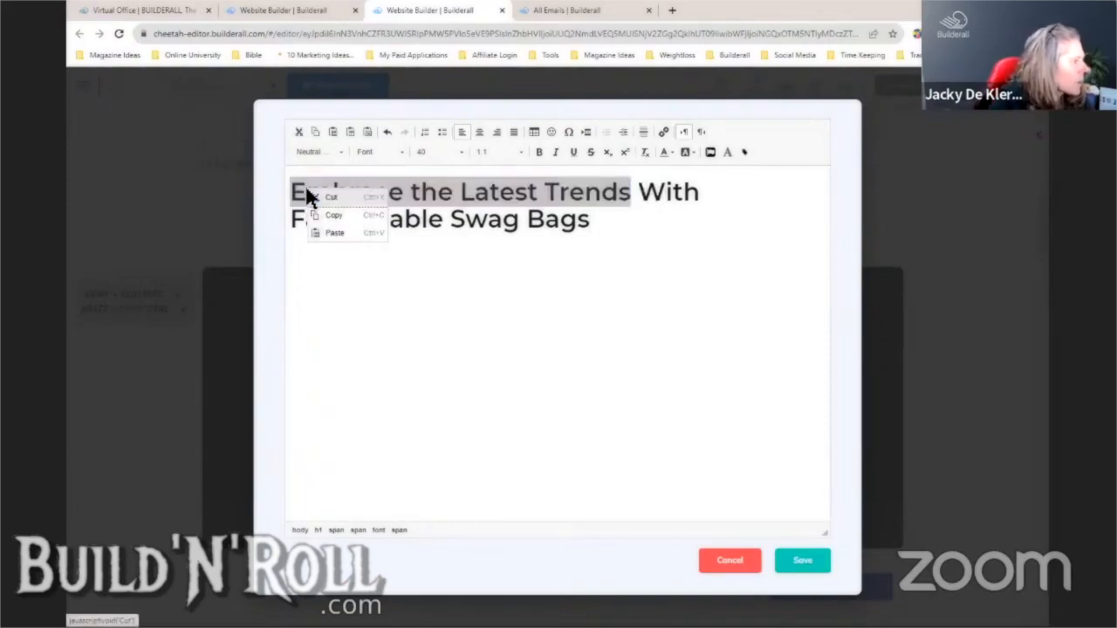
left_click(335, 199)
key("Delete")
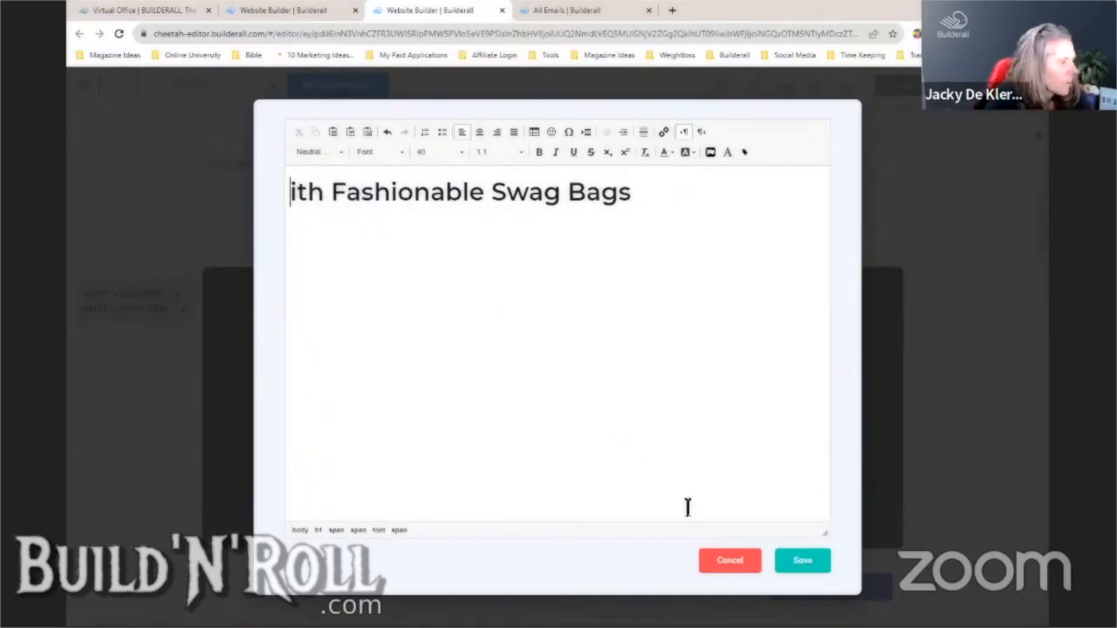
left_click(802, 561)
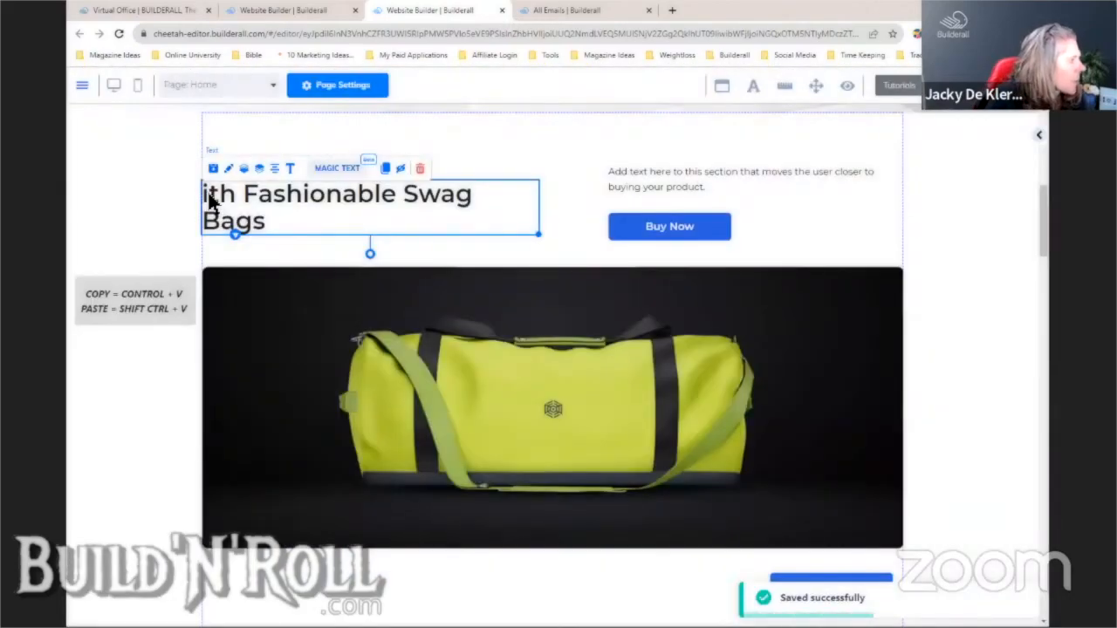
double_click(212, 199)
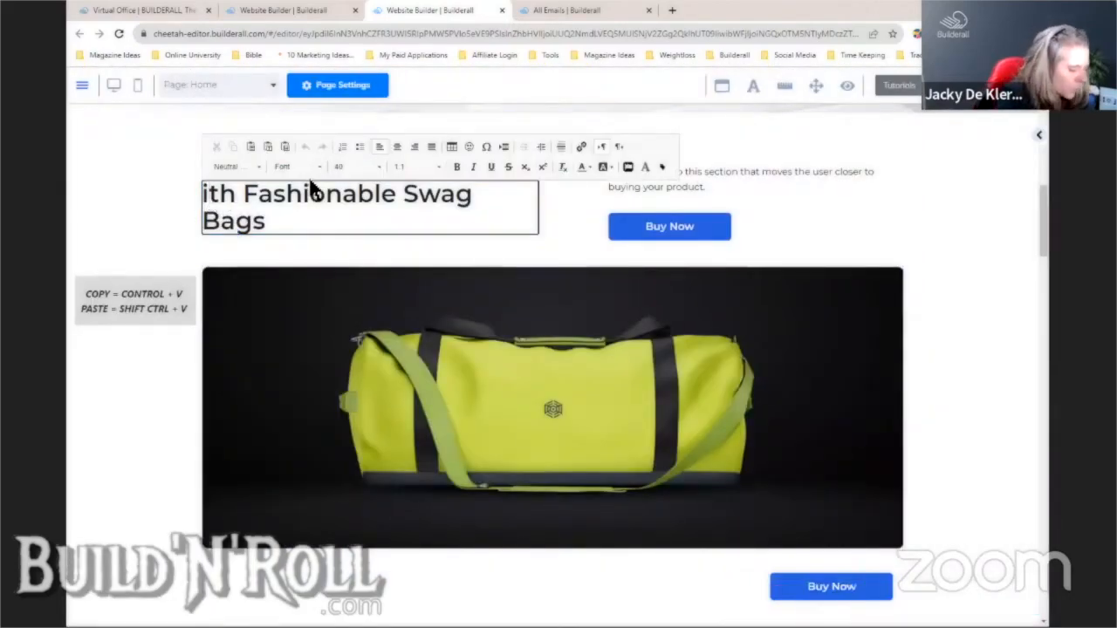
type("W")
left_click(337, 288)
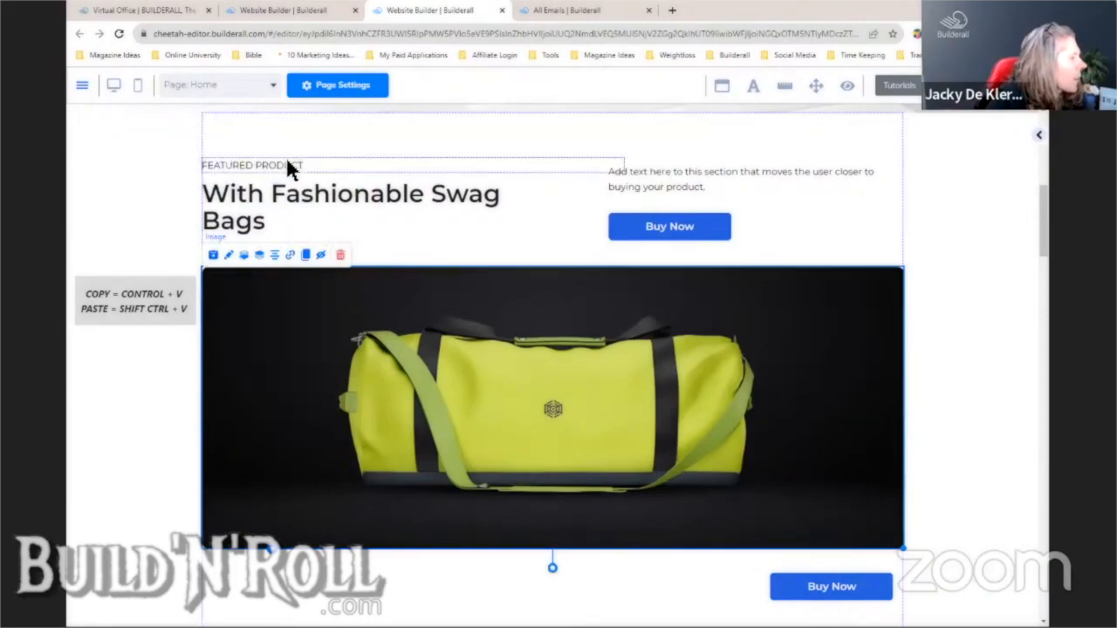
- Replace the FEATURED PRODUCT label with 'Embrace the Latest Trends' and widen the heading onto one line
left_click(288, 166)
left_click(294, 142)
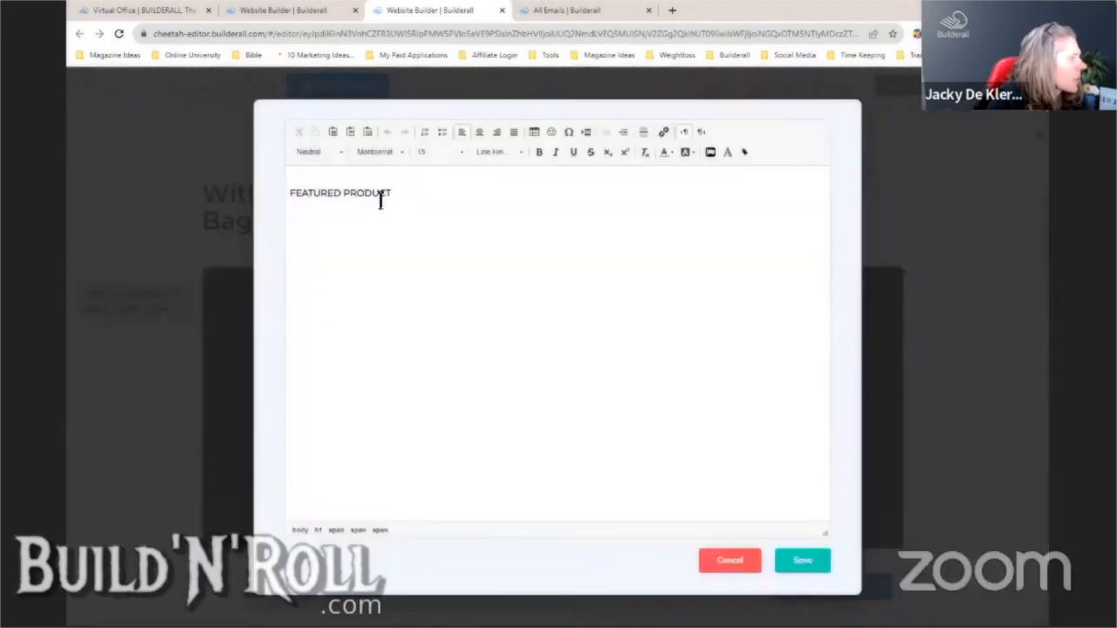
left_click_drag(380, 200, 292, 194)
key("ctrl+v")
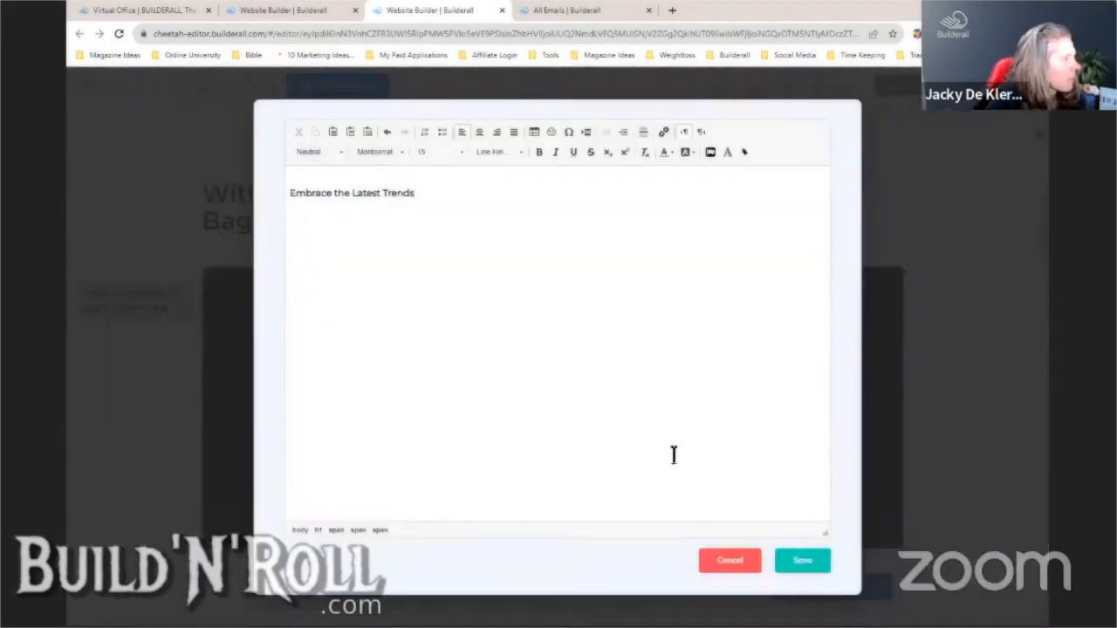
left_click(784, 556)
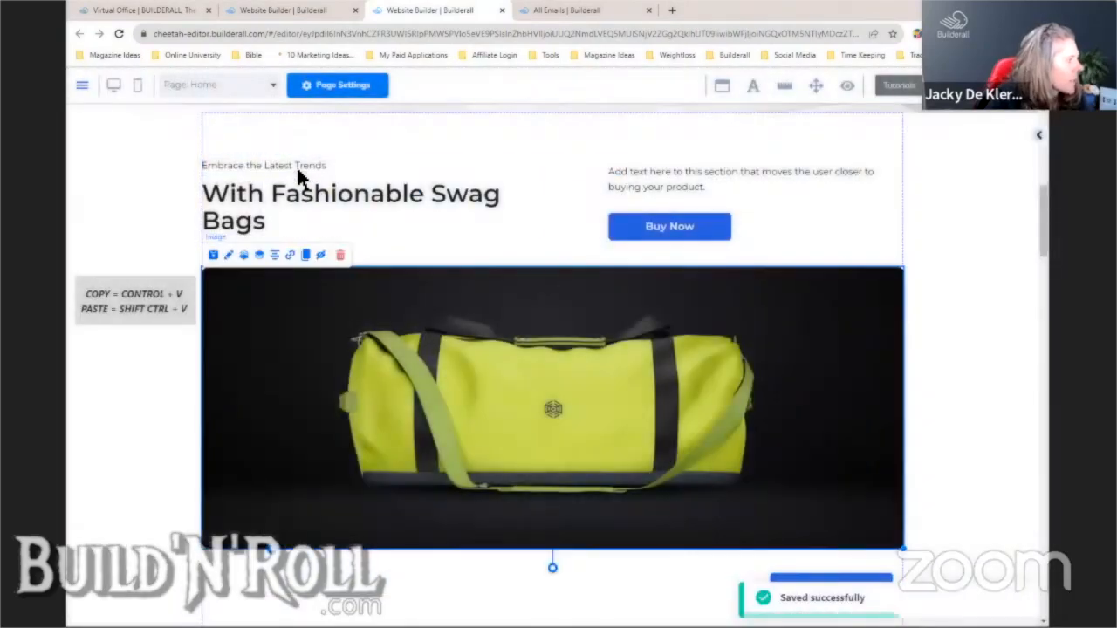
left_click(310, 207)
left_click_drag(537, 237, 581, 239)
left_click(568, 243)
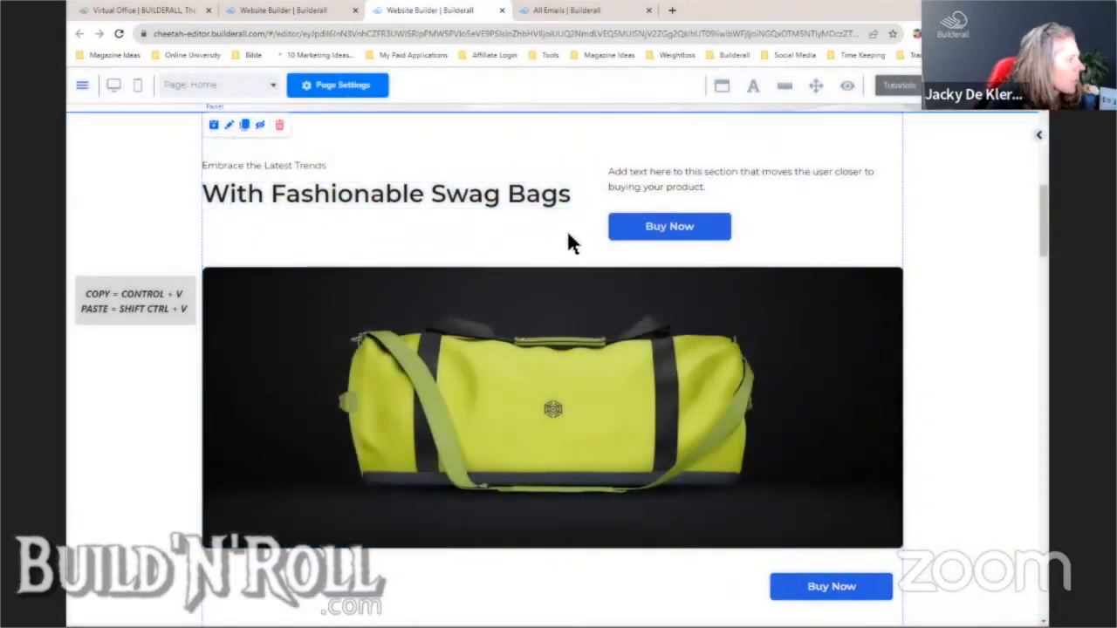
- Set the 'Embrace the Latest Trends' label to font size 20 and save
left_click(300, 162)
double_click(300, 159)
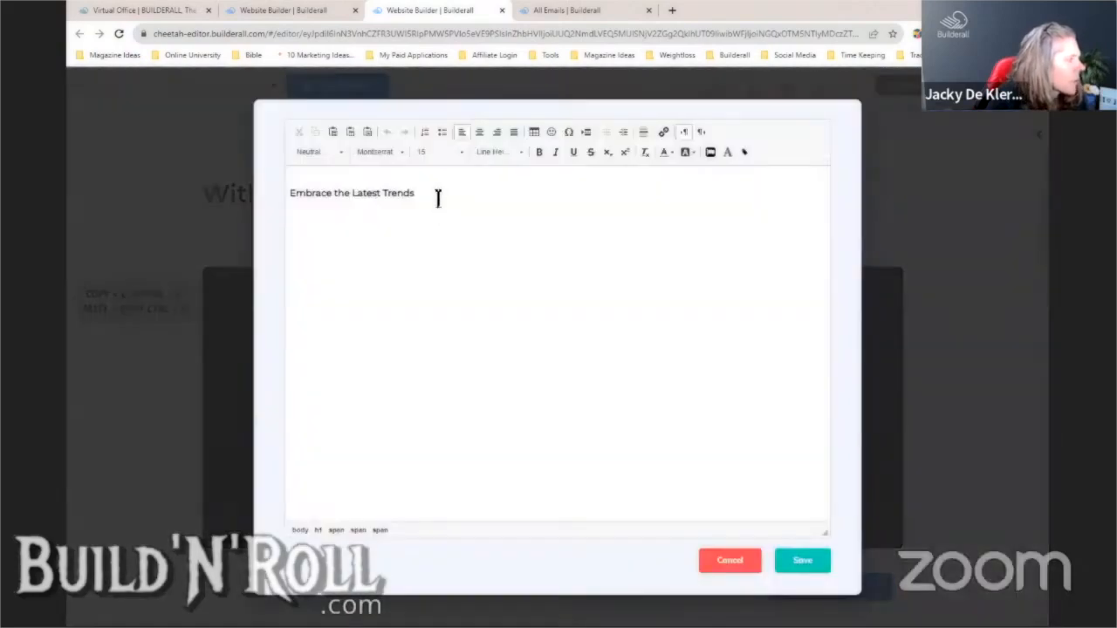
left_click_drag(439, 197, 270, 205)
left_click(457, 150)
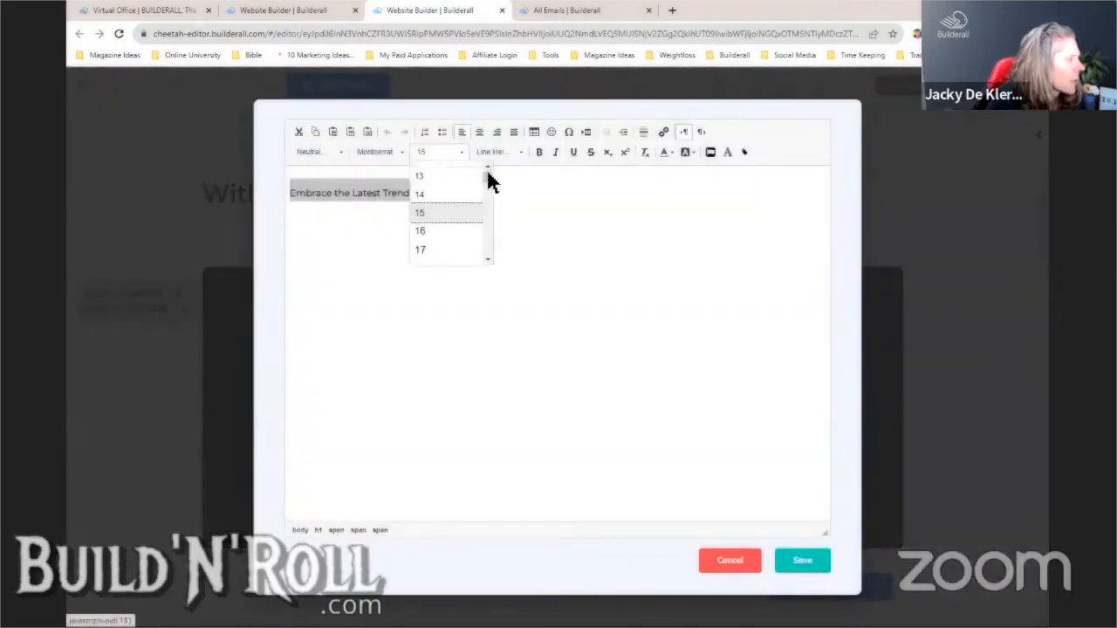
scroll(487, 182, "down", 10)
scroll(485, 163, "up", 2)
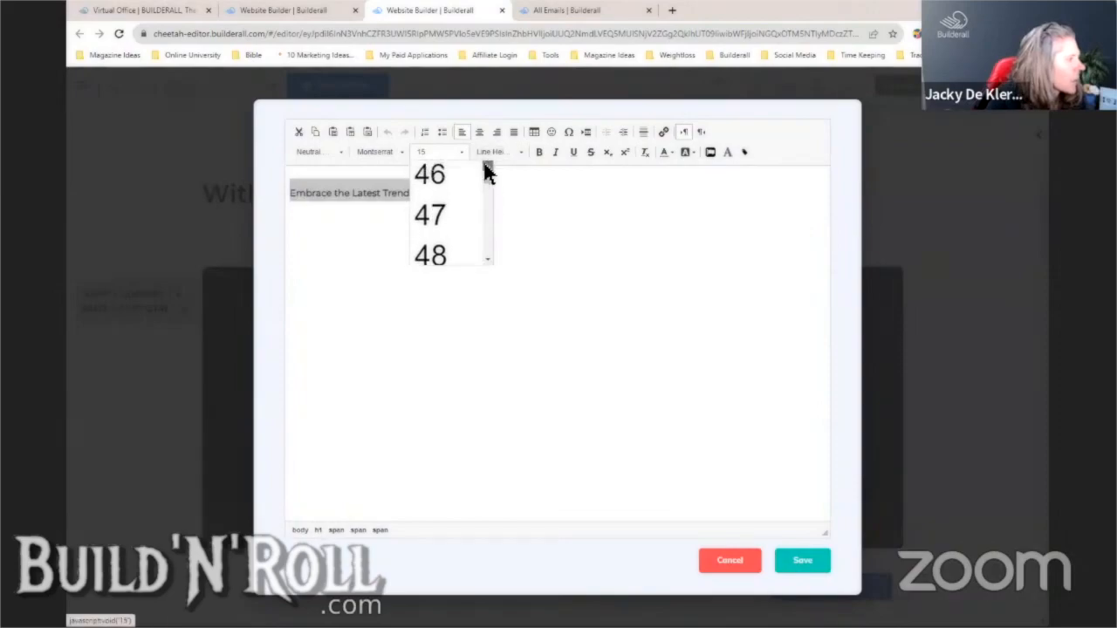
scroll(484, 164, "up", 3)
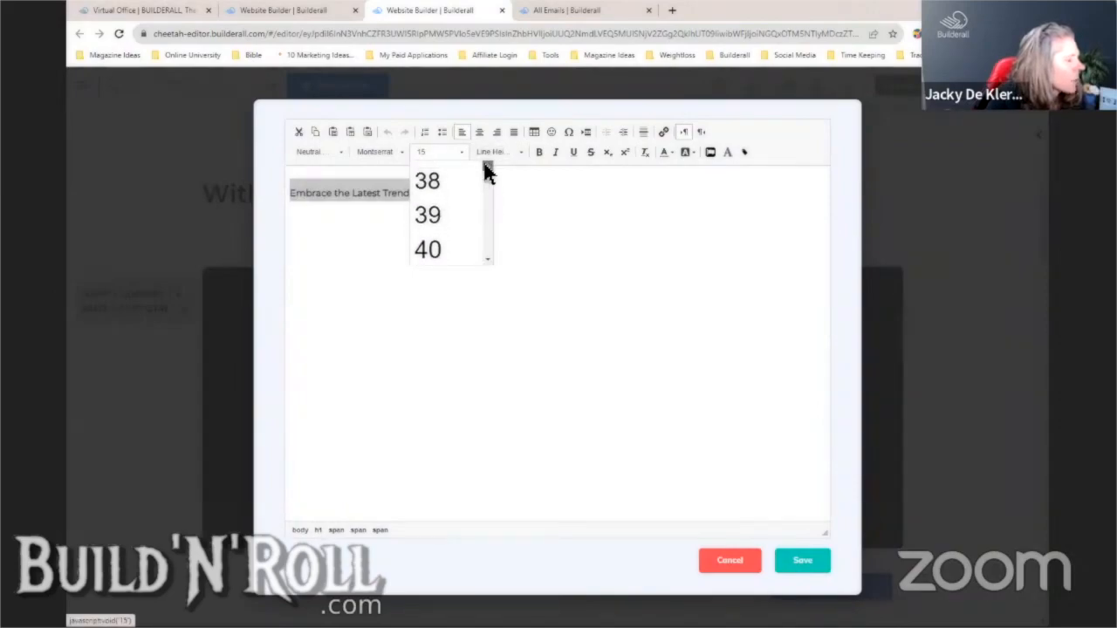
left_click(443, 220)
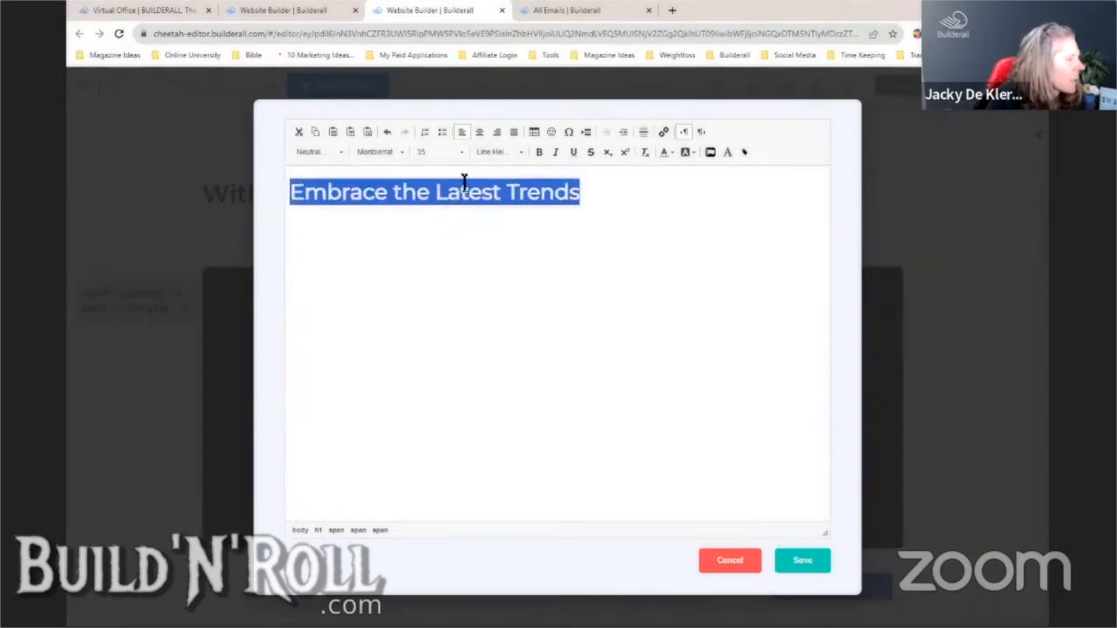
left_click(461, 152)
scroll(487, 167, "up", 5)
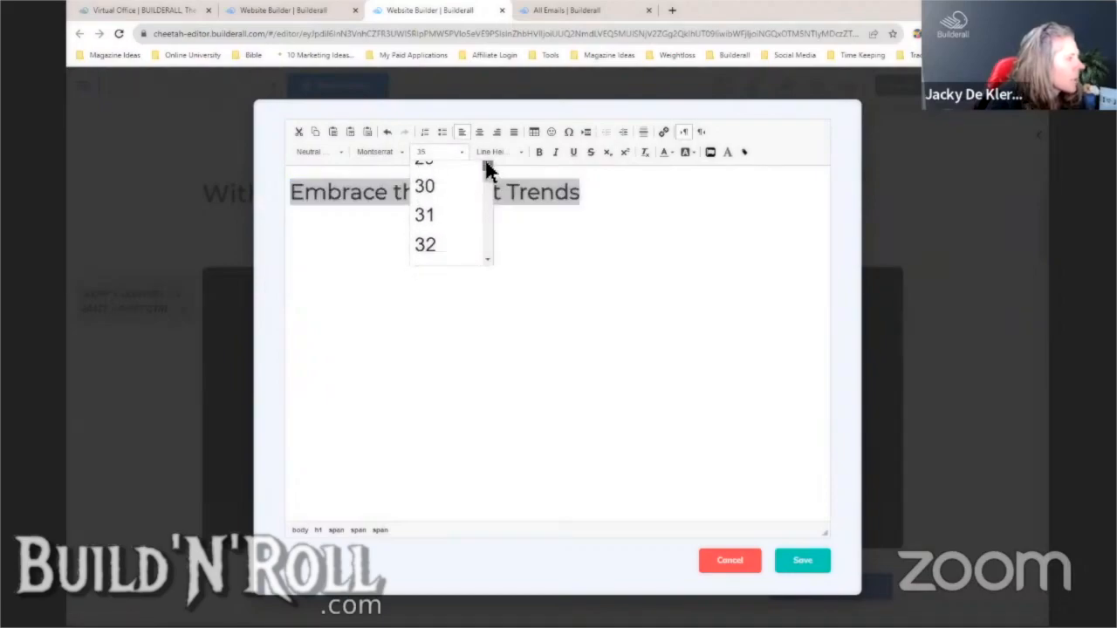
scroll(485, 170, "up", 3)
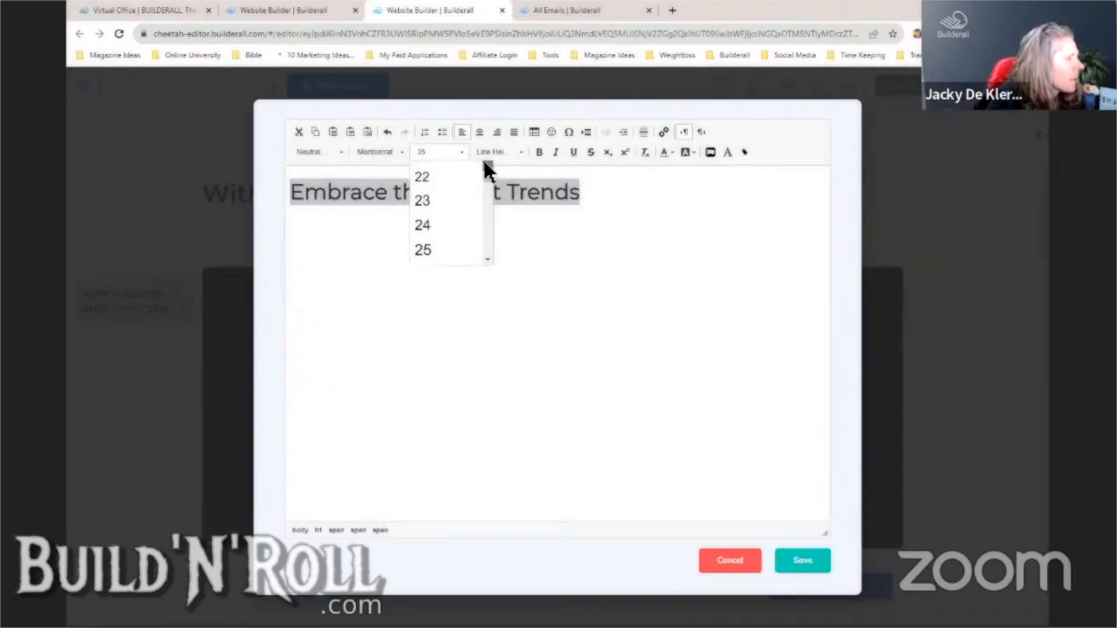
left_click(441, 174)
left_click(799, 563)
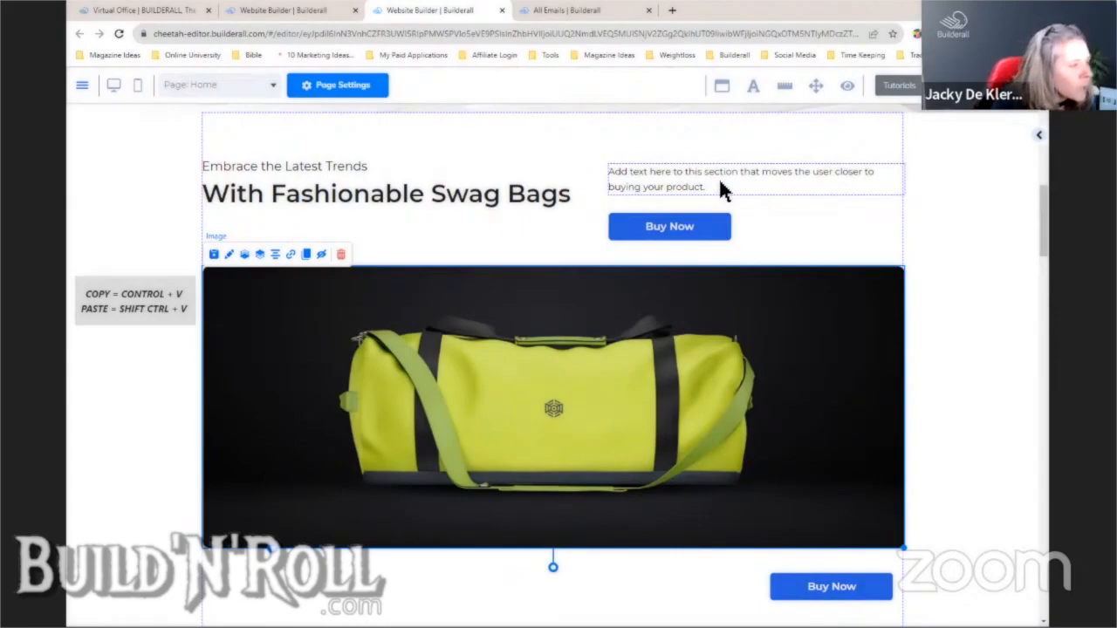
- Generate Magic Text subheadlines about a 50% discount for the text beside the headline
mouse_move(720, 183)
left_mouse_down()
mouse_move(724, 167)
mouse_move(707, 169)
mouse_move(712, 197)
left_mouse_up()
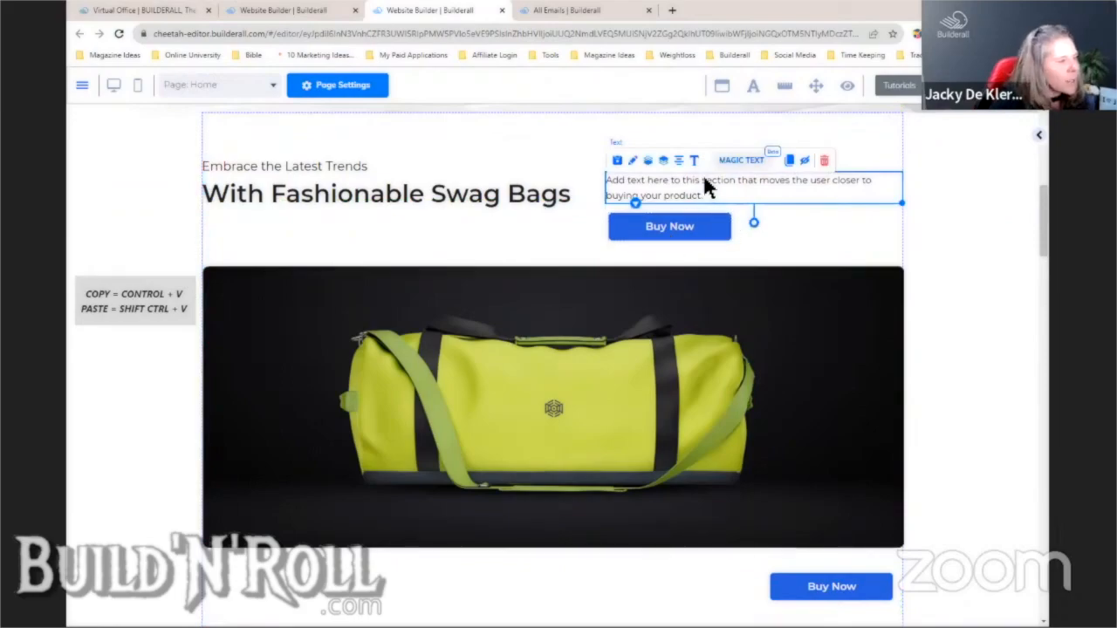
left_click(736, 164)
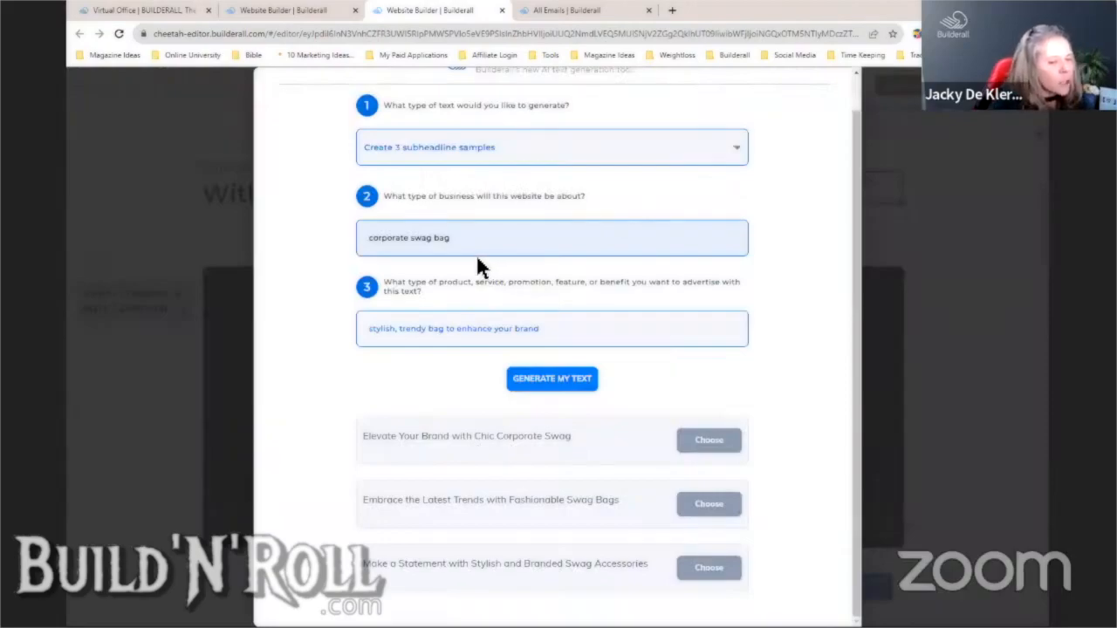
left_click_drag(559, 329, 367, 342)
type("50%")
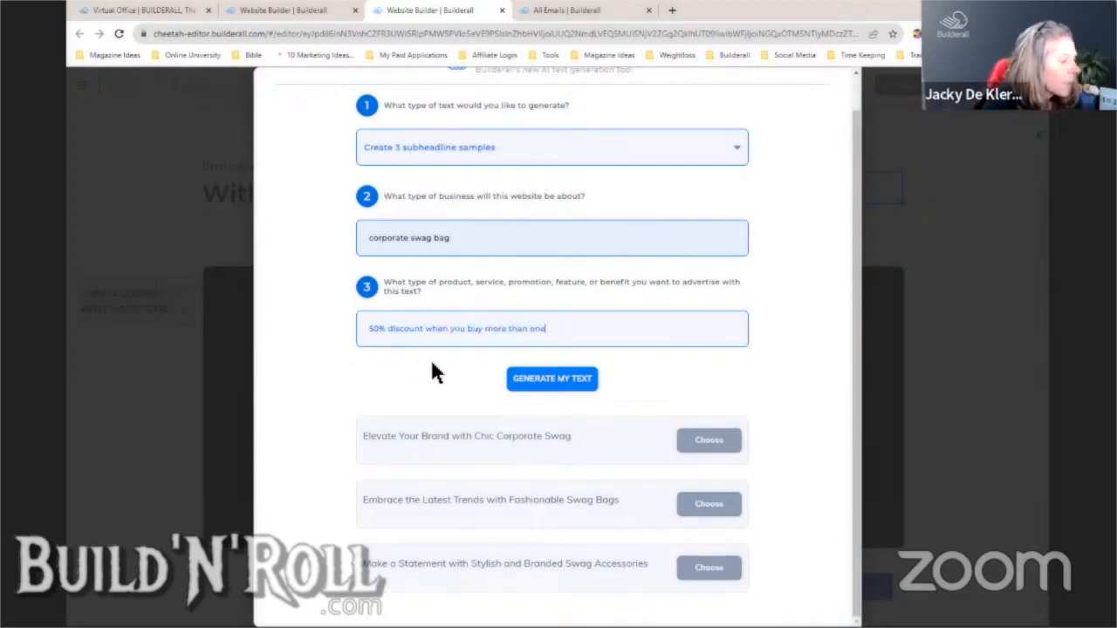
left_click(536, 381)
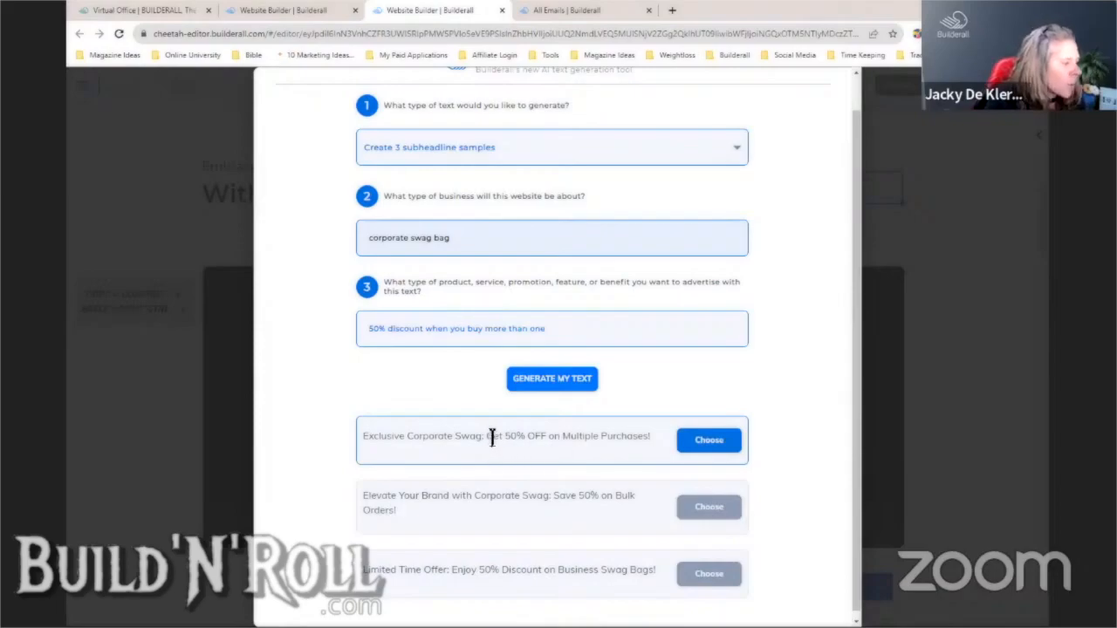
- Copy the first suggestion, 'Get 50% OFF on Multiple Purchases!', and close the generator
left_click_drag(497, 439, 640, 447)
left_click_drag(486, 436, 654, 450)
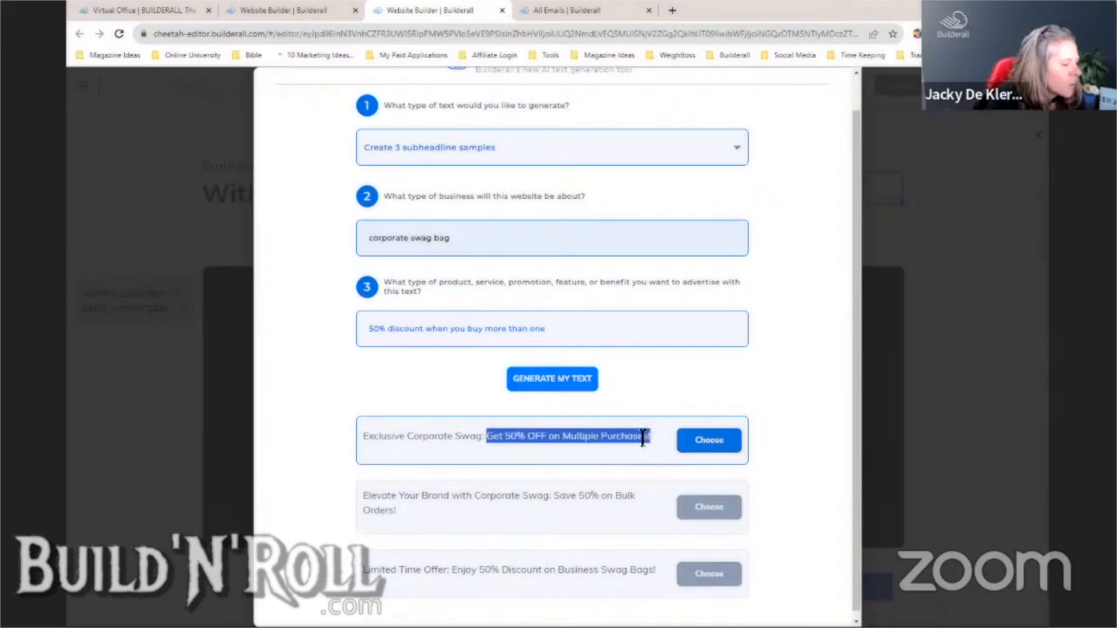
right_click(643, 439)
left_click(673, 433)
left_click(831, 310)
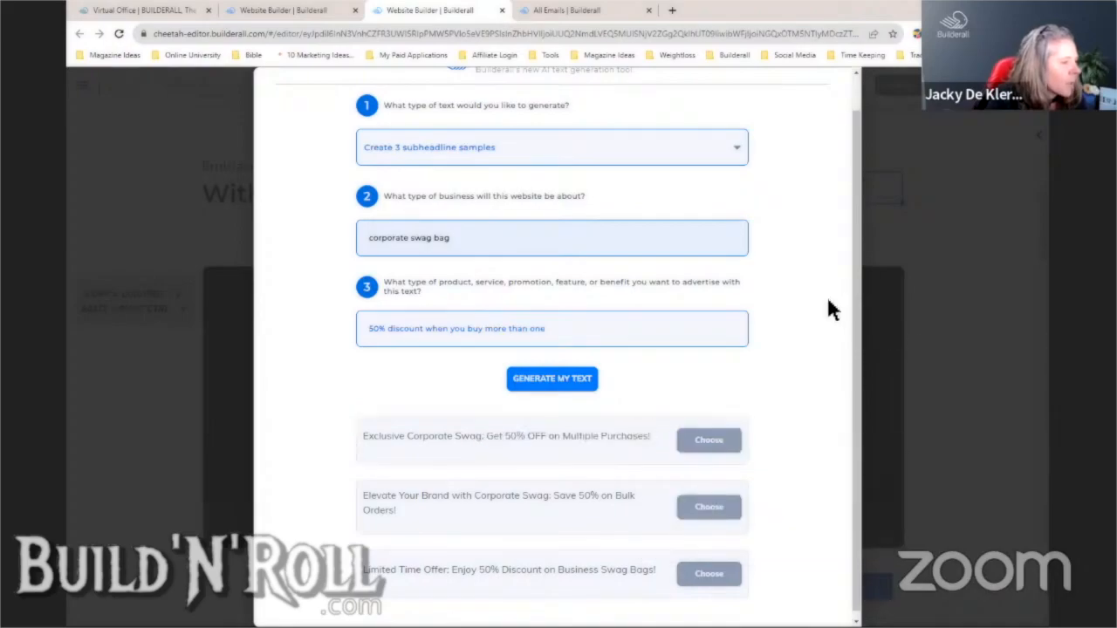
key("Escape")
left_click(695, 161)
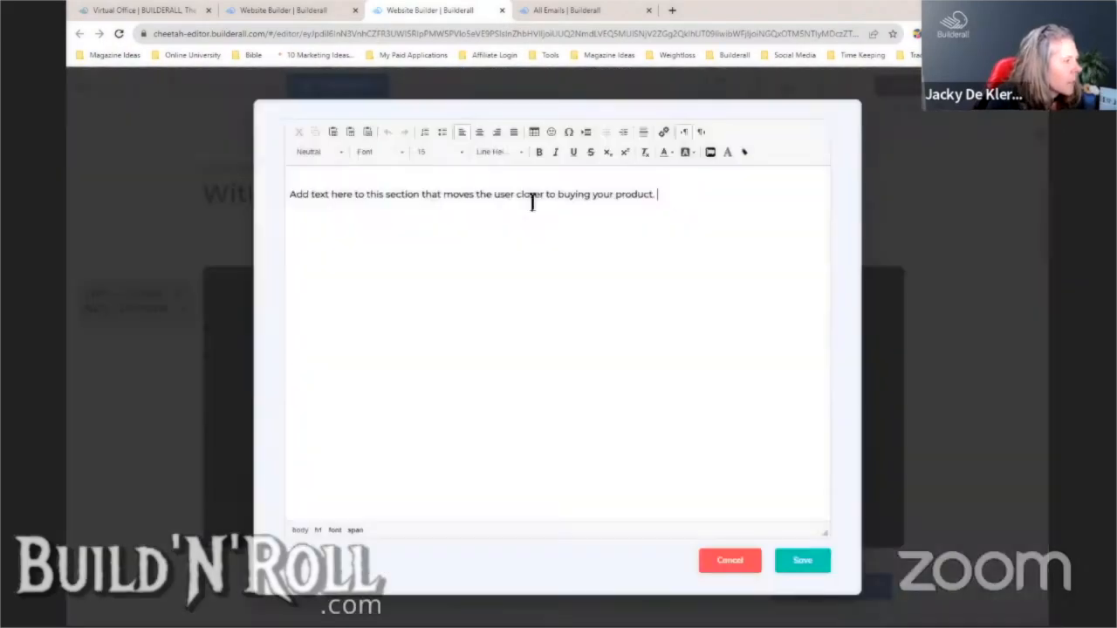
- Replace the placeholder paragraph with 'Get 50% OFF on Multiple Purchases!' and save
left_click_drag(660, 196, 282, 208)
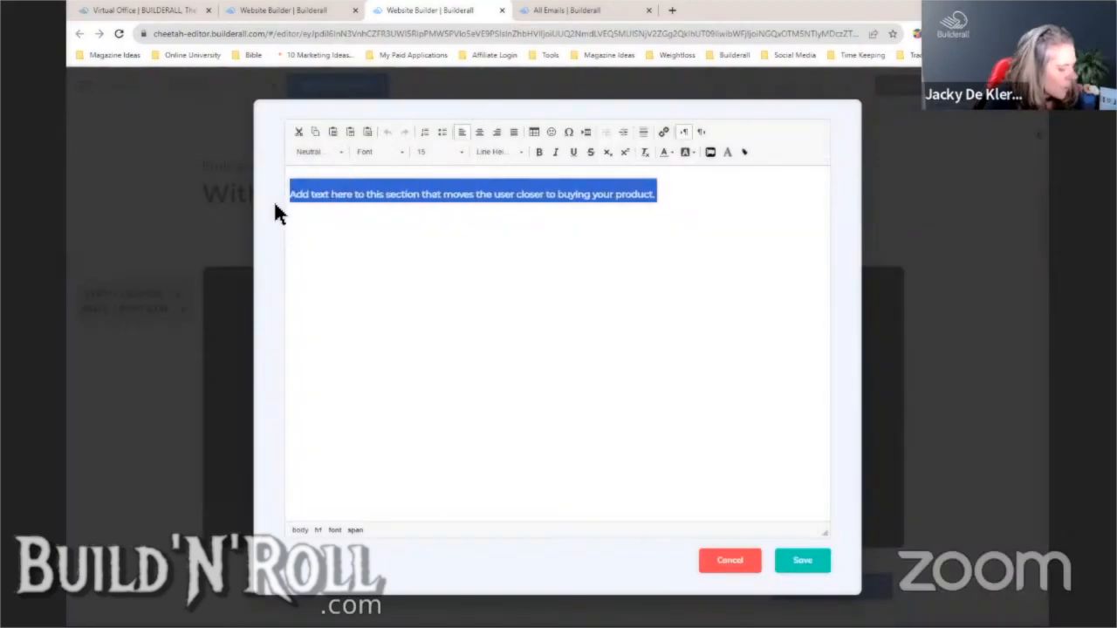
key("ctrl+v")
left_click(809, 567)
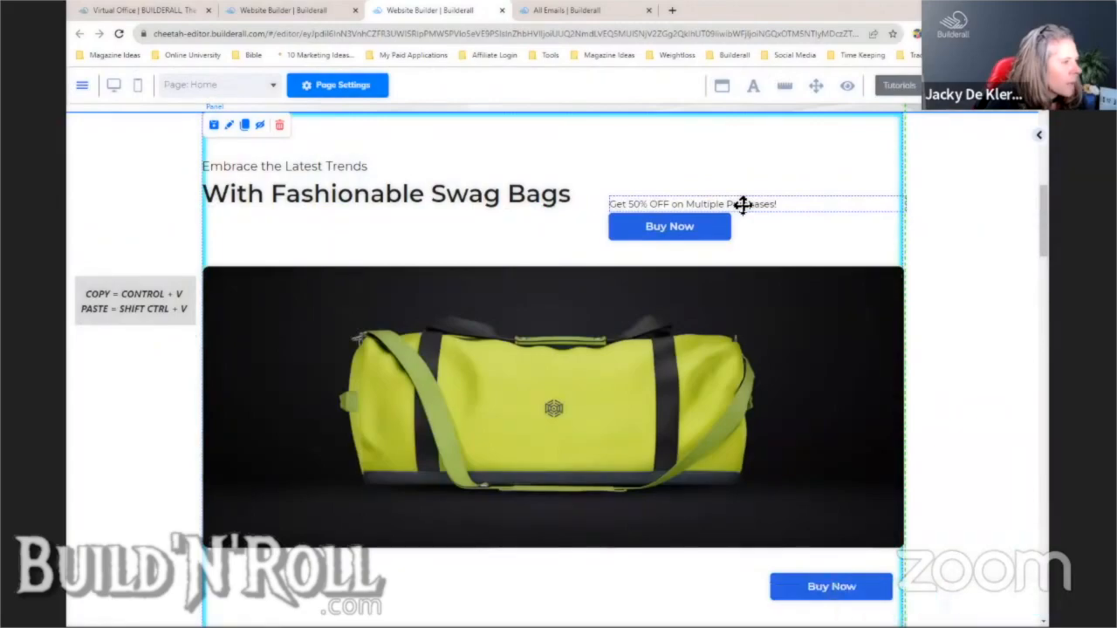
- Shift the promo text and its Buy Now button to the right
left_click(742, 204)
left_click_drag(680, 227, 886, 208)
left_click_drag(1008, 216, 893, 212)
left_click(886, 241)
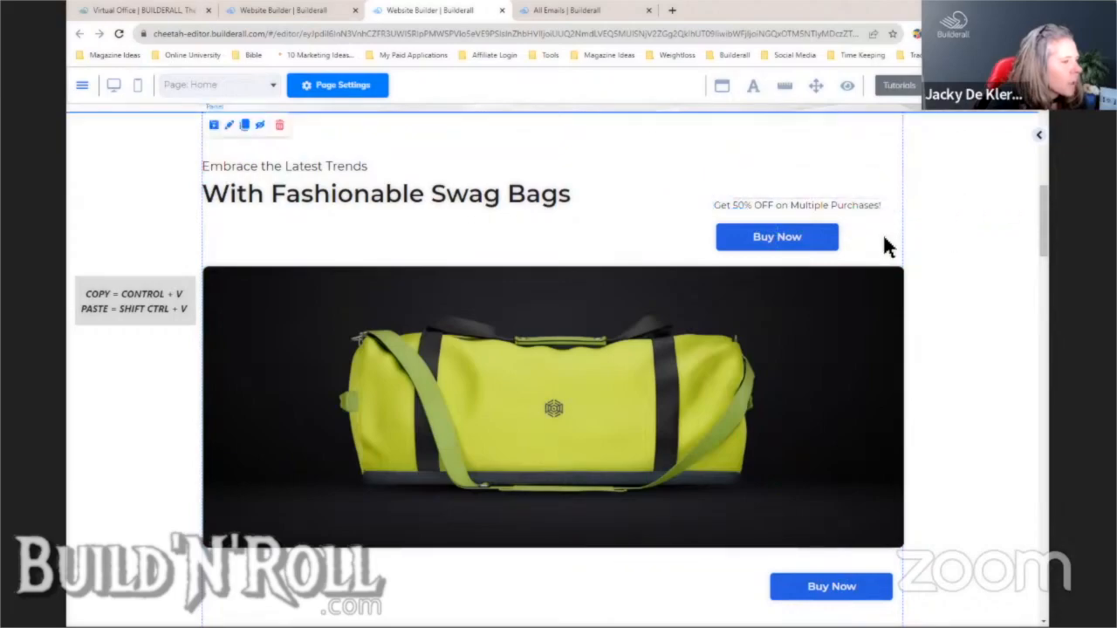
left_click_drag(830, 234, 845, 236)
left_click(950, 250)
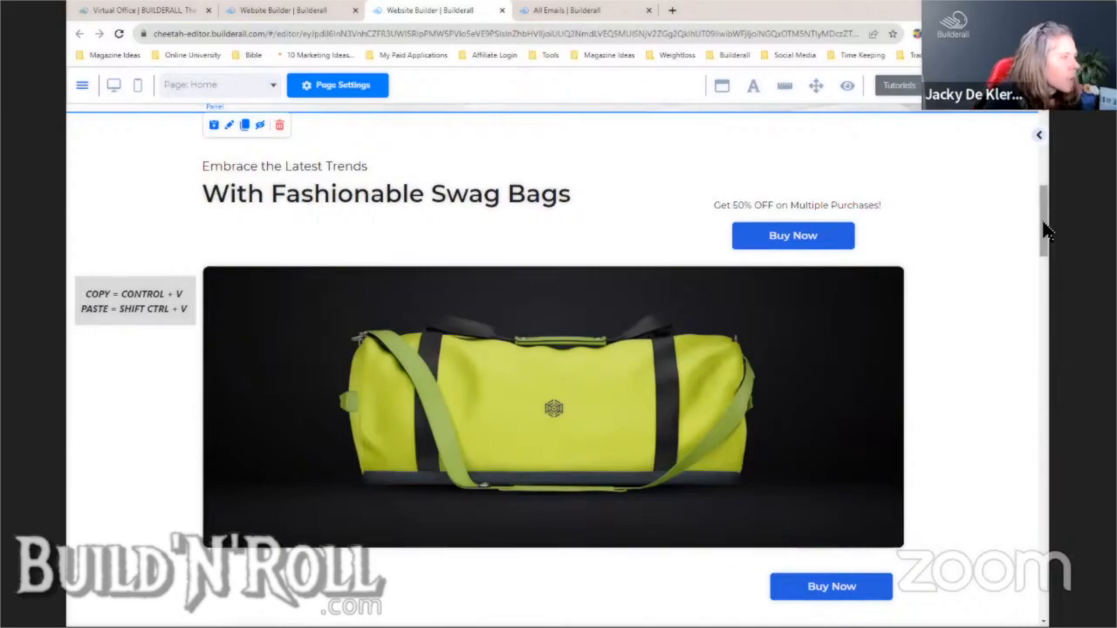
- Scroll to the Flagship Product section and briefly open Magic Text for its heading
scroll(1047, 228, "down", 3)
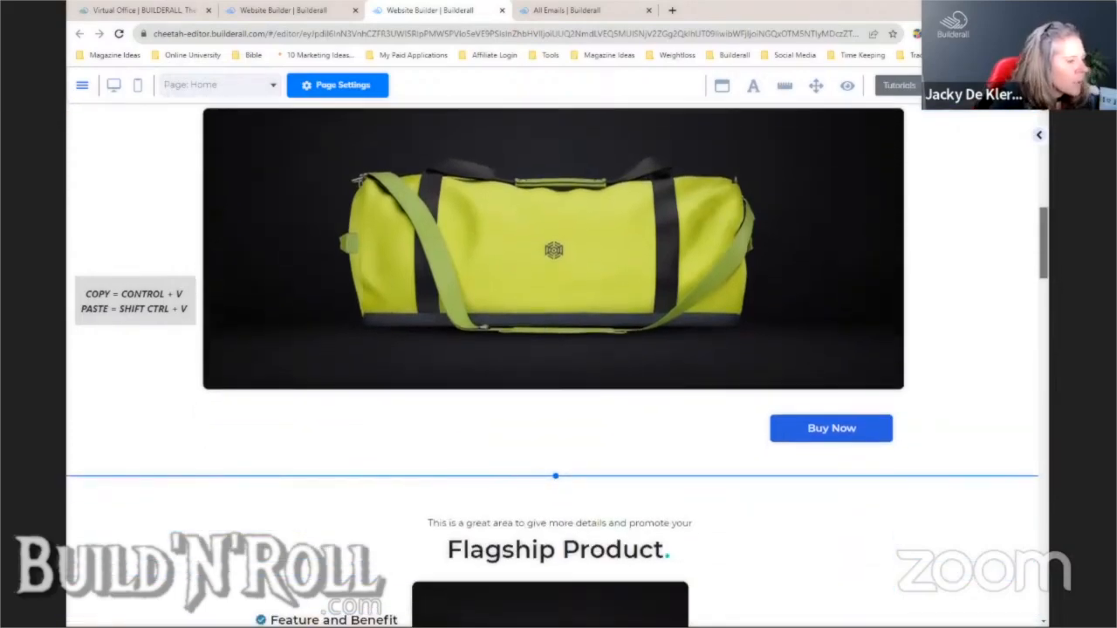
scroll(1043, 244, "down", 6)
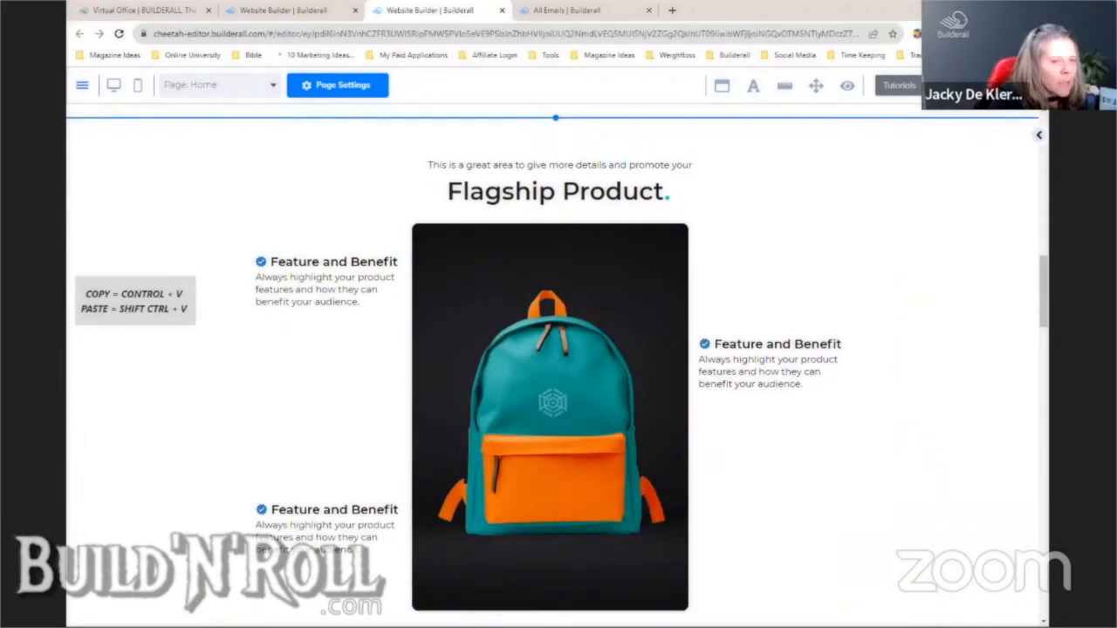
left_click(539, 204)
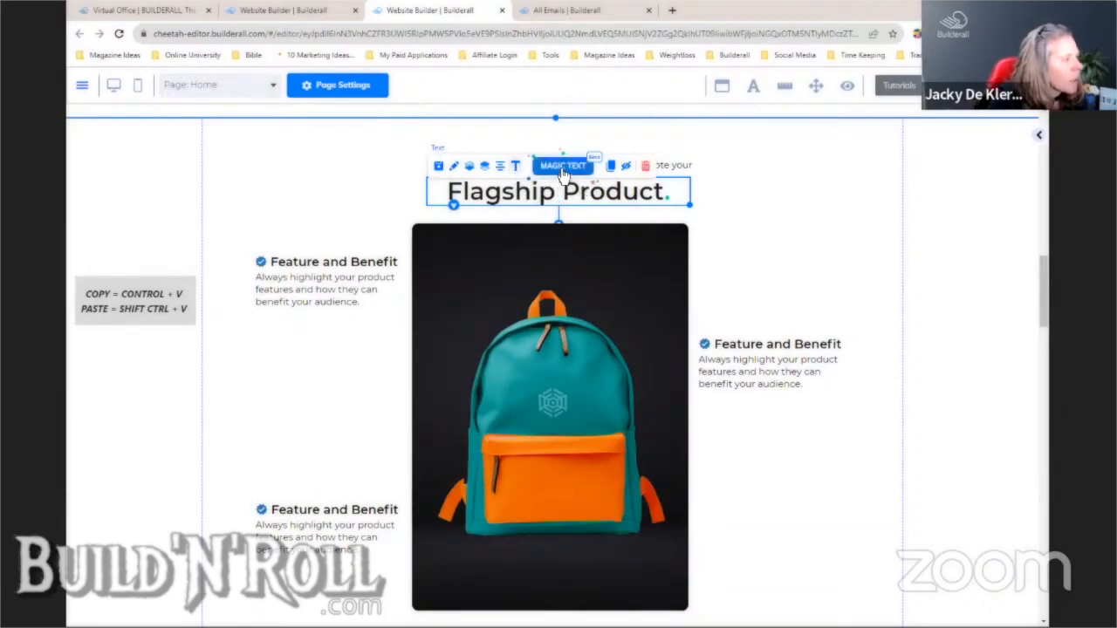
left_click(559, 170)
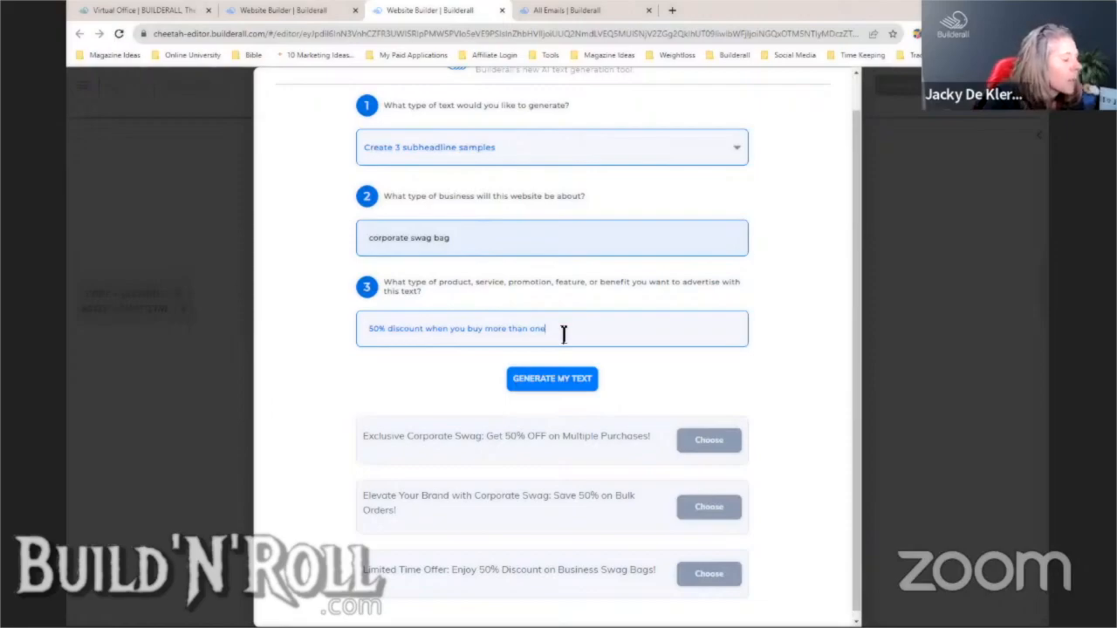
left_click(893, 319)
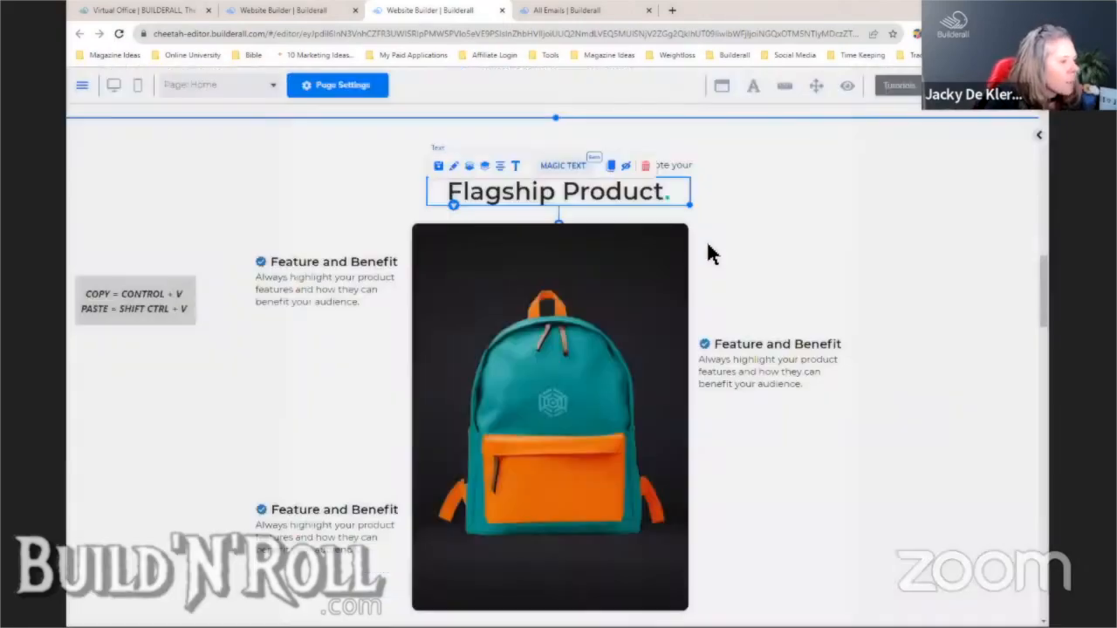
- Delete the duplicated text line near the Flagship Product heading, then reopen Magic Text
left_click(709, 246)
left_click(641, 166)
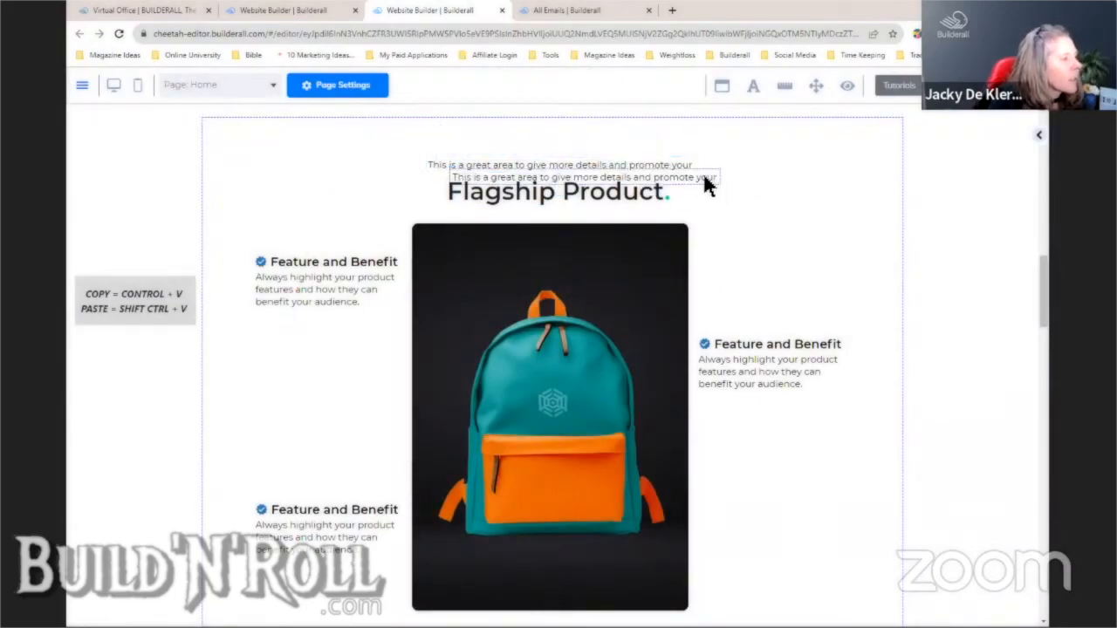
left_click_drag(707, 181, 976, 209)
left_click(854, 189)
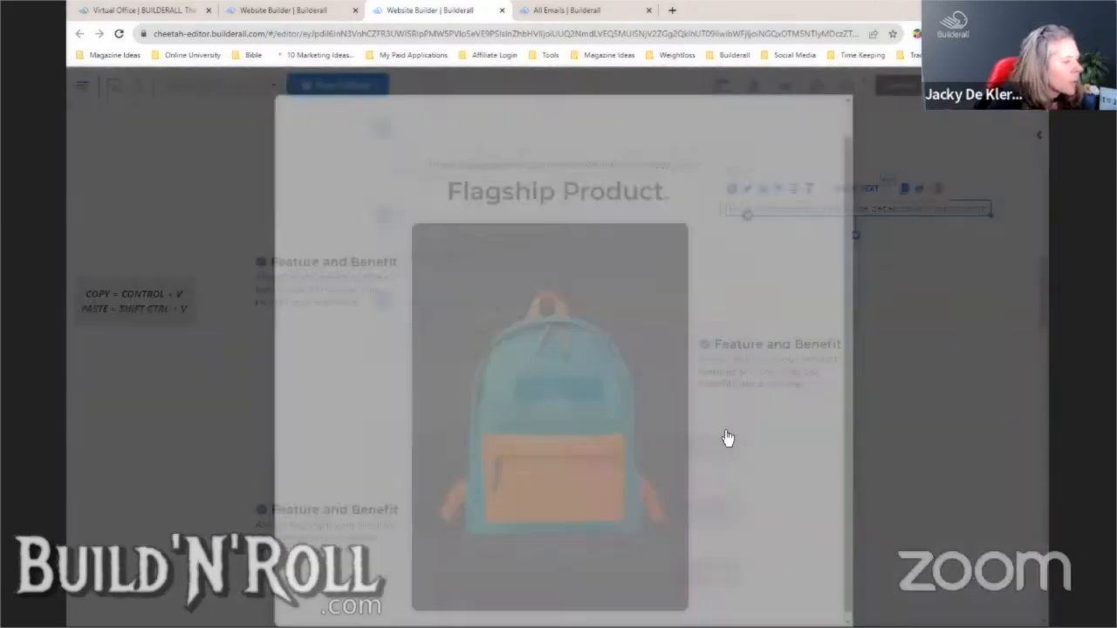
left_click(920, 315)
left_click(920, 314)
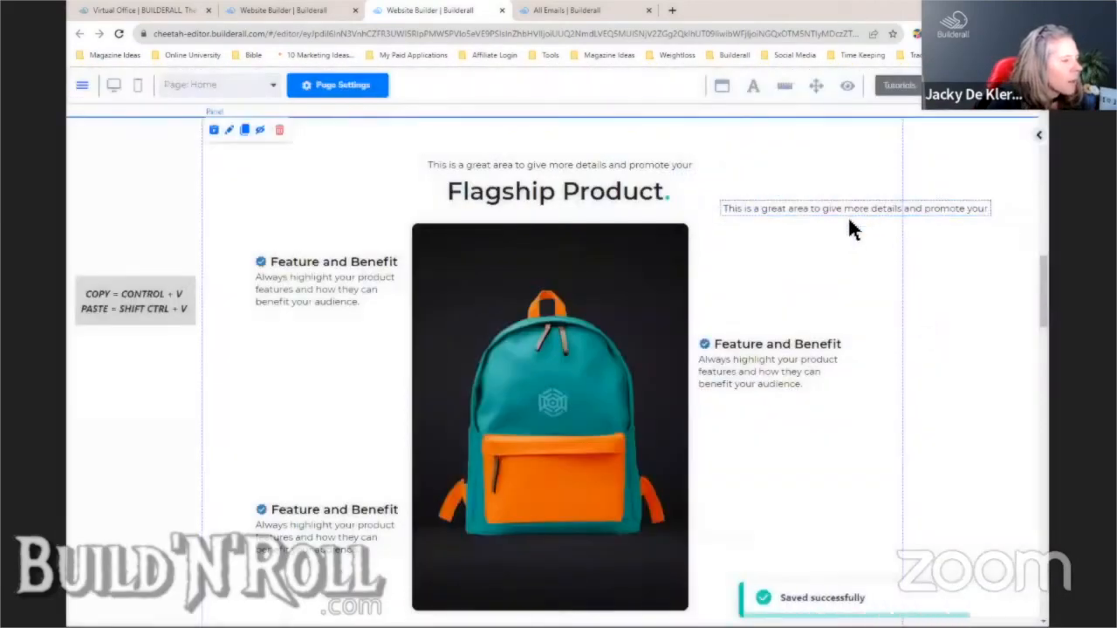
left_click(838, 209)
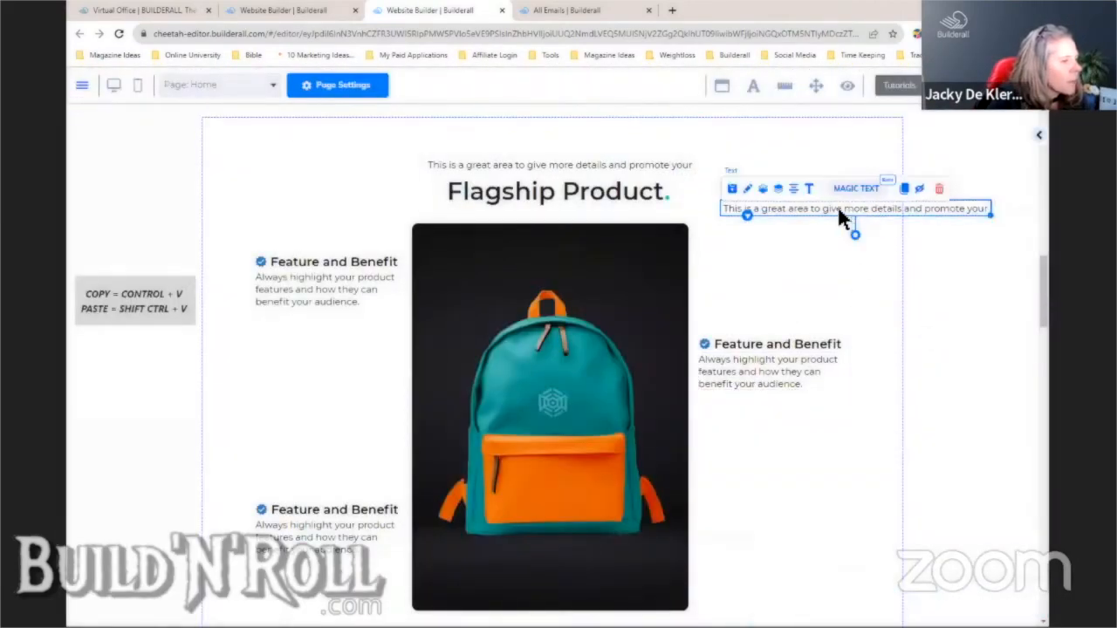
left_click(939, 188)
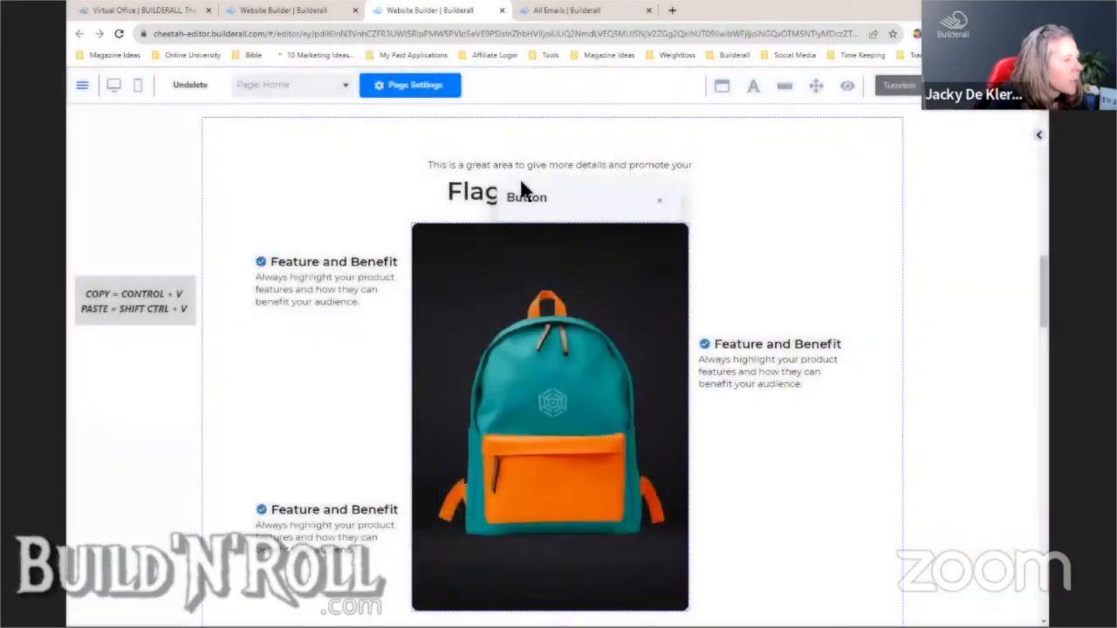
left_click(493, 192)
left_click(563, 166)
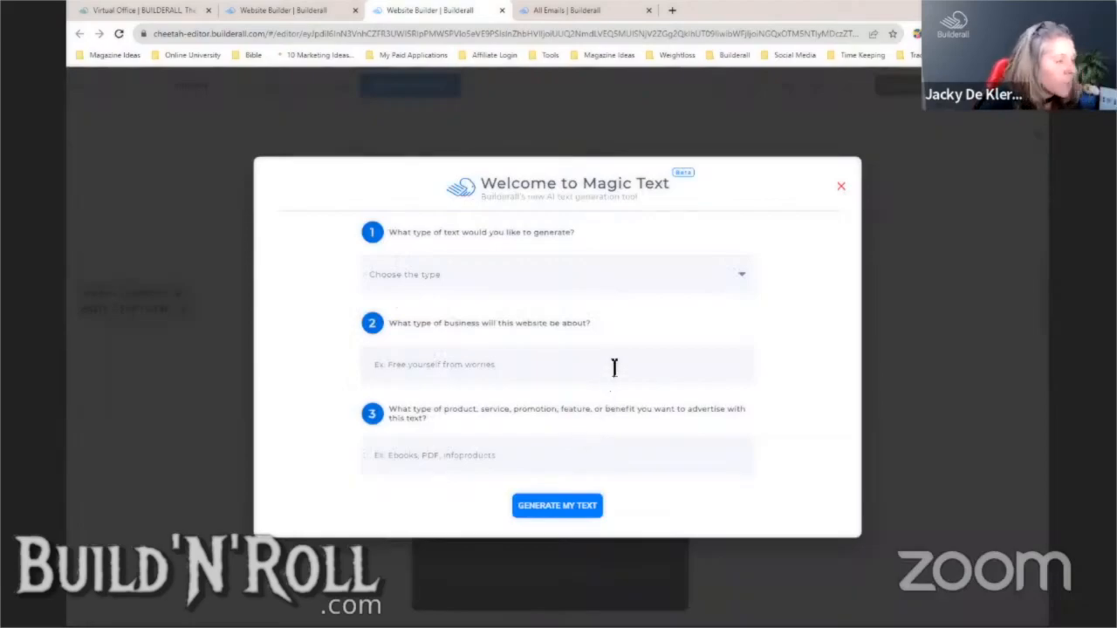
- Generate 3 subheadlines for corporate swag bags: lightweight, water-resistant, personalised branding
left_click(602, 288)
left_click(493, 352)
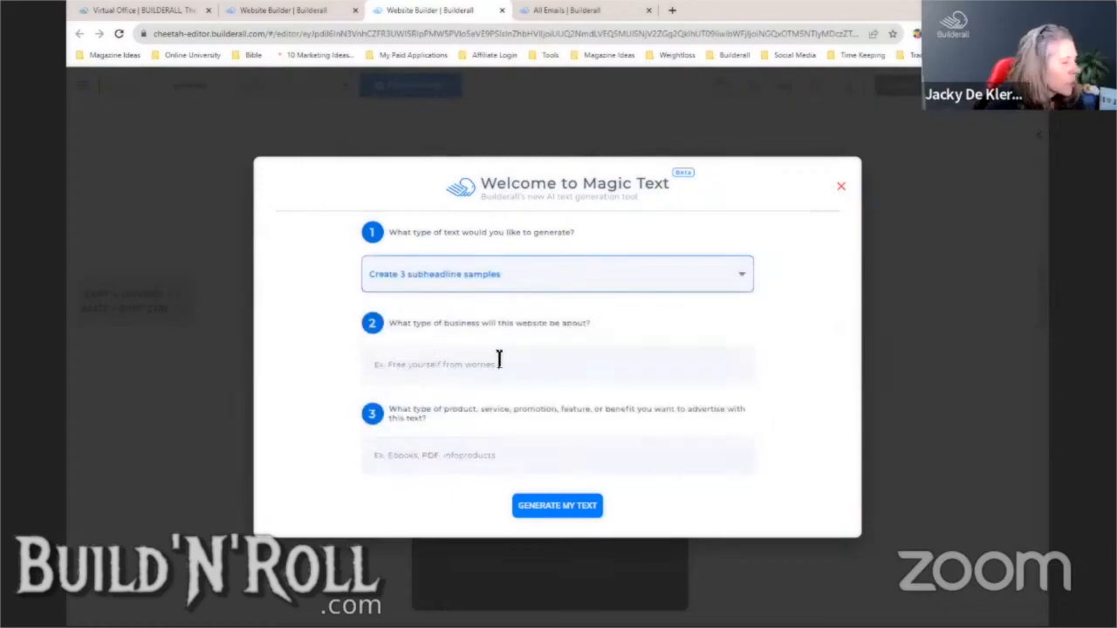
left_click(499, 360)
left_click(484, 424)
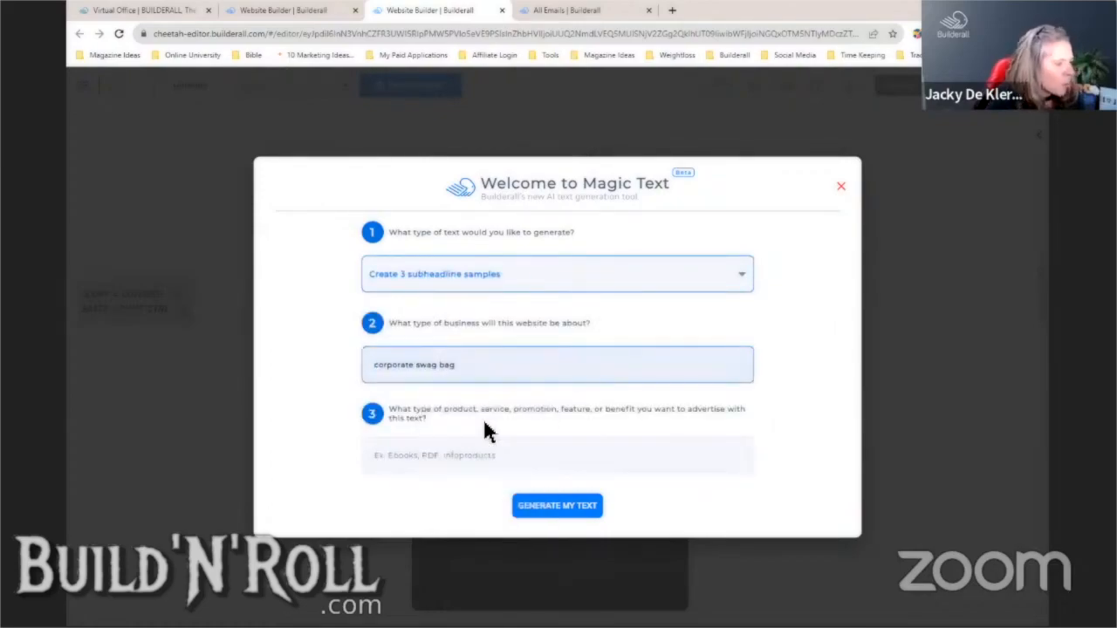
left_click(505, 455)
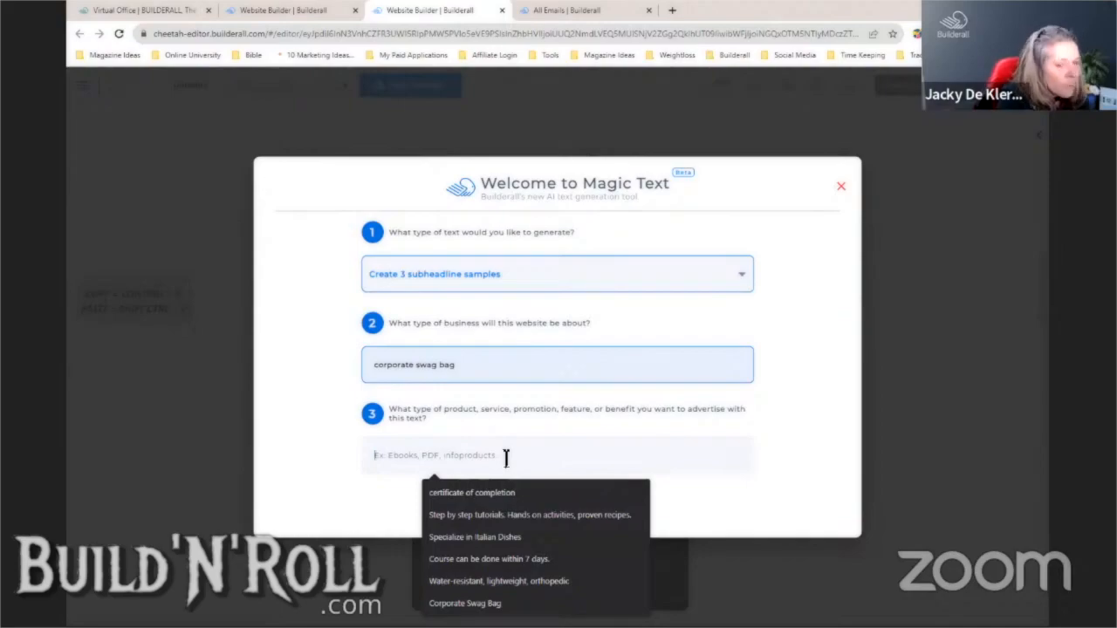
type("LIght")
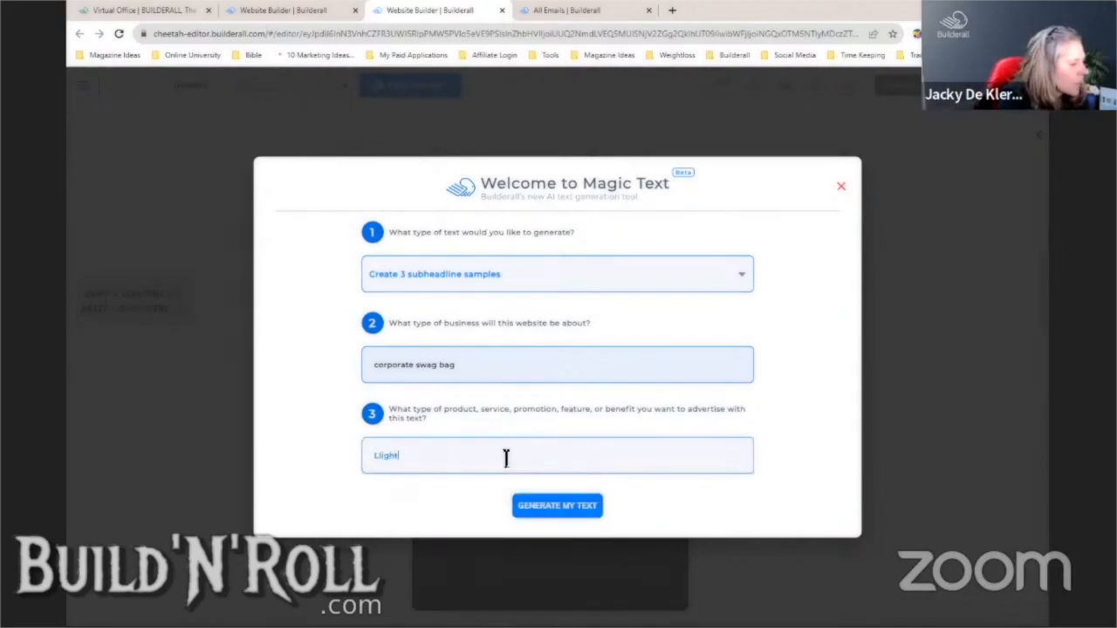
key("BackSpace")
key("BackSpace")
key("BackSpace")
key("BackSpace")
type("ightweight, w")
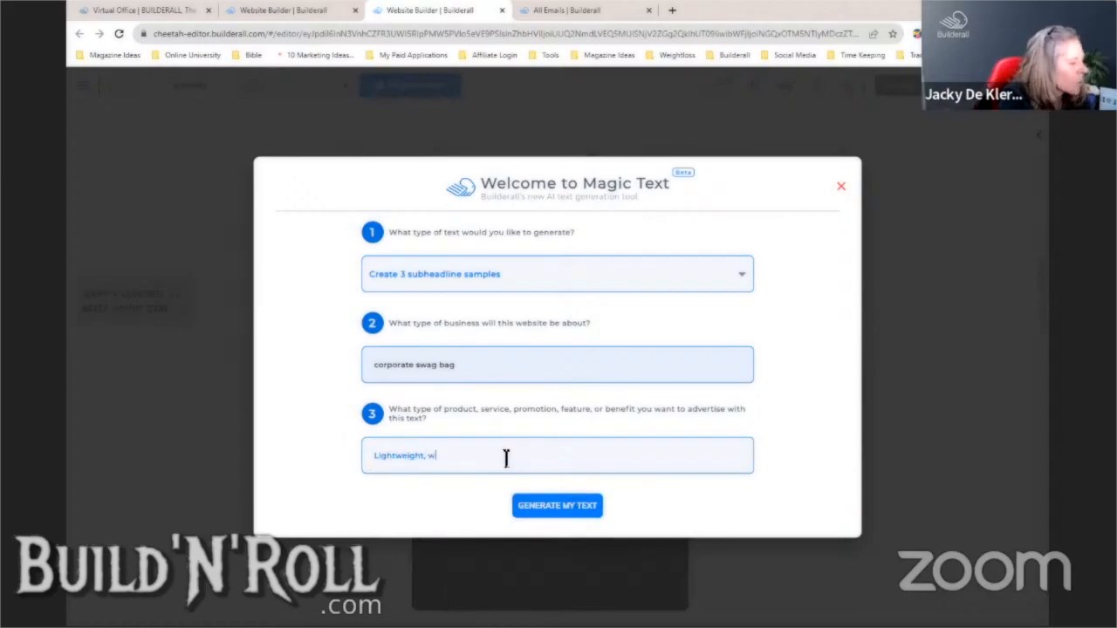
type("ater-resistant")
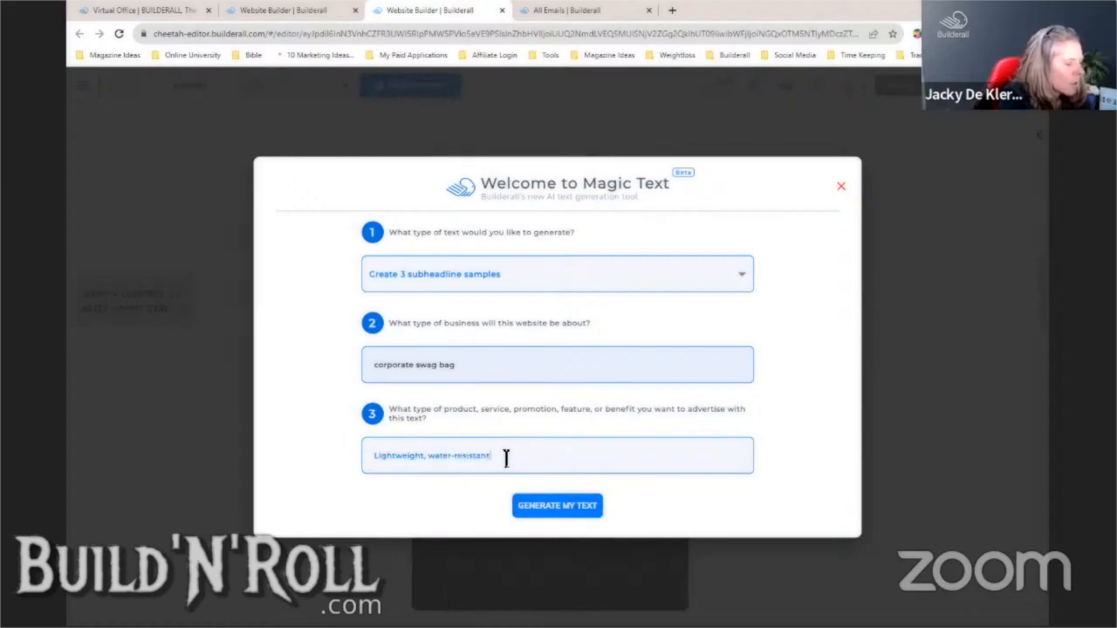
type(", personalis")
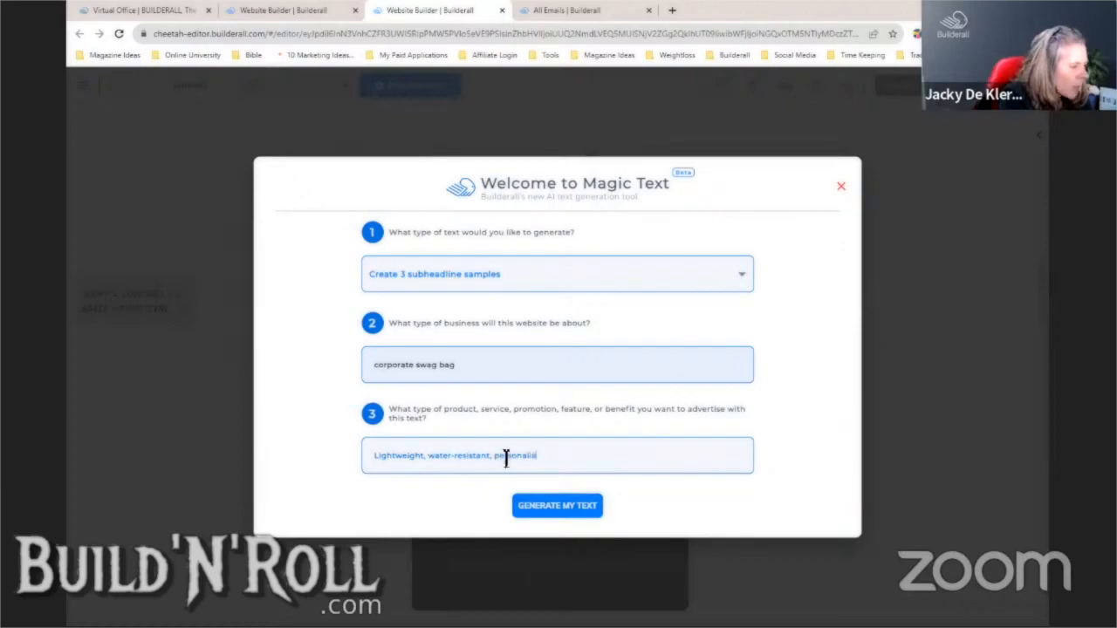
type("ed branding")
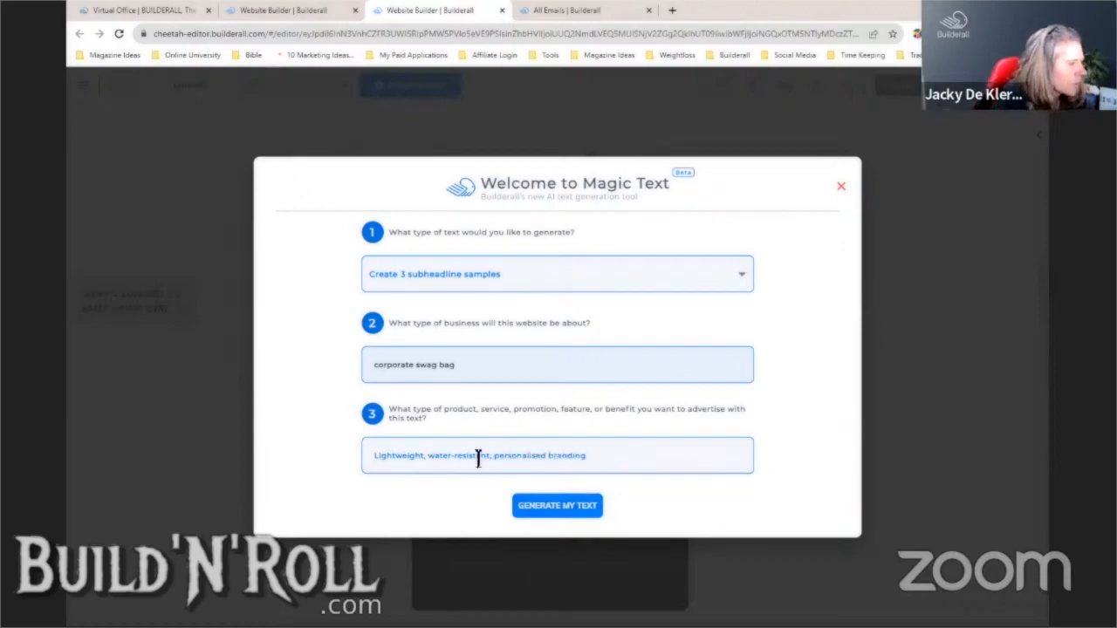
left_click(553, 506)
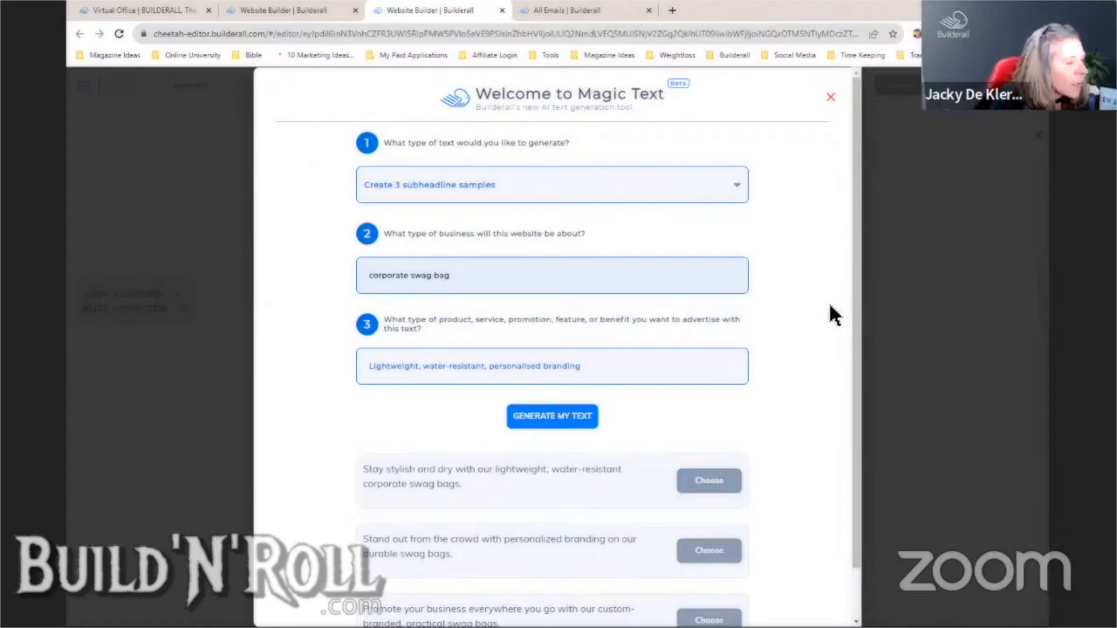
- Copy the first 'Stay stylish and dry' suggestion and close the generator
left_click_drag(855, 317, 858, 406)
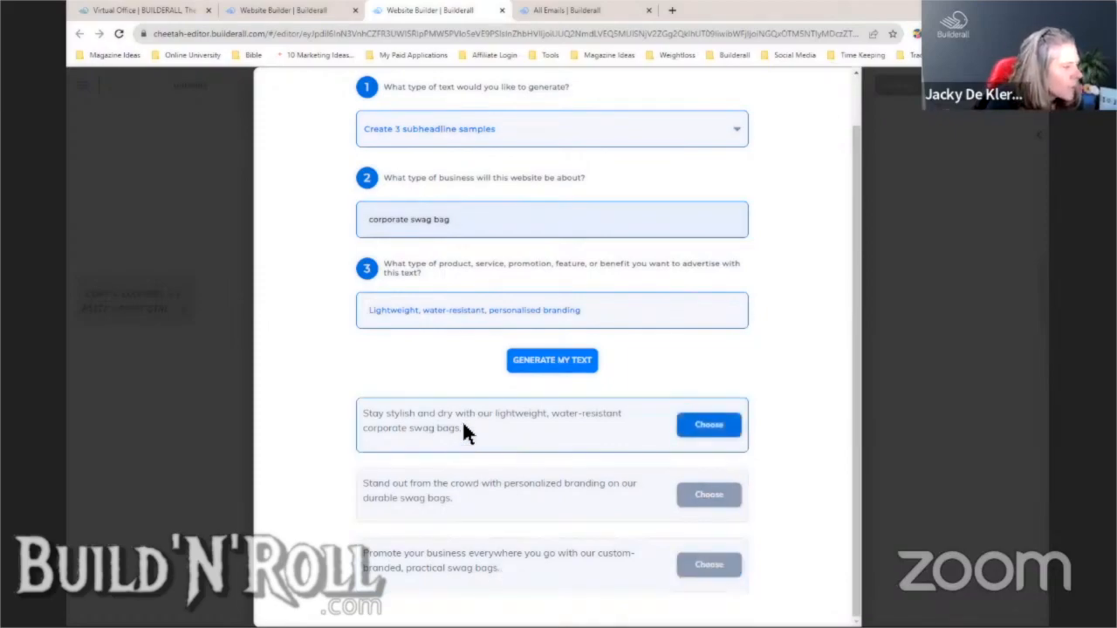
left_click_drag(461, 426, 365, 417)
key("ctrl+c")
right_click(367, 418)
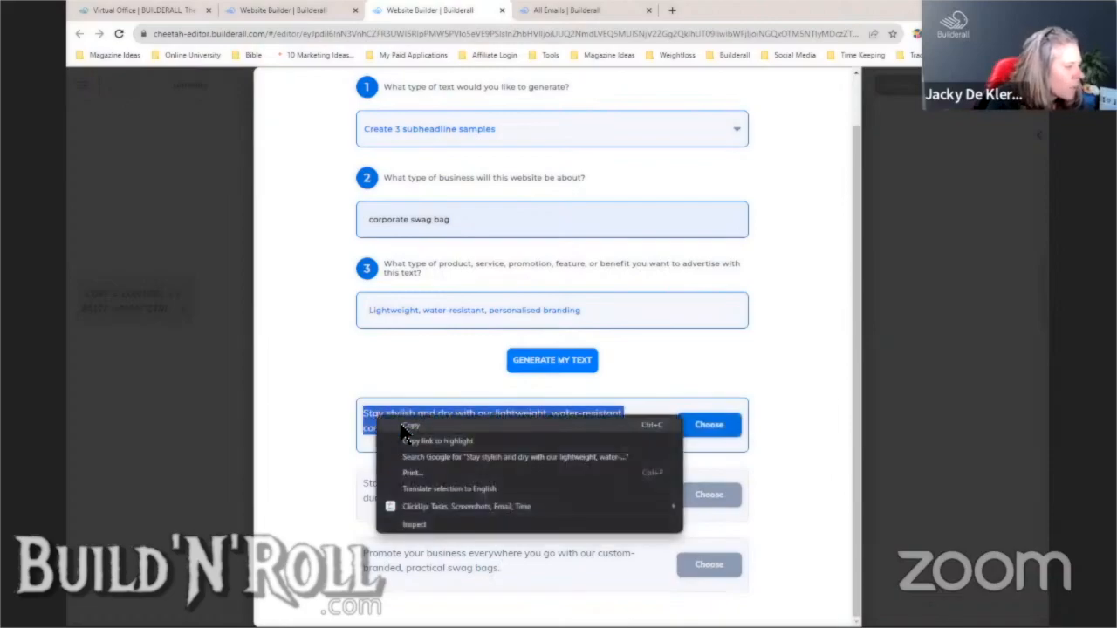
left_click(406, 427)
left_click(916, 426)
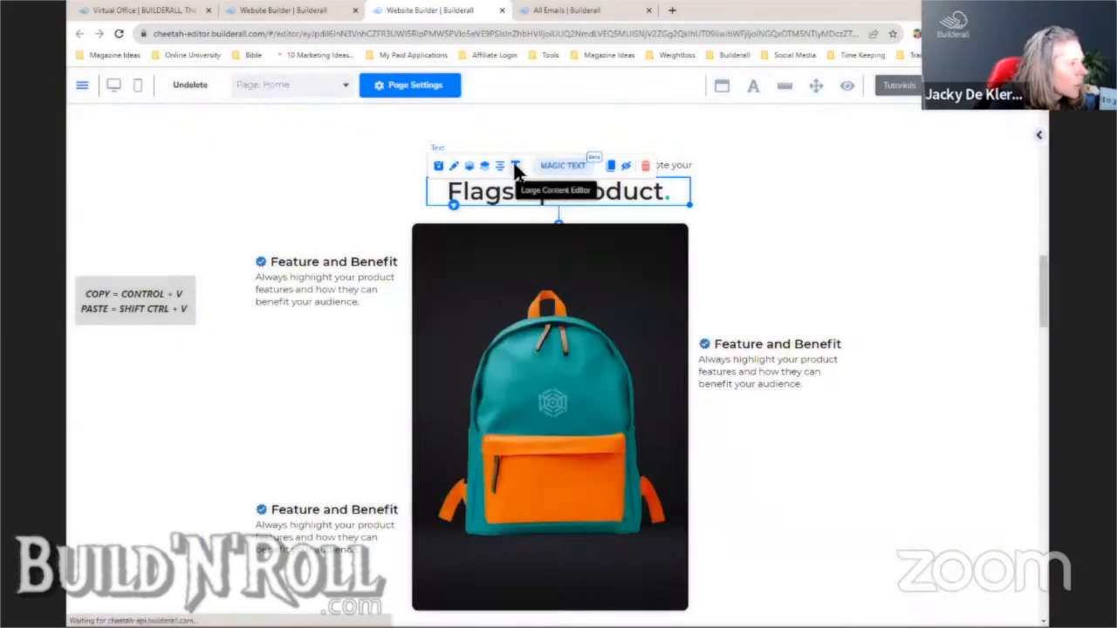
- Make the heading 'With our lightweight, water-resistant corporate swag bags', cutting out 'Stay stylish and dry'
left_click(514, 168)
left_click_drag(449, 192, 668, 192)
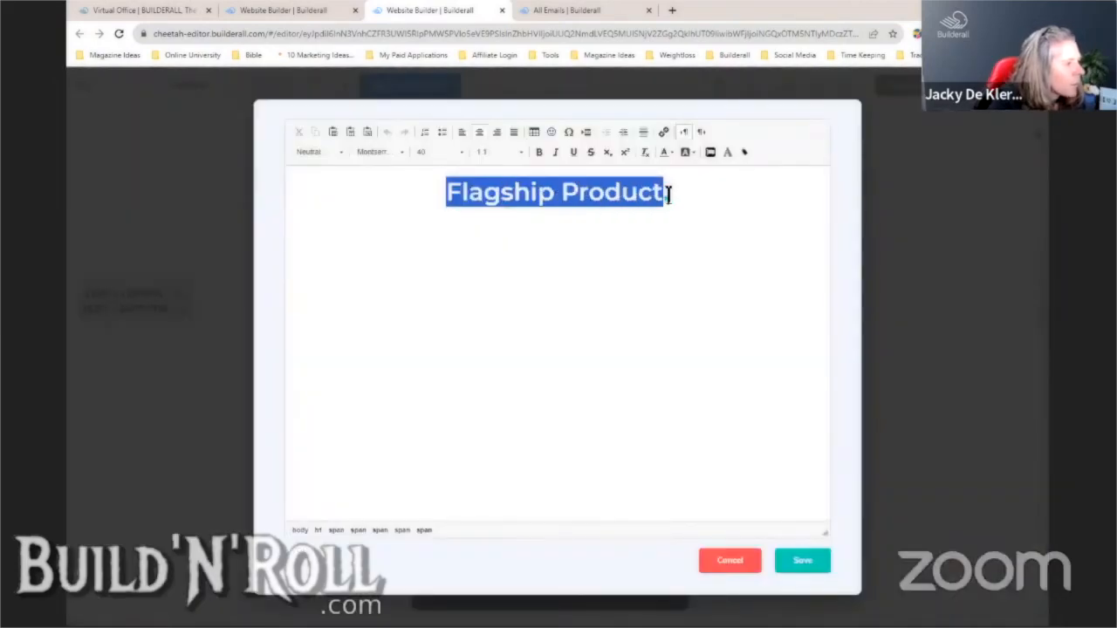
key("ctrl+v")
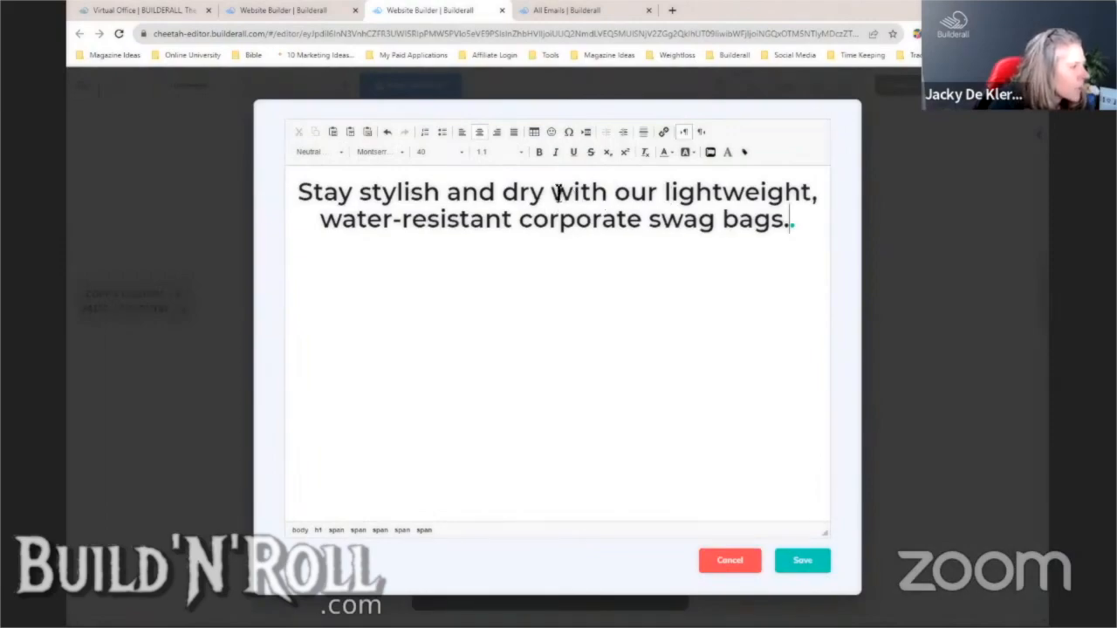
left_click_drag(552, 192, 300, 198)
key("ctrl+c")
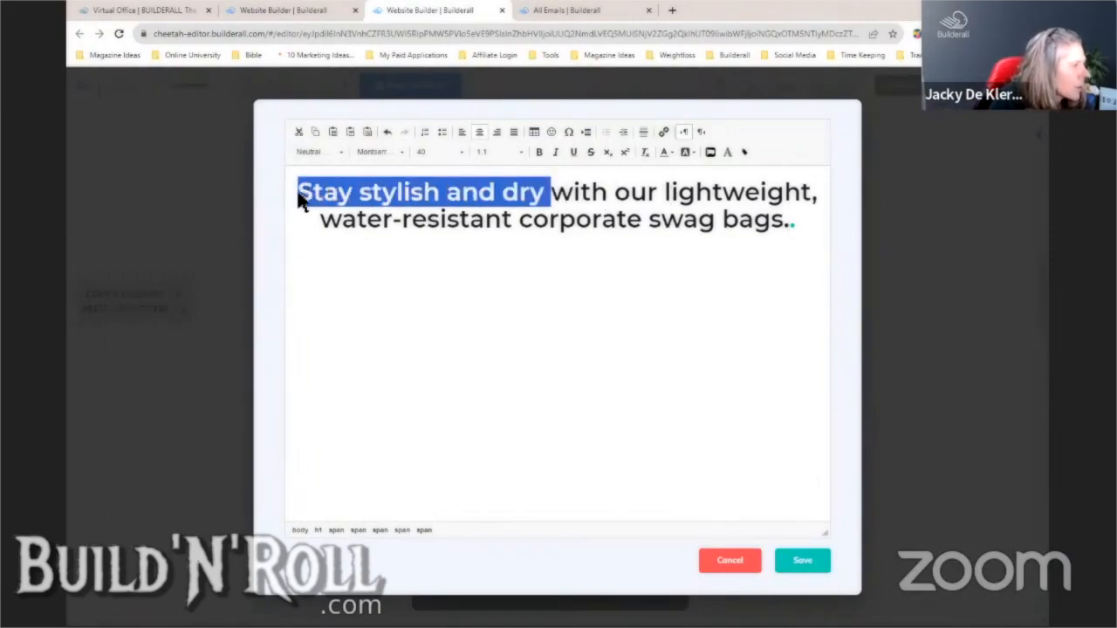
right_click(299, 197)
left_click(340, 203)
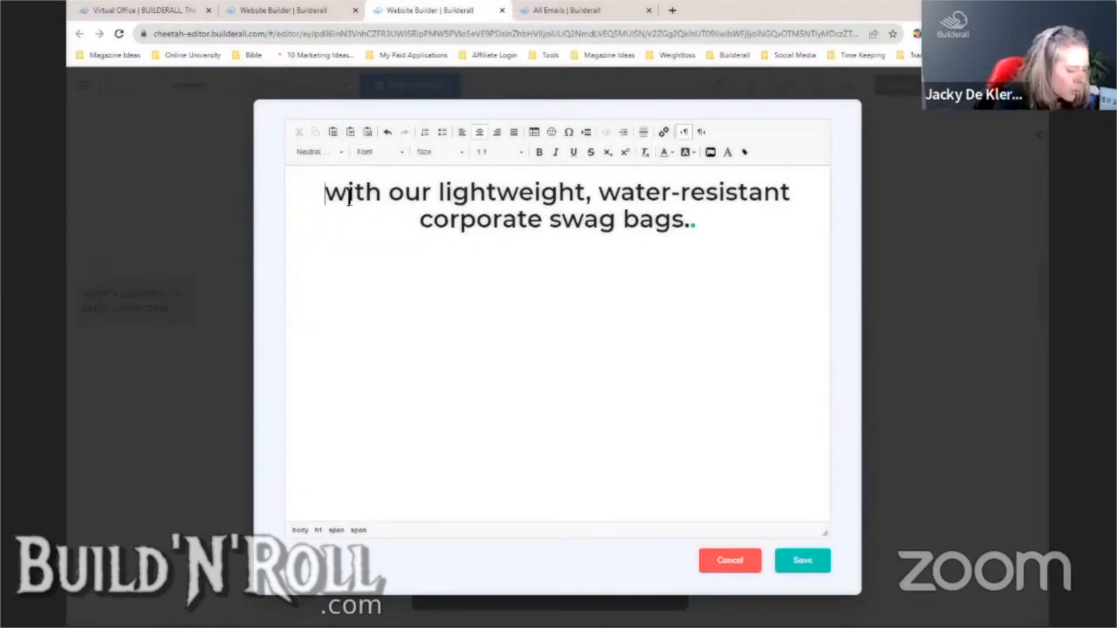
key("Delete")
type("W")
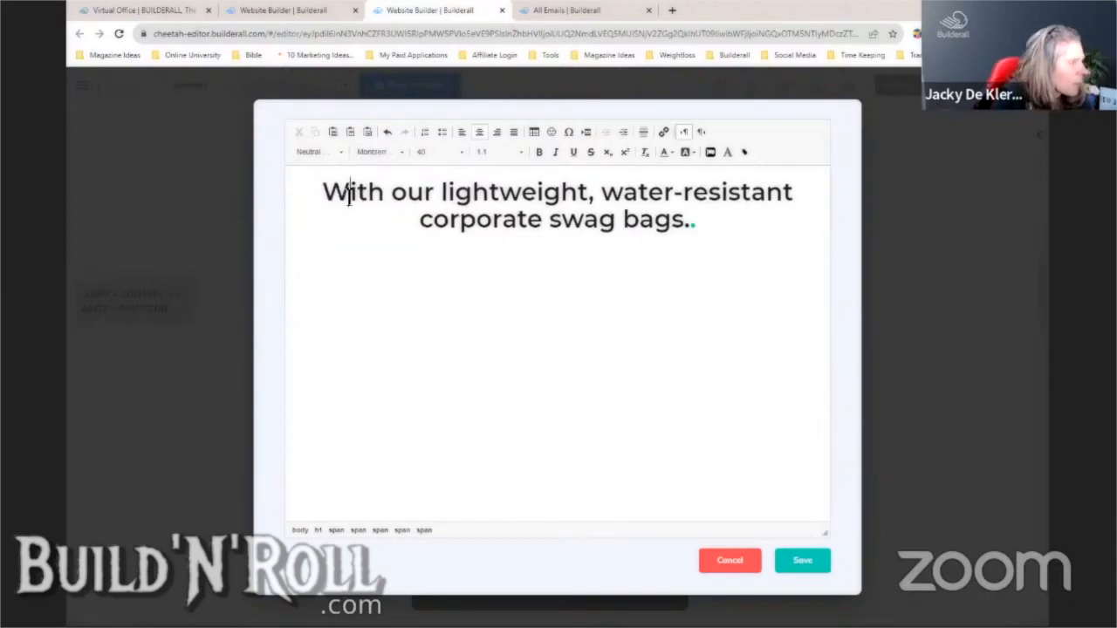
left_click(803, 562)
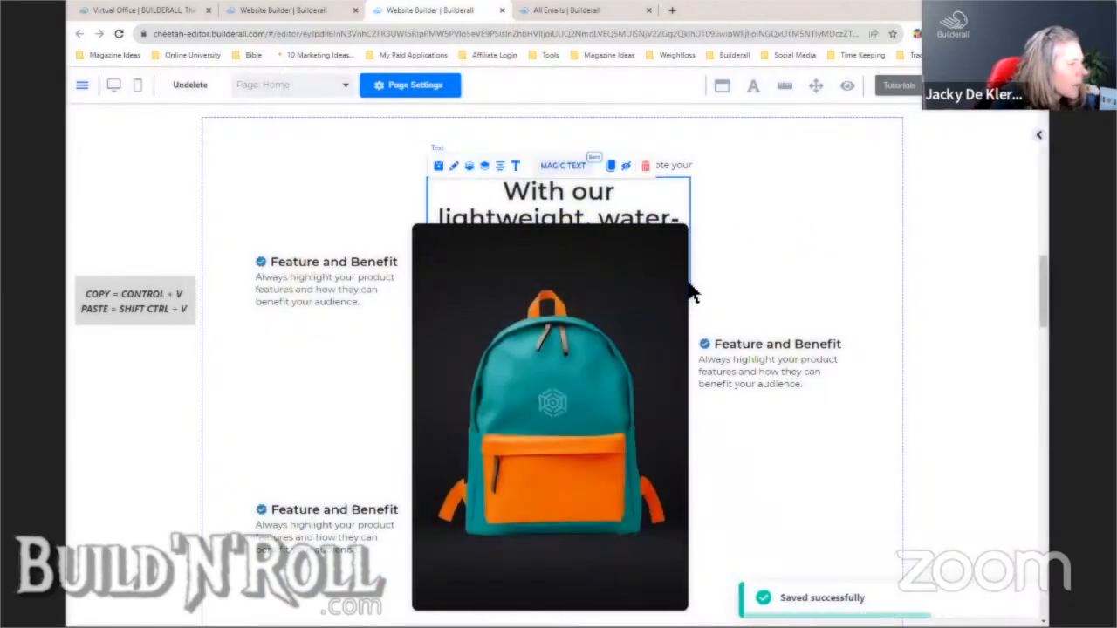
- Widen the heading box, move the small subtitle above it and select its text
left_click_drag(689, 297, 887, 253)
left_click_drag(631, 169, 525, 160)
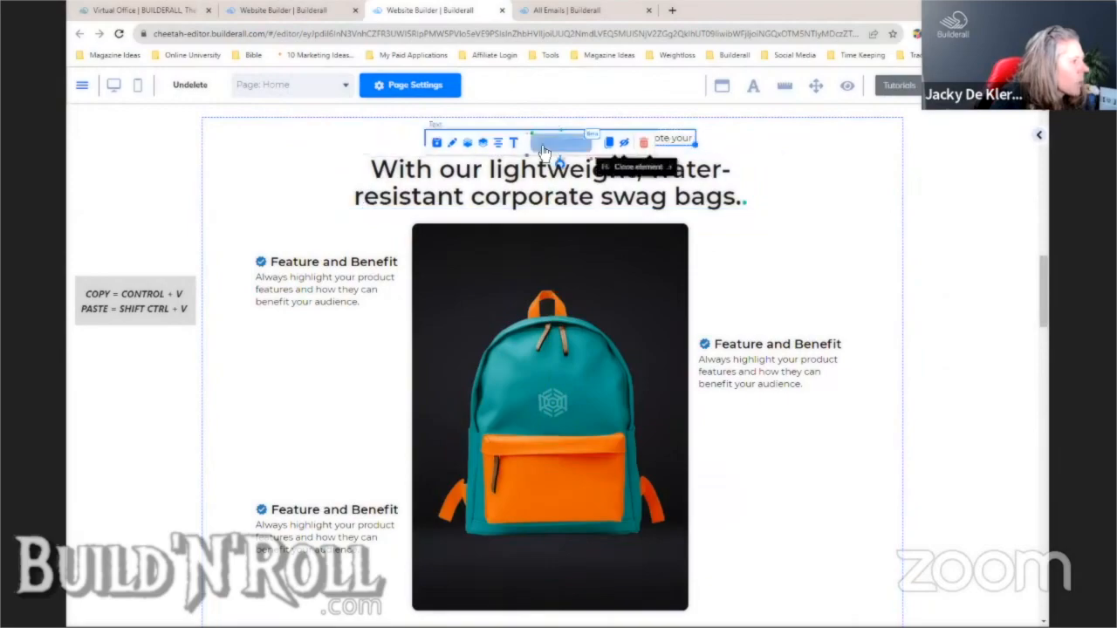
left_click(516, 145)
left_click_drag(689, 193, 415, 194)
- Paste 'Stay stylish and dry' into the subtitle and set it to font size 20
key("ctrl+v")
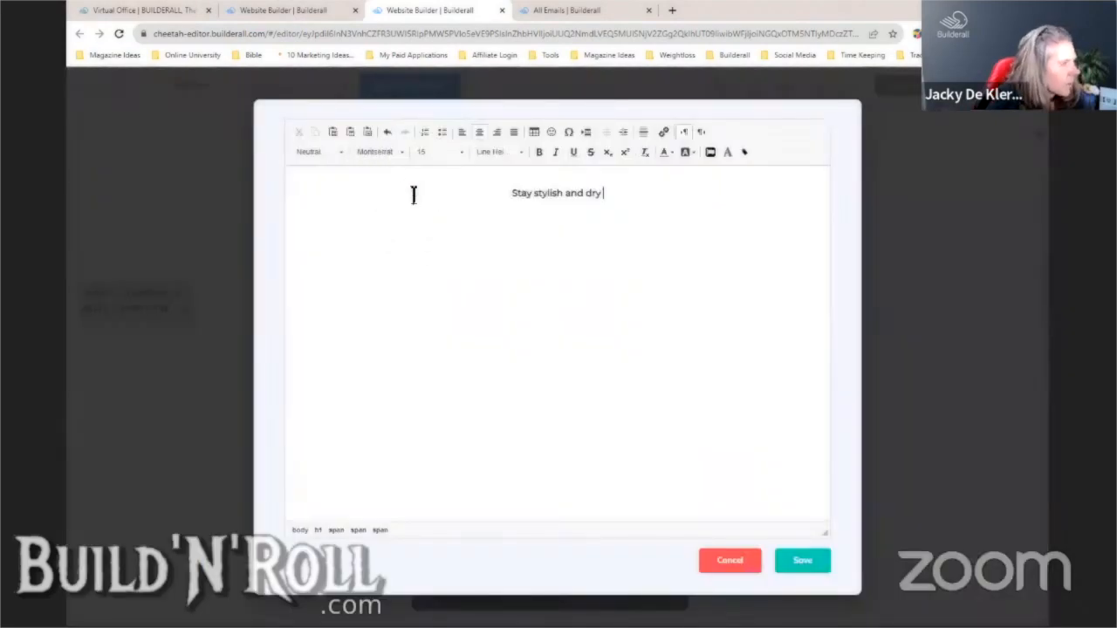
left_click(808, 563)
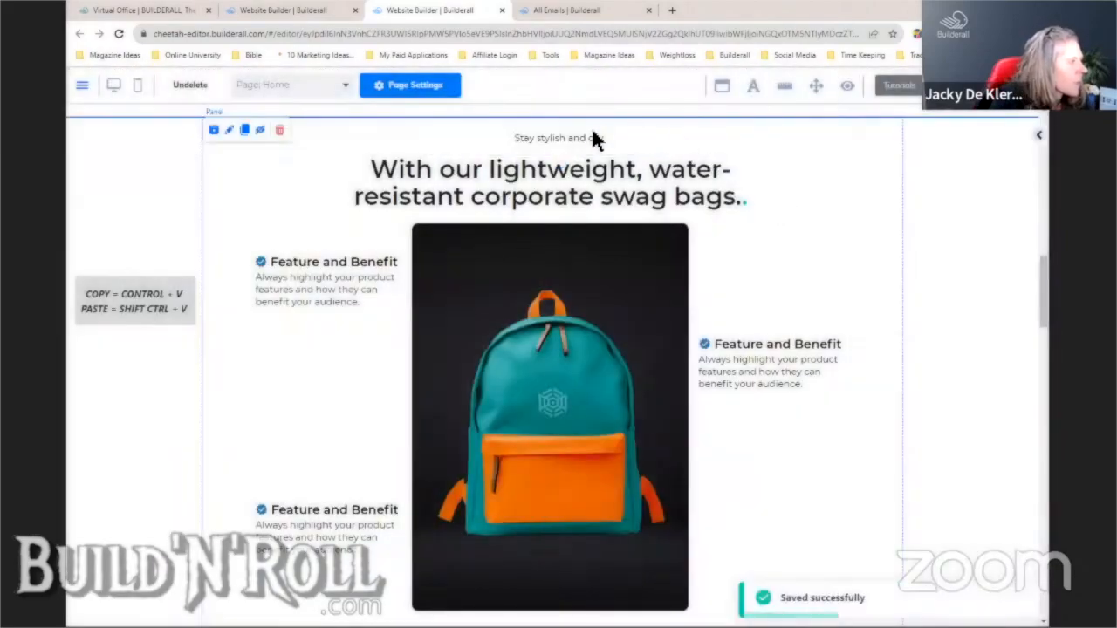
left_click(590, 142)
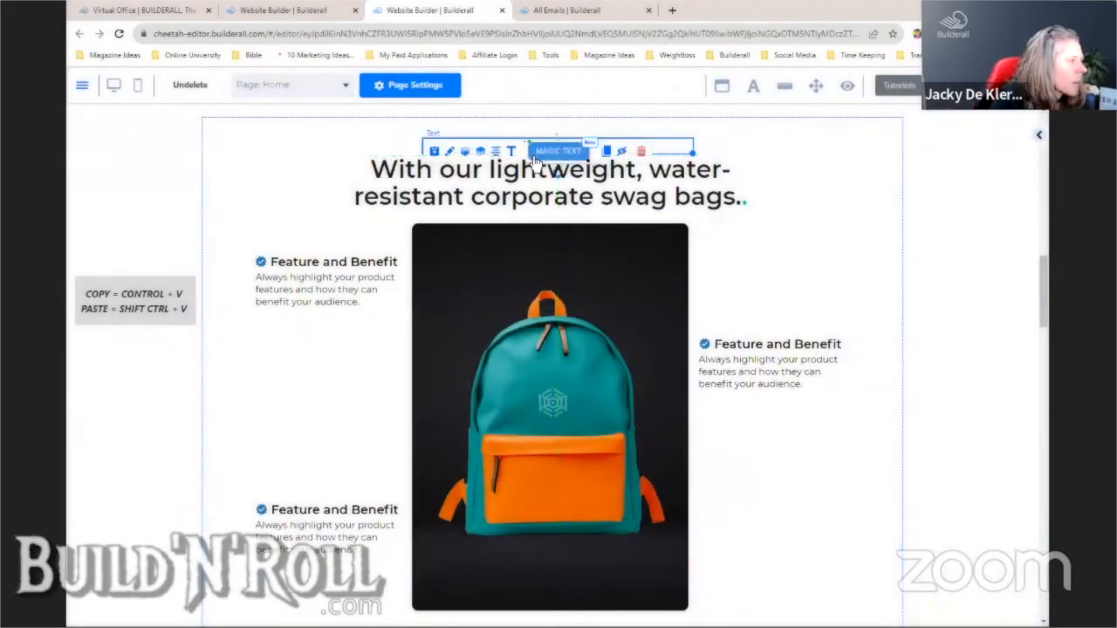
left_click(512, 153)
triple_click(569, 182)
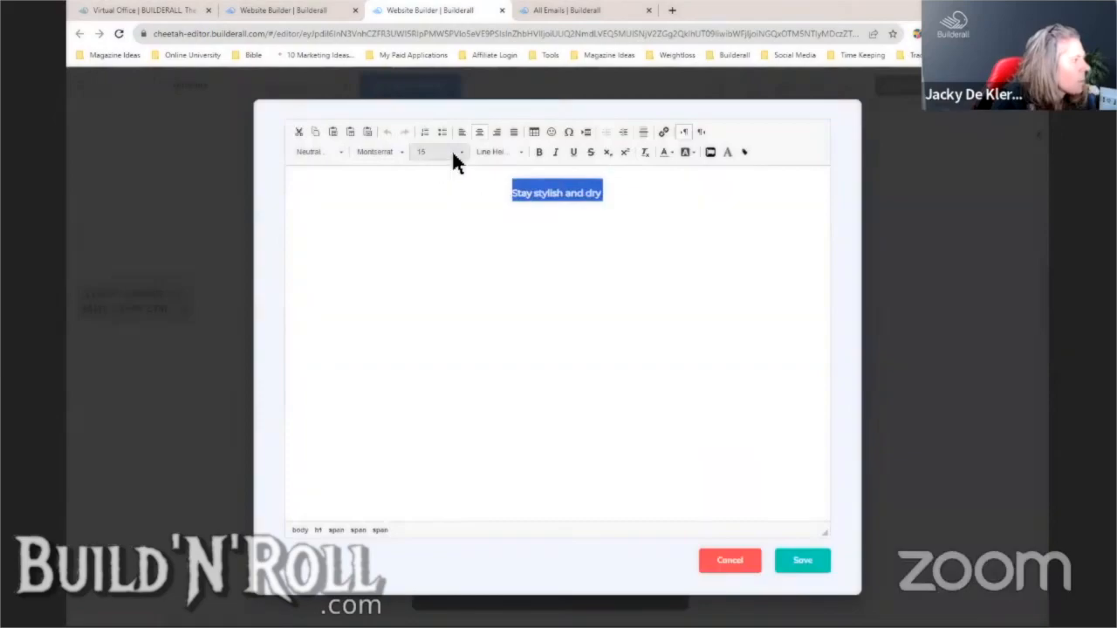
left_click(450, 150)
scroll(486, 260, "down", 2)
left_click(451, 234)
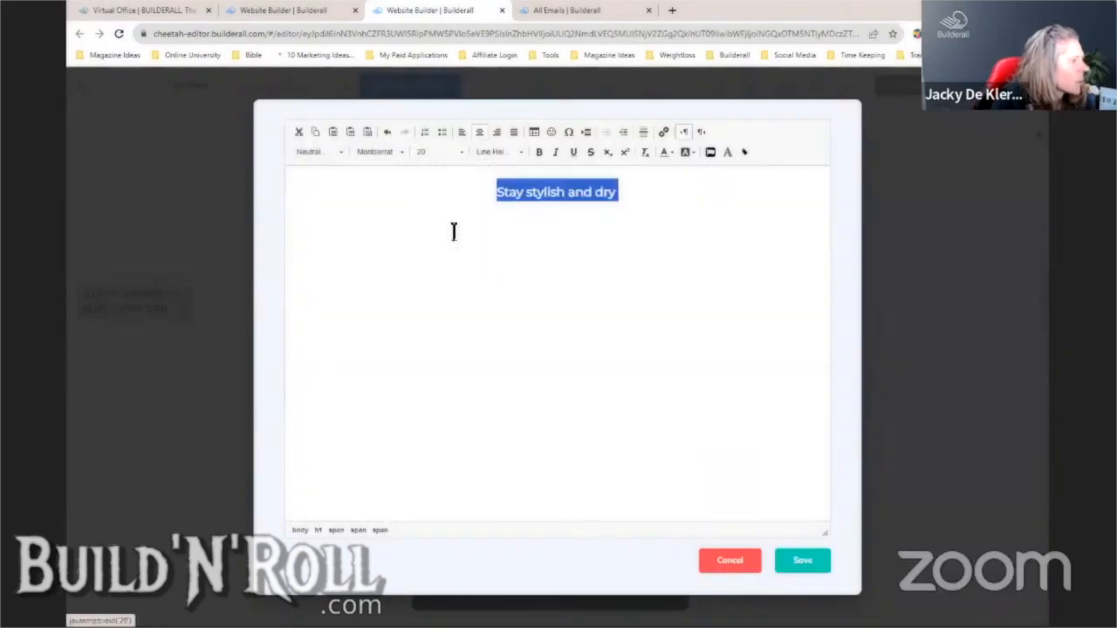
left_click(803, 564)
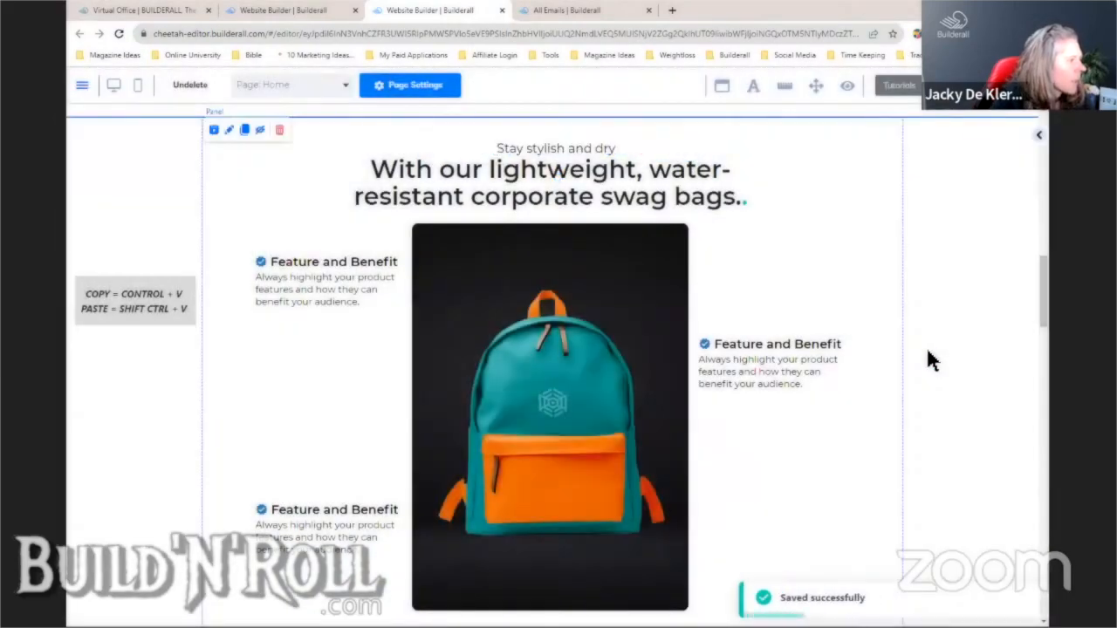
left_click_drag(603, 153, 601, 148)
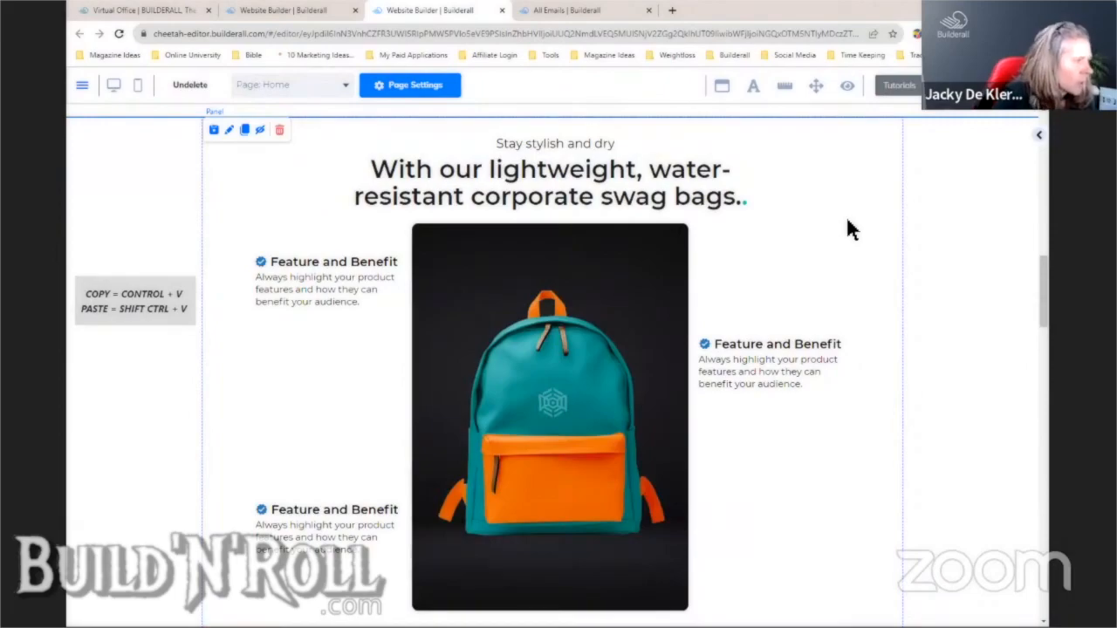
- Widen the swag bags headline and delete its doubled final period
left_click(750, 197)
left_click_drag(779, 209, 809, 209)
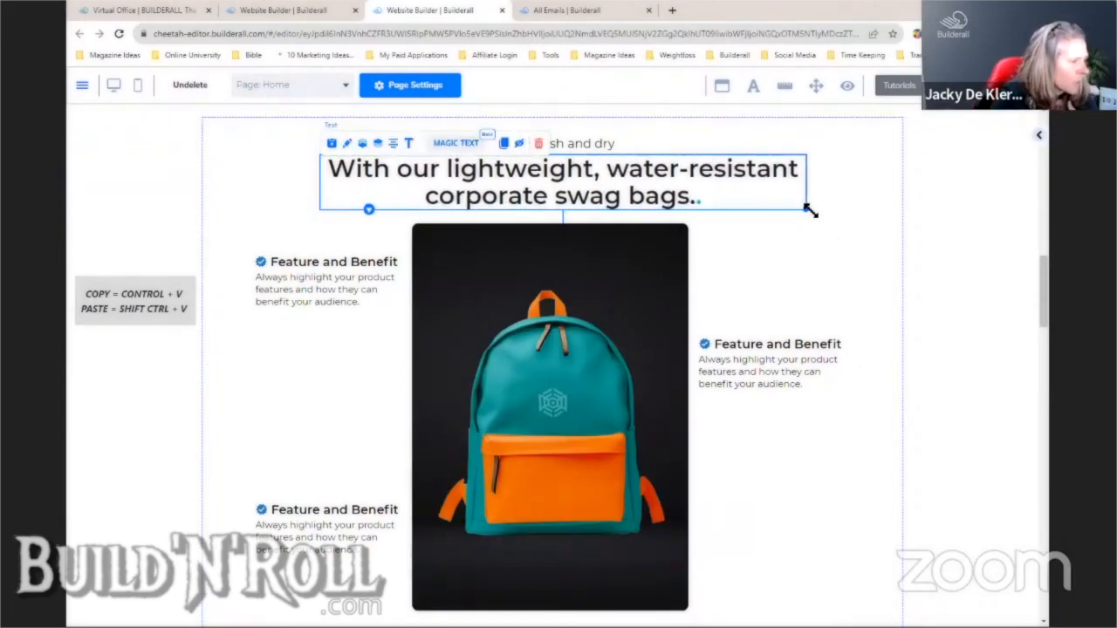
double_click(692, 194)
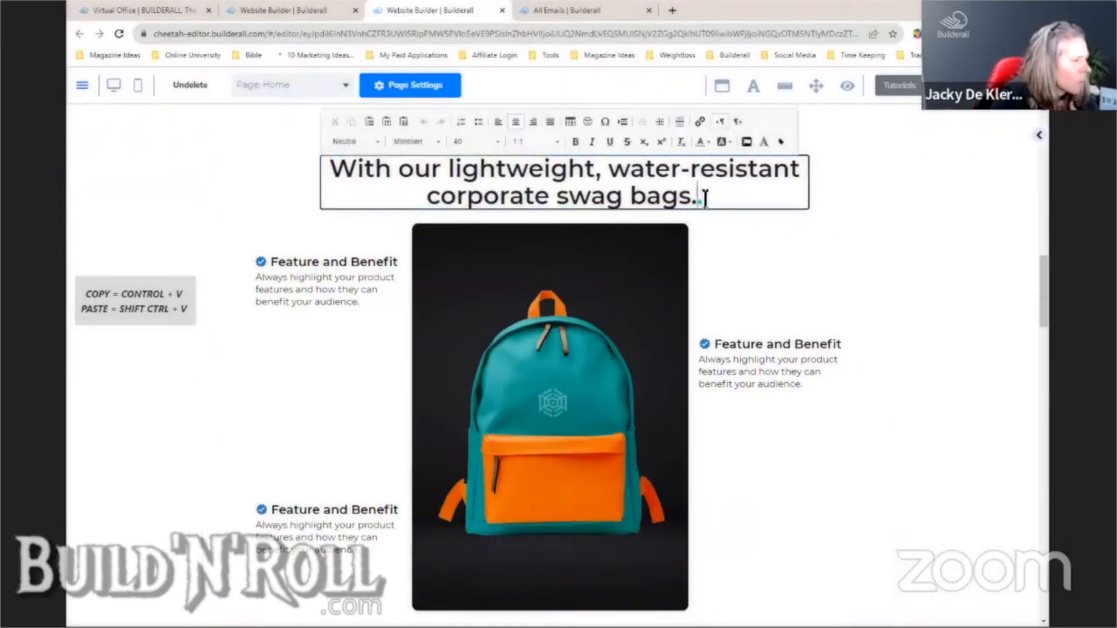
key("BackSpace")
left_click(782, 259)
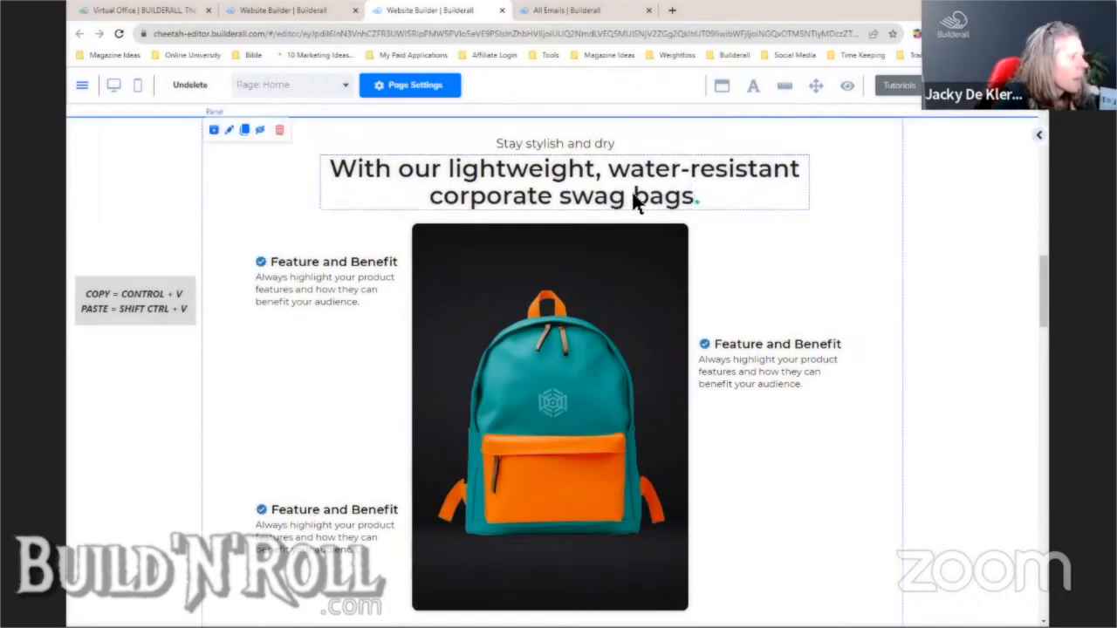
left_click_drag(636, 199, 632, 197)
left_click(796, 261)
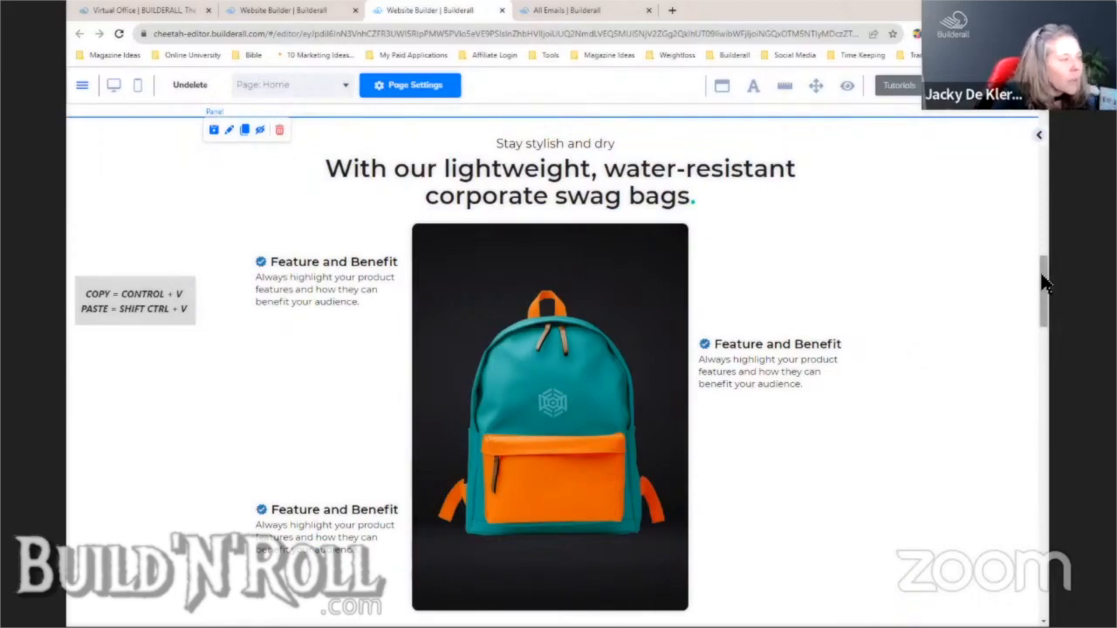
- Move the top-left feature description to the top right, discarding its text and AI edits
left_click_drag(1045, 284, 1047, 292)
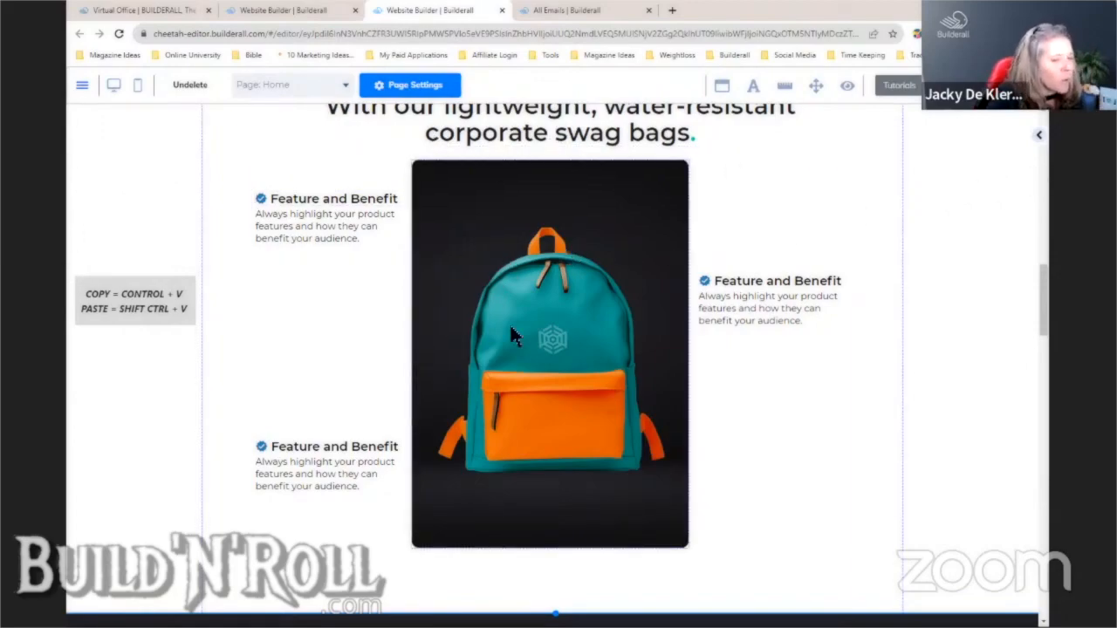
left_click(342, 235)
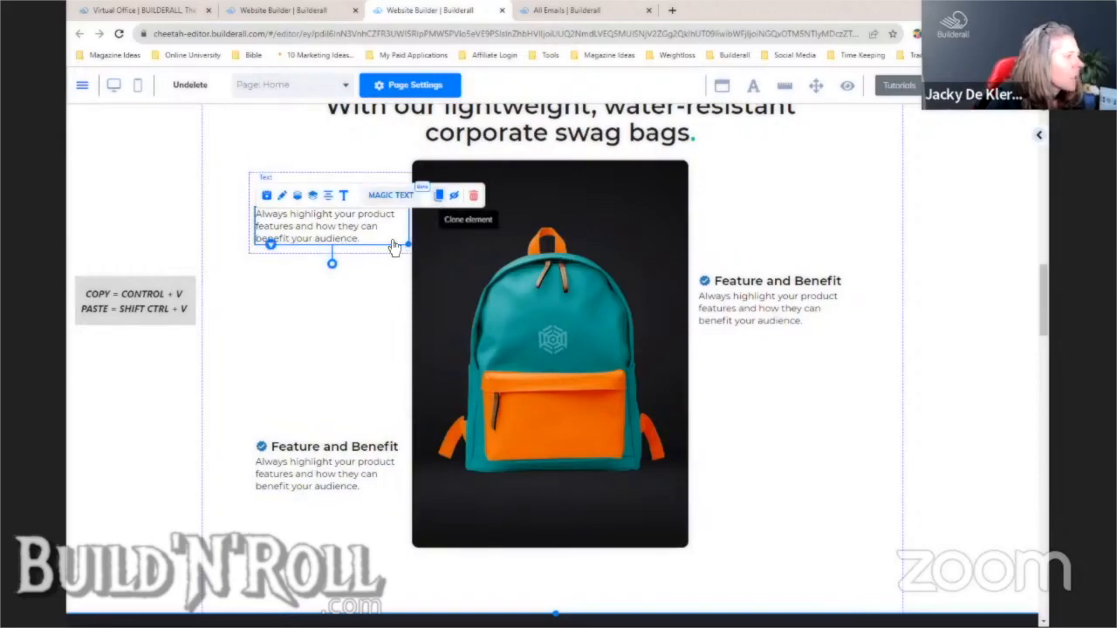
left_click_drag(397, 242, 891, 195)
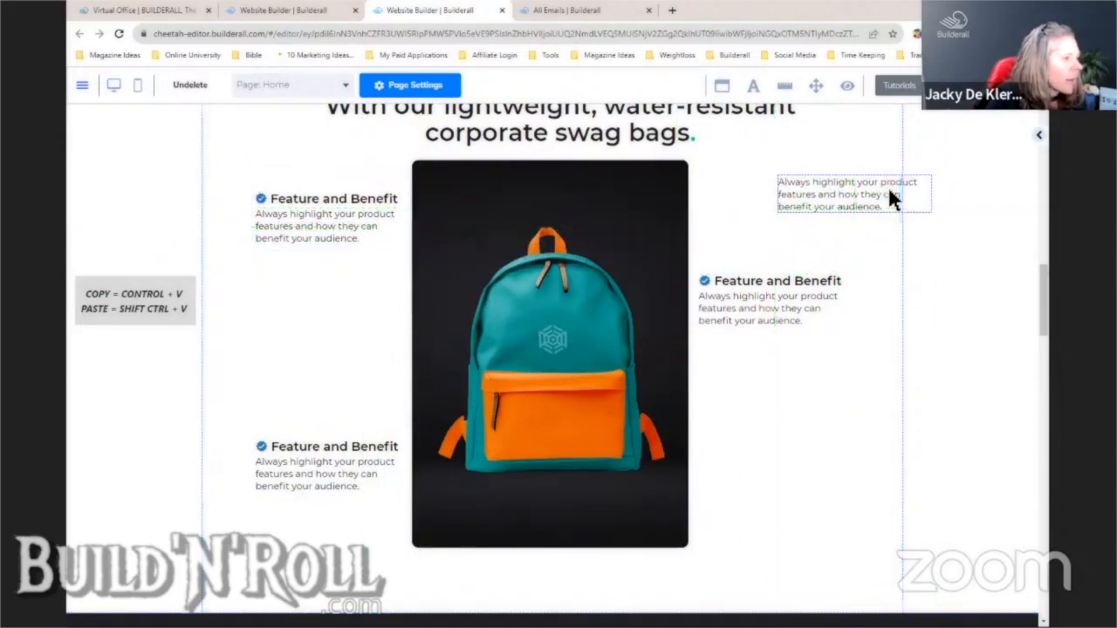
left_click(865, 163)
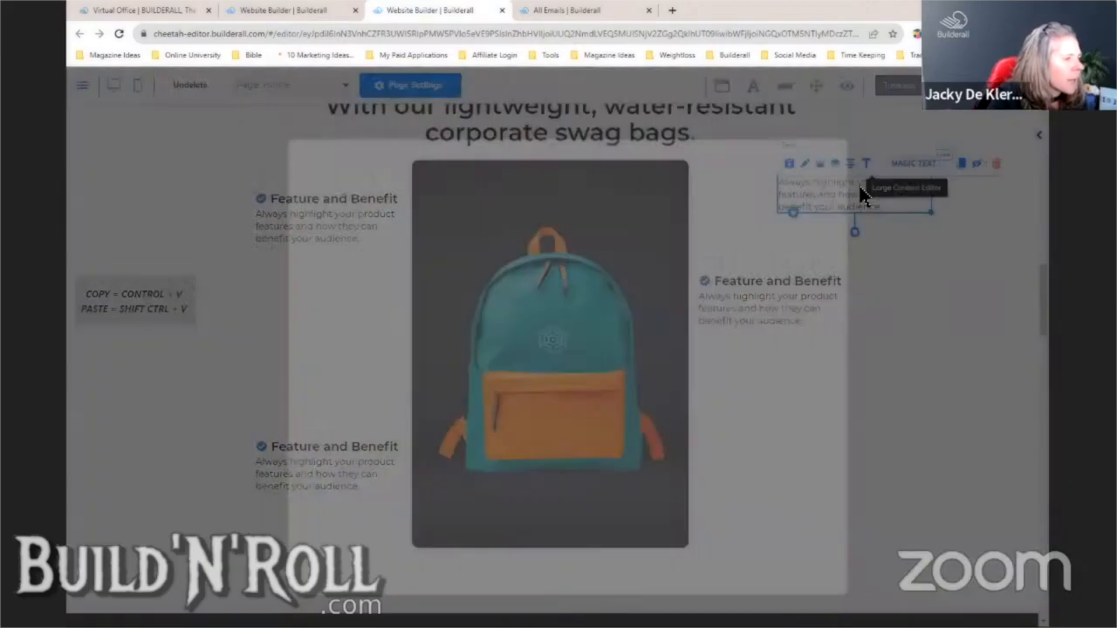
left_click(743, 559)
left_click(670, 374)
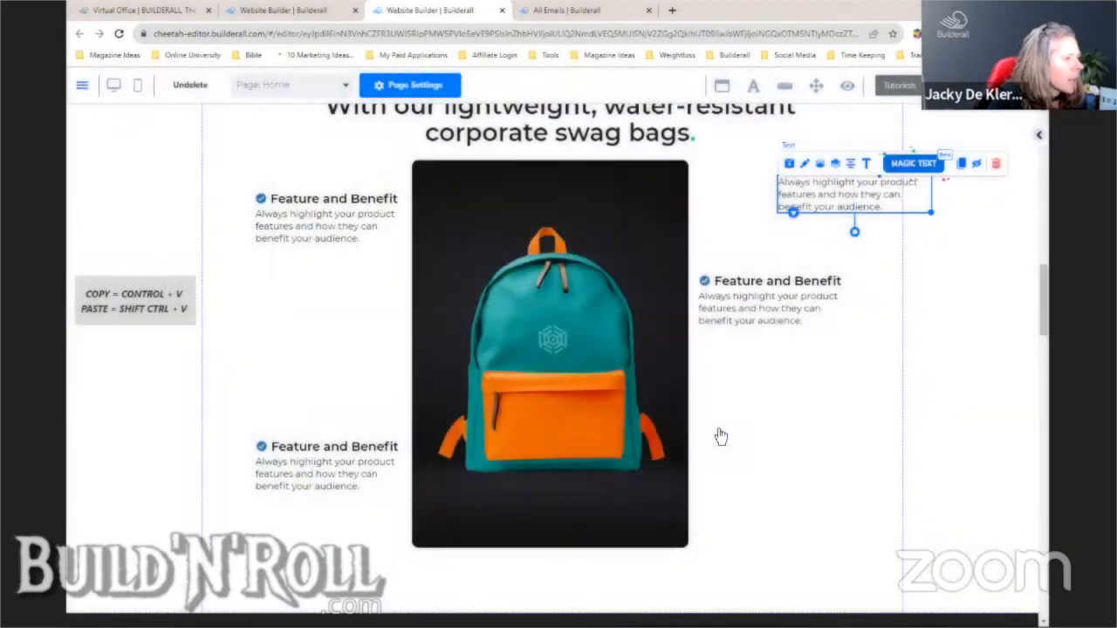
left_click(904, 164)
left_click(984, 288)
left_click(984, 286)
- Delete the stray text block beside the swag-bag headline
left_click(880, 185)
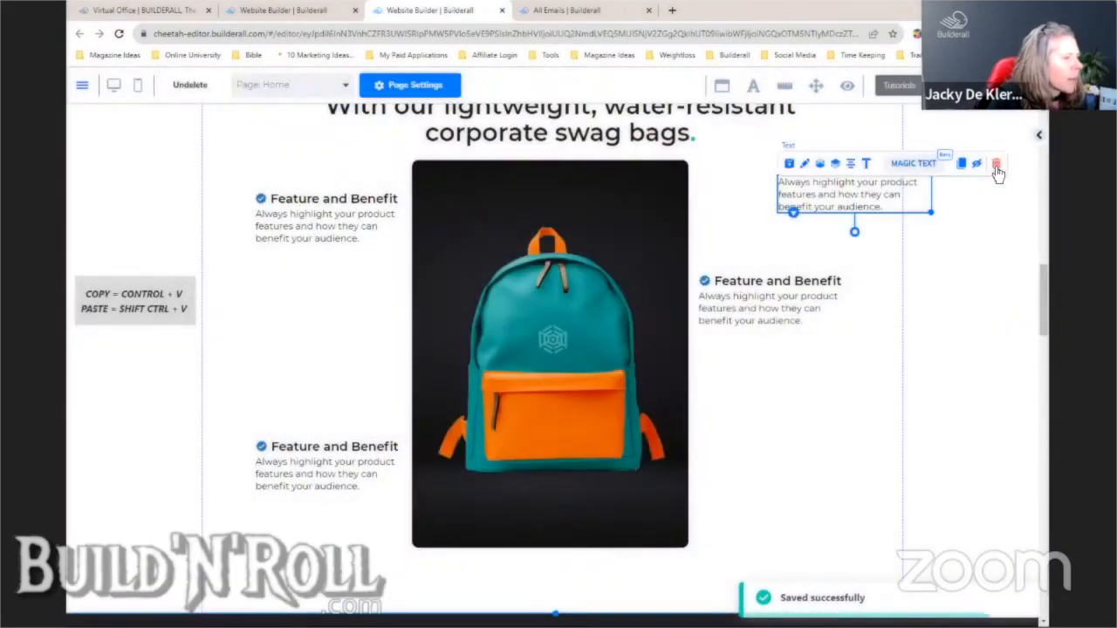
left_click(998, 164)
left_click(649, 384)
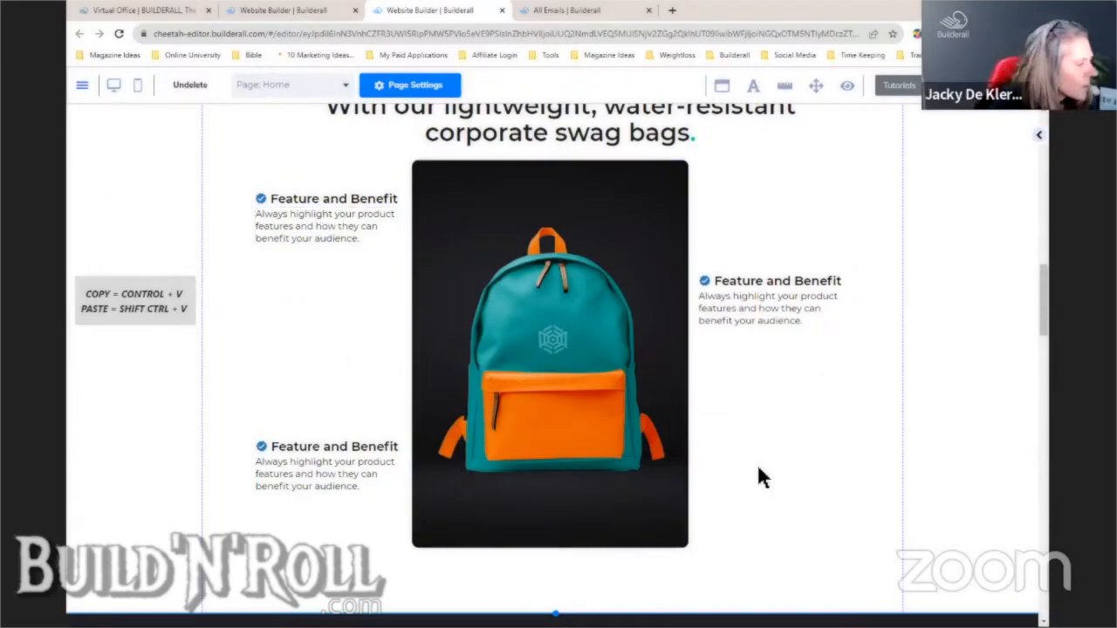
- Open AI Magic Text for the left feature's description text
left_click(353, 229)
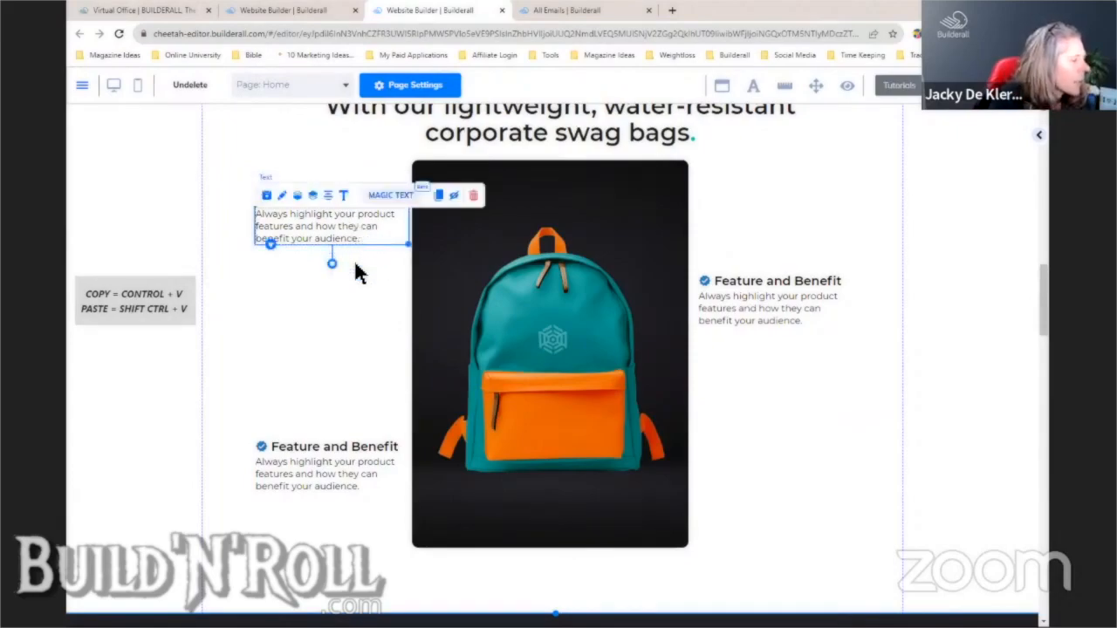
left_click(363, 286)
left_click(350, 228)
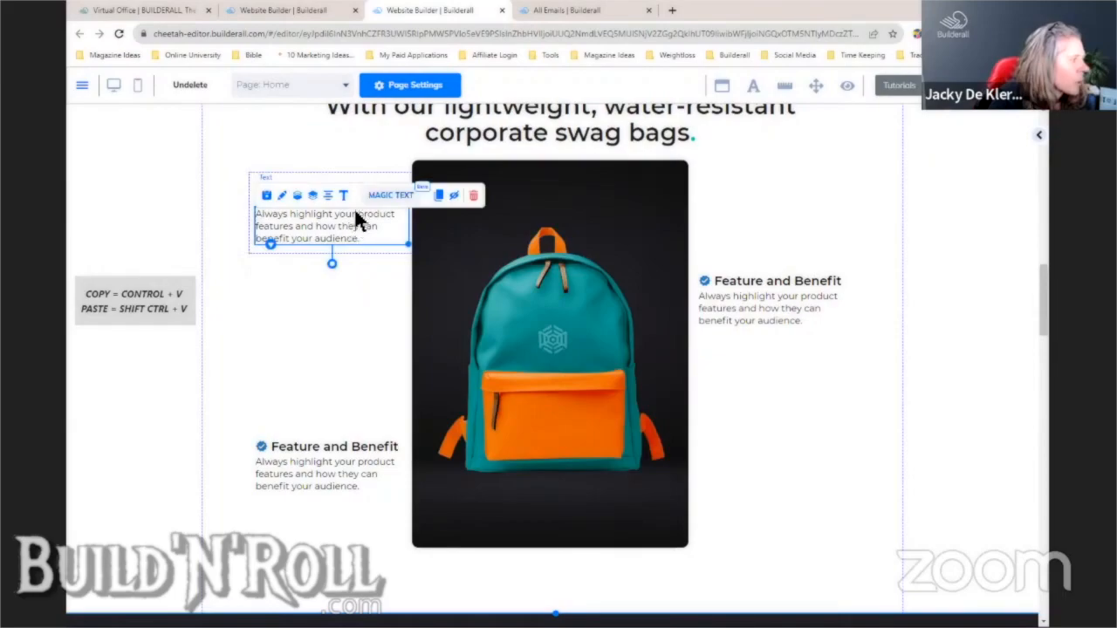
left_click(386, 193)
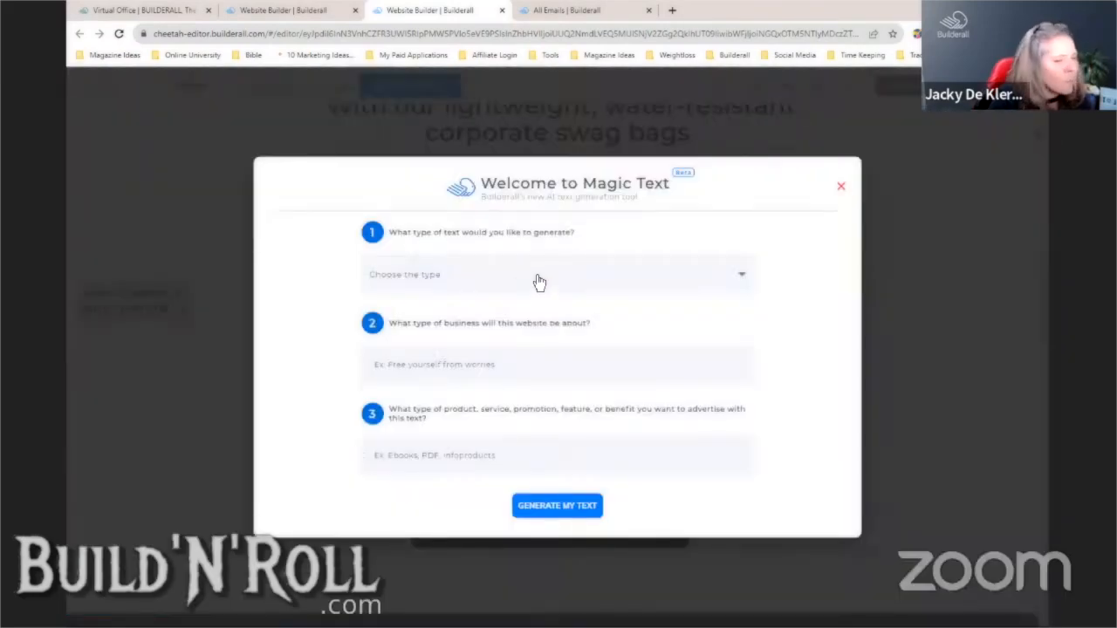
- Set Magic Text to create 3 paragraph samples for a corporate swag bag business
left_click(539, 280)
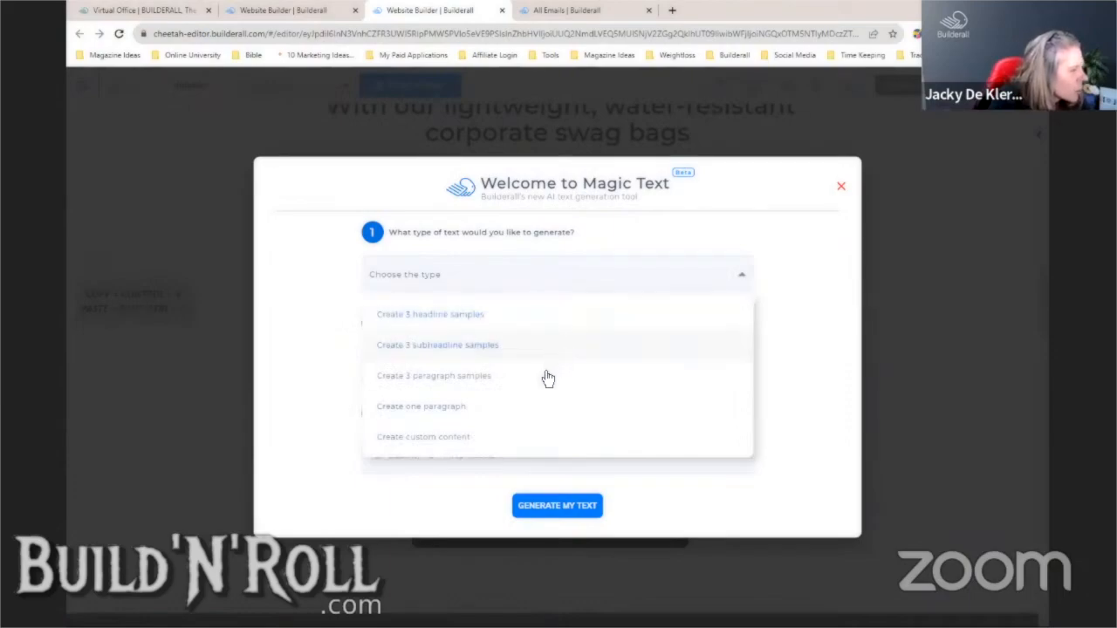
left_click(497, 384)
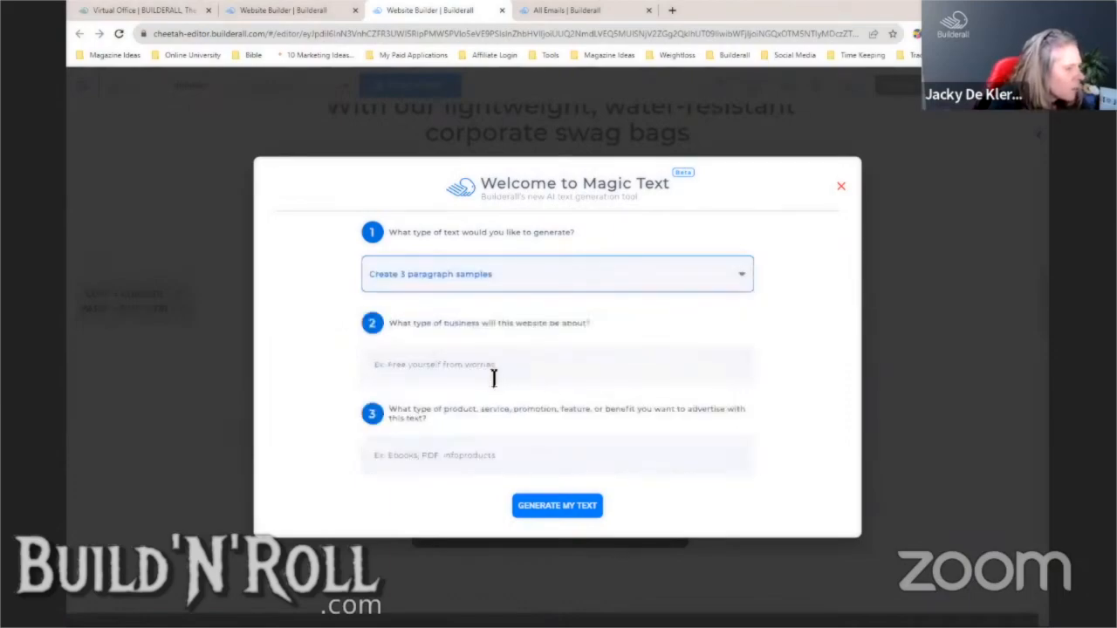
left_click(555, 367)
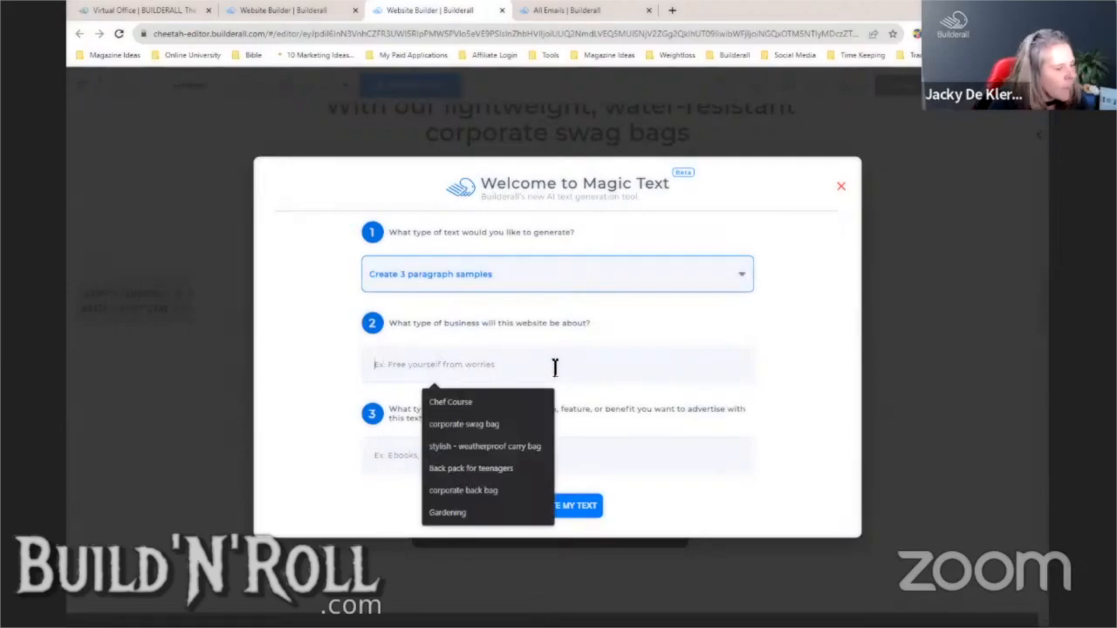
left_click(504, 424)
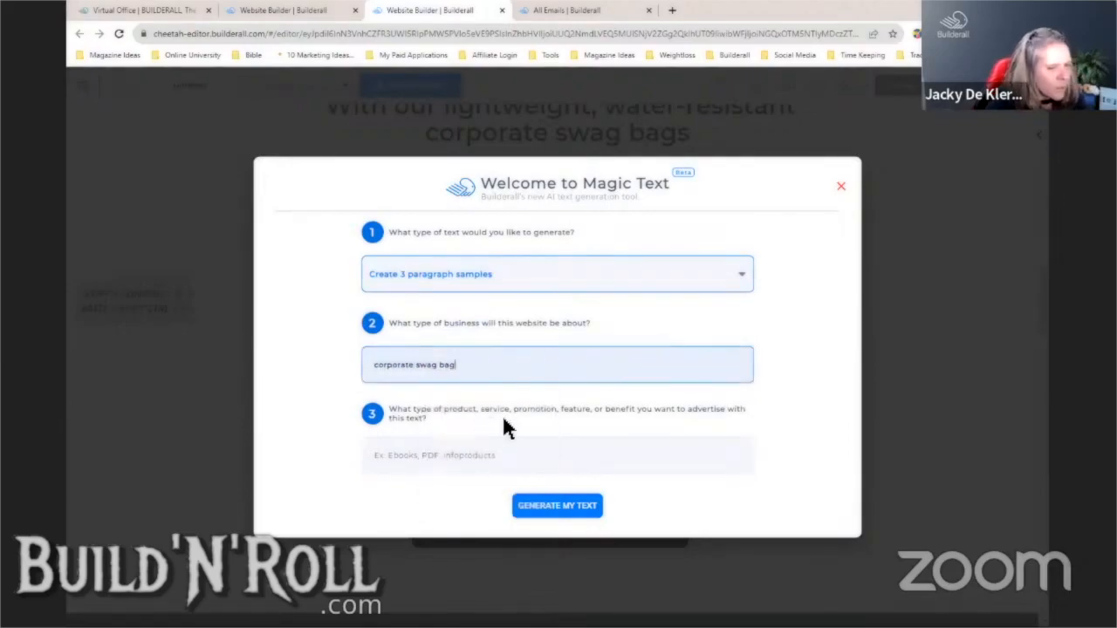
- Generate paragraphs on offering a personalized, trendy, lightweight bag to clients and staff
left_click(498, 457)
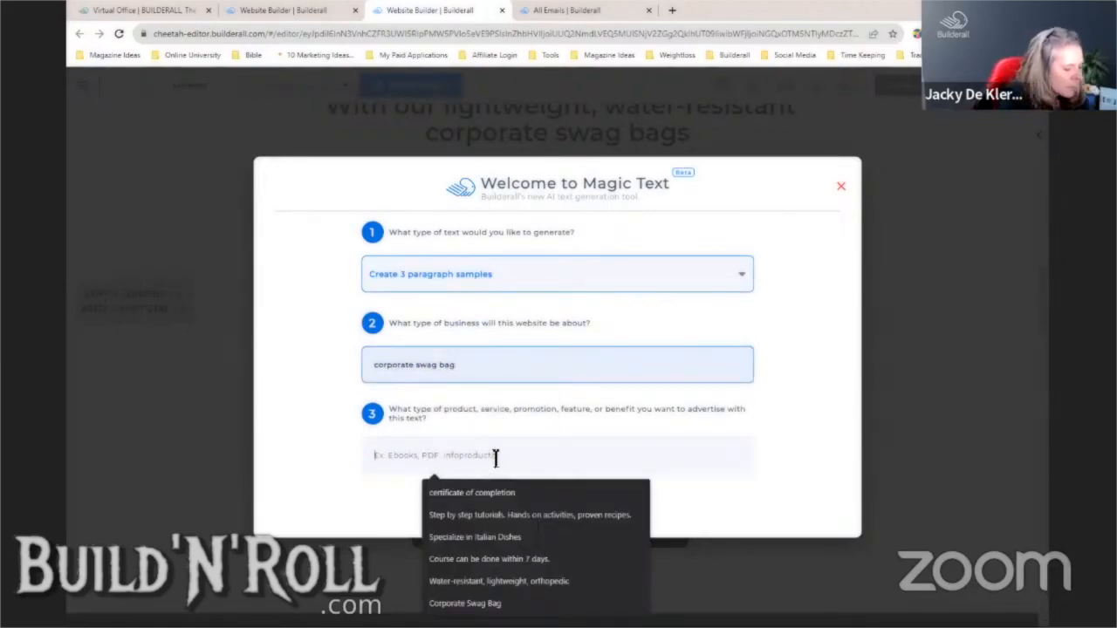
type("Describe")
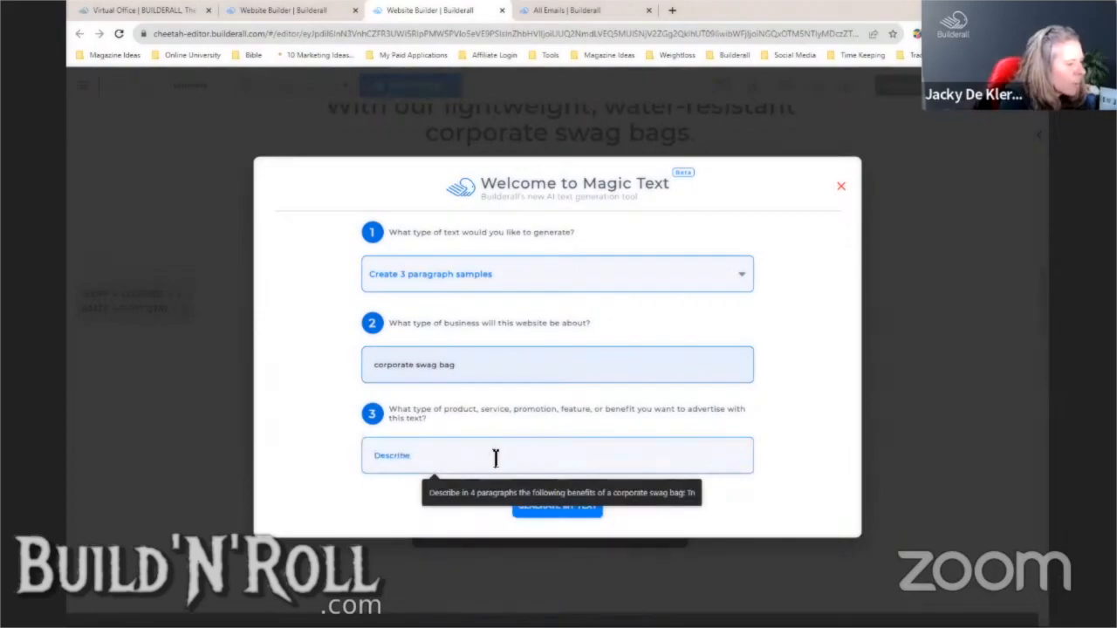
type(" inn 3 par")
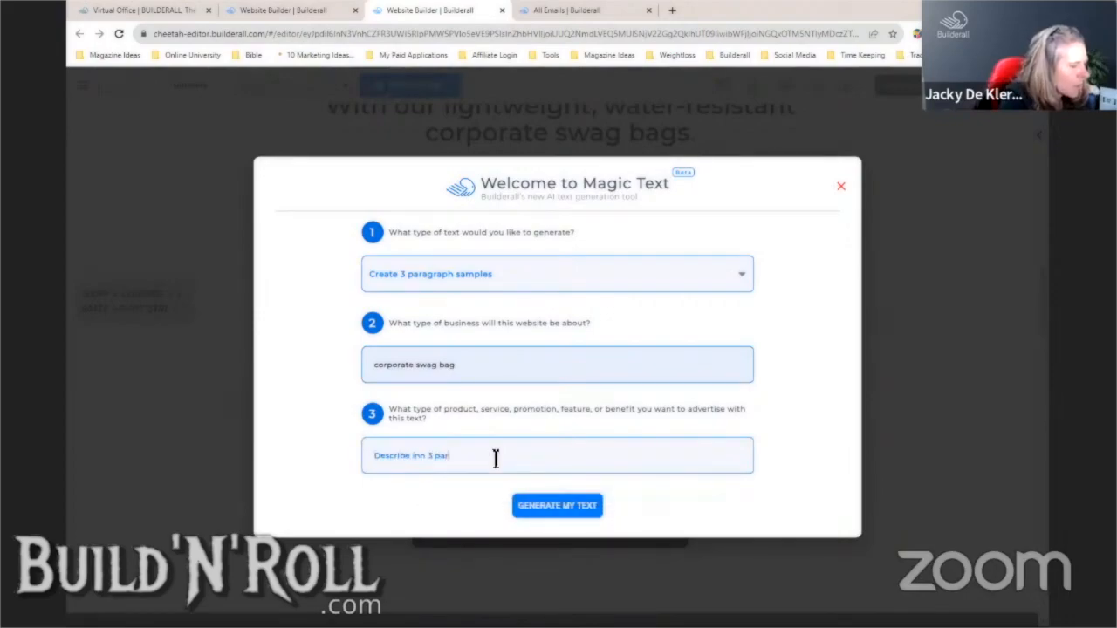
key("BackSpace")
key("BackSpace")
key("BackSpace")
key("BackSpace")
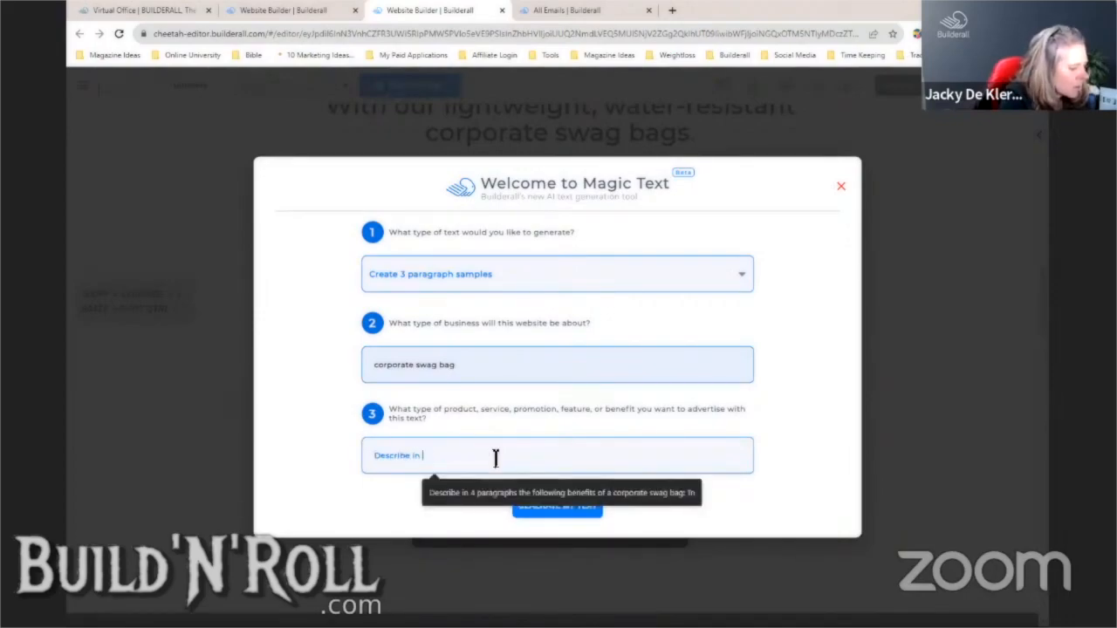
type("3 paragrpa")
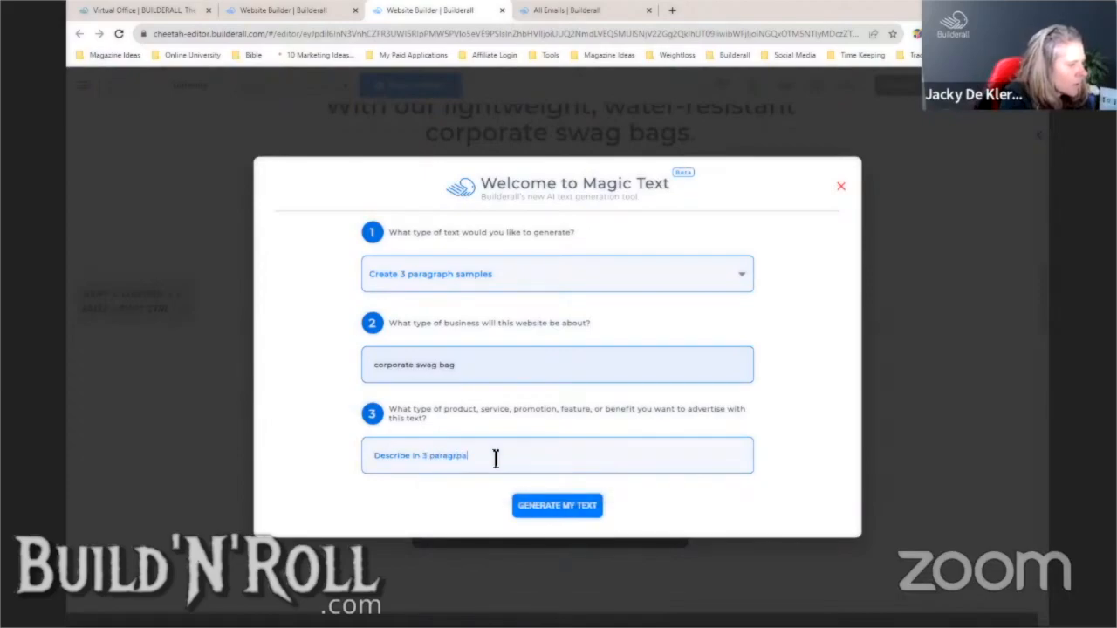
key("BackSpace")
key("BackSpace")
type("aphs on")
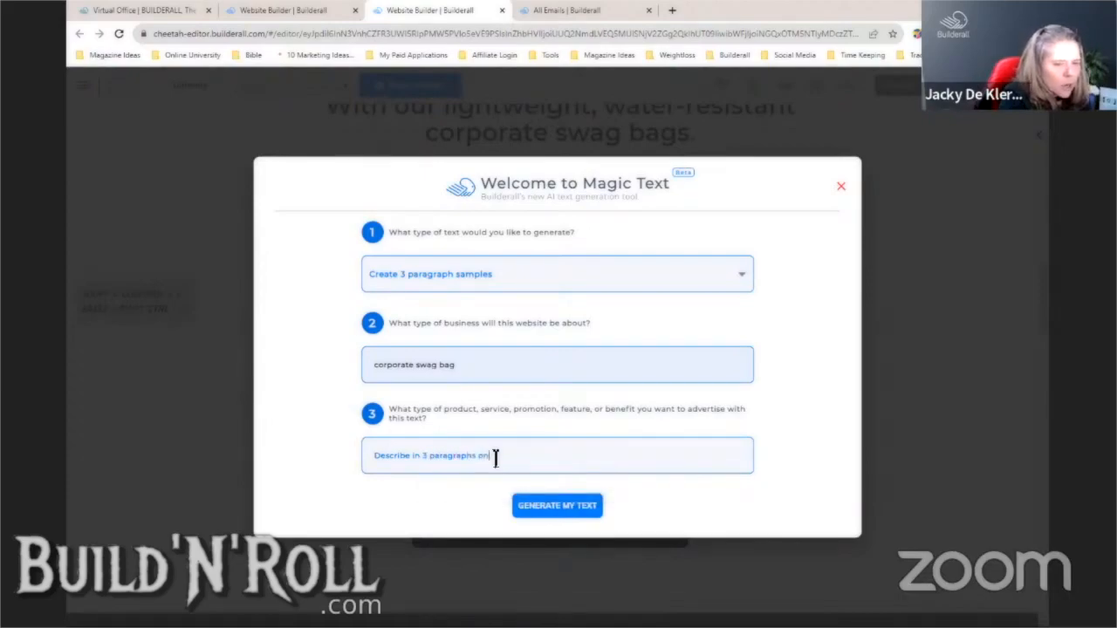
type(" the importance of ceff")
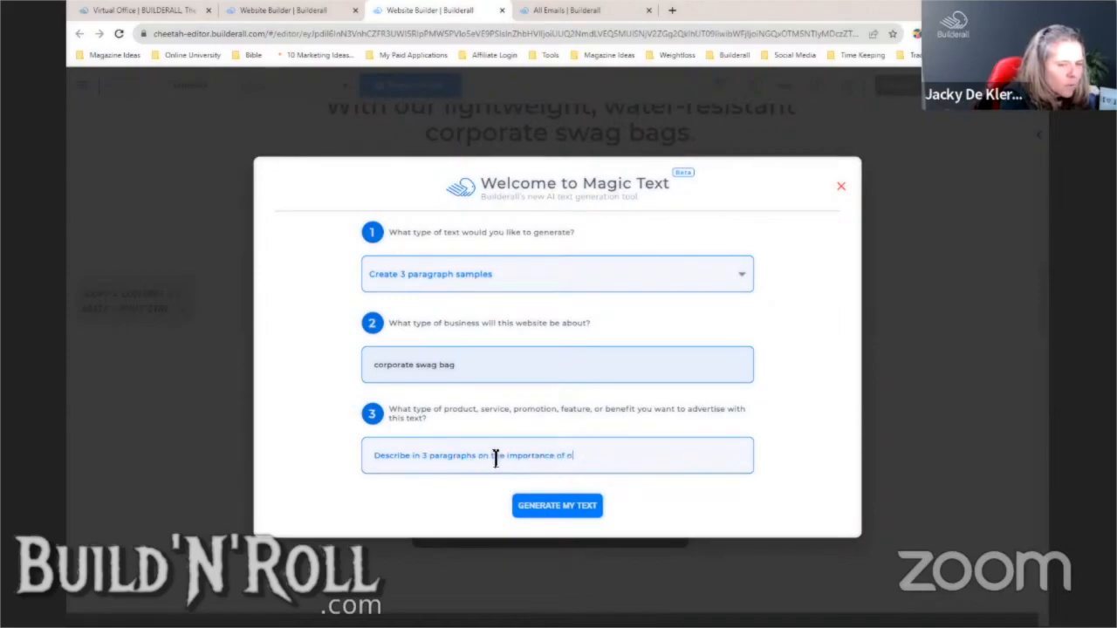
key("BackSpace")
key("BackSpace")
key("BackSpace")
key("BackSpace")
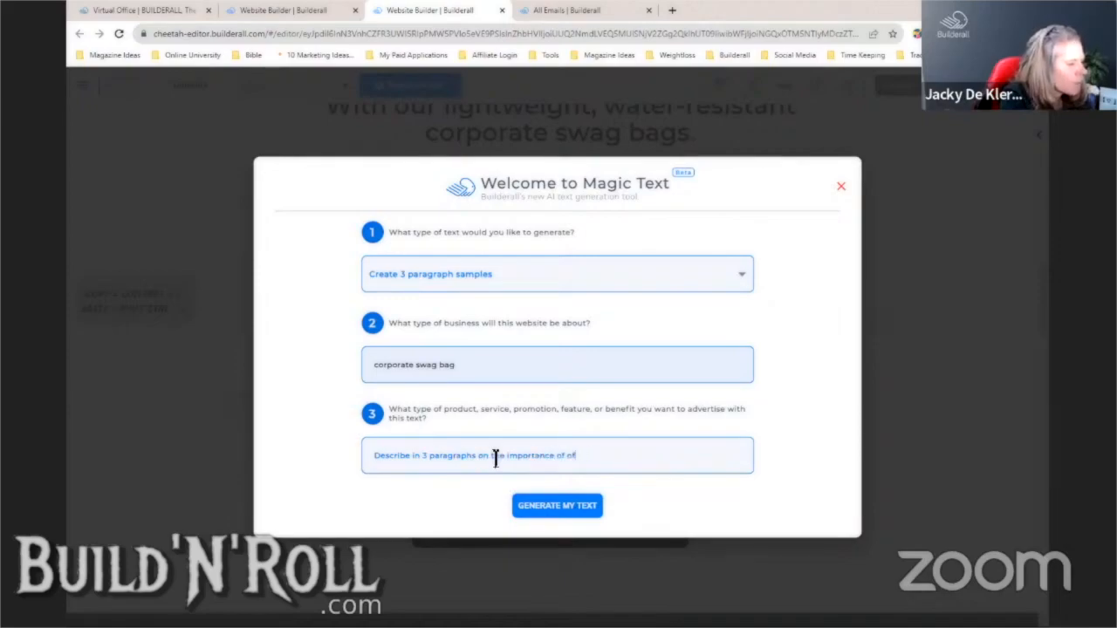
type("offering a personalize")
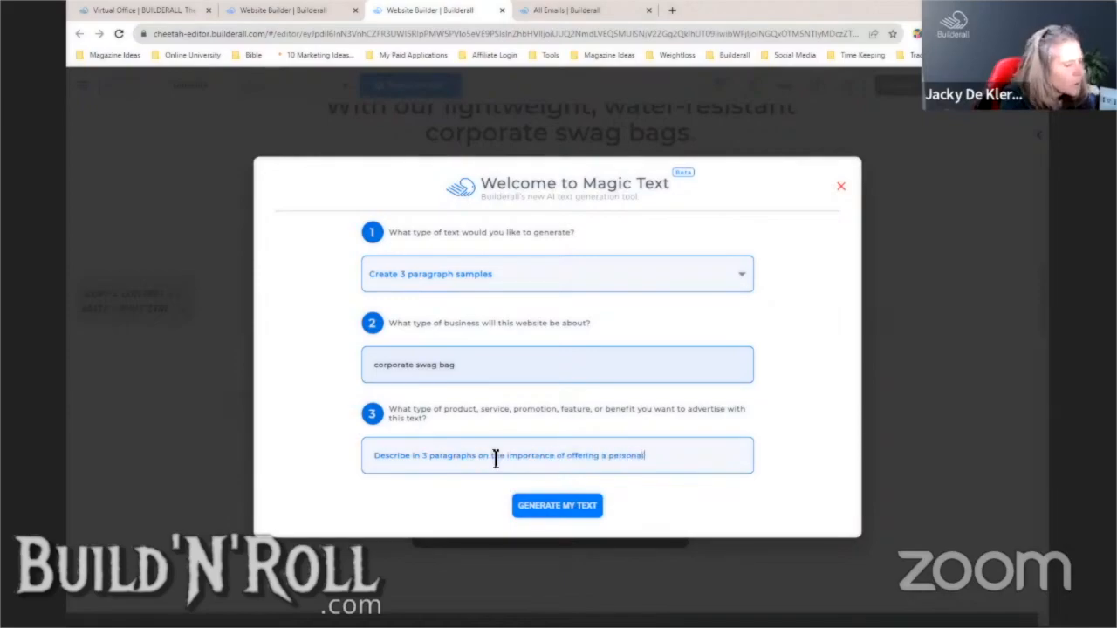
type("d,")
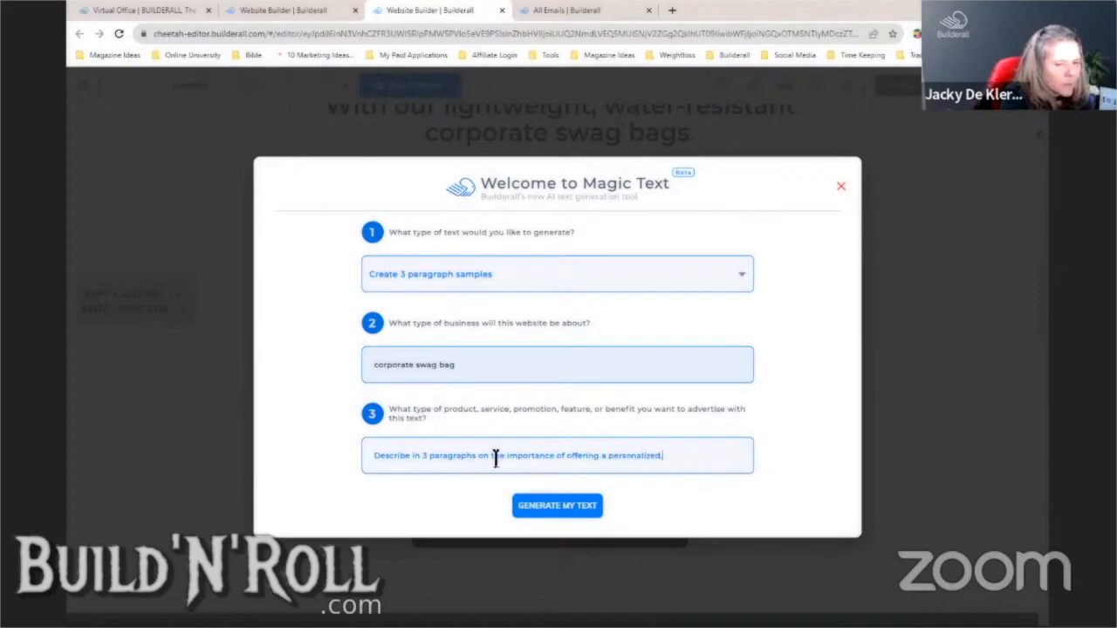
type(" trendy, light")
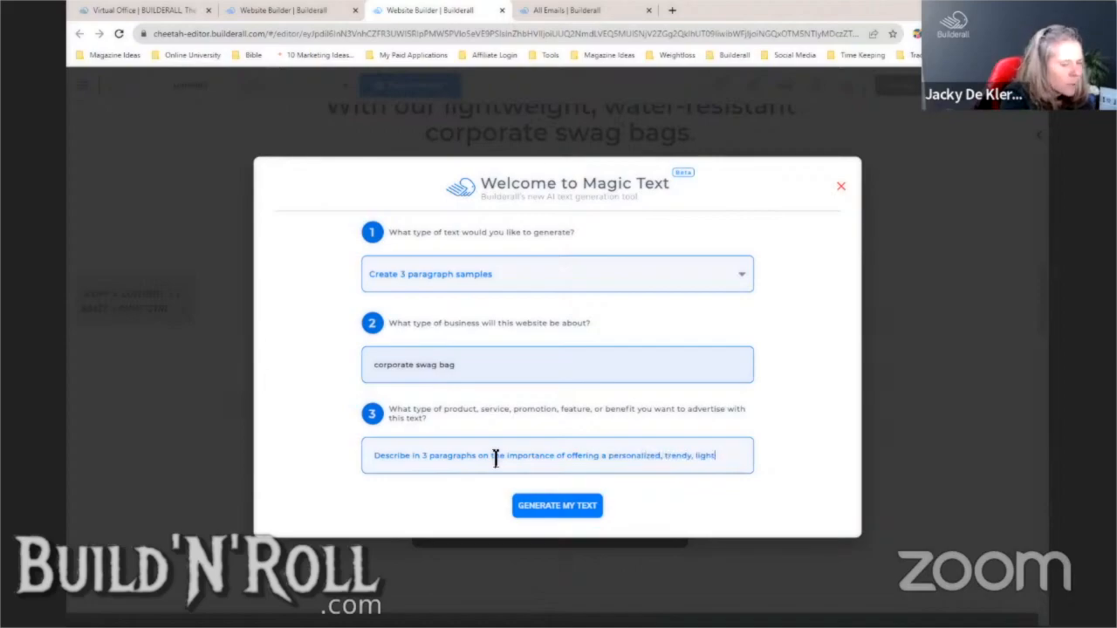
type("weight bag t")
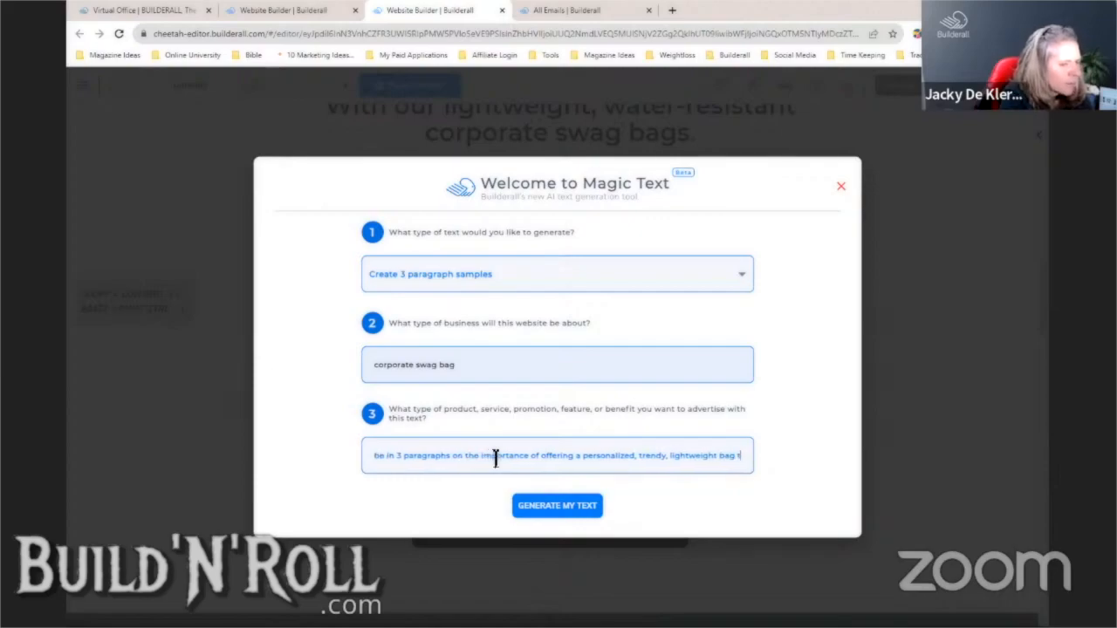
type("o your clients and")
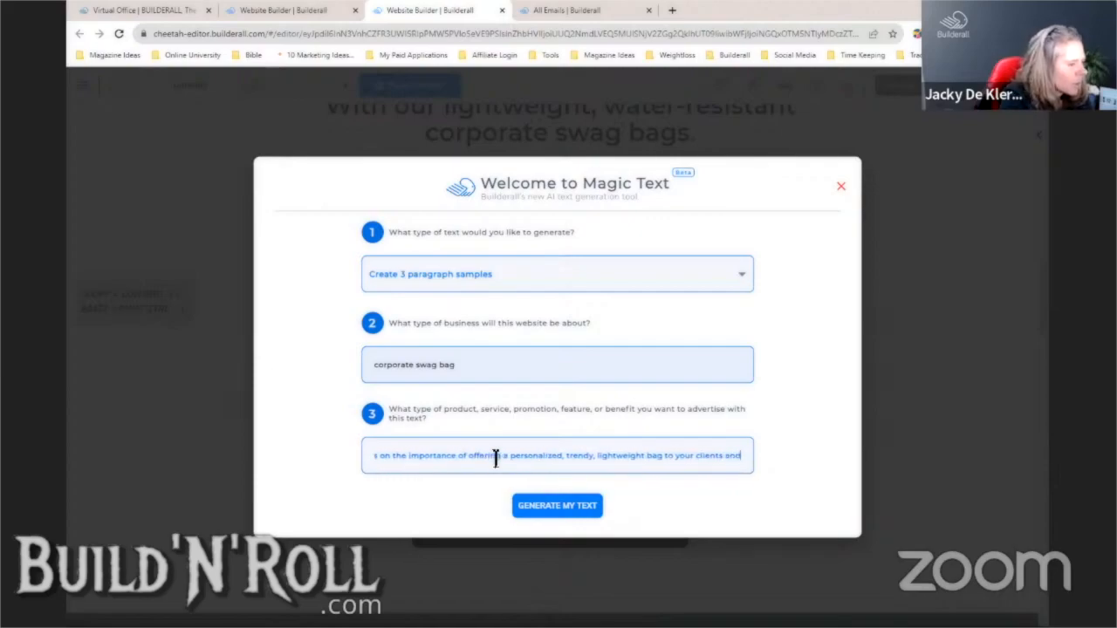
type(" staff")
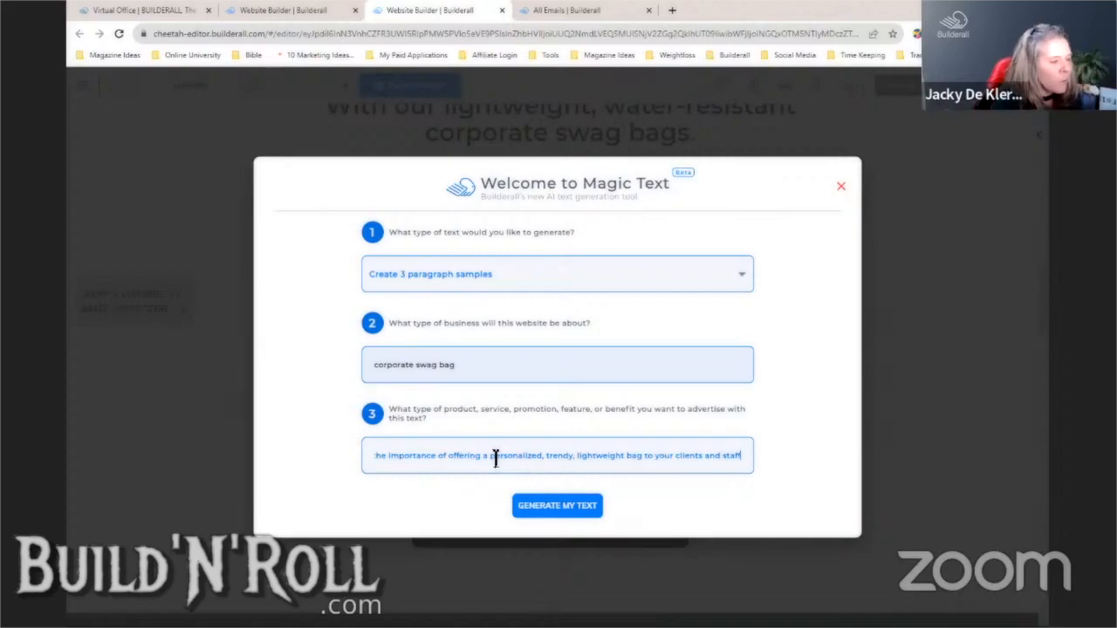
left_click(553, 517)
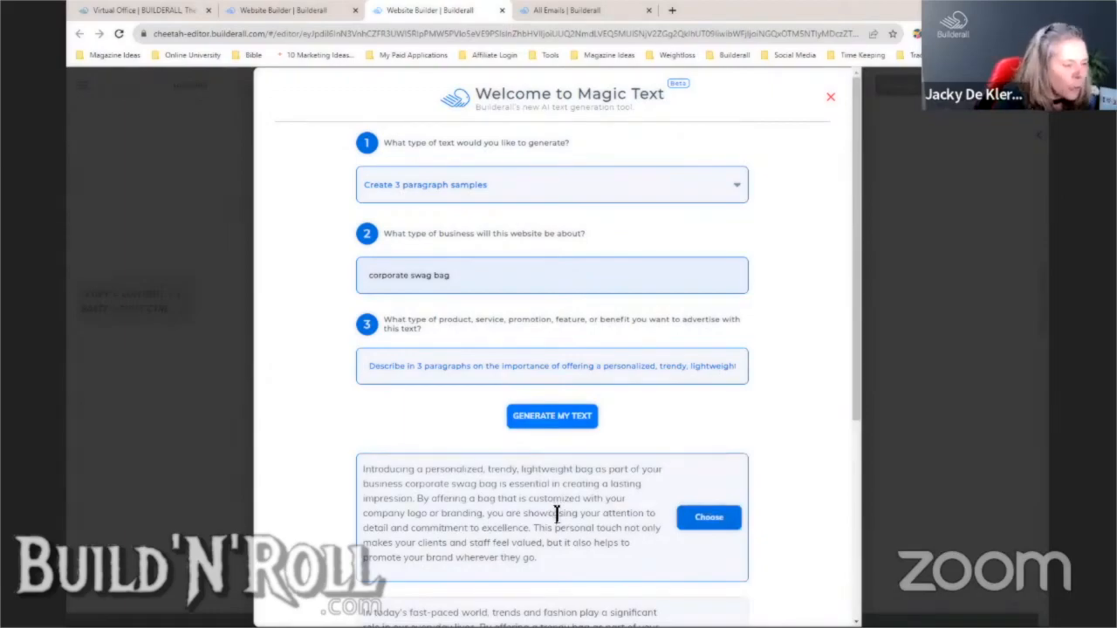
- Copy the first generated paragraph and close the Magic Text window
left_click_drag(854, 350, 860, 478)
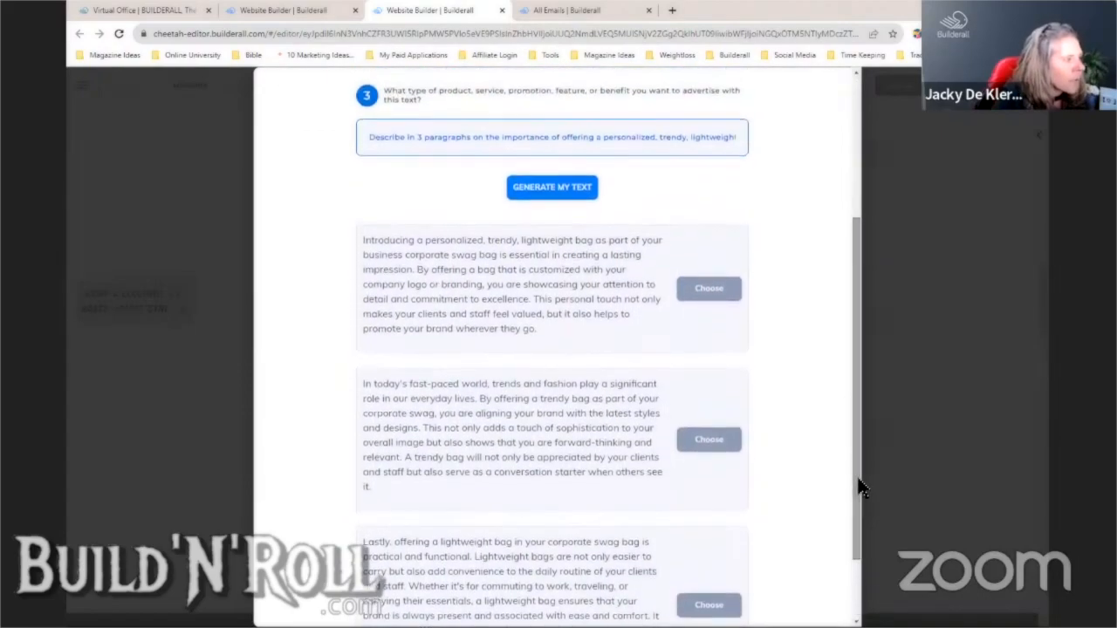
left_click_drag(551, 336, 363, 240)
key("ctrl+c")
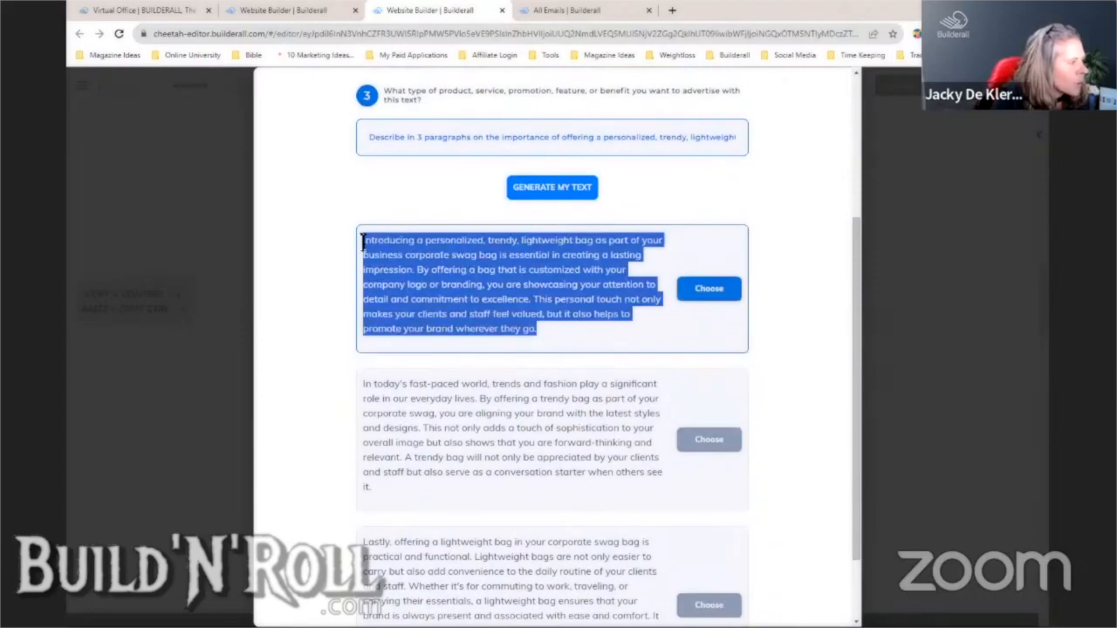
right_click(387, 250)
left_click(423, 255)
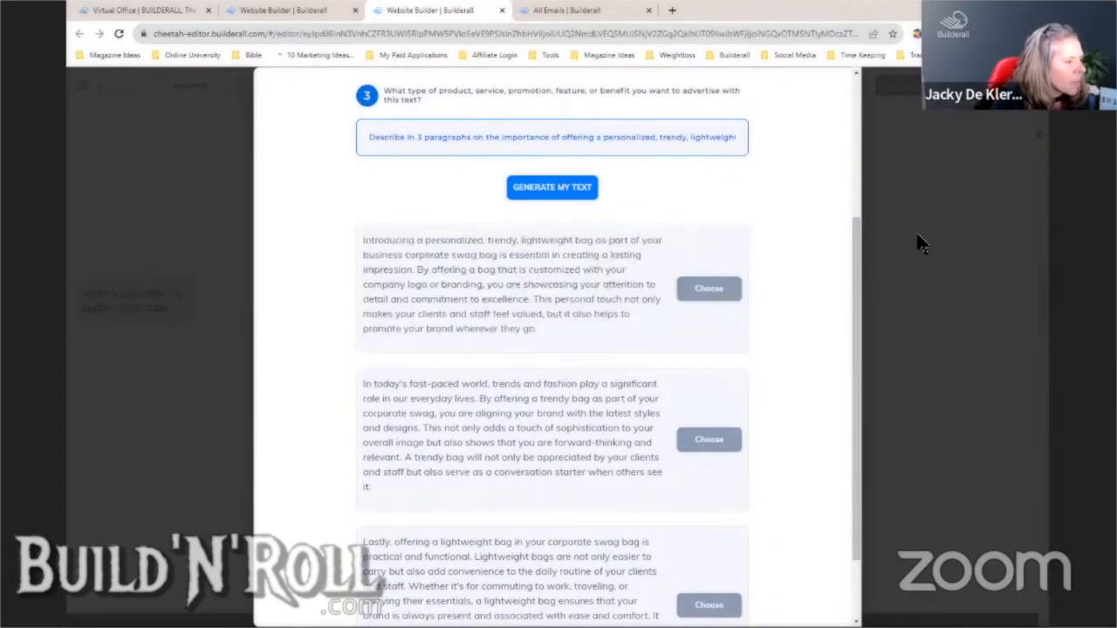
left_click(310, 306)
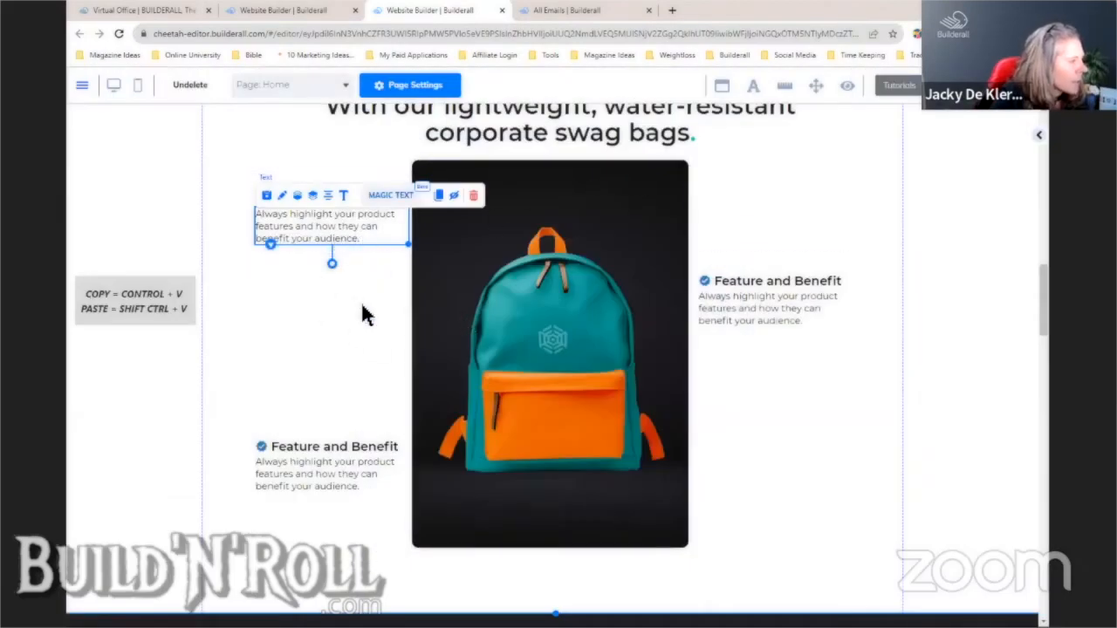
- Make the left feature box taller and replace its description with the copied AI paragraph
left_click(395, 251)
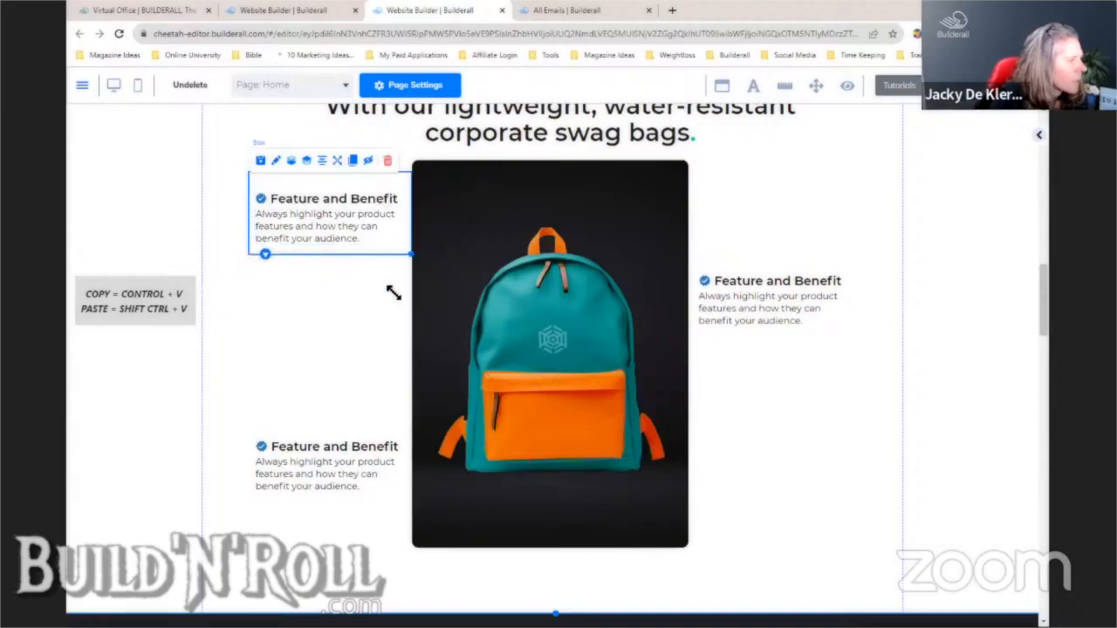
left_click_drag(397, 290, 404, 411)
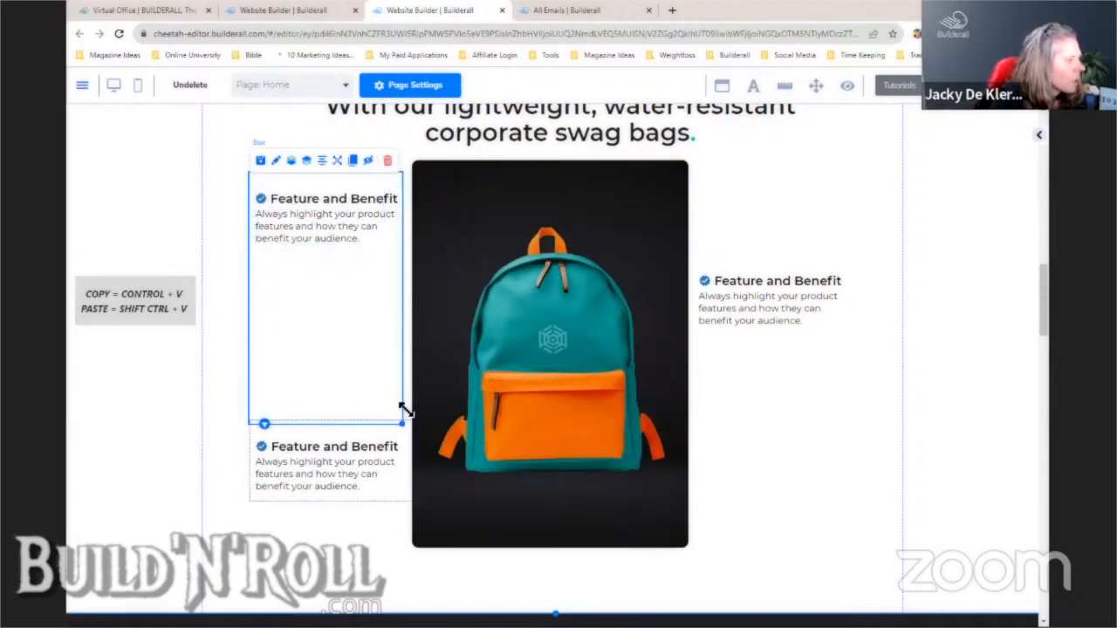
left_click(349, 232)
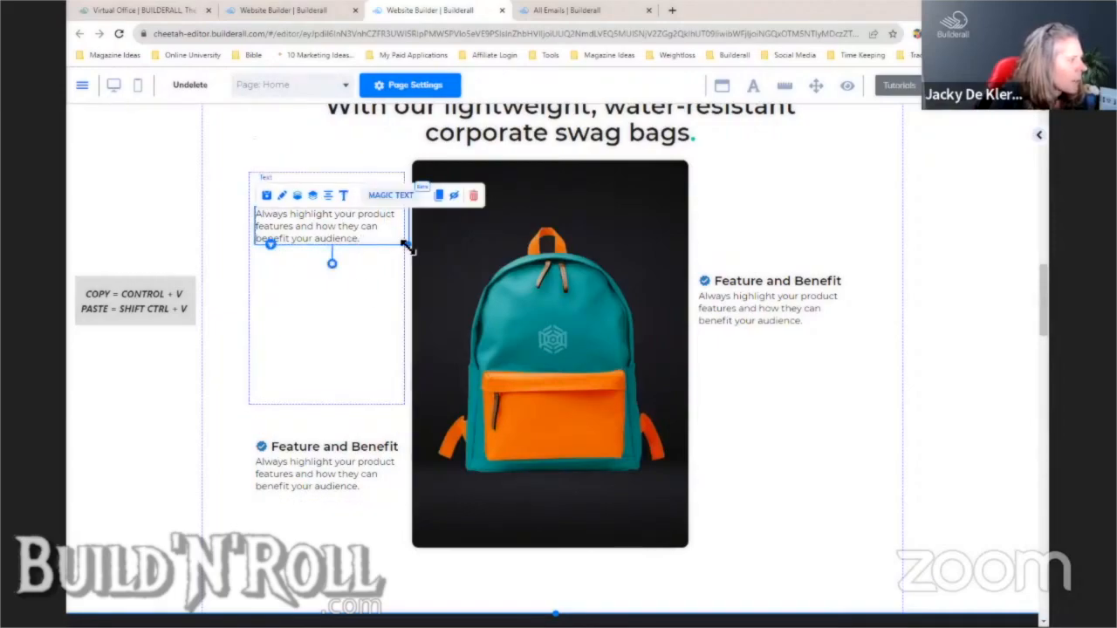
left_click(345, 199)
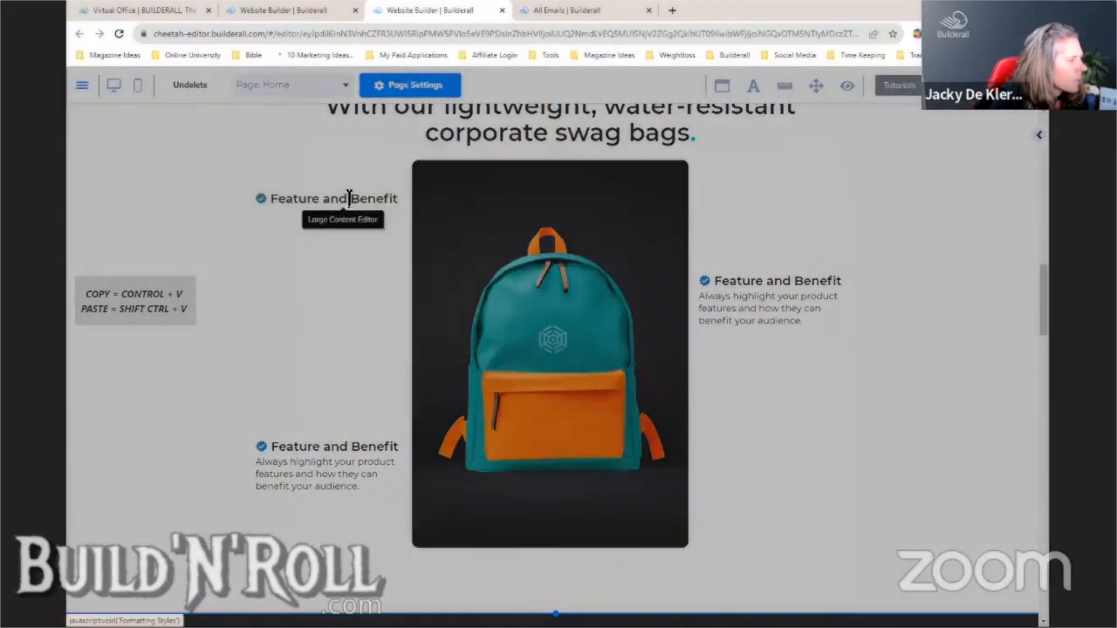
key("ctrl+a")
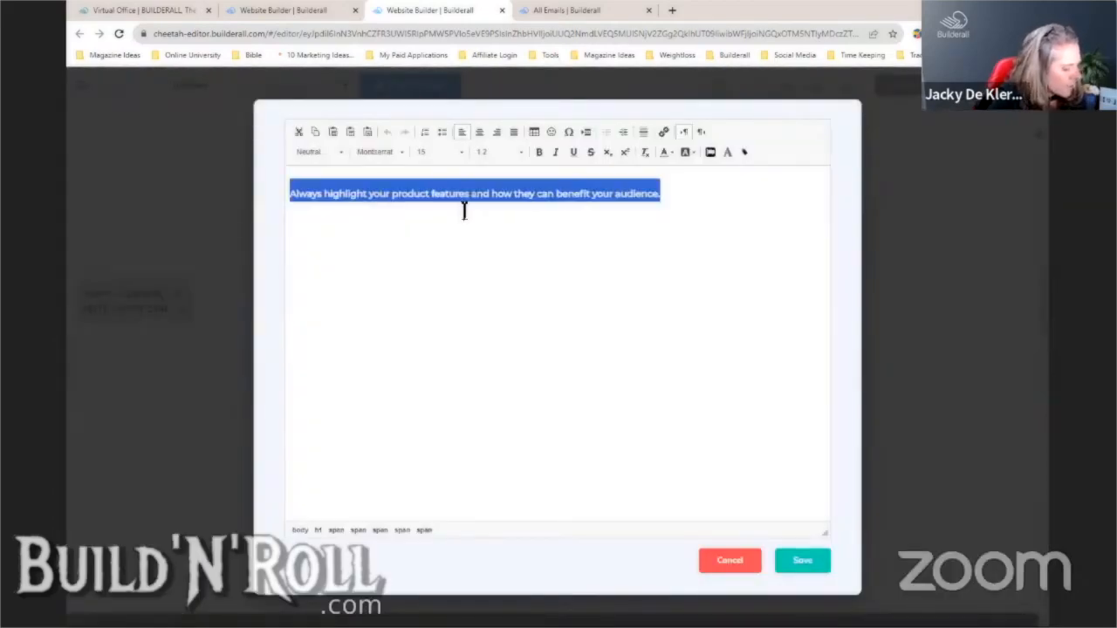
key("ctrl+v")
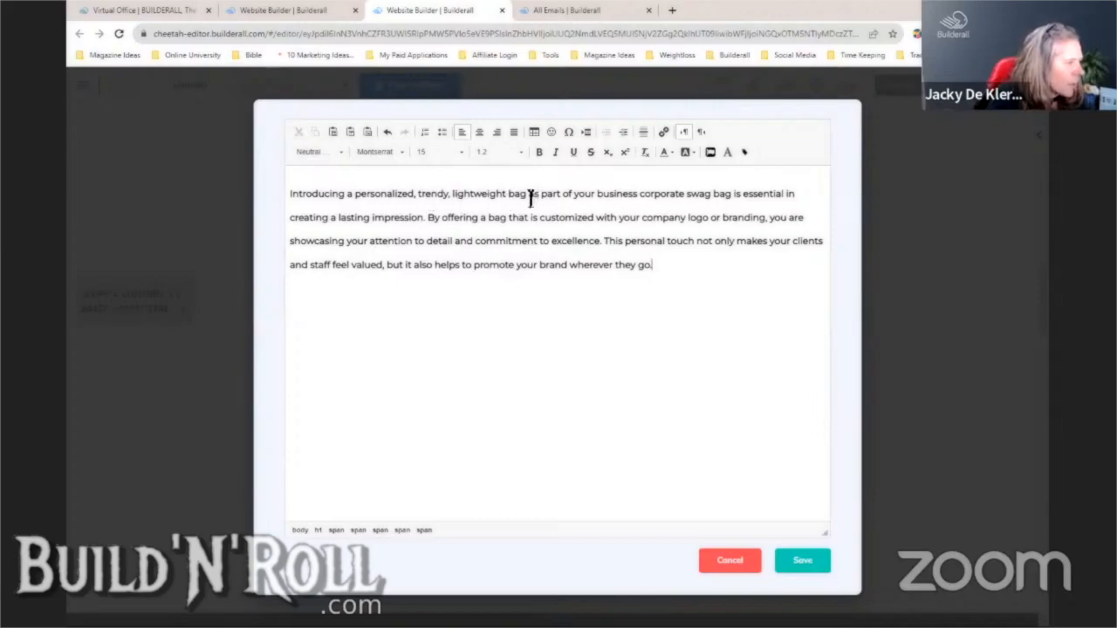
left_click(812, 563)
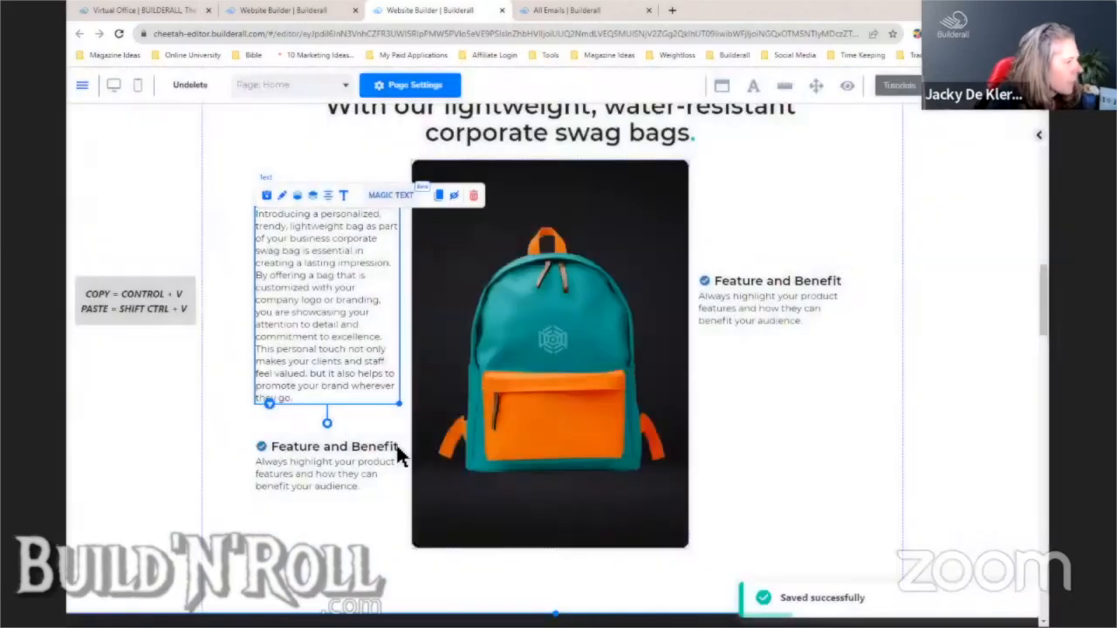
- Reselect the whole new paragraph, justify it and save
left_click(343, 198)
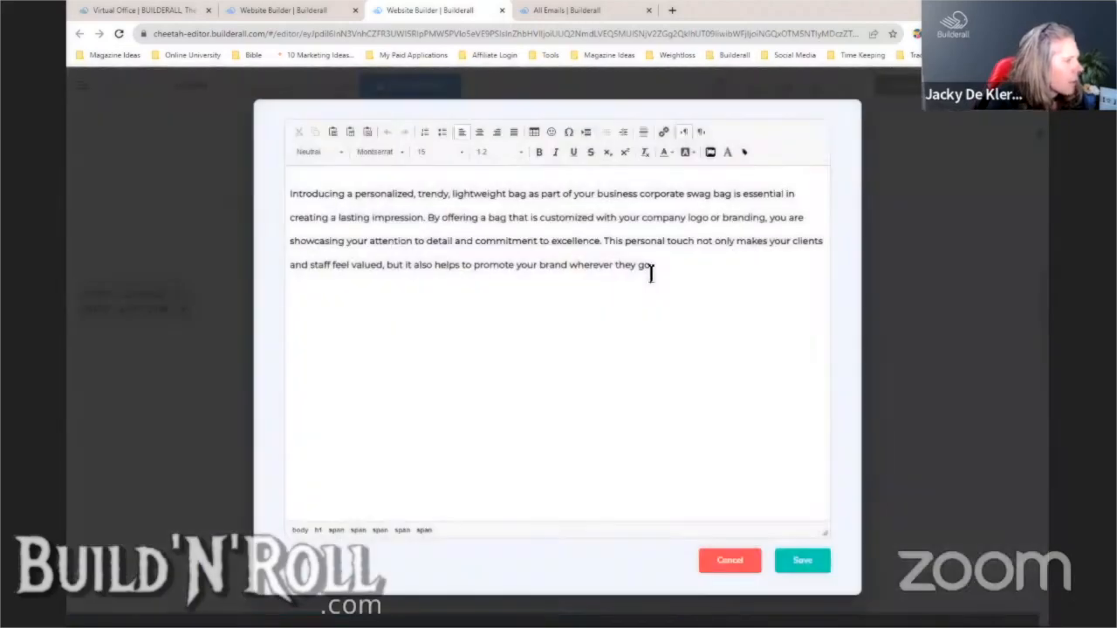
left_click_drag(651, 267, 350, 175)
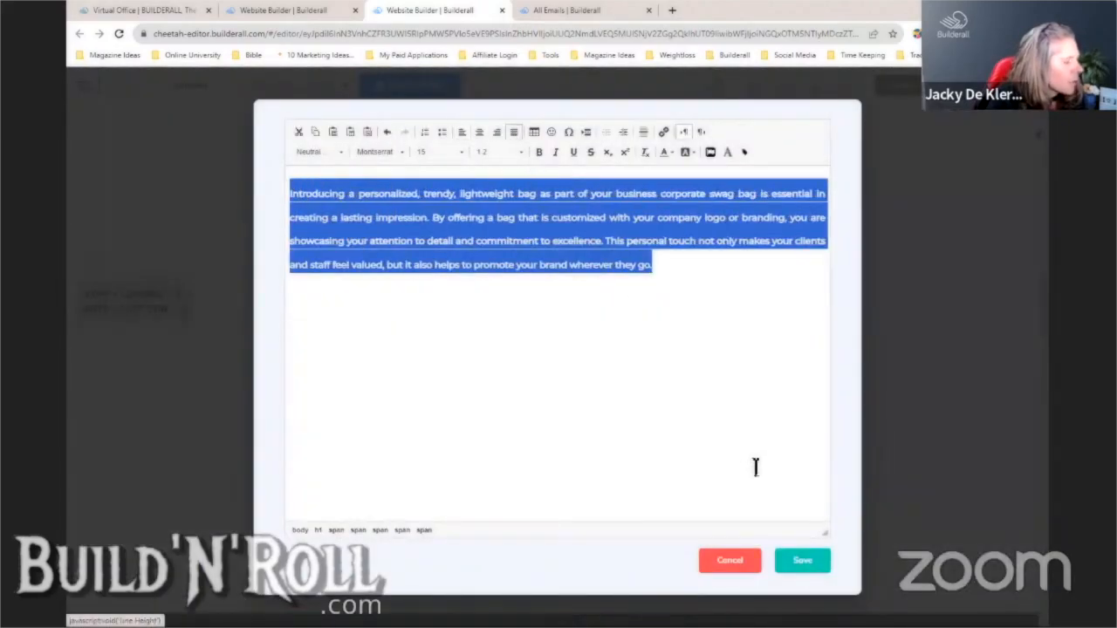
left_click(804, 561)
left_click(361, 425)
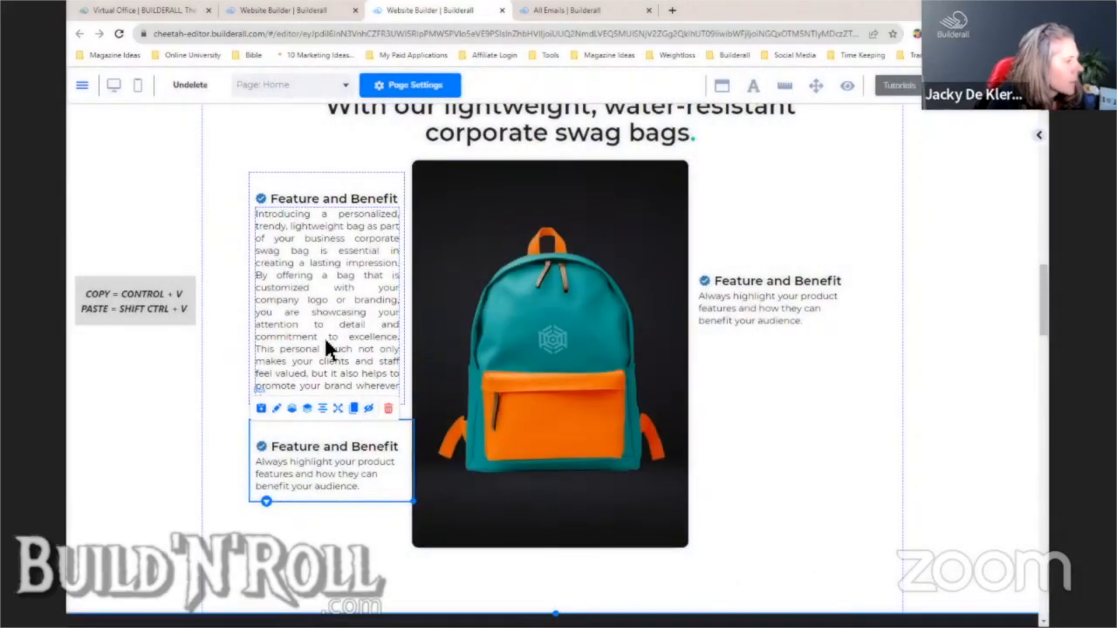
left_click(331, 204)
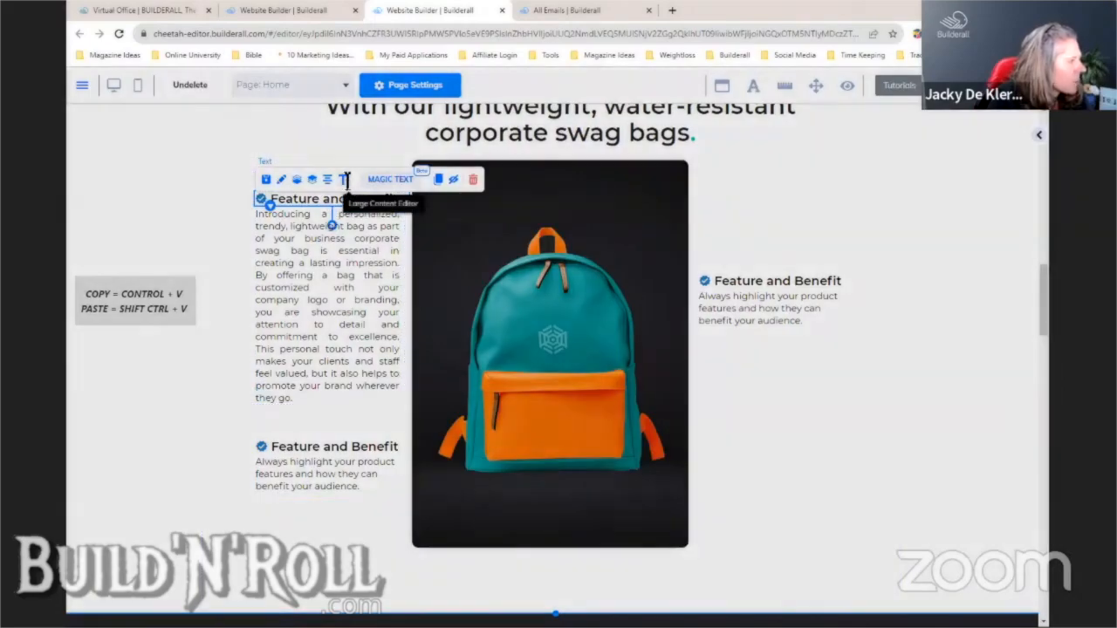
- Retitle the first feature 'Lightweight & Trendy' and enlarge its block slightly
left_click(347, 183)
left_click_drag(439, 192, 308, 197)
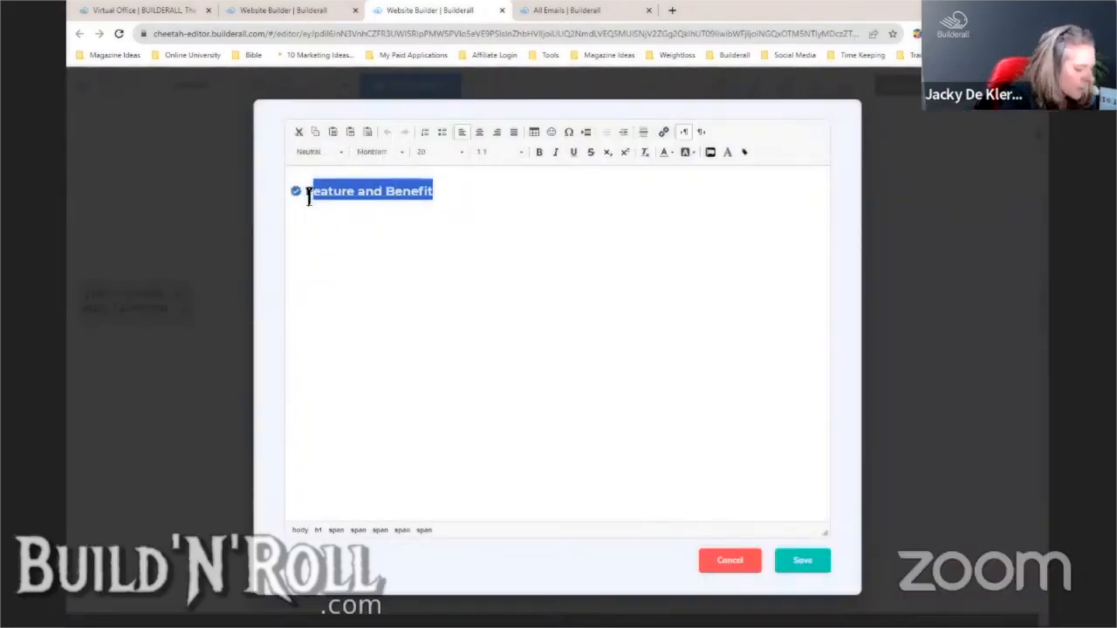
type("Lightw")
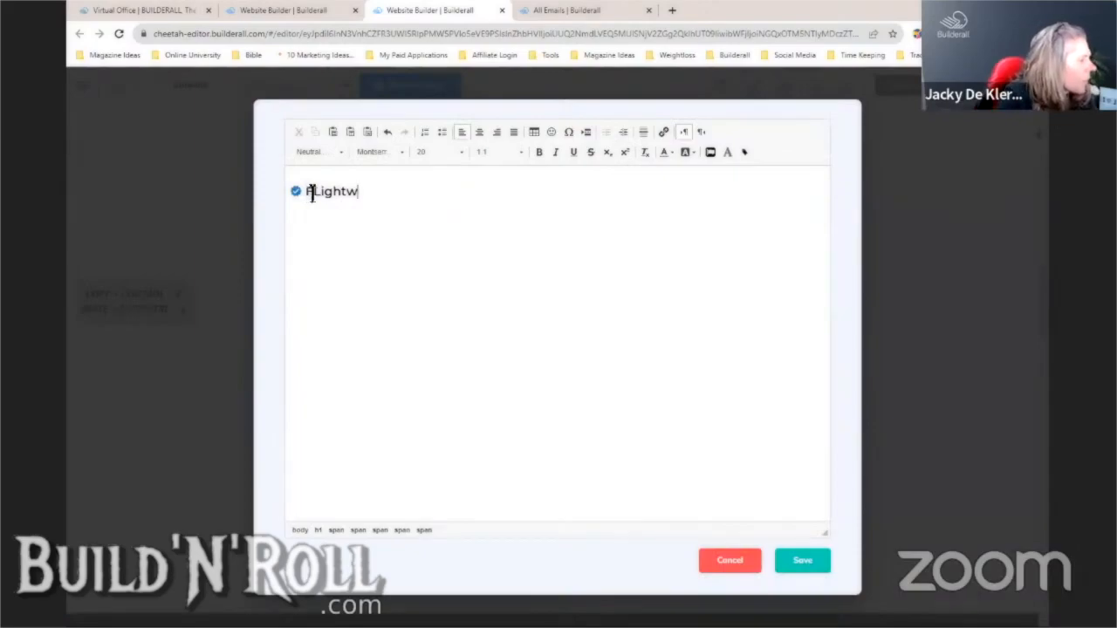
left_click(314, 195)
key("BackSpace")
left_click(371, 196)
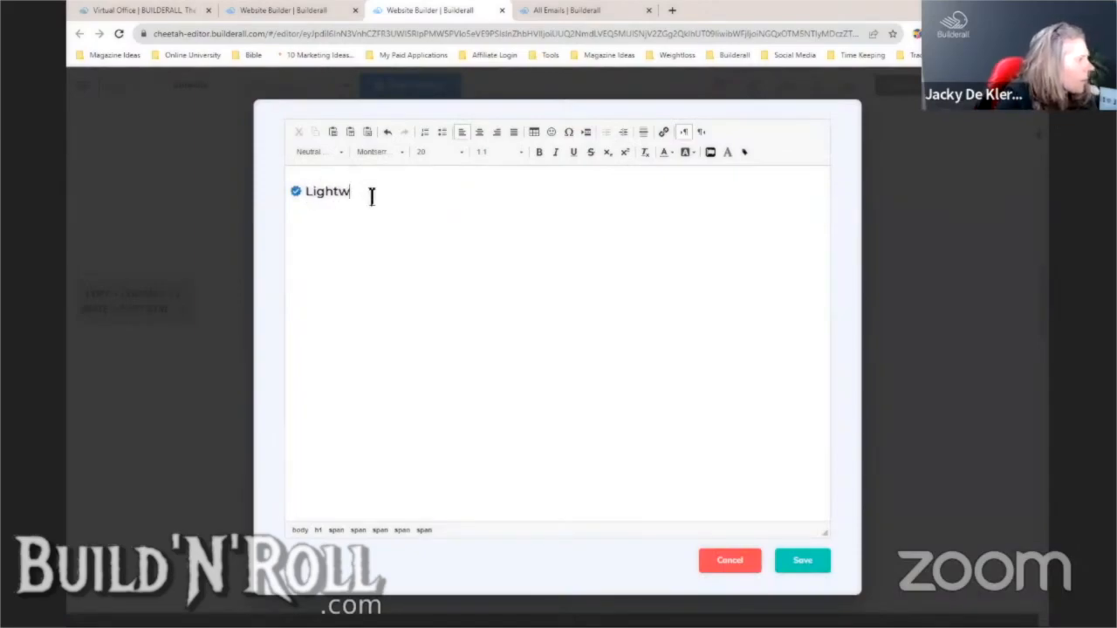
type("eight & Trendy")
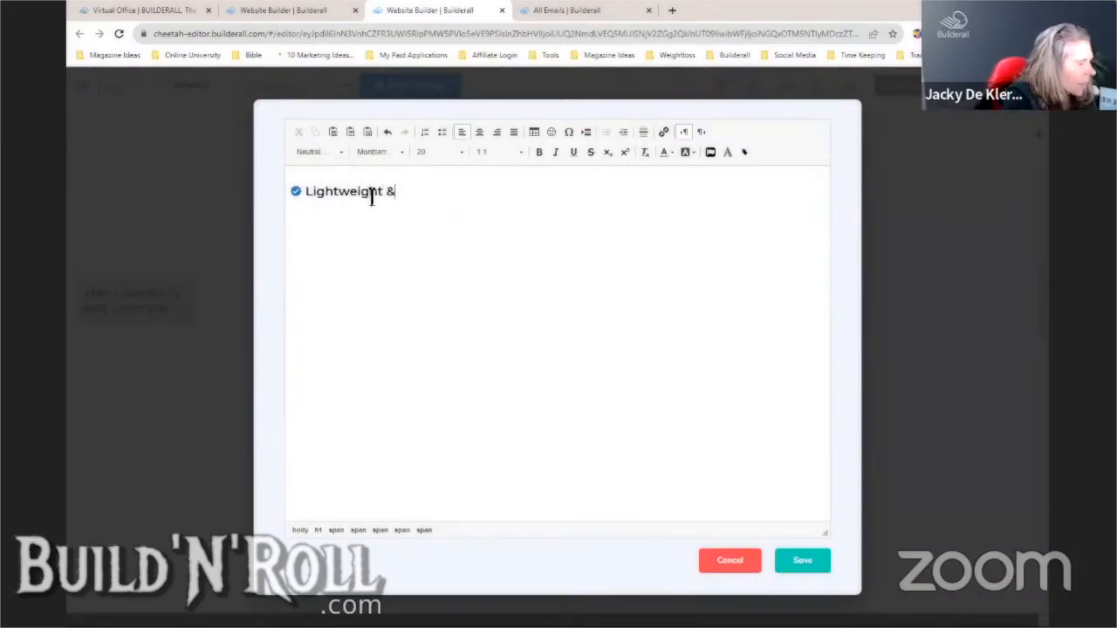
left_click(805, 563)
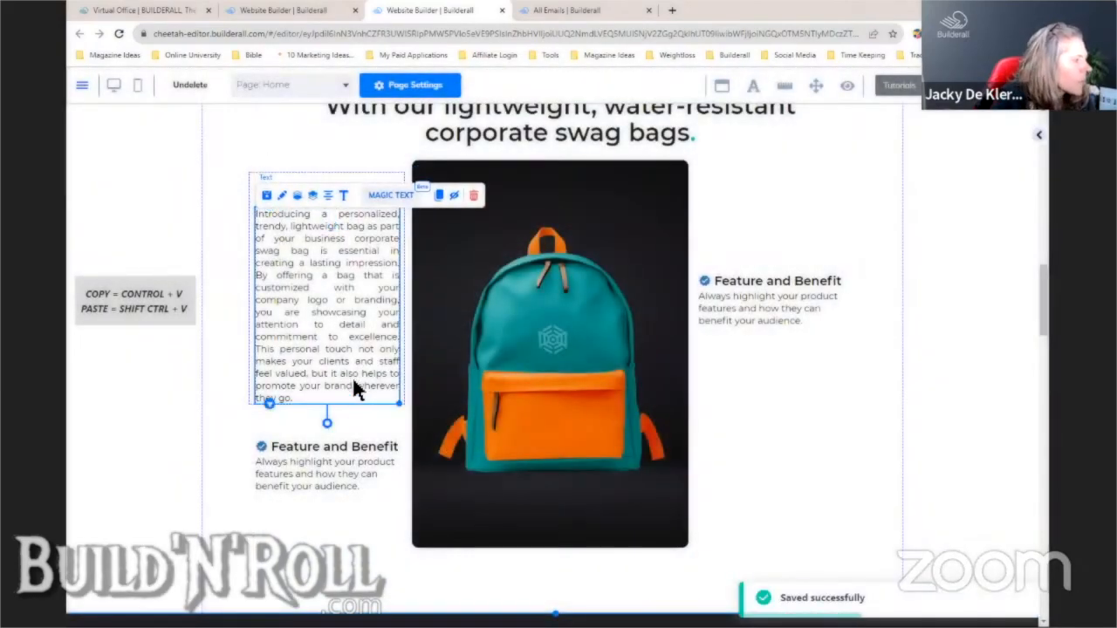
left_click(405, 403)
mouse_move(405, 405)
left_mouse_down()
mouse_move(400, 430)
mouse_move(410, 417)
left_mouse_up()
- Move the lower Feature and Benefit block further down the page
left_click_drag(395, 495, 389, 536)
left_click(399, 402)
left_click(412, 422)
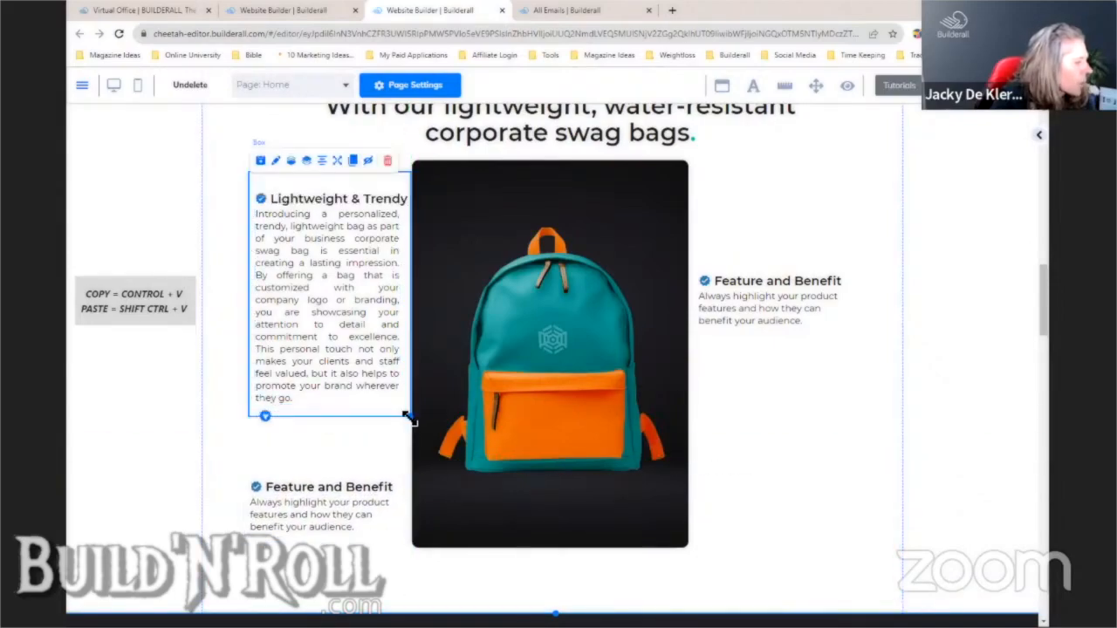
left_click_drag(344, 360, 350, 368)
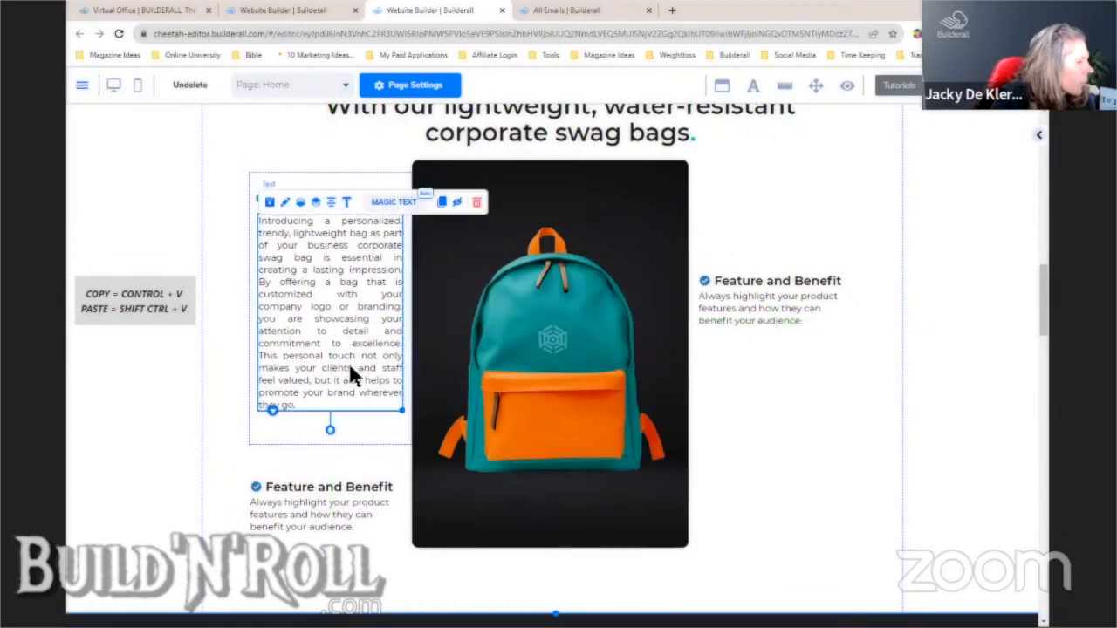
- Break the description before 'This personal touch' and 'By offering' into three paragraphs
double_click(295, 367)
left_click(262, 355)
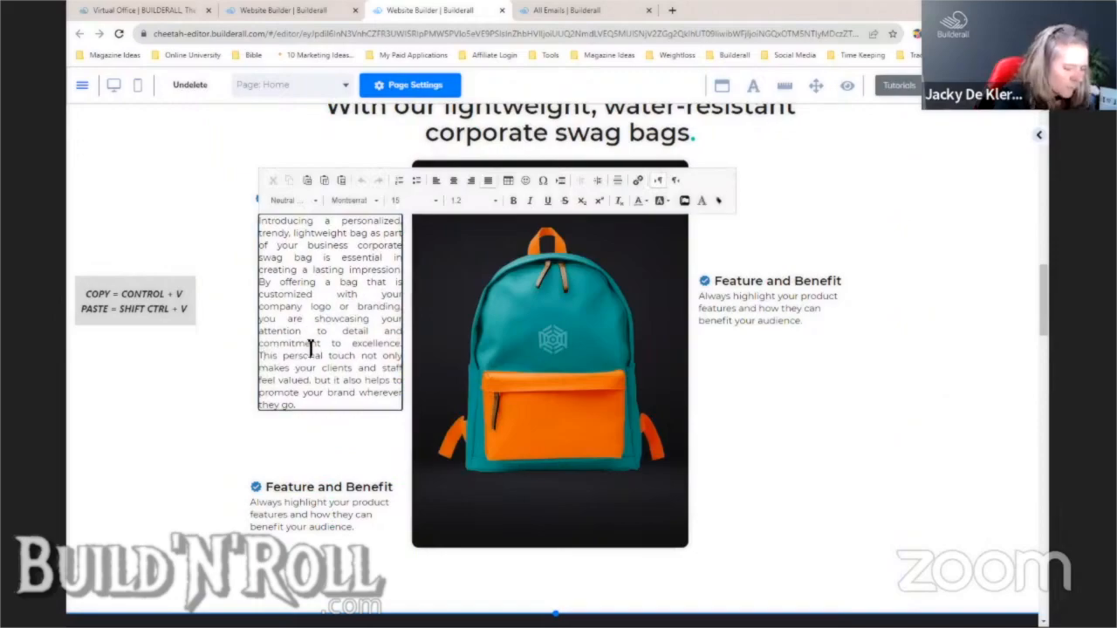
key("Return")
key("Return")
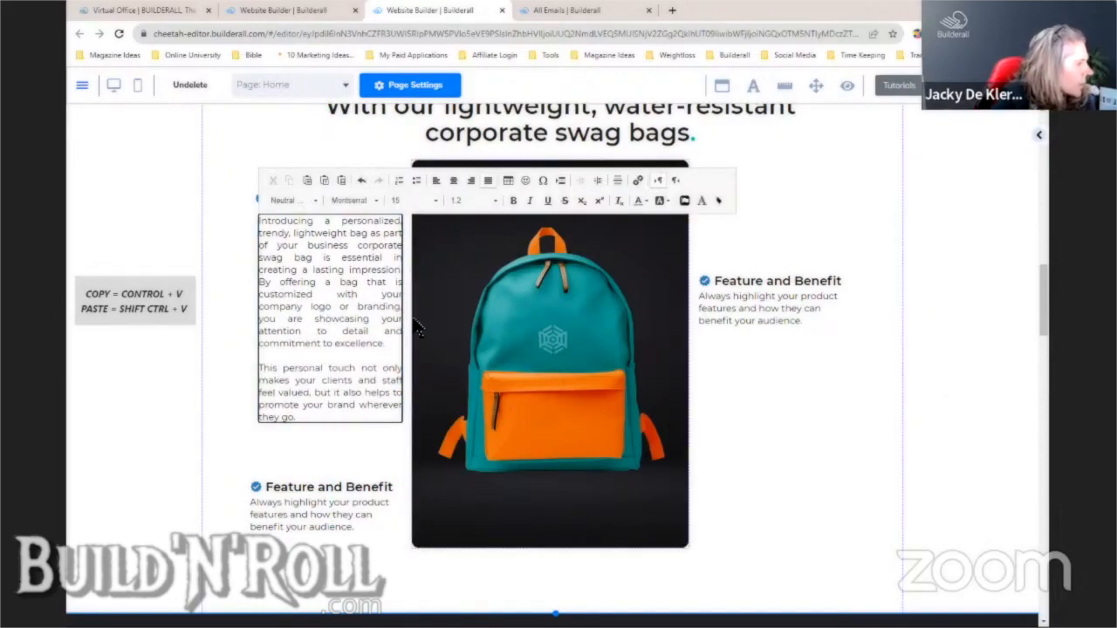
left_click(275, 286)
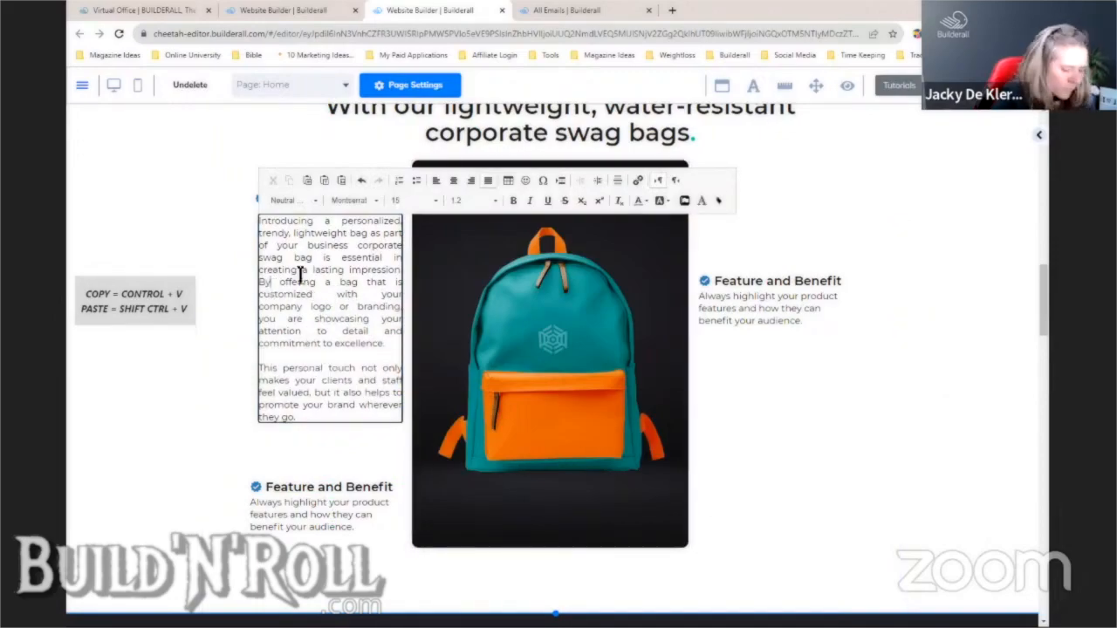
key("Left")
key("Left")
key("Return")
key("Return")
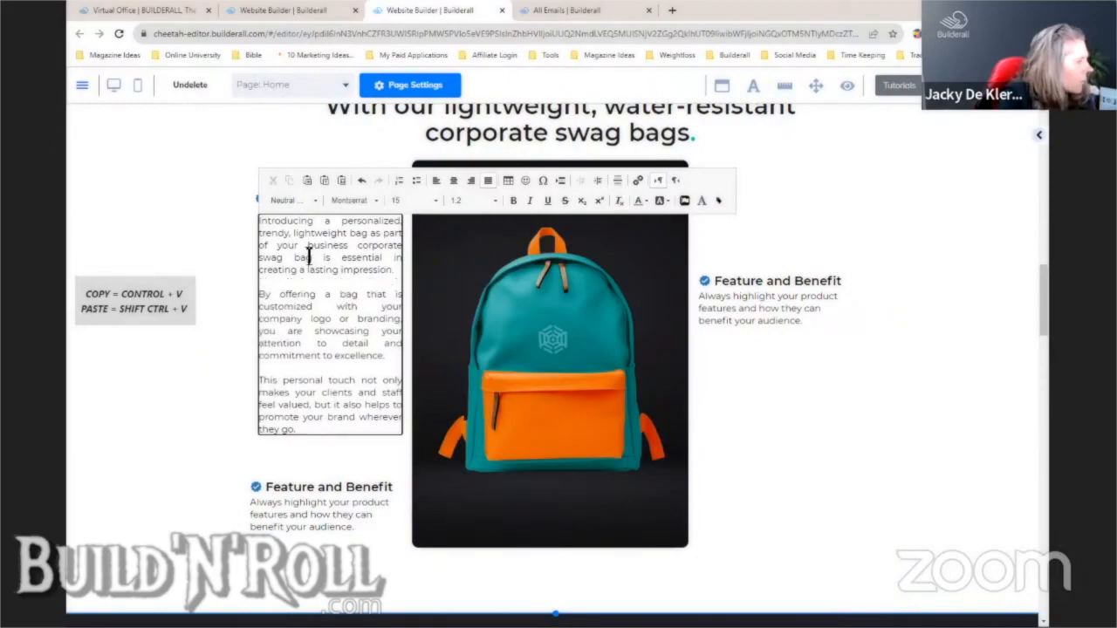
left_click(164, 325)
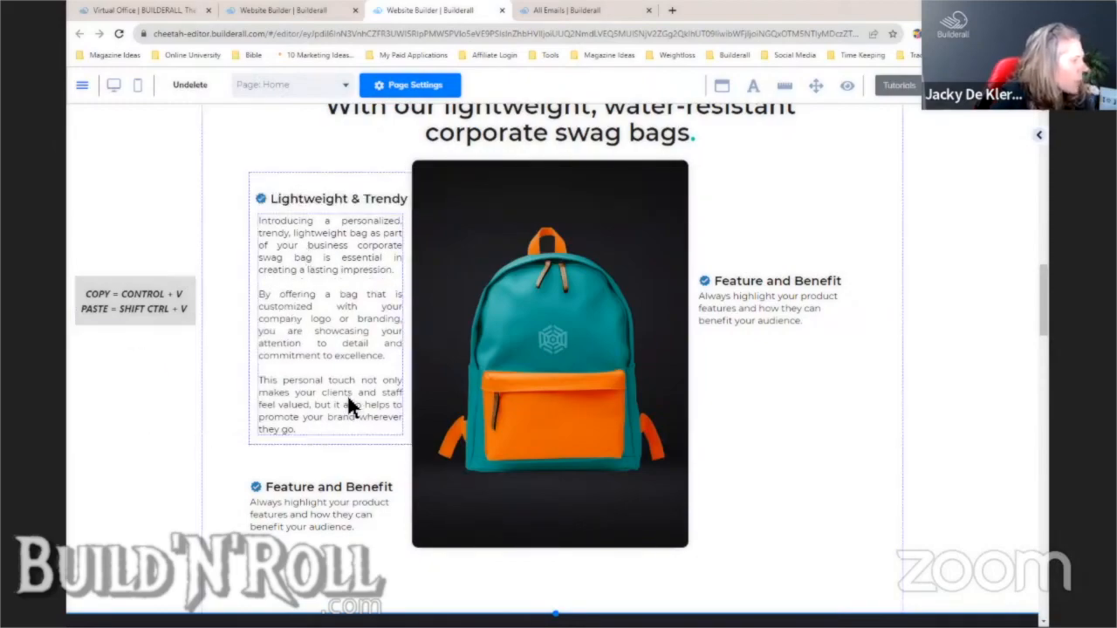
left_click_drag(358, 439, 350, 441)
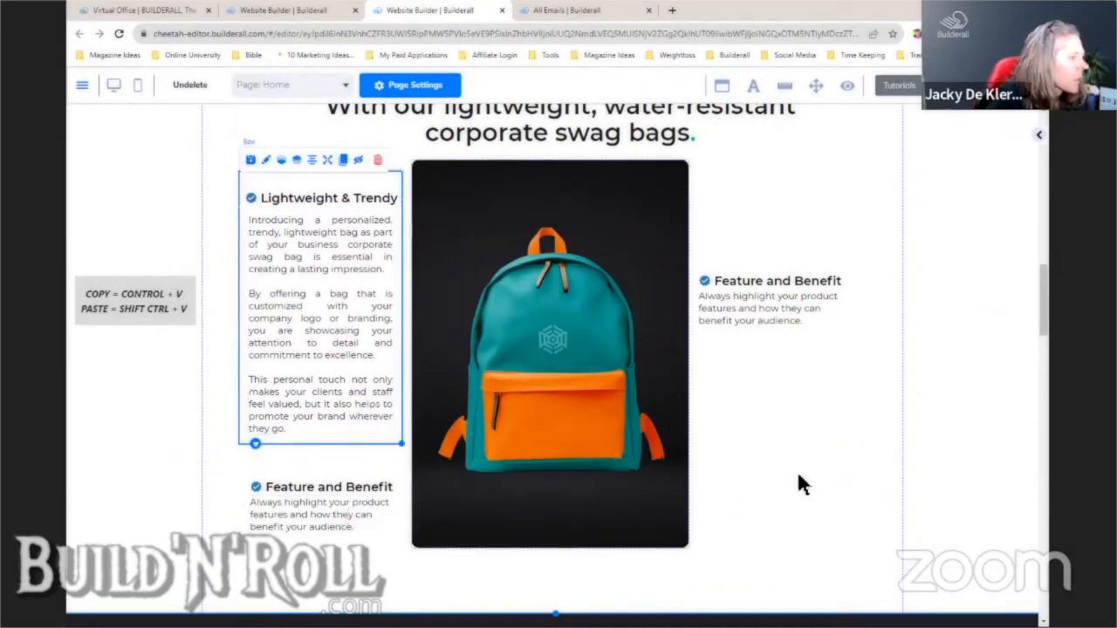
- Open Magic Text for the right feature's description
left_click(758, 312)
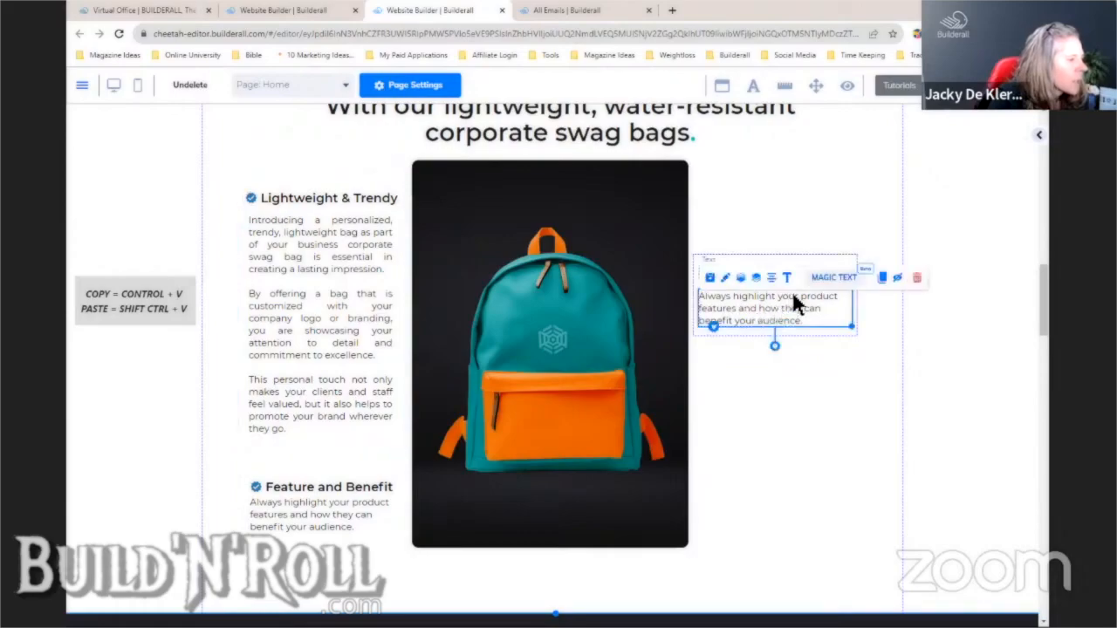
left_click(833, 278)
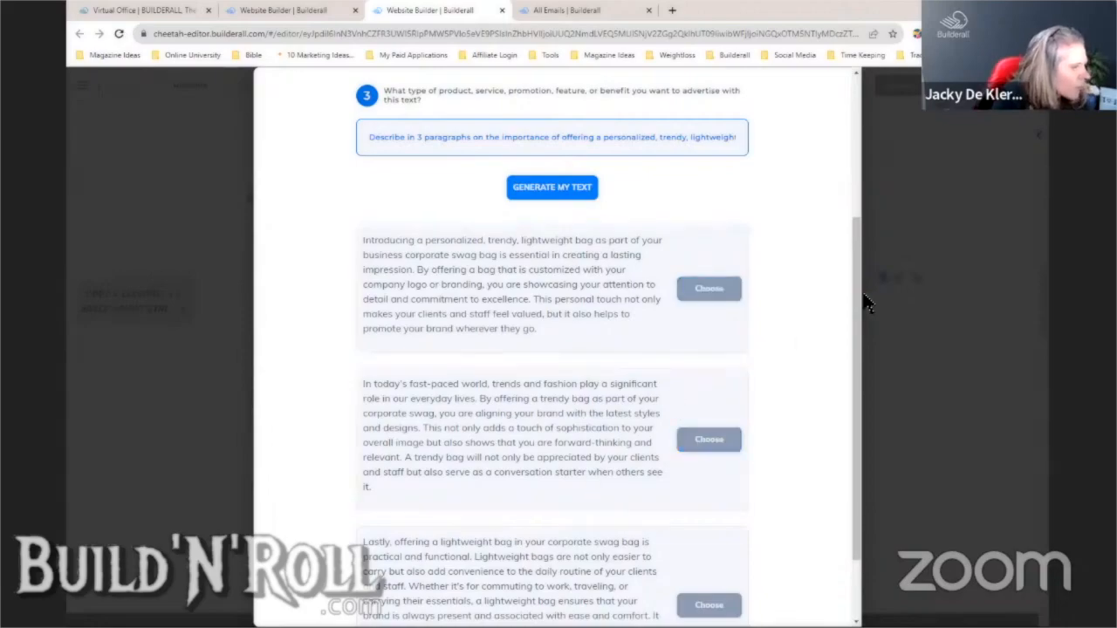
scroll(858, 314, "down", 1)
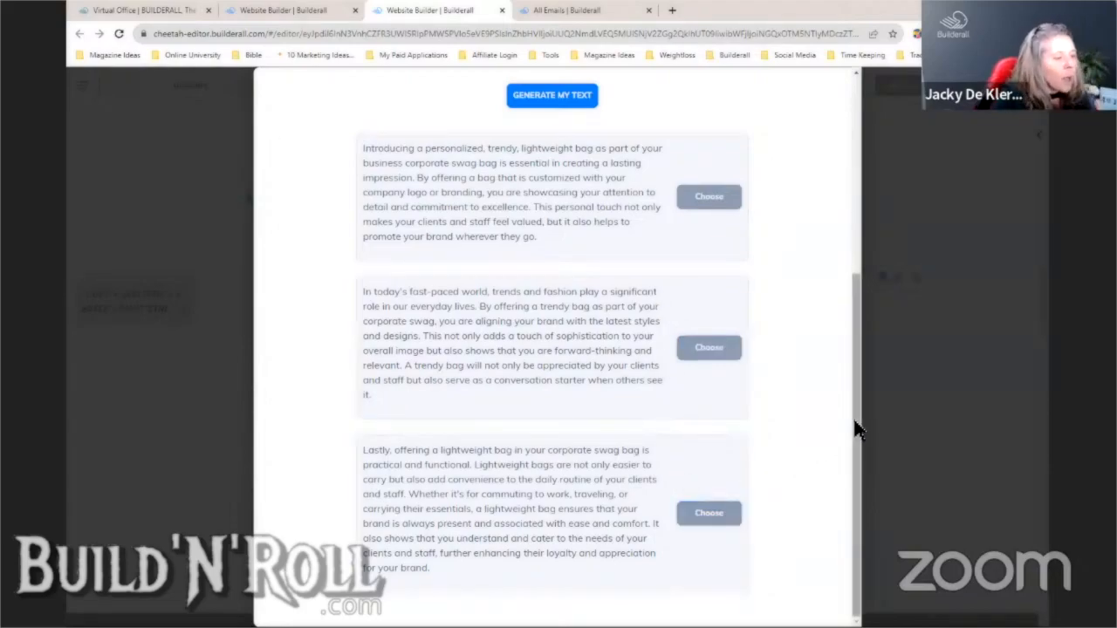
left_click_drag(852, 414, 843, 287)
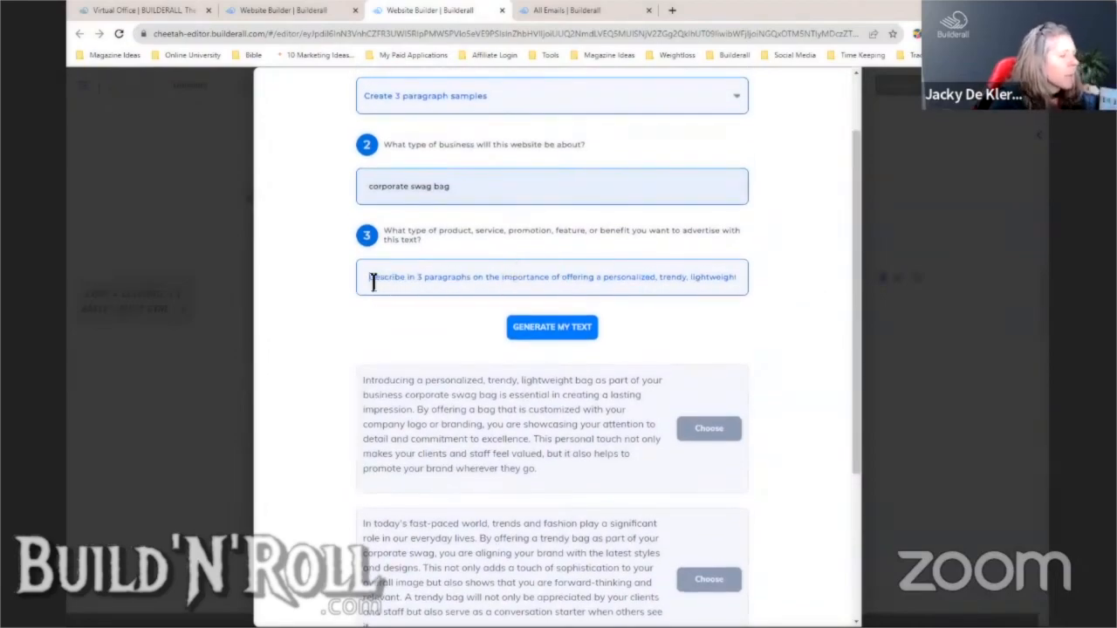
- Generate samples for the prompt 'Description on waterproof bags for corporate use'
left_click_drag(372, 281, 774, 301)
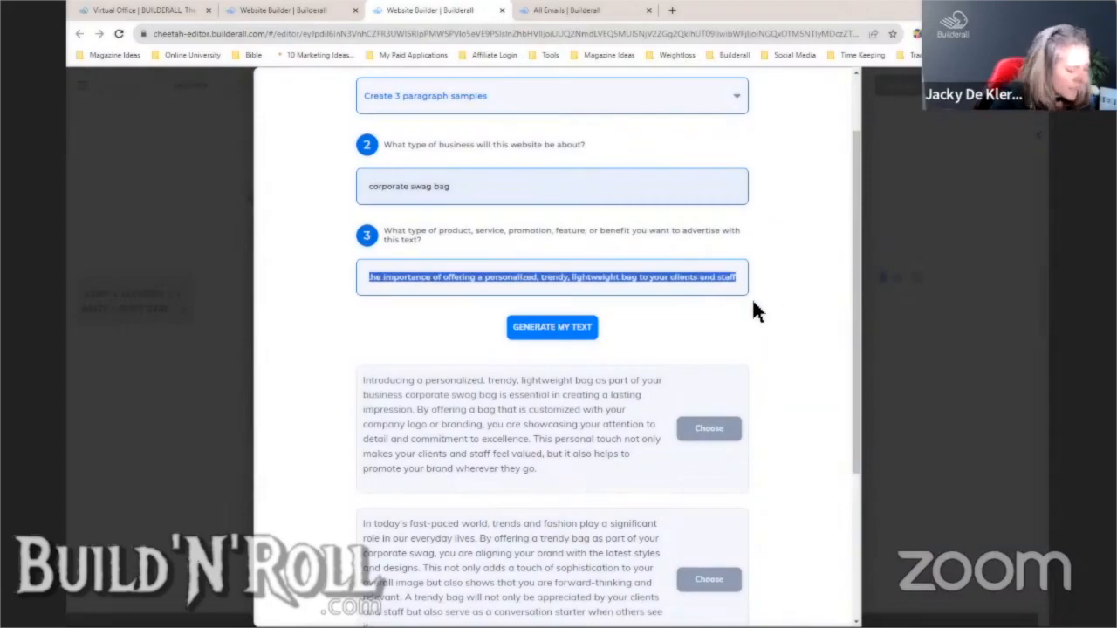
type("Water")
key("BackSpace")
key("BackSpace")
key("BackSpace")
key("BackSpace")
key("BackSpace")
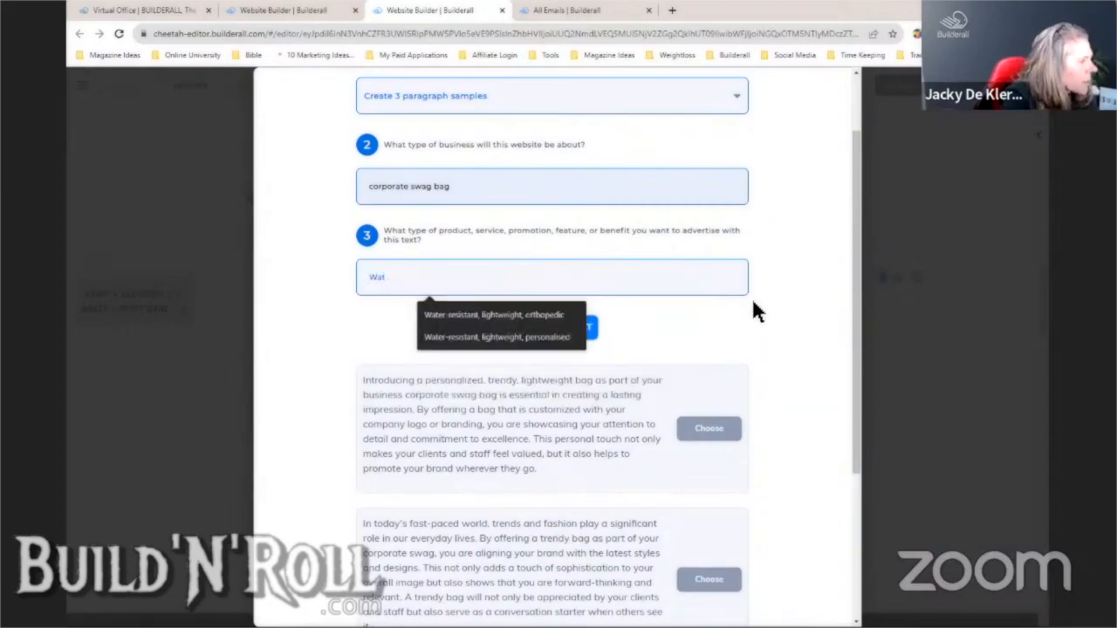
type("Description on")
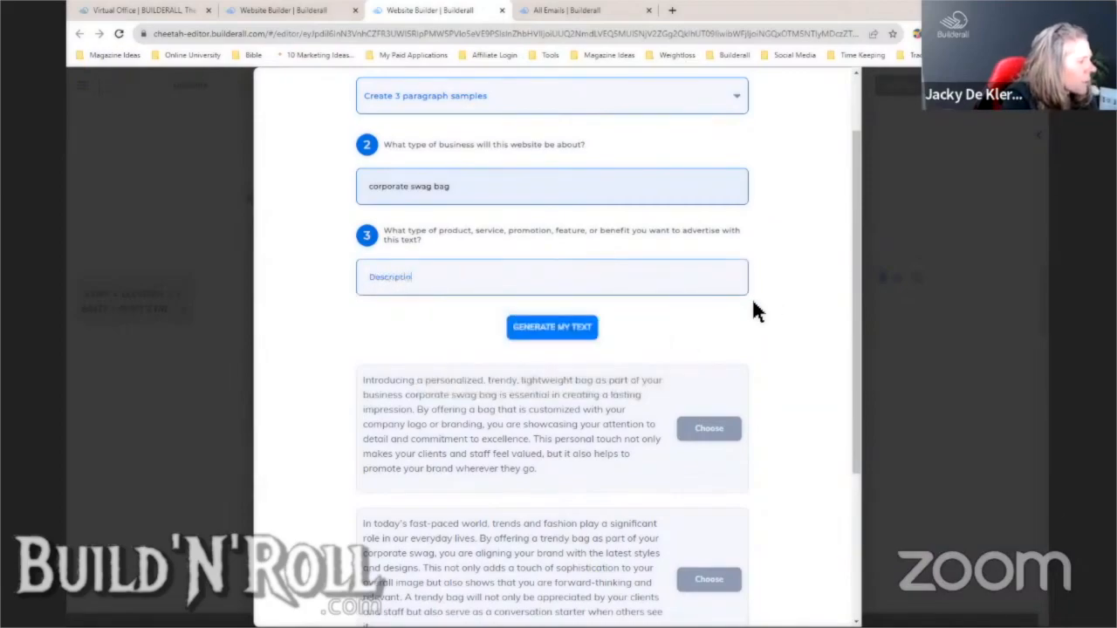
type(" waterproof bagg")
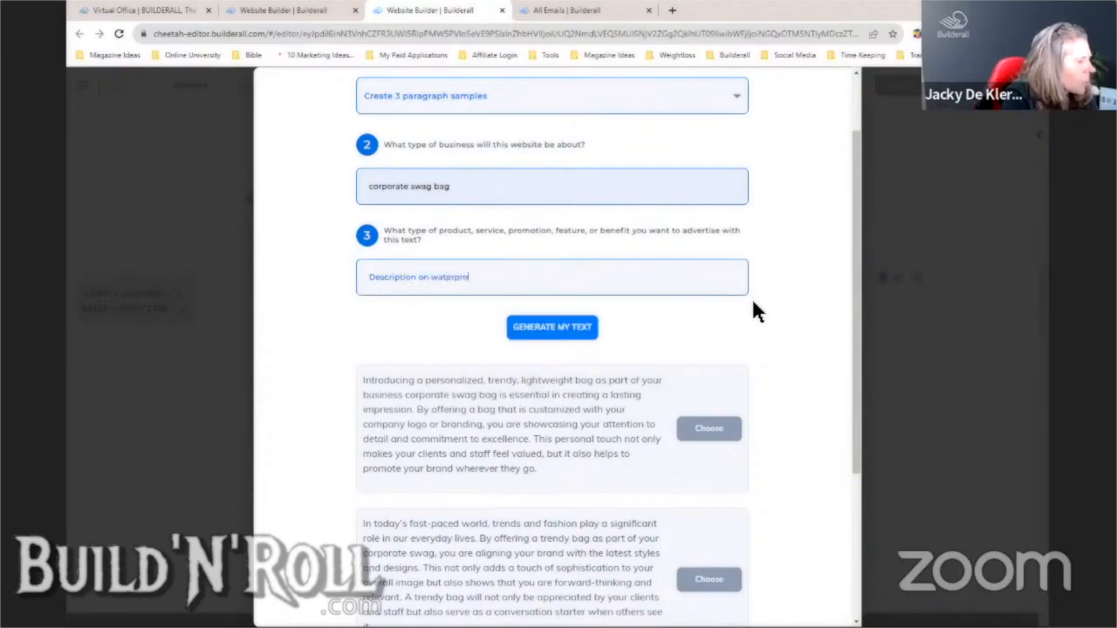
key("BackSpace")
key("BackSpace")
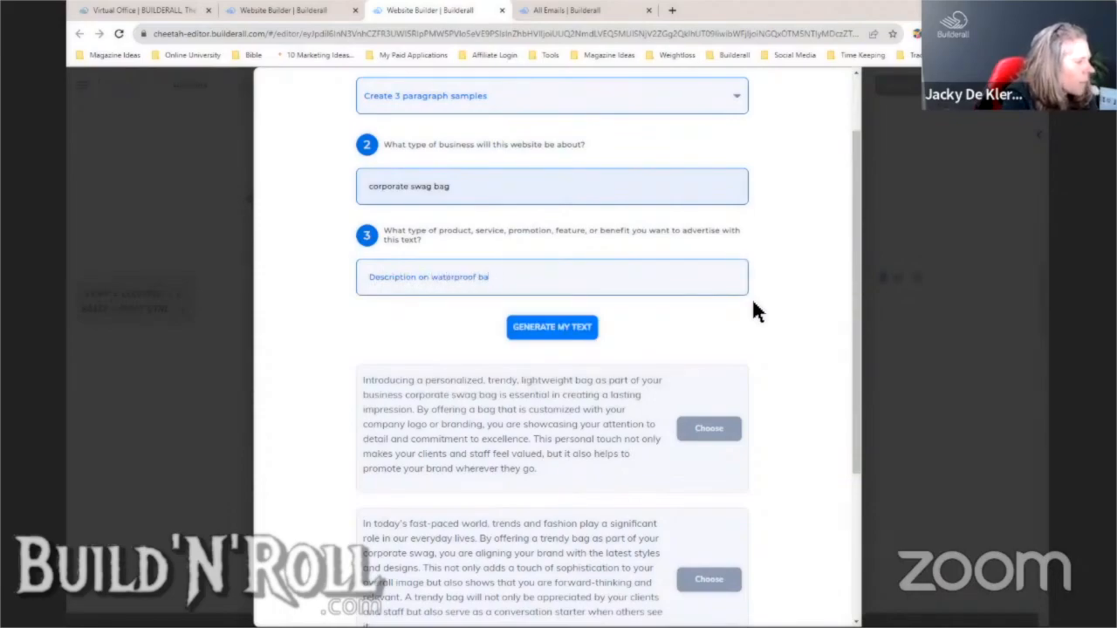
type("gs for corporate use")
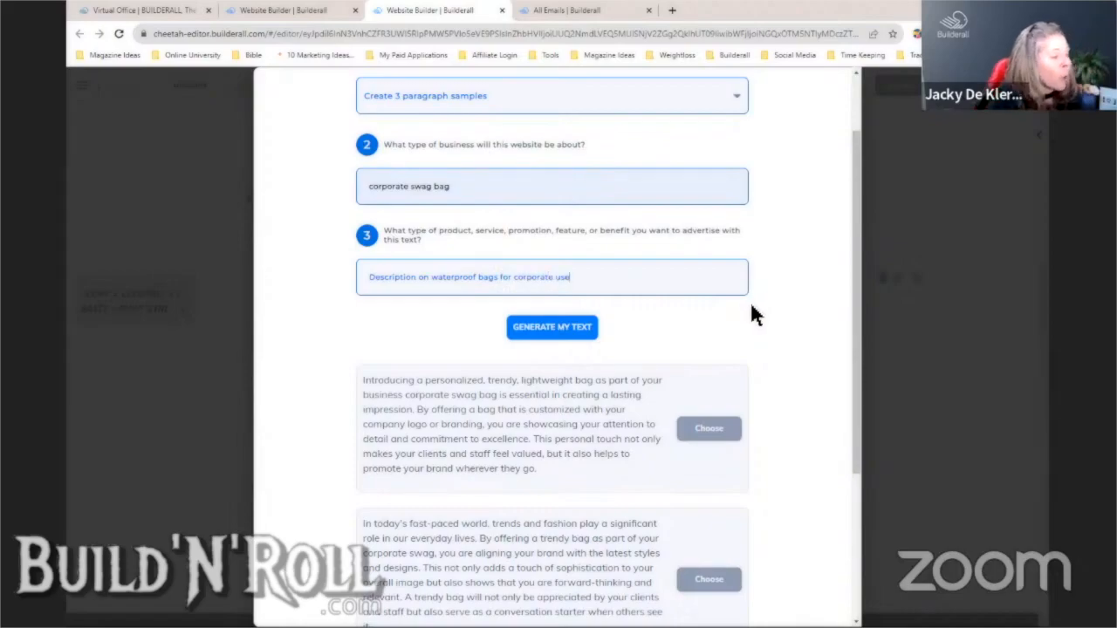
left_click(572, 328)
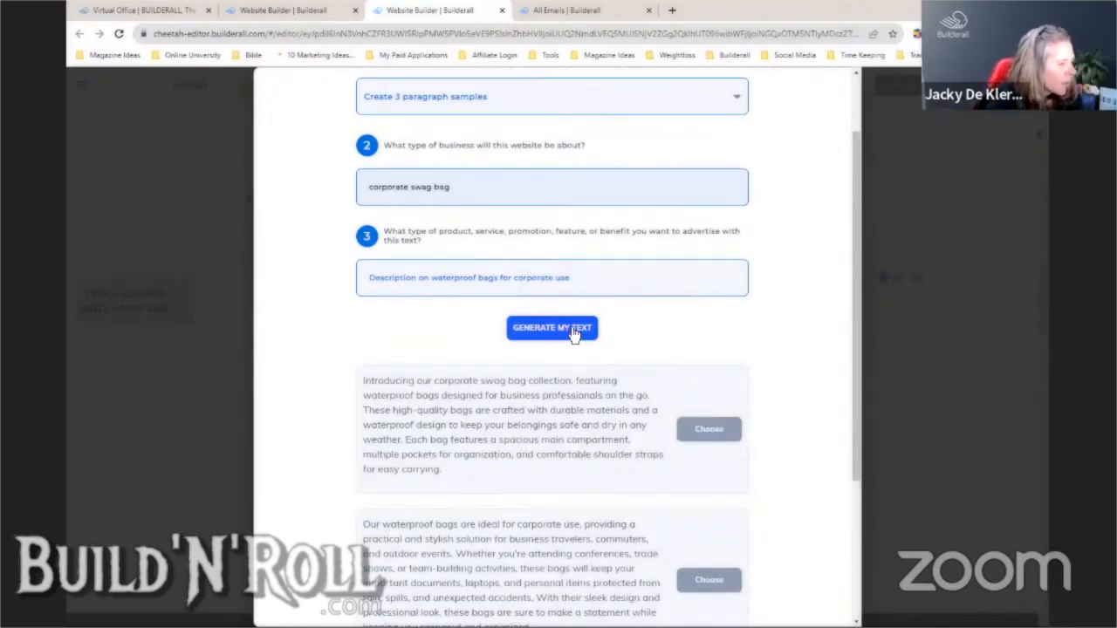
- Copy the first sample paragraph and close the Magic Text generator
left_click_drag(487, 490, 362, 381)
key("ctrl+c")
right_click(400, 398)
left_click(434, 411)
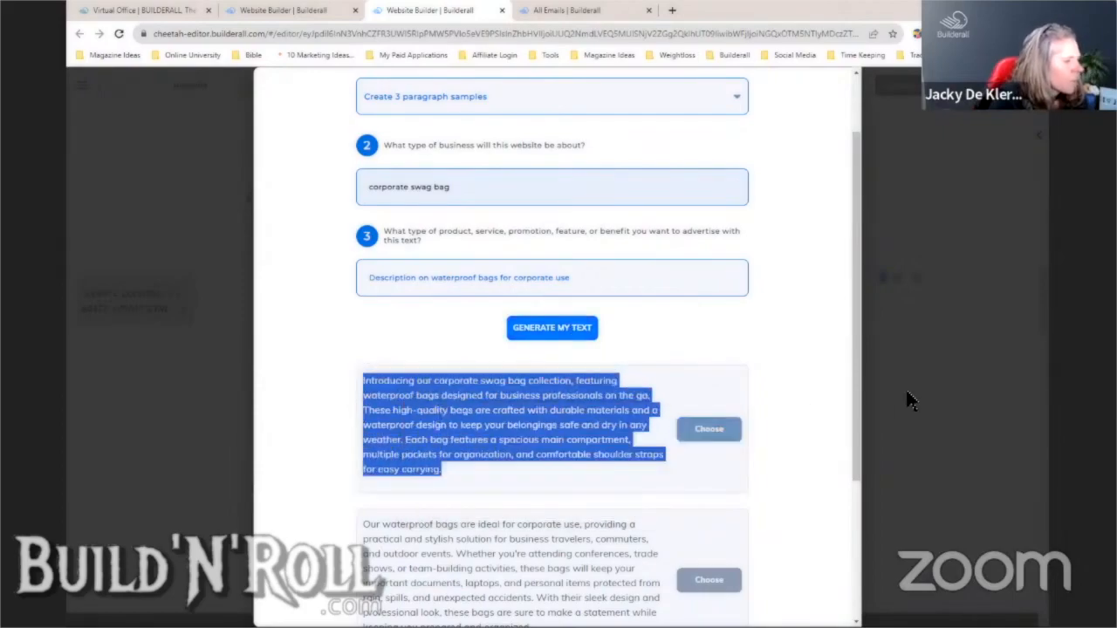
left_click(908, 387)
- Stretch the right feature box taller and paste the waterproof-bag paragraph as its description
left_click(815, 347)
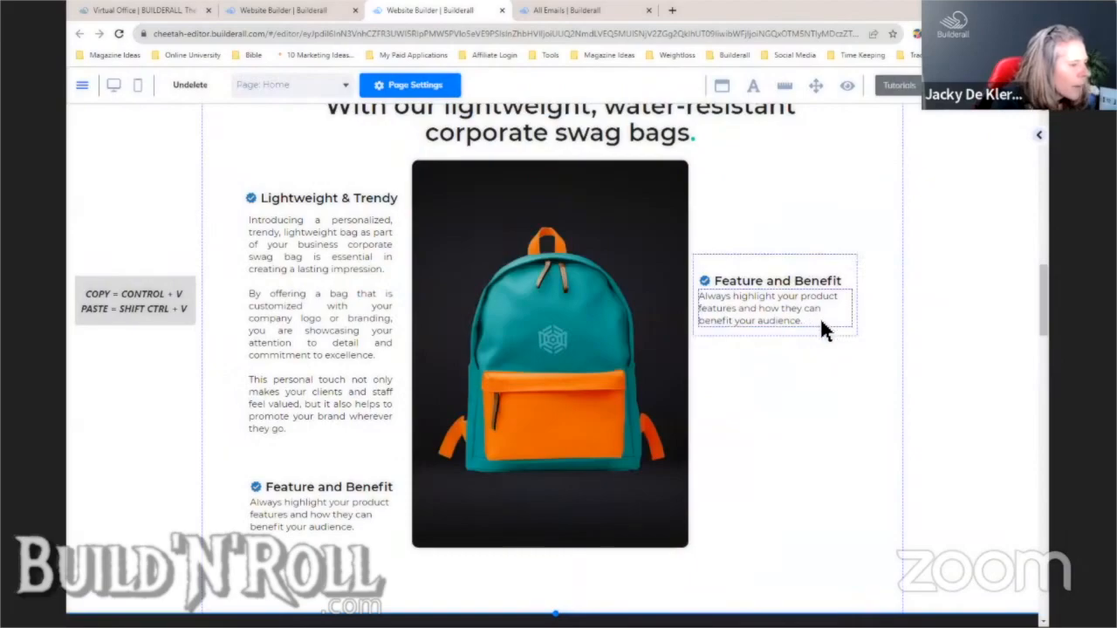
left_click(822, 328)
left_click_drag(855, 332, 853, 531)
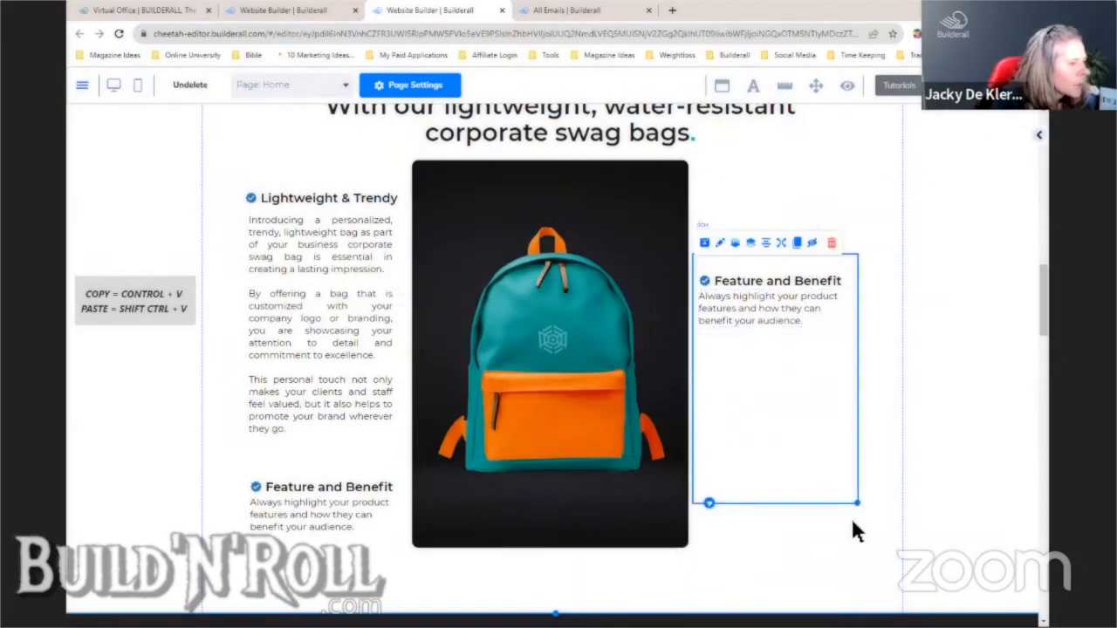
left_click(791, 332)
left_click(788, 315)
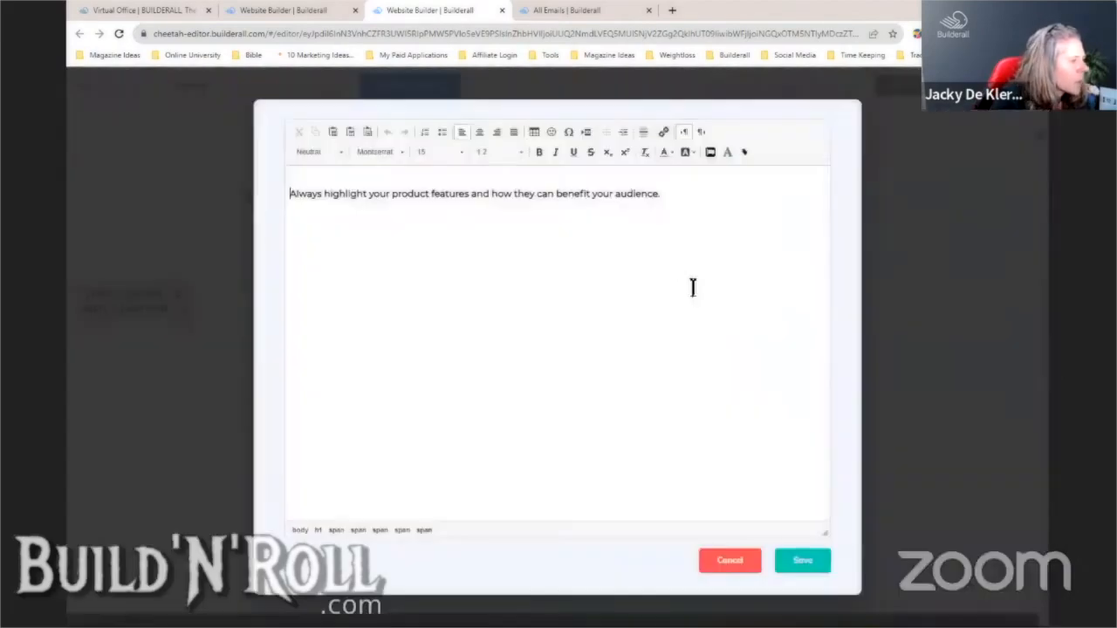
left_click_drag(660, 193, 288, 196)
key("ctrl+v")
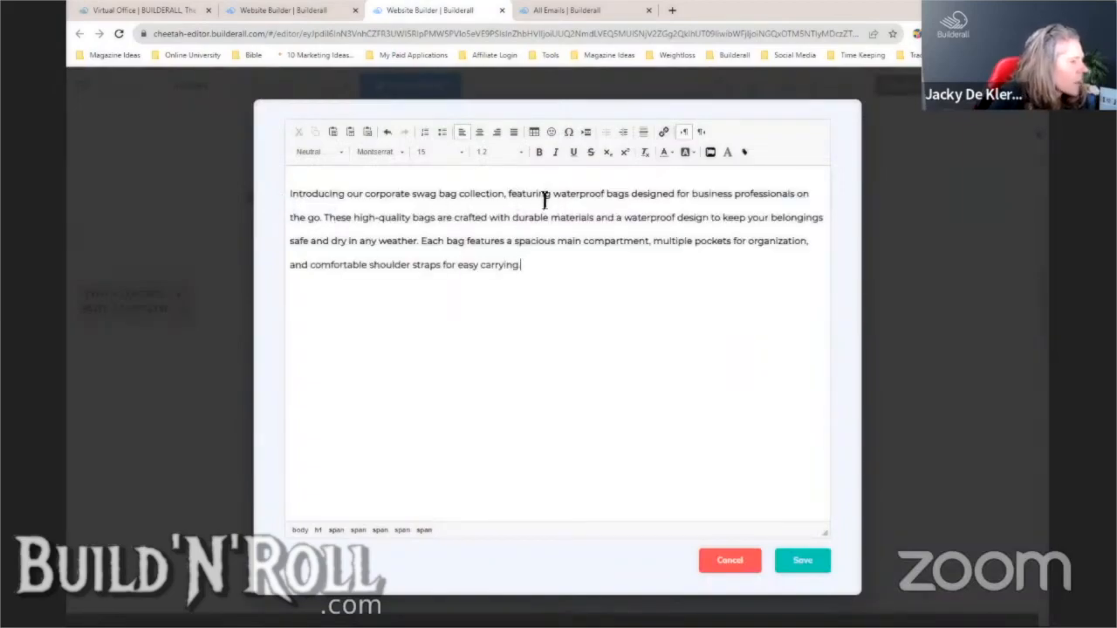
left_click(805, 563)
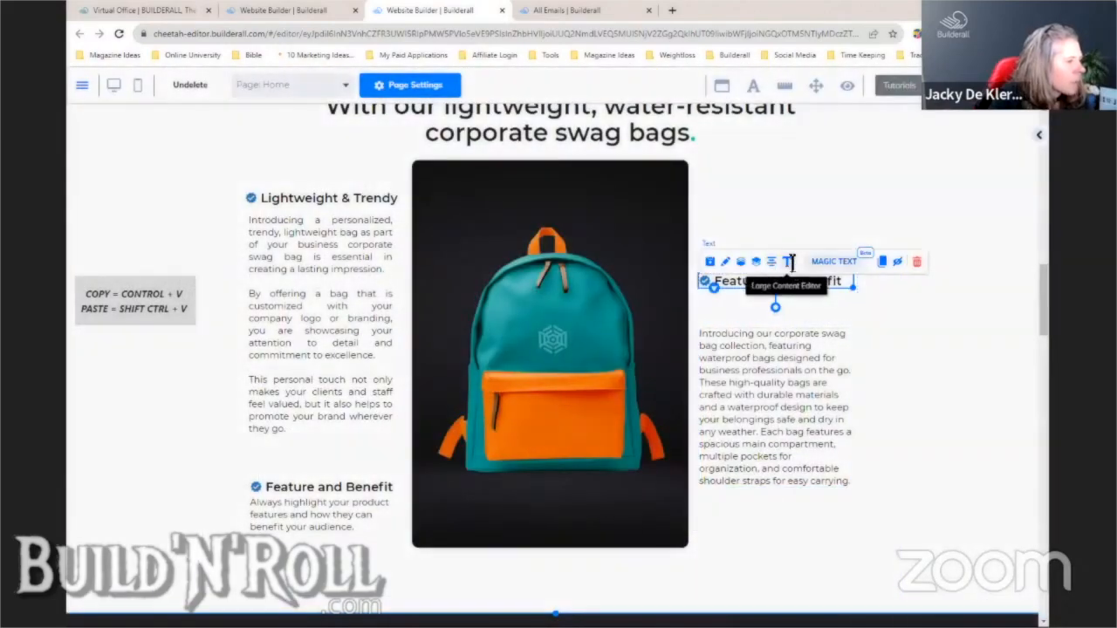
- Rename the right feature heading to 'Waterproof Swag Bag' and save
left_click(787, 262)
left_click_drag(307, 191, 471, 192)
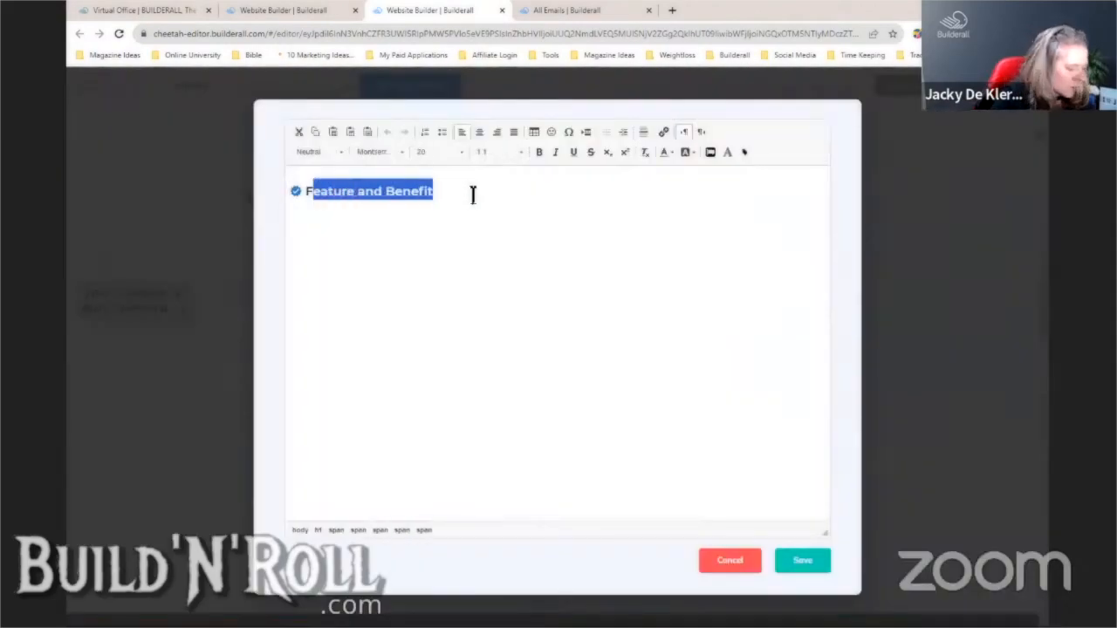
type("Wat")
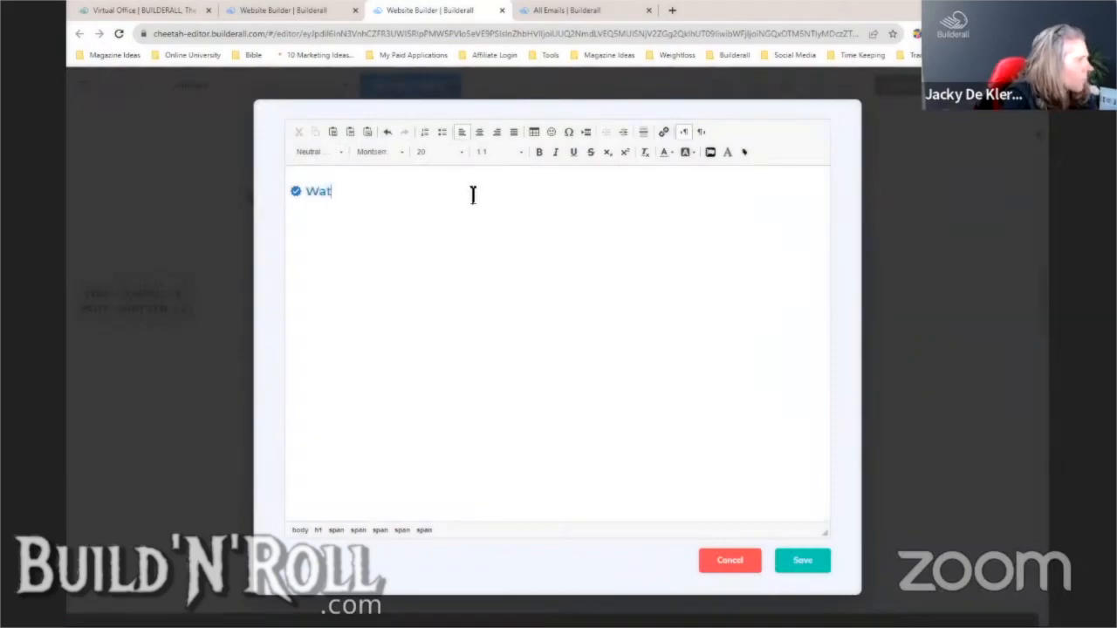
left_click(387, 132)
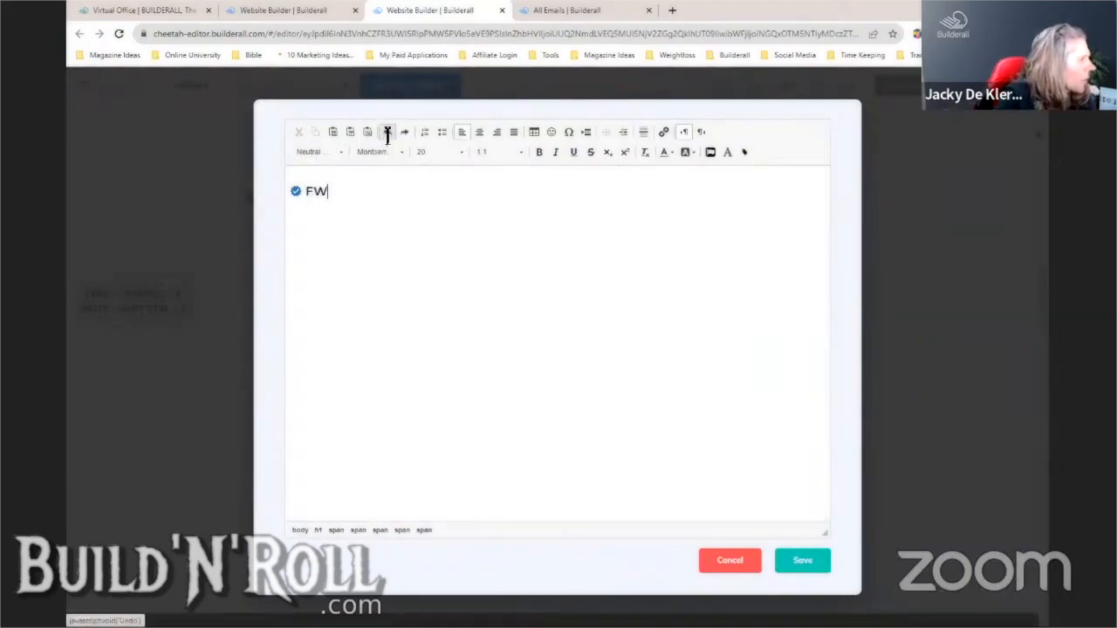
type("aterproof B")
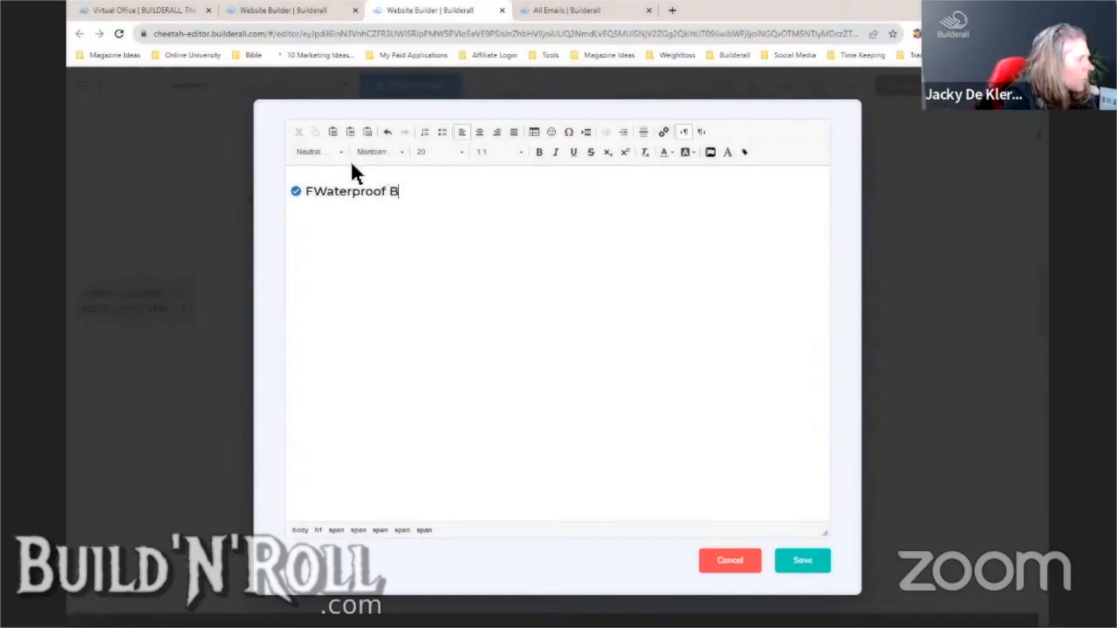
key("BackSpace")
type("Swag ")
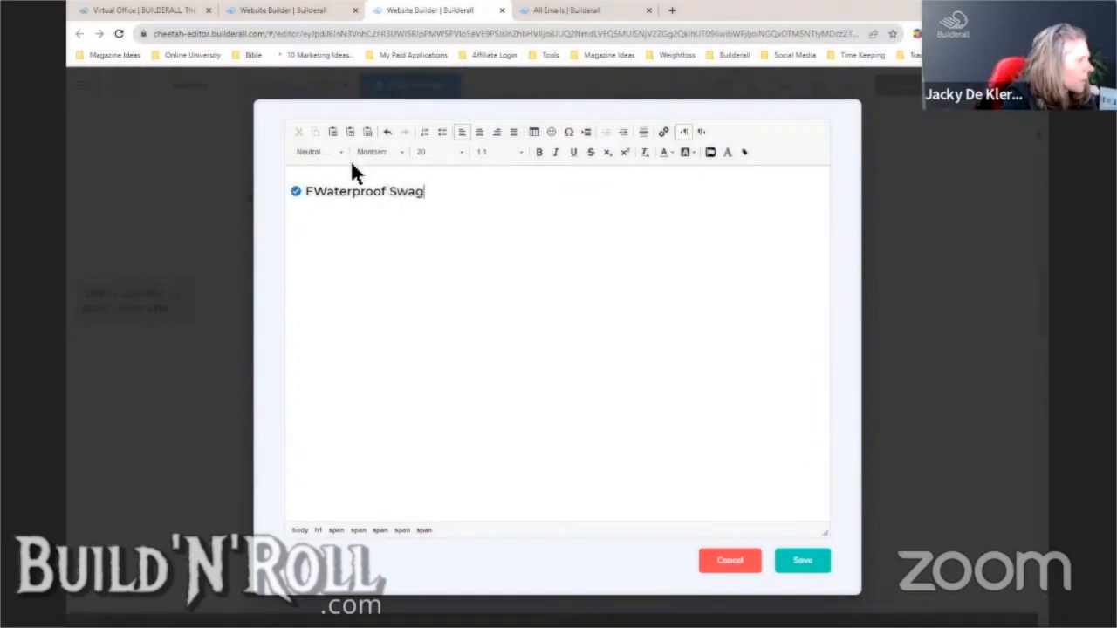
type("BAg")
key("BackSpace")
key("BackSpace")
type("ag")
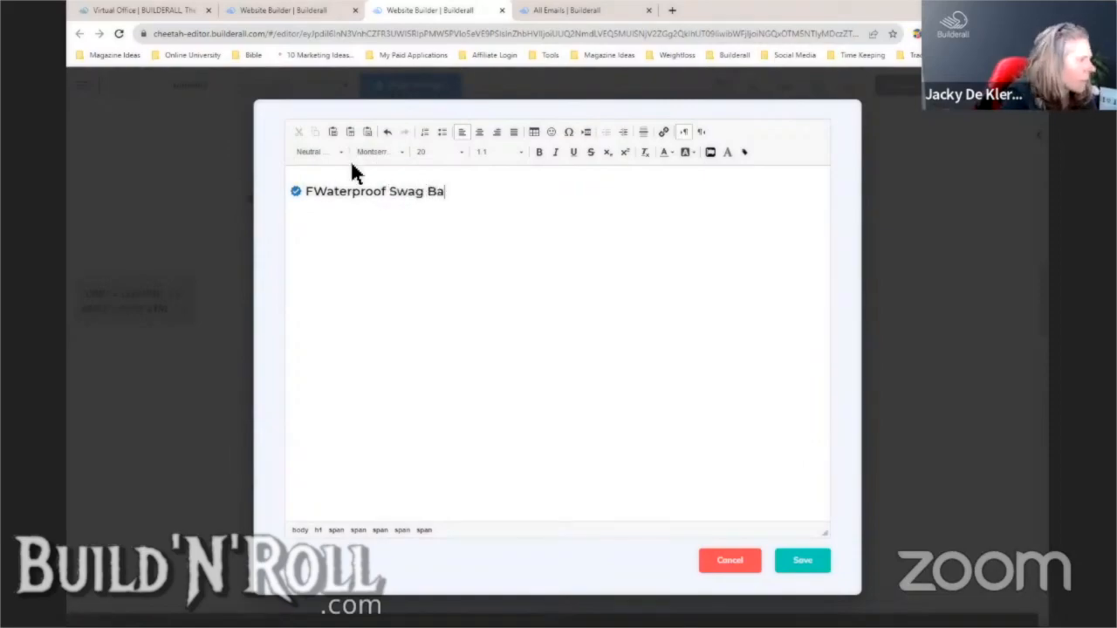
left_click(314, 192)
key("BackSpace")
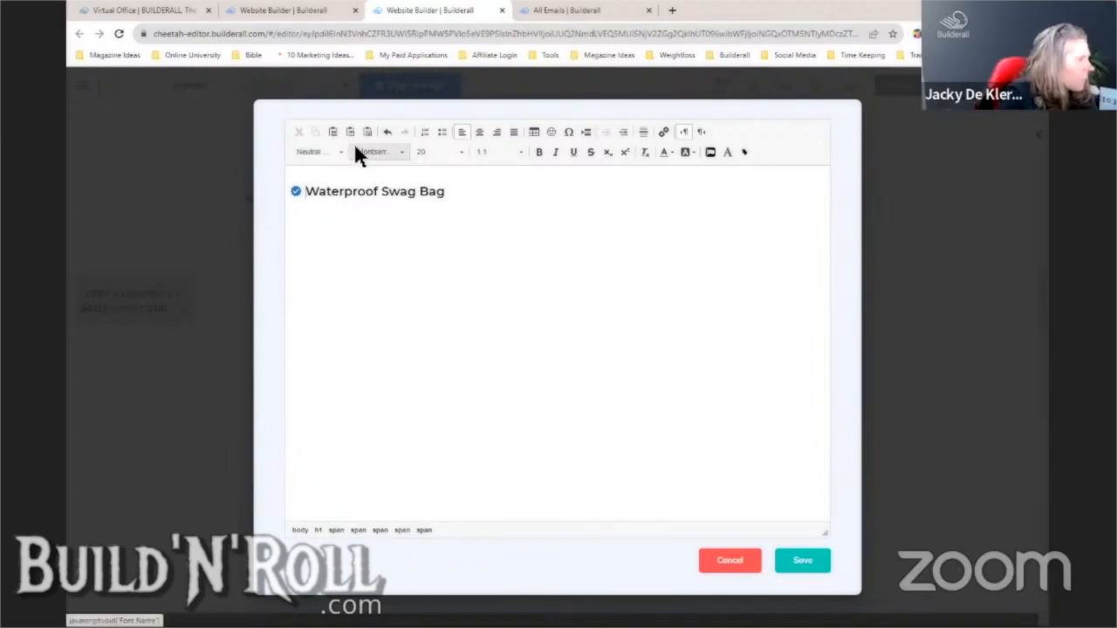
left_click(800, 561)
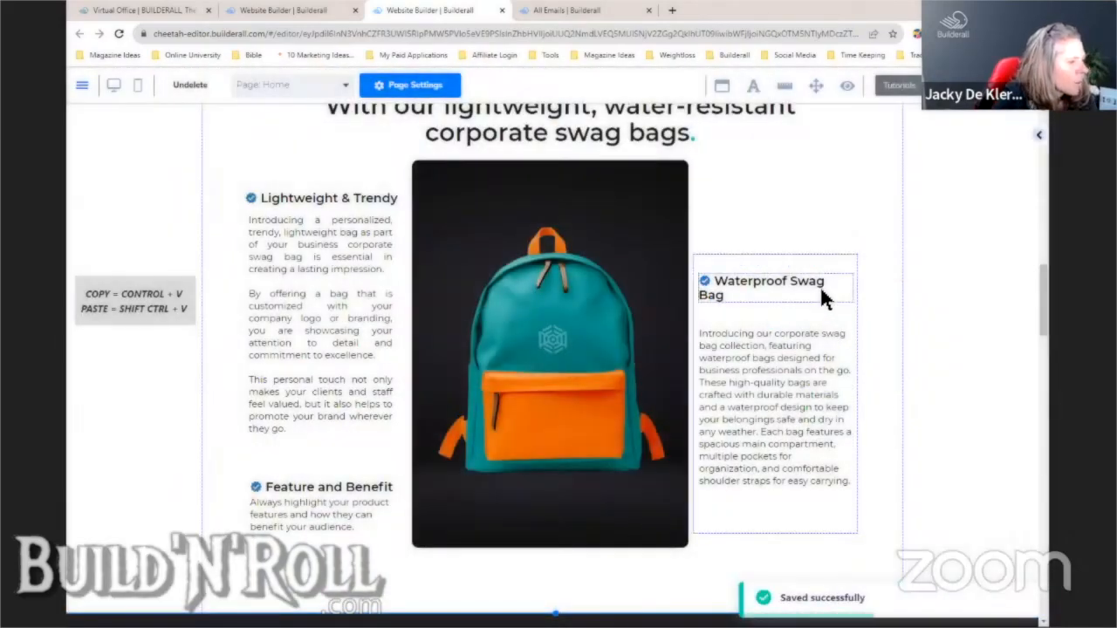
- Widen the heading to one line and justify the waterproof-bag paragraph
left_click_drag(855, 306, 861, 303)
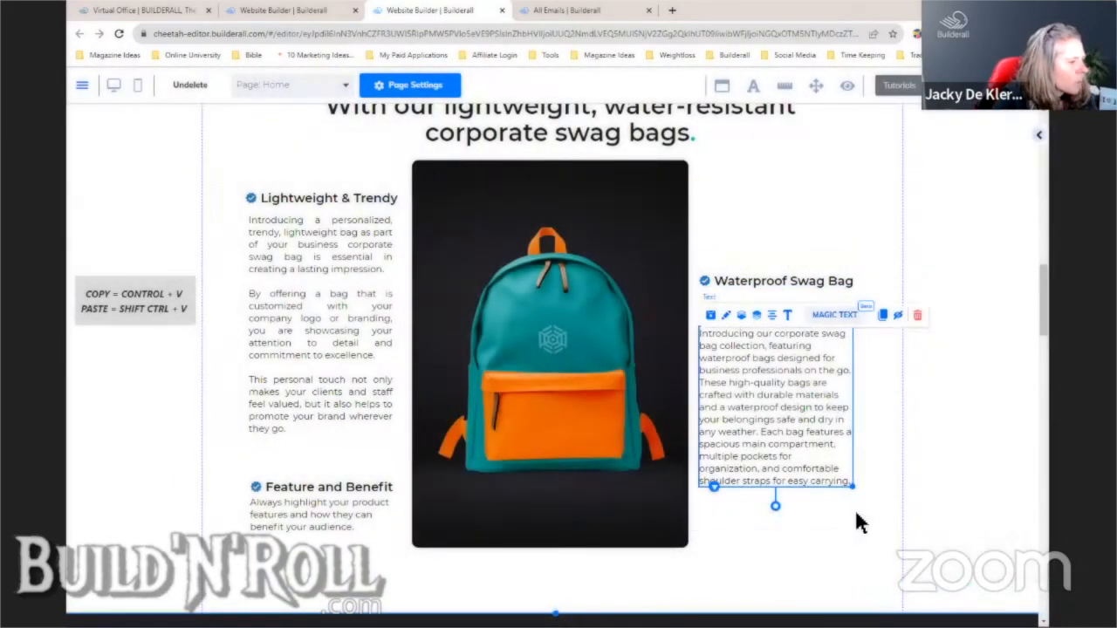
left_click(797, 406)
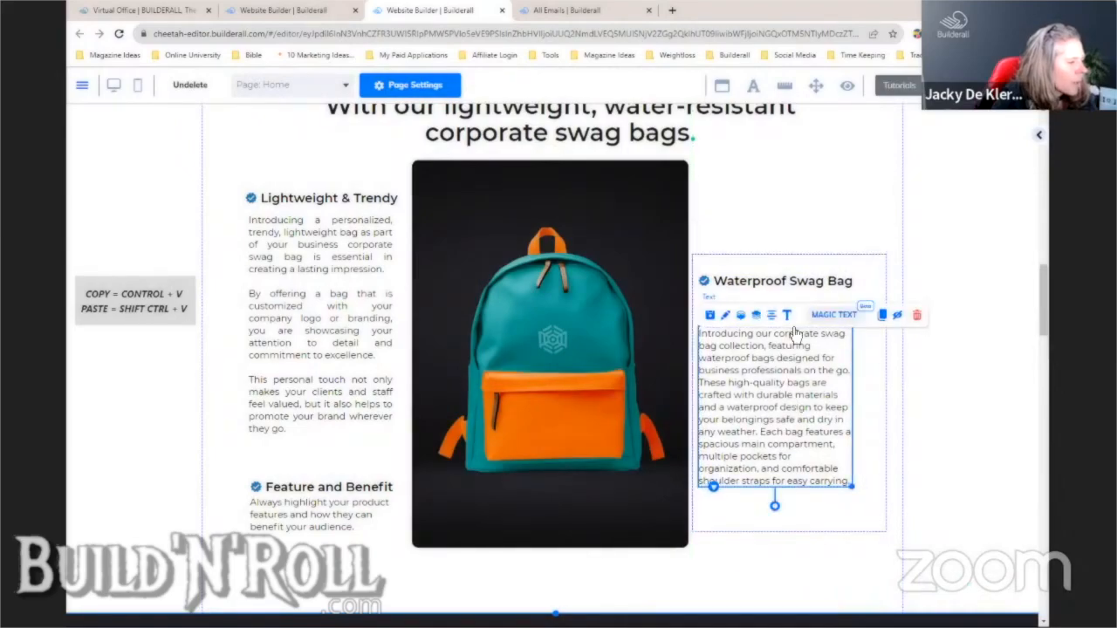
left_click(788, 316)
key("ctrl+a")
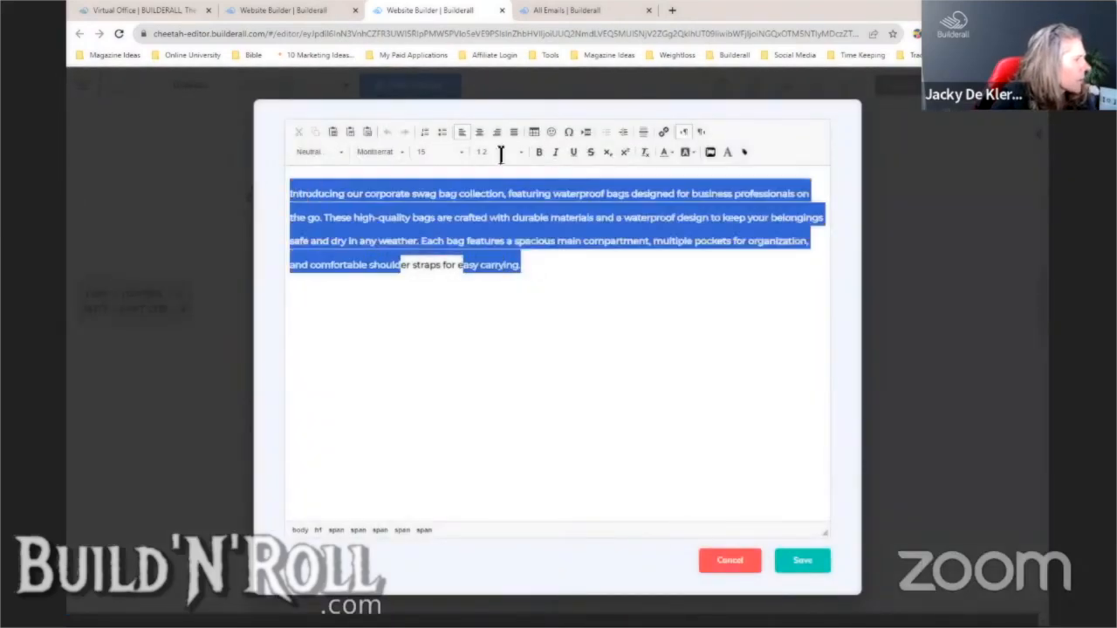
left_click(514, 131)
left_click(603, 340)
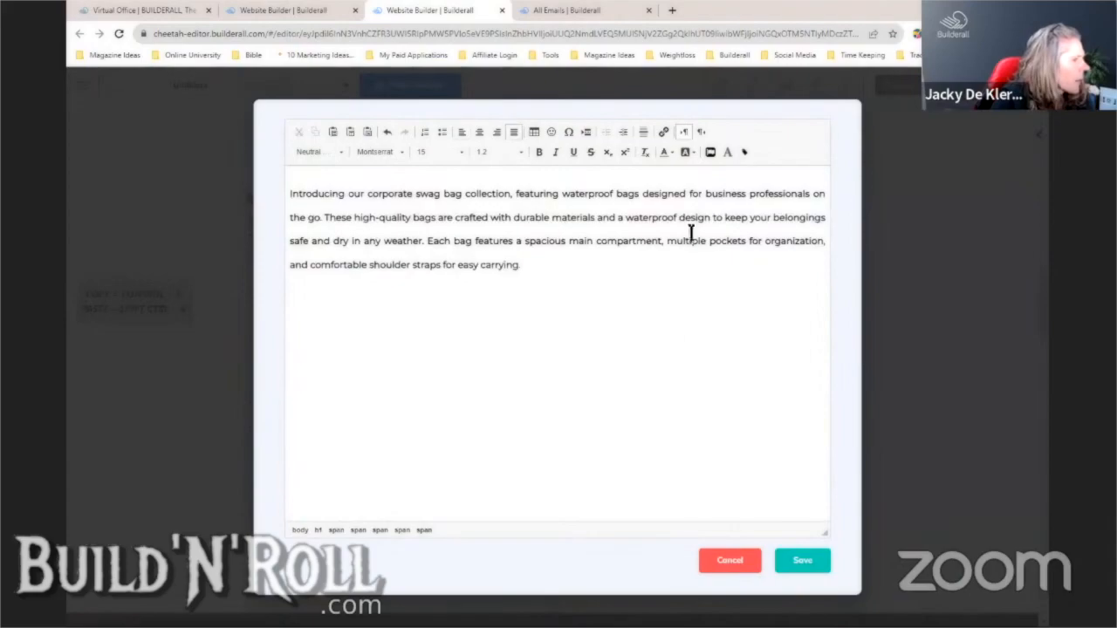
- Split the description into three paragraphs at 'Each bag' and 'These high-quality', then save
left_click(428, 242)
key("Return")
key("Return")
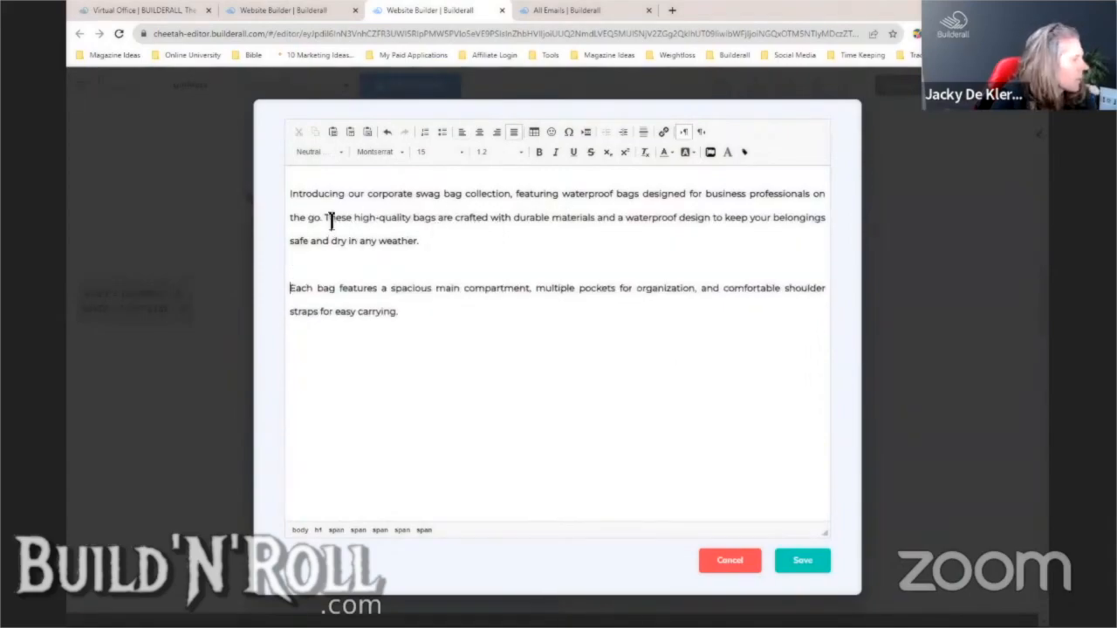
left_click(325, 218)
key("Return")
key("Return")
left_click(803, 562)
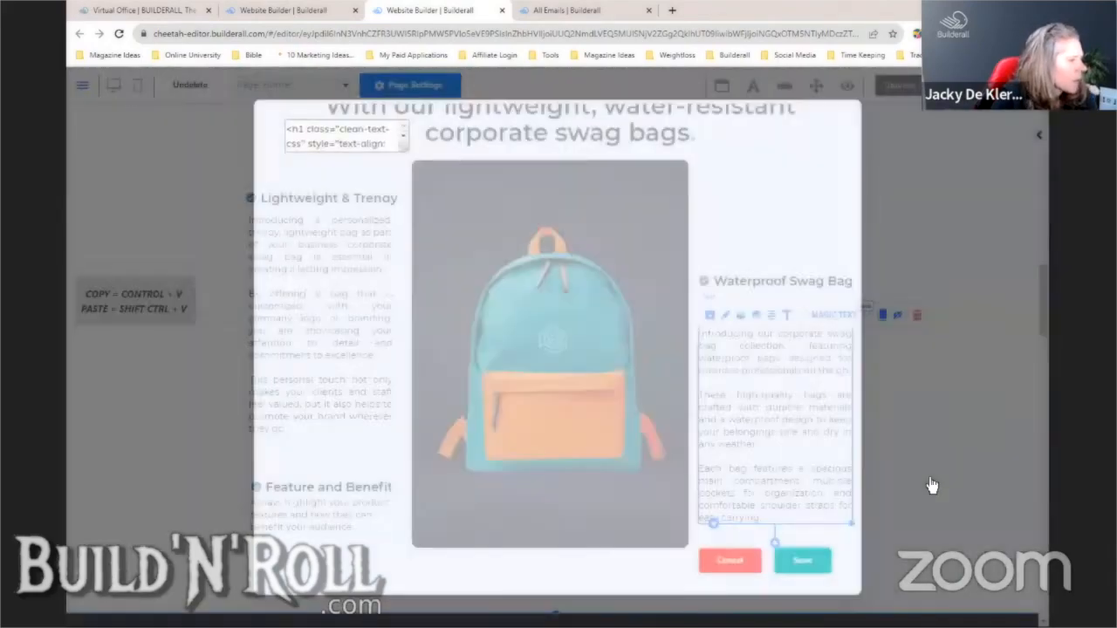
- Shrink the Waterproof Swag Bag box to fit and move it up beside the backpack
left_click(820, 319)
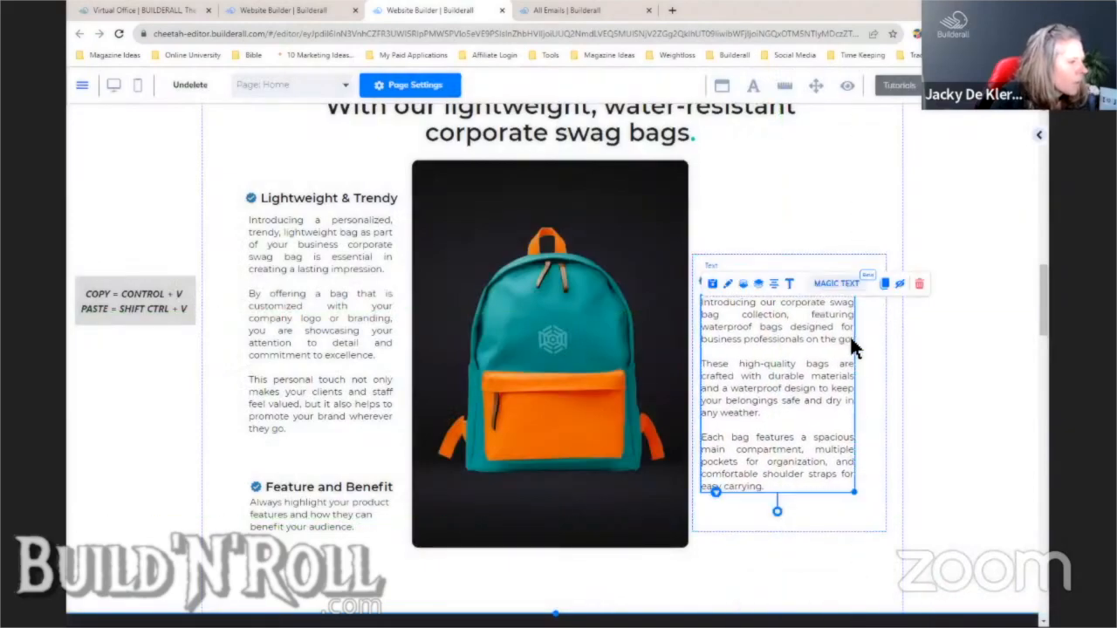
left_click_drag(890, 533, 869, 508)
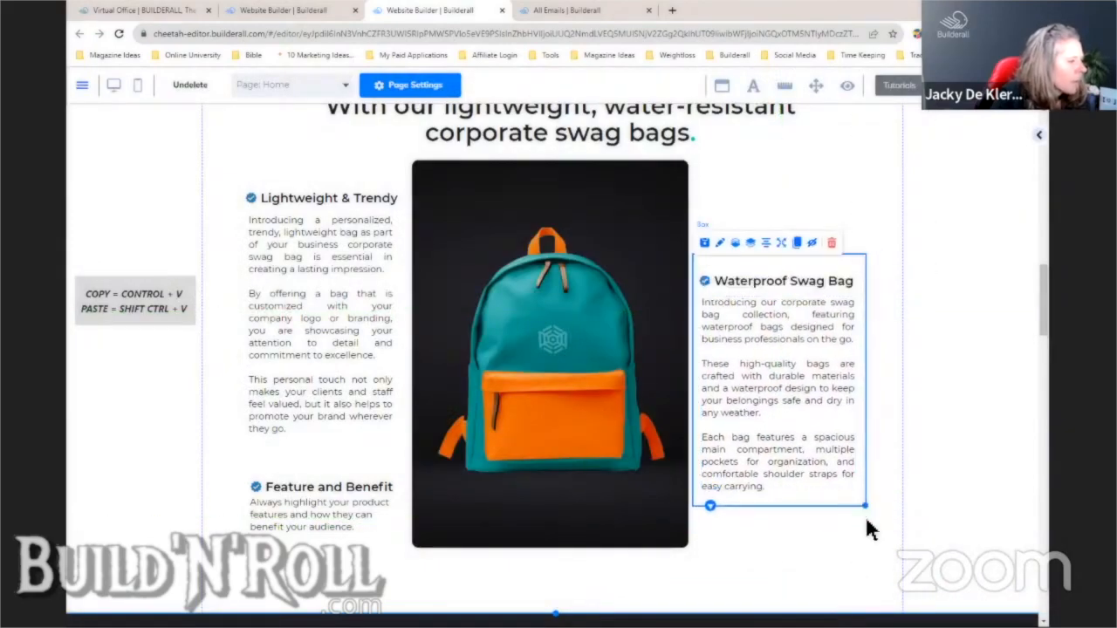
left_click(864, 515)
left_click_drag(848, 449, 853, 424)
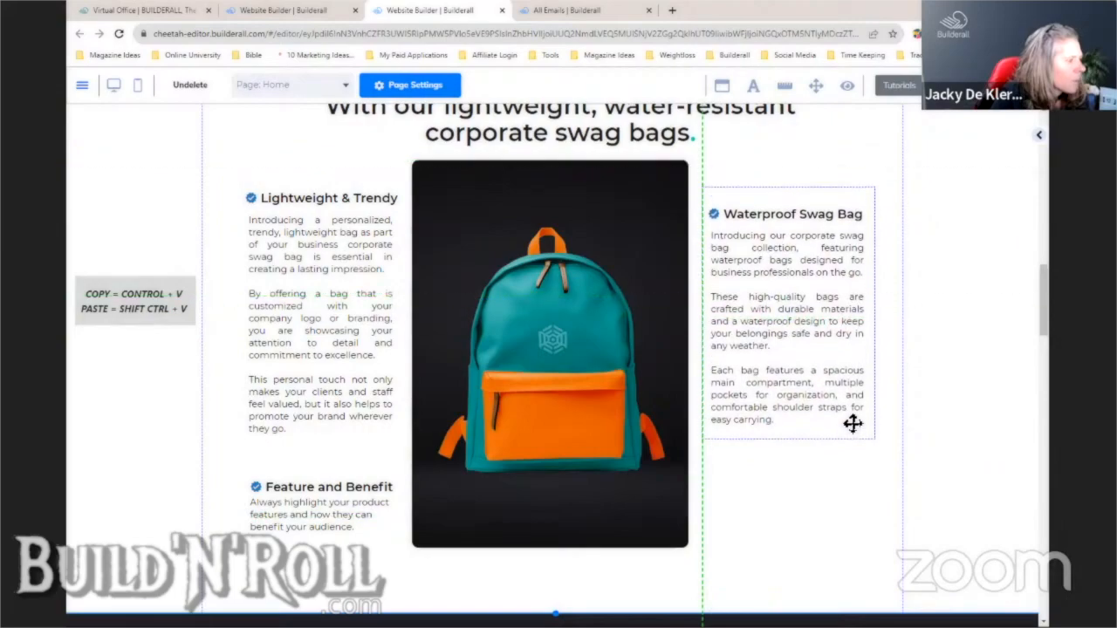
- Delete the lower-left Feature and Benefit box and confirm the deletion
left_click(405, 534)
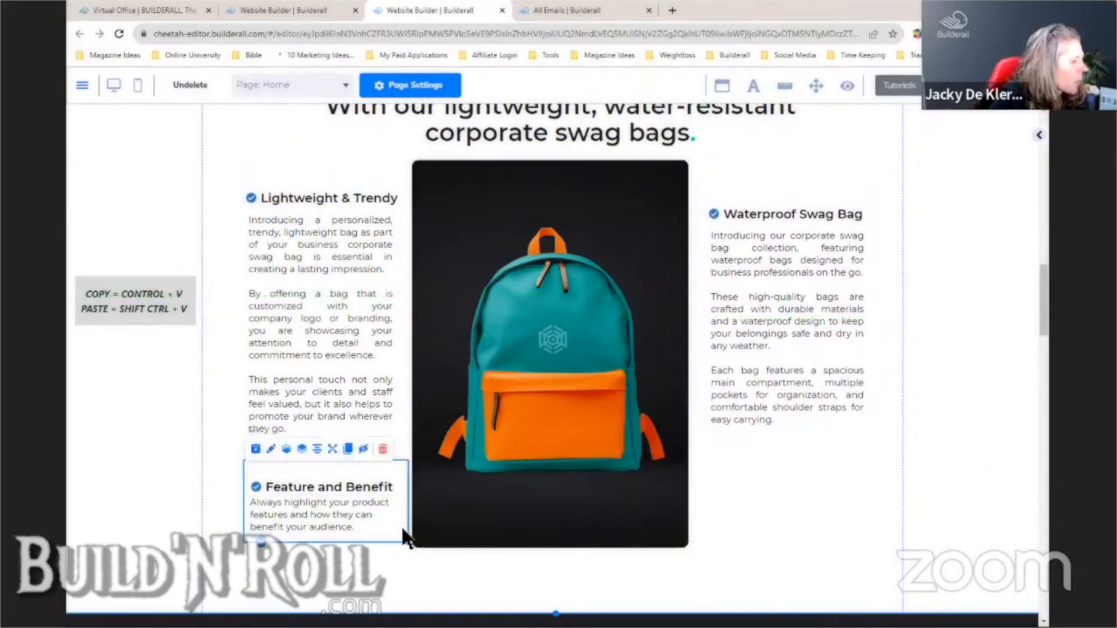
left_click(382, 448)
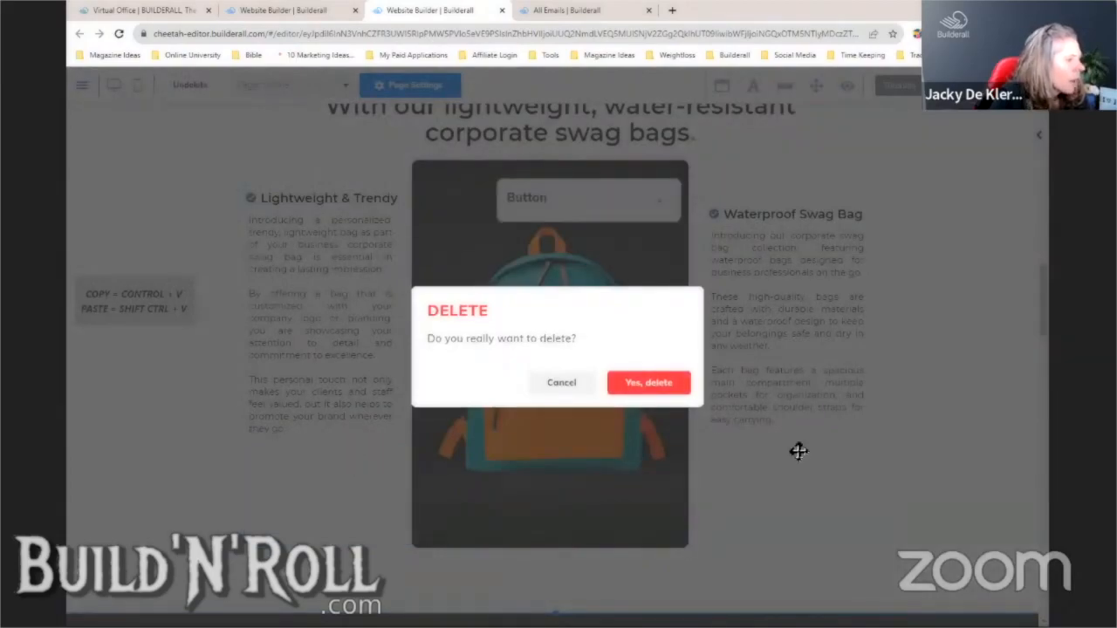
key("Return")
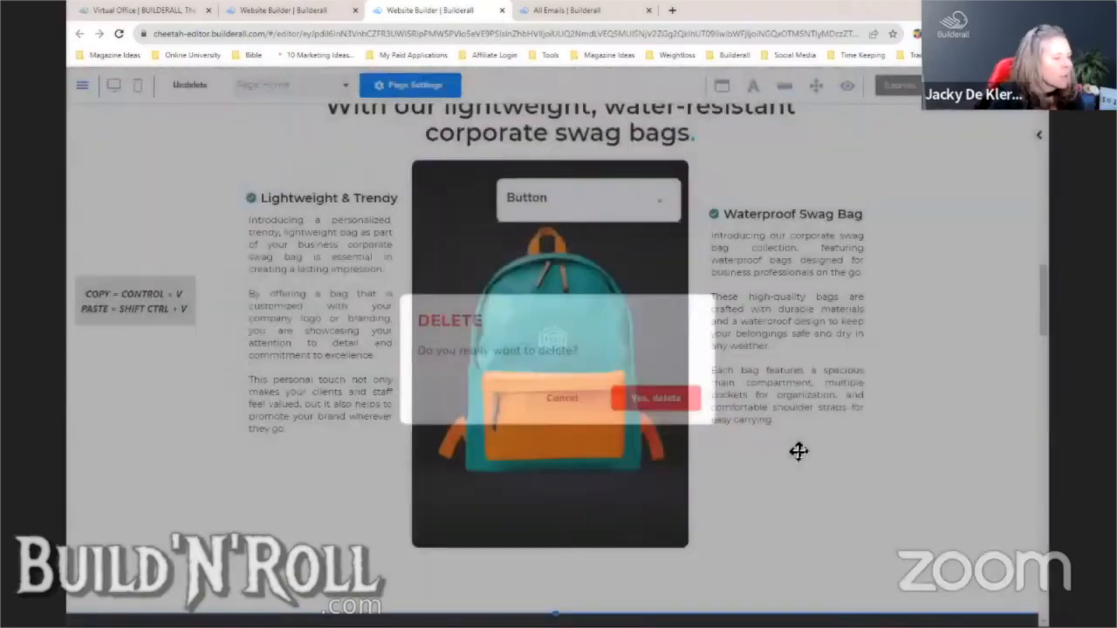
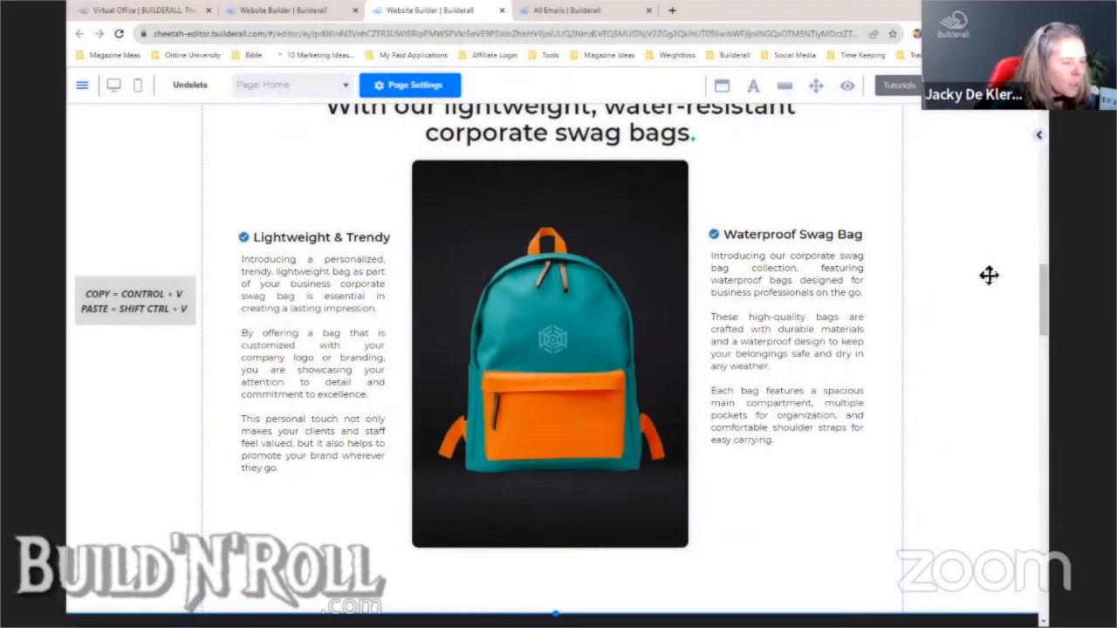
- Scroll up to the hero, then down to the dark feature section with the backpack image
left_click_drag(1045, 297, 1031, 131)
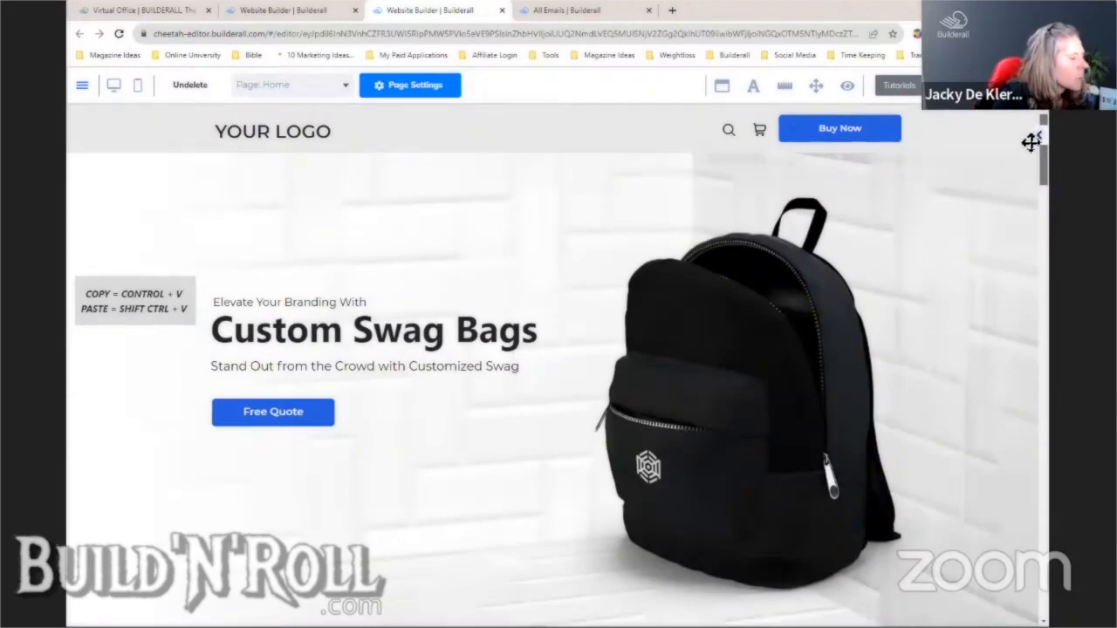
scroll(1035, 154, "down", 2)
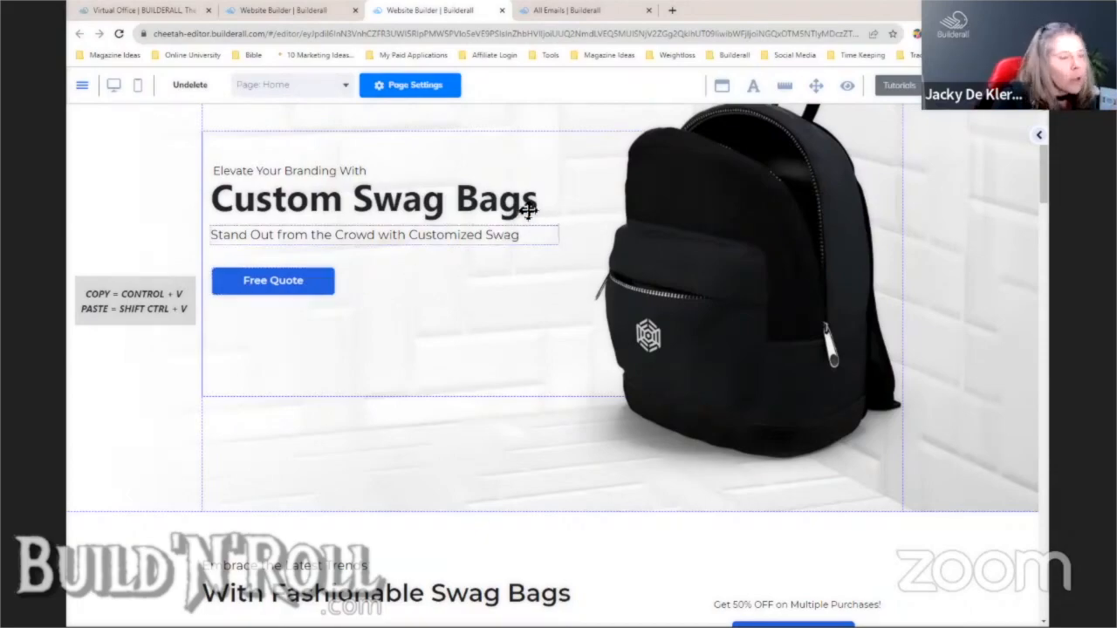
left_click_drag(1045, 179, 1045, 228)
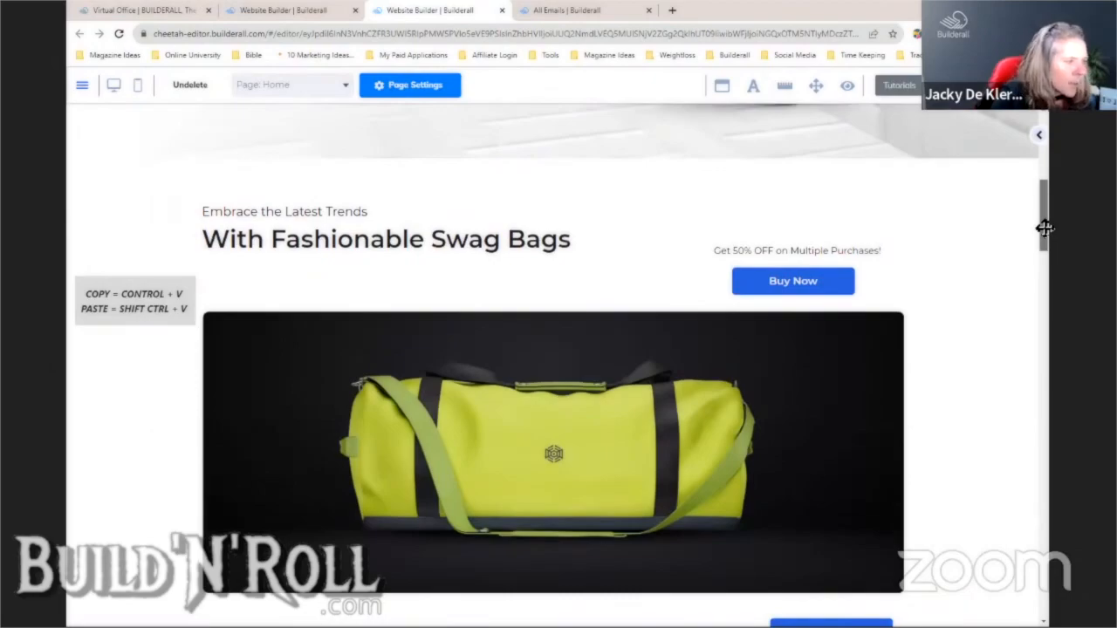
left_click_drag(1045, 228, 1047, 375)
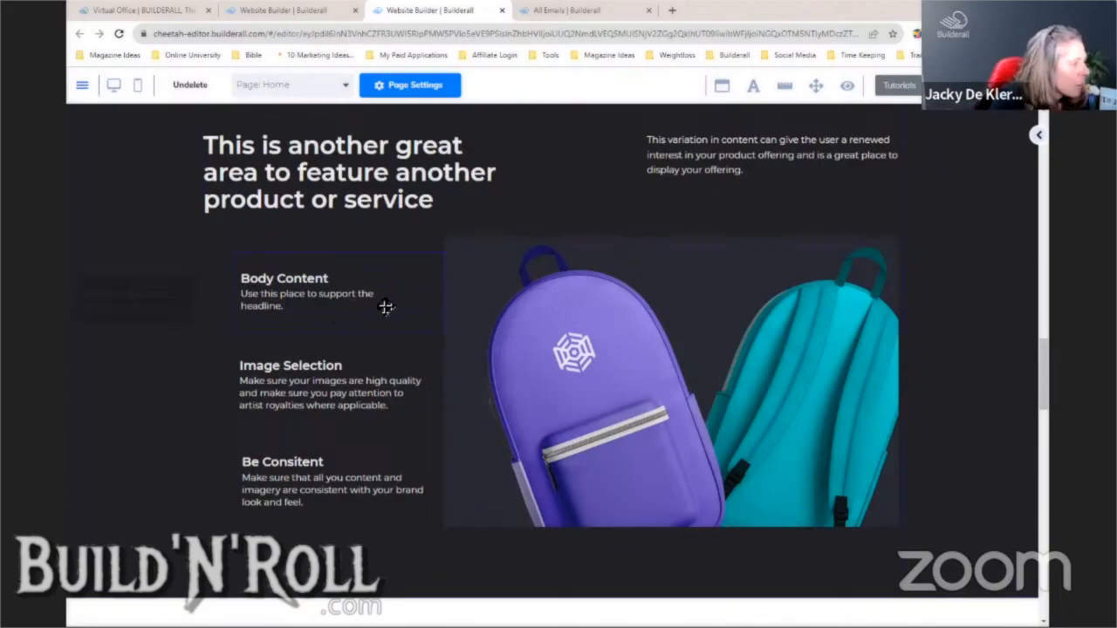
- Select the Body Content paragraph and drag a duplicate of it onto the backpack image
left_click(423, 329)
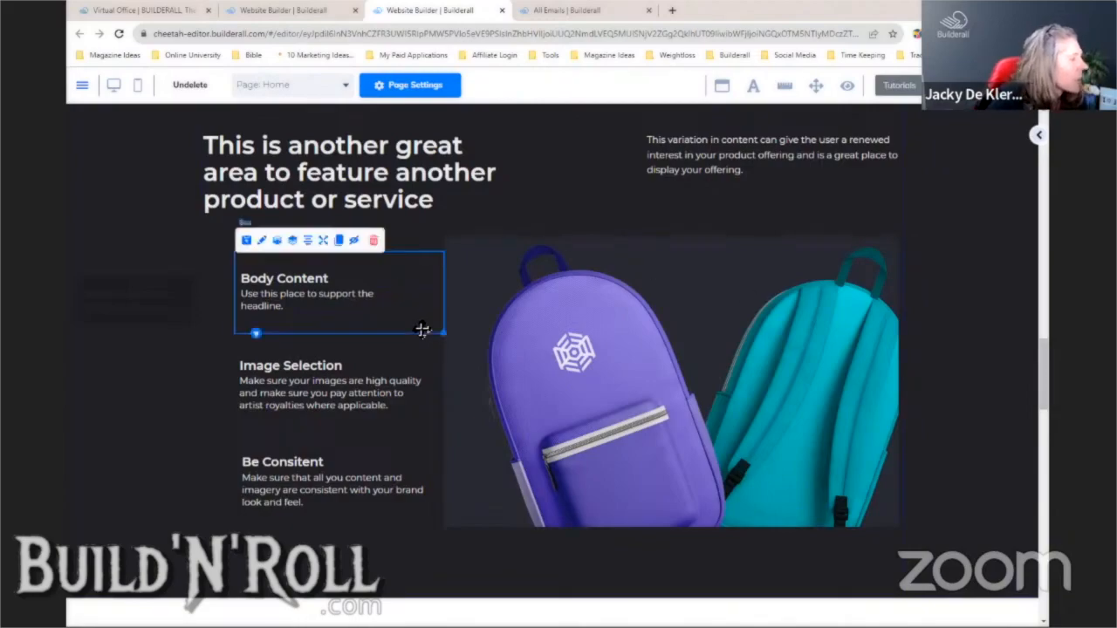
left_click(285, 306)
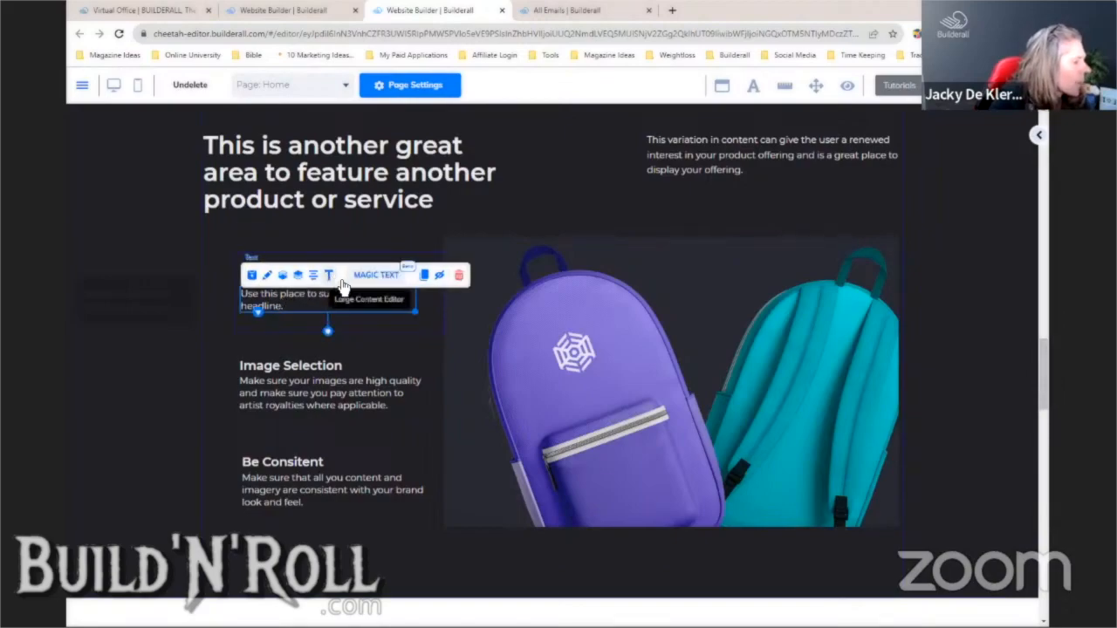
left_click(363, 277)
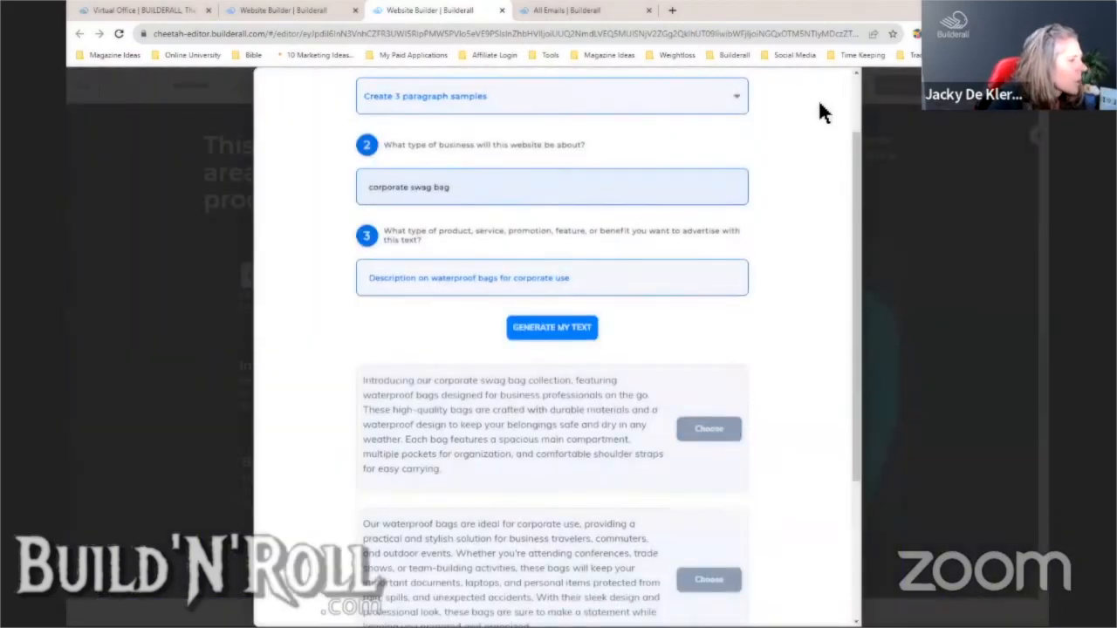
left_click(820, 102)
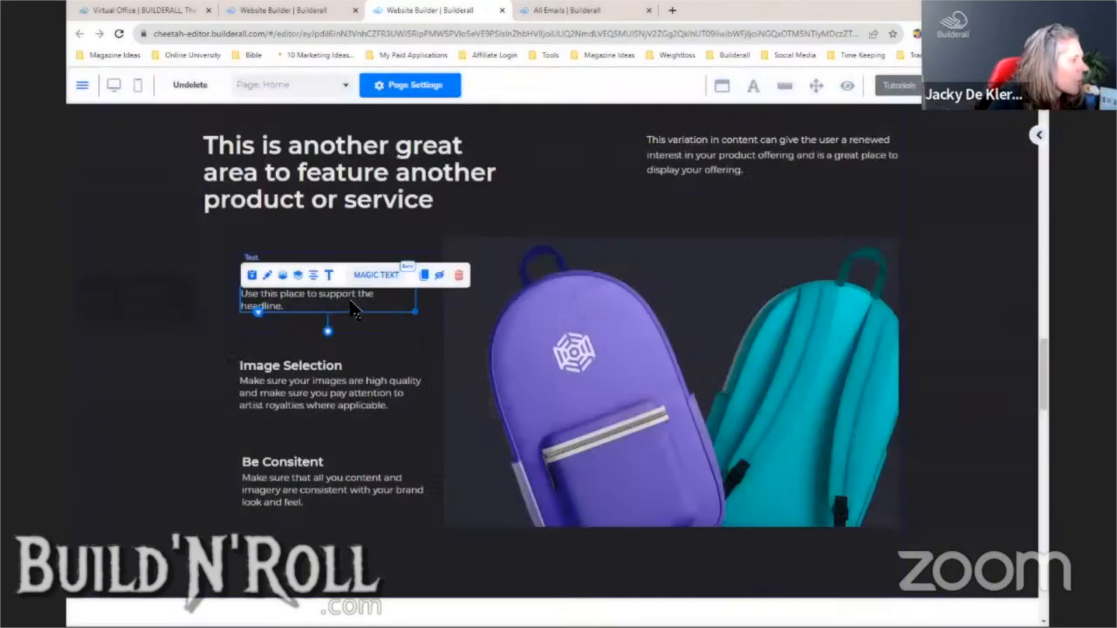
left_click(425, 278)
left_click_drag(392, 317, 781, 299)
- Delete the copied paragraph from the backpack image and confirm the deletion
left_click(794, 263)
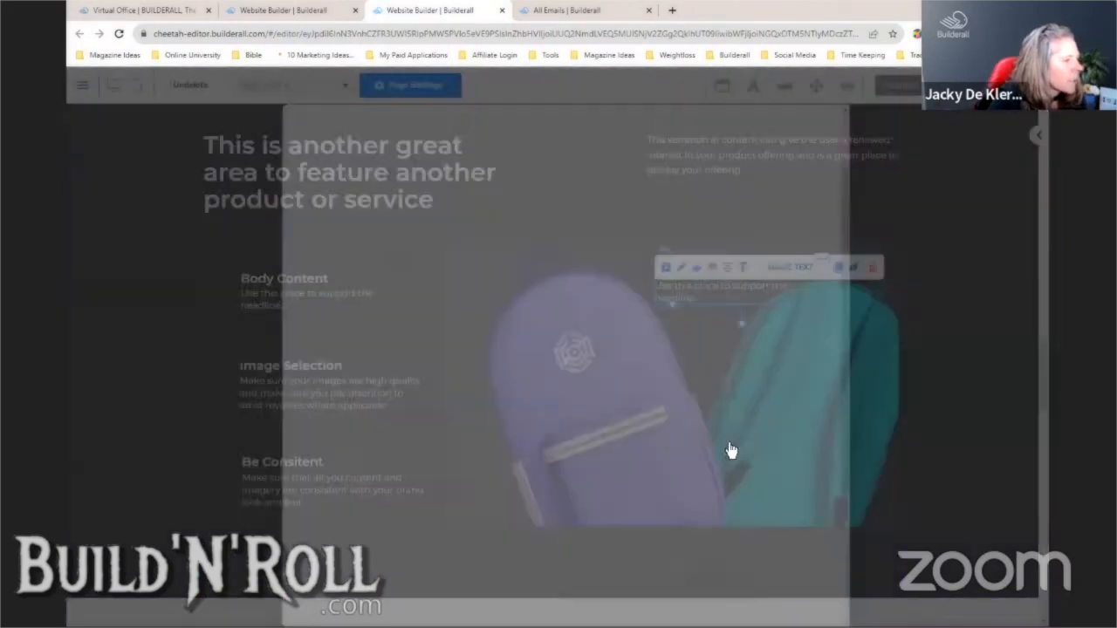
left_click(995, 341)
left_click(798, 286)
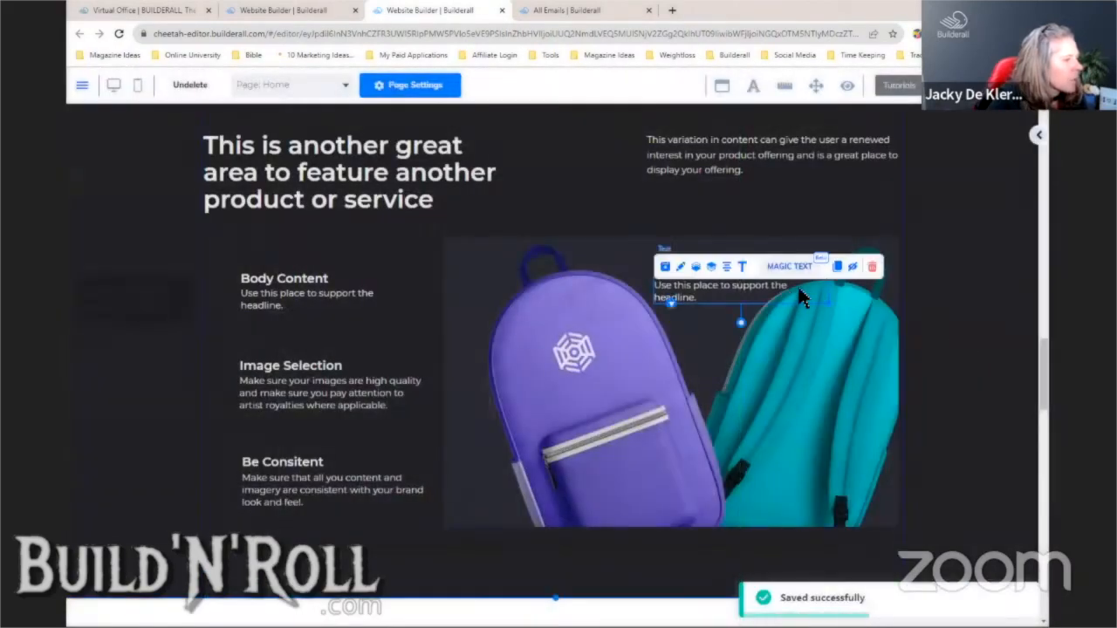
left_click(873, 268)
left_click(656, 394)
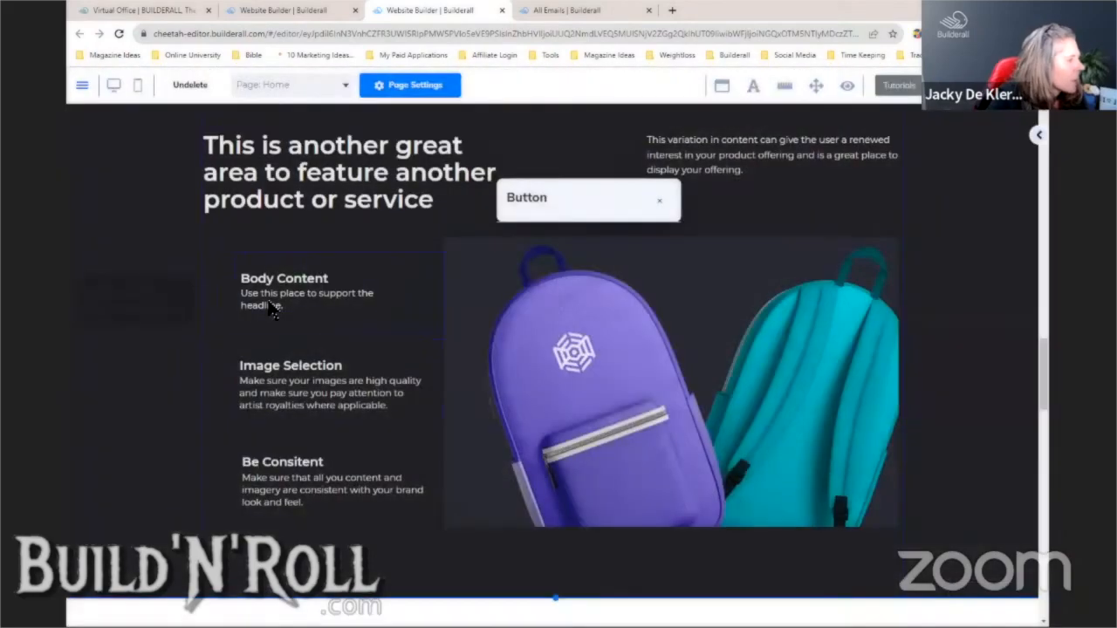
- Open Magic Text for the original Body Content paragraph and list the text types
left_click(266, 305)
left_click(375, 274)
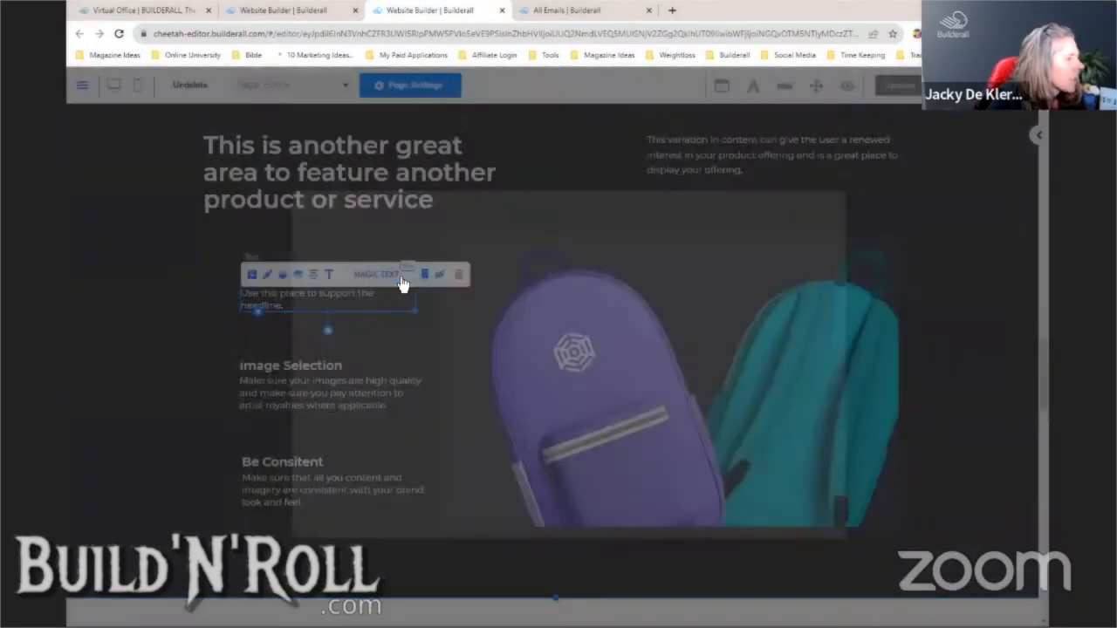
left_click(494, 281)
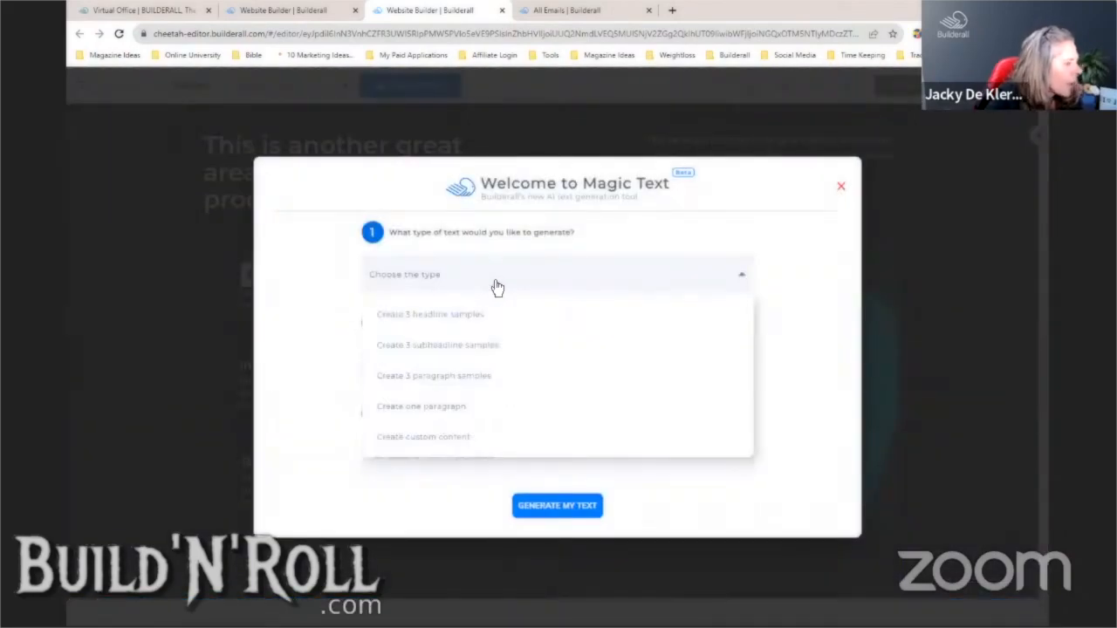
- Generate custom content: a five-sentence paragraph on corporate swag bags and brand identity
left_click(477, 440)
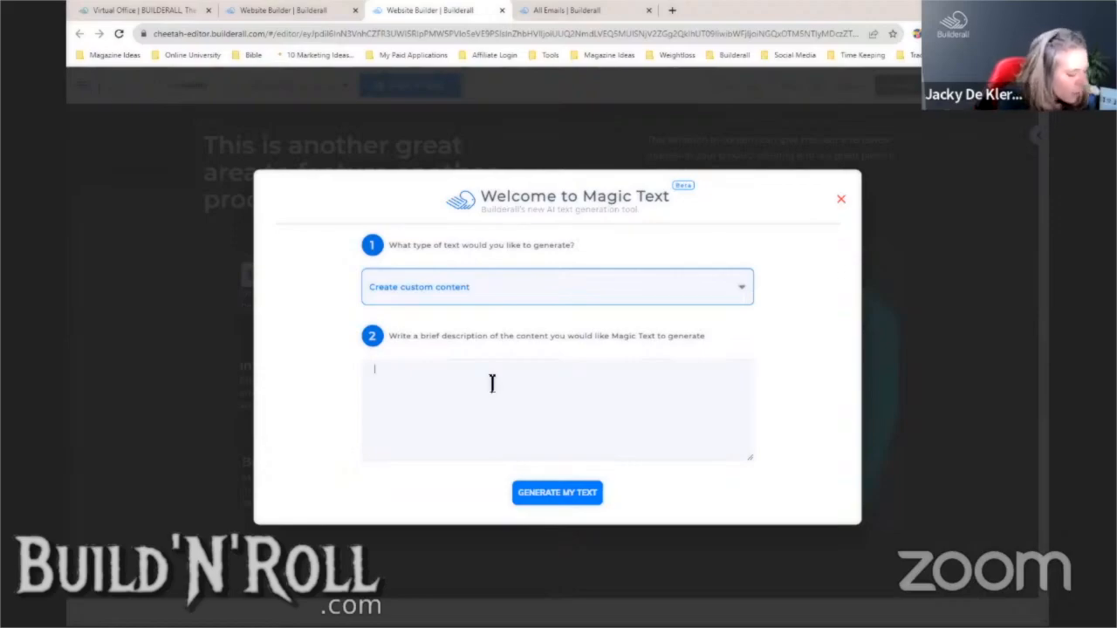
type("De")
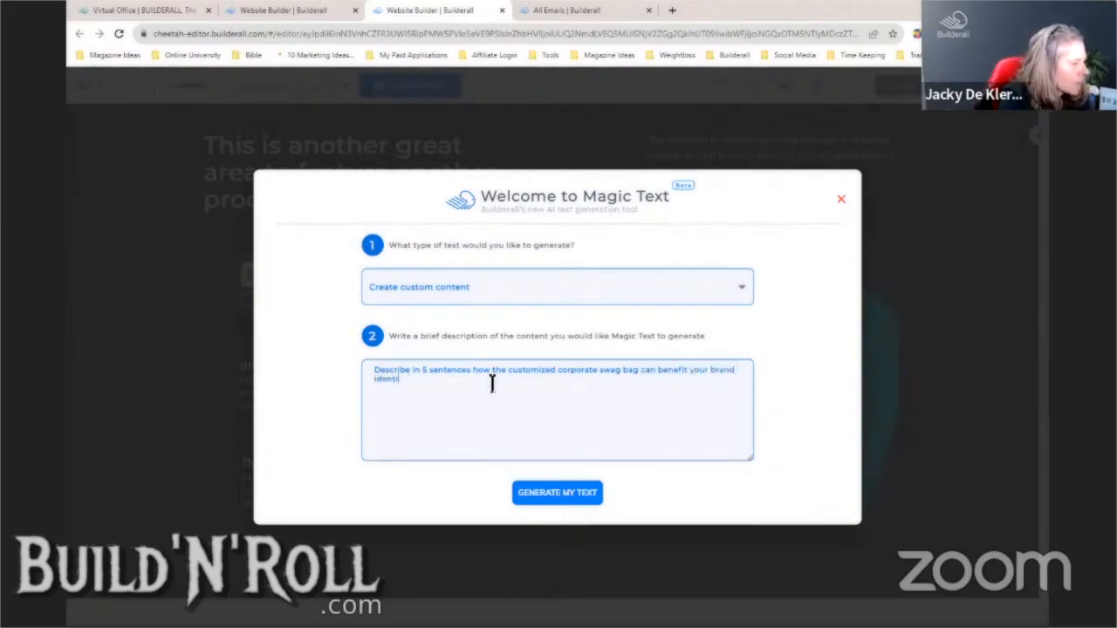
left_click(569, 493)
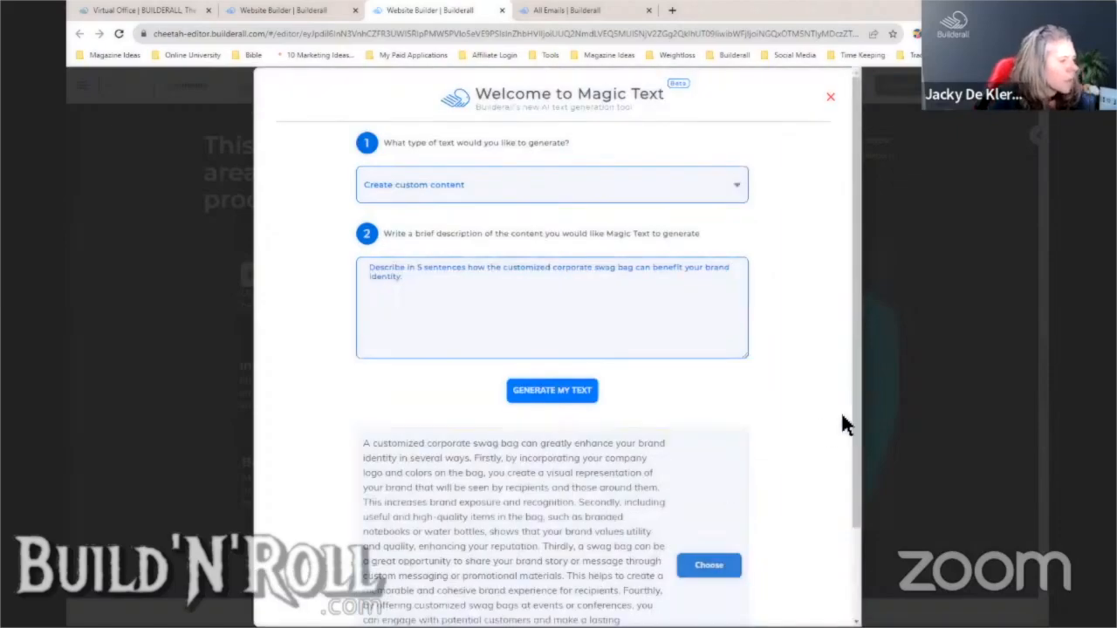
- Select the whole generated paragraph, copy it, and close the Magic Text dialog
left_click_drag(856, 413, 856, 534)
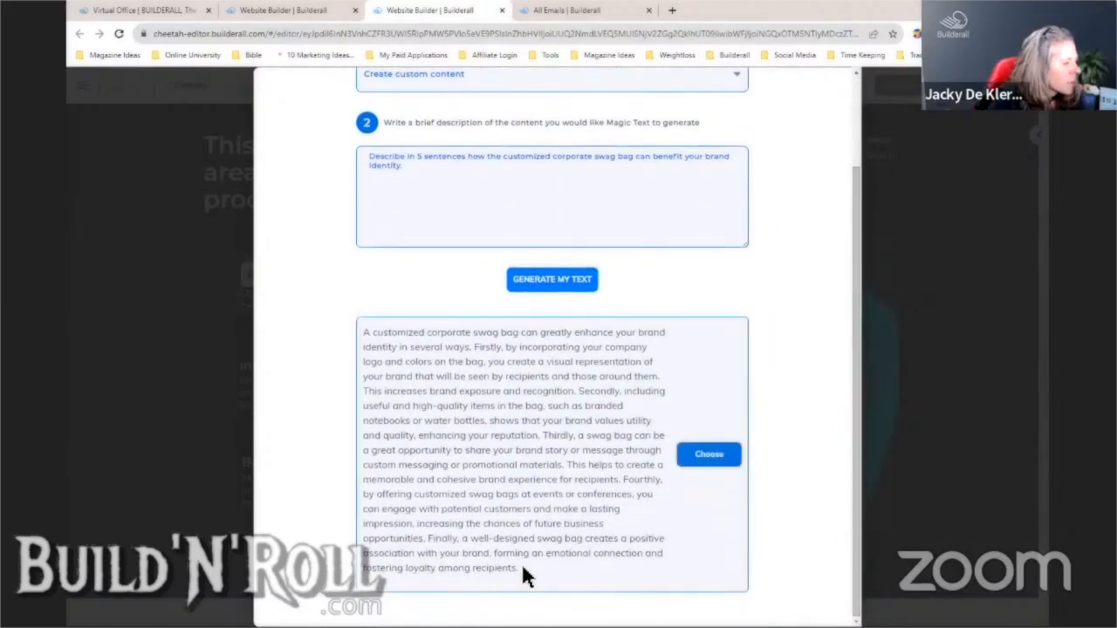
left_click_drag(521, 563, 371, 400)
left_click(687, 350)
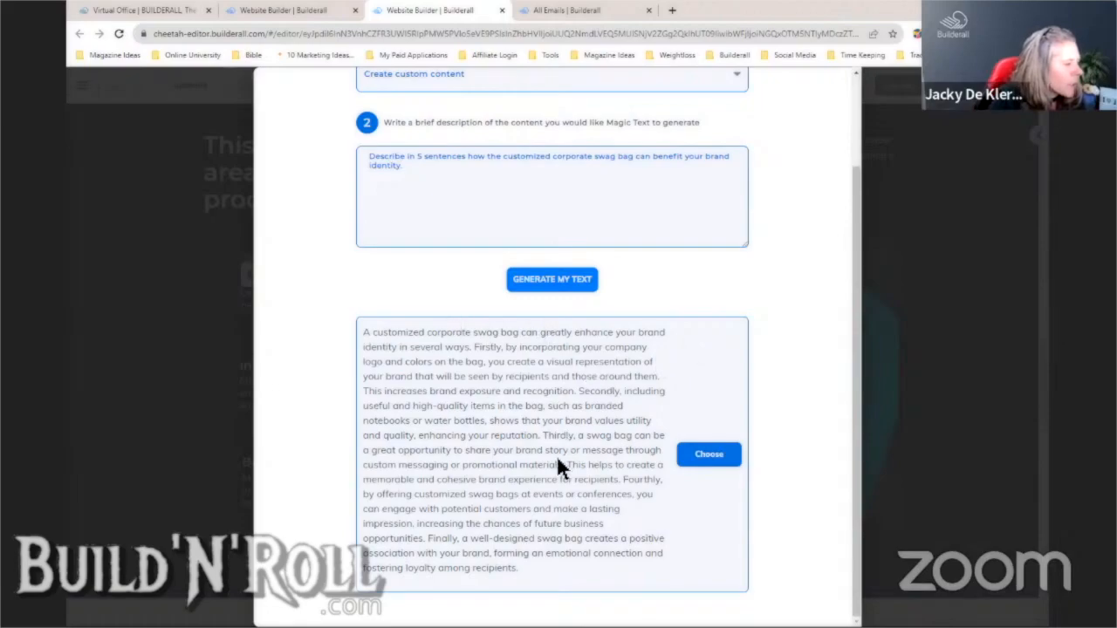
left_click_drag(518, 568, 354, 343)
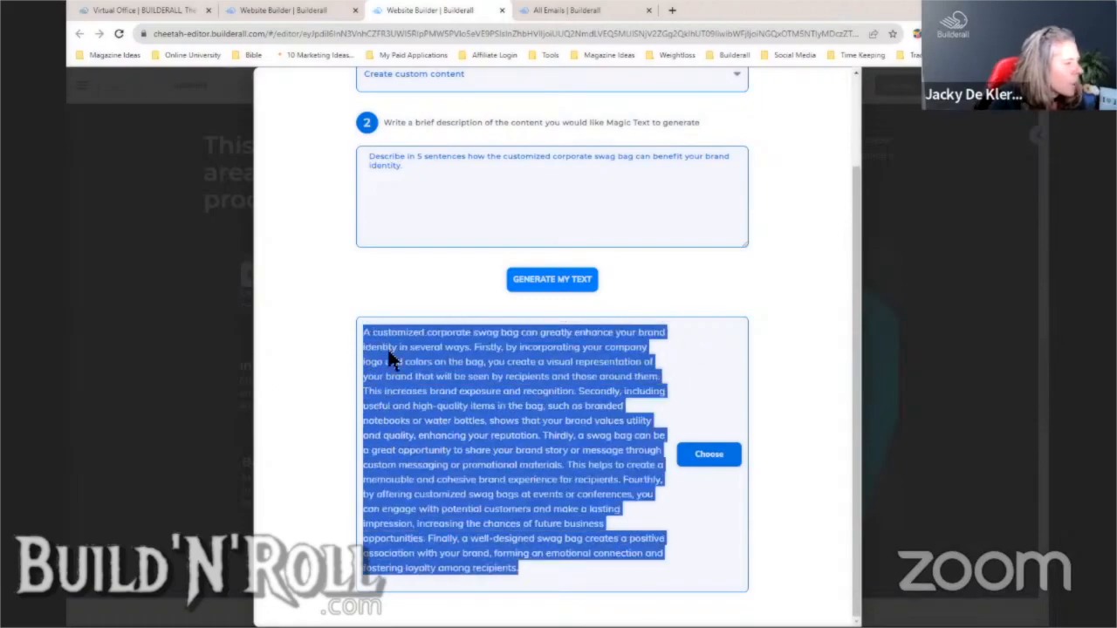
right_click(390, 359)
left_click(424, 364)
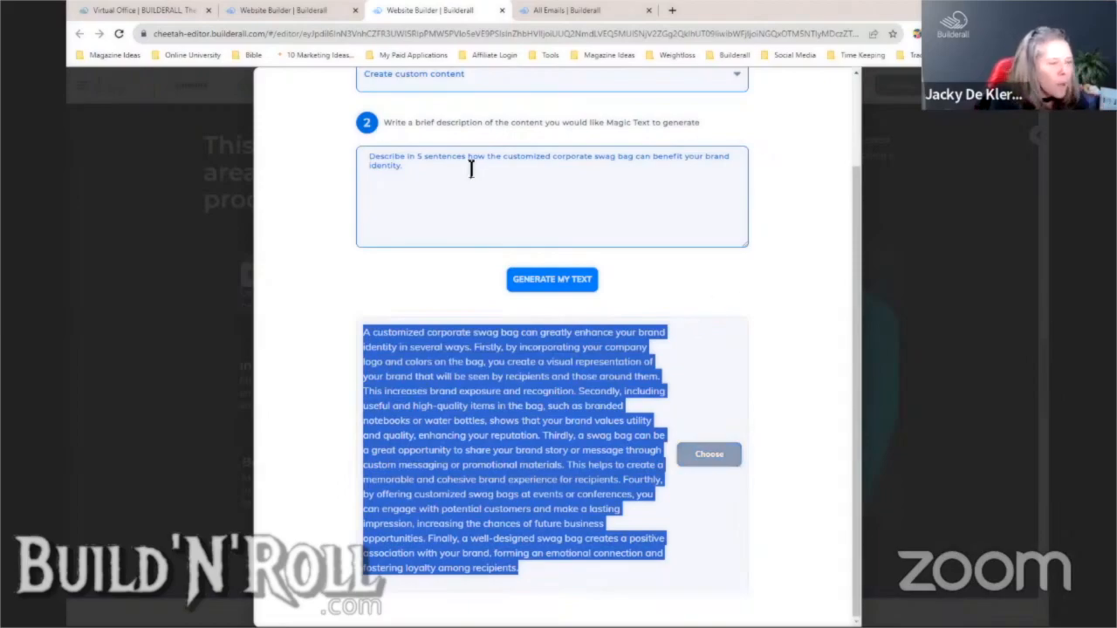
left_click(923, 232)
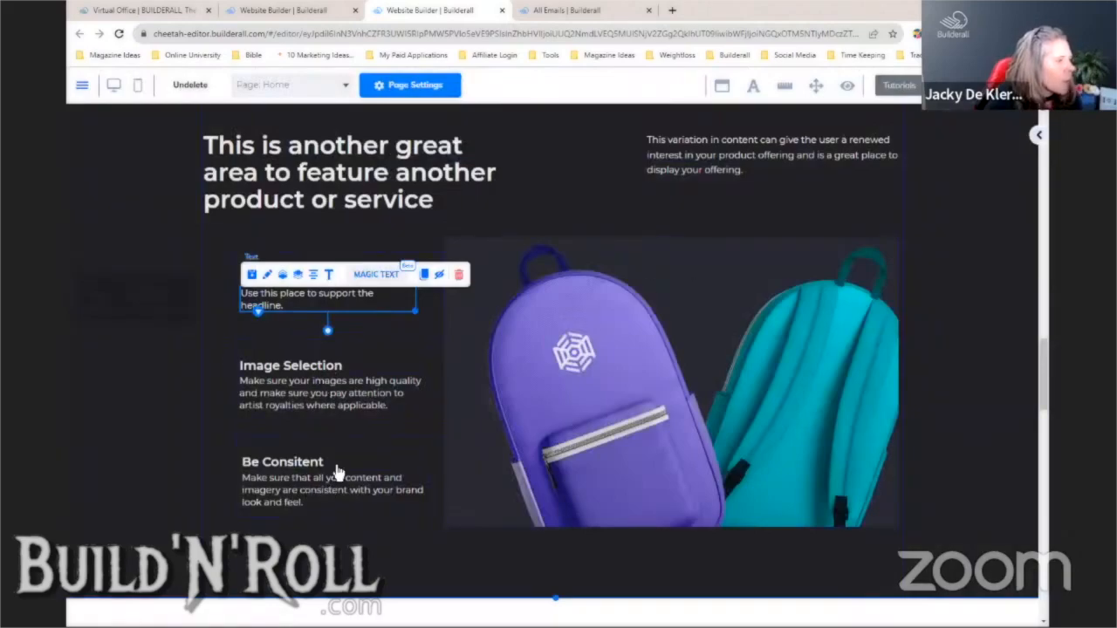
- Paste the generated paragraph over the Body Content placeholder, then discard that edit
left_click(665, 205)
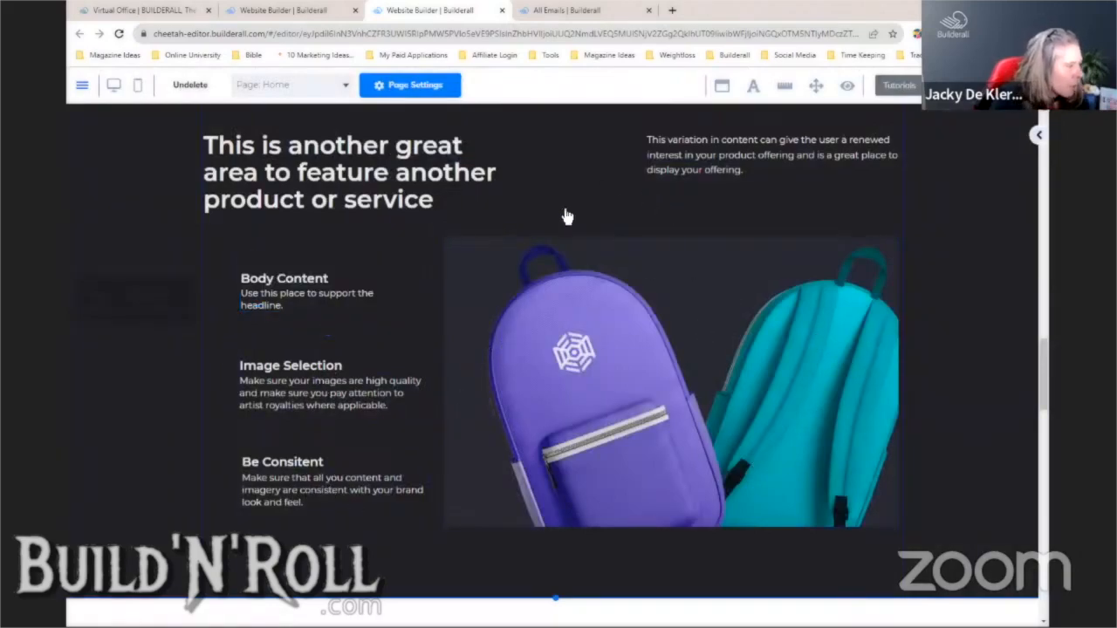
left_click(341, 307)
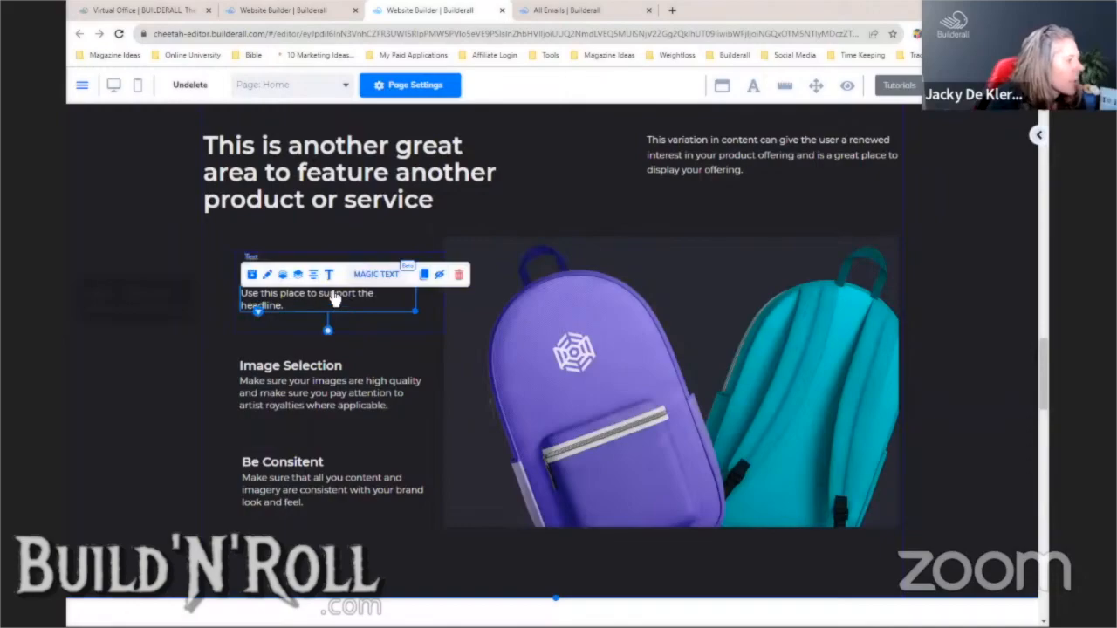
left_click(328, 275)
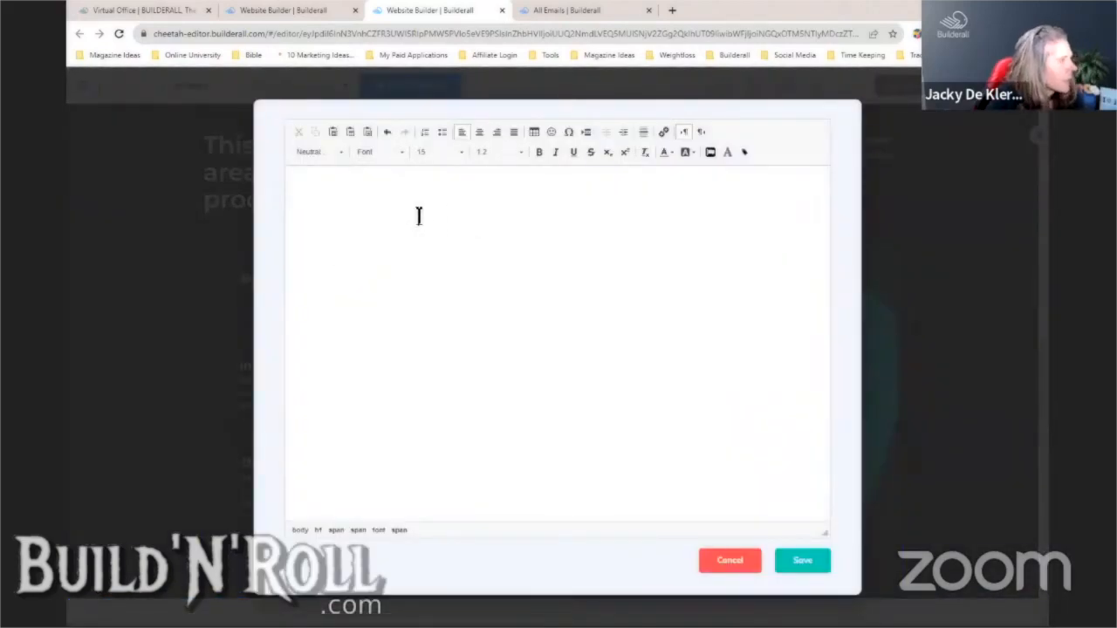
key("ctrl+a")
key("Delete")
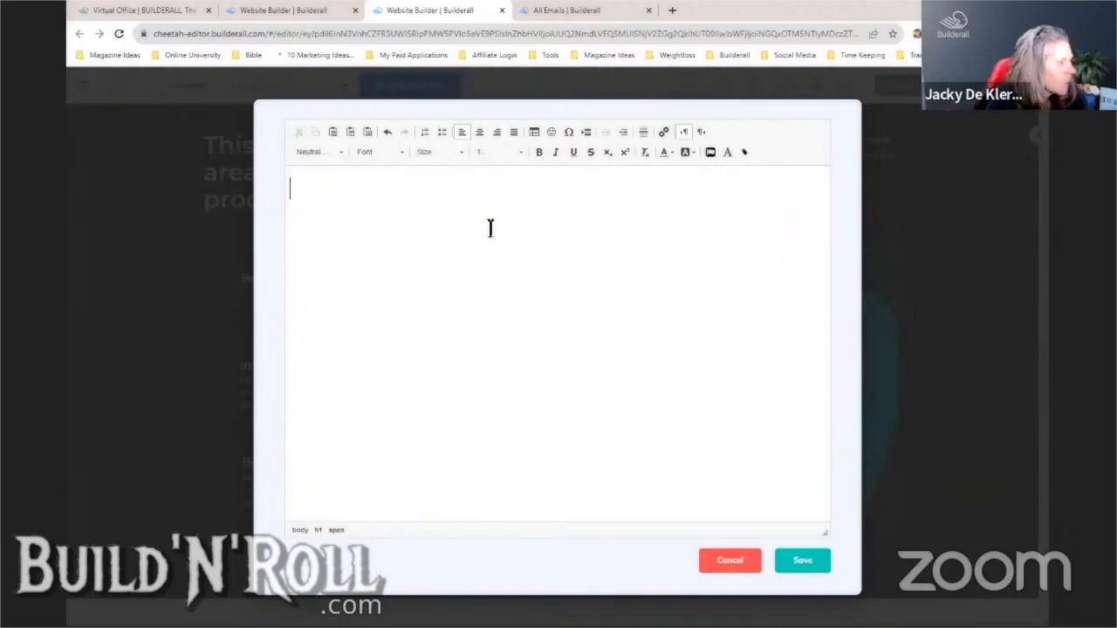
key("ctrl+v")
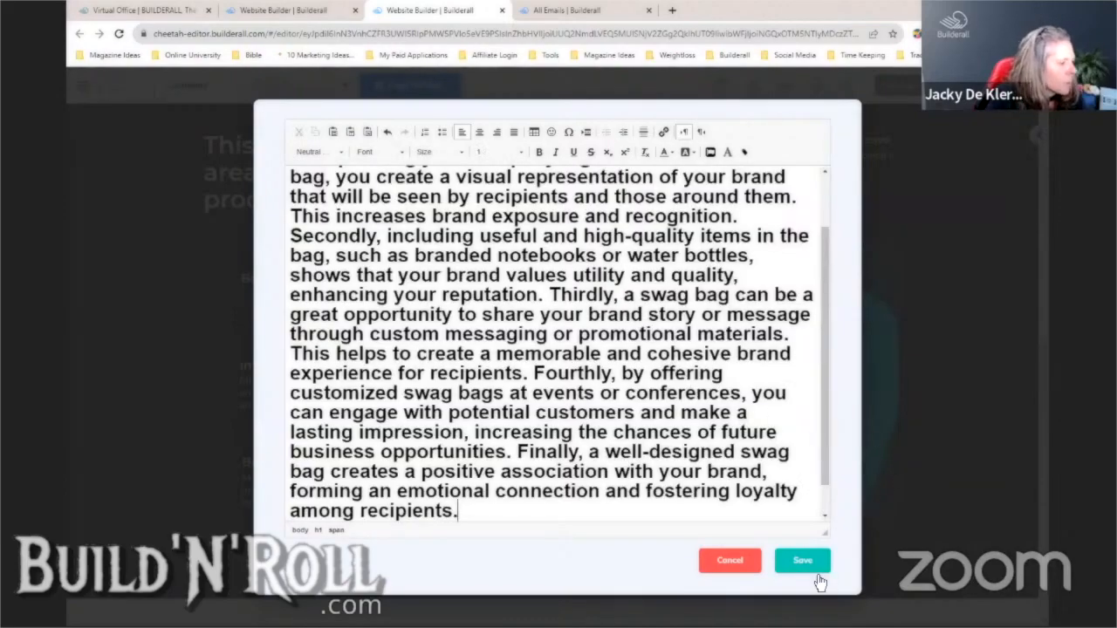
left_click(729, 560)
left_click(646, 383)
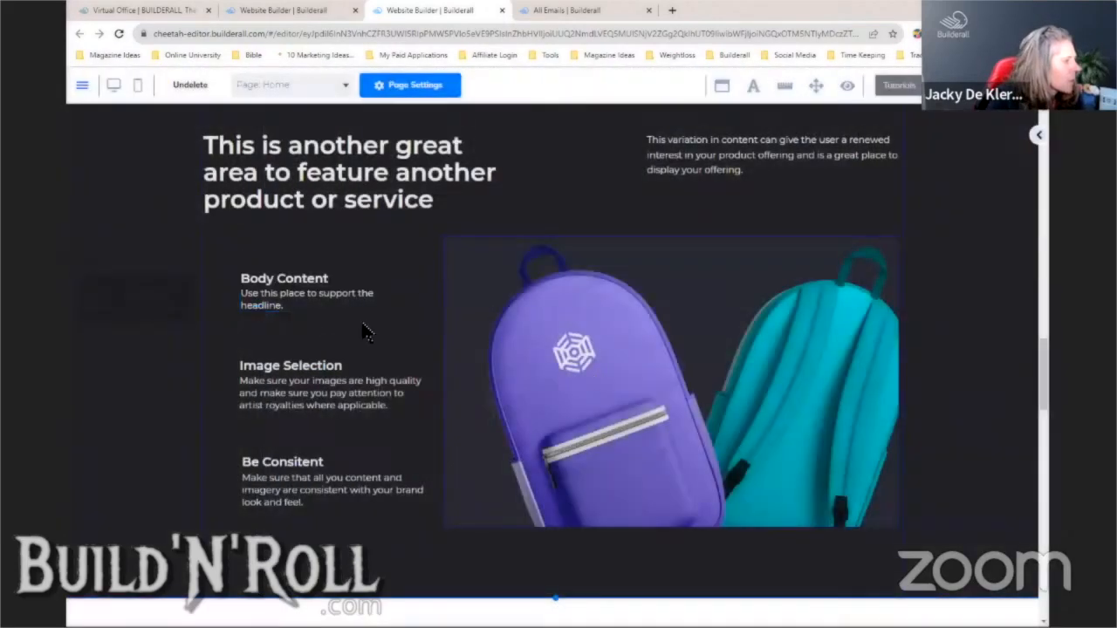
- Reopen the large editor, paste the generated paragraph and make its text black
left_click(307, 307)
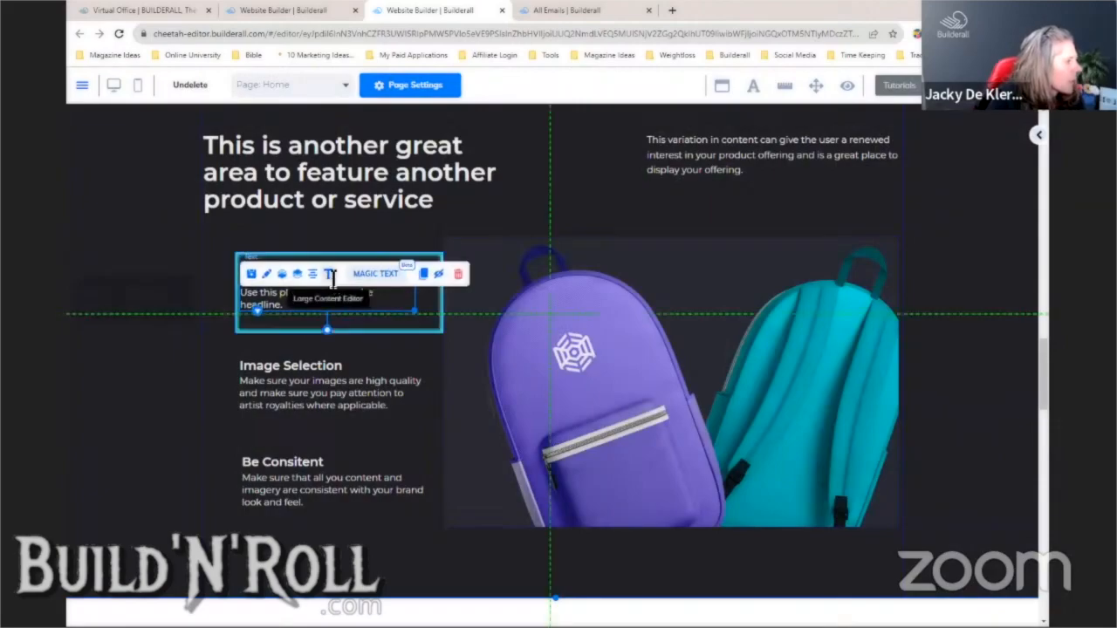
left_click(328, 276)
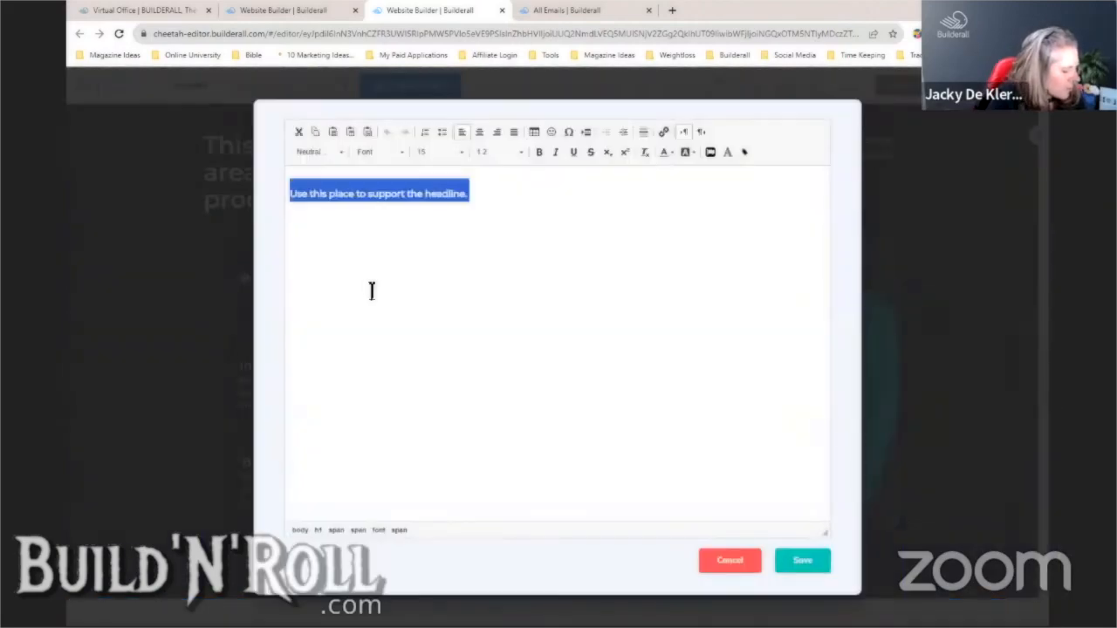
key("Delete")
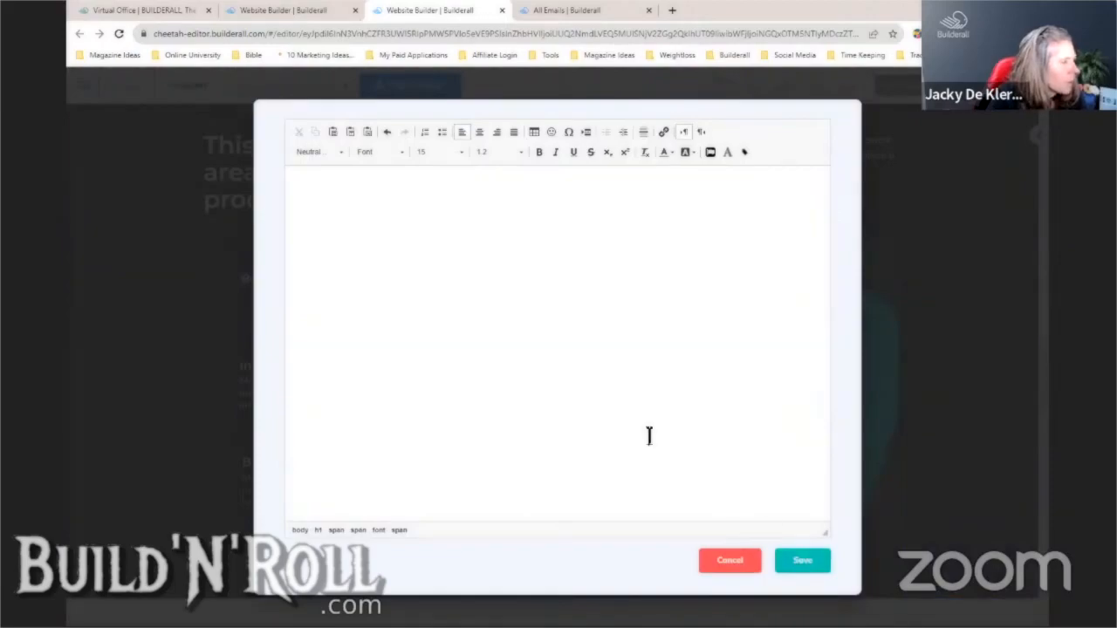
key("ctrl+v")
key("ctrl+a")
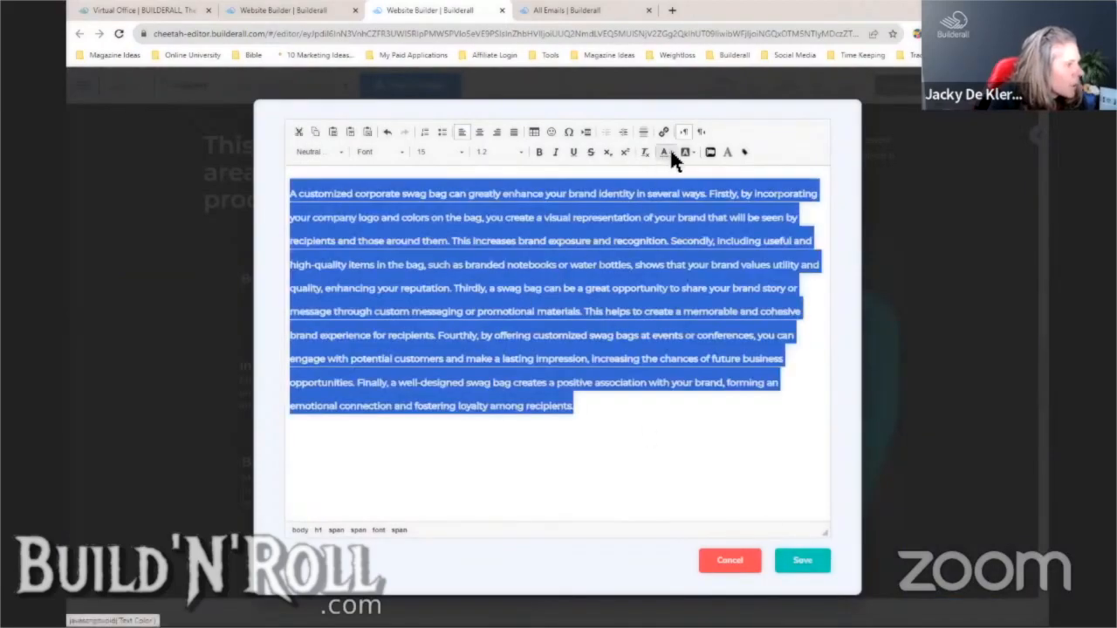
left_click(669, 151)
left_click(671, 177)
left_click(643, 409)
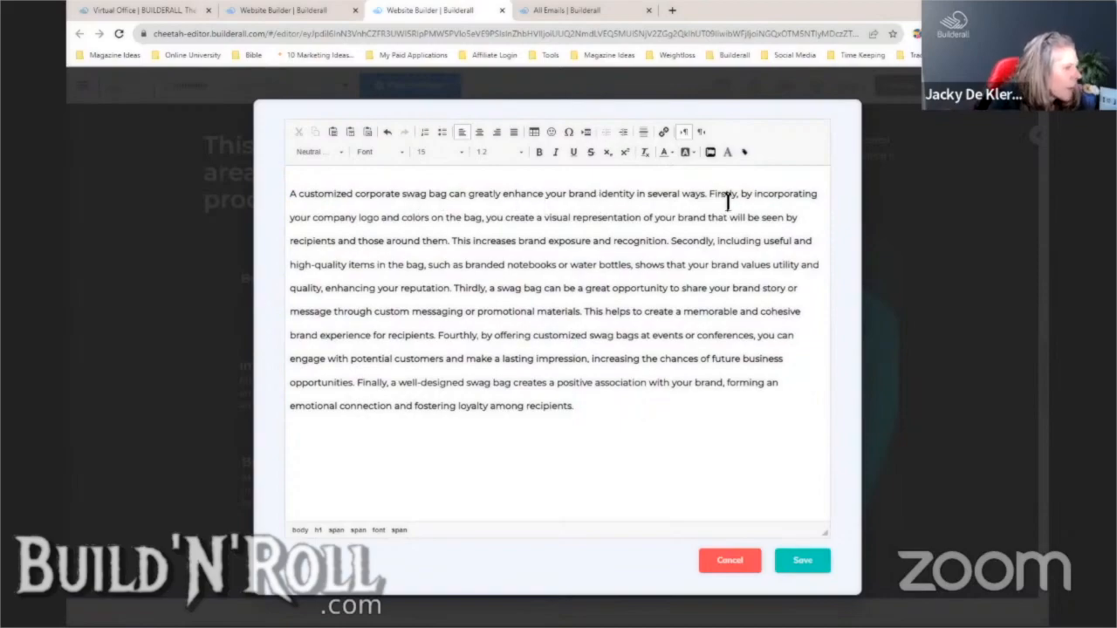
- Cut the paragraph's opening sentence and save the text block
left_click_drag(709, 196, 301, 201)
right_click(321, 203)
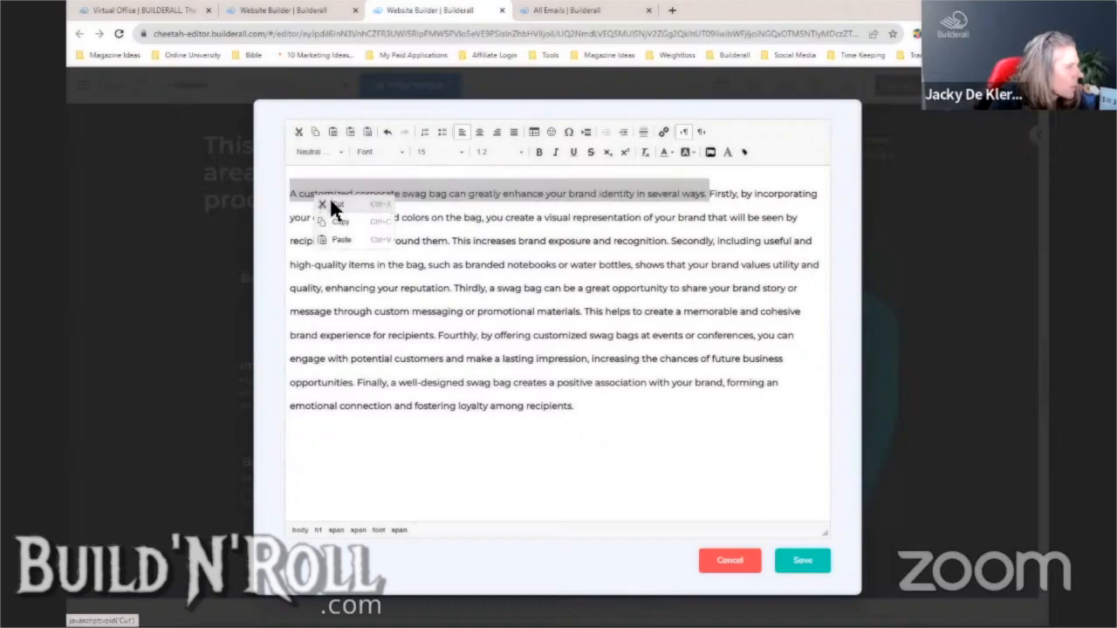
left_click(335, 205)
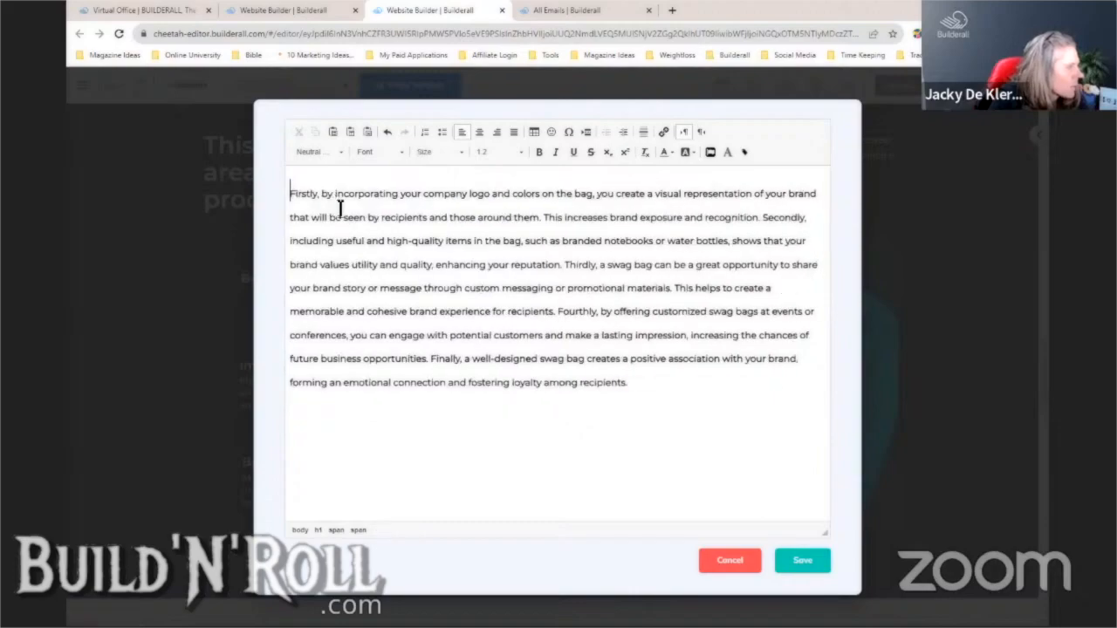
left_click(803, 561)
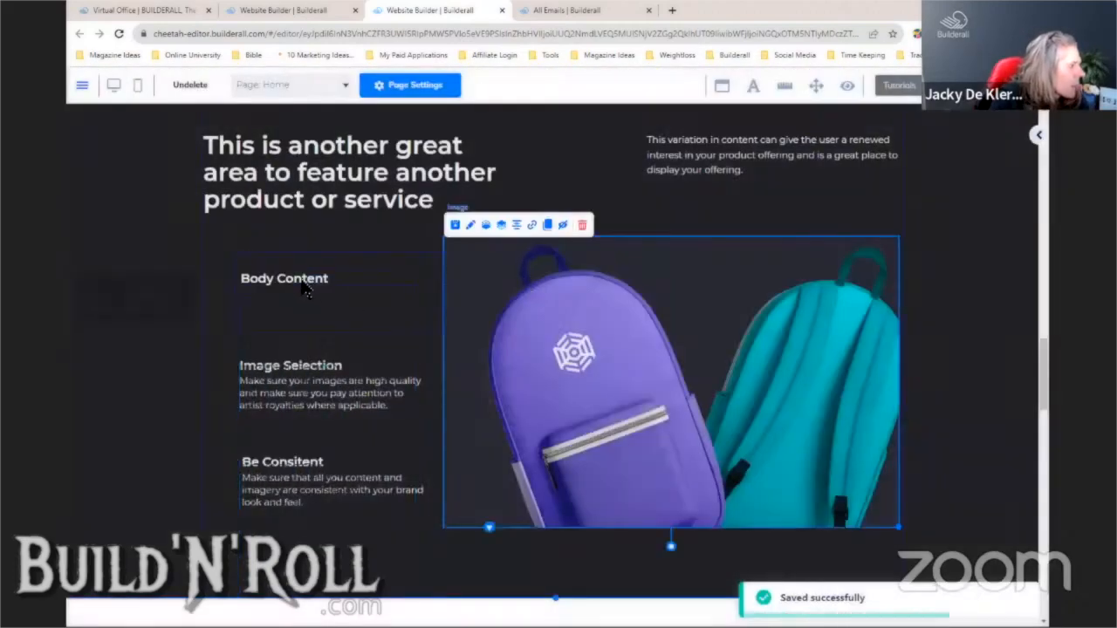
left_click(307, 286)
- Replace the Body Content heading with the cut swag-bag sentence and save
left_click(326, 257)
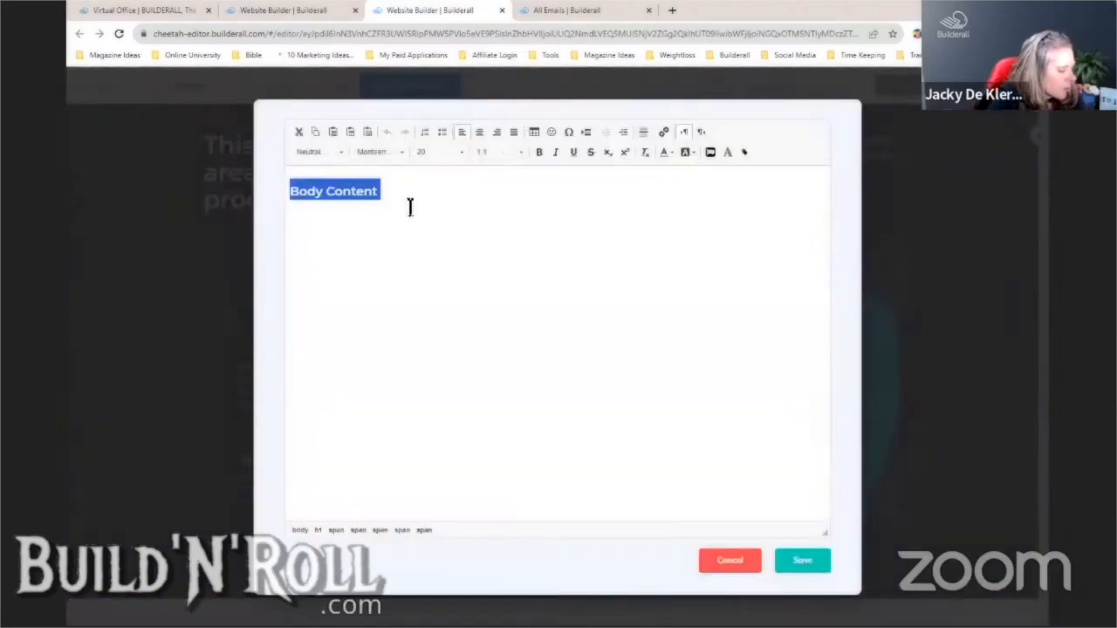
key("Delete")
left_click(803, 564)
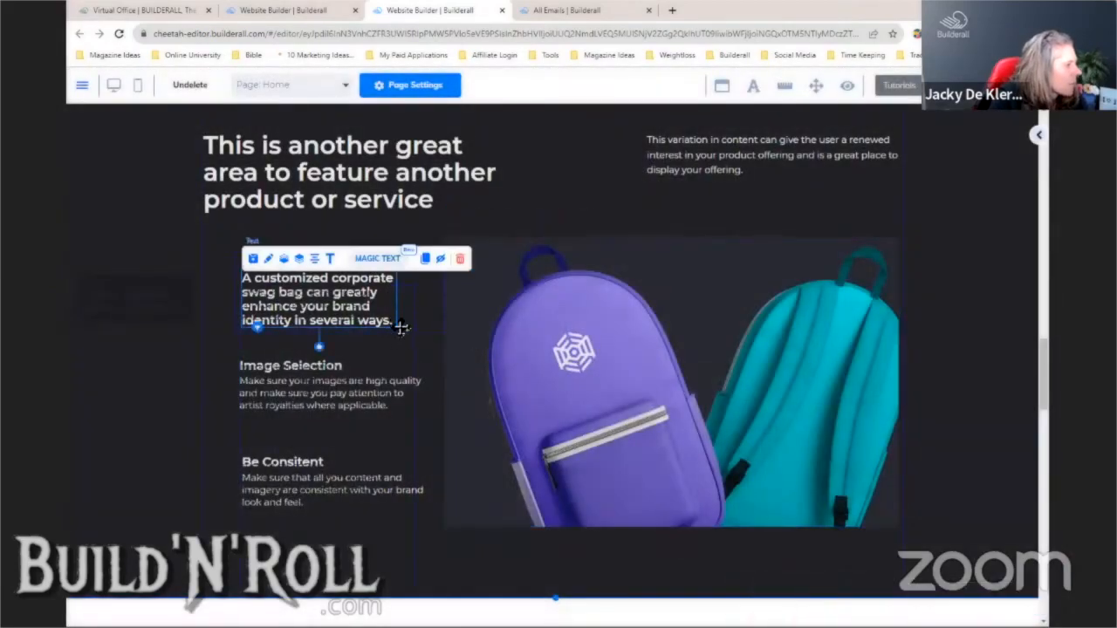
- Move the sentence above the backpack image and widen it to two lines
left_click_drag(371, 283, 646, 218)
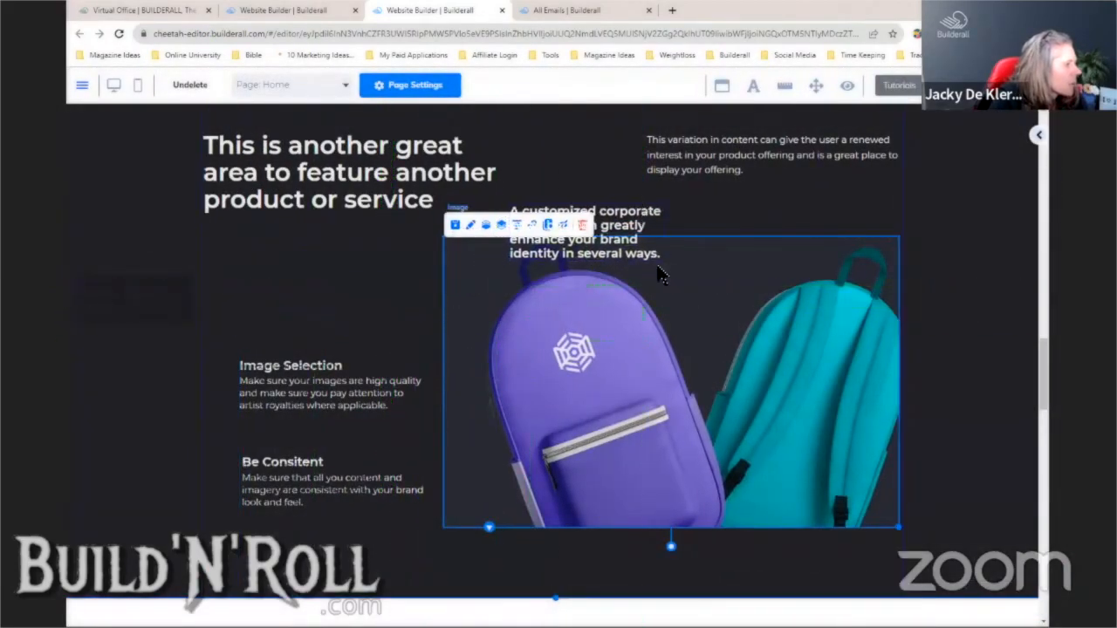
left_click(655, 256)
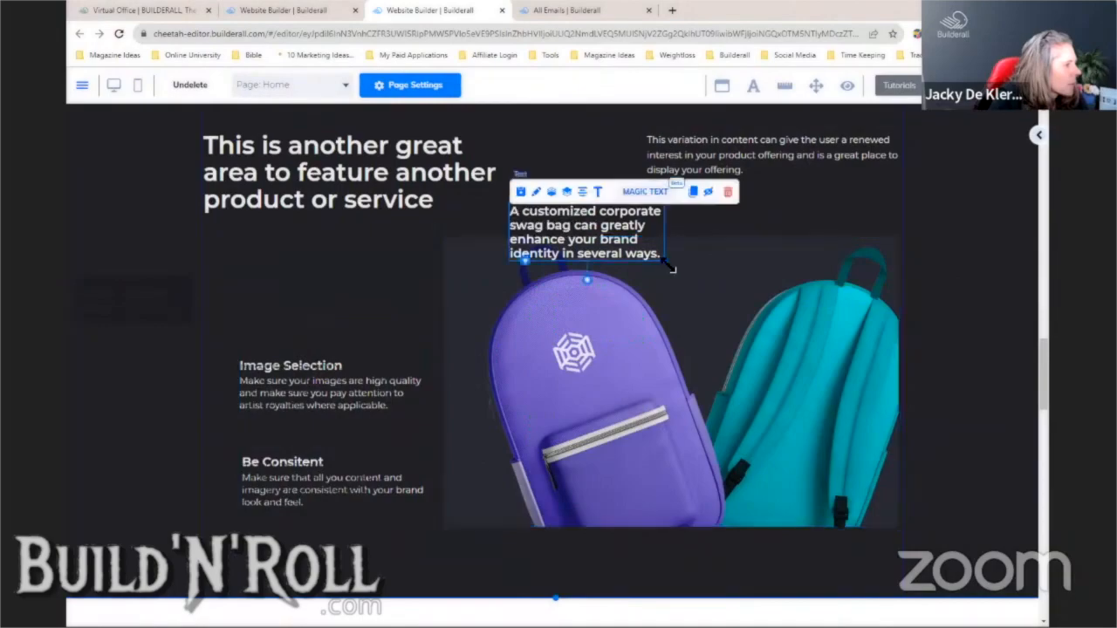
left_click_drag(669, 266, 834, 255)
left_click(839, 282)
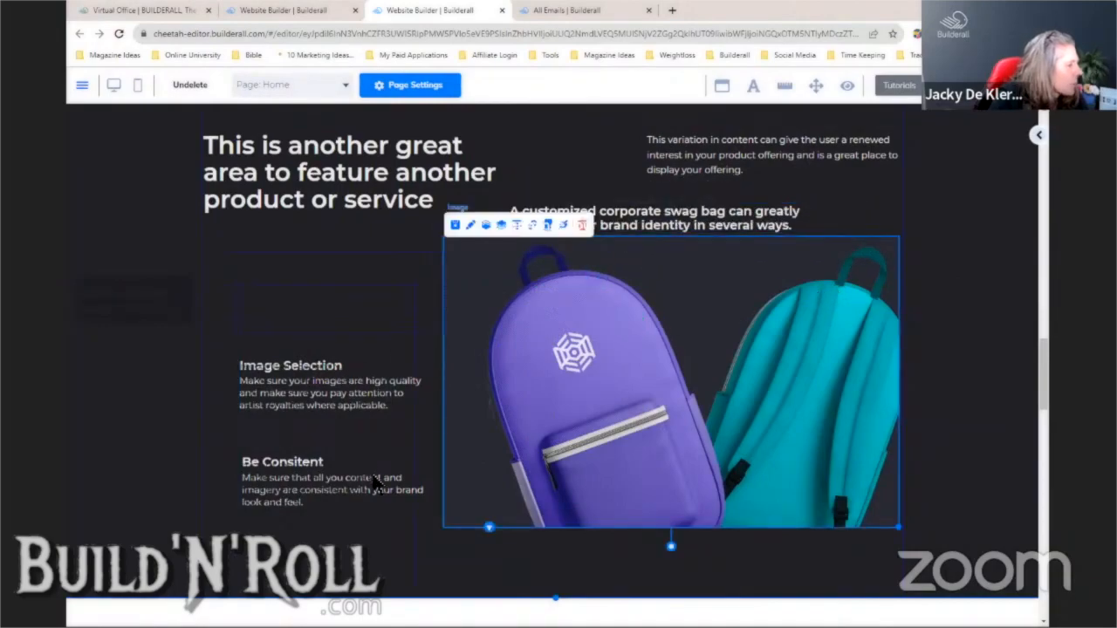
left_click(409, 531)
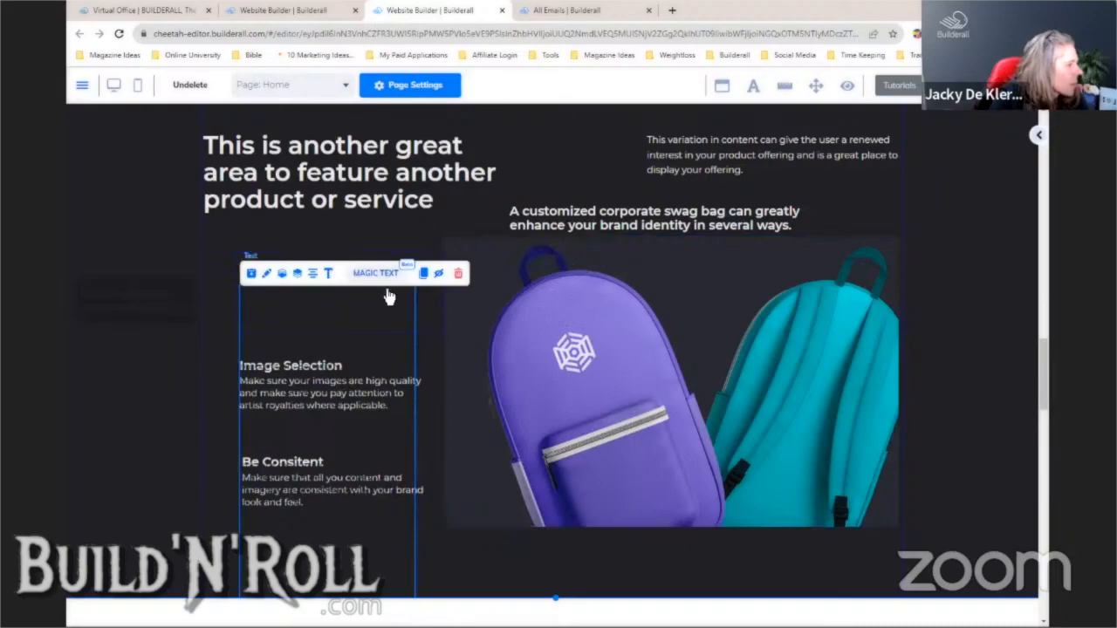
- Replace 'Firstly, by' with '1.' and cut everything from 'Secondly' onward, then save
left_click(329, 273)
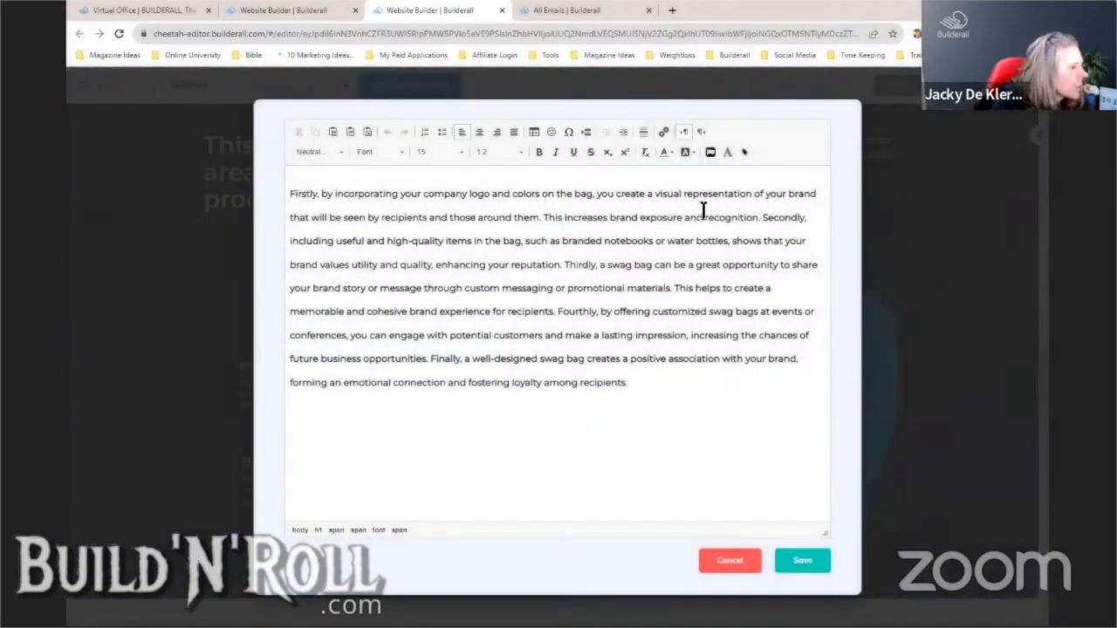
left_click_drag(340, 196, 291, 194)
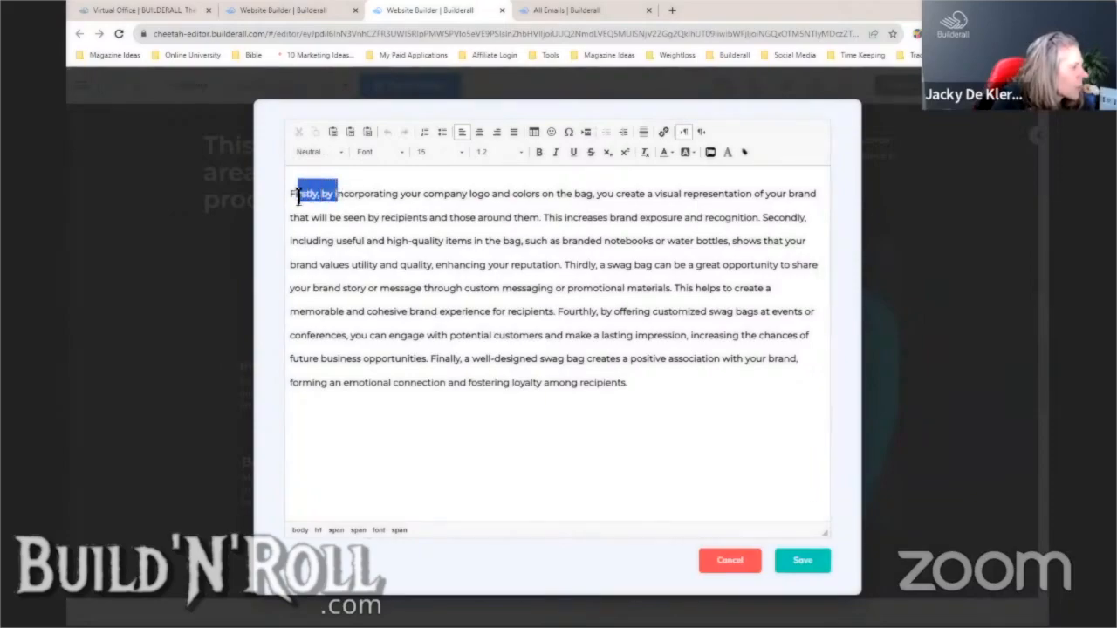
key("BackSpace")
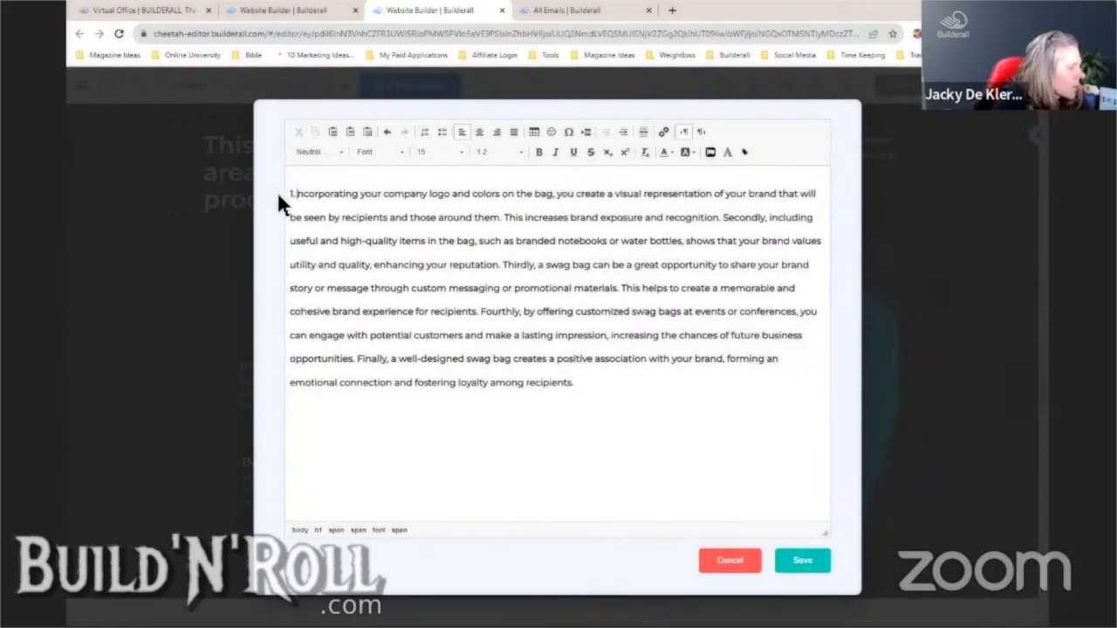
type("1.")
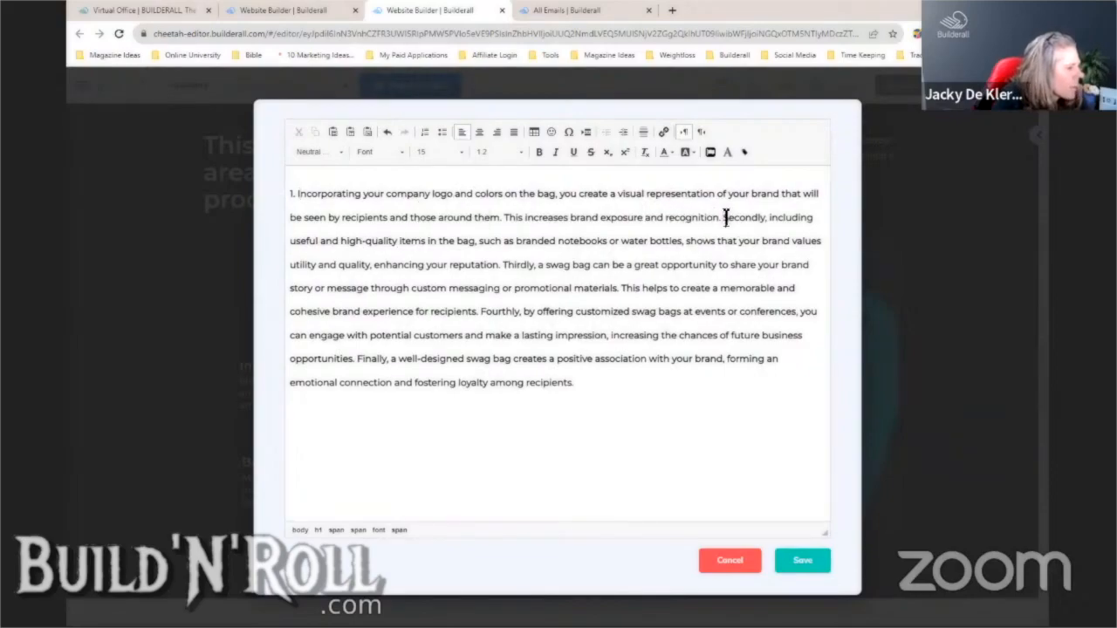
left_click_drag(726, 217, 776, 374)
left_click(760, 407)
left_click_drag(726, 219, 793, 387)
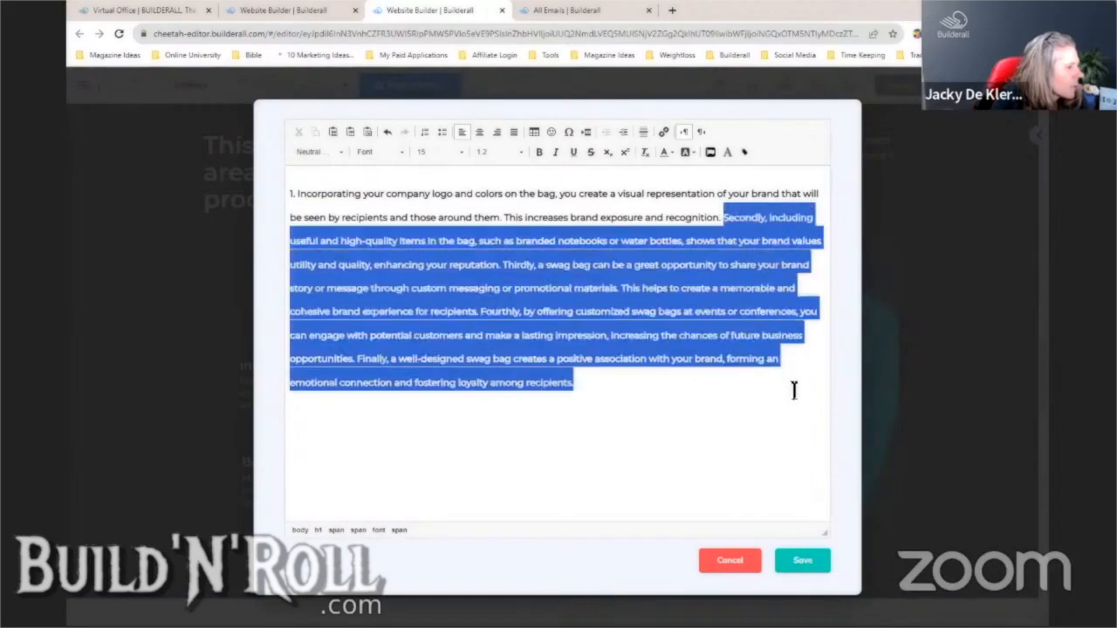
right_click(762, 367)
left_click(776, 370)
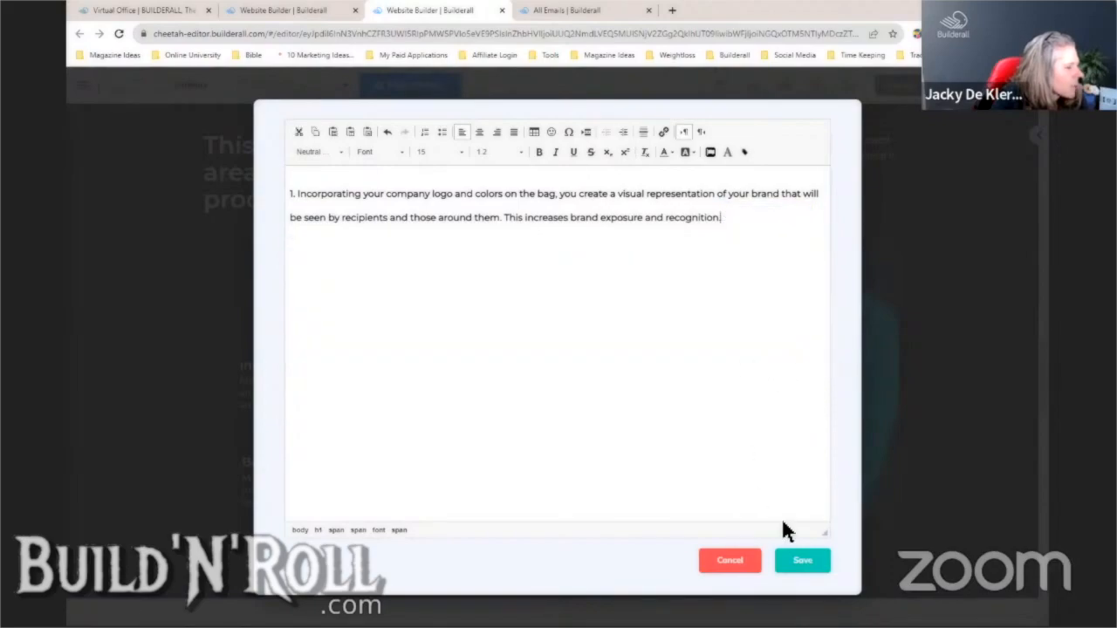
left_click(803, 563)
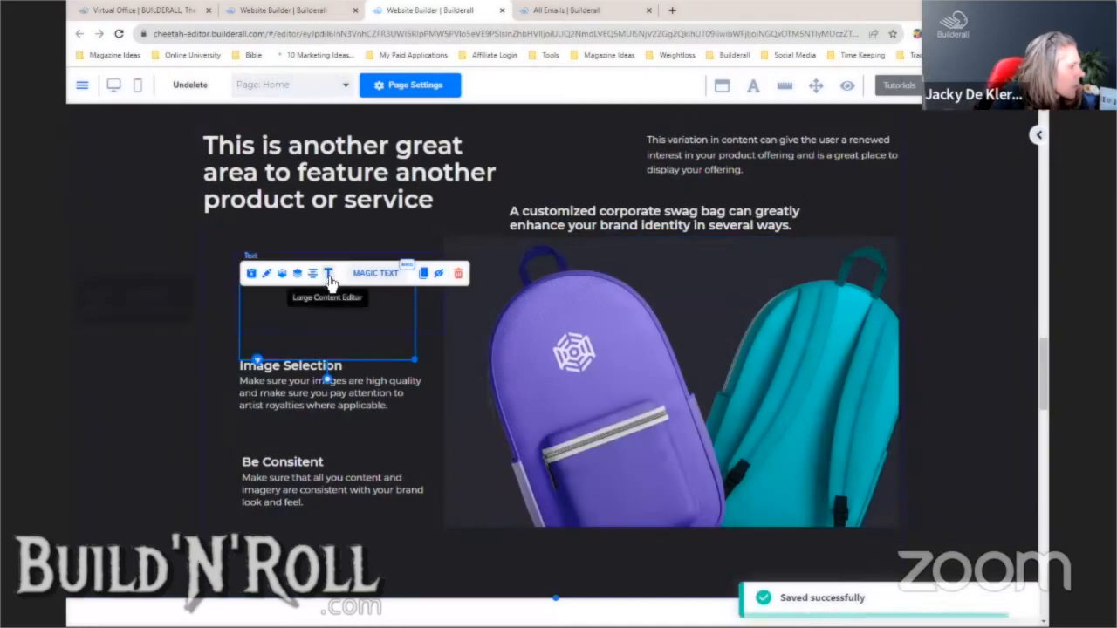
- Give the shortened paragraph a light, readable text colour and save
left_click(329, 276)
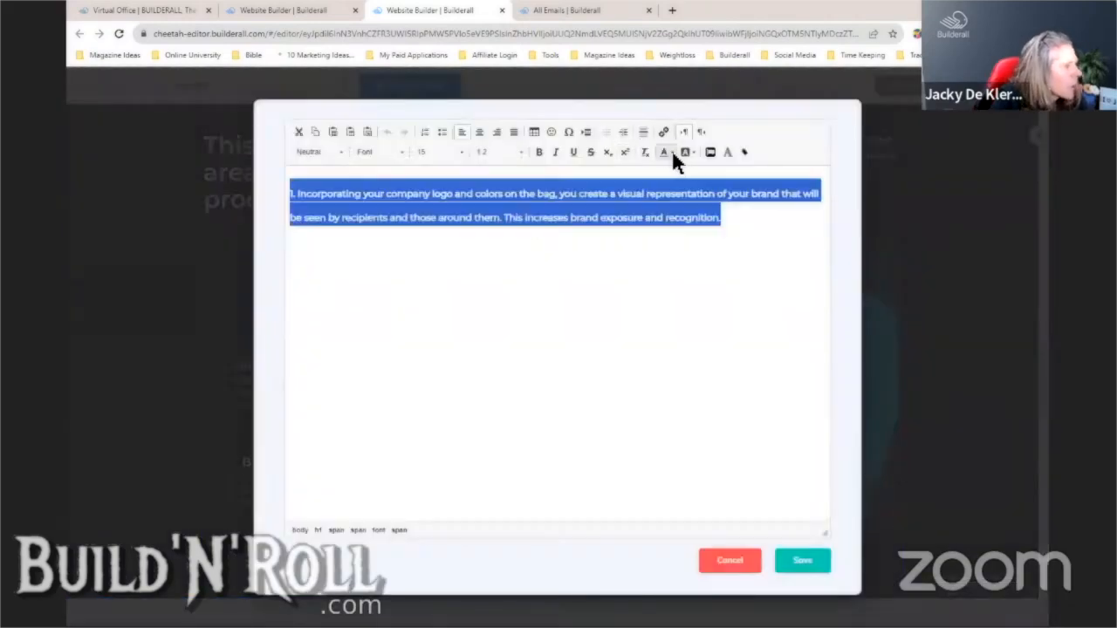
left_click(671, 152)
left_click(742, 234)
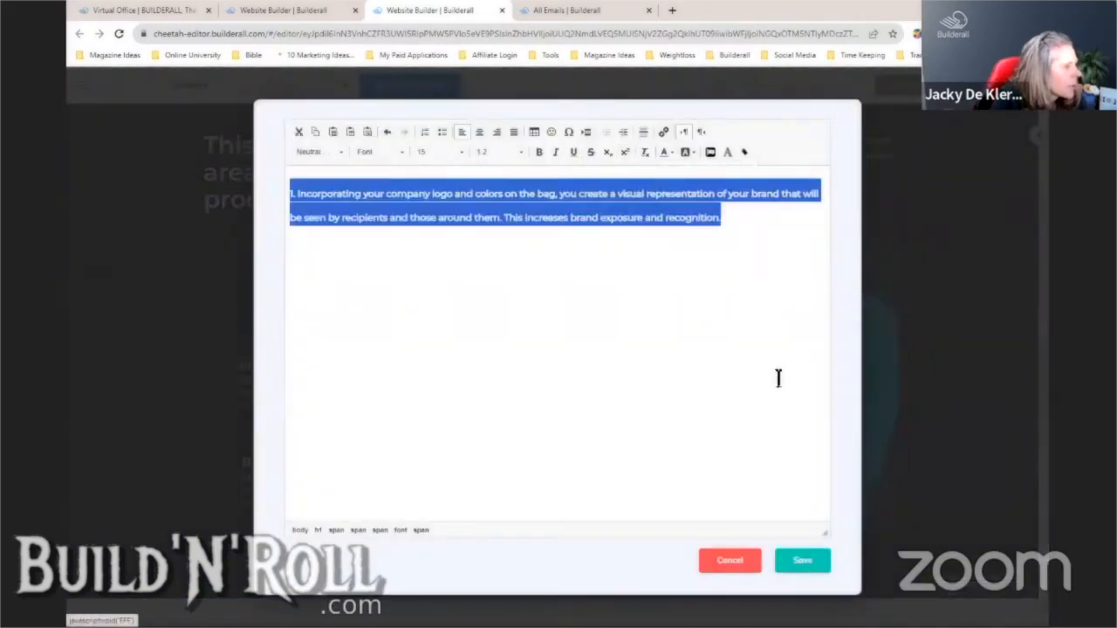
left_click(801, 563)
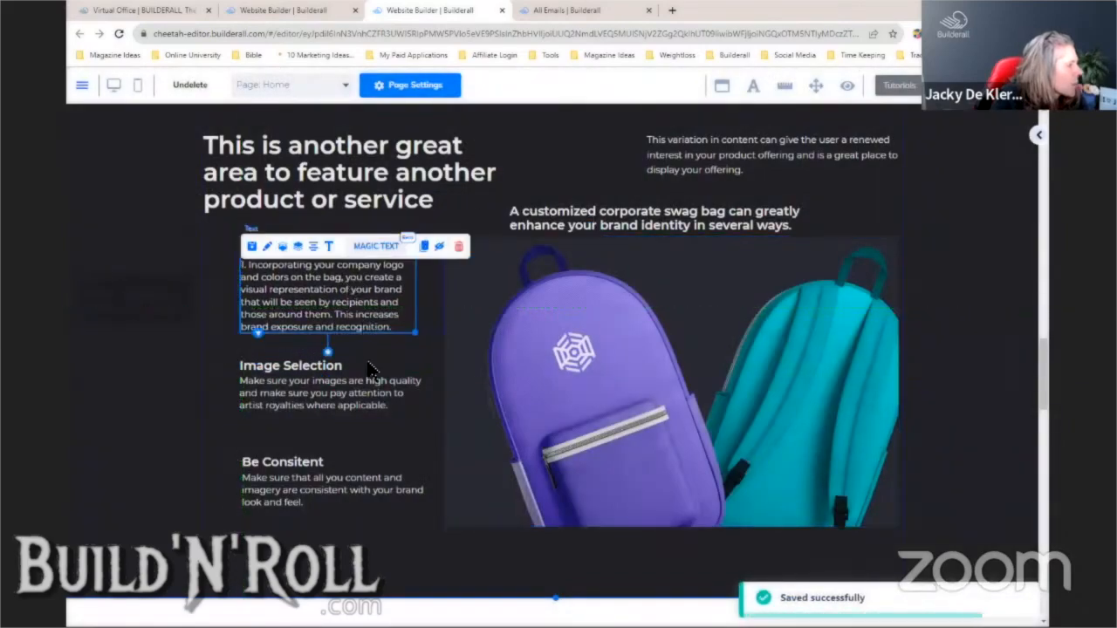
- Move both tips onto the backpack image, widen the numbered paragraph, and set the heading above it
left_click_drag(410, 418, 750, 428)
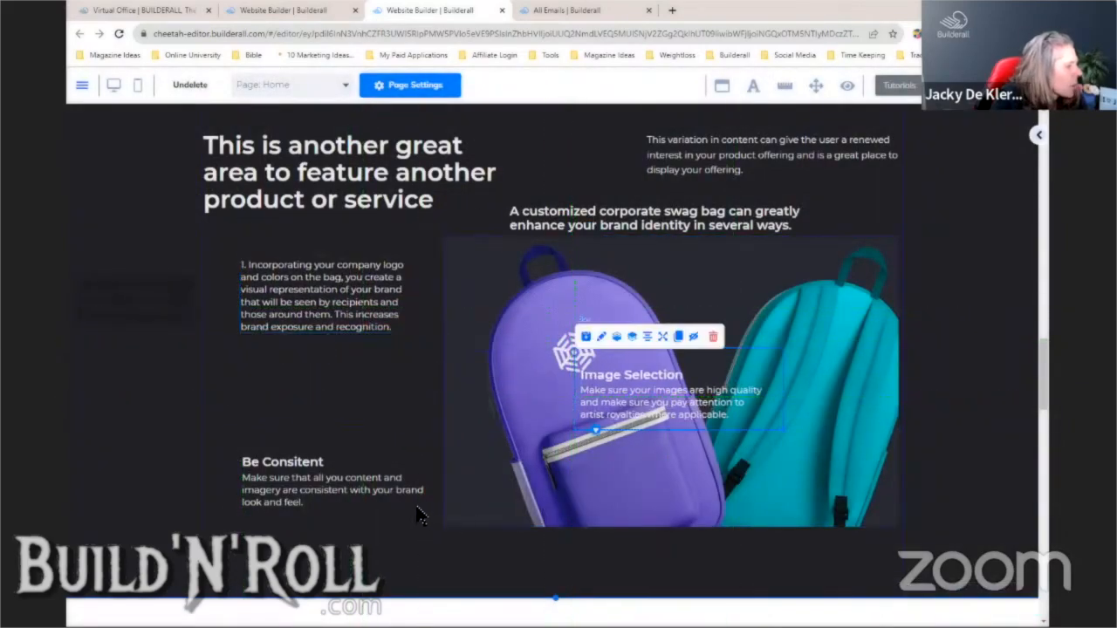
left_click_drag(419, 516, 648, 474)
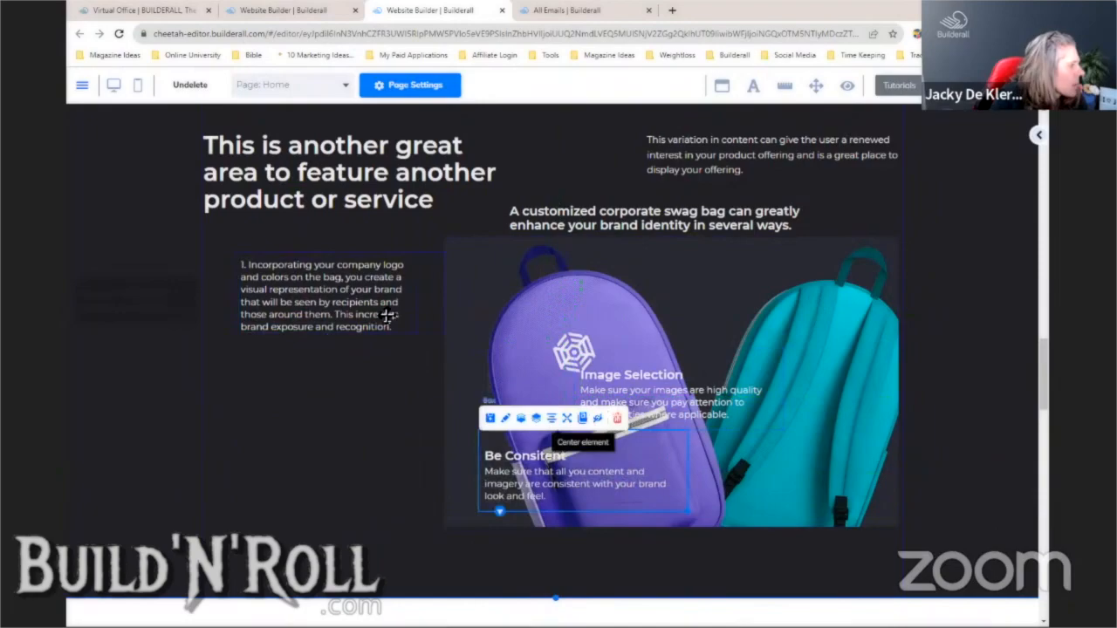
left_click_drag(436, 324, 440, 438)
left_click(376, 318)
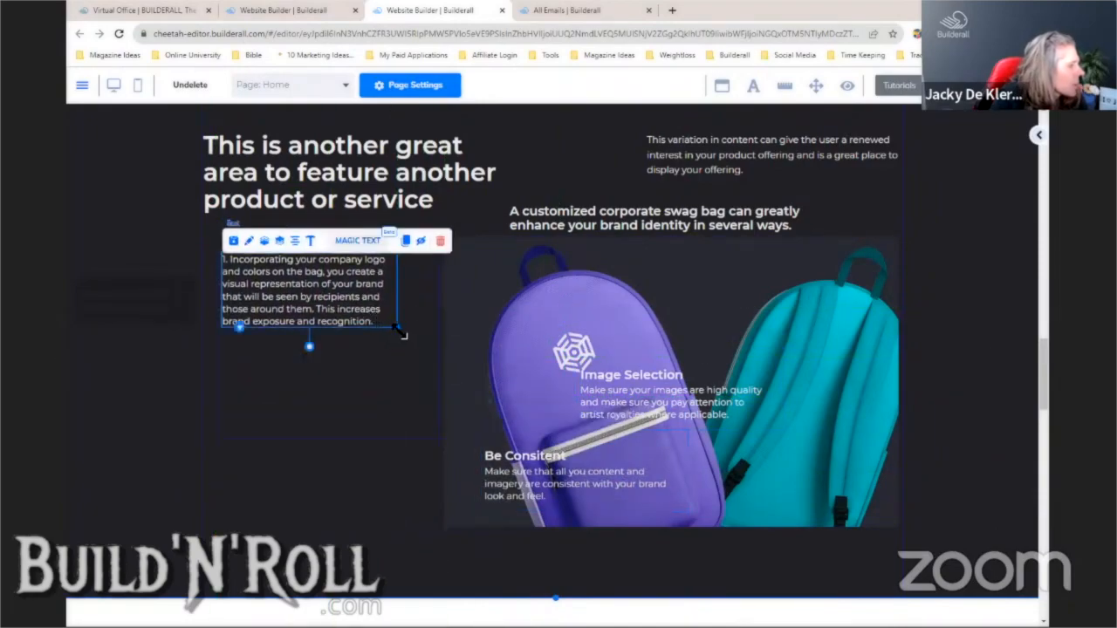
left_click_drag(401, 331, 415, 398)
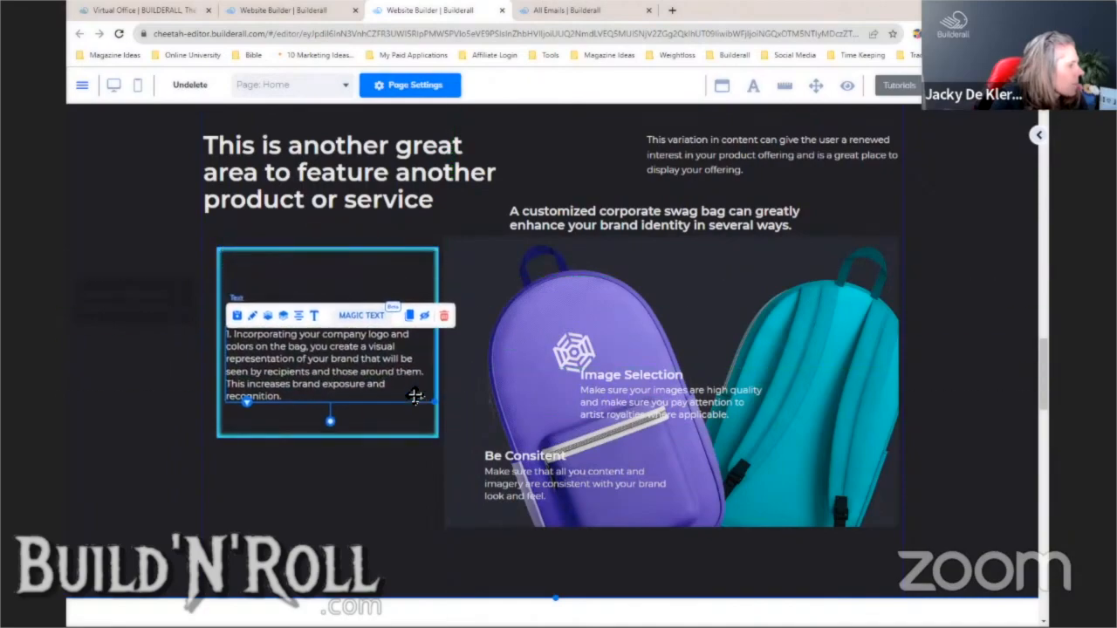
left_click_drag(626, 224, 377, 262)
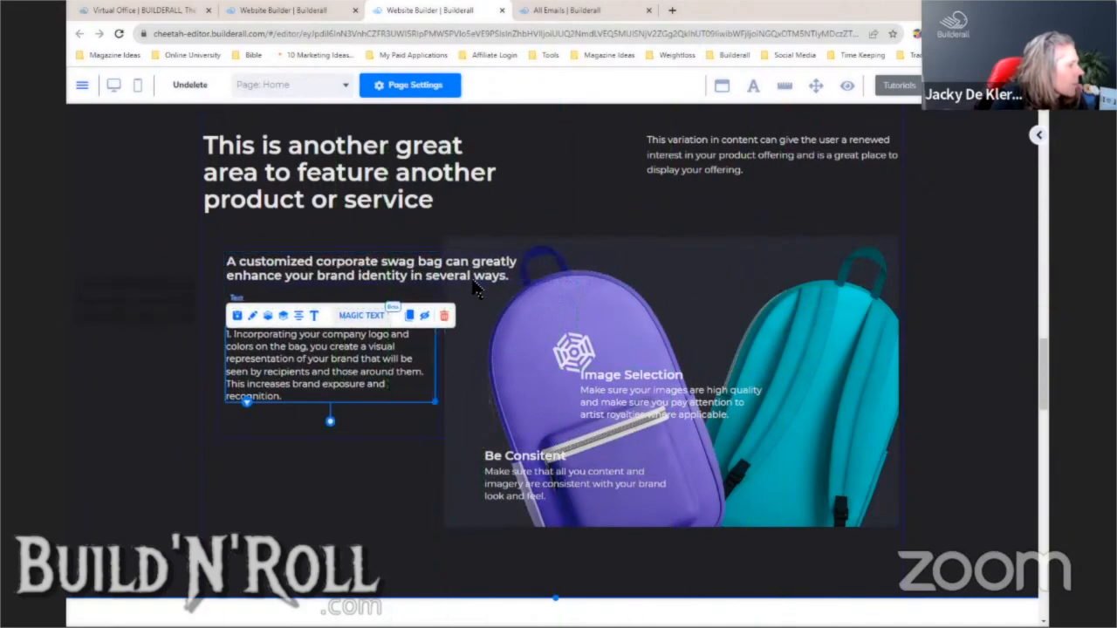
- Delete the old 'another great area' section heading and confirm
left_click(456, 399)
left_click(429, 400)
left_click(412, 274)
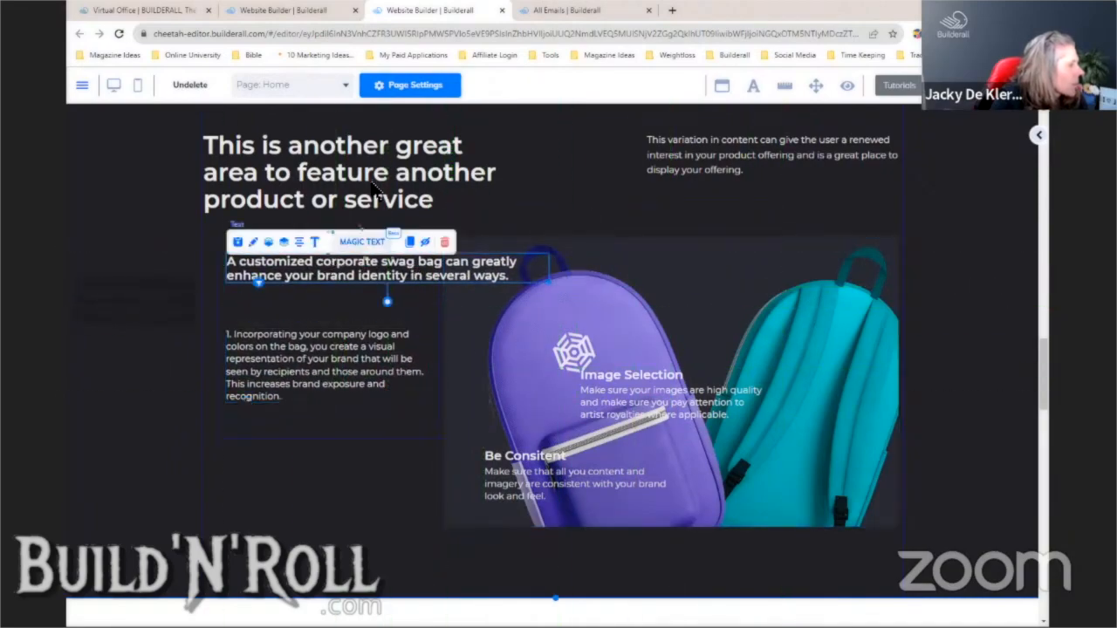
left_click(373, 188)
left_click(423, 145)
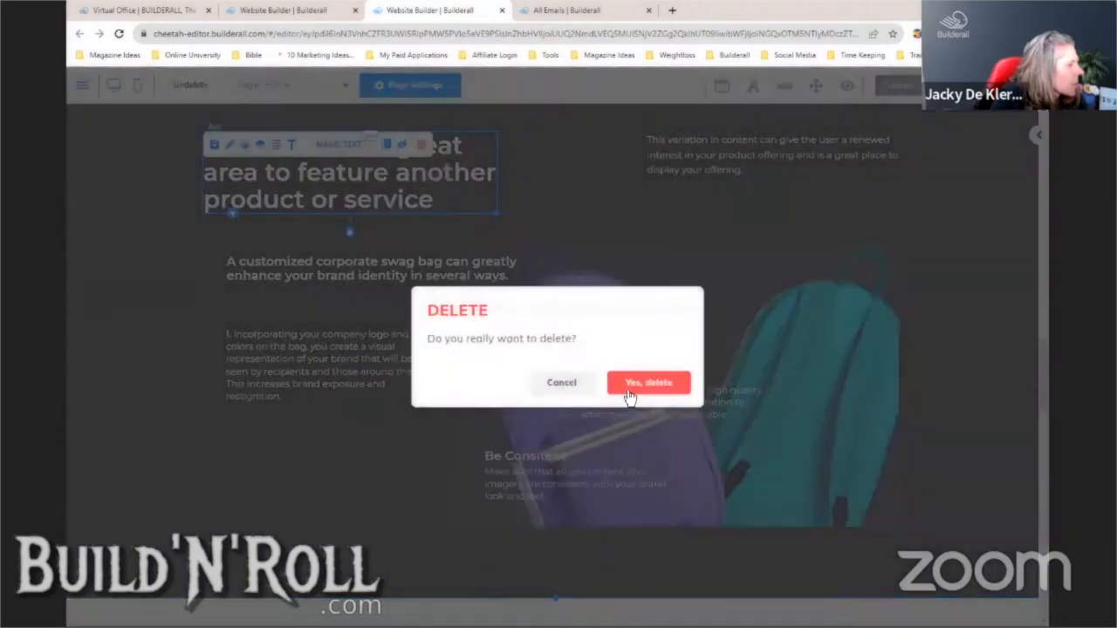
left_click(646, 384)
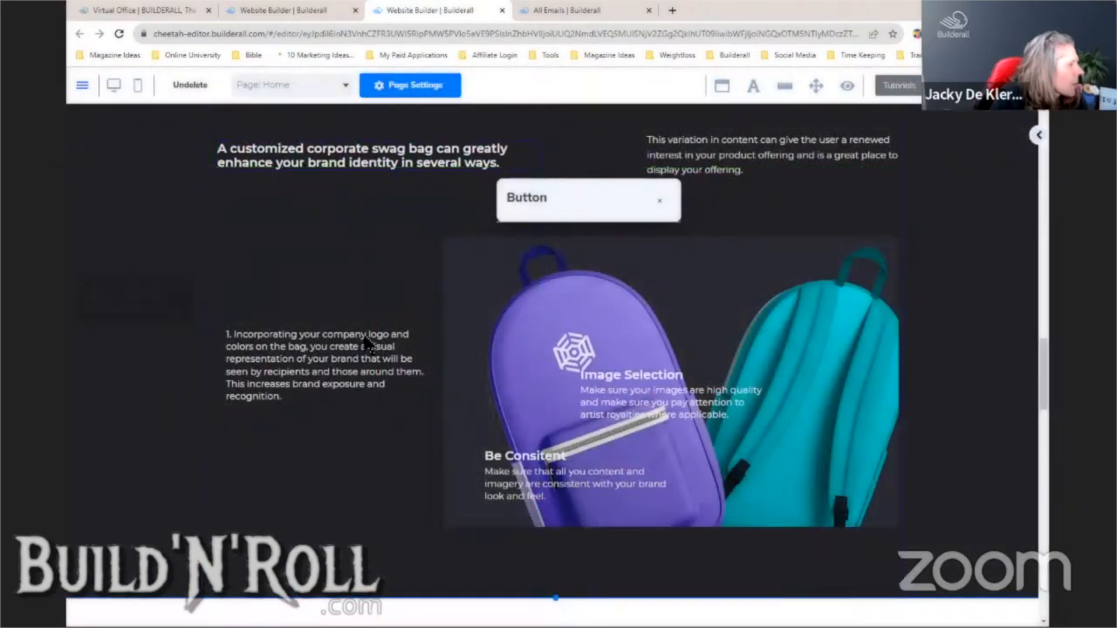
left_click(366, 344)
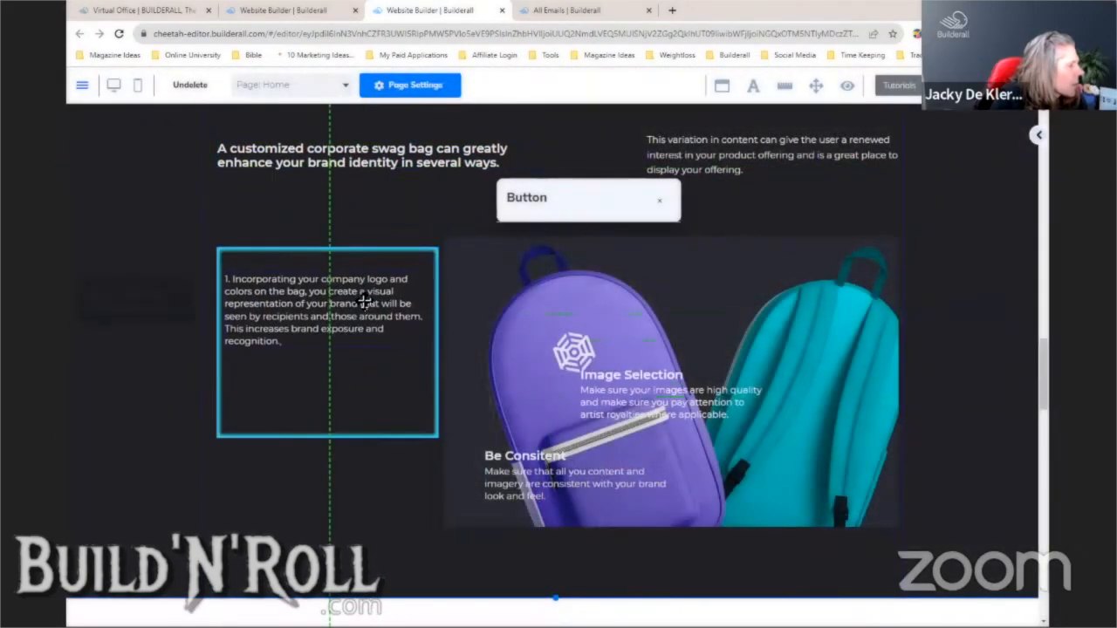
- Put a line break after '1.' and centre-align the first paragraph
double_click(308, 307)
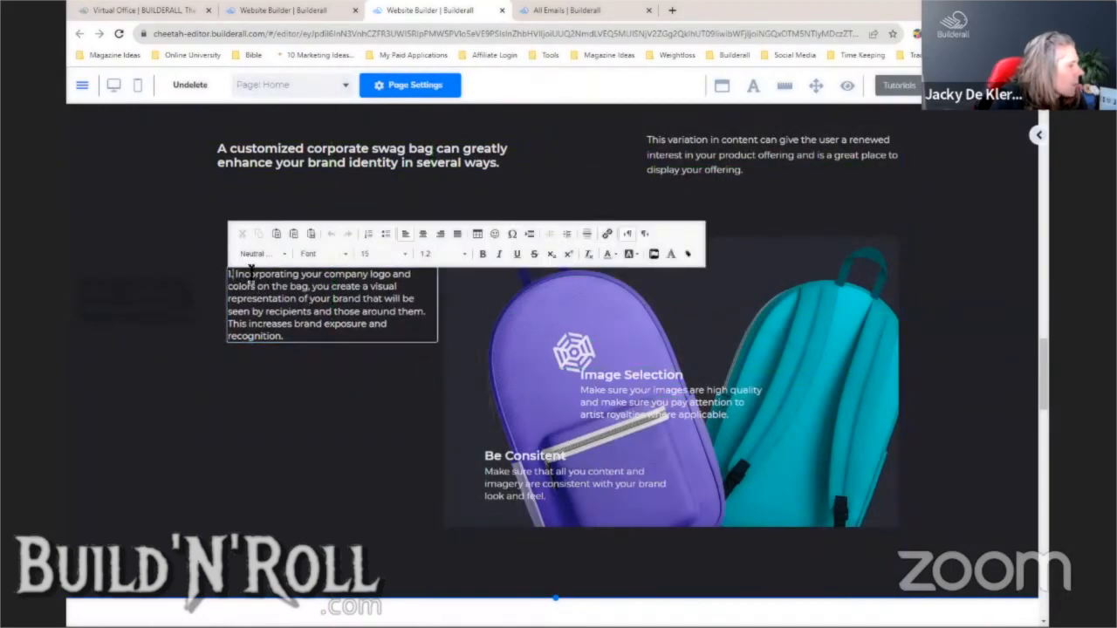
key("Return")
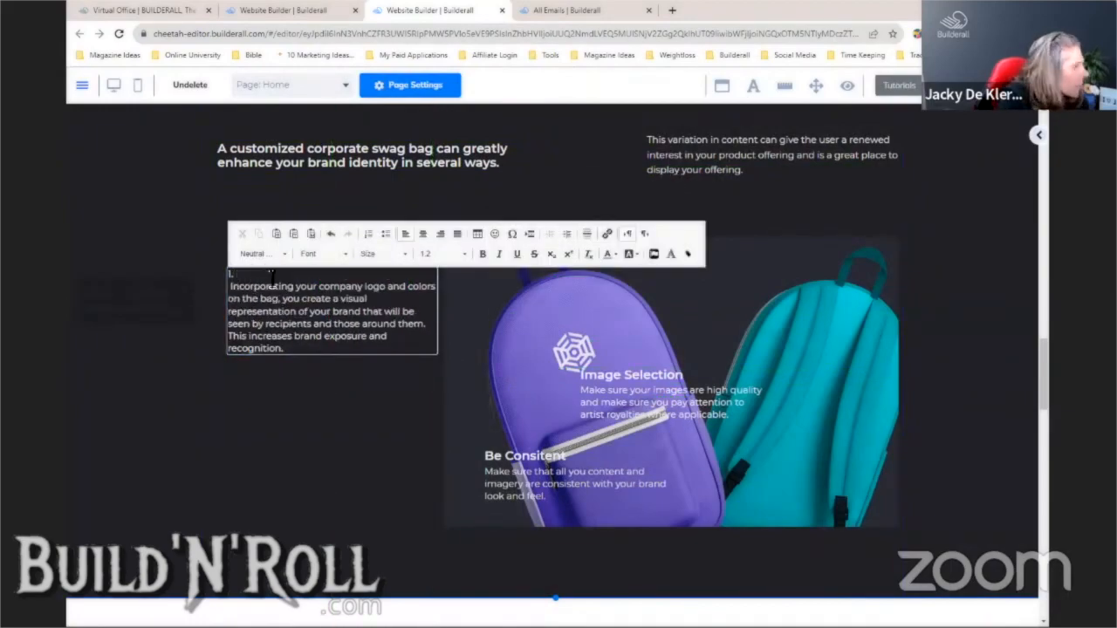
key("Return")
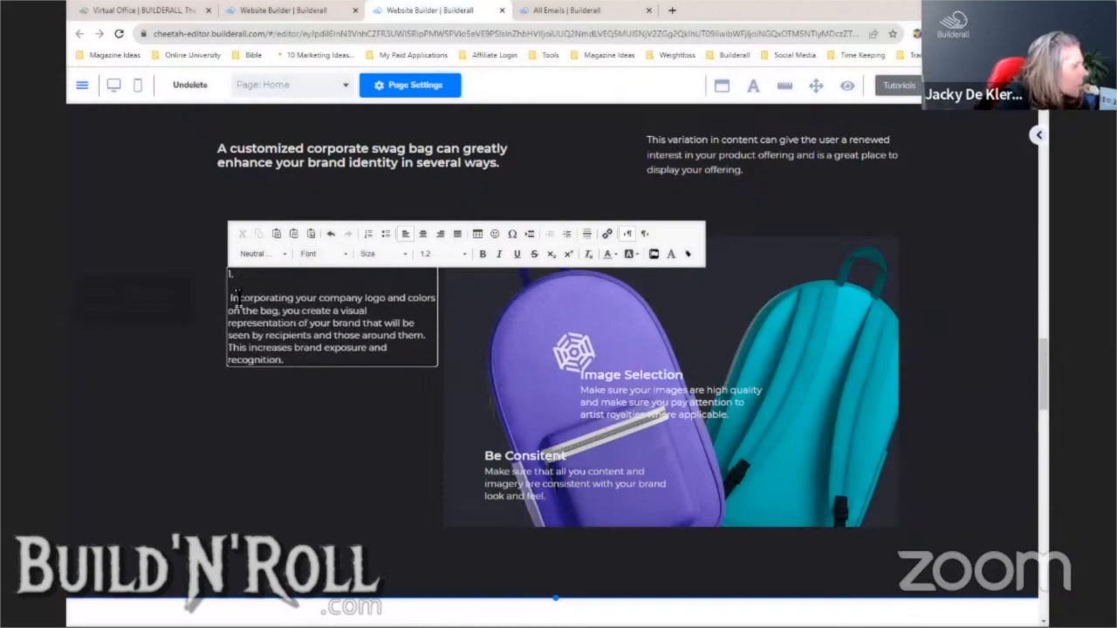
key("BackSpace")
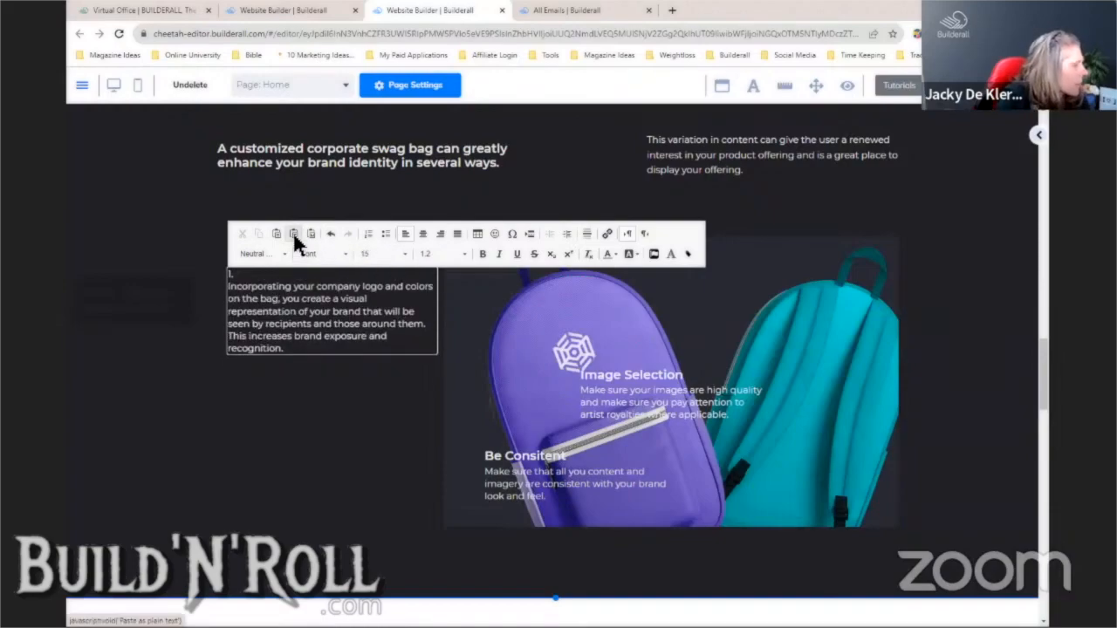
left_click_drag(298, 353, 229, 273)
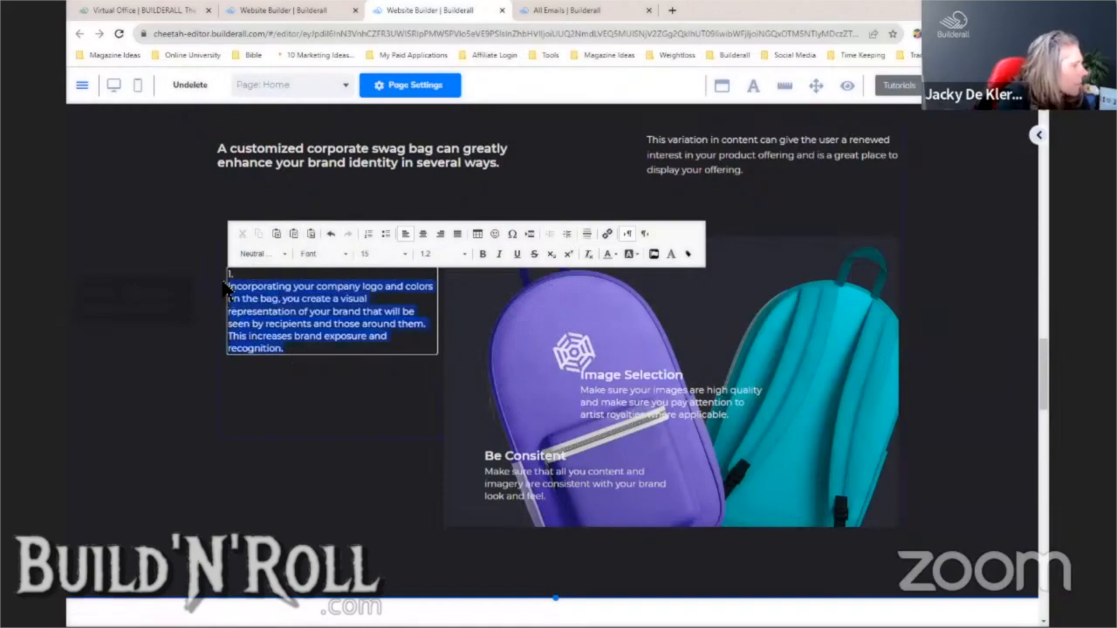
left_click(423, 241)
left_click(387, 411)
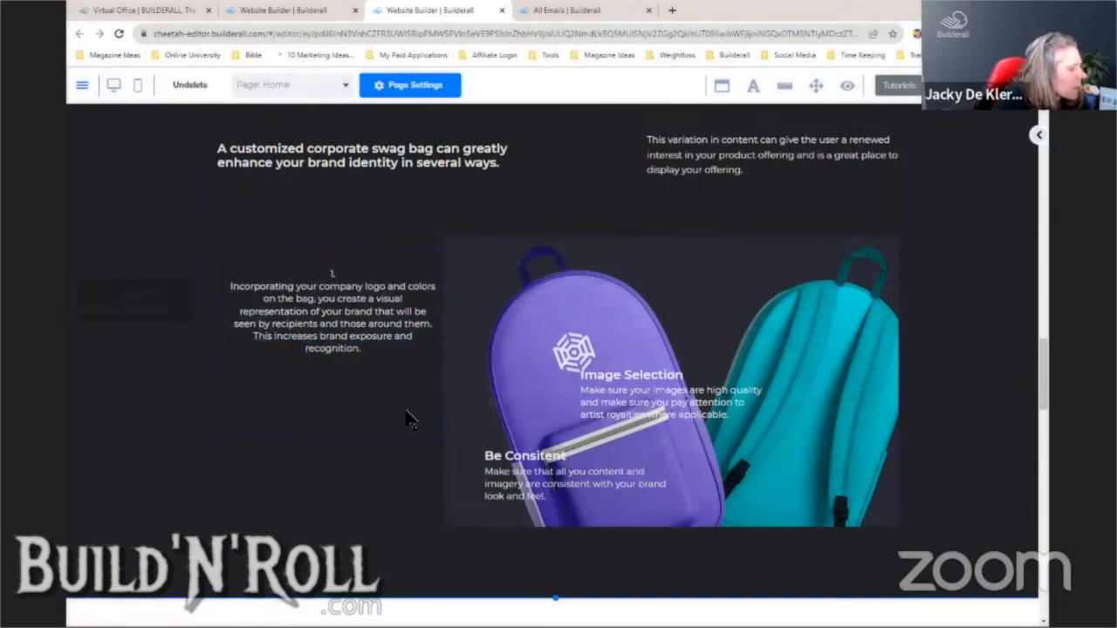
- Fit the box to the paragraph, place a duplicate below, and open the copy's text editor
left_click(401, 388)
left_click_drag(439, 439, 443, 370)
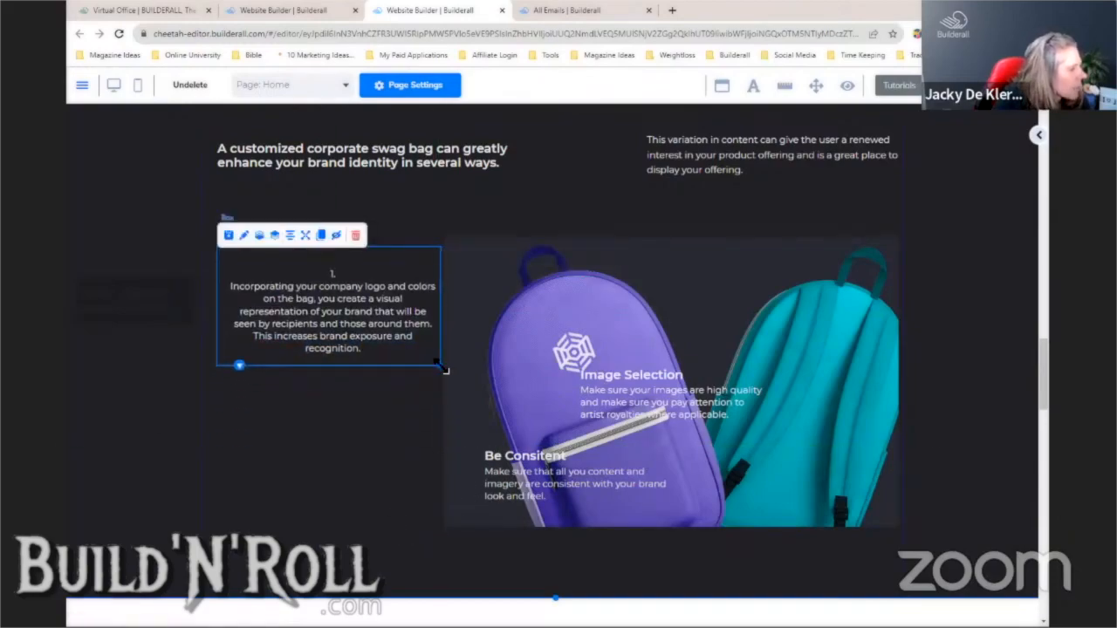
left_click(407, 365)
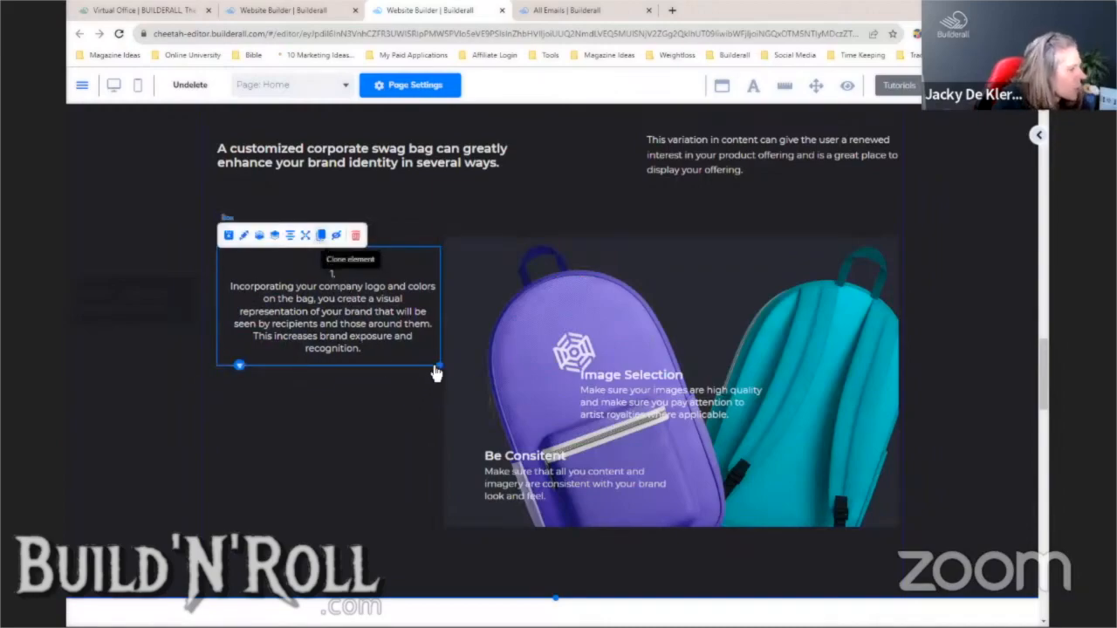
mouse_move(442, 375)
left_mouse_down()
mouse_move(414, 464)
mouse_move(424, 479)
left_mouse_up()
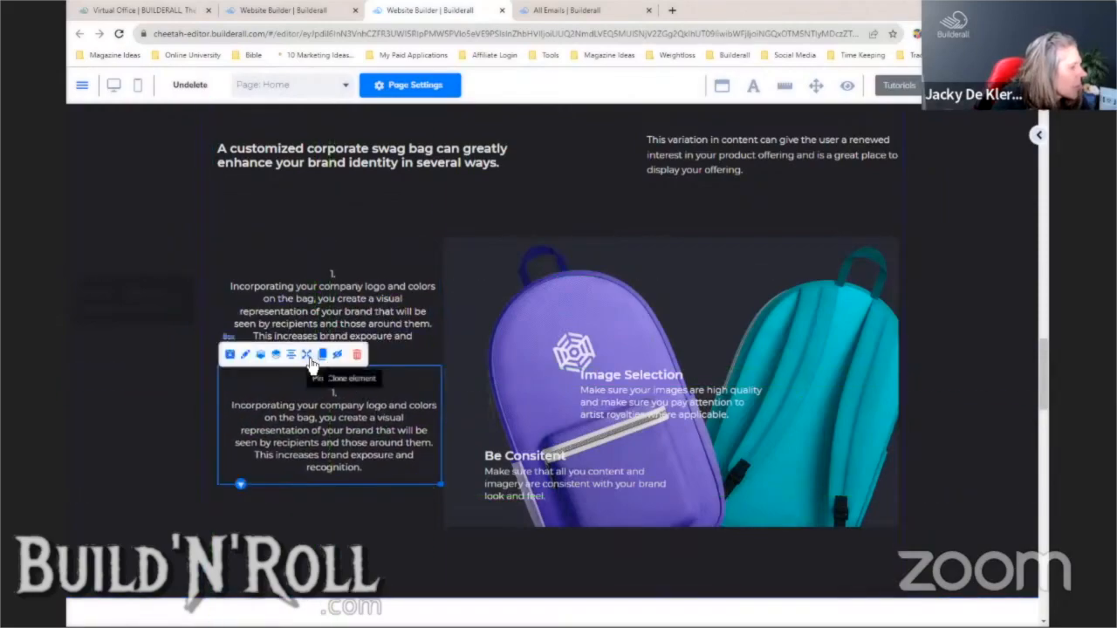
left_click(332, 426)
left_click(317, 375)
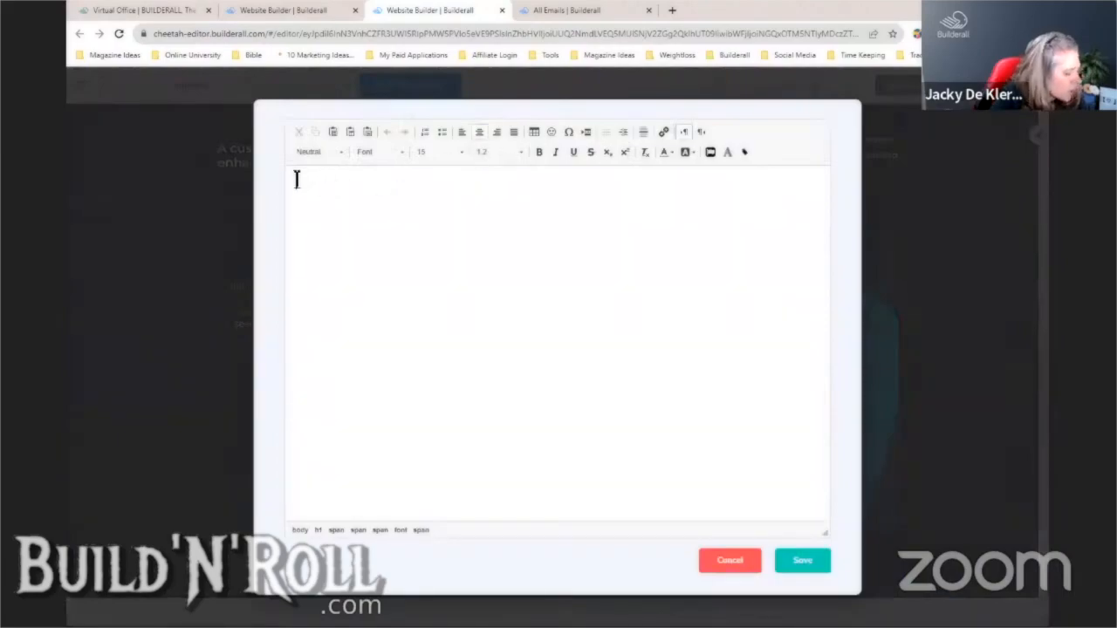
- Set the copied text colour to automatic and delete everything from 'Thirdly' onward
key("ctrl+a")
key("Delete")
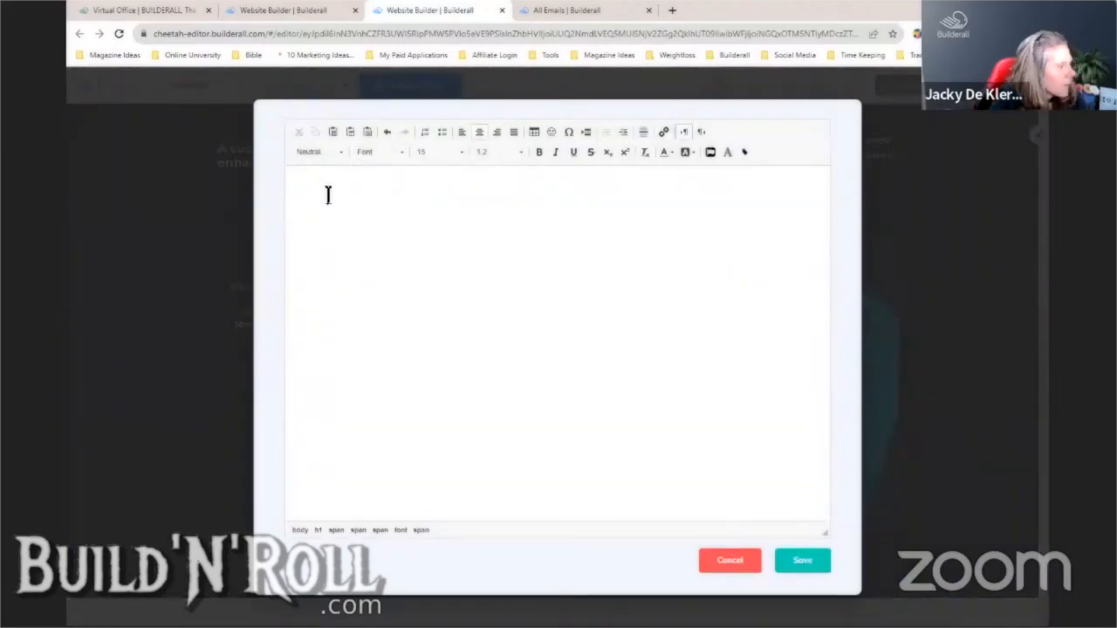
key("ctrl+z")
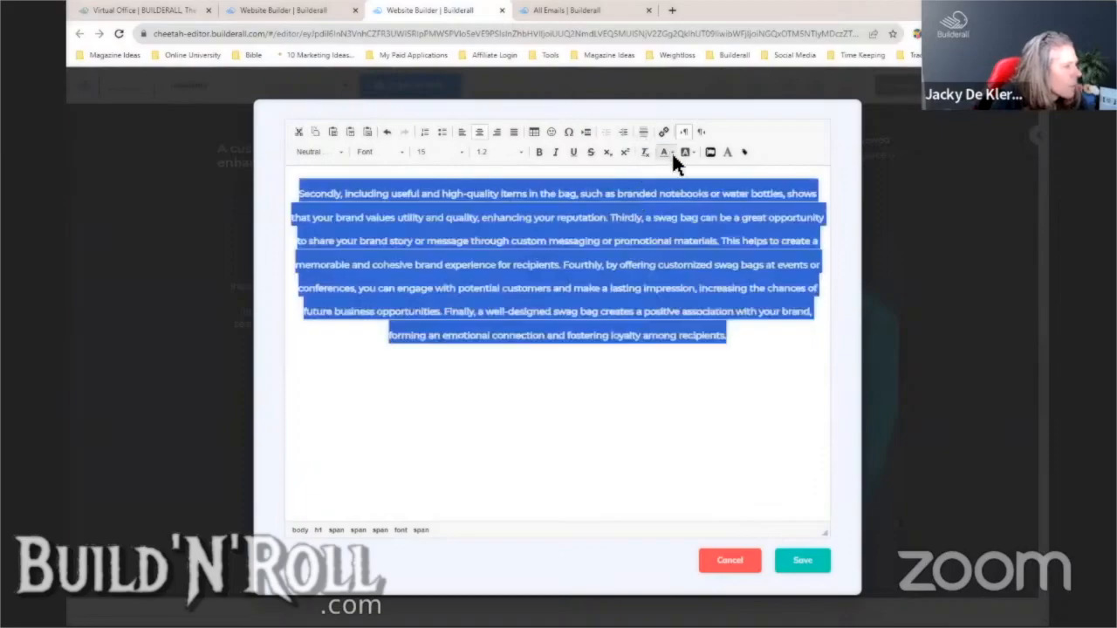
left_click(671, 152)
left_click(669, 174)
left_click(344, 194)
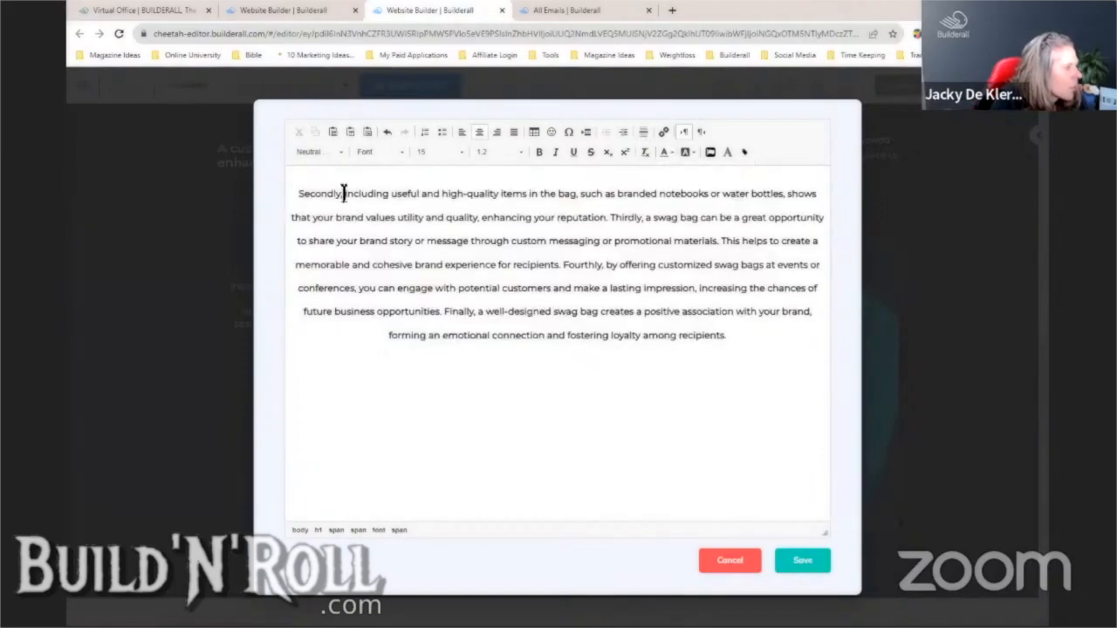
left_click_drag(612, 217, 715, 336)
key("Delete")
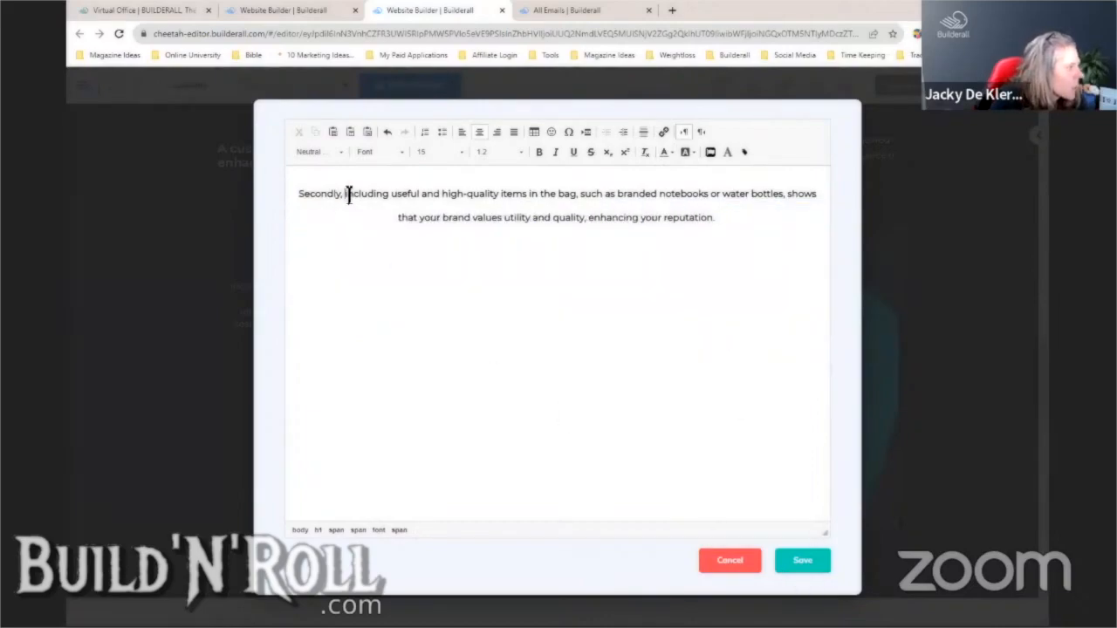
- Replace 'Secondly,' with '2.', drop 'including', capitalise 'Useful', recolour the text and save
left_click_drag(348, 194, 298, 200)
key("Delete")
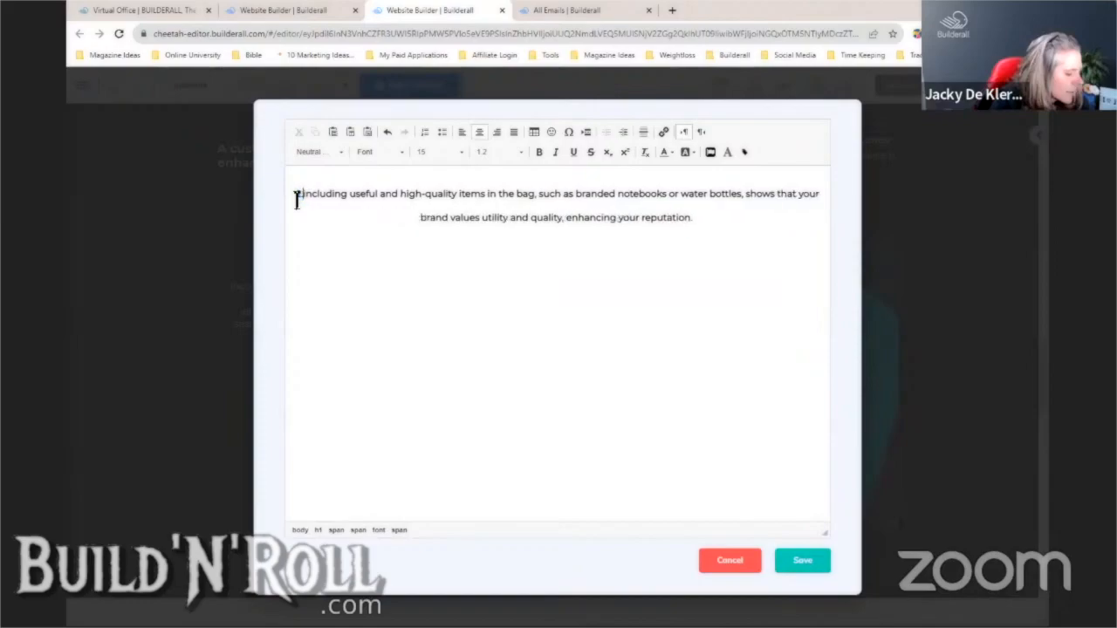
type("2.")
key("Return")
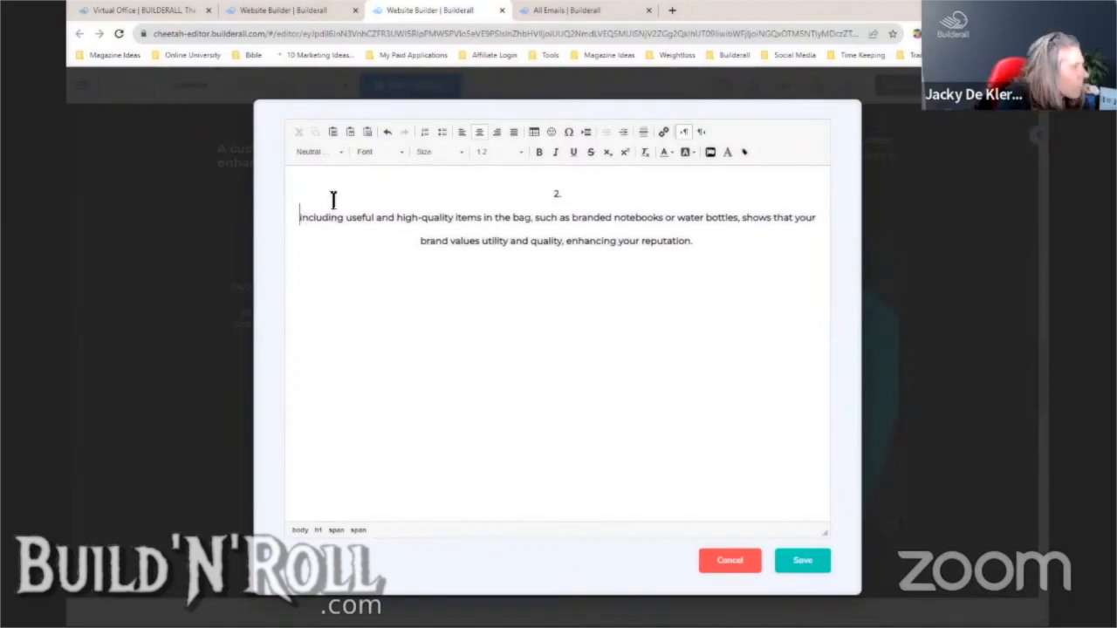
left_click_drag(344, 219, 294, 219)
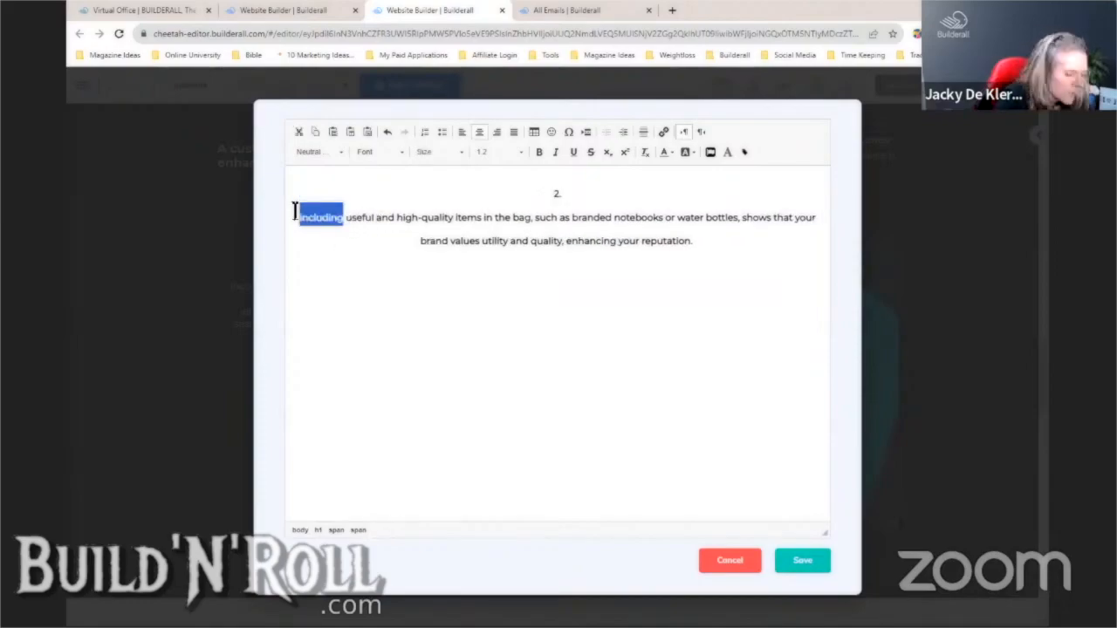
key("Delete")
key("Delete")
key("Delete")
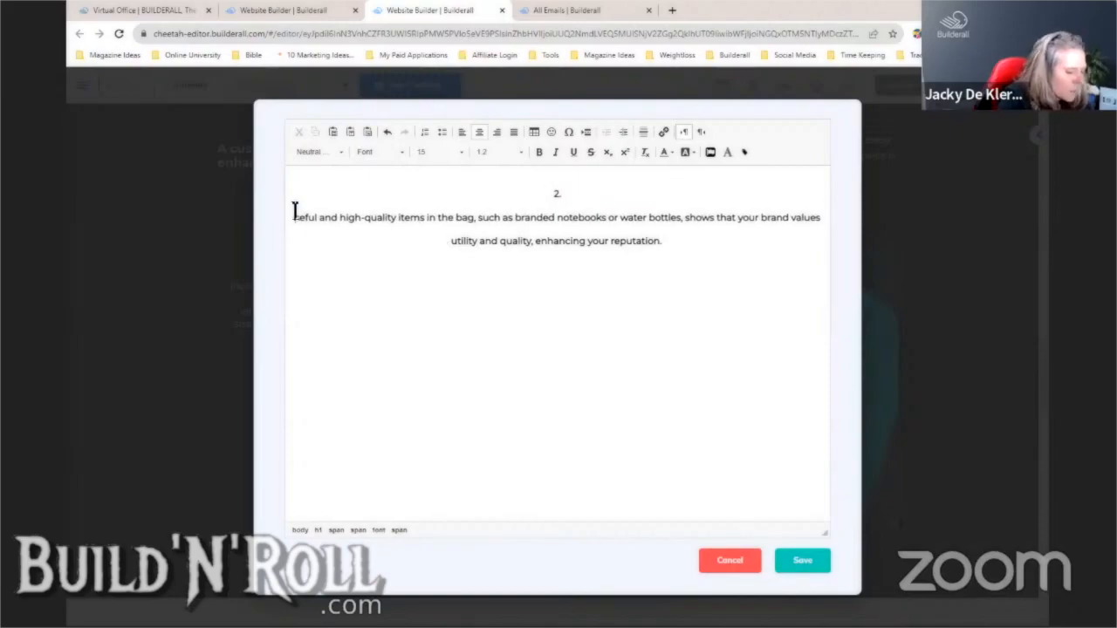
type("U")
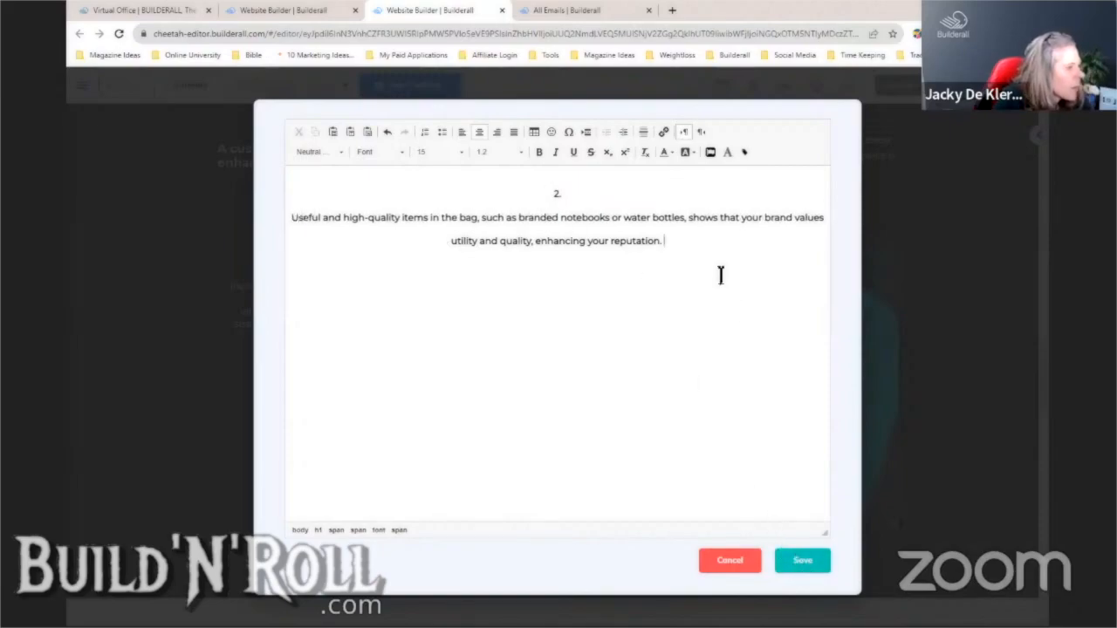
left_click_drag(721, 274, 282, 170)
left_click(672, 153)
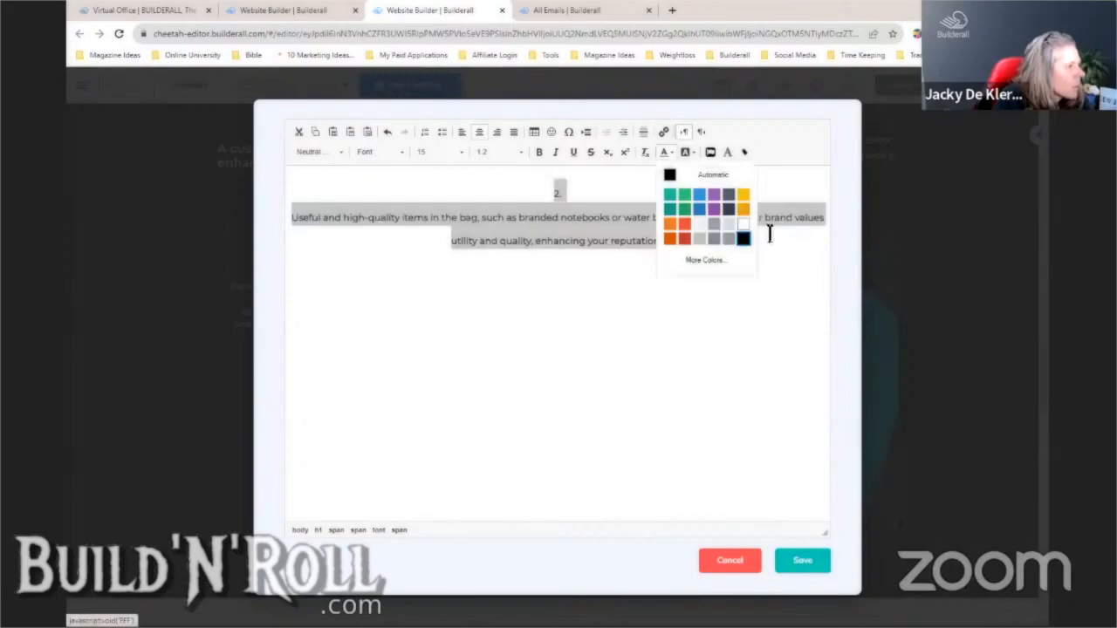
left_click(741, 236)
left_click(801, 563)
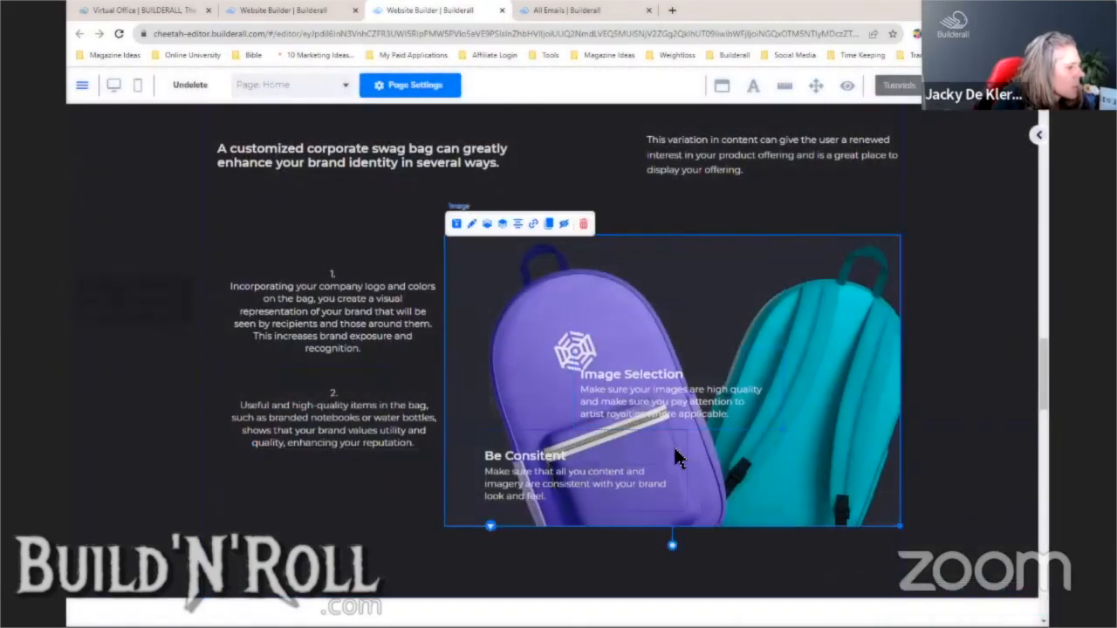
- Delete the Be Consitent, content-consistency and Image Selection boxes, then nudge the headline down
left_click_drag(671, 465, 864, 353)
left_click_drag(625, 453, 631, 477)
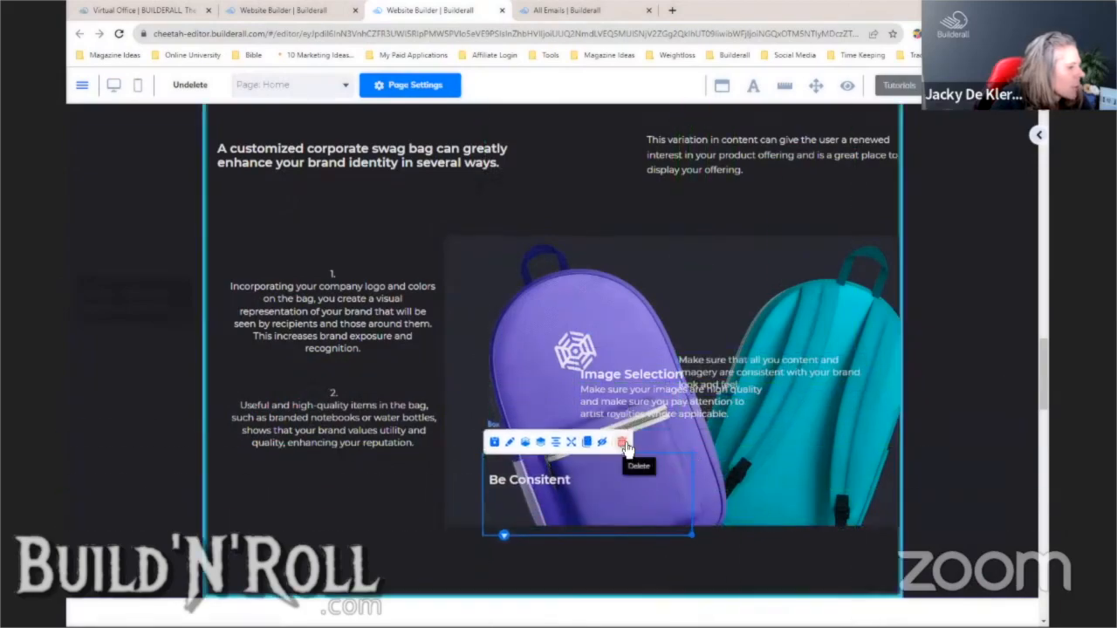
left_click(621, 442)
left_click(680, 390)
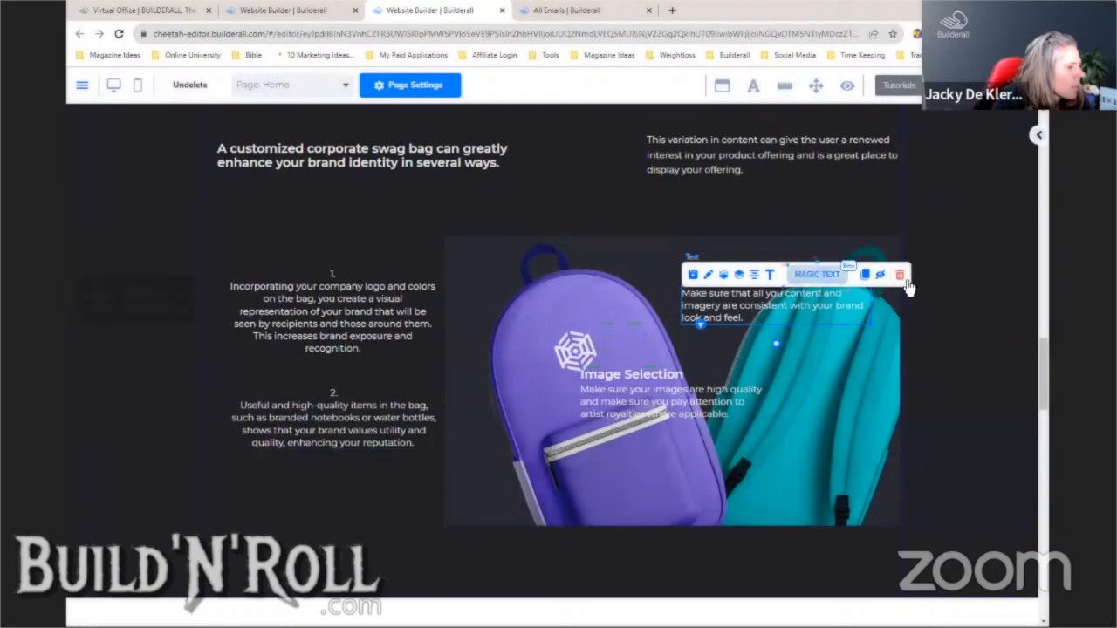
left_click(900, 275)
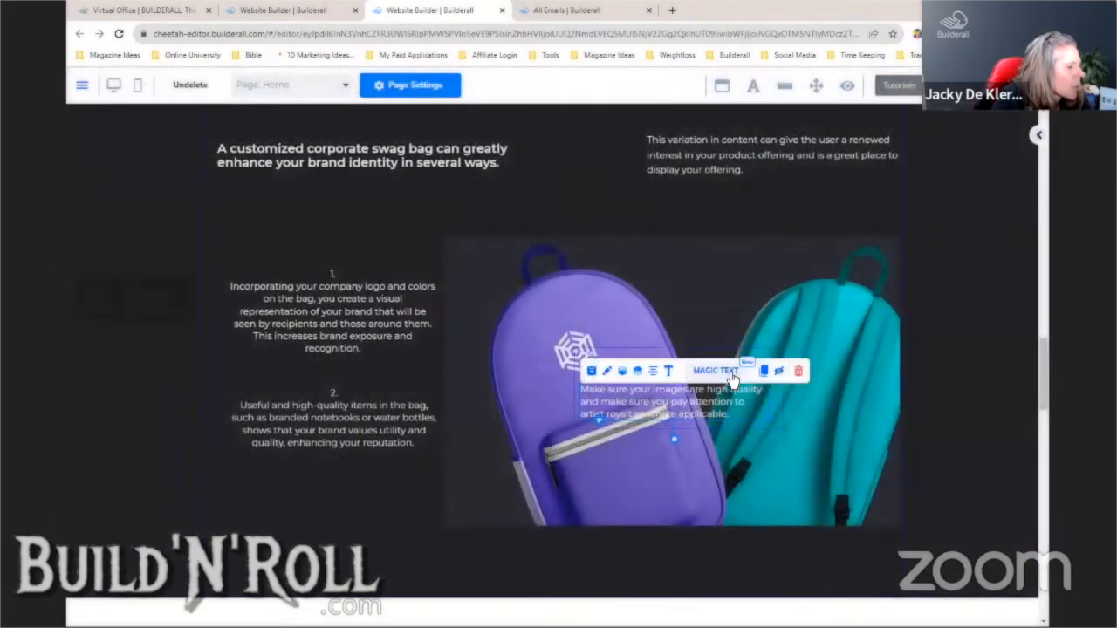
left_click(723, 357)
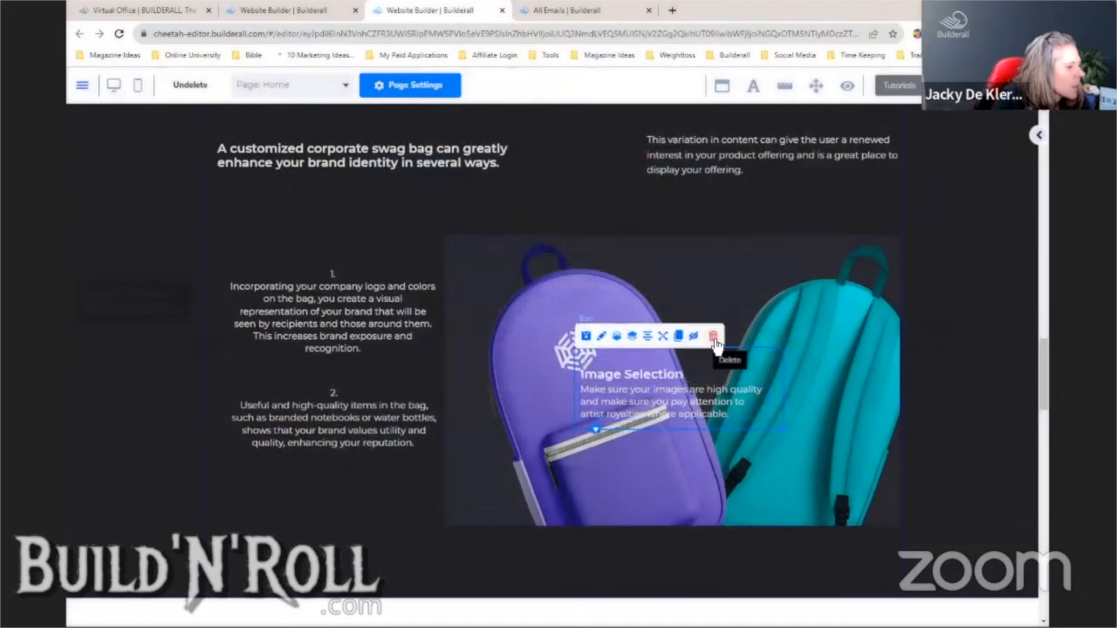
left_click(714, 339)
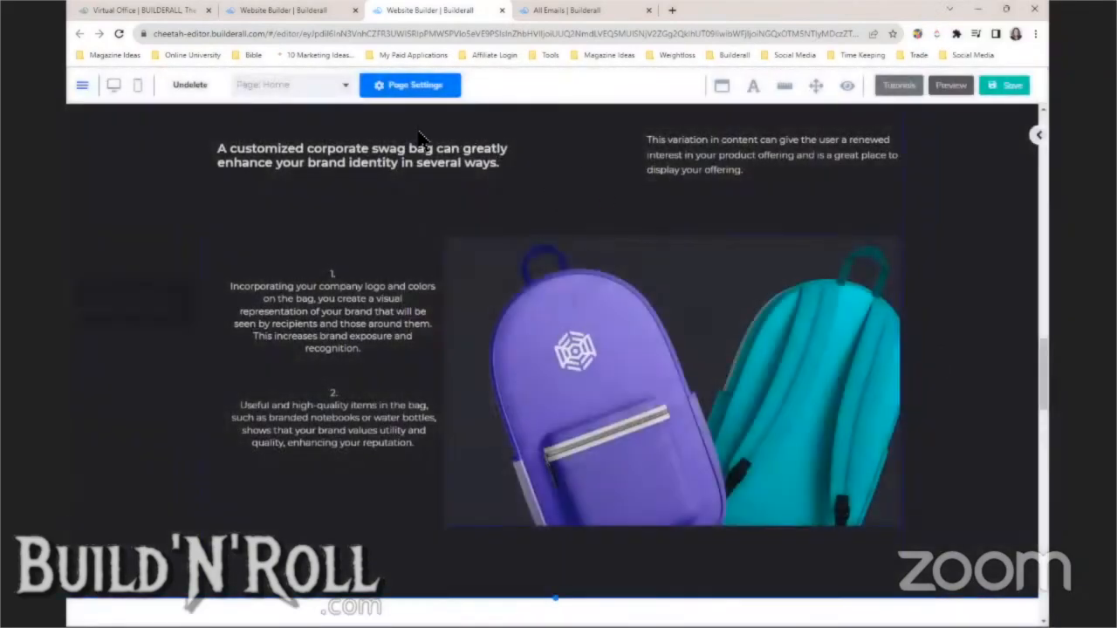
left_click_drag(419, 155, 420, 164)
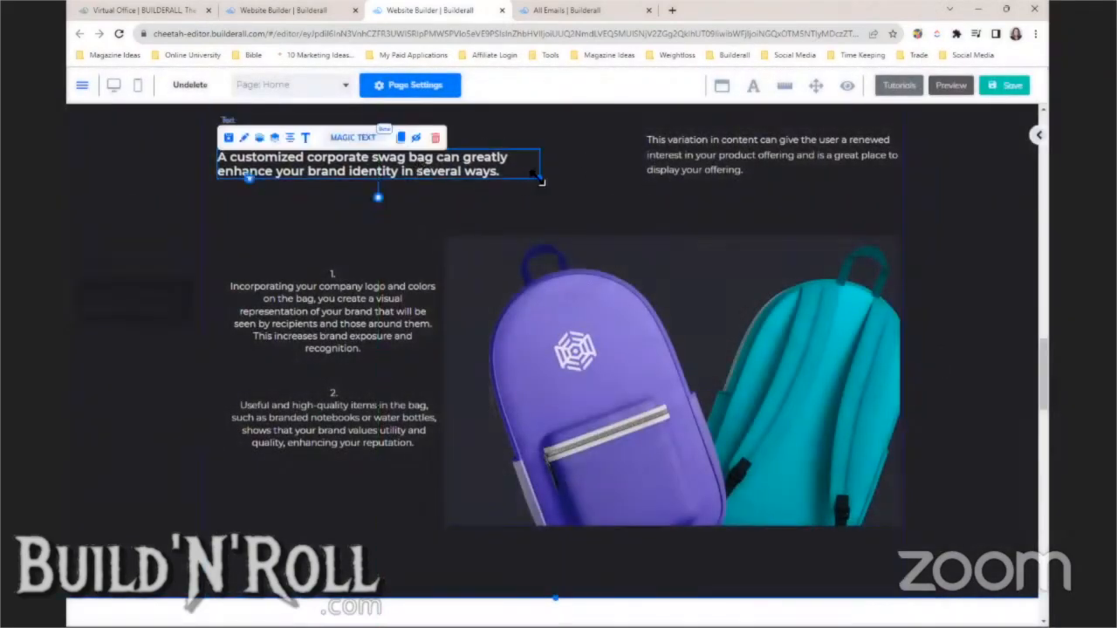
- Enlarge the swag-bag heading to font size 30 and nudge it slightly higher
left_click(386, 196)
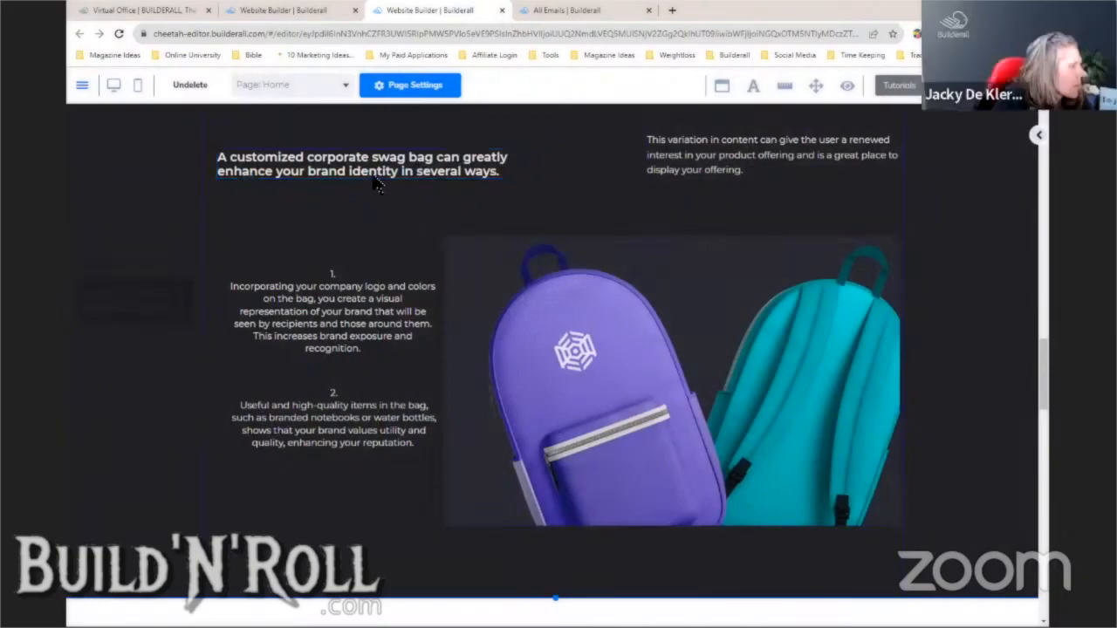
left_click(377, 183)
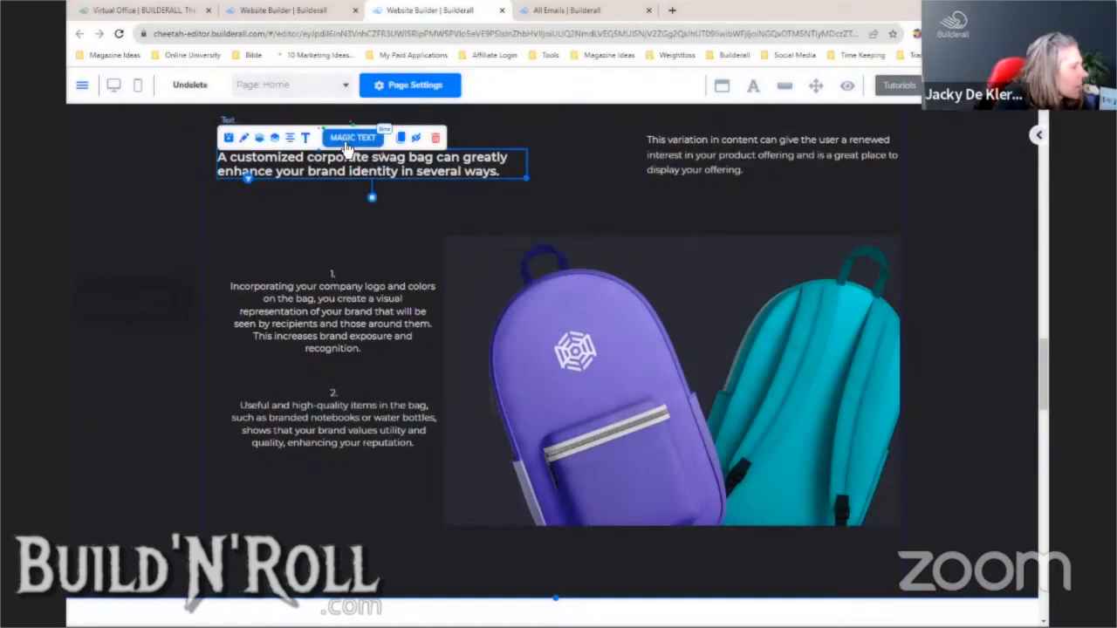
left_click(305, 137)
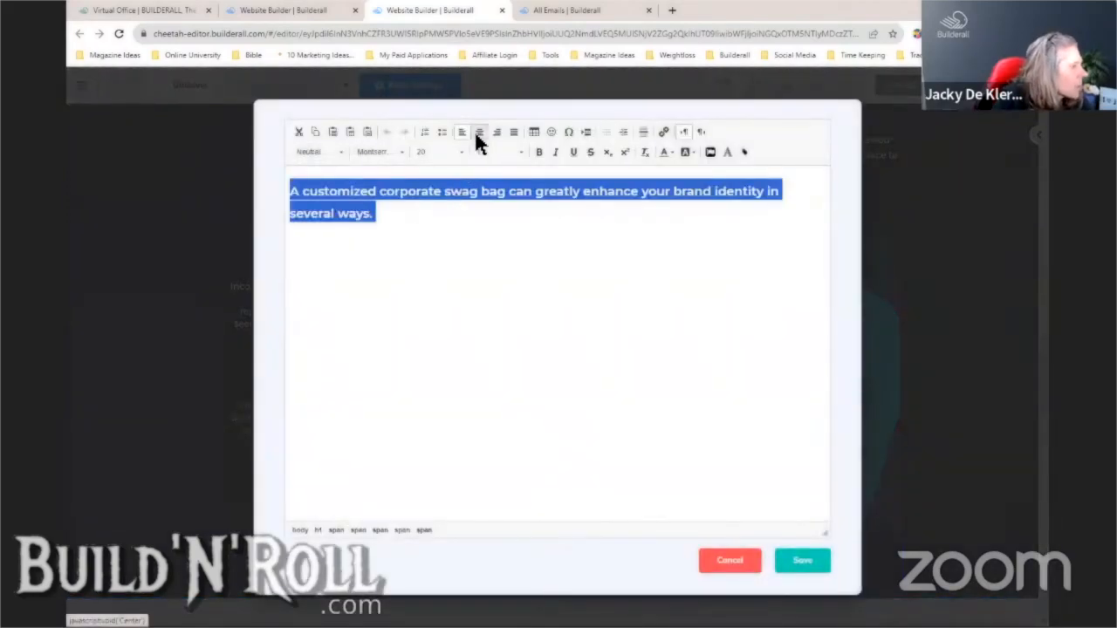
left_click(460, 154)
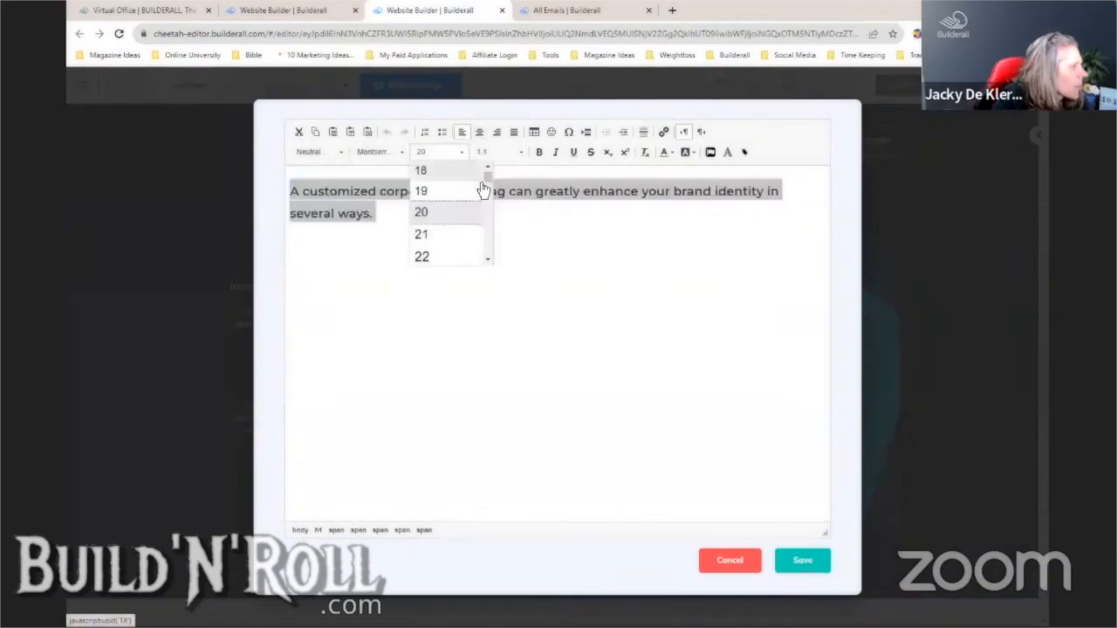
left_click(487, 260)
scroll(487, 260, "down", 5)
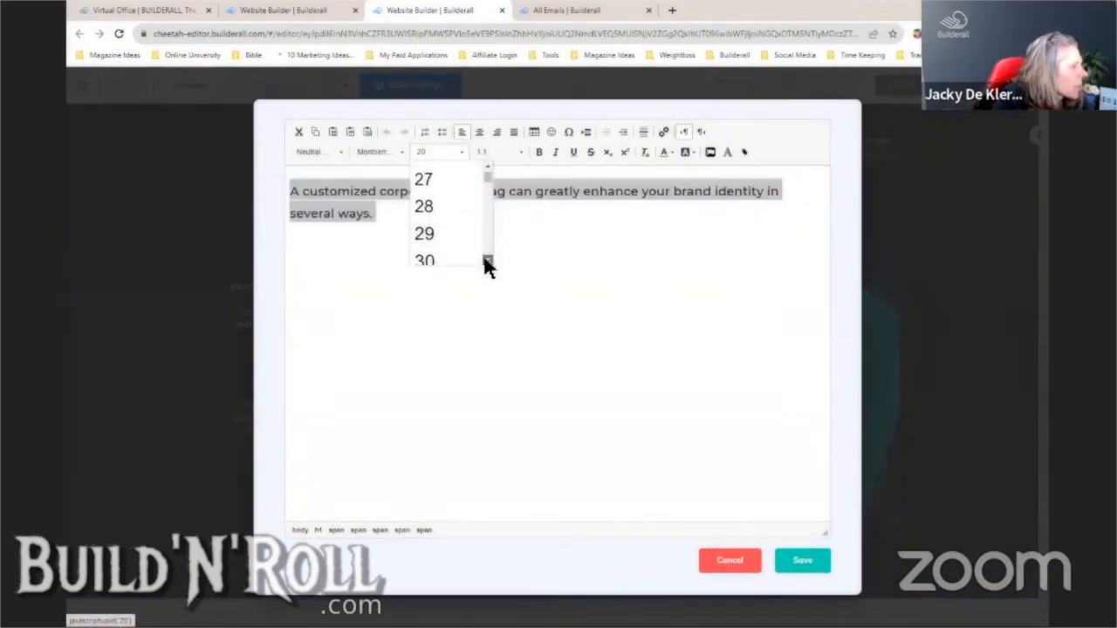
left_click(446, 243)
left_click(803, 562)
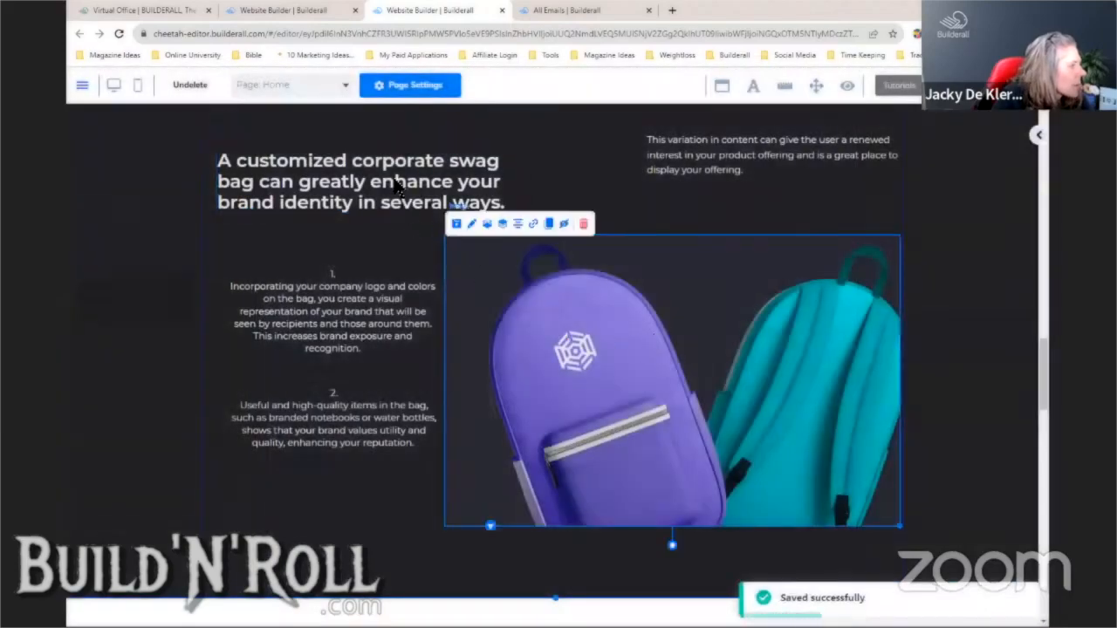
left_click_drag(394, 179, 397, 164)
- Delete the paragraph element to the right of the swag-bag heading, confirming the deletion
left_click(683, 152)
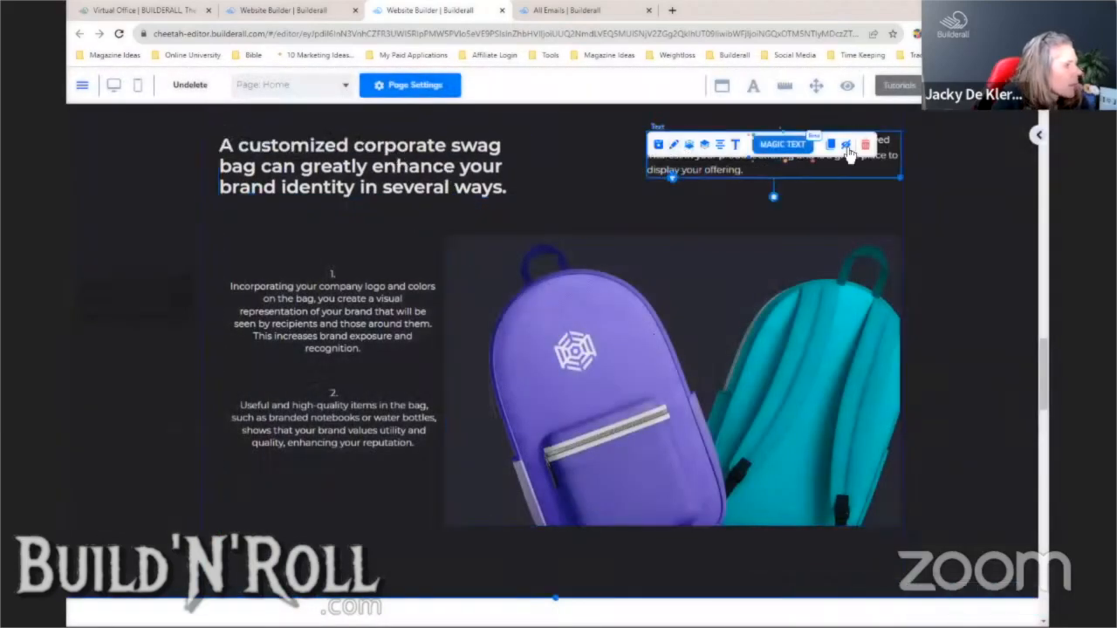
left_click_drag(809, 176, 810, 182)
left_click(865, 144)
left_click(636, 384)
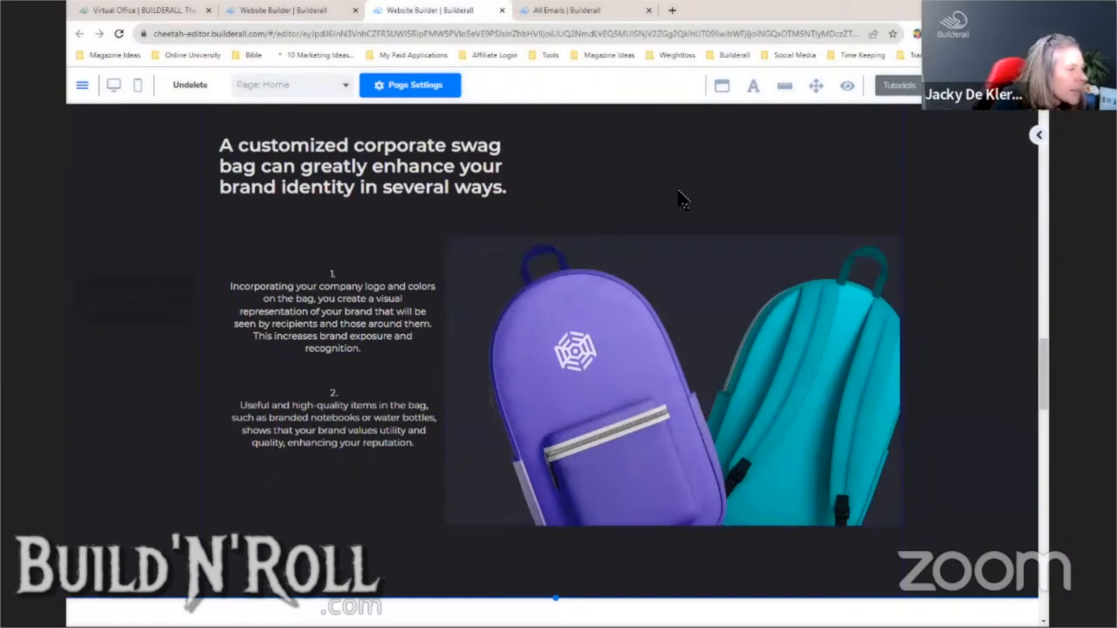
left_click_drag(1043, 374, 1030, 123)
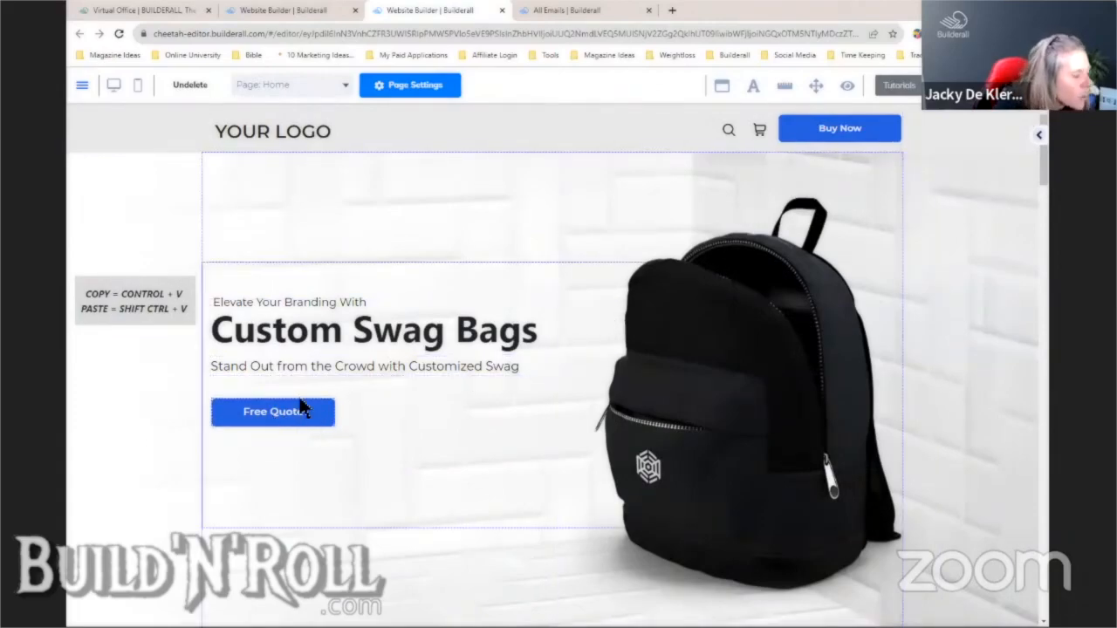
- Save the page with Ctrl+S, publish the website, and close the website editor
left_click(977, 85)
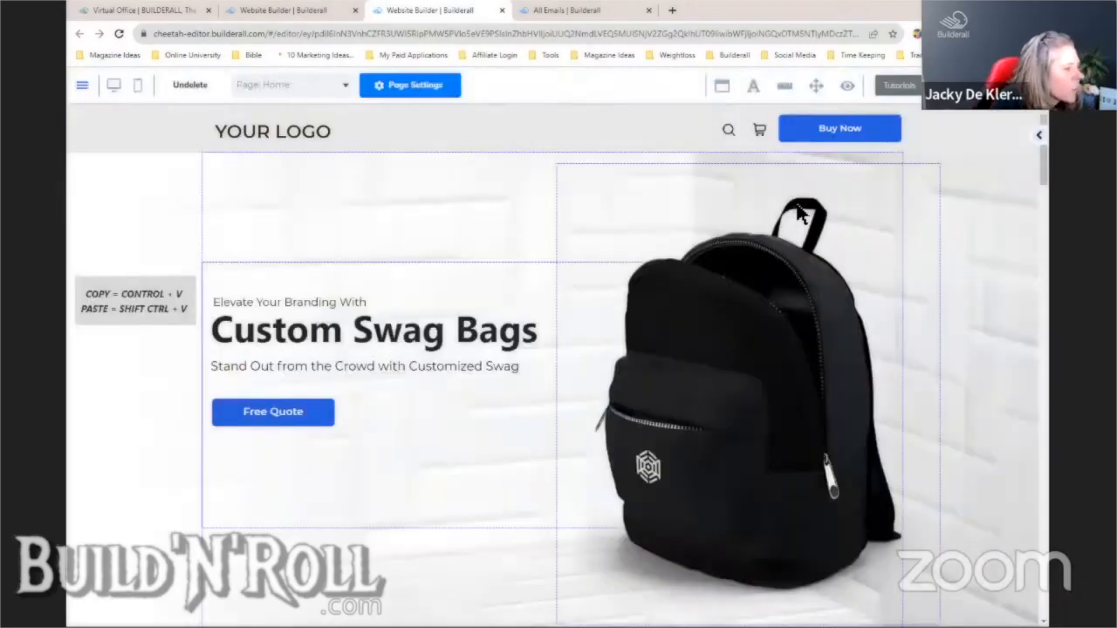
key("ctrl+s")
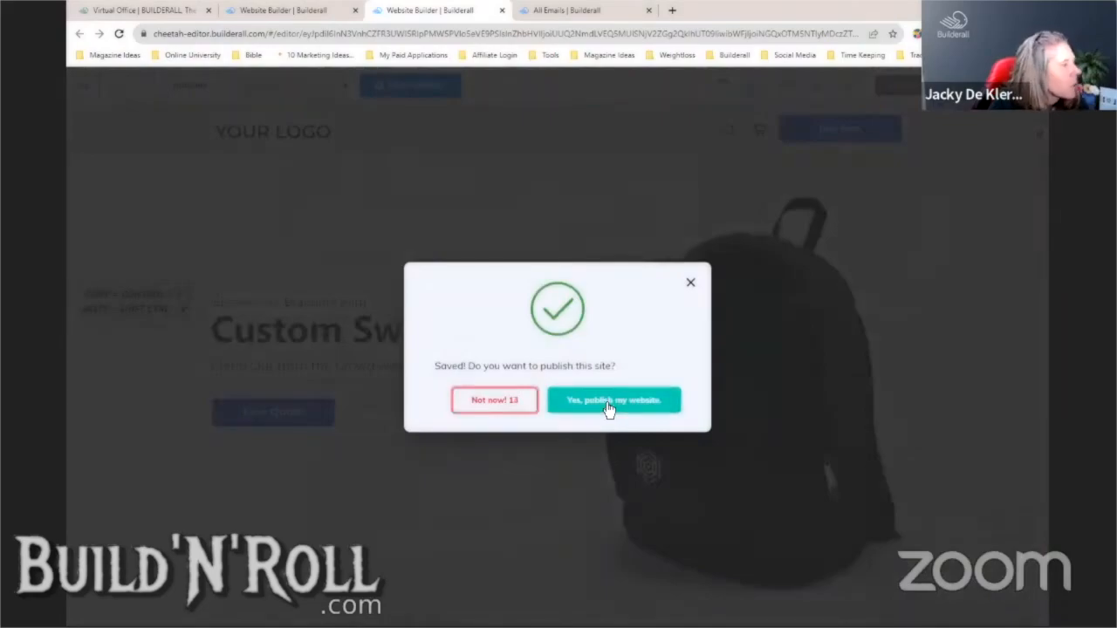
left_click(609, 400)
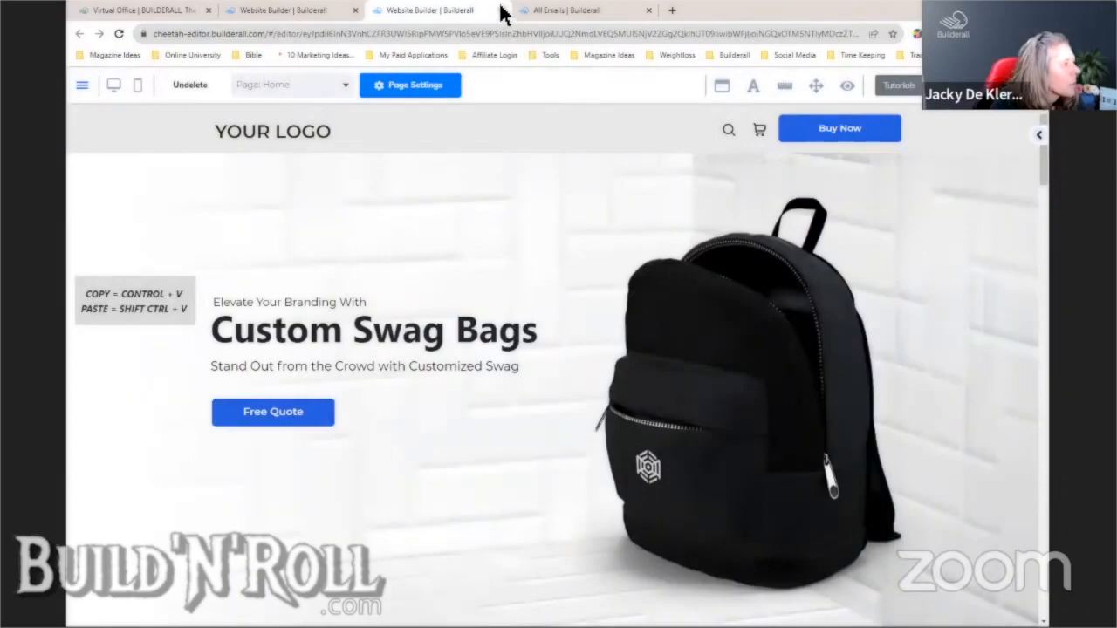
left_click(501, 10)
- Leave the site editor and choose Update on Email #1 Welcome Email EN Magic Text
left_click(615, 105)
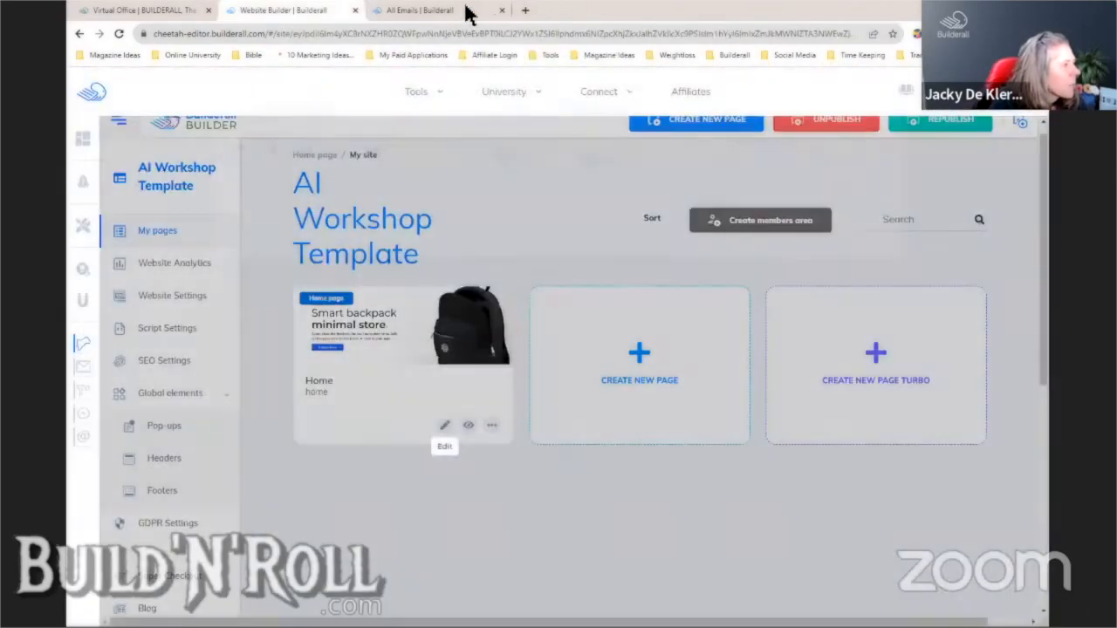
left_click(463, 10)
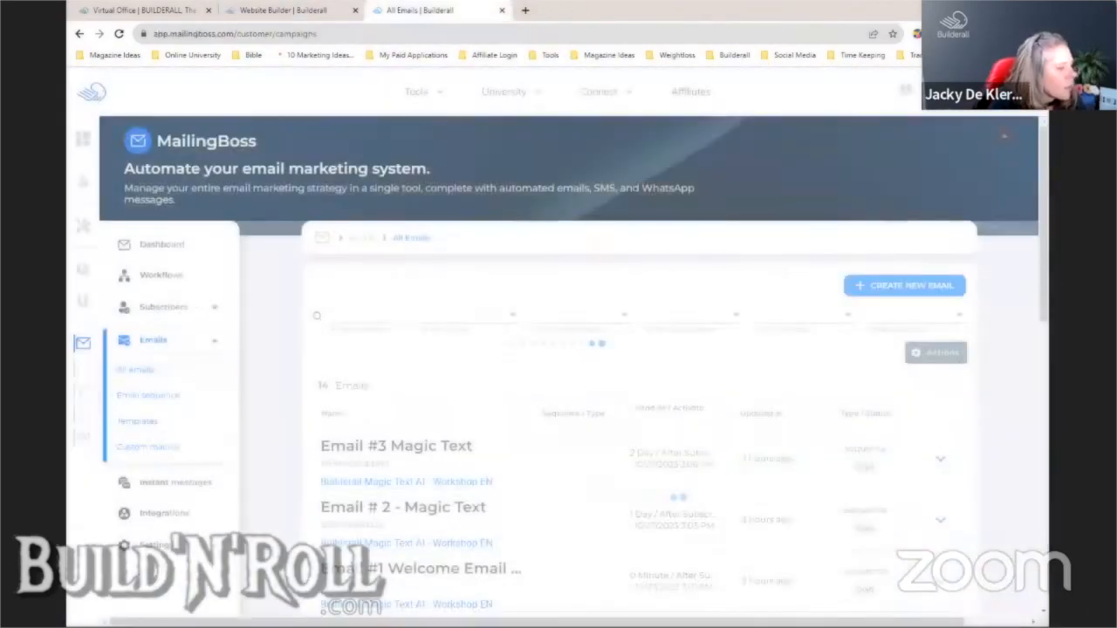
left_click_drag(1045, 247, 1046, 286)
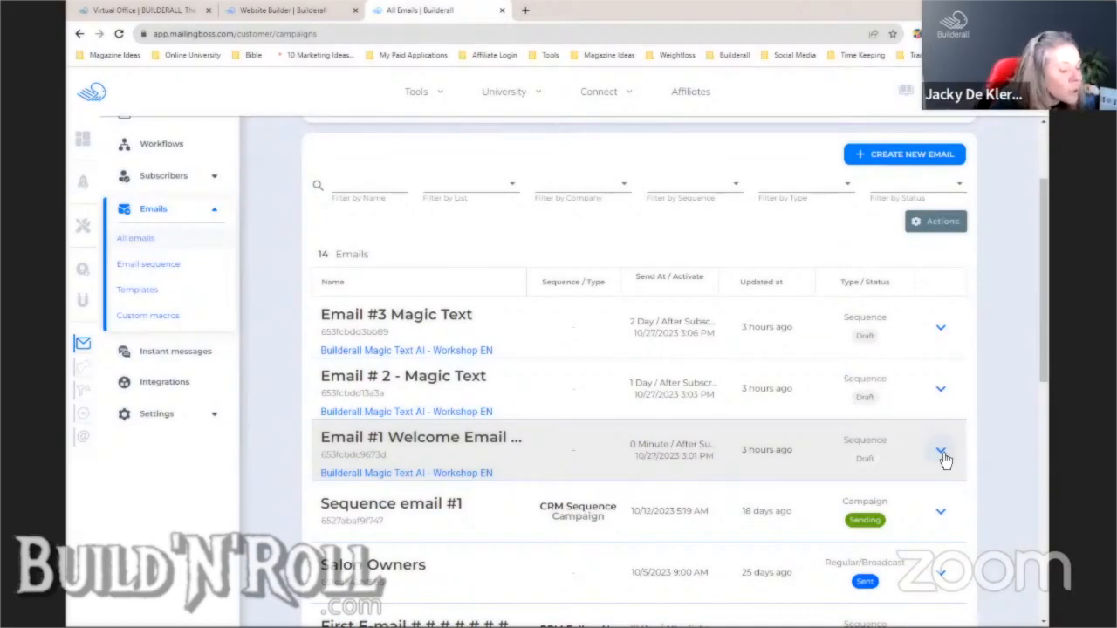
left_click(942, 454)
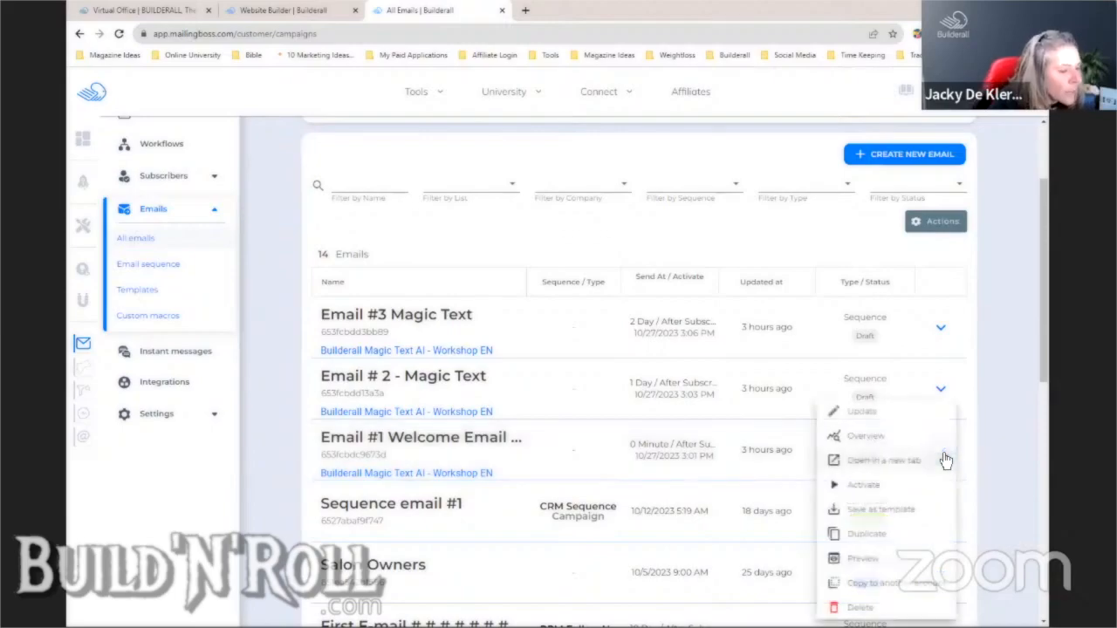
left_click(889, 415)
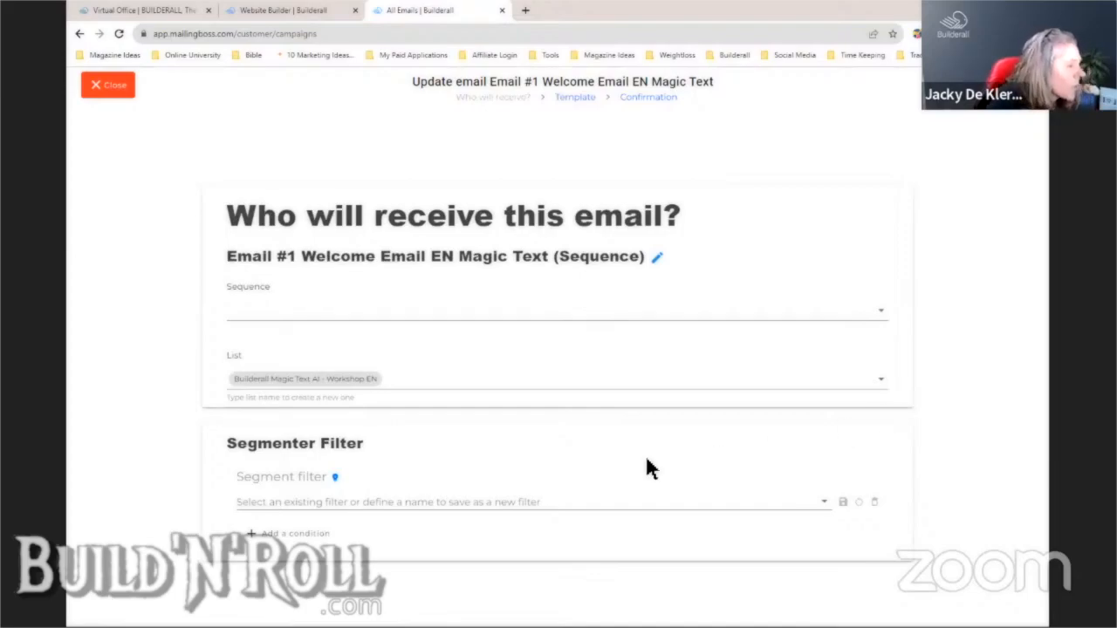
- On the content step, autofill Reply To with the sender's From Email address, then launch Magic Text
left_click(1005, 86)
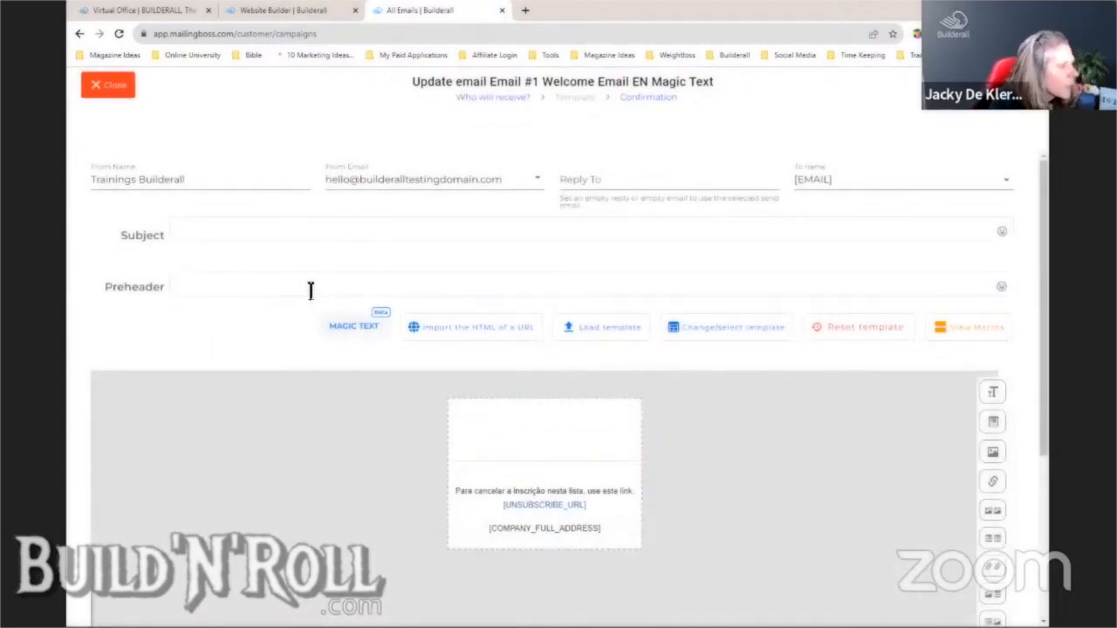
left_click(651, 179)
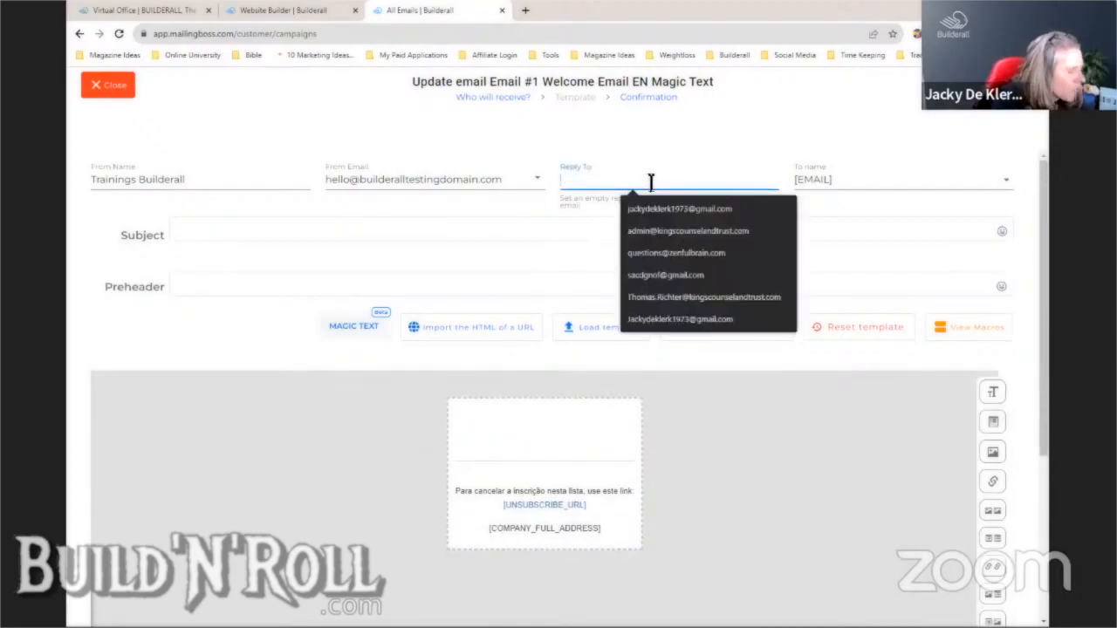
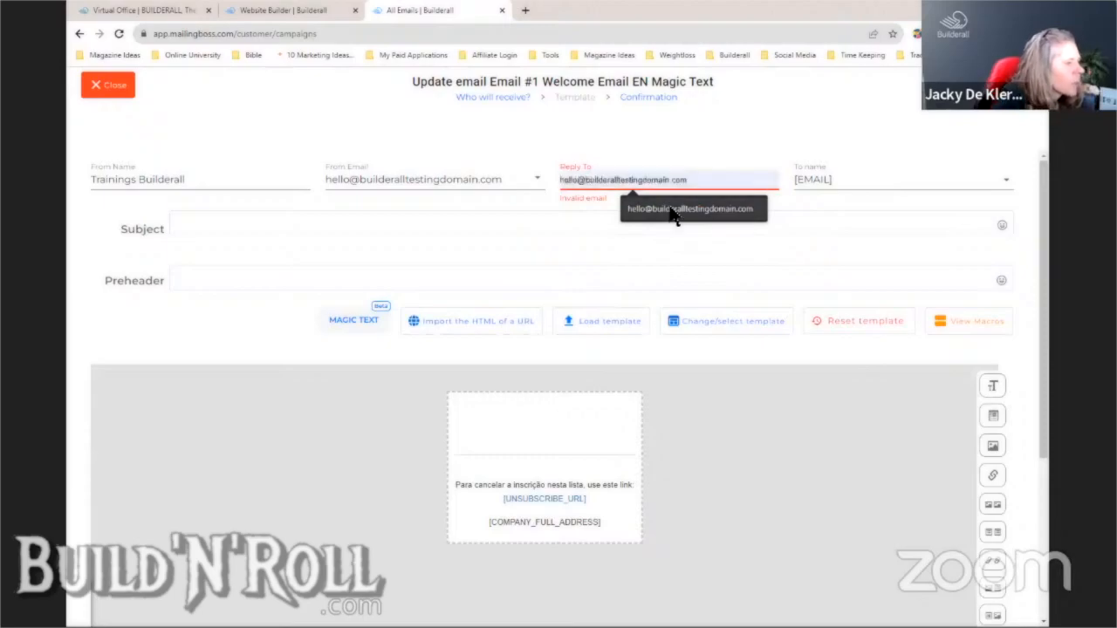
left_click(670, 212)
left_click(813, 486)
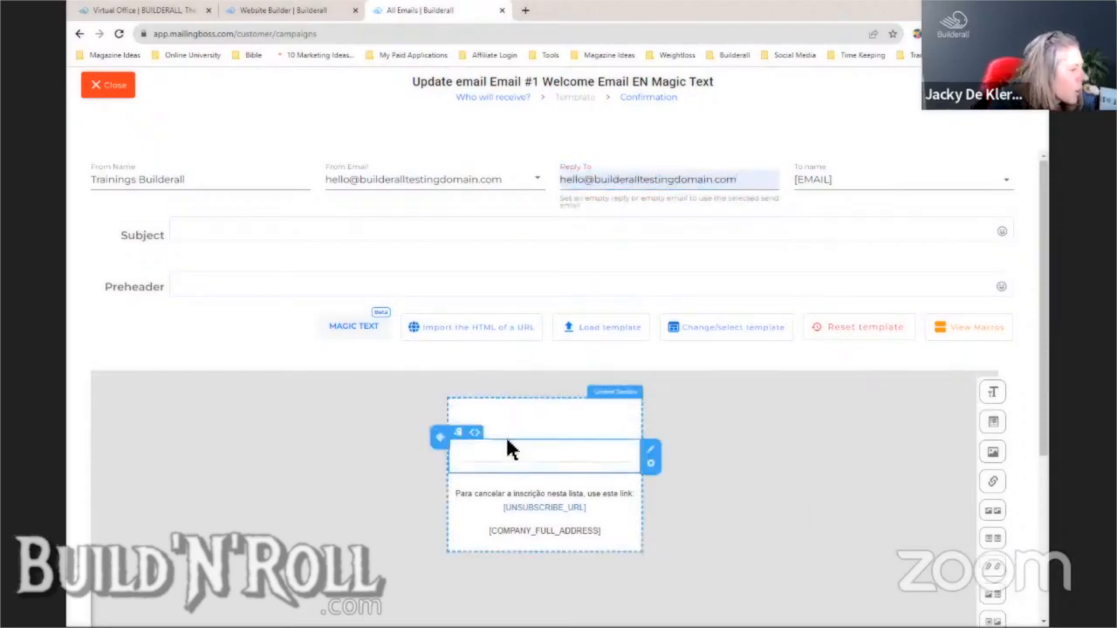
left_click(359, 332)
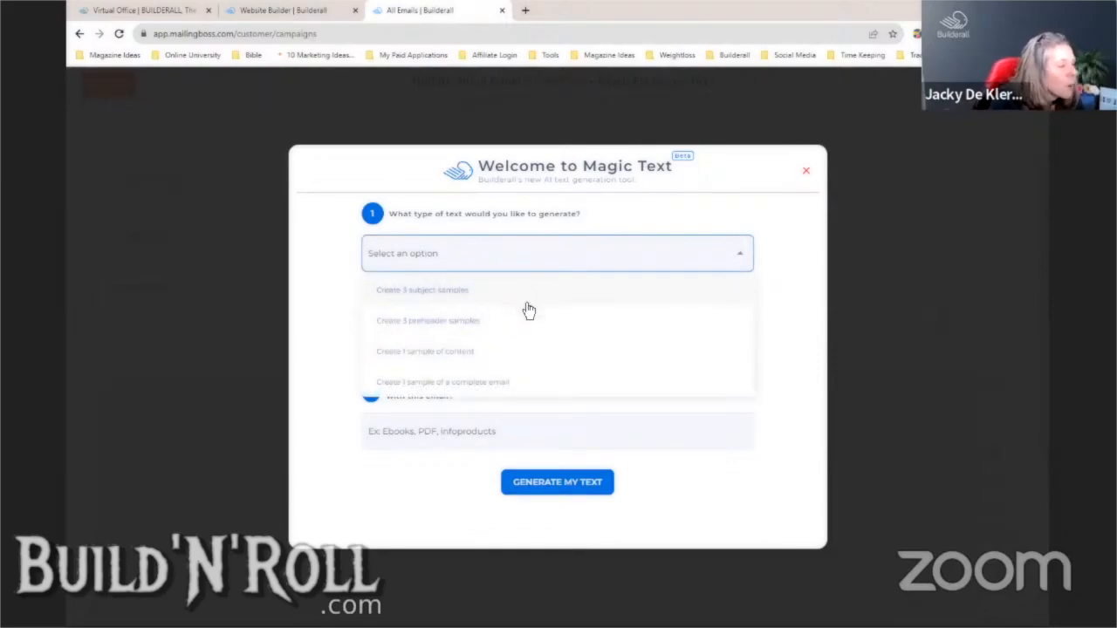
- Choose one sample of a complete email and set the business type to corporate swag bags
left_click(534, 389)
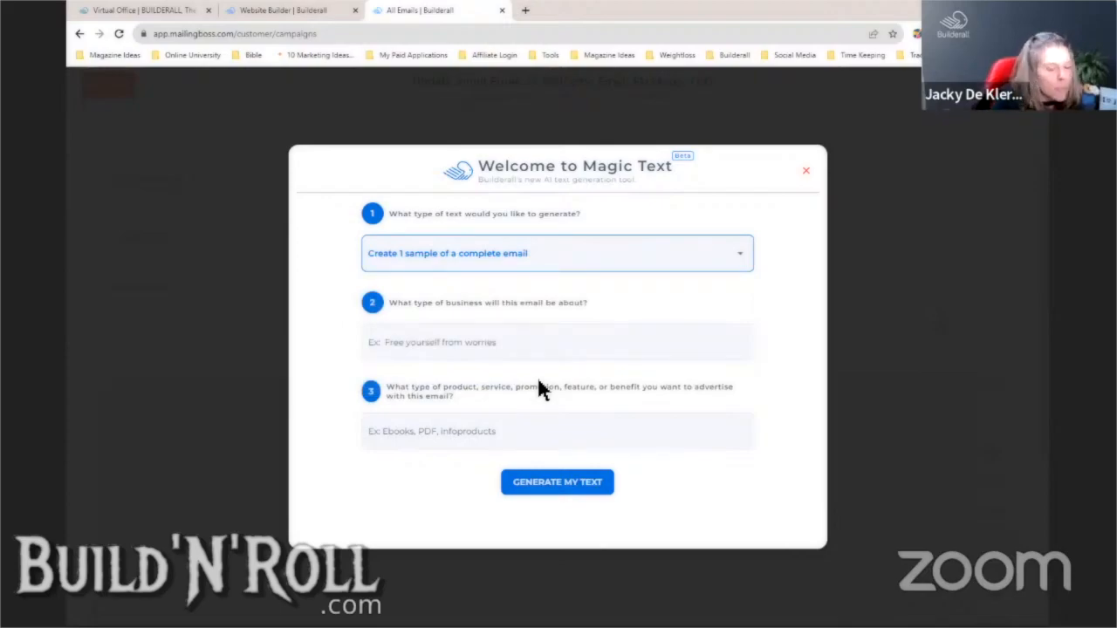
left_click(435, 341)
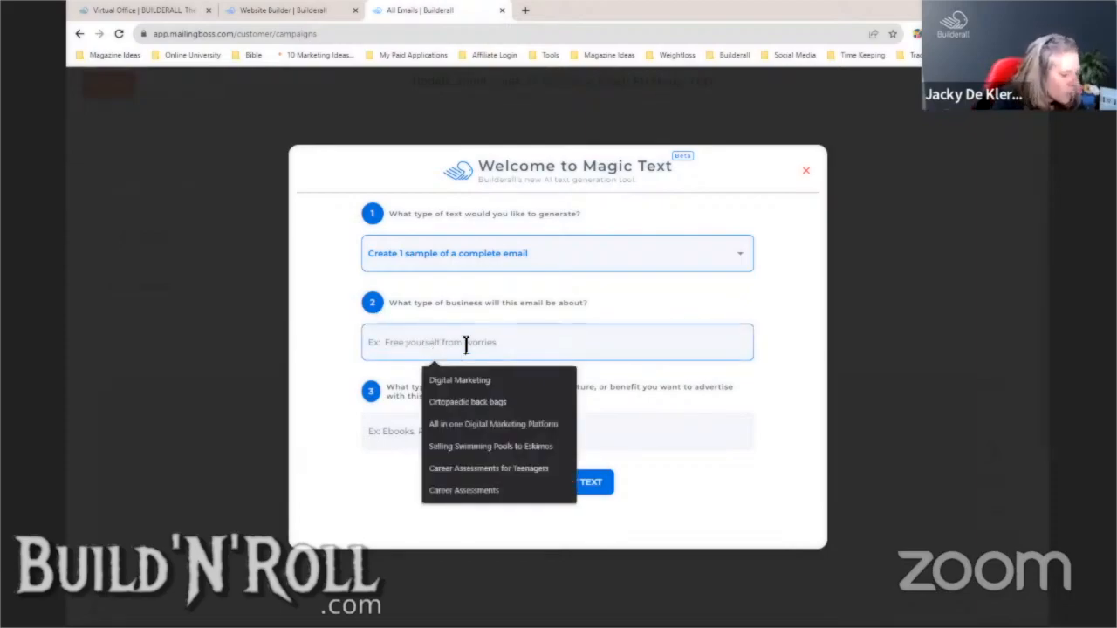
type("Co")
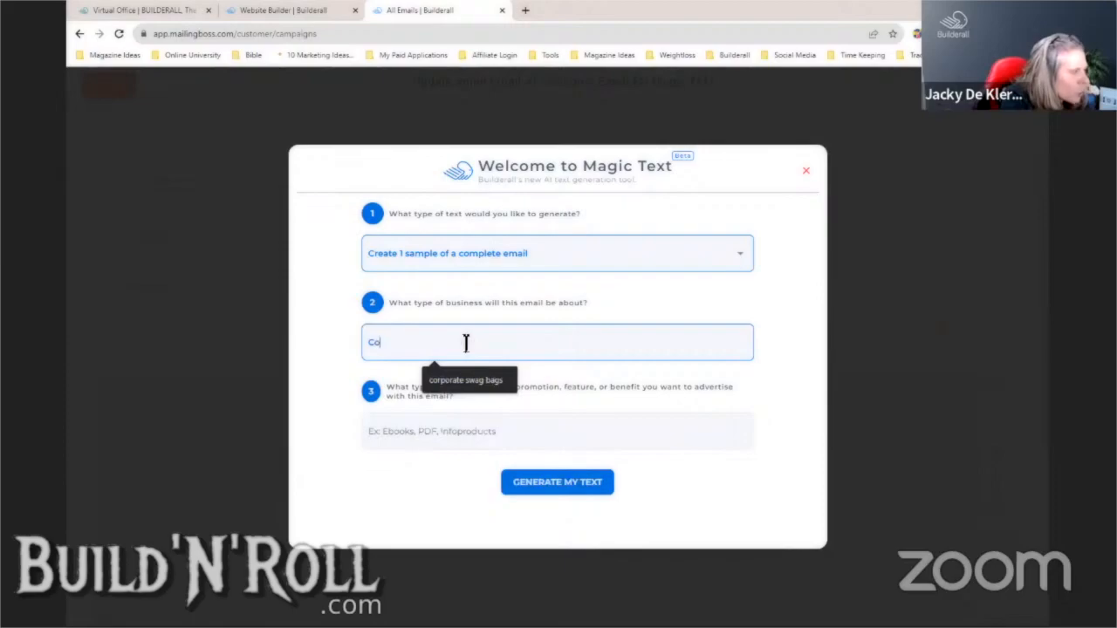
left_click(477, 381)
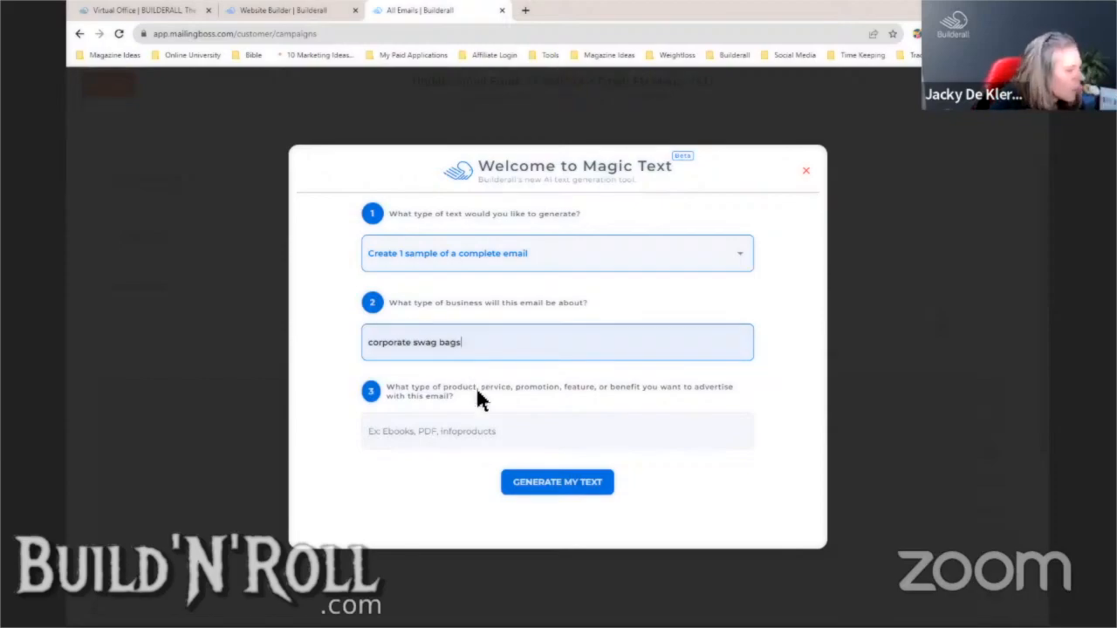
- Describe the email, ending 'How large is your team? What is your budget?', and generate it
left_click(486, 433)
type("Hi")
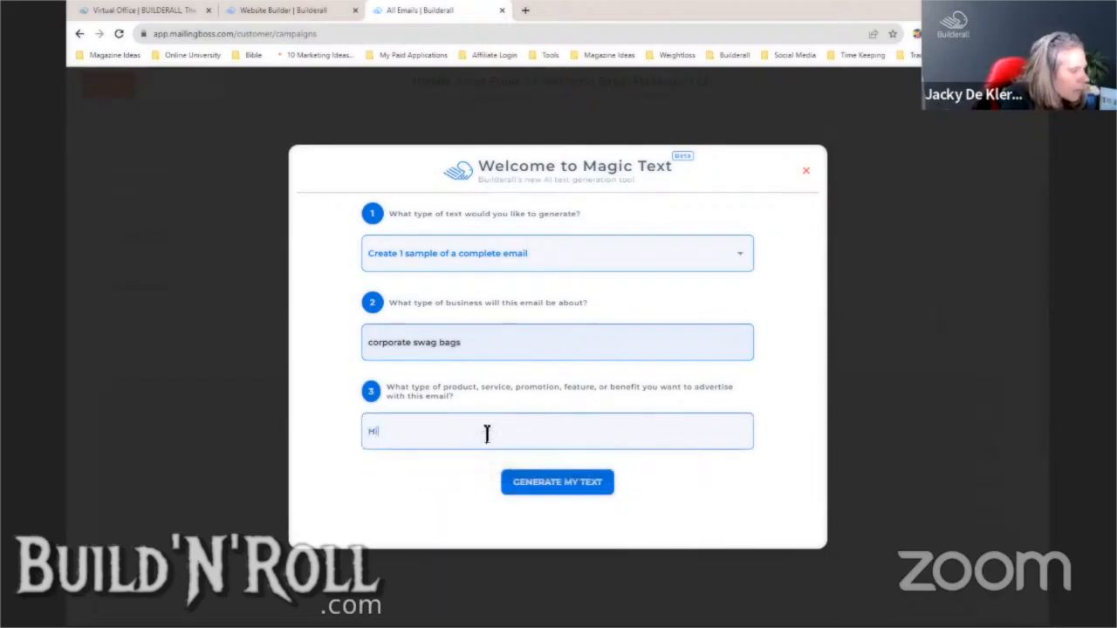
type(" ther")
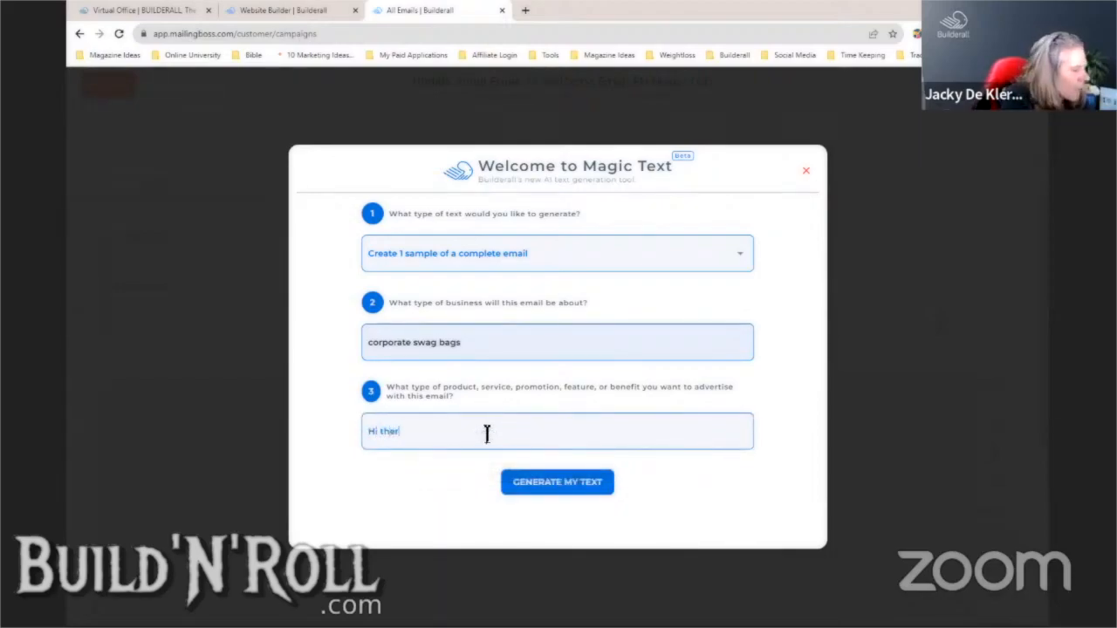
type("e")
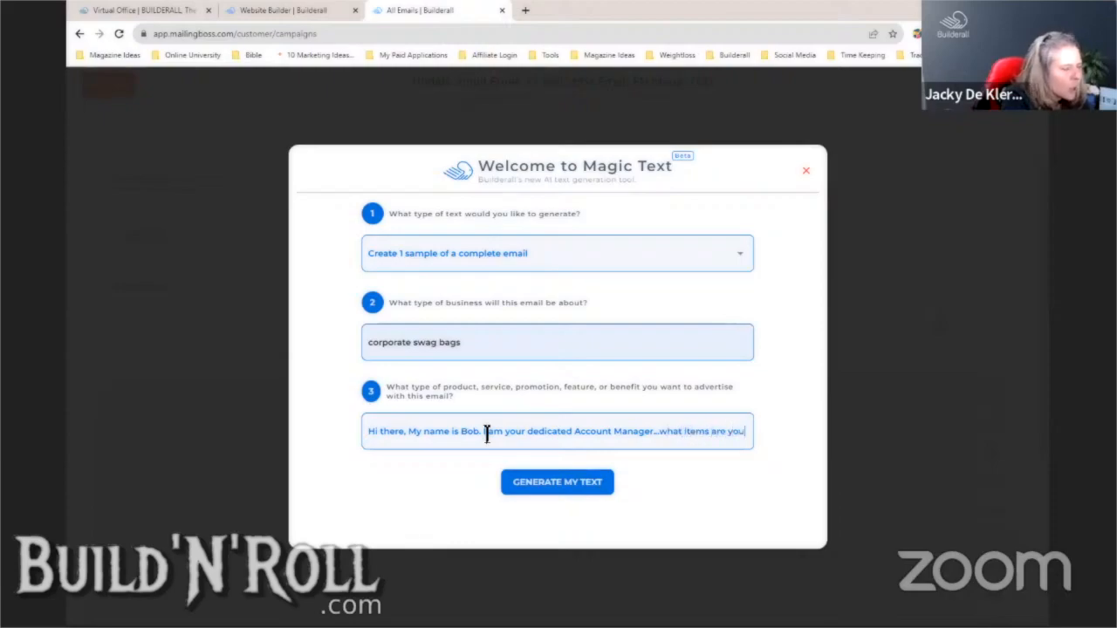
type("thinking abou")
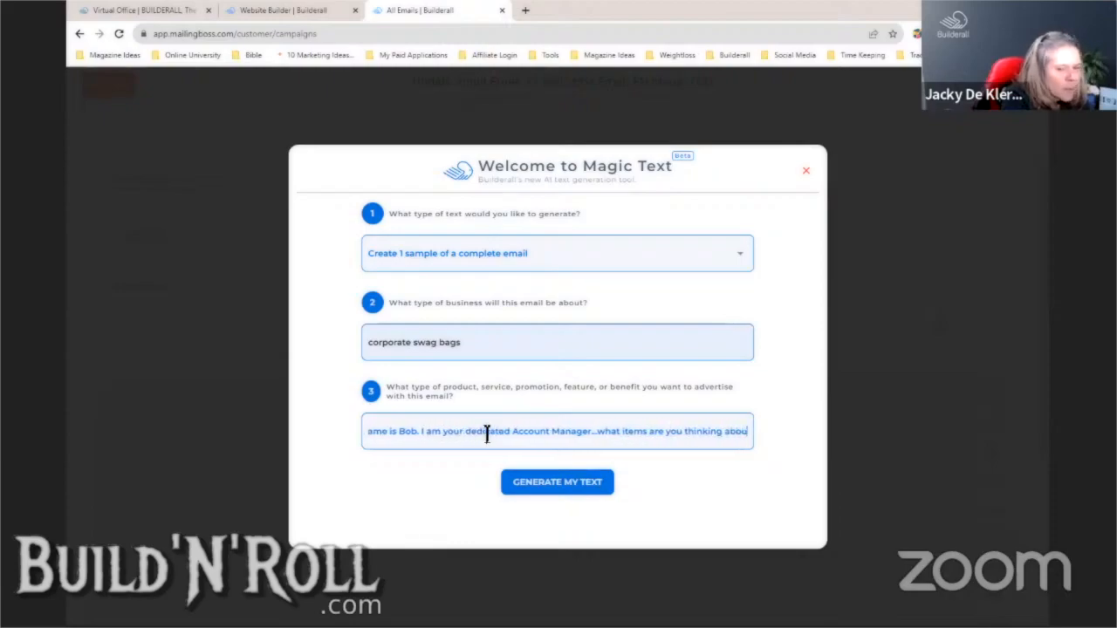
type("t.")
key("BackSpace")
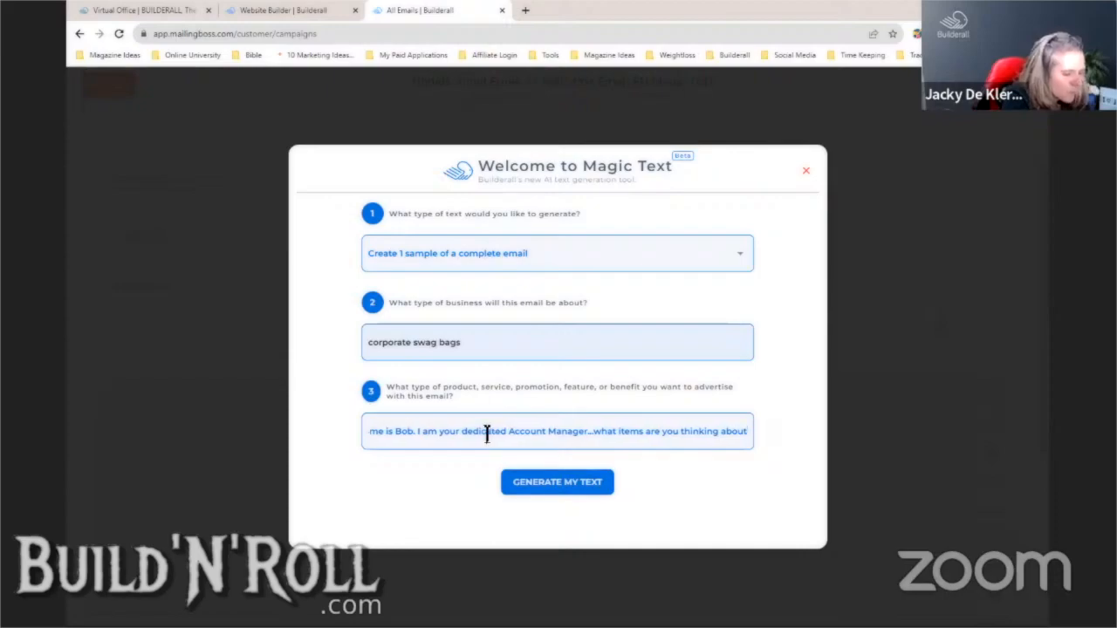
type("? How large")
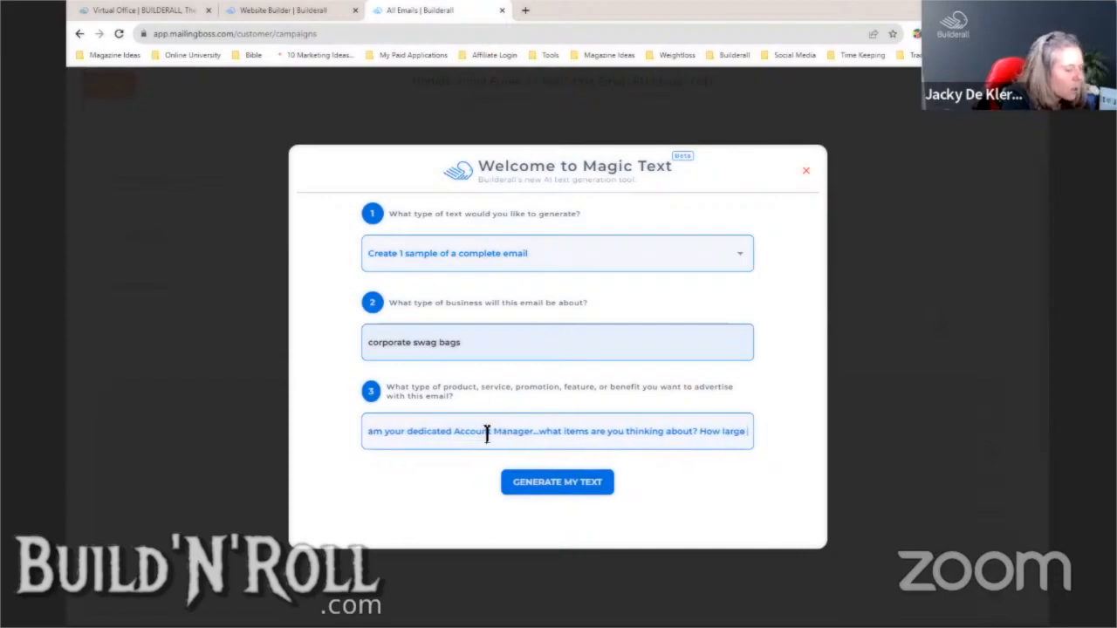
type(" is your team?")
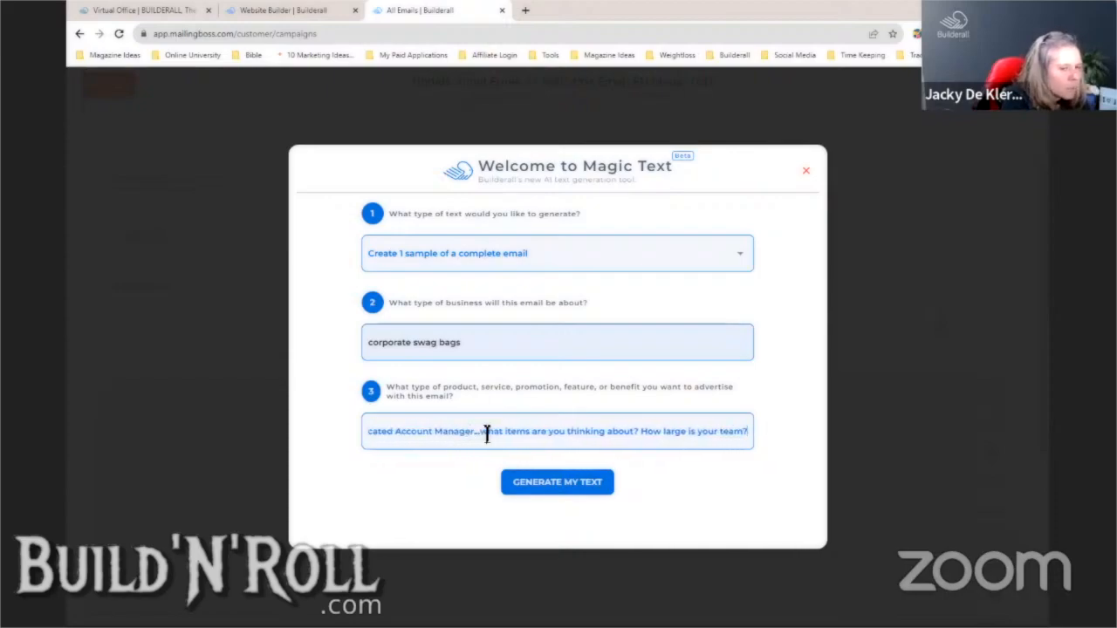
type(" What is your bud")
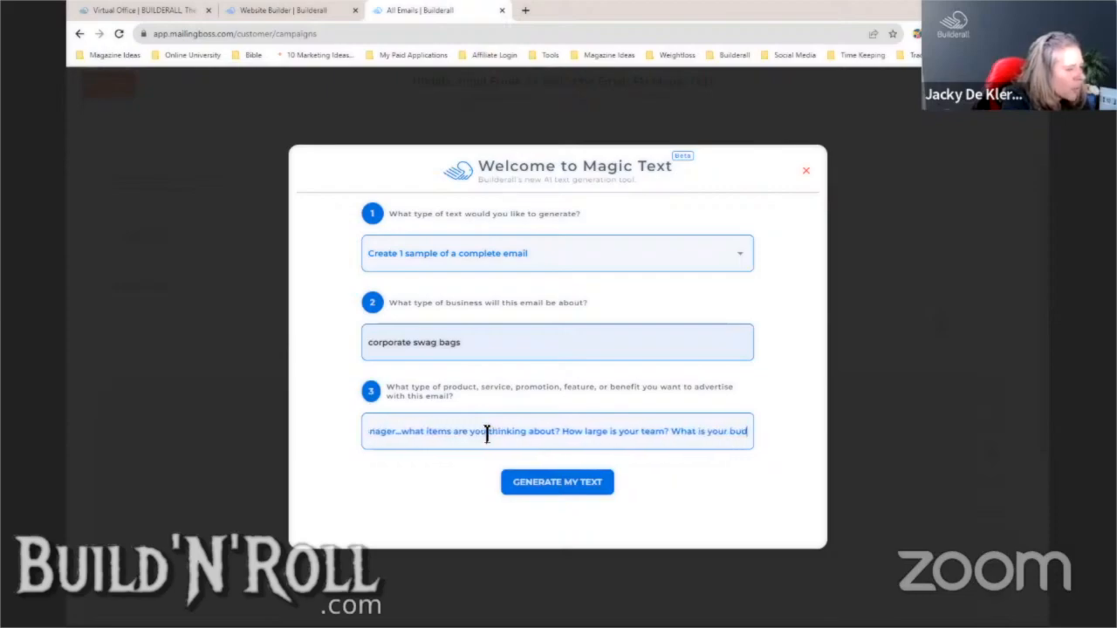
type("get?")
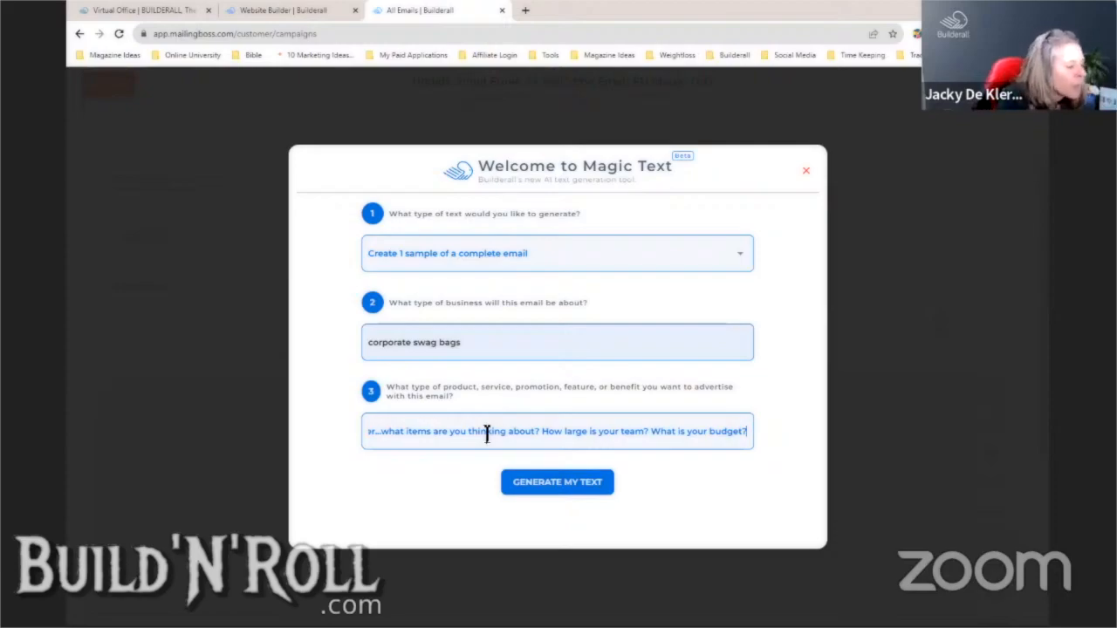
left_click(566, 487)
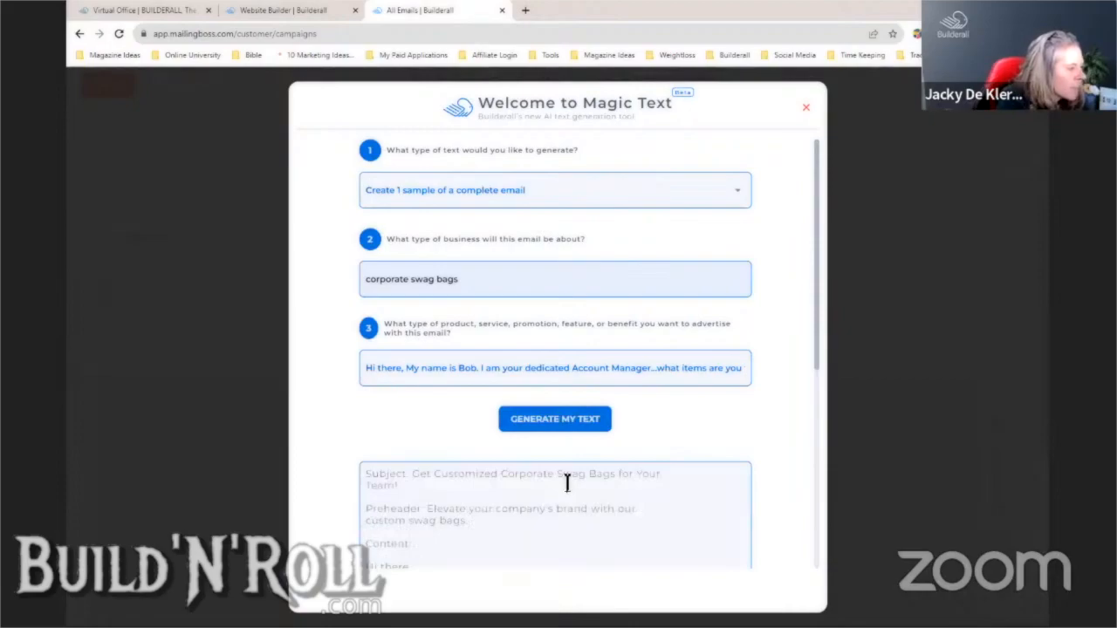
- Copy the generated subject line 'Get Customized Corporate Swag Bags for Your Team!'
left_click_drag(813, 359, 825, 486)
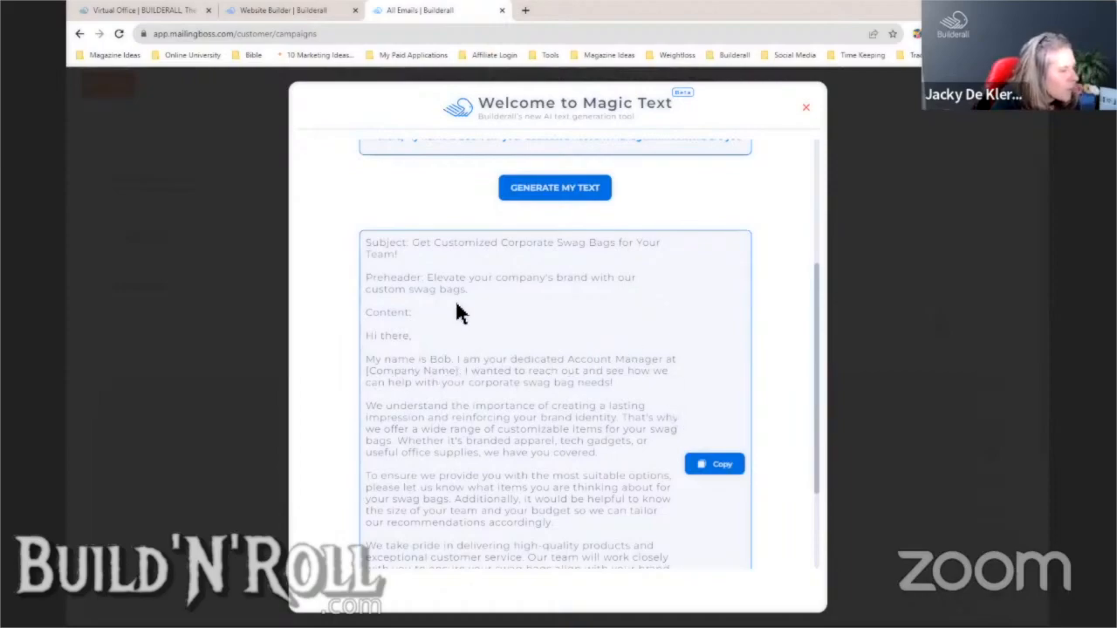
left_click_drag(414, 244, 443, 254)
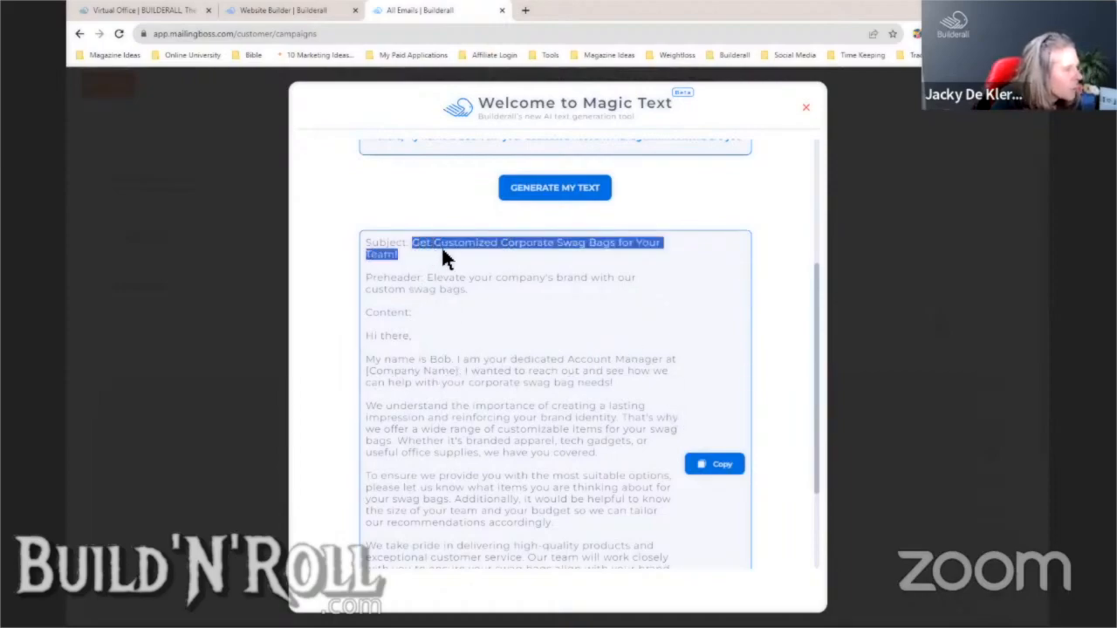
right_click(443, 247)
left_click(479, 257)
left_click(369, 137)
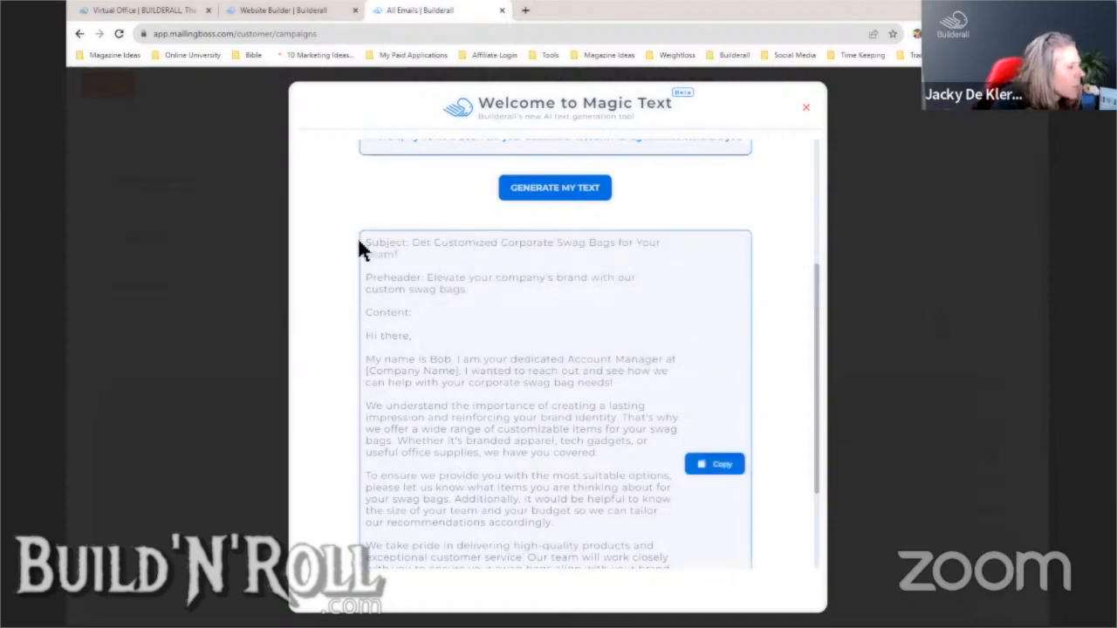
- Copy the entire generated email and close the Magic Text dialog
left_click_drag(370, 241, 593, 606)
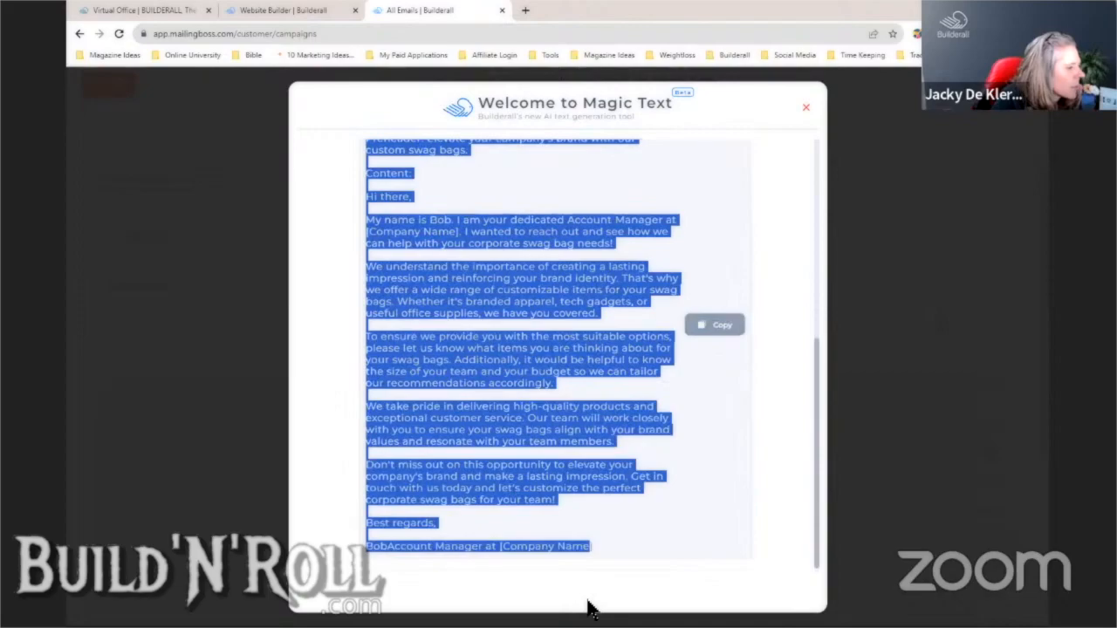
left_click(716, 327)
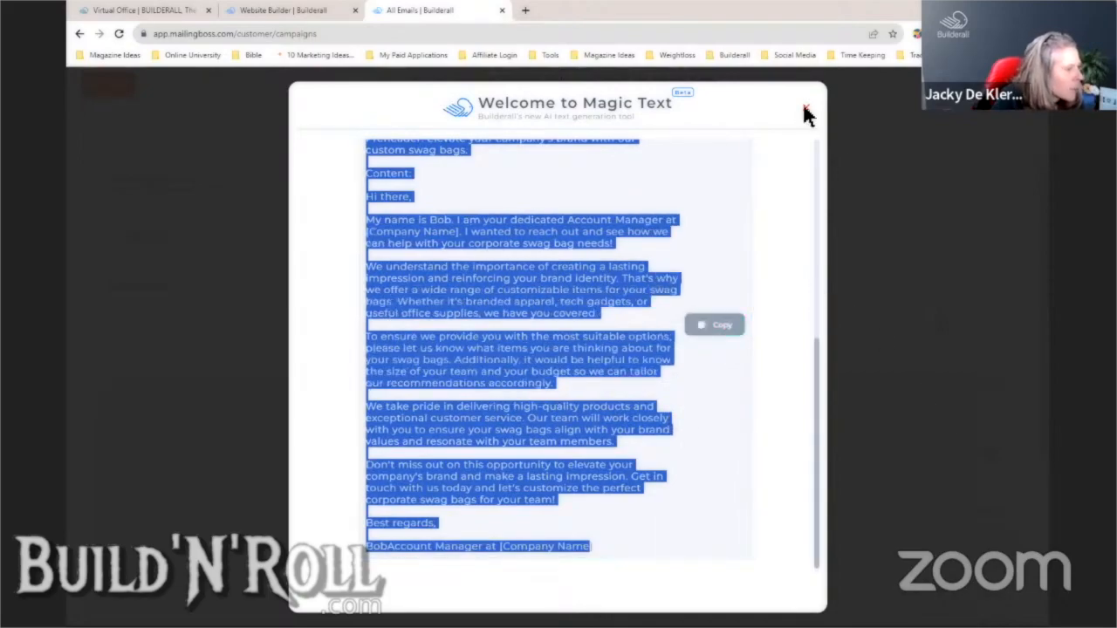
left_click(804, 113)
left_click(498, 436)
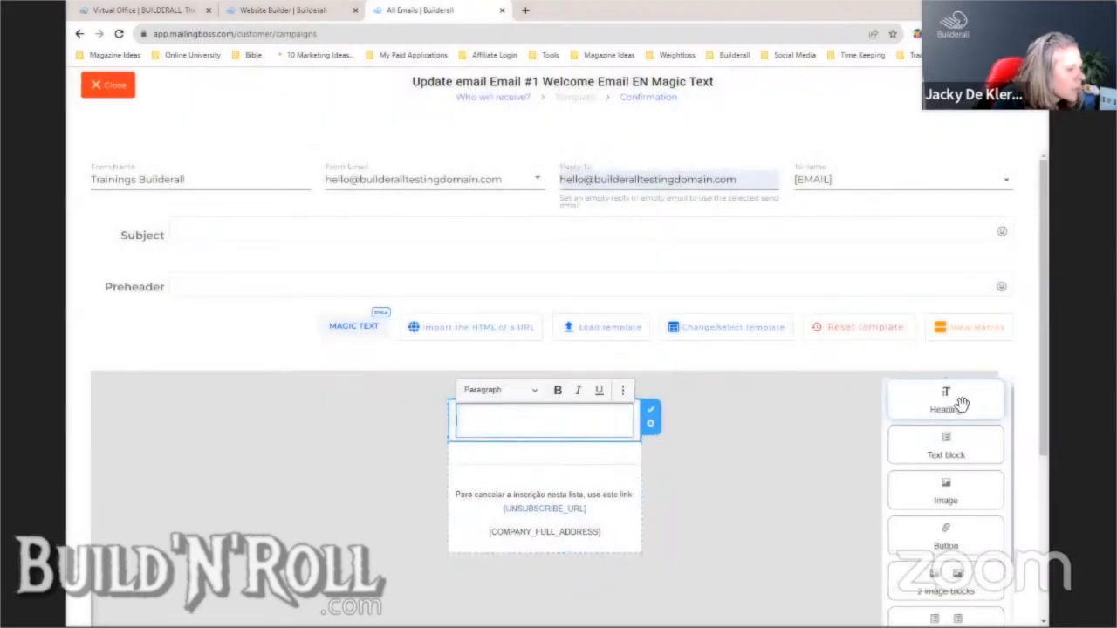
- Add a Text block to the email body and replace its placeholder with the copied email
left_click_drag(947, 452, 531, 427)
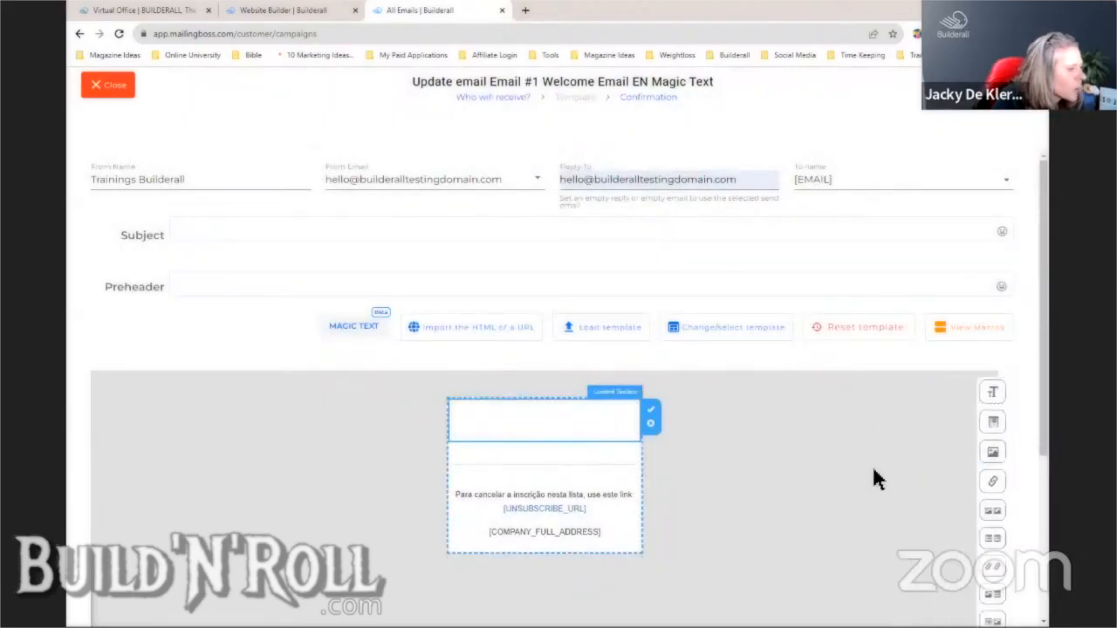
mouse_move(951, 432)
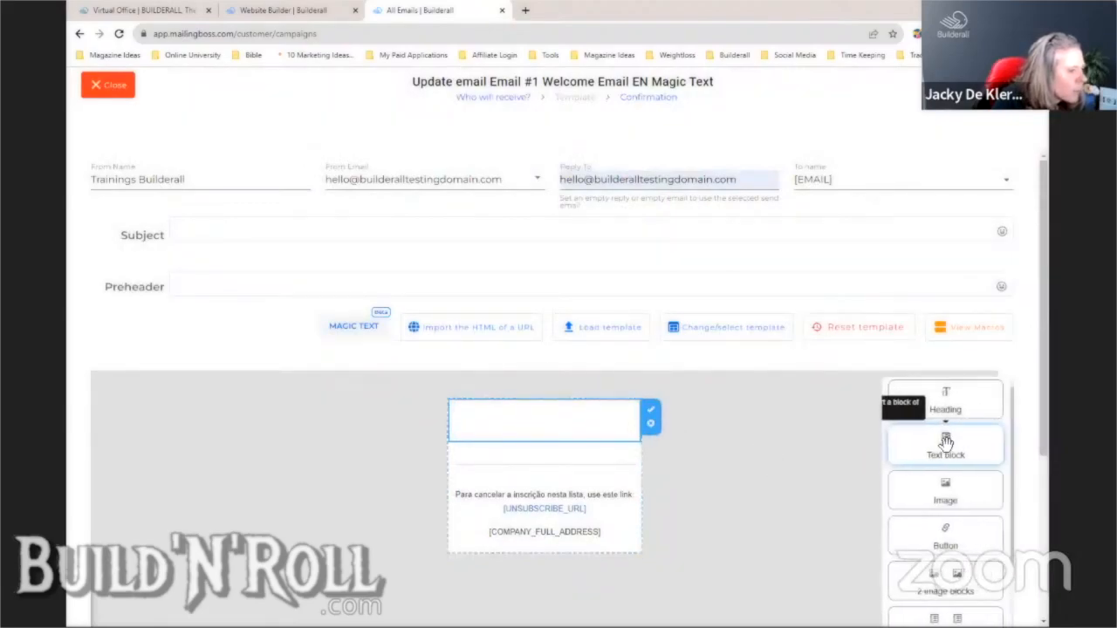
left_click_drag(895, 443, 611, 436)
left_click(502, 442)
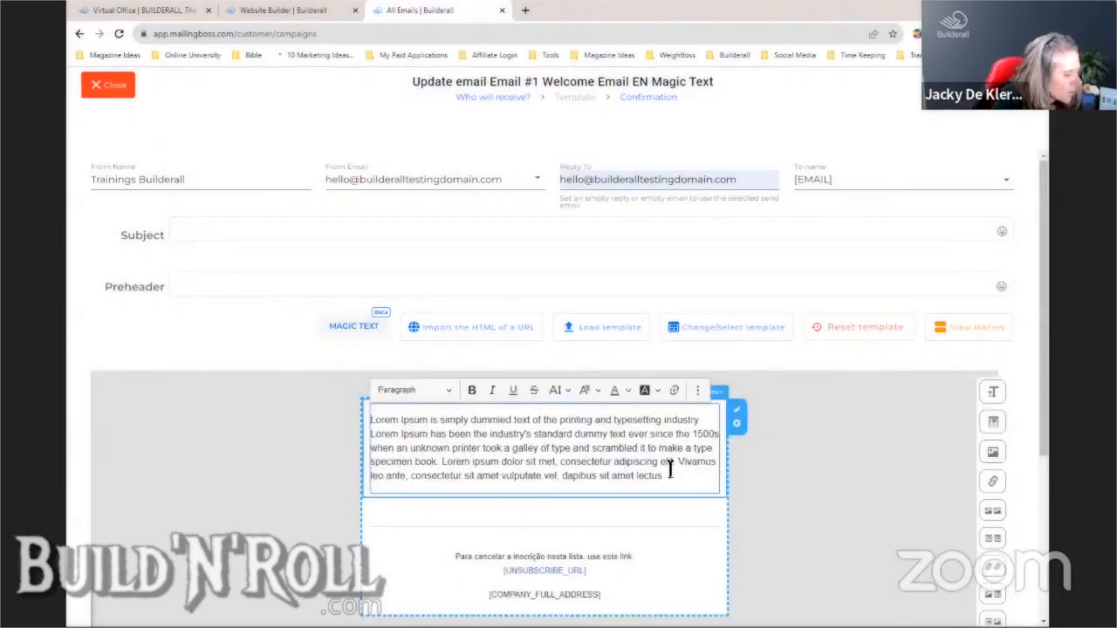
key("ctrl+a")
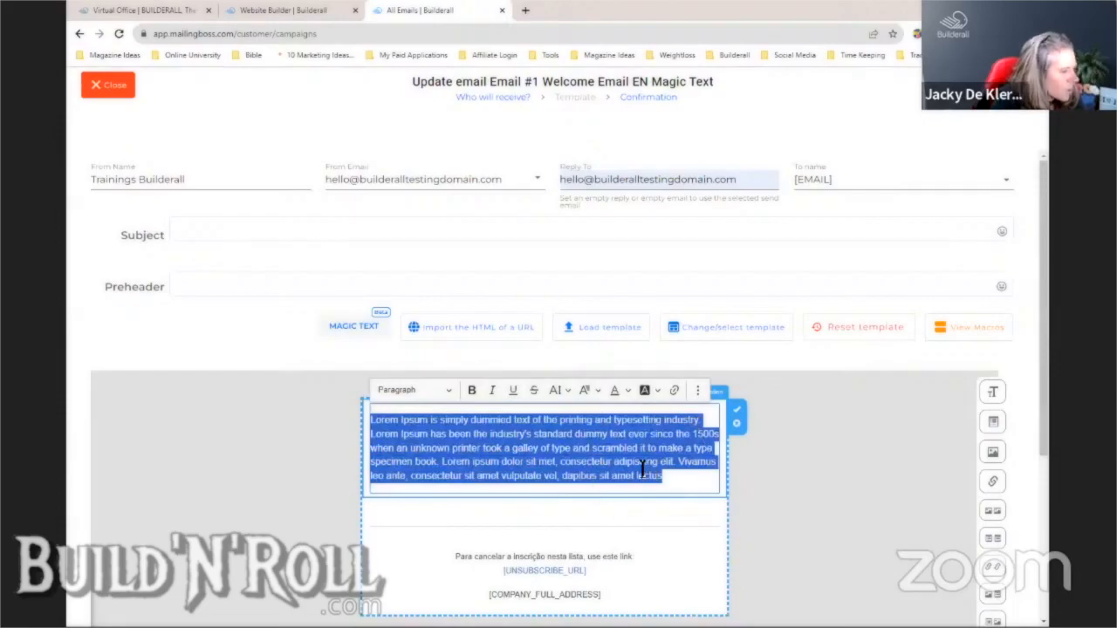
key("ctrl+v")
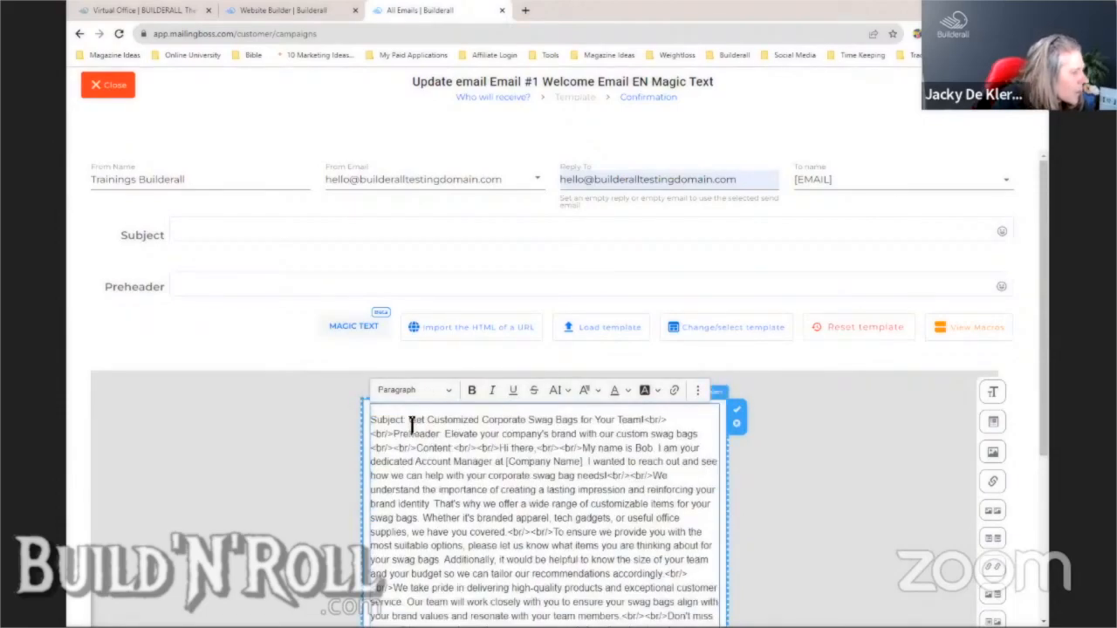
- Move the subject line from the body into the Subject field
left_click_drag(411, 425, 646, 426)
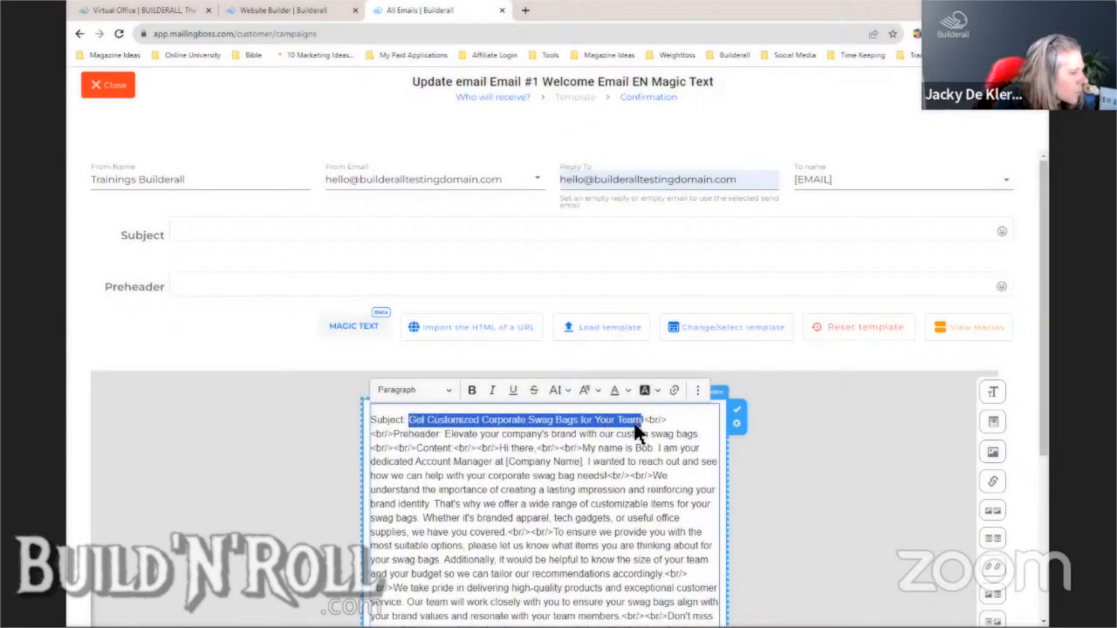
right_click(634, 431)
left_click(663, 244)
left_click(342, 234)
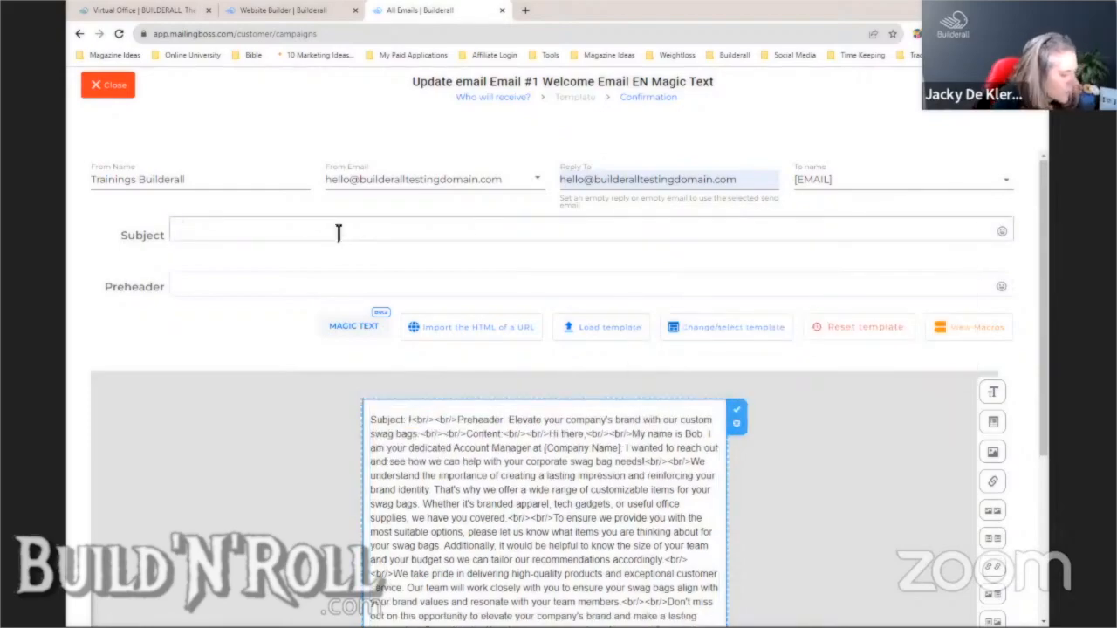
key("ctrl+v")
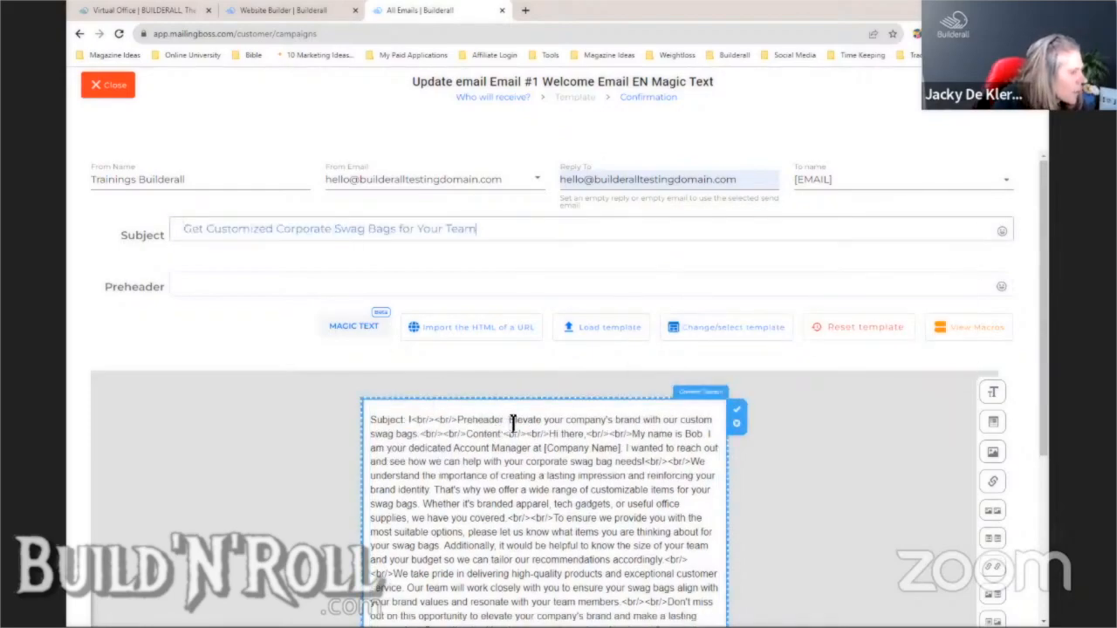
- Move the preheader sentence from the body into the Preheader field
left_click_drag(509, 422, 417, 437)
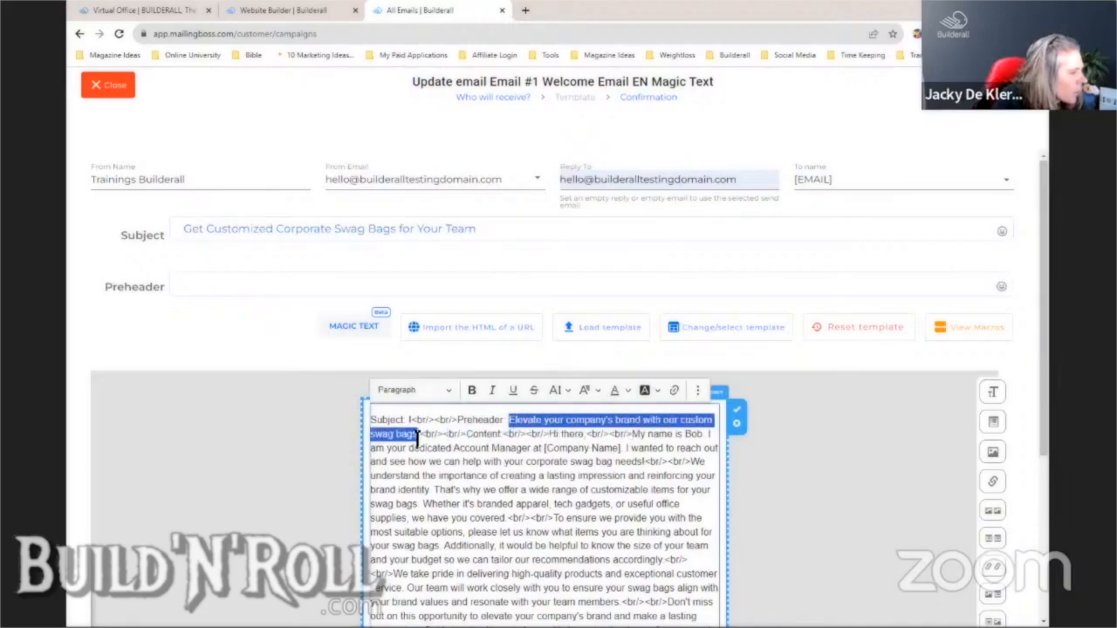
right_click(422, 436)
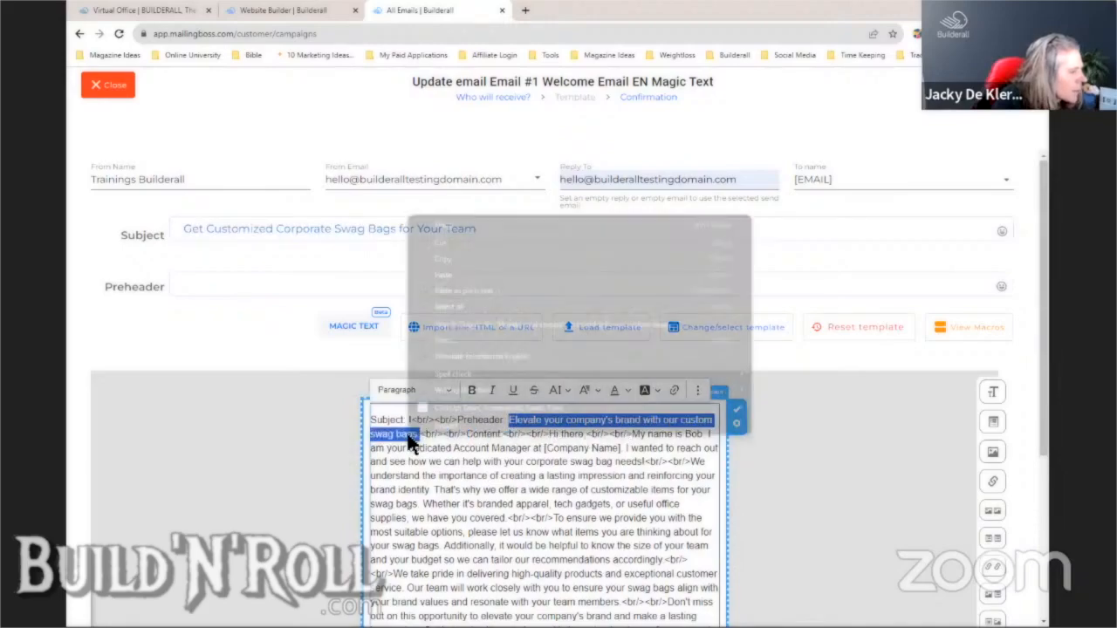
left_click(454, 247)
left_click(354, 285)
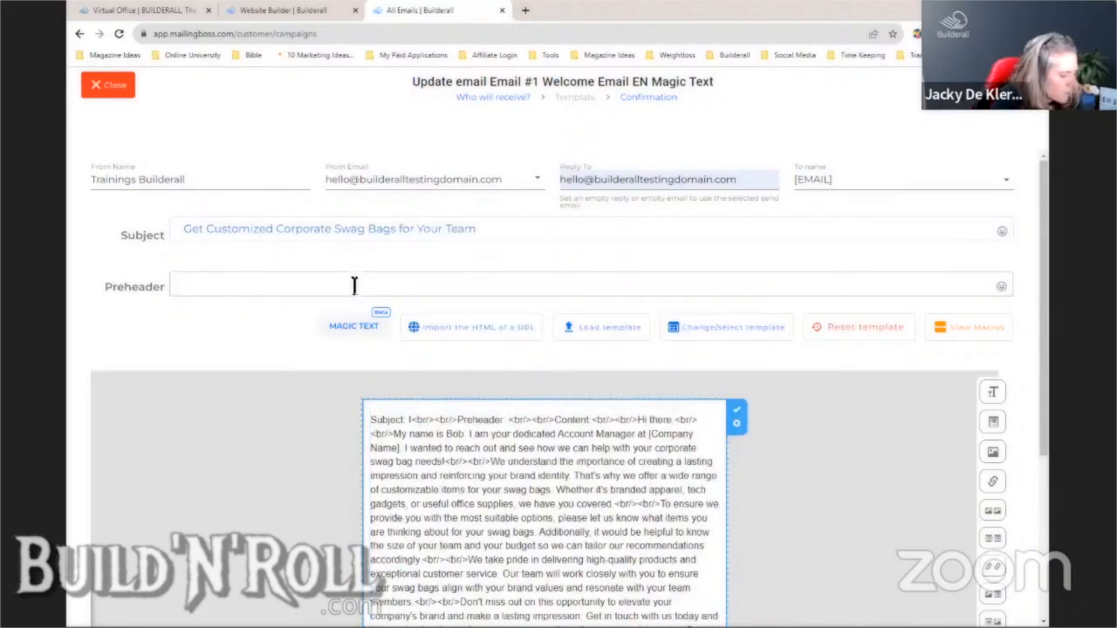
key("ctrl+v")
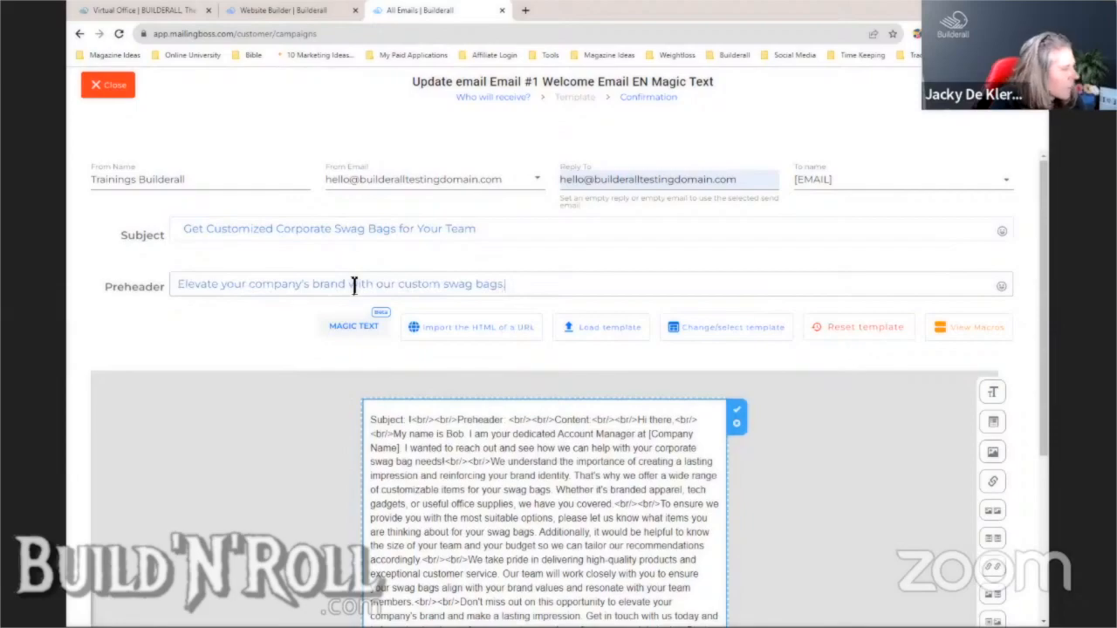
- Delete the leftover Subject and Content labels and start a new paragraph after the greeting
left_click(397, 434)
left_click_drag(638, 422, 372, 422)
key("BackSpace")
key("Return")
key("Return")
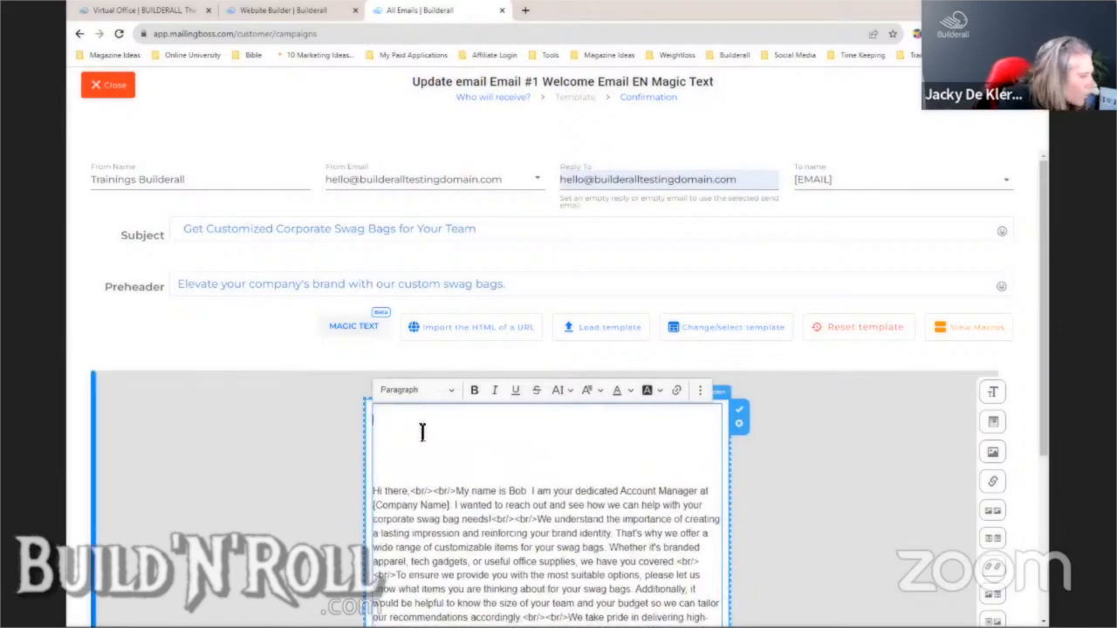
key("BackSpace")
key("BackSpace")
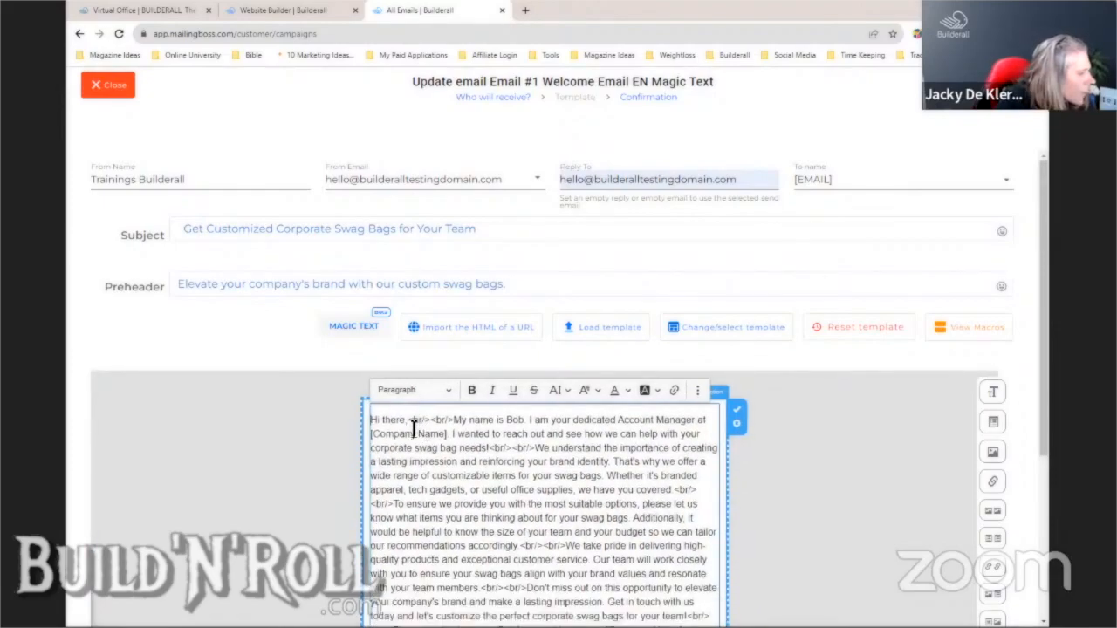
left_click(409, 420)
key("Return")
key("Return")
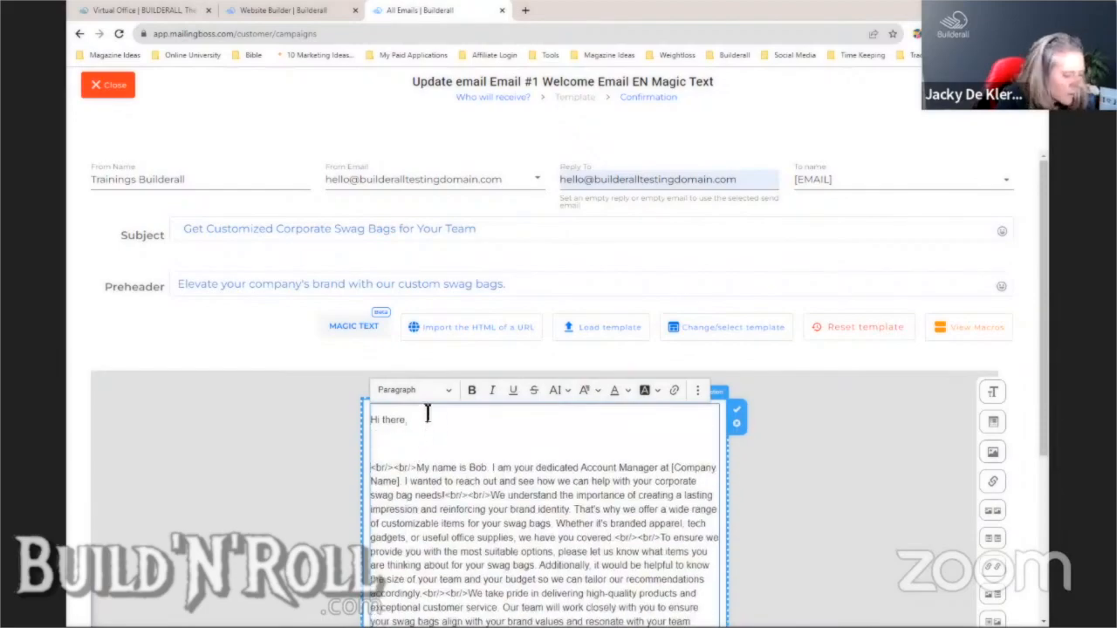
left_click(976, 329)
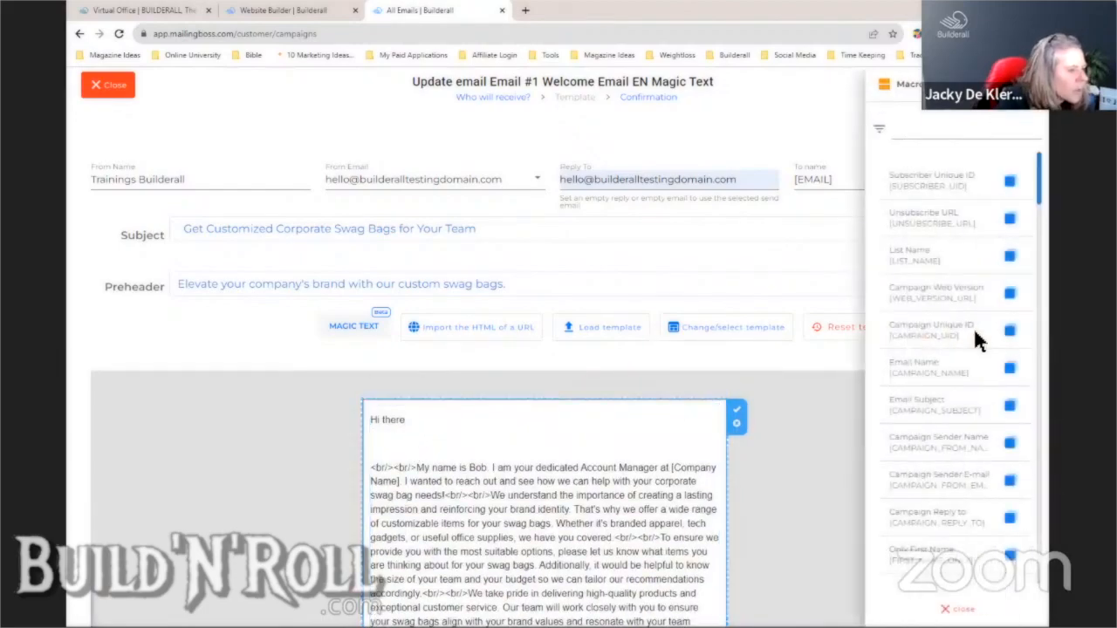
- Add the first-name macro after 'Hi there' and remove the empty line below it
left_click(999, 557)
left_click(426, 422)
key("ctrl+v")
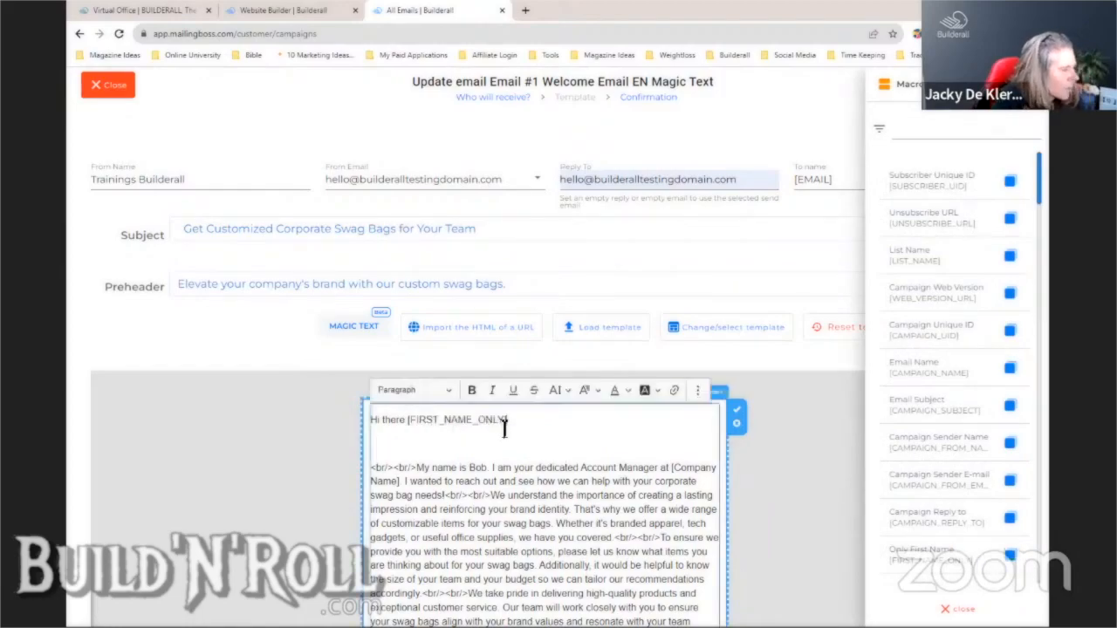
left_click(371, 448)
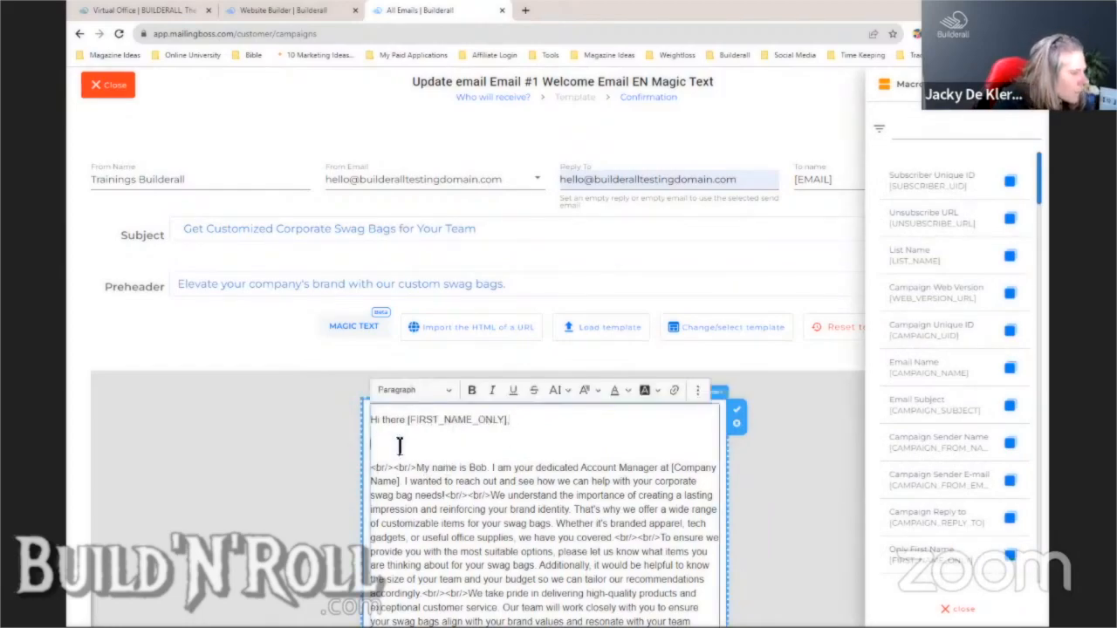
key("BackSpace")
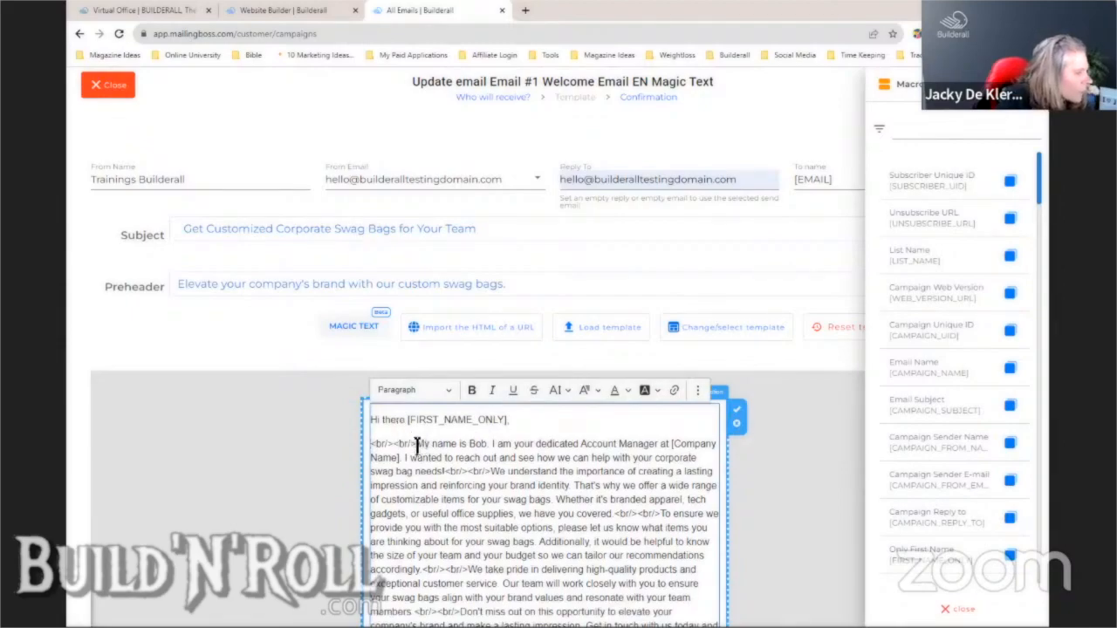
- Delete the stray line-break tags before 'My name' and break the paragraph after [Company Name]
left_click_drag(418, 445, 356, 442)
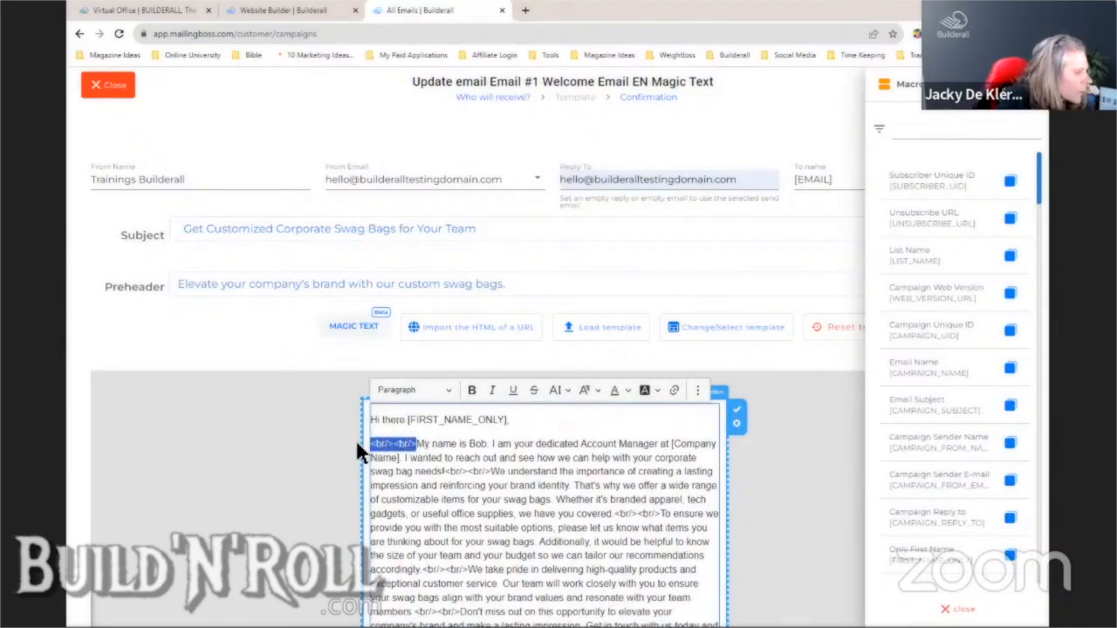
left_click(418, 447)
left_click_drag(419, 446, 374, 447)
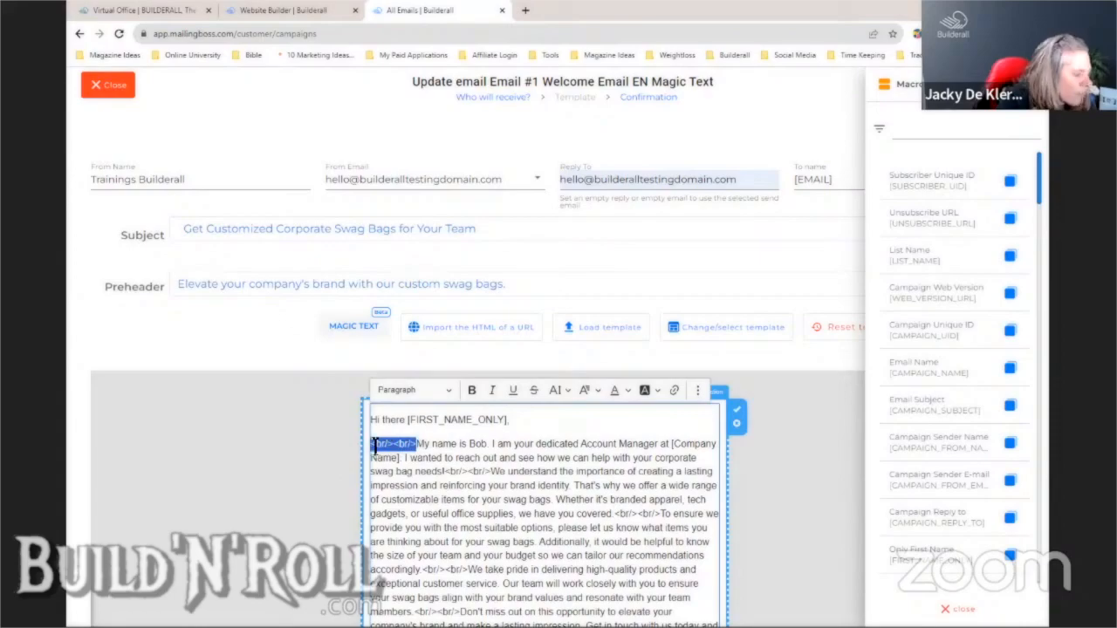
key("BackSpace")
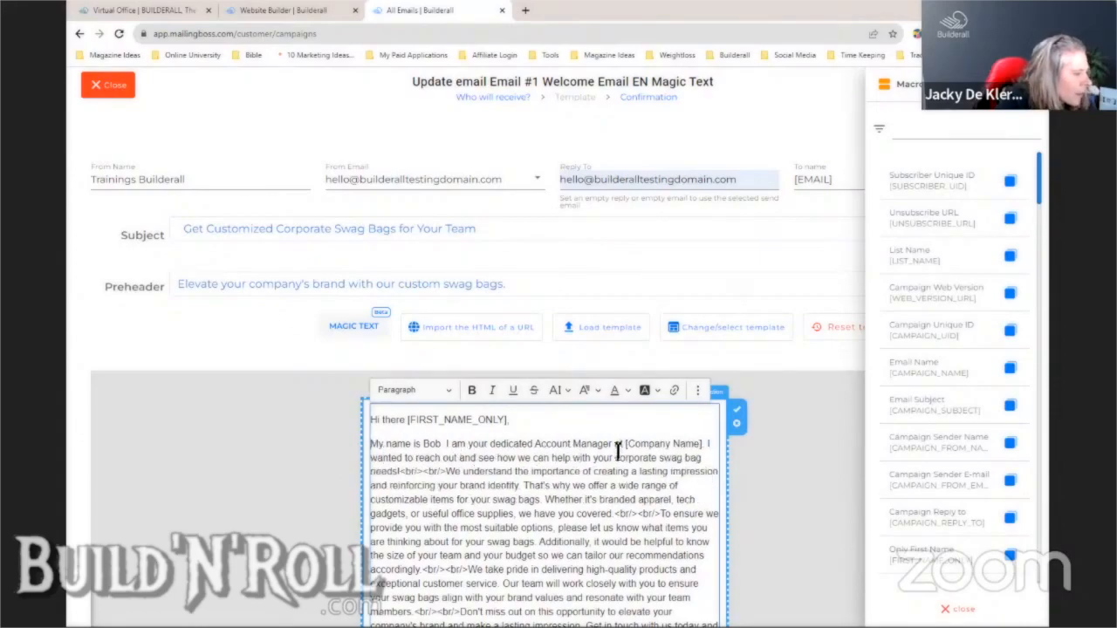
left_click(709, 445)
key("Return")
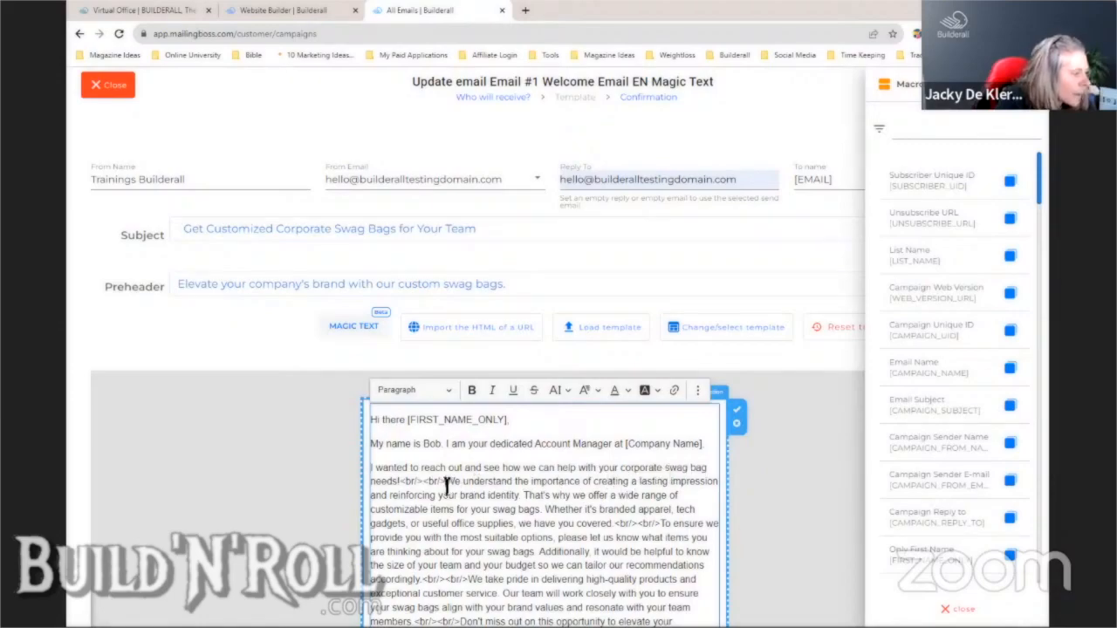
- Replace the <br/><br/> after 'needs!' with a paragraph break before 'We understand...'
left_click_drag(447, 485, 412, 485)
key("BackSpace")
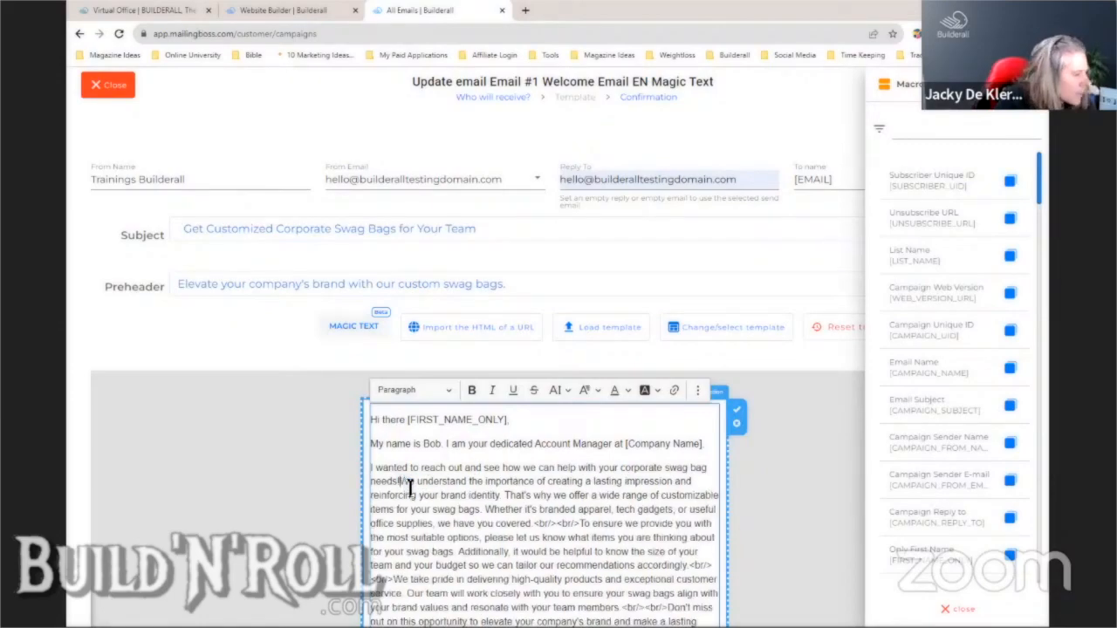
key("Return")
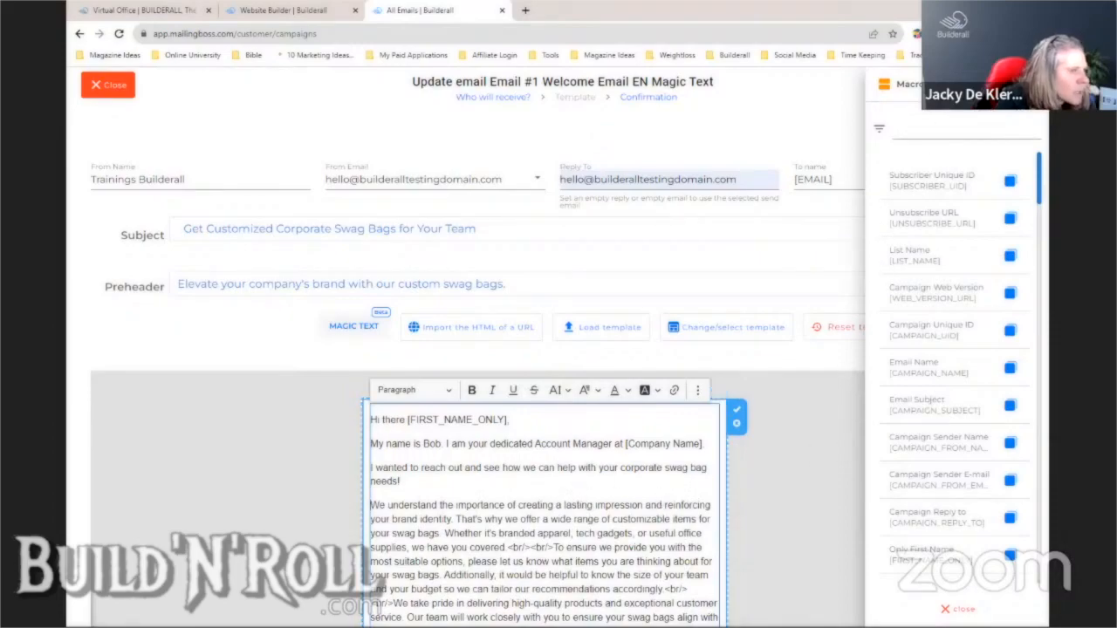
left_click(1026, 85)
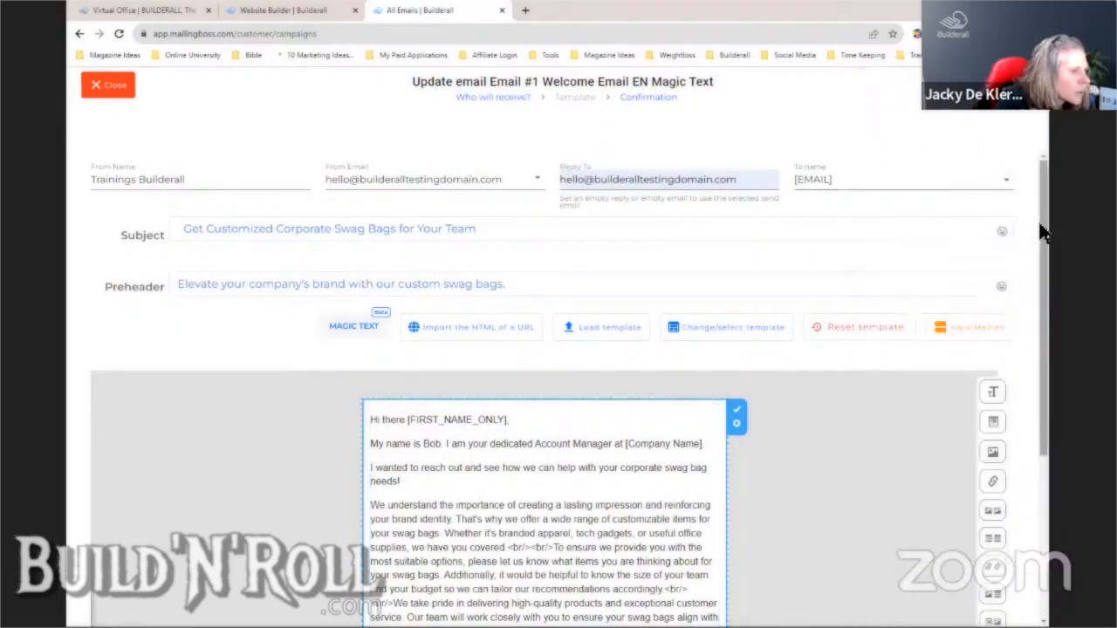
- Replace the <br/> tags after 'covered' with a paragraph break and delete the 'Whether...covered' sentence
scroll(1044, 232, "down", 3)
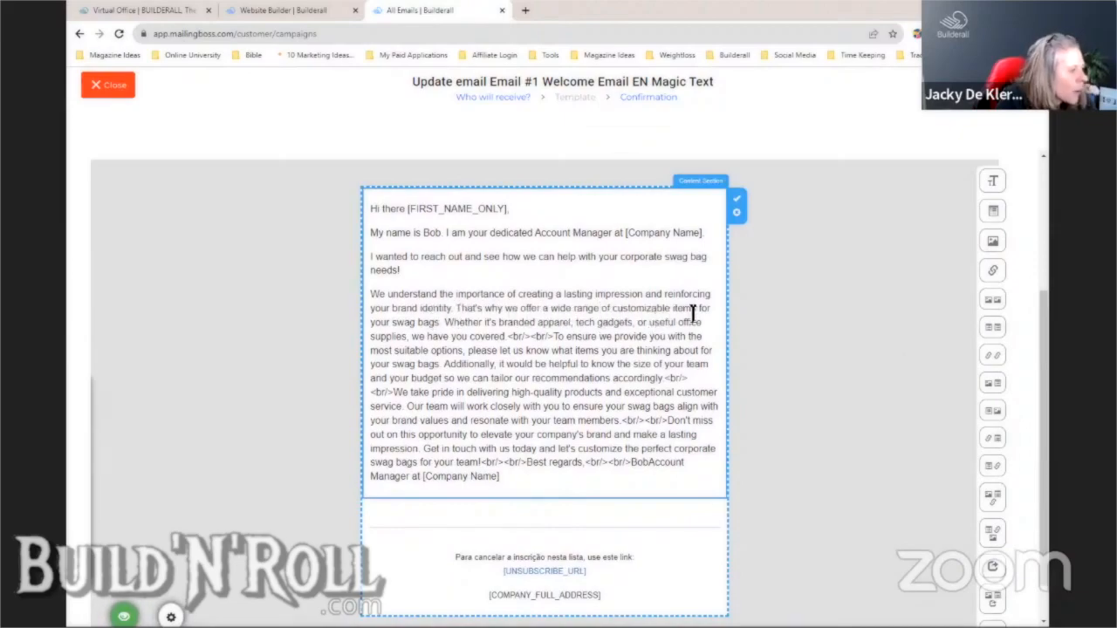
left_click(446, 324)
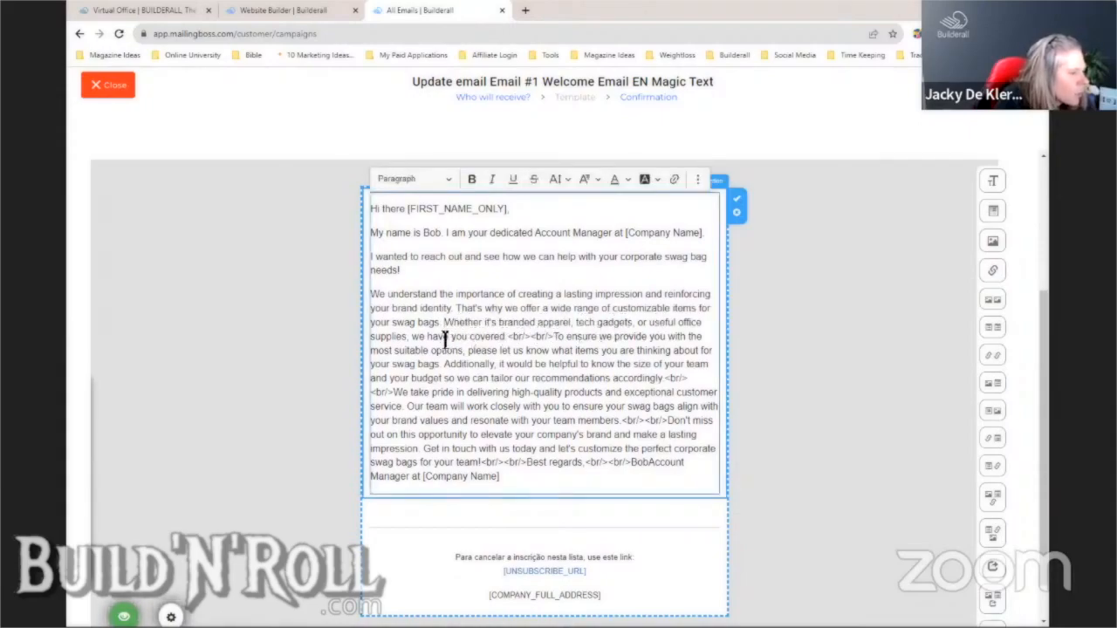
left_click_drag(508, 337, 552, 336)
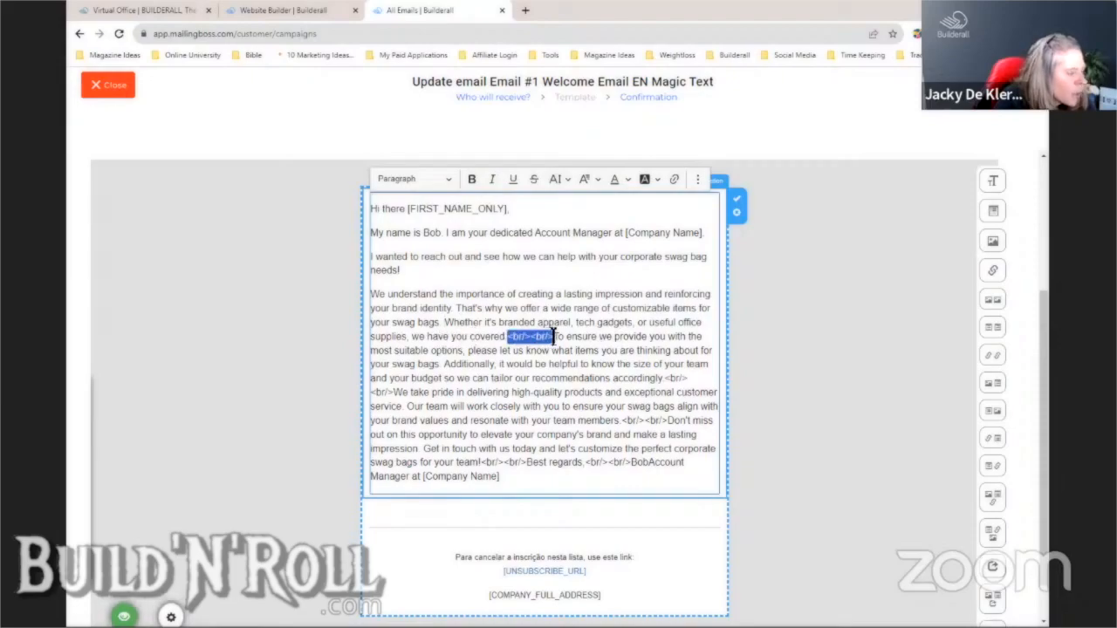
key("BackSpace")
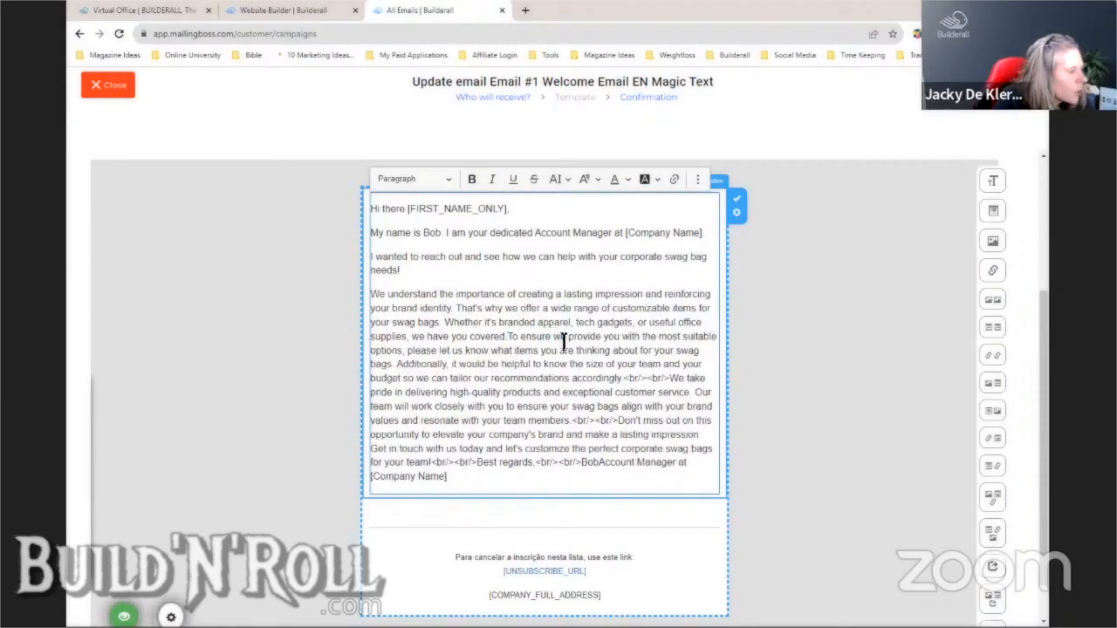
key("Return")
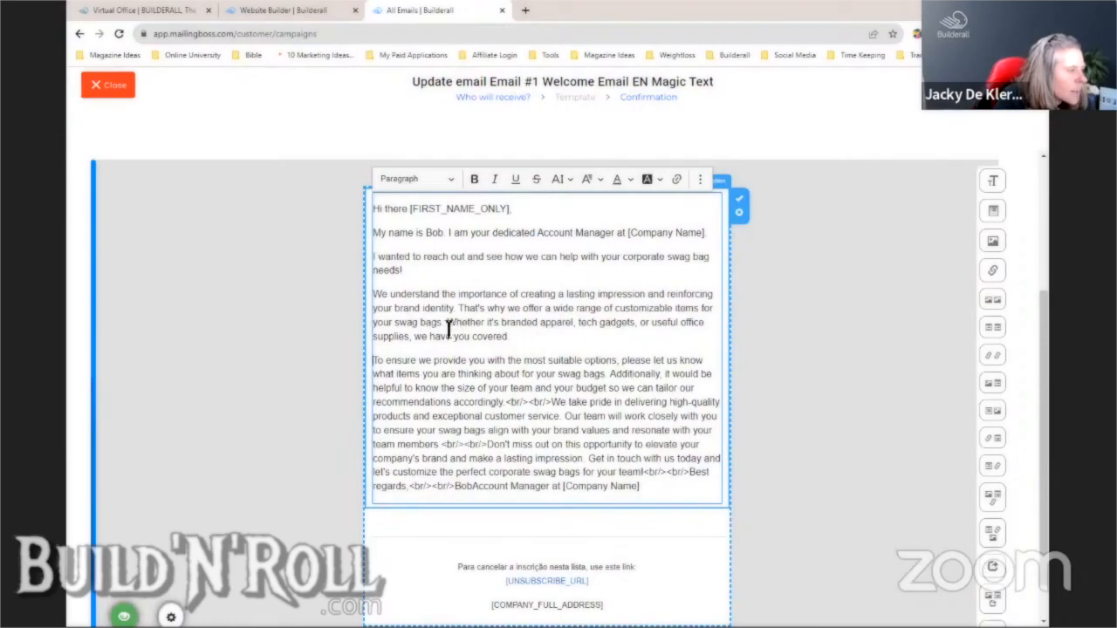
left_click_drag(449, 327, 524, 337)
key("BackSpace")
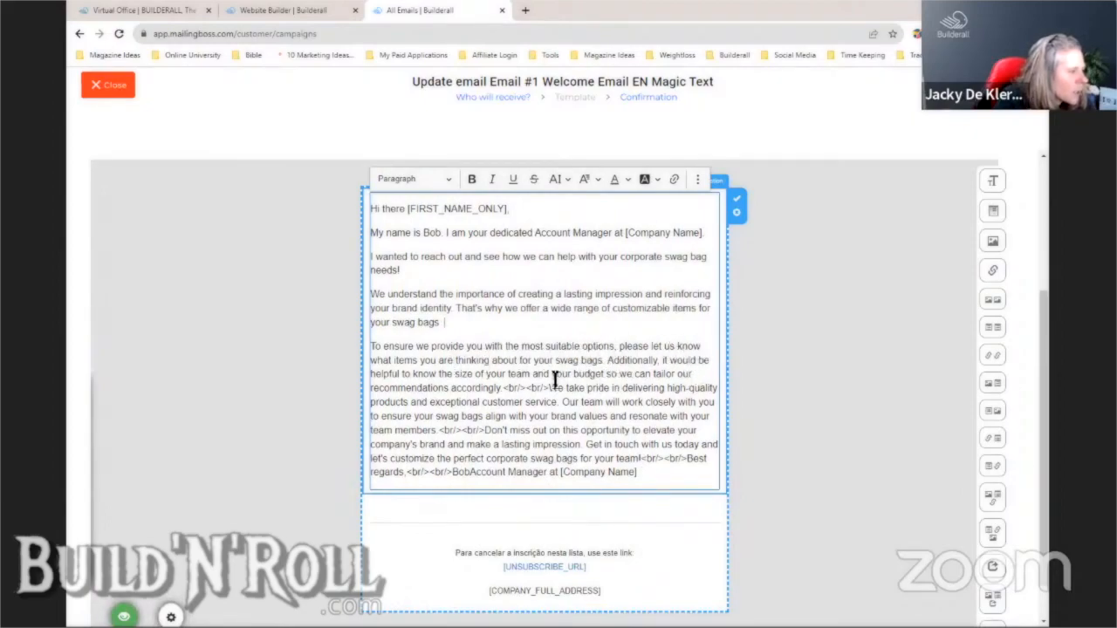
- Turn the <br/> tags into paragraph breaks before 'We take pride', 'Don't miss out' and 'Get in touch'
left_click_drag(504, 387, 550, 388)
key("BackSpace")
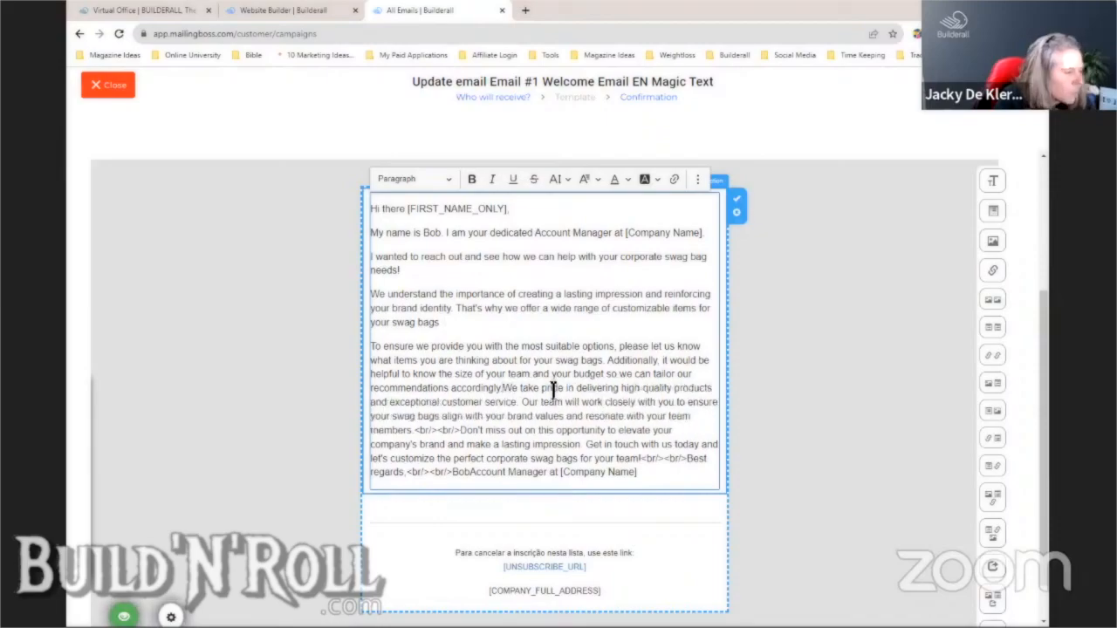
key("Return")
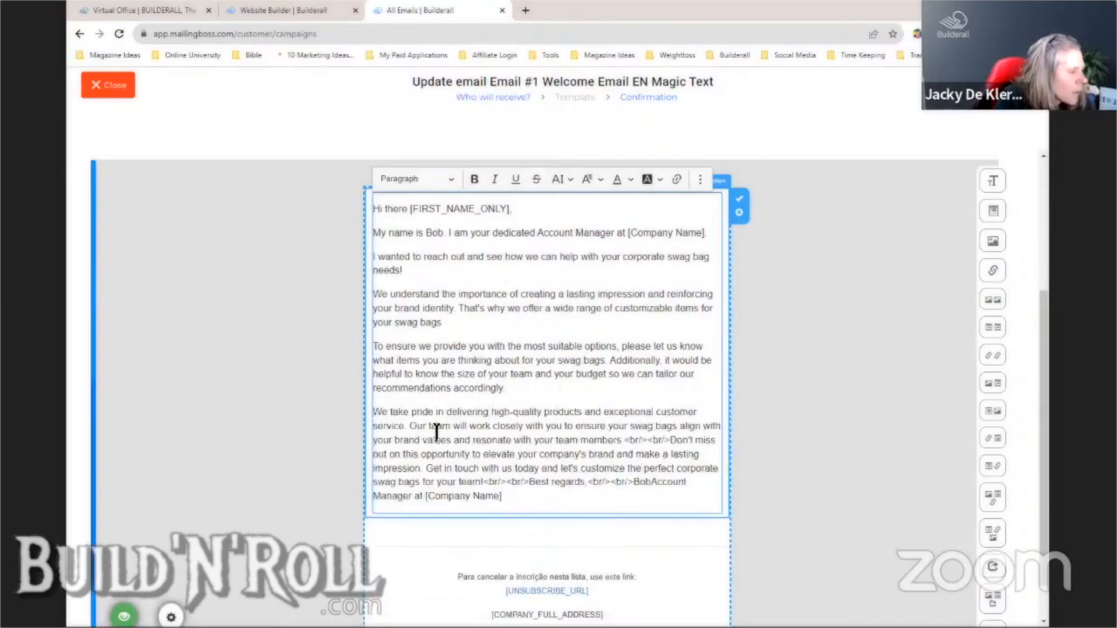
left_click_drag(624, 441, 670, 443)
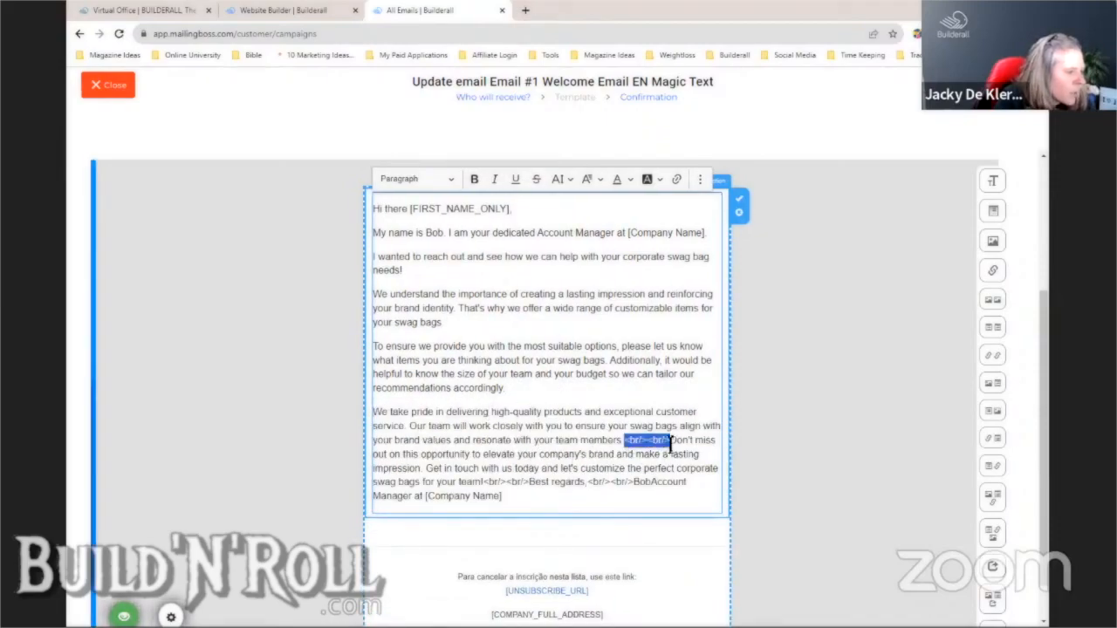
key("BackSpace")
key("Return")
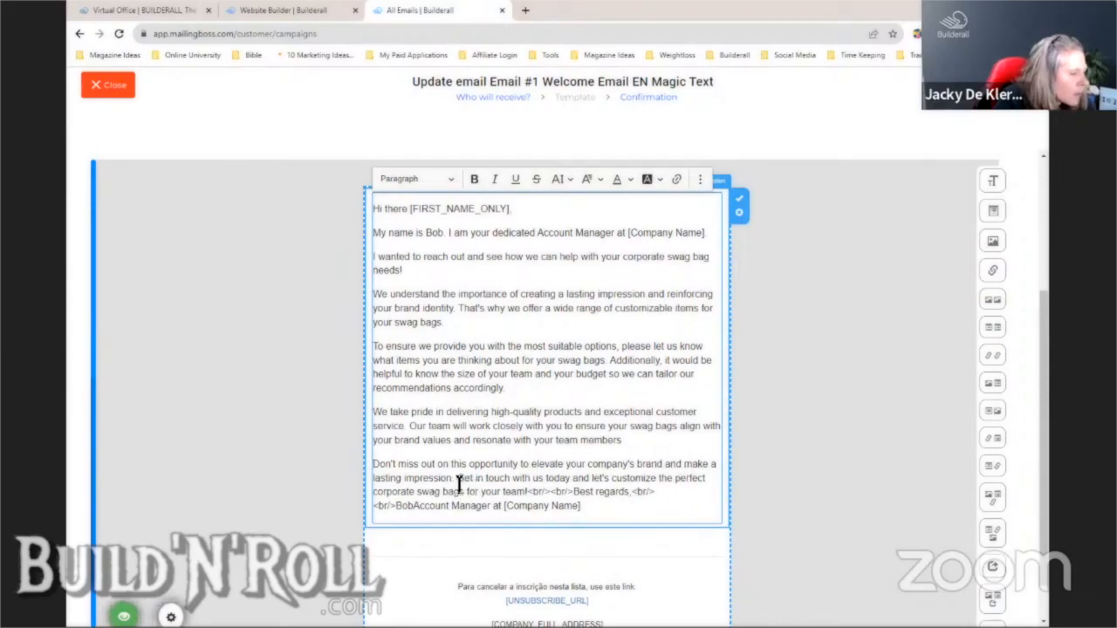
key("Return")
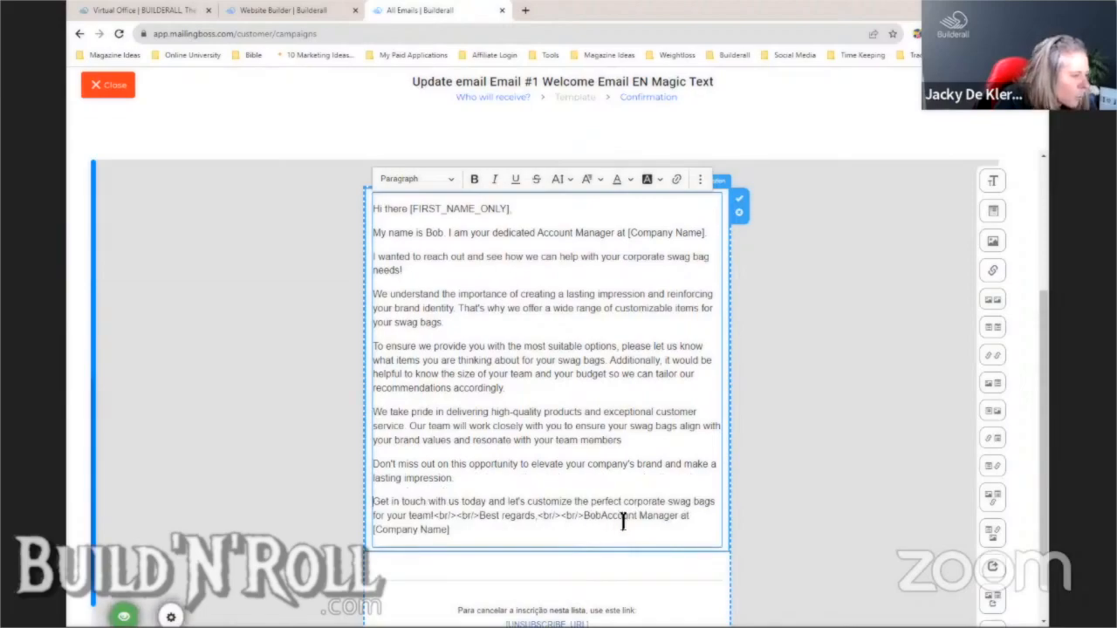
- Clean the sign-off tags, putting 'Best regards,', 'Bob' and 'Account Manager at [Company Name]' on separate lines
left_click_drag(439, 516, 482, 516)
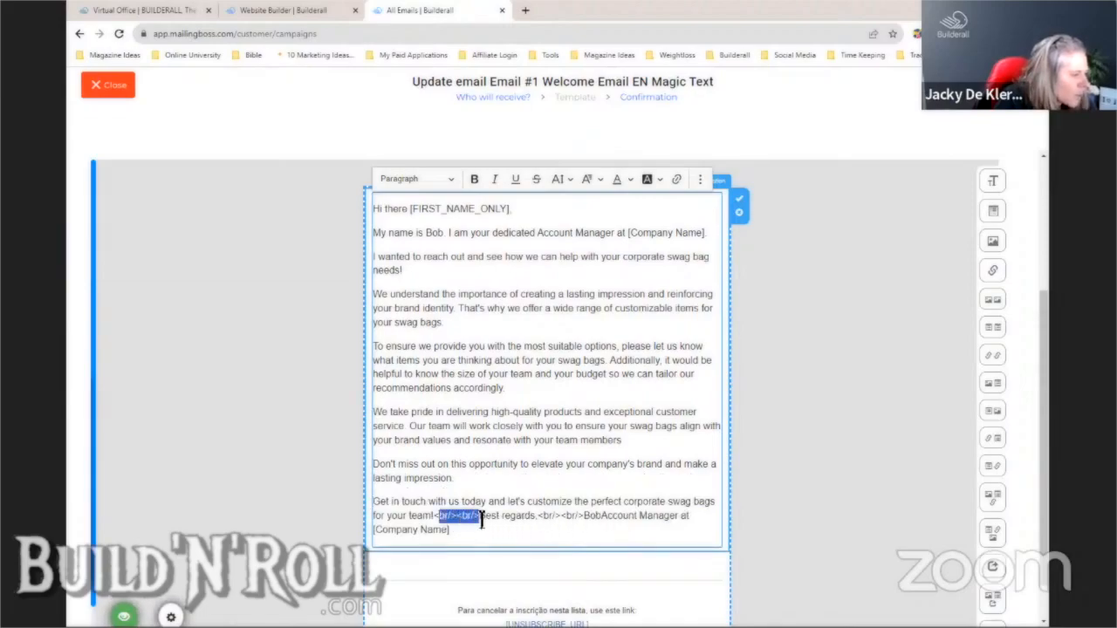
key("Delete")
key("Return")
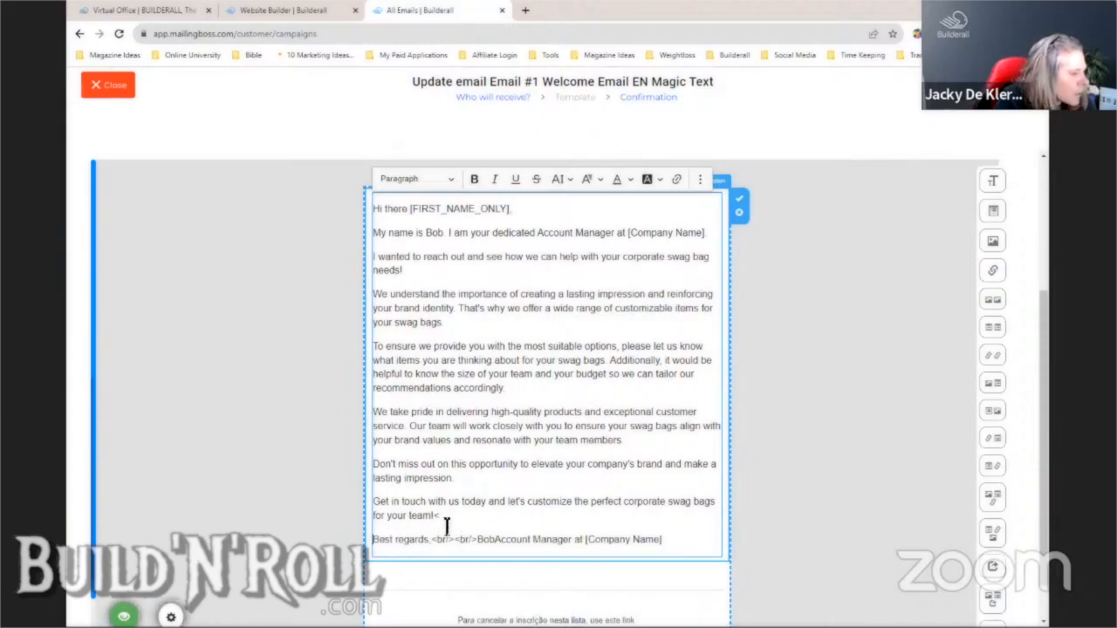
left_click(442, 516)
key("BackSpace")
left_click_drag(431, 540, 480, 541)
key("Delete")
key("Return")
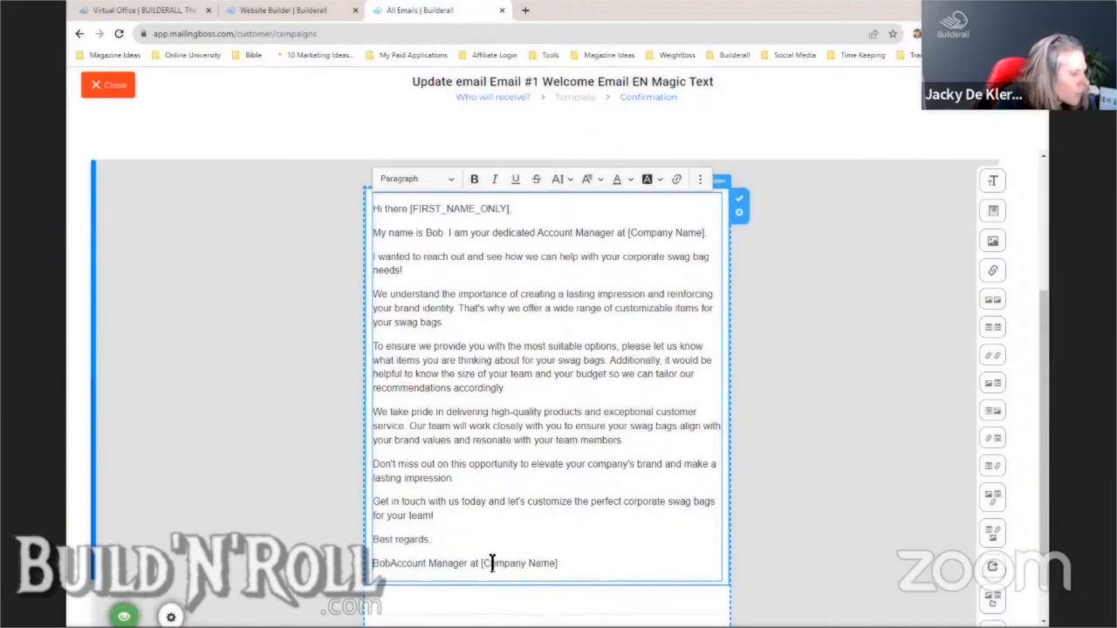
left_click(391, 564)
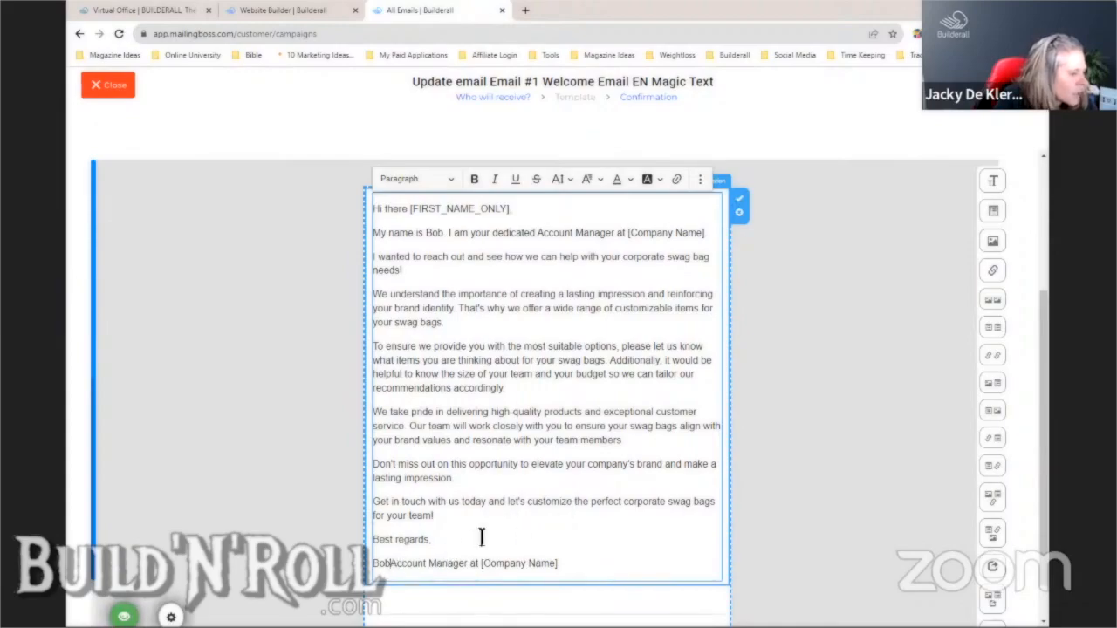
key("Return")
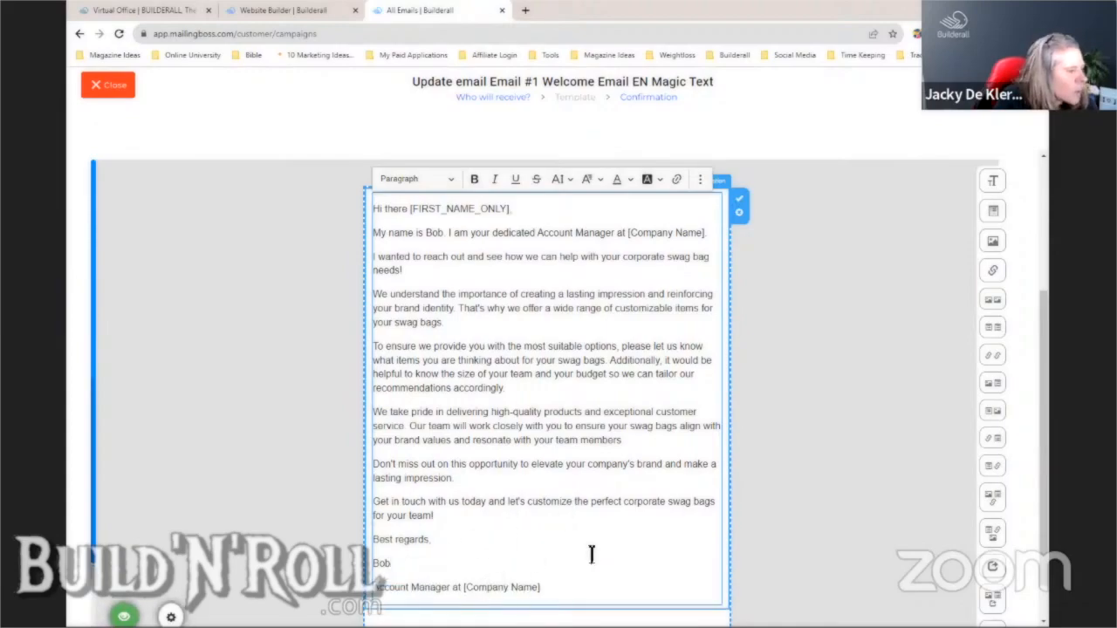
- Select all the email text and justify it
left_click_drag(543, 587, 373, 202)
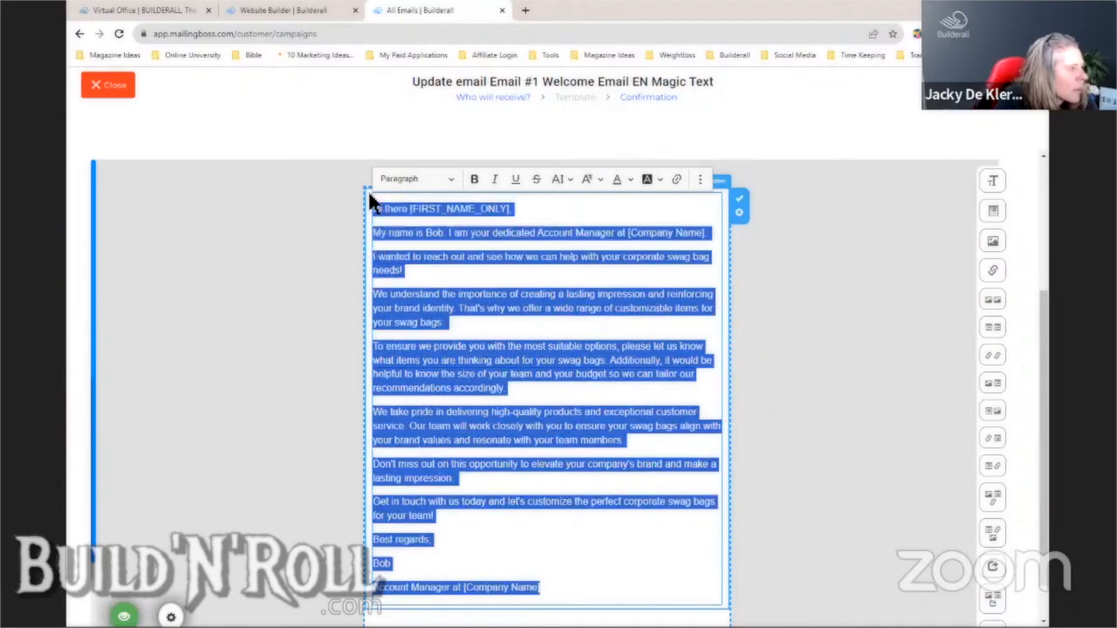
left_click(700, 179)
left_click(657, 201)
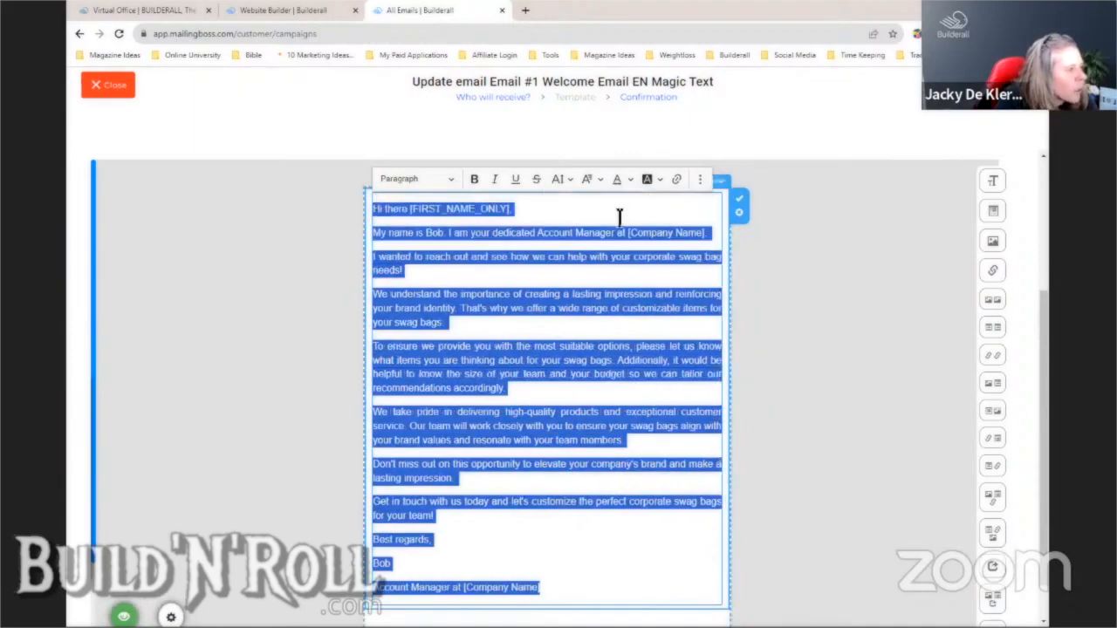
left_click(876, 304)
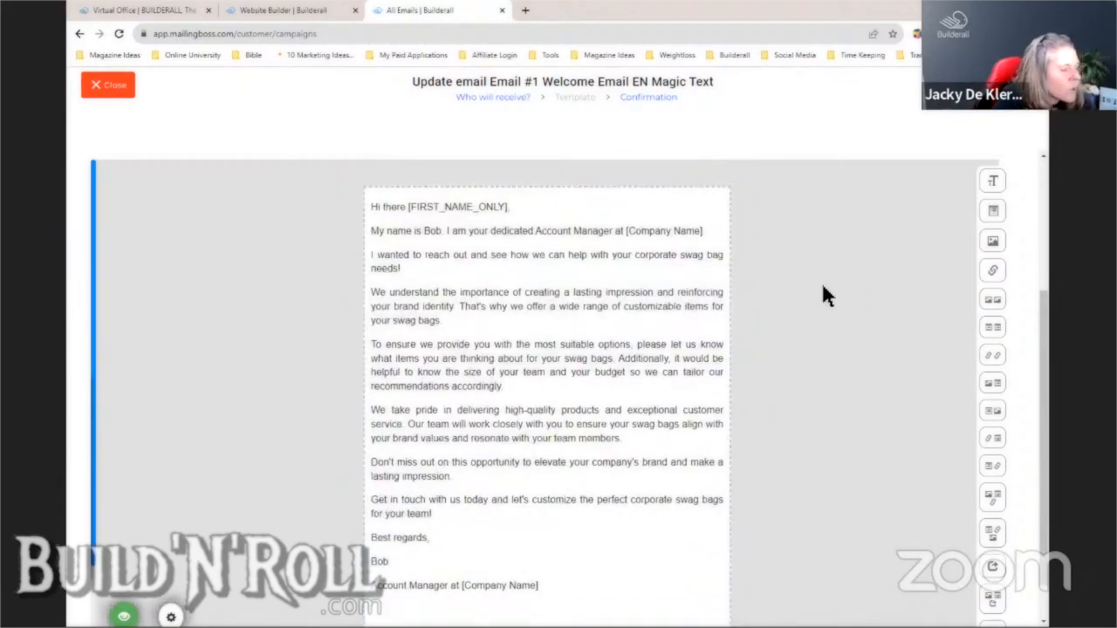
- Save Email #1 Welcome Email EN Magic Text from its Confirmation step
scroll(828, 378, "up", 2)
scroll(829, 378, "down", 1)
scroll(838, 376, "down", 4)
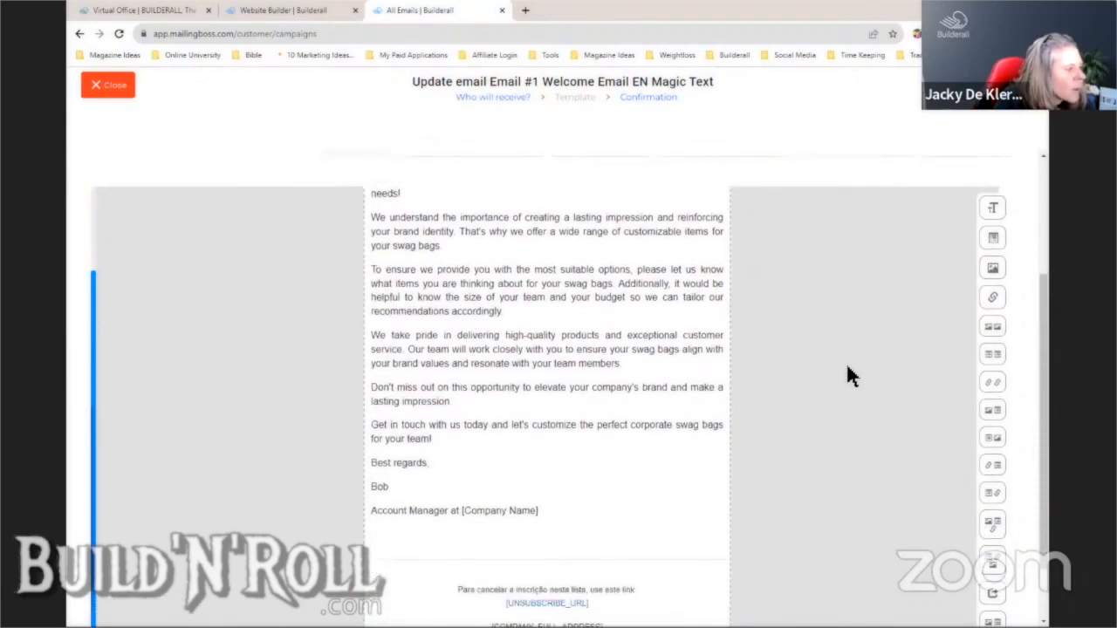
scroll(844, 368, "up", 4)
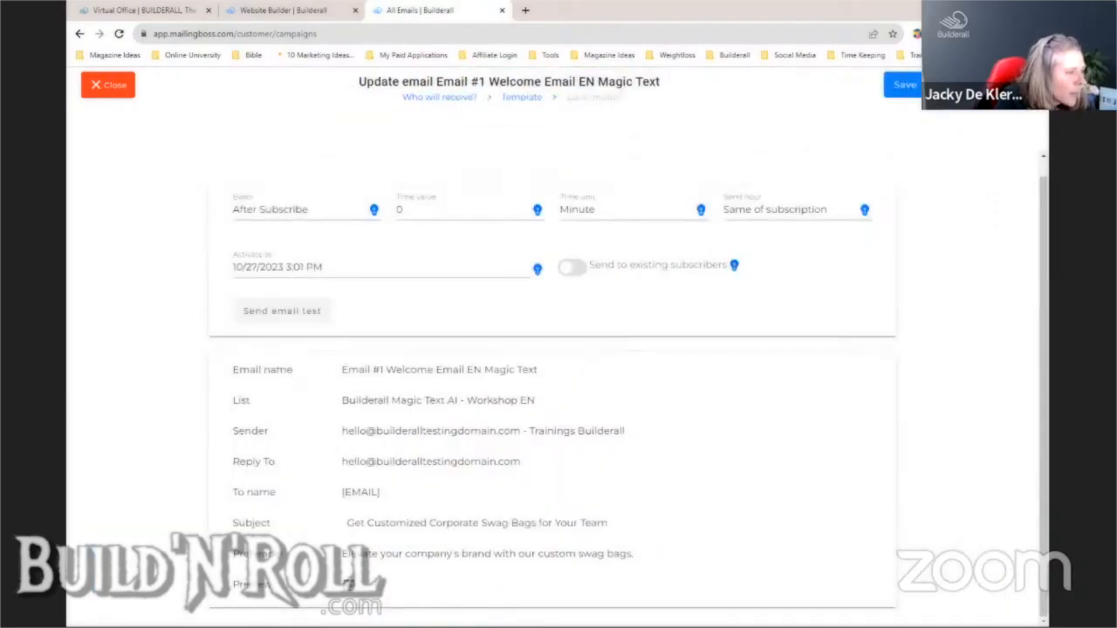
left_click(912, 96)
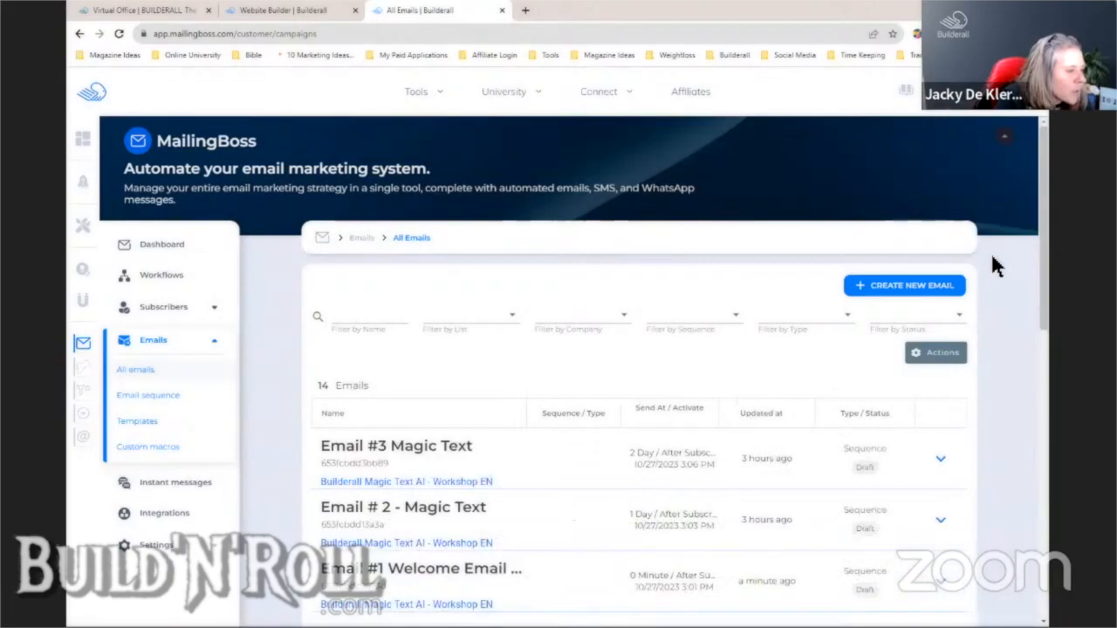
- Choose Update on the Email # 2 - Magic Text row and advance past the first wizard step
left_click_drag(1042, 247, 1041, 299)
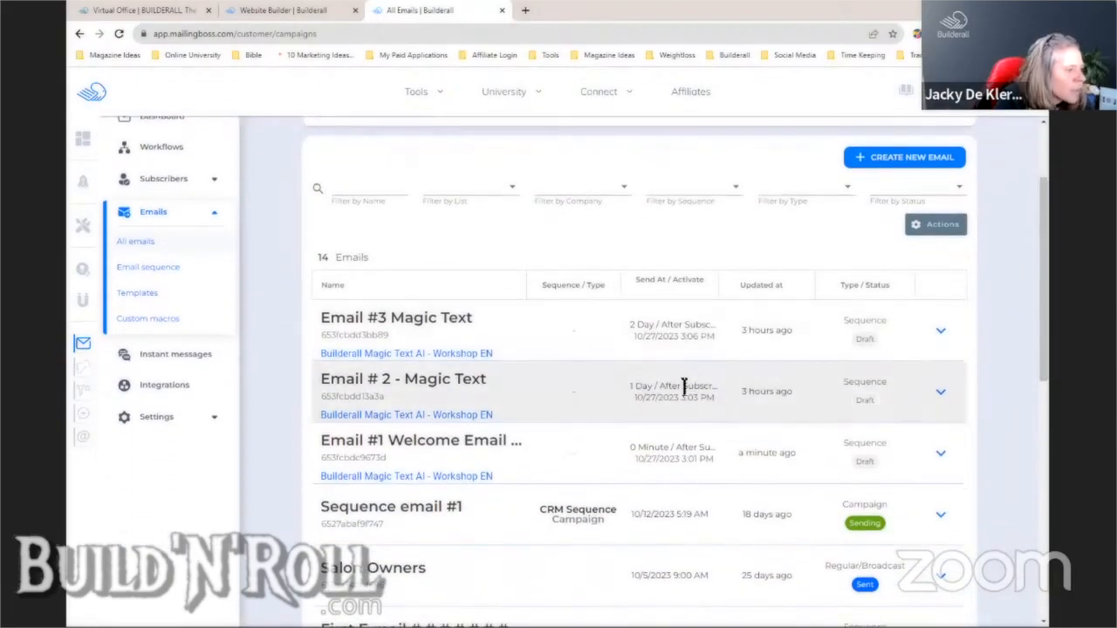
left_click(941, 392)
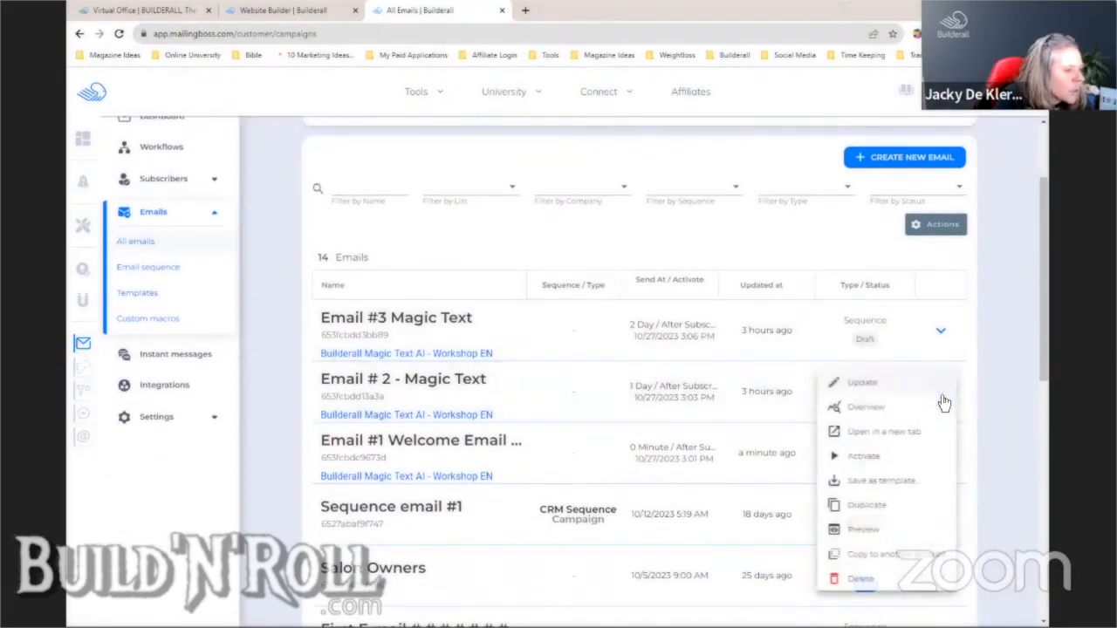
left_click(883, 386)
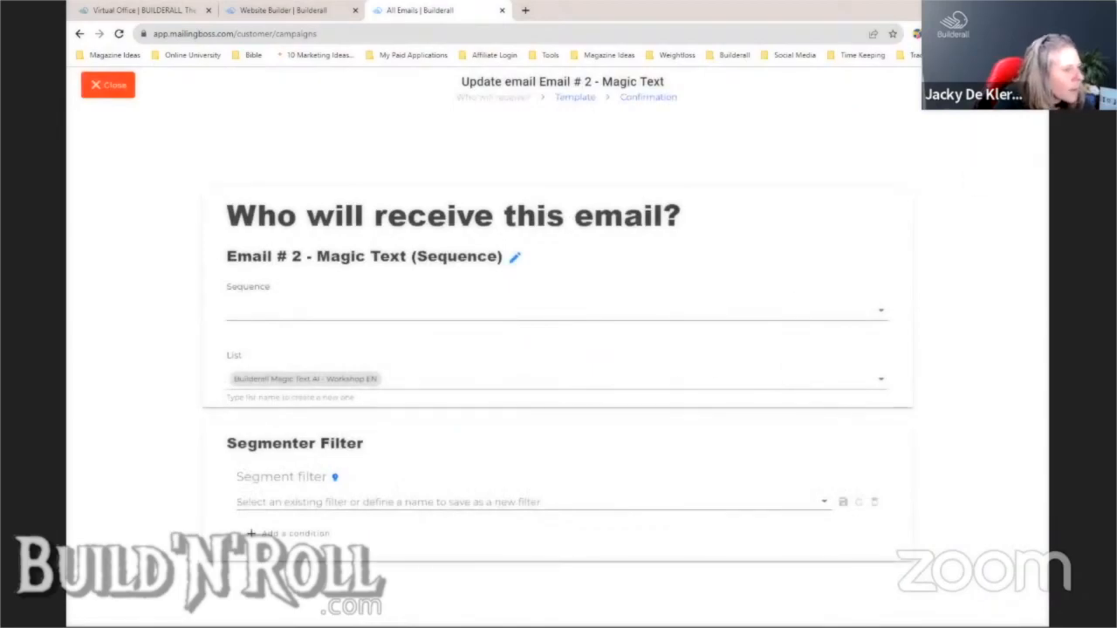
left_click(1004, 85)
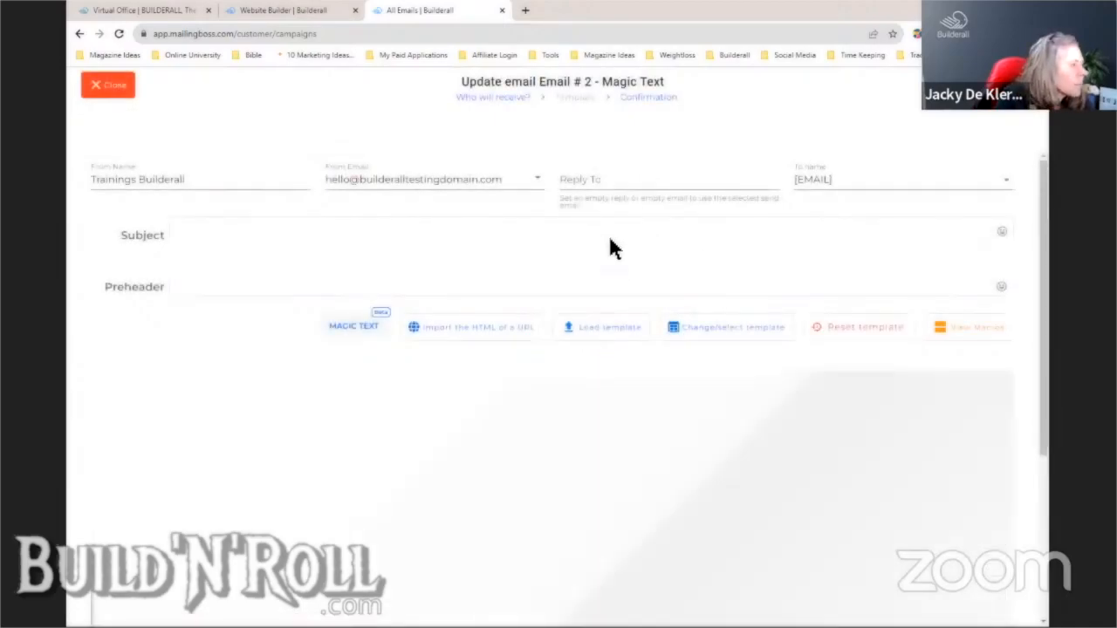
- Set the reply-to address to the testing domain's hello address
left_click(618, 179)
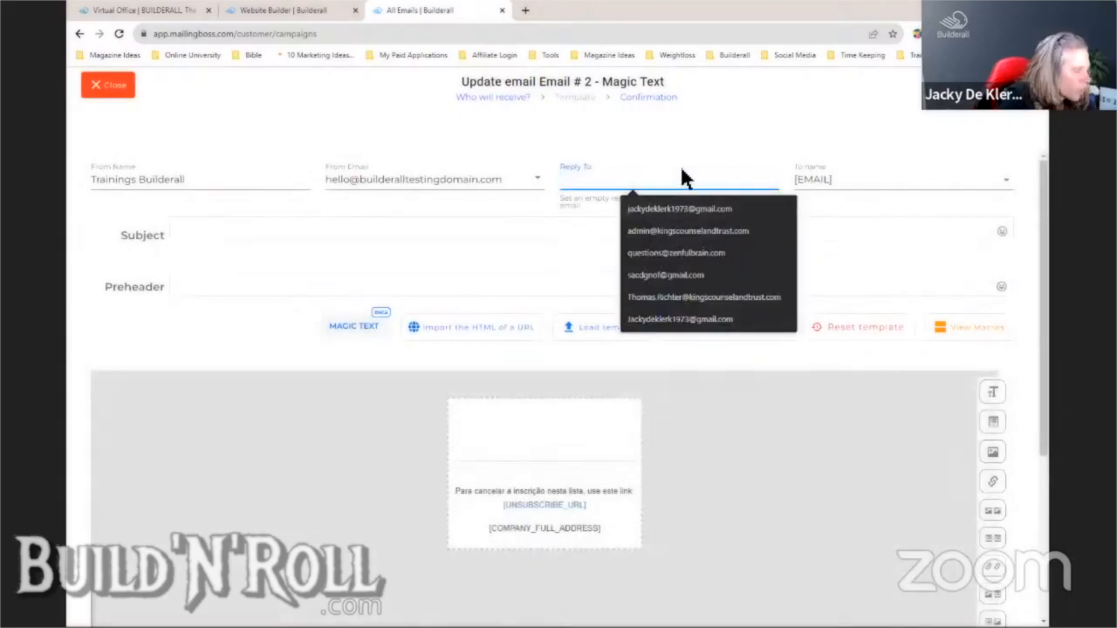
type("hello")
left_click(683, 211)
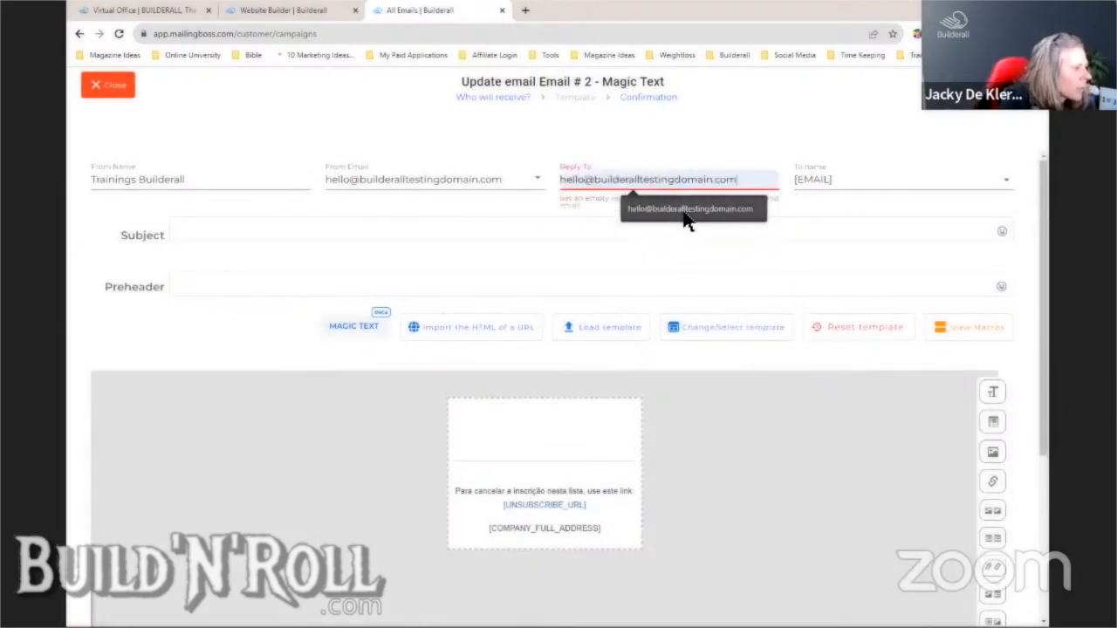
- In Magic Text, replace the old product prompt with the saved undecided-buyer prompt
left_click(353, 329)
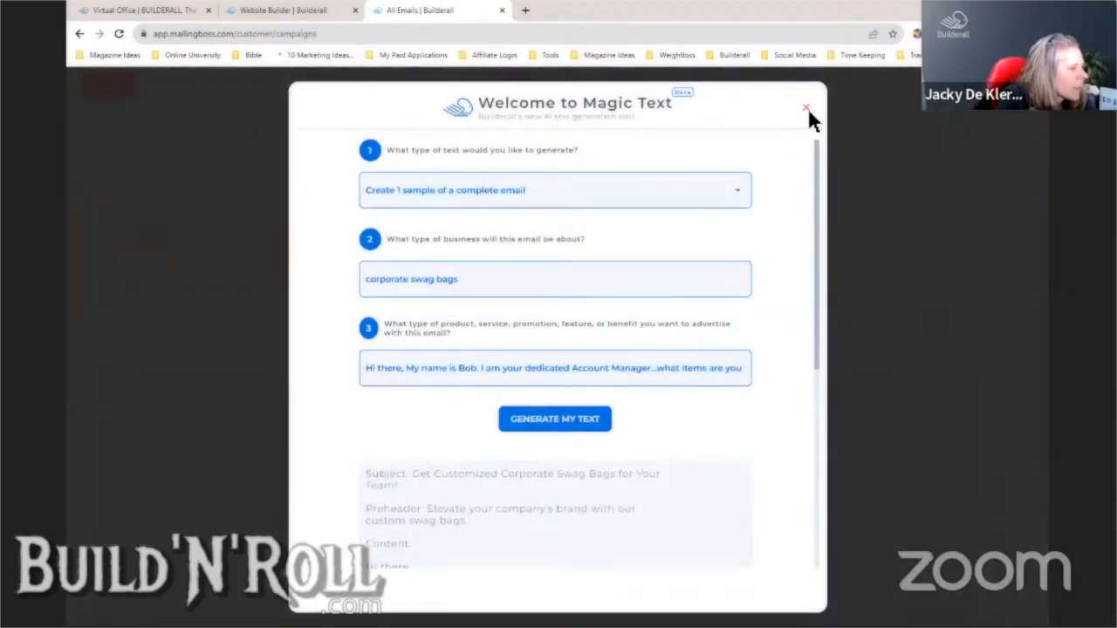
mouse_move(815, 180)
left_mouse_down()
mouse_move(816, 339)
mouse_move(817, 187)
left_mouse_up()
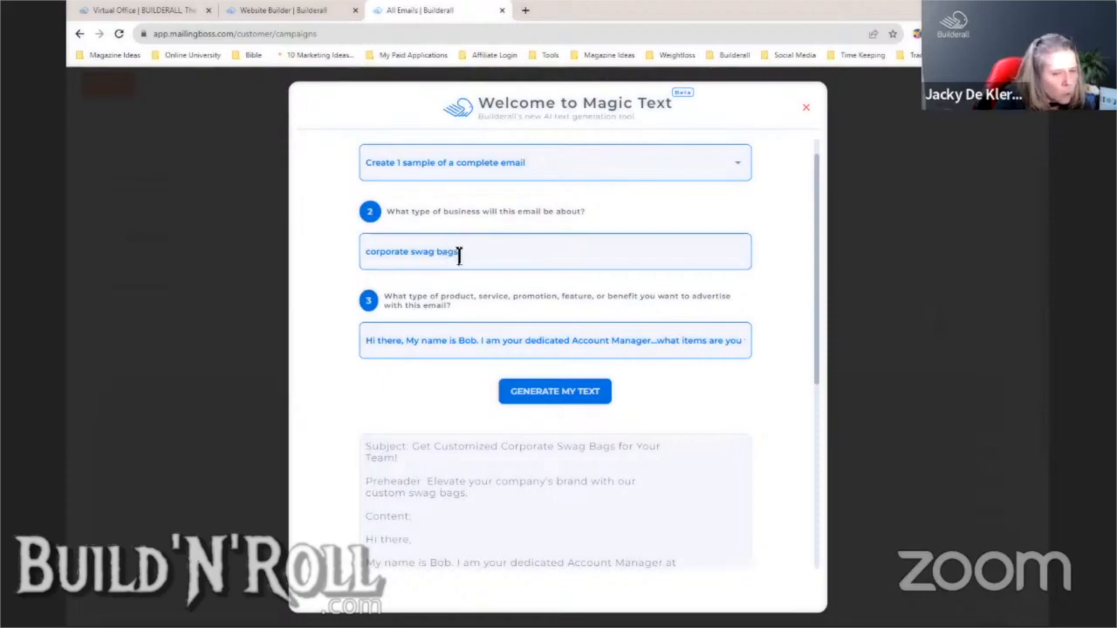
left_click_drag(366, 344, 811, 349)
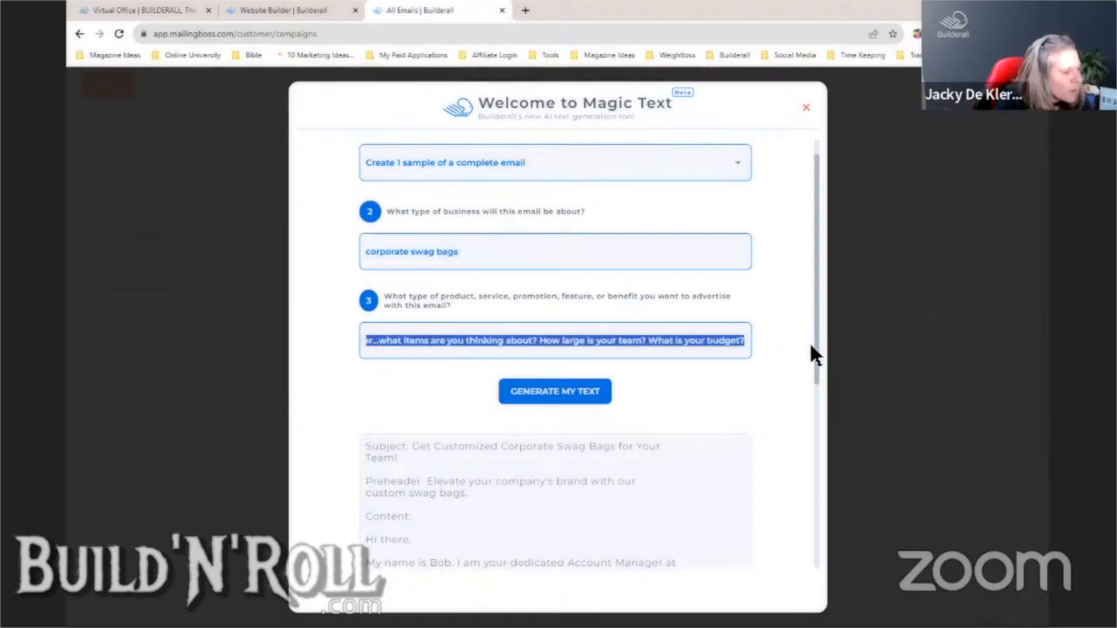
key("BackSpace")
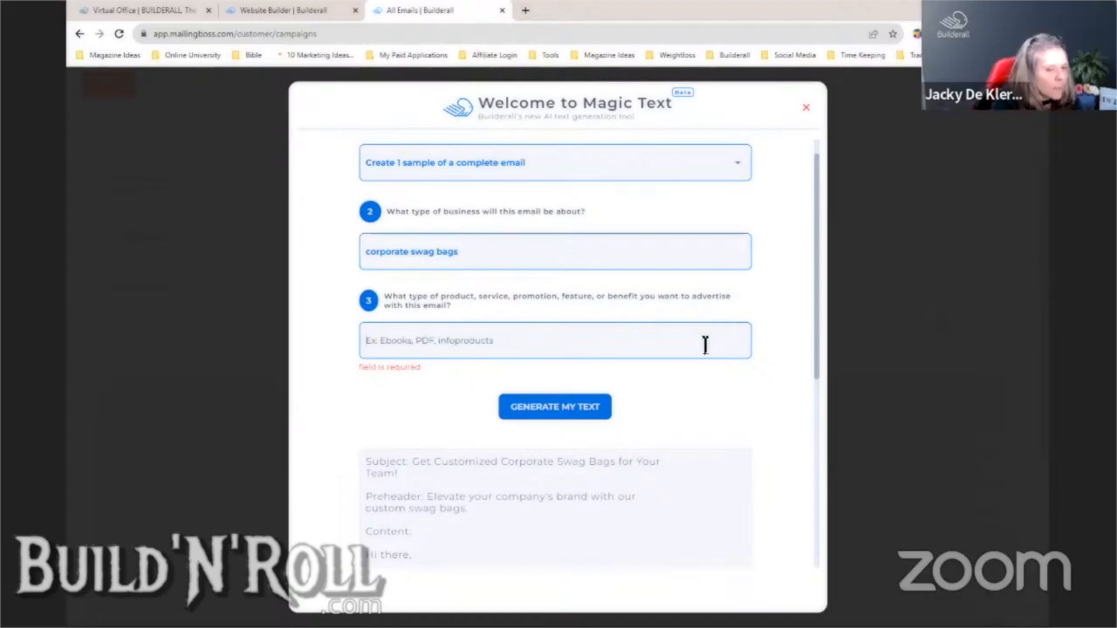
type("Ha")
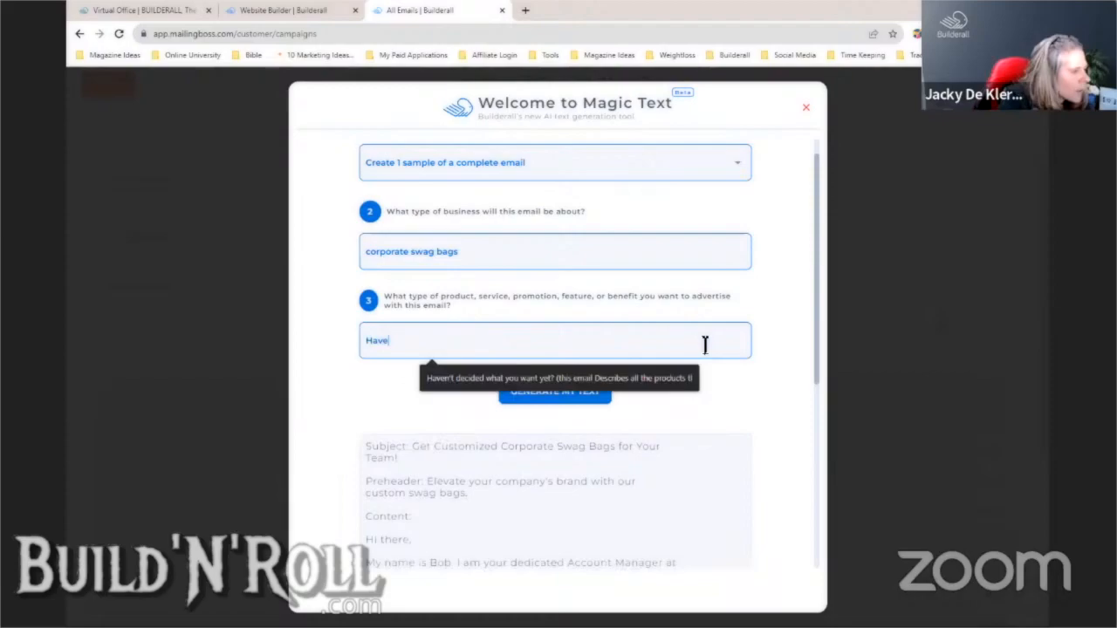
type("ve")
left_click(644, 376)
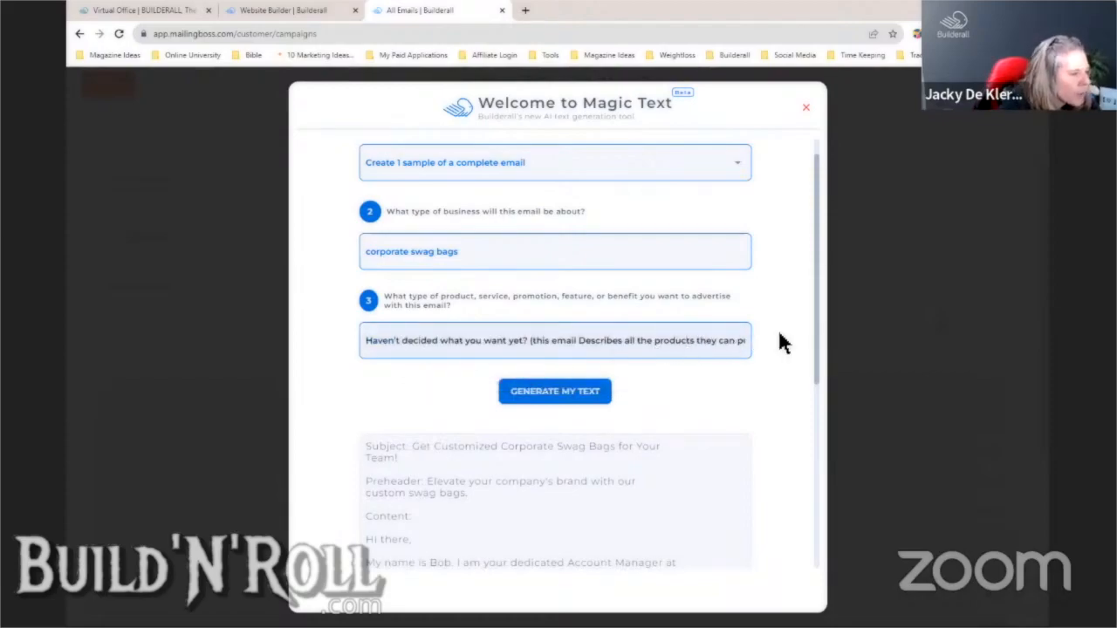
- Review the undecided-buyer prompt and generate the new swag-bag email
key("Right")
key("Right")
key("Right")
key("Right")
key("Right")
key("Right")
key("Right")
key("Right")
key("Right")
key("Right")
key("Right")
key("Right")
key("Right")
key("Right")
key("Right")
key("Right")
key("Right")
key("Right")
key("Right")
key("Right")
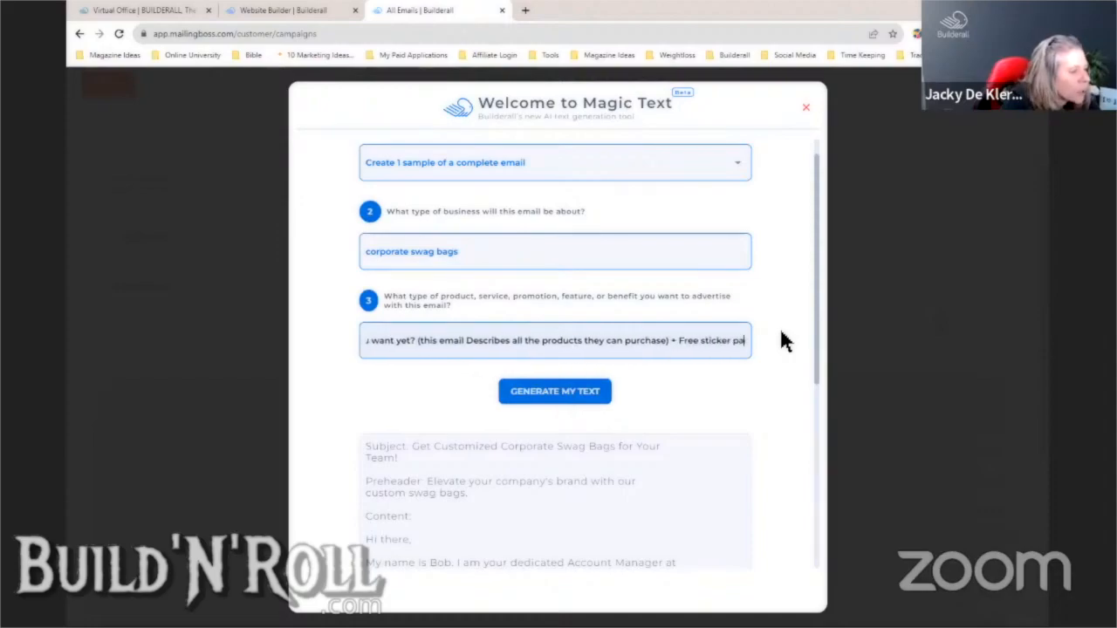
key("Right")
key("Right")
key("Right")
key("Right")
key("Right")
key("Right")
key("Right")
key("Right")
key("Right")
key("Right")
key("Right")
key("Right")
key("Right")
key("Right")
key("Right")
key("Right")
key("Right")
key("Right")
key("Right")
key("Right")
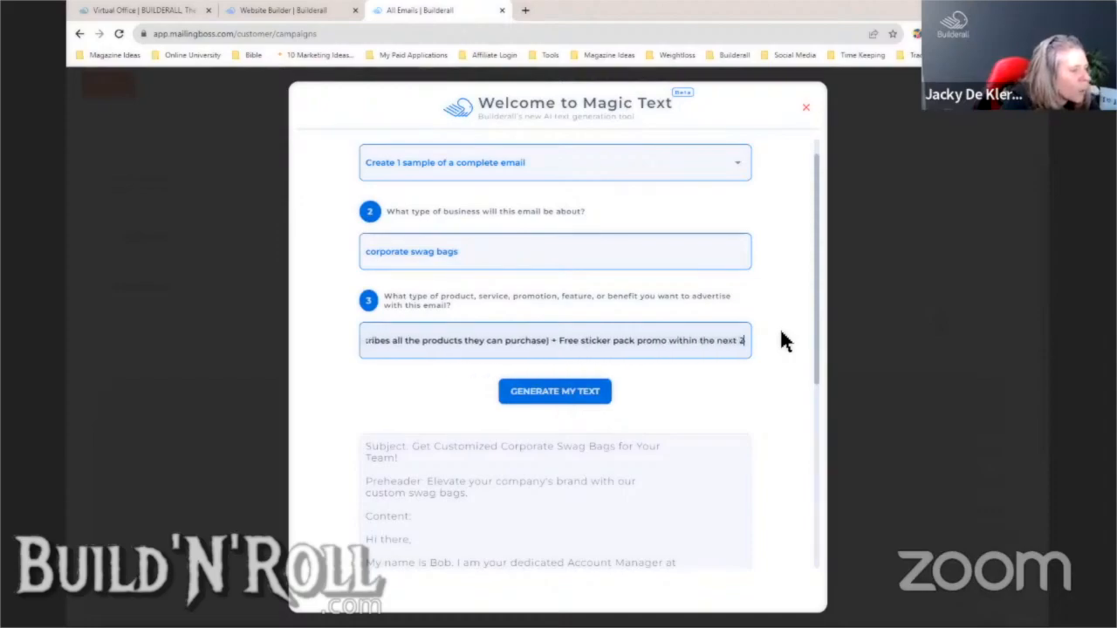
key("Right")
key("Right")
key("Right")
key("Right")
key("Right")
key("Right")
key("Right")
key("Right")
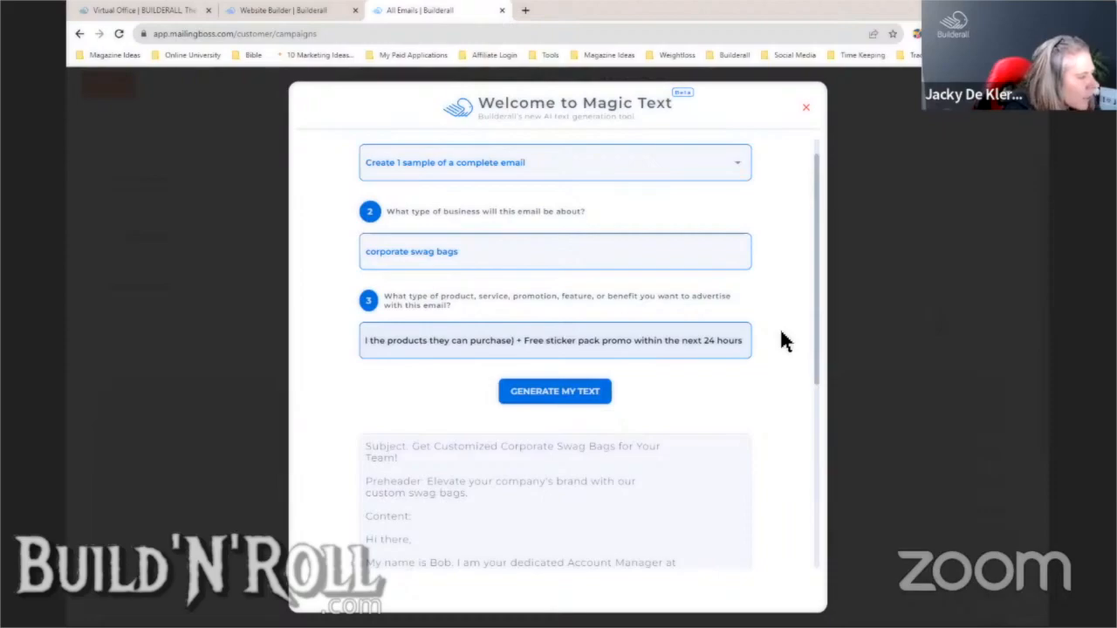
key("Left")
key("Left")
key("Left")
key("Left")
key("Left")
key("Left")
key("Left")
key("Left")
key("Left")
key("Left")
key("Left")
key("Left")
key("Left")
key("Left")
key("Left")
key("Left")
key("Left")
key("Left")
key("Left")
key("Left")
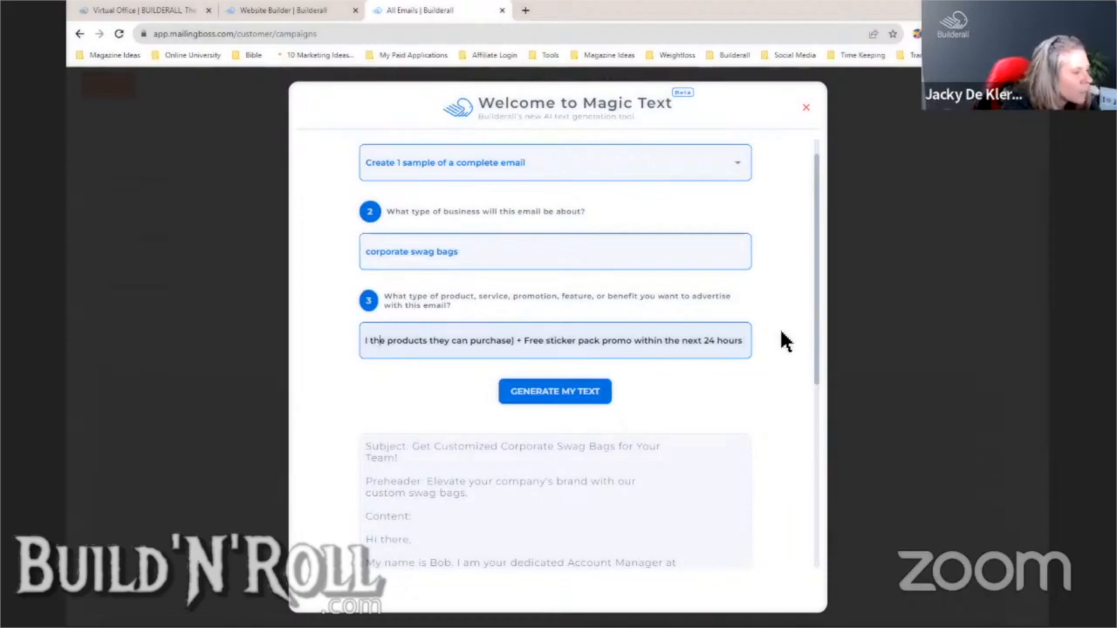
key("Left")
key("Left")
key("Left")
key("Left")
key("Left")
key("Left")
key("Left")
key("Left")
key("Left")
key("Left")
key("Left")
key("Left")
key("Left")
key("Left")
key("Left")
key("Left")
key("Left")
key("Left")
key("Left")
key("Left")
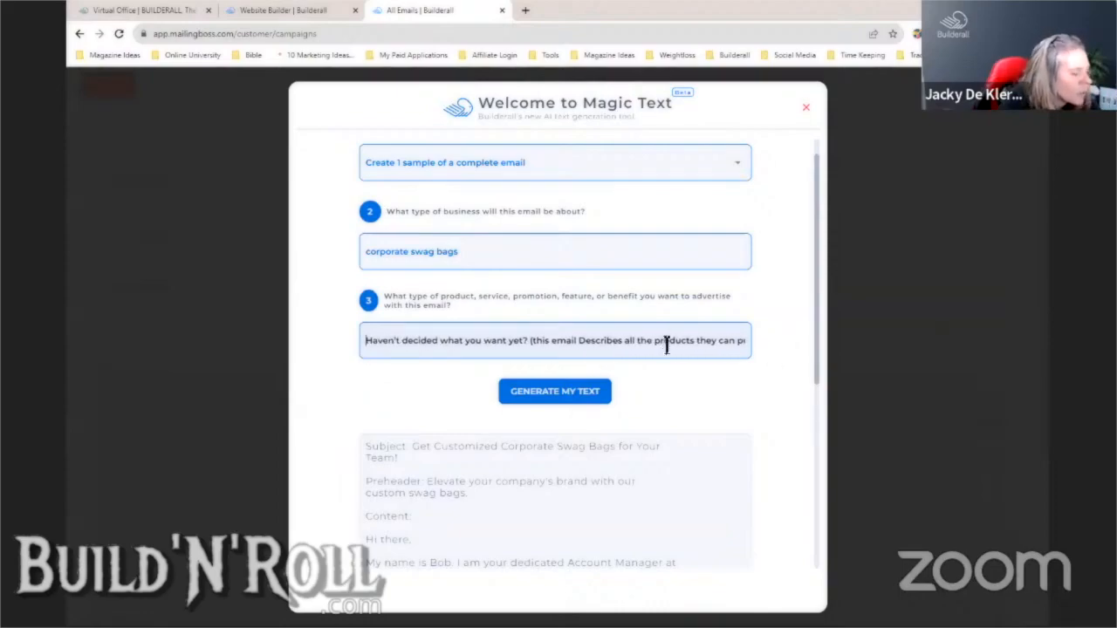
left_click(571, 395)
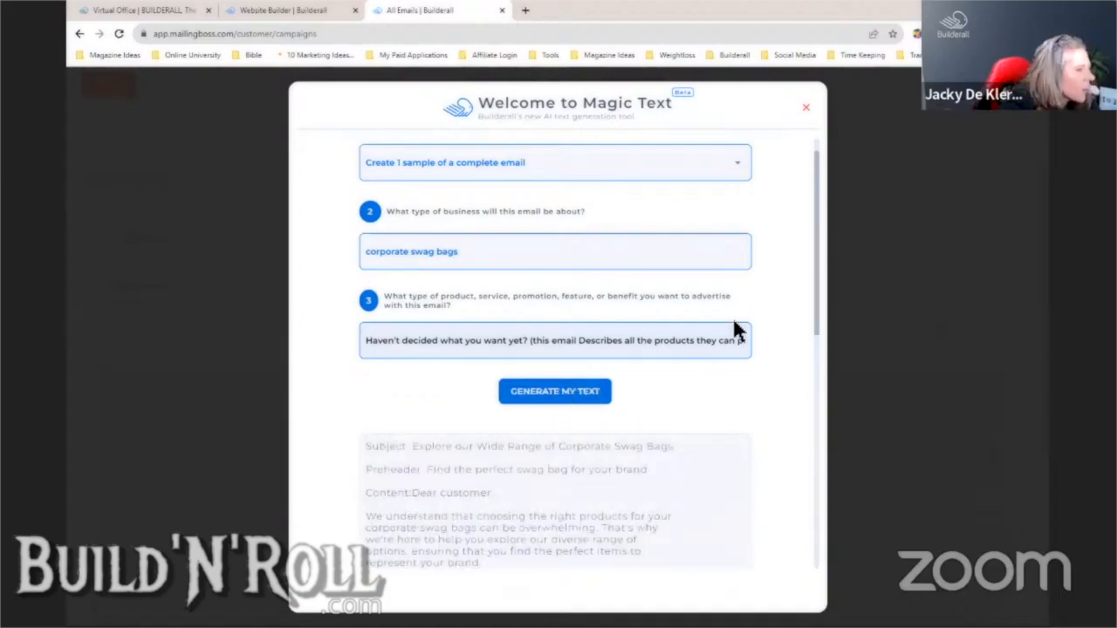
scroll(818, 320, "down", 5)
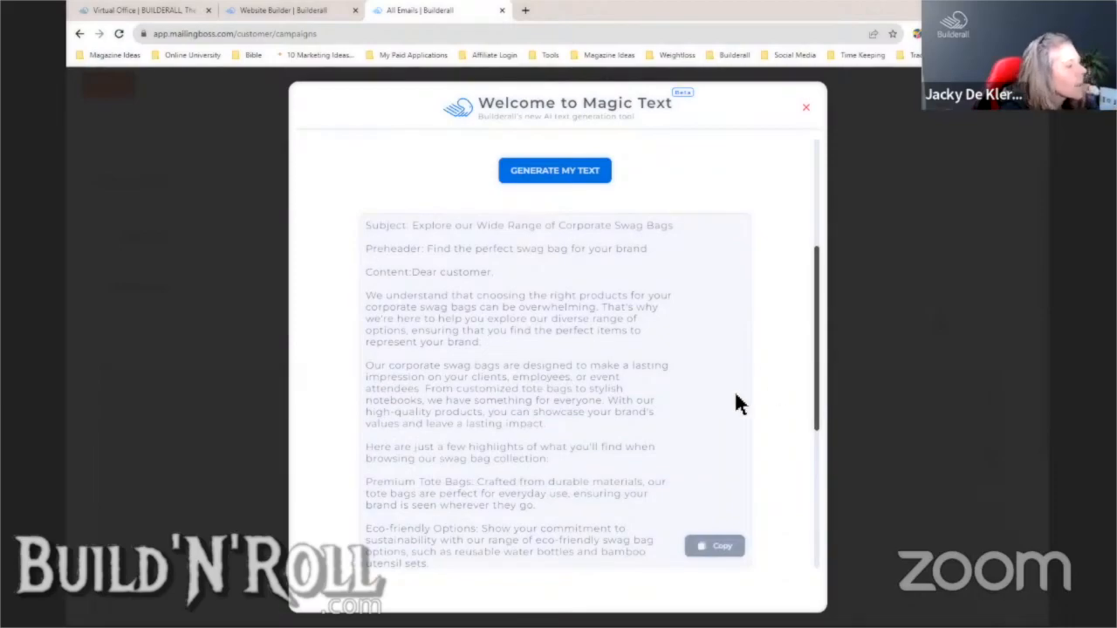
- Copy the generated swag-bag email text from Magic Text
left_click(721, 548)
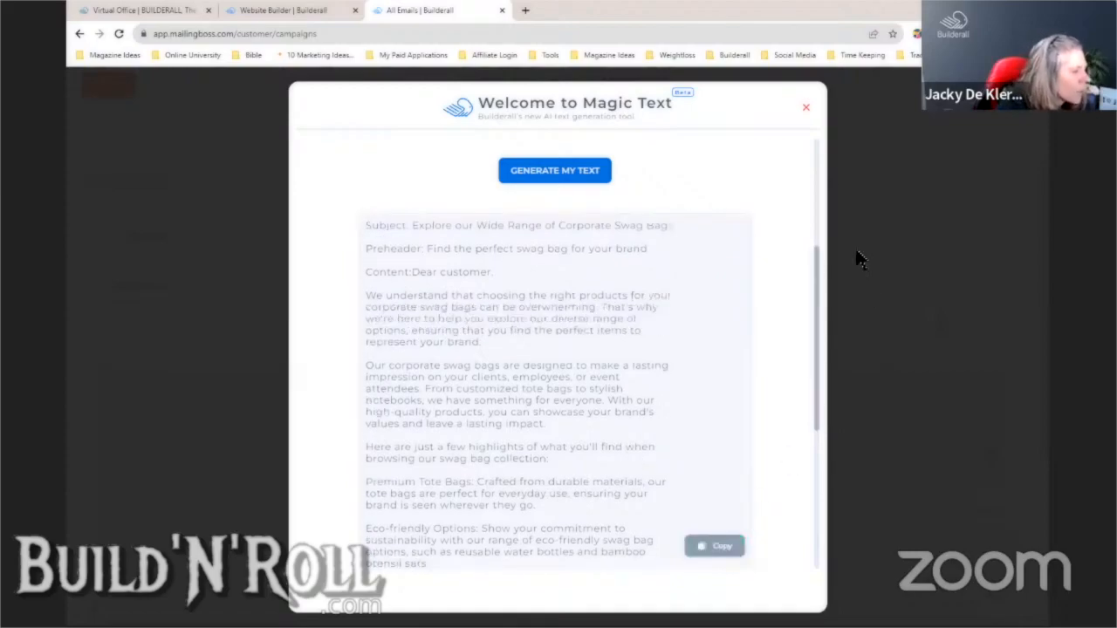
- Add a Text block and paste the generated email over its Lorem Ipsum placeholder
left_click(796, 101)
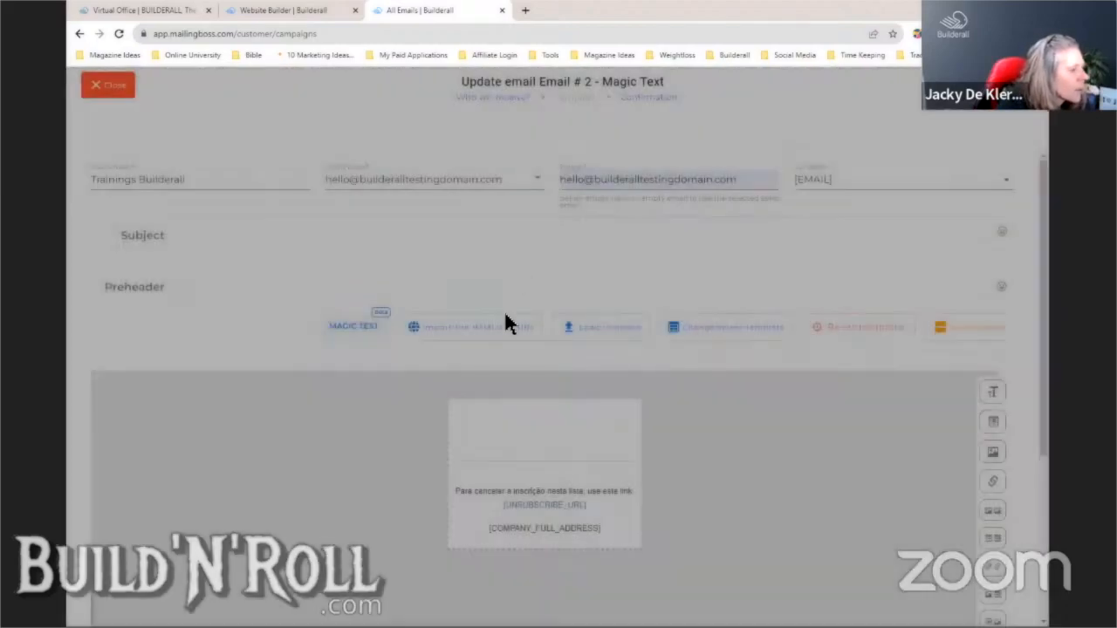
left_click_drag(964, 455, 576, 453)
left_click(578, 451)
left_click(674, 475)
key("ctrl+a")
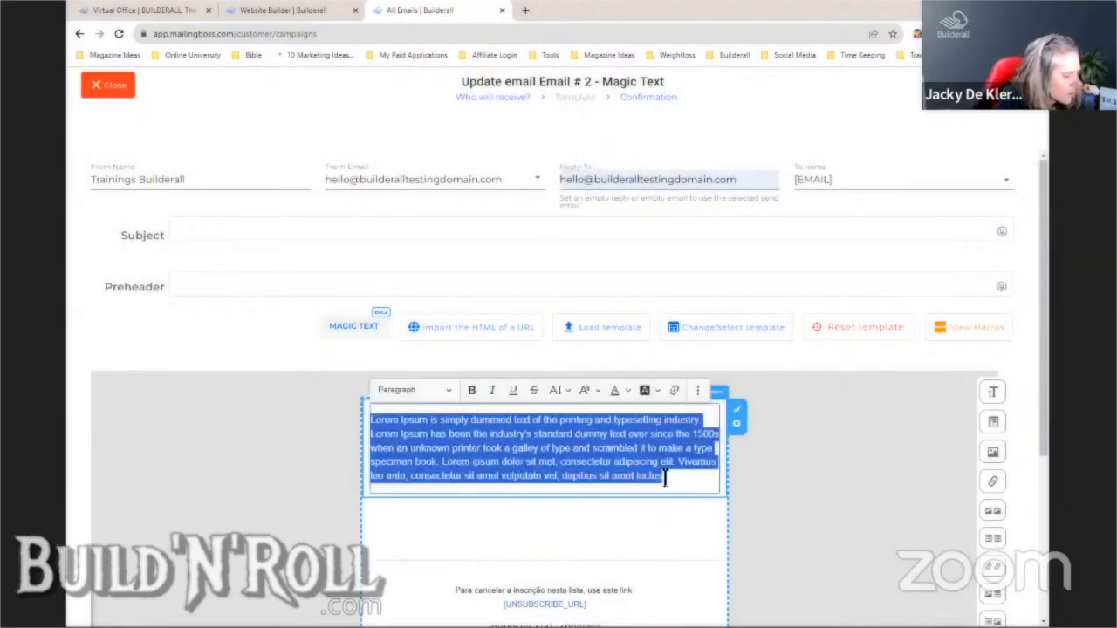
key("ctrl+v")
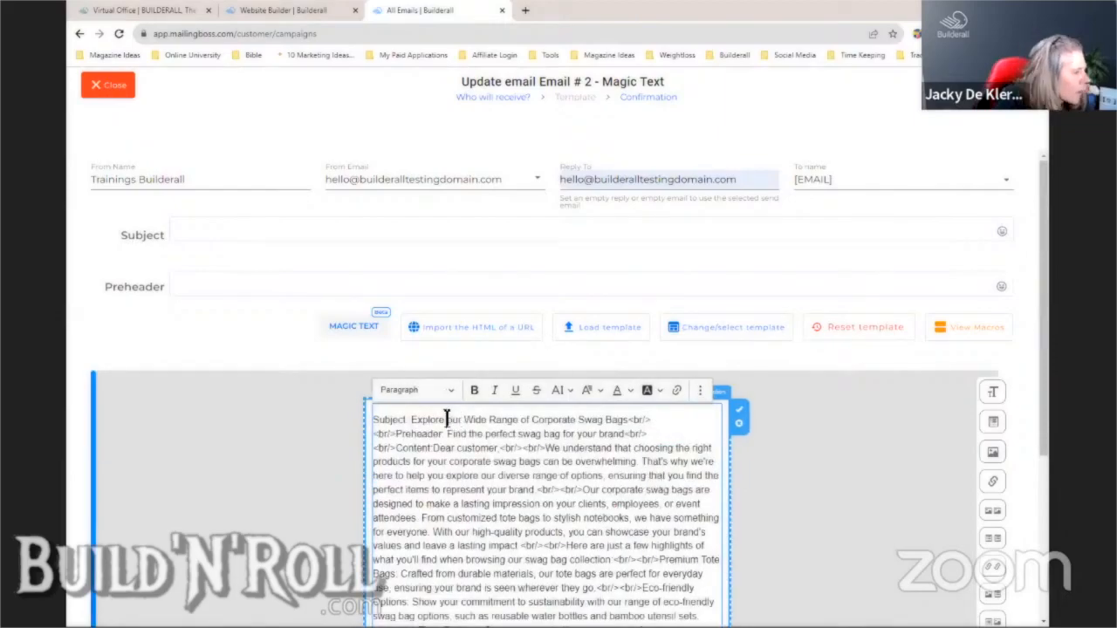
- Copy the generated subject line into the Subject field
left_click_drag(411, 420, 627, 420)
right_click(621, 419)
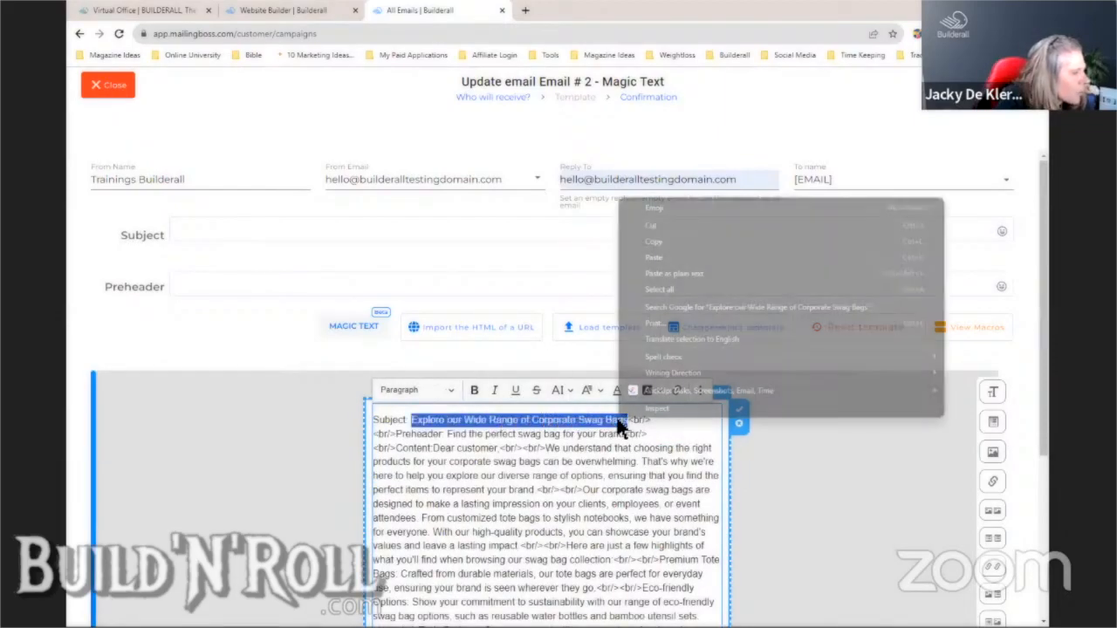
left_click(655, 241)
left_click(426, 234)
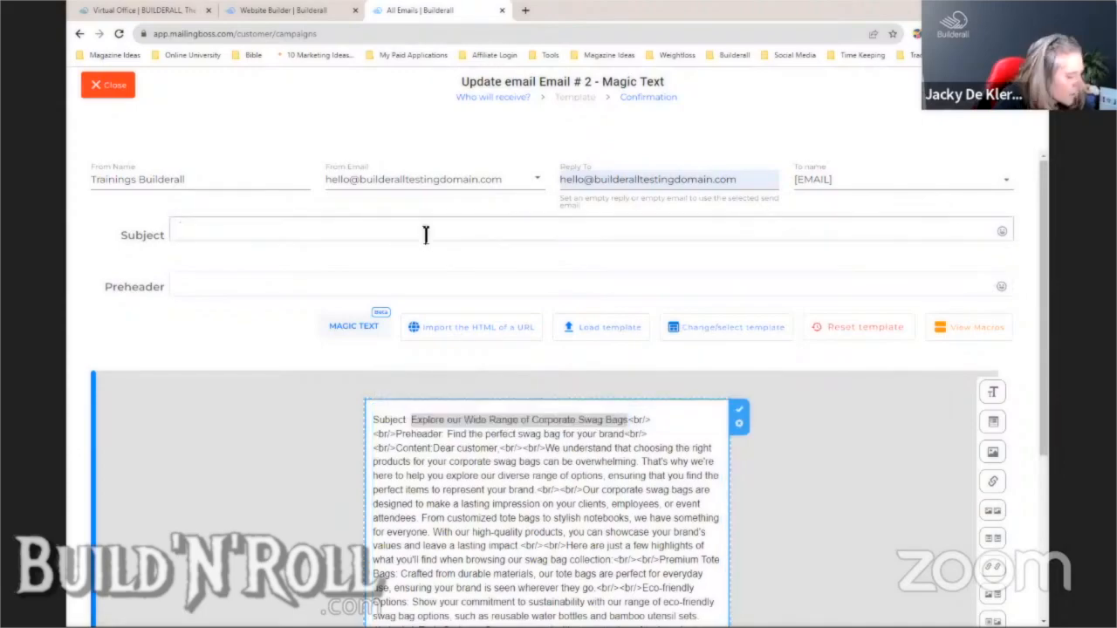
key("ctrl+v")
- Move the 'Find the perfect swag bag' preheader line from the body into Preheader
left_click_drag(449, 433, 623, 435)
right_click(623, 436)
left_click(654, 246)
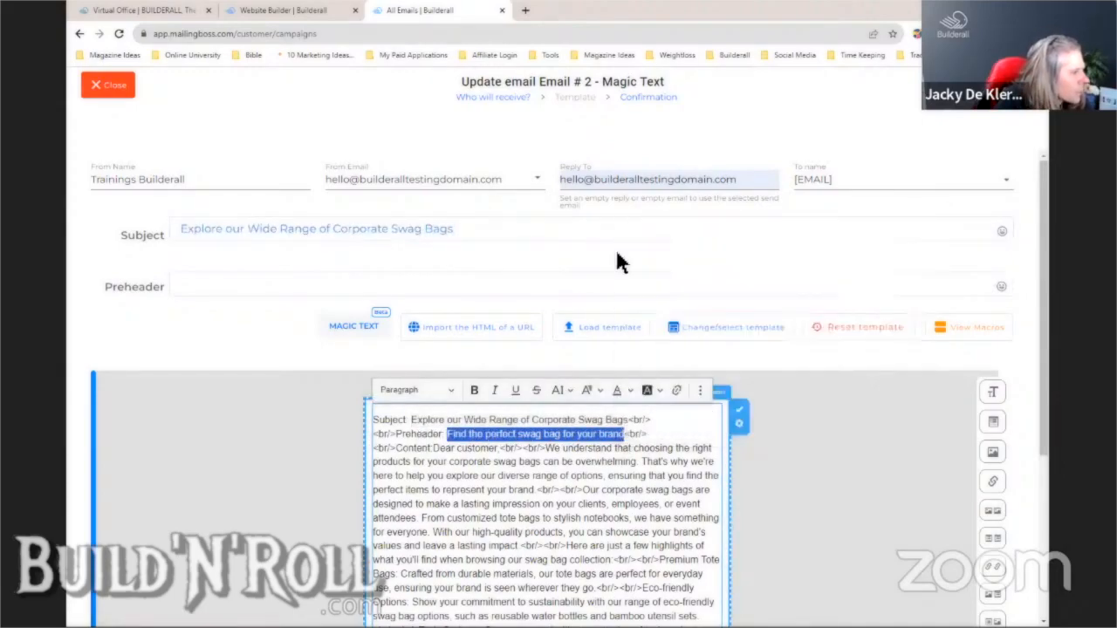
left_click(502, 281)
key("ctrl+v")
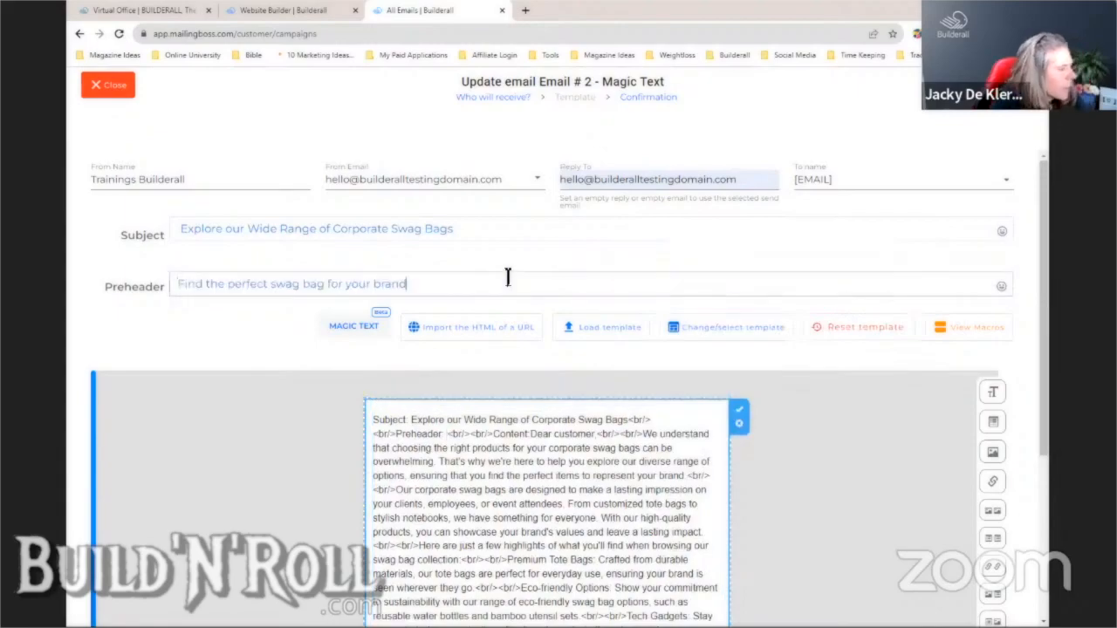
left_click(585, 462)
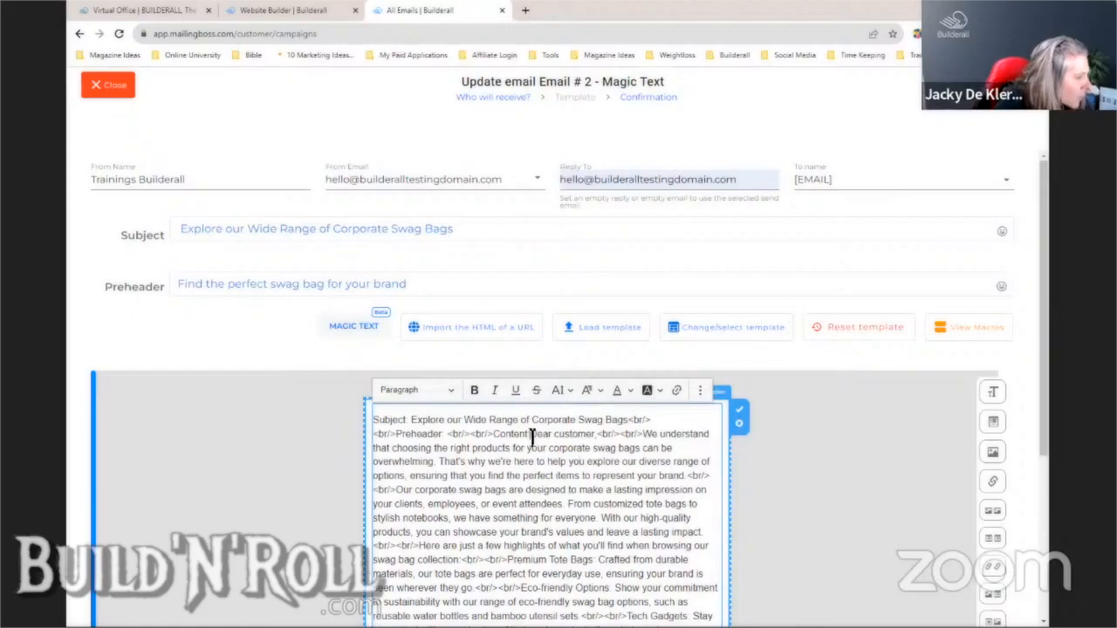
- Delete the leftover Subject, Preheader and Content labels and the break tags after the greeting
left_click_drag(531, 434, 378, 420)
key("BackSpace")
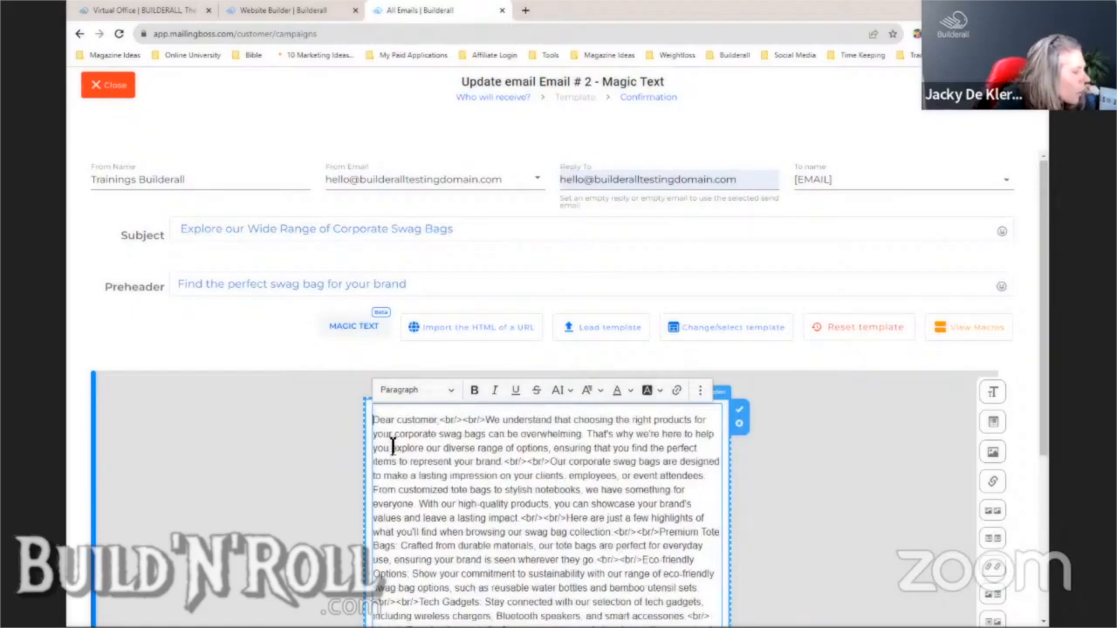
left_click_drag(440, 423, 365, 434)
key("Return")
key("Return")
- Make the greeting 'Hi [FIRST_NAME_ONLY],' and remove the empty line beneath it
type("Hi")
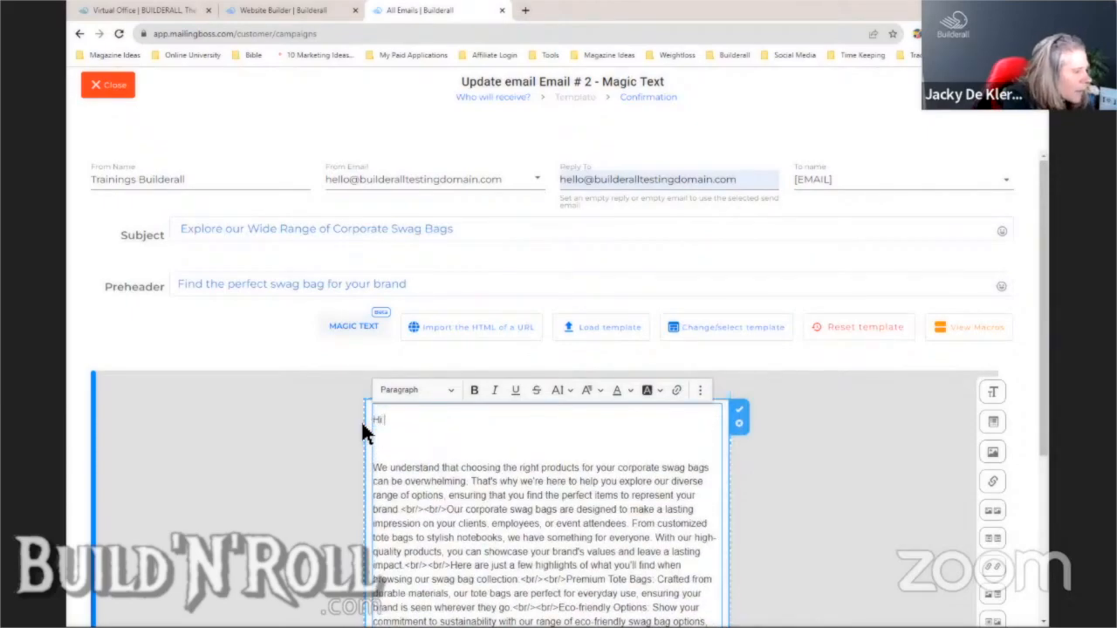
left_click(960, 328)
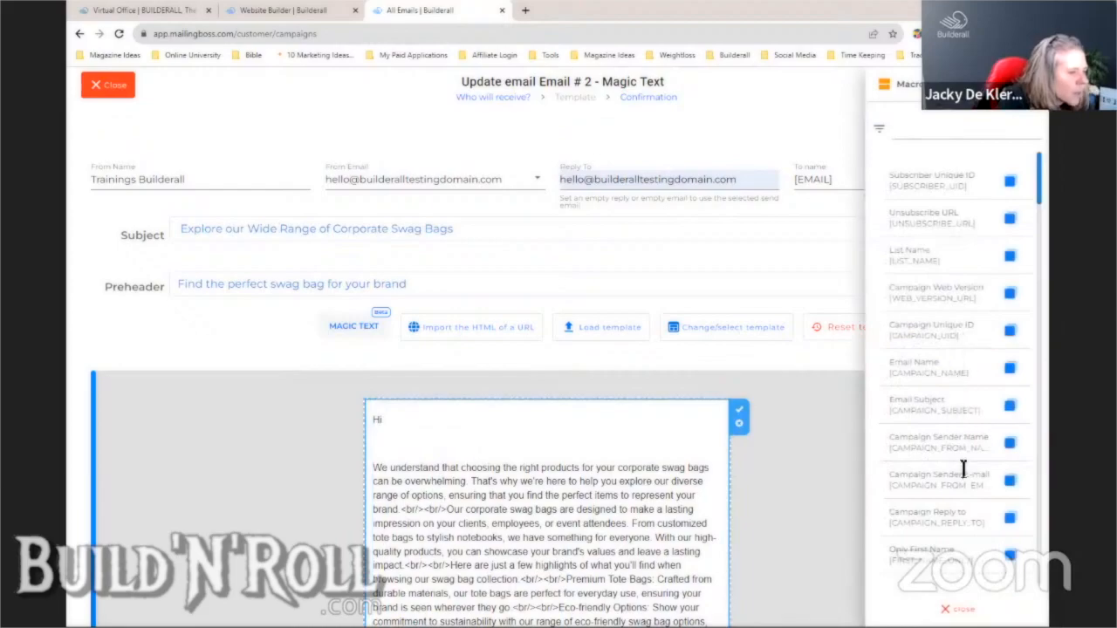
left_click(411, 420)
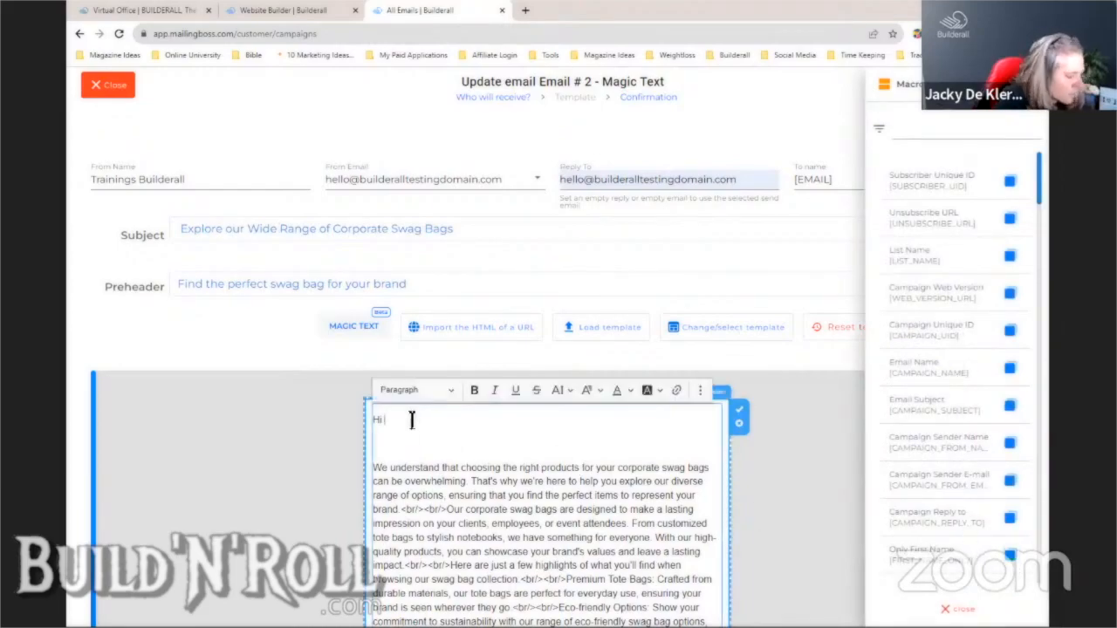
key("ctrl+v")
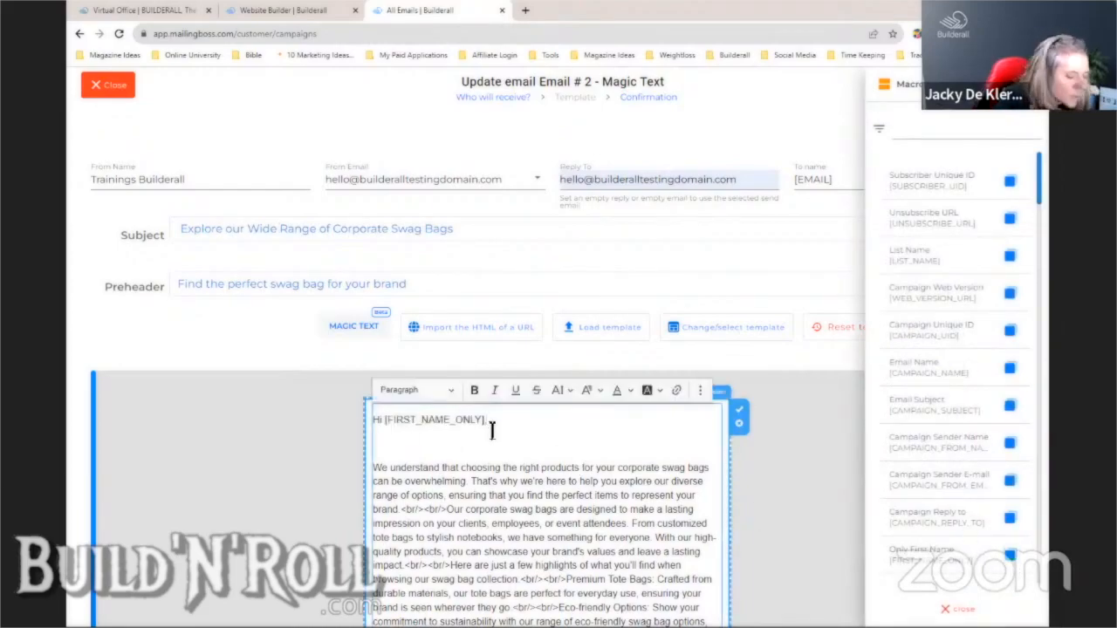
key("Delete")
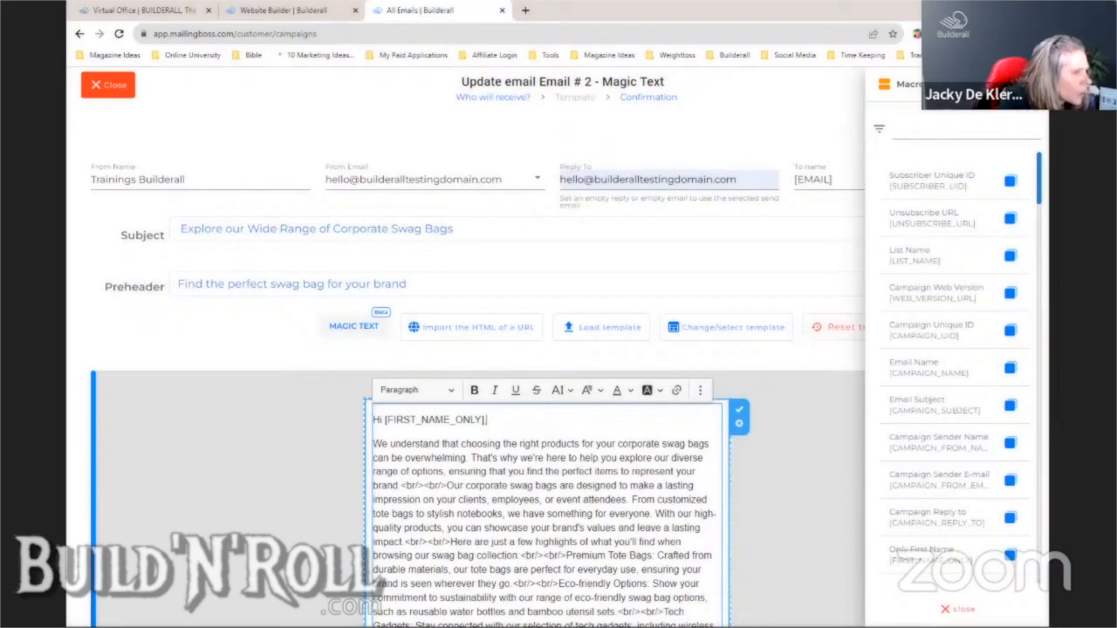
left_click(1024, 85)
left_click_drag(1043, 288, 912, 426)
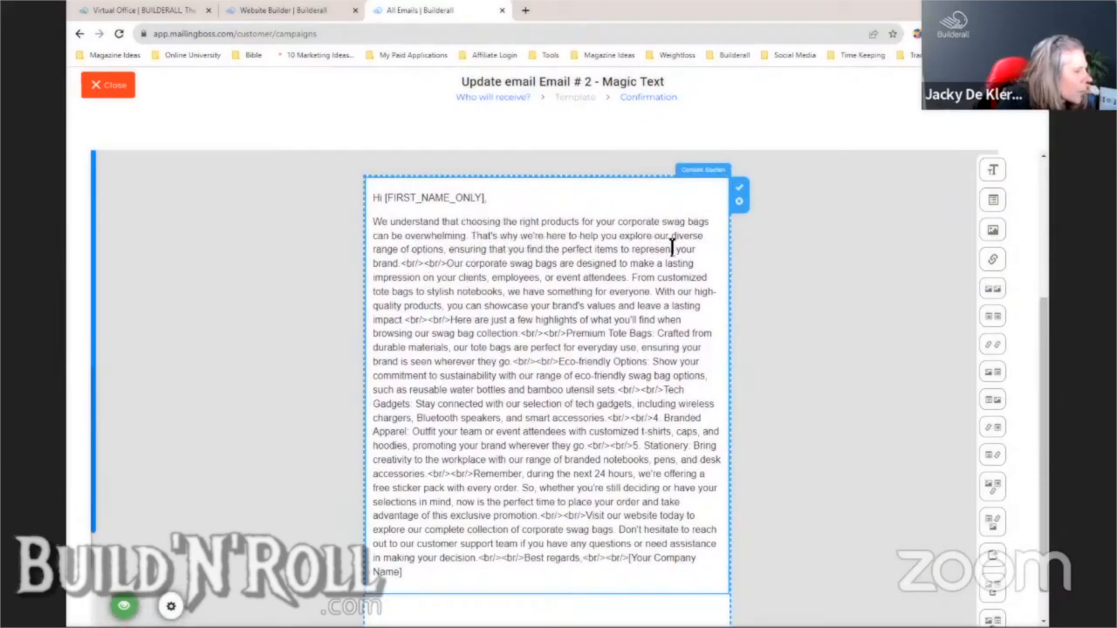
- Replace the <br/> tags after 'brand.', 'impact.' and 'collection.' with real paragraph breaks
left_click(453, 269)
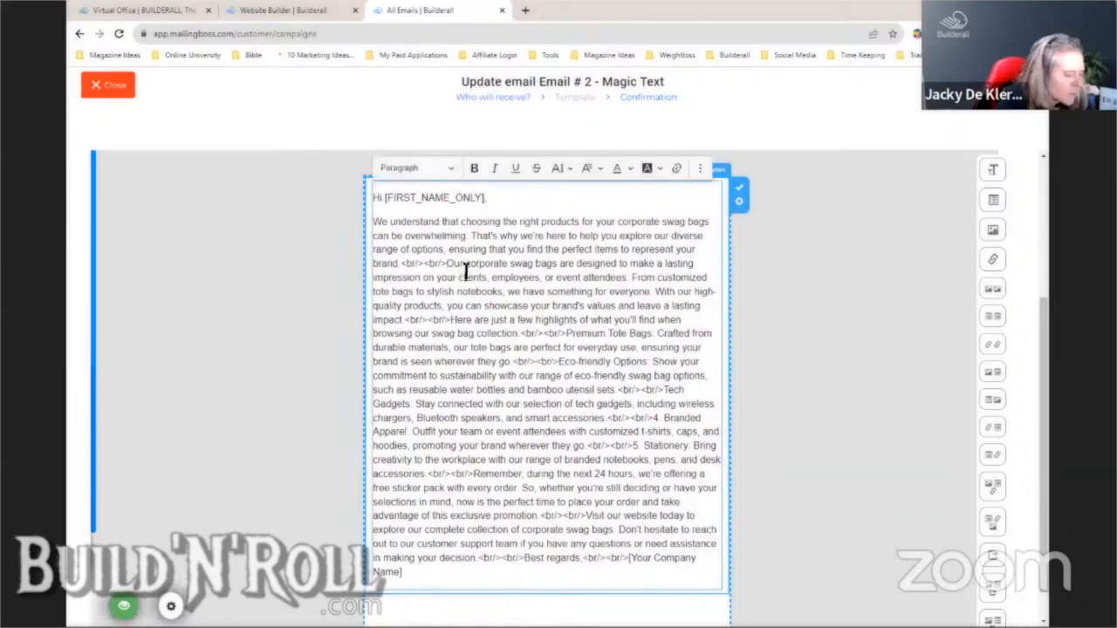
left_click(447, 264)
key("Return")
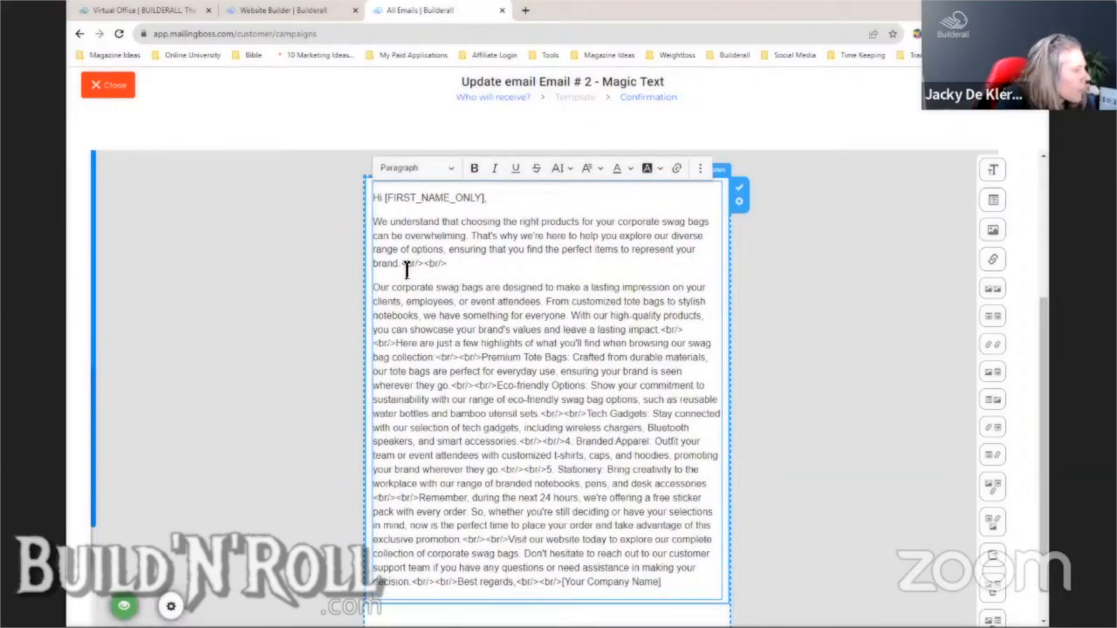
left_click_drag(406, 270, 451, 270)
key("BackSpace")
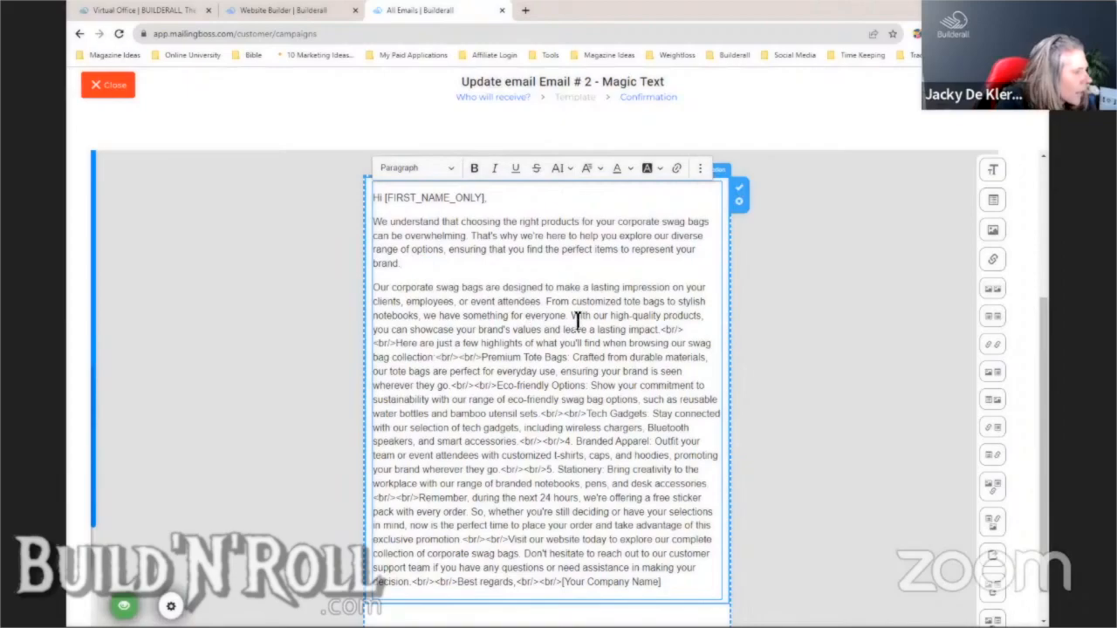
left_click(663, 332)
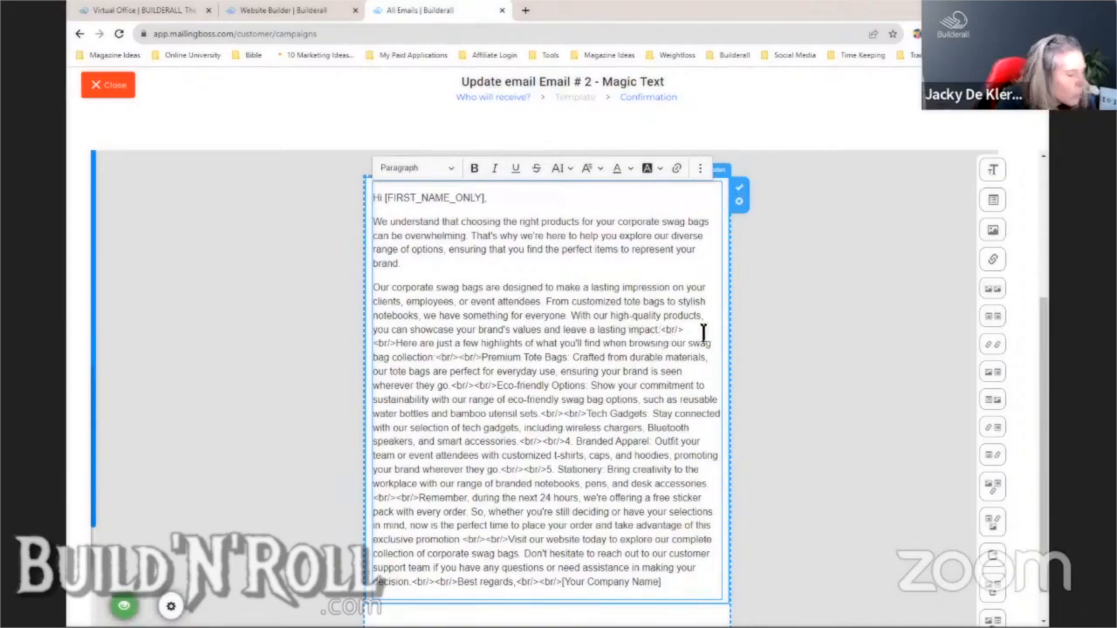
key("Return")
left_click_drag(424, 352, 374, 353)
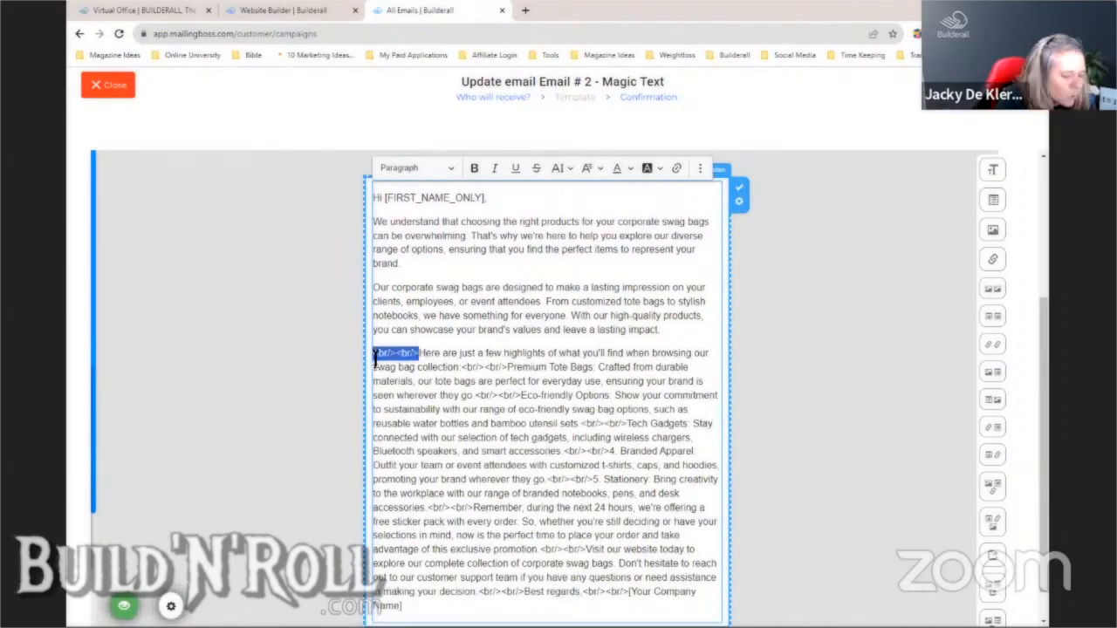
key("BackSpace")
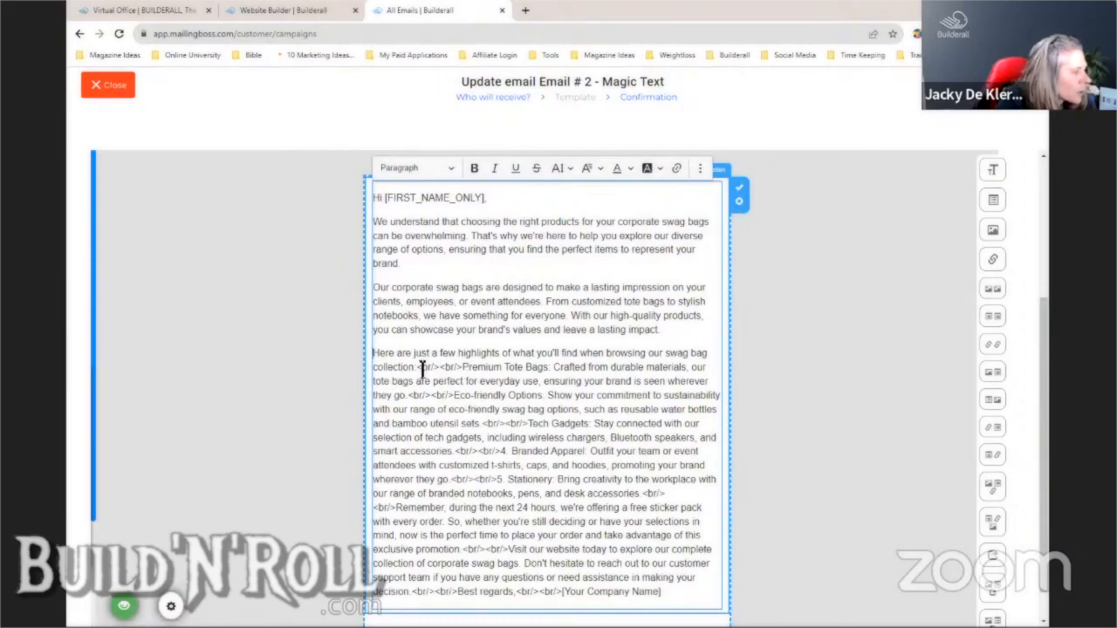
left_click_drag(417, 367, 467, 370)
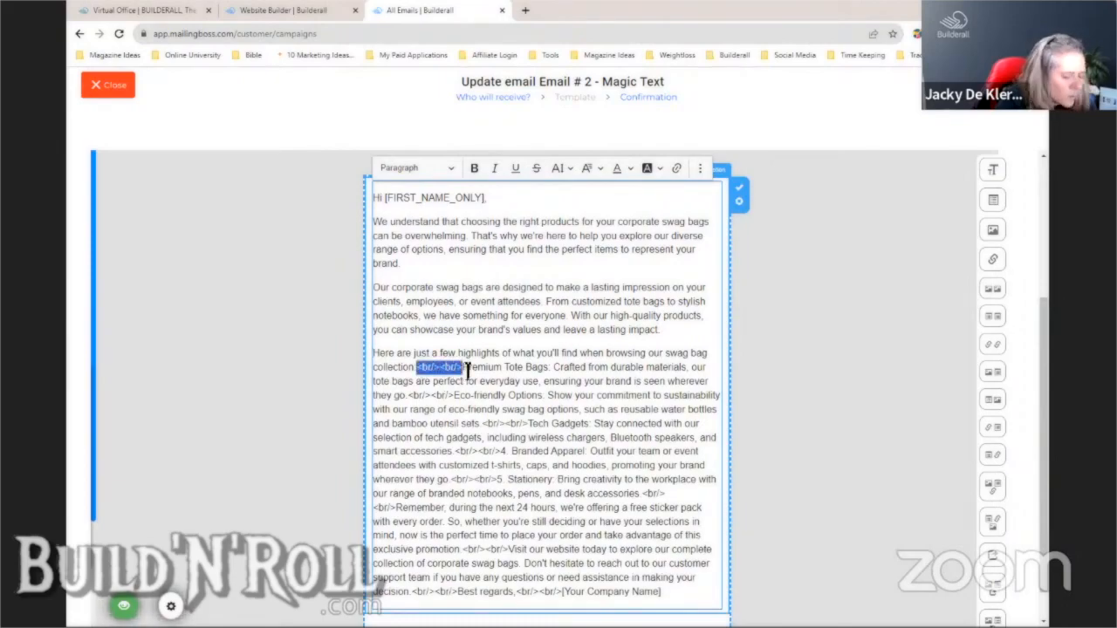
key("BackSpace")
key("Return")
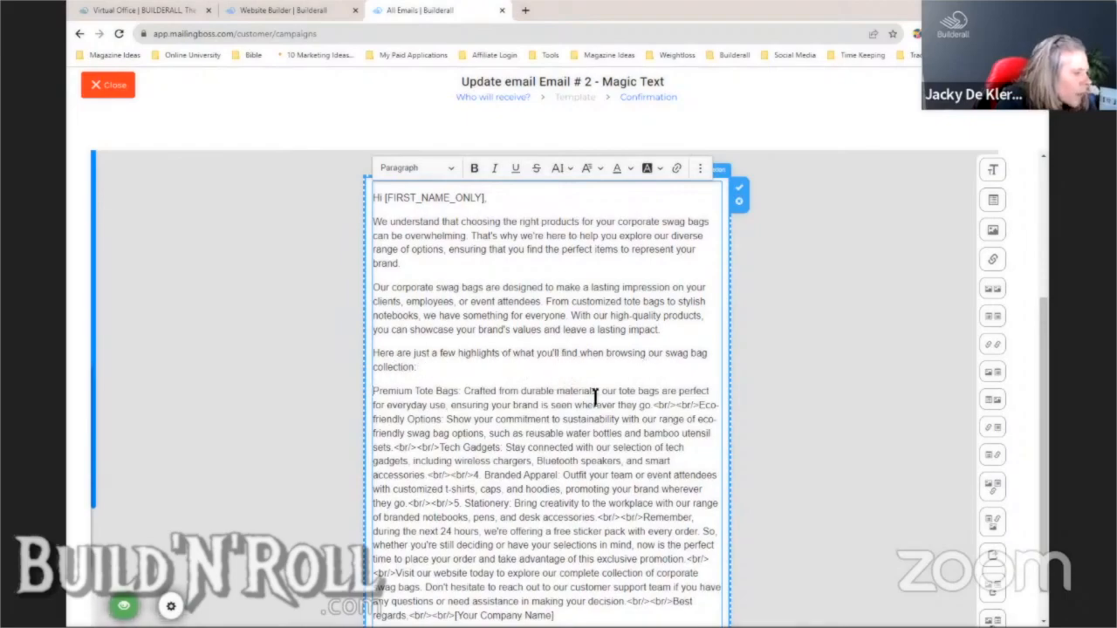
- Split the Premium Tote Bags and Eco-friendly Options items into separate paragraphs
left_click(465, 393)
key("Return")
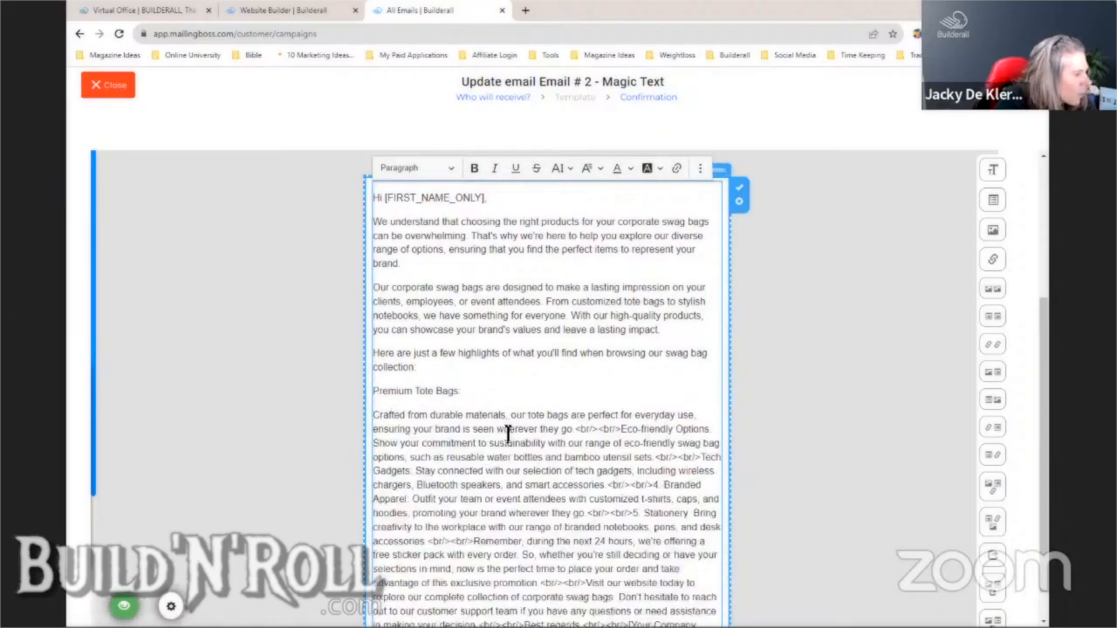
left_click_drag(575, 429, 622, 429)
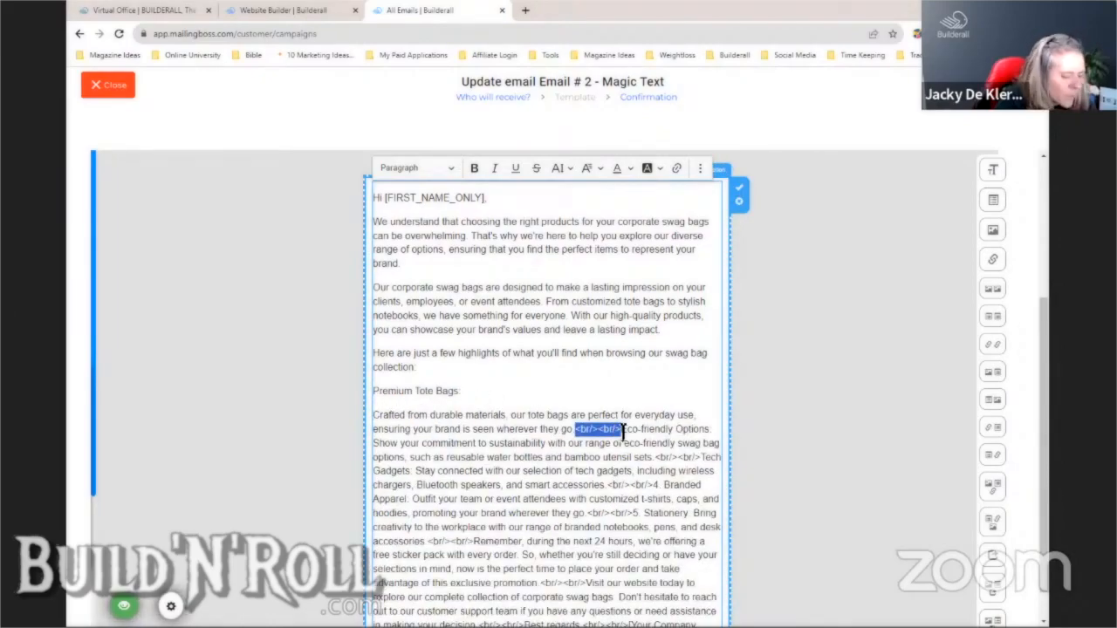
key("Return")
left_click(465, 454)
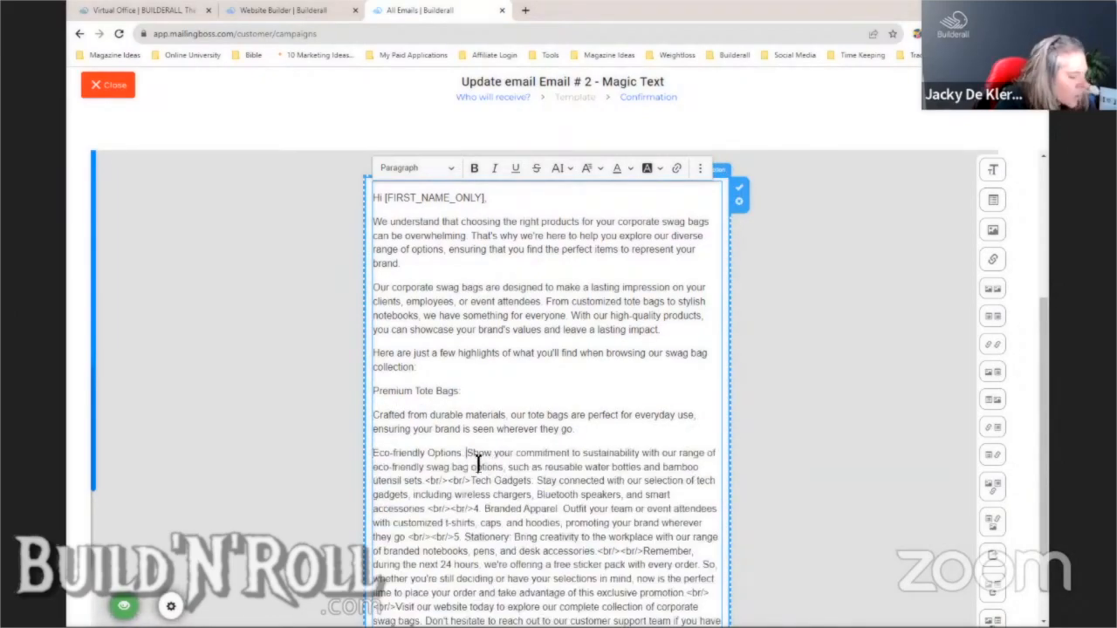
key("Return")
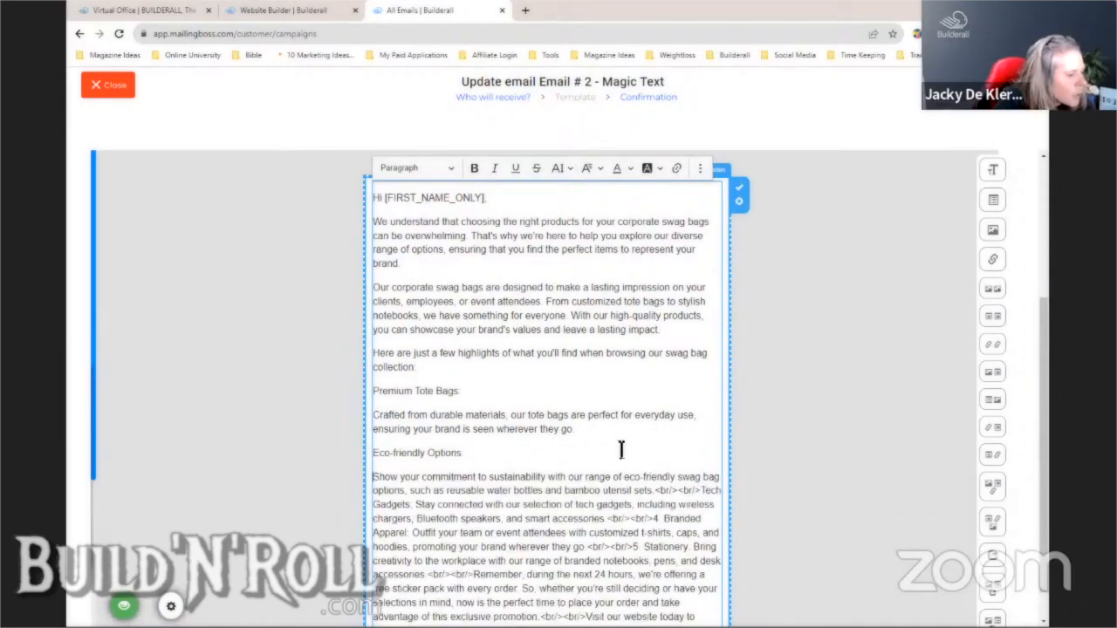
left_click(653, 492)
key("Return")
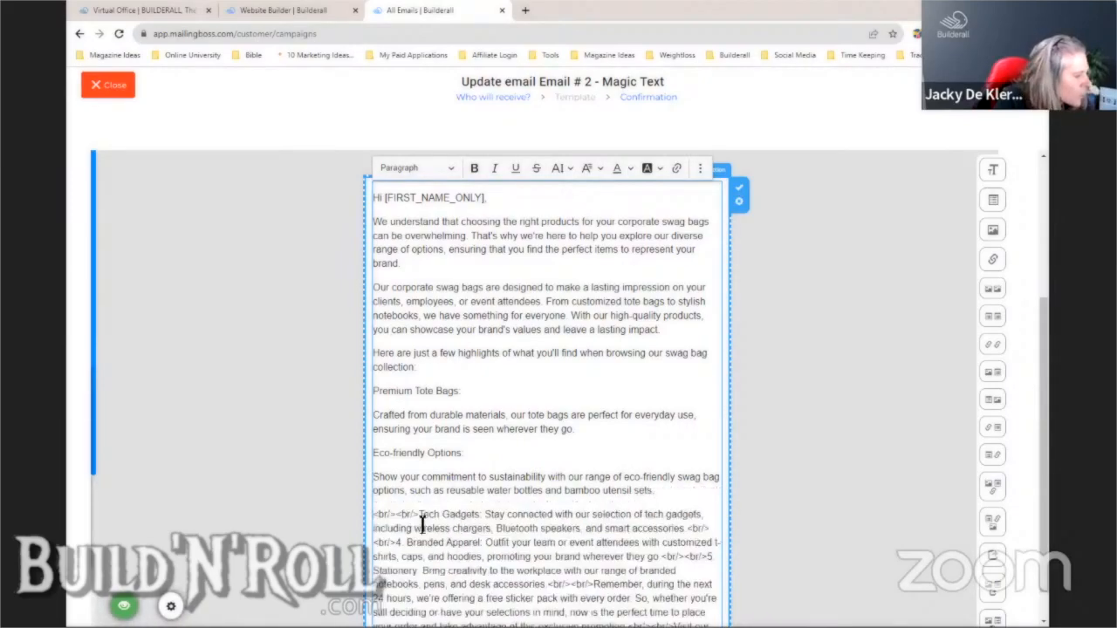
- Delete the Tech Gadgets item and split Branded Apparel into its own paragraph
left_click_drag(422, 515, 703, 530)
key("BackSpace")
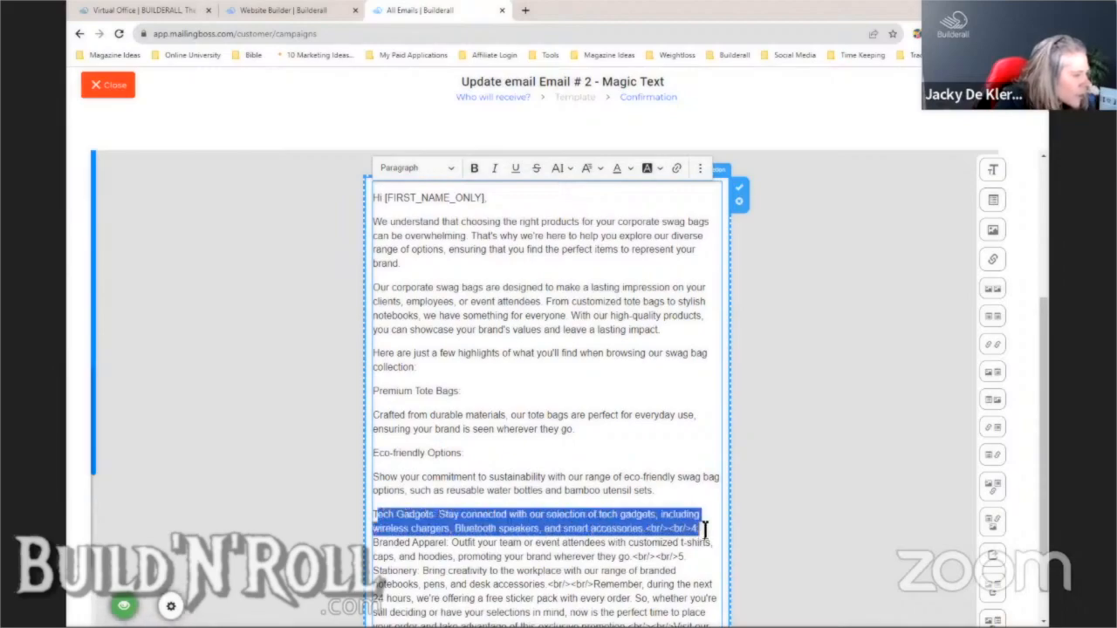
key("BackSpace")
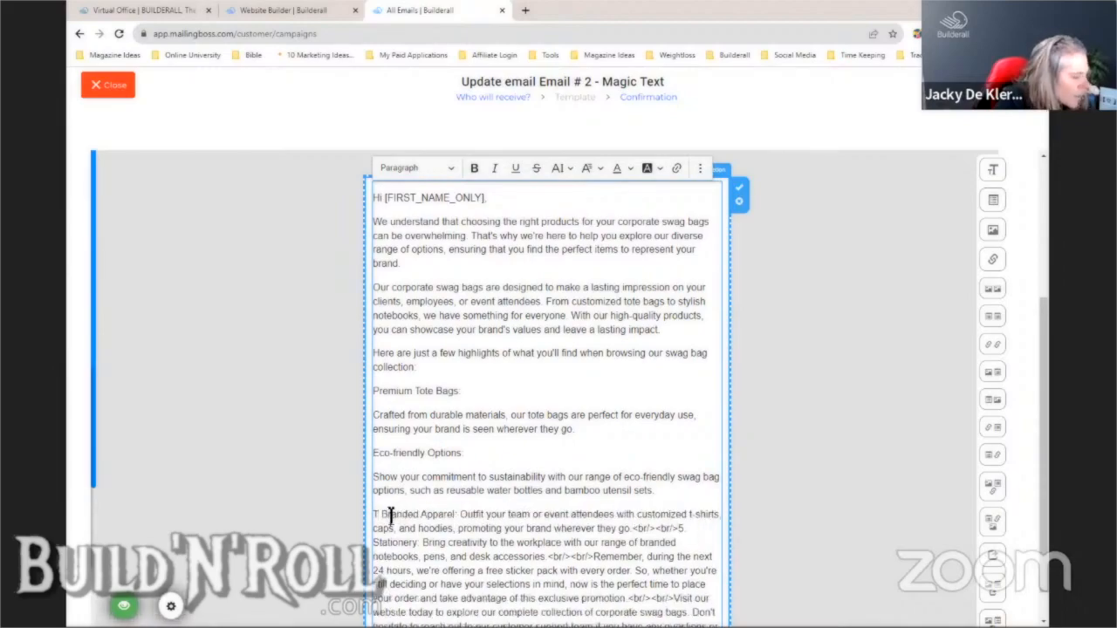
key("BackSpace")
key("Delete")
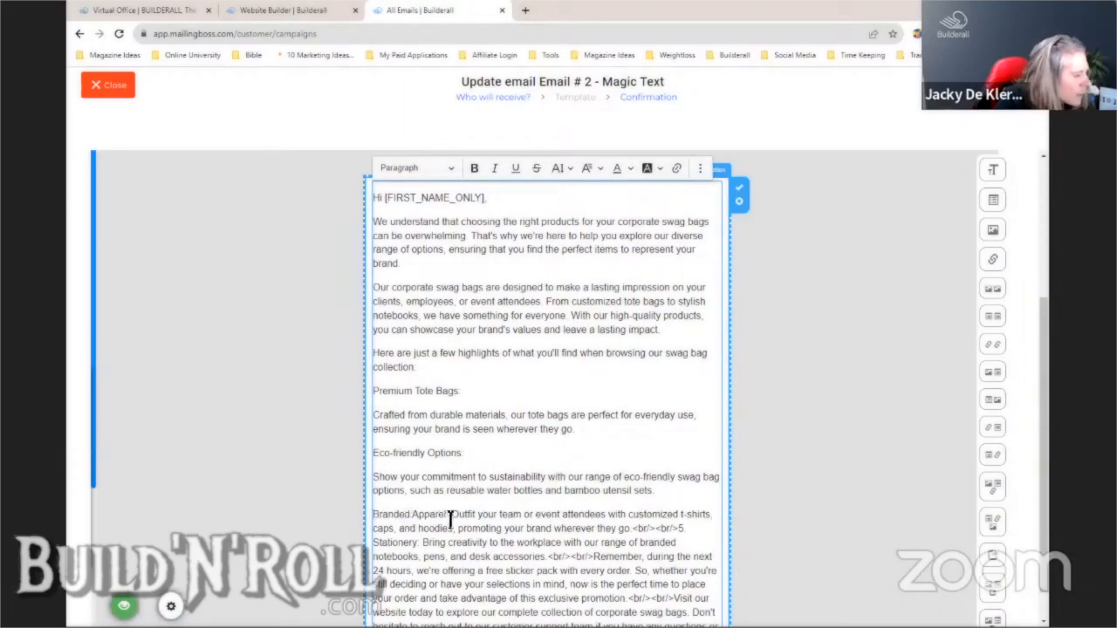
left_click(450, 520)
key("Return")
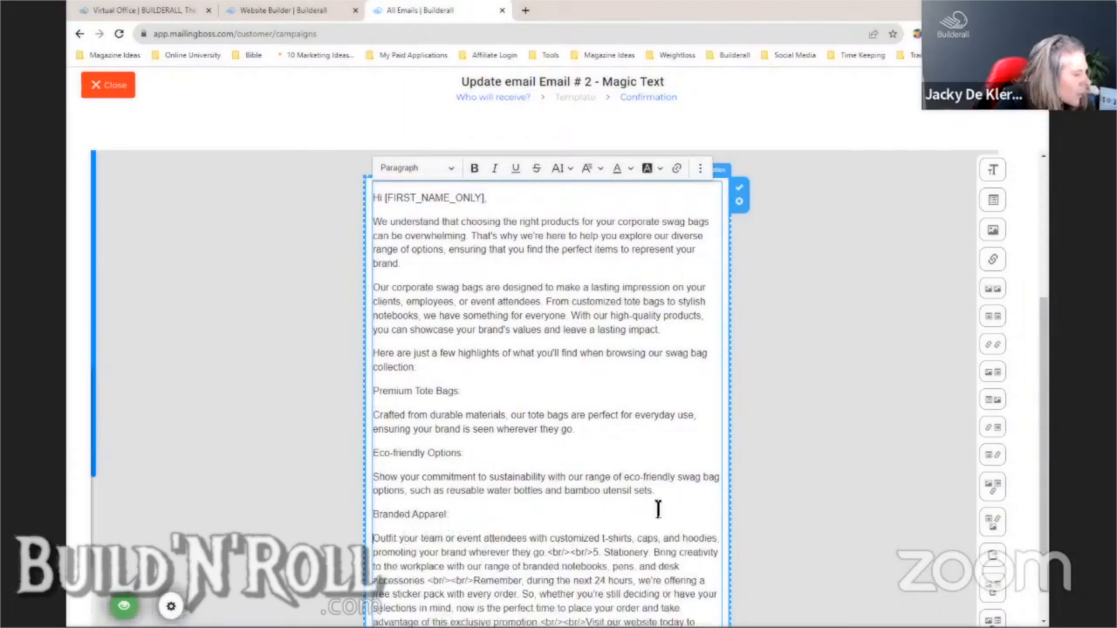
- Turn the break tags after 'they go.' into a paragraph break and delete the 5. Stationery item
scroll(652, 427, "down", 1)
scroll(672, 432, "up", 3)
scroll(673, 432, "down", 1)
left_click_drag(1042, 361, 1042, 446)
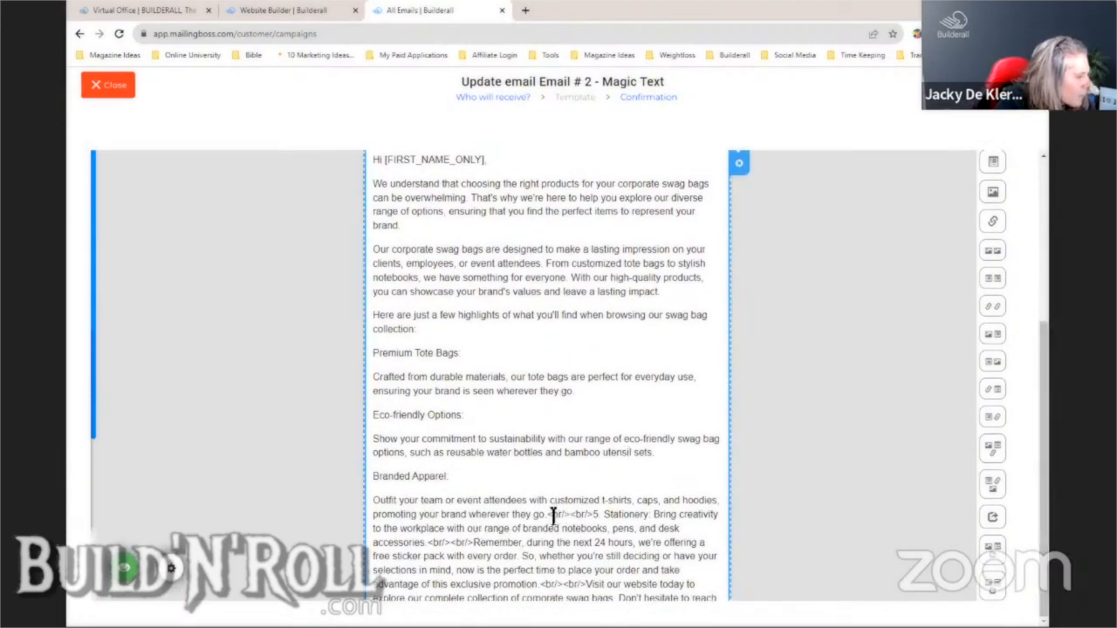
left_click_drag(547, 515, 601, 516)
key("BackSpace")
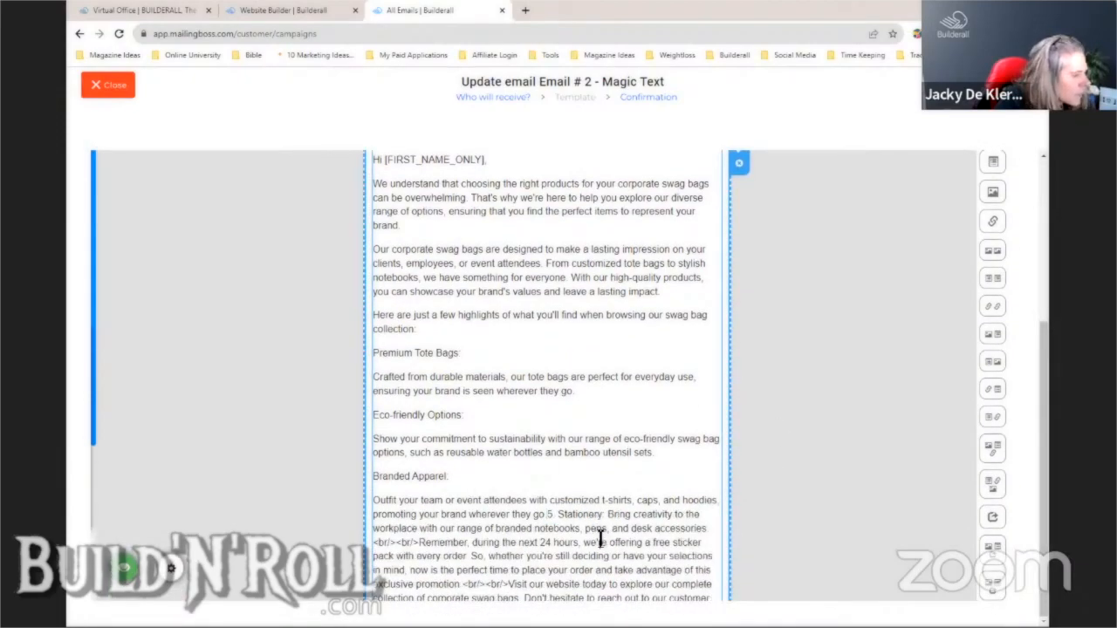
key("Return")
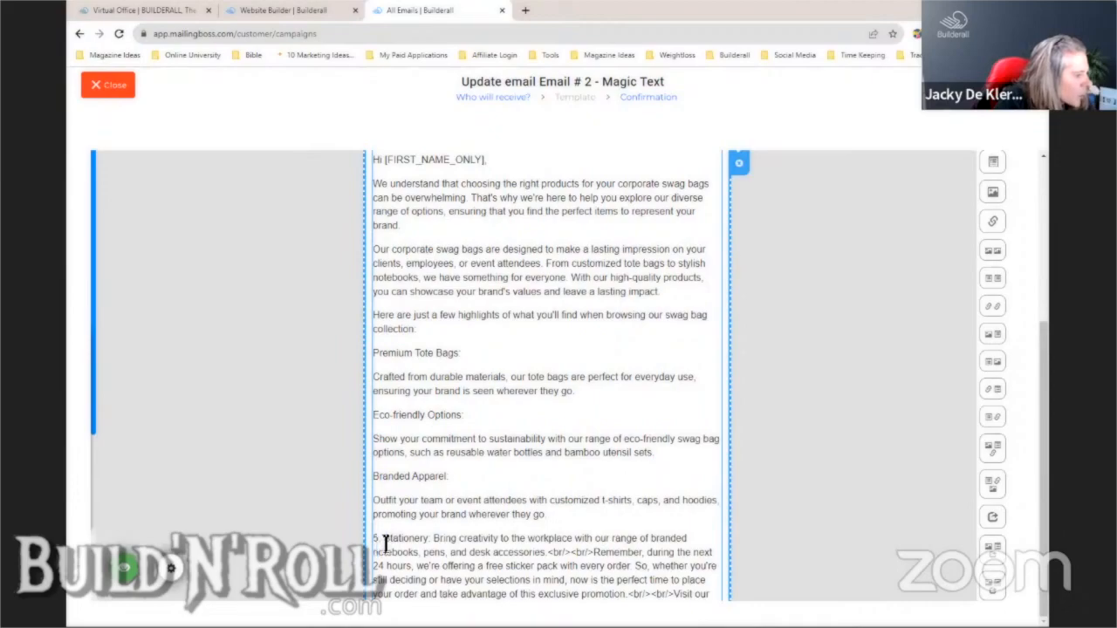
left_click_drag(374, 541, 597, 556)
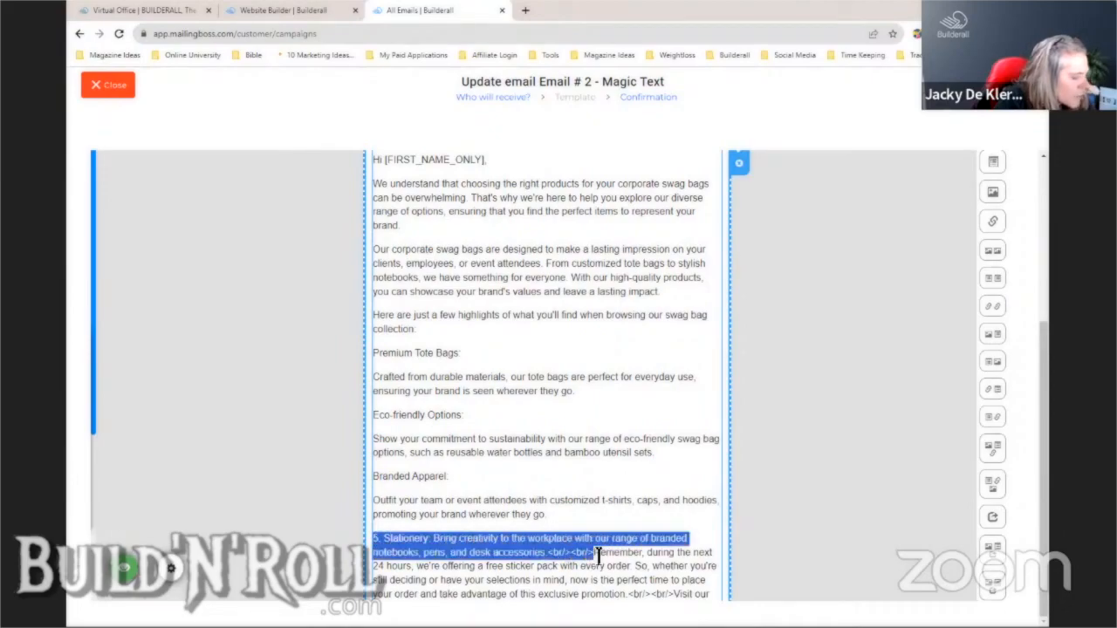
key("BackSpace")
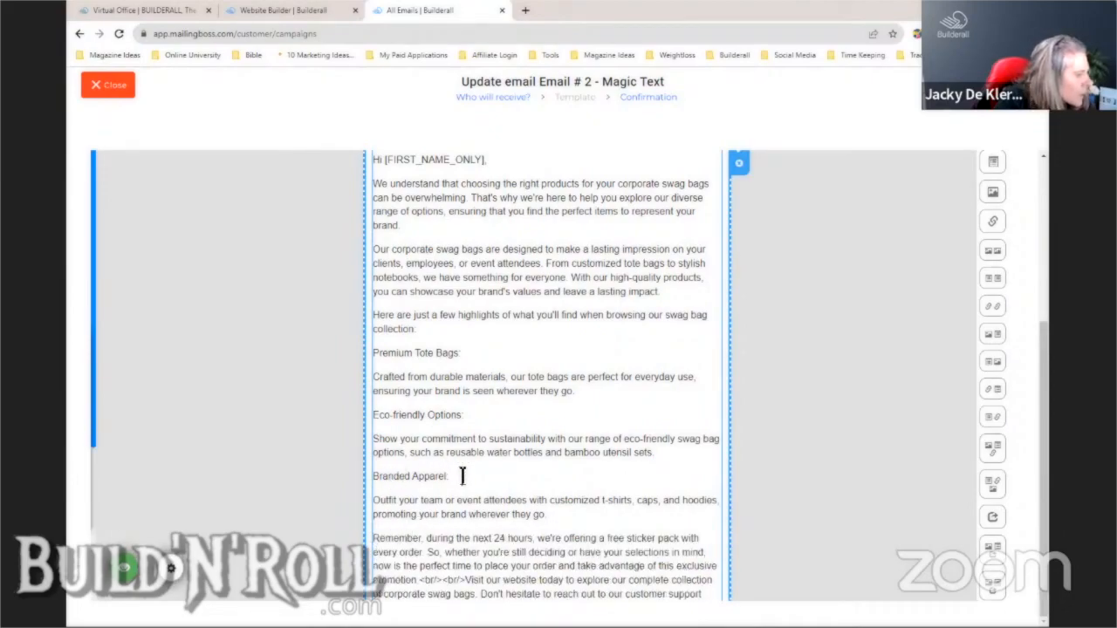
left_click_drag(461, 477, 381, 478)
scroll(843, 293, "up", 3)
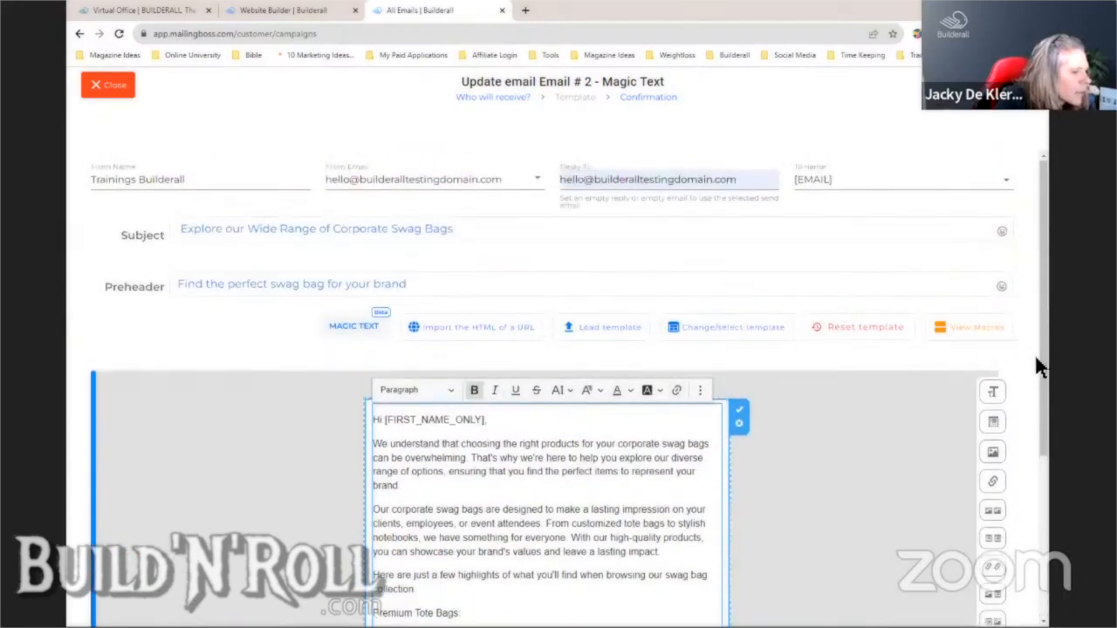
left_click_drag(1036, 359, 1043, 477)
- Bold the 'Premium Tote Bags:' and 'Eco-friendly Options:' headings
left_click(912, 395)
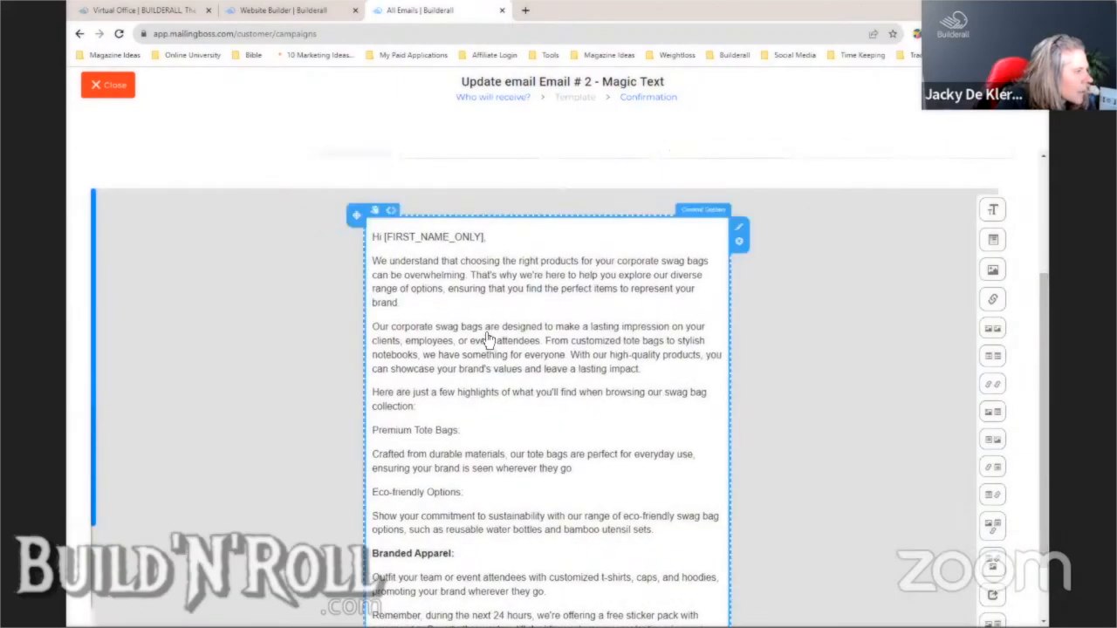
left_click(469, 434)
left_click_drag(463, 431, 372, 433)
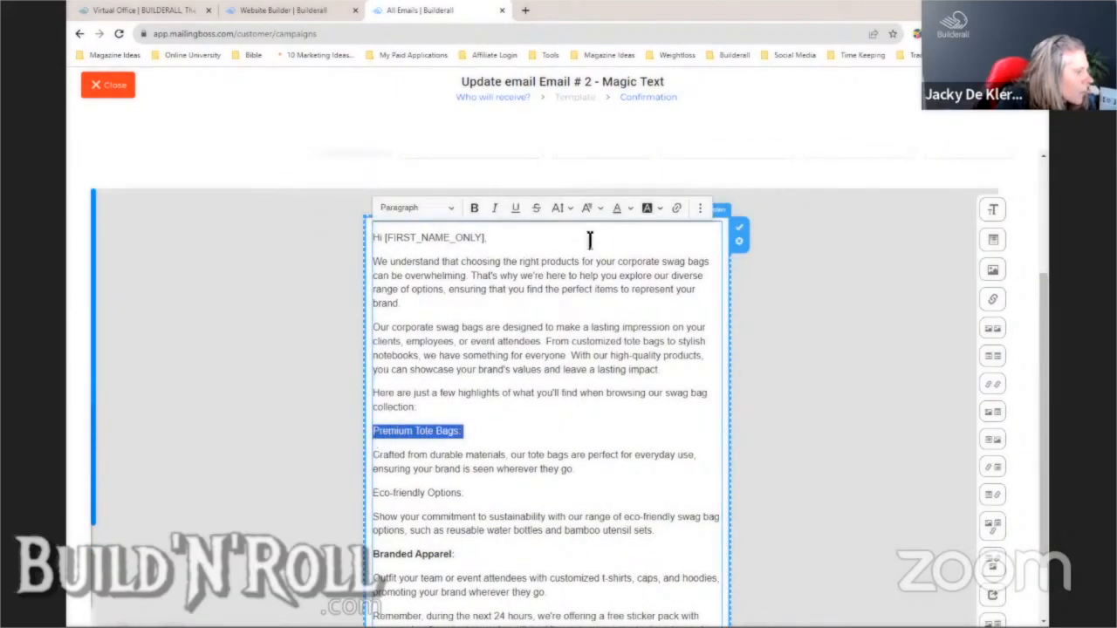
left_click(474, 208)
left_click_drag(487, 500, 372, 494)
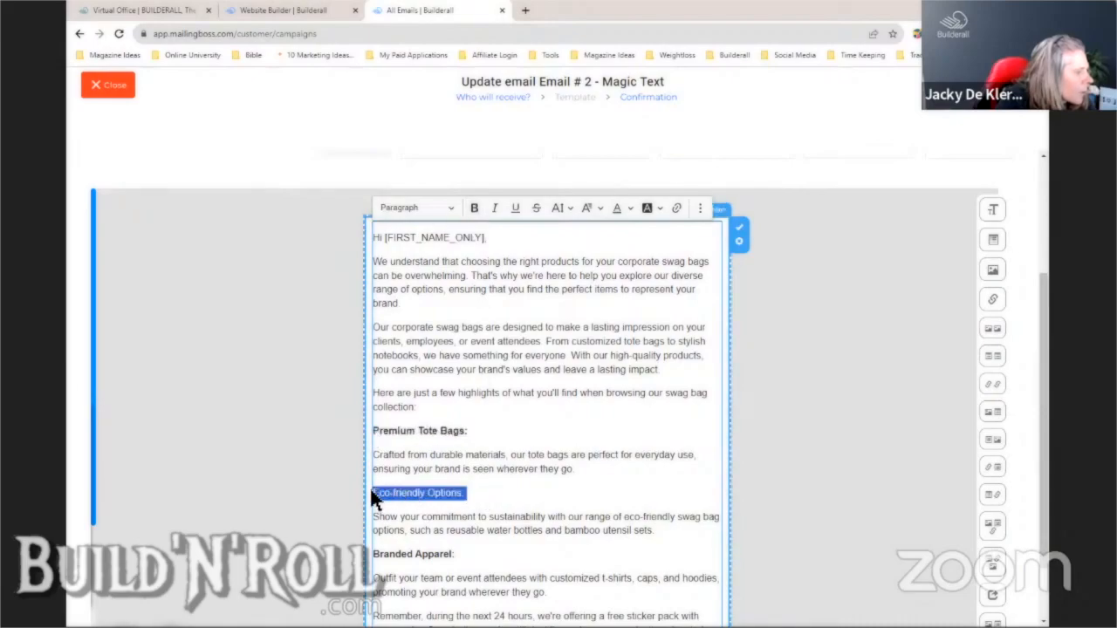
left_click(474, 208)
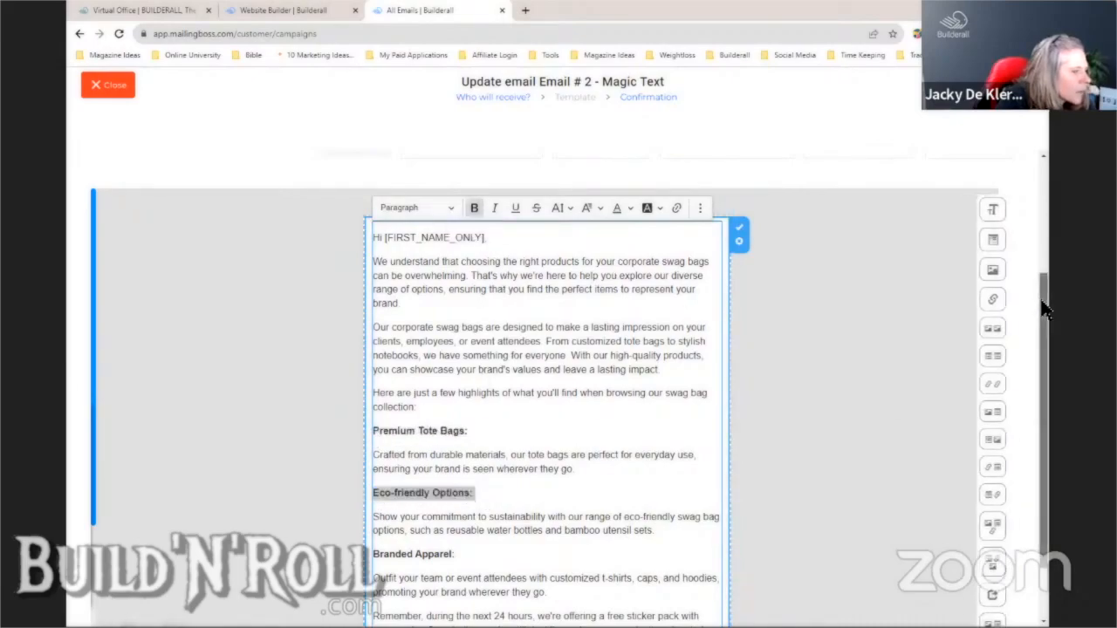
- Replace the break tags before '[Your Company Name]' and 'Best regards' with paragraph breaks
scroll(1048, 384, "down", 1)
left_click(603, 507)
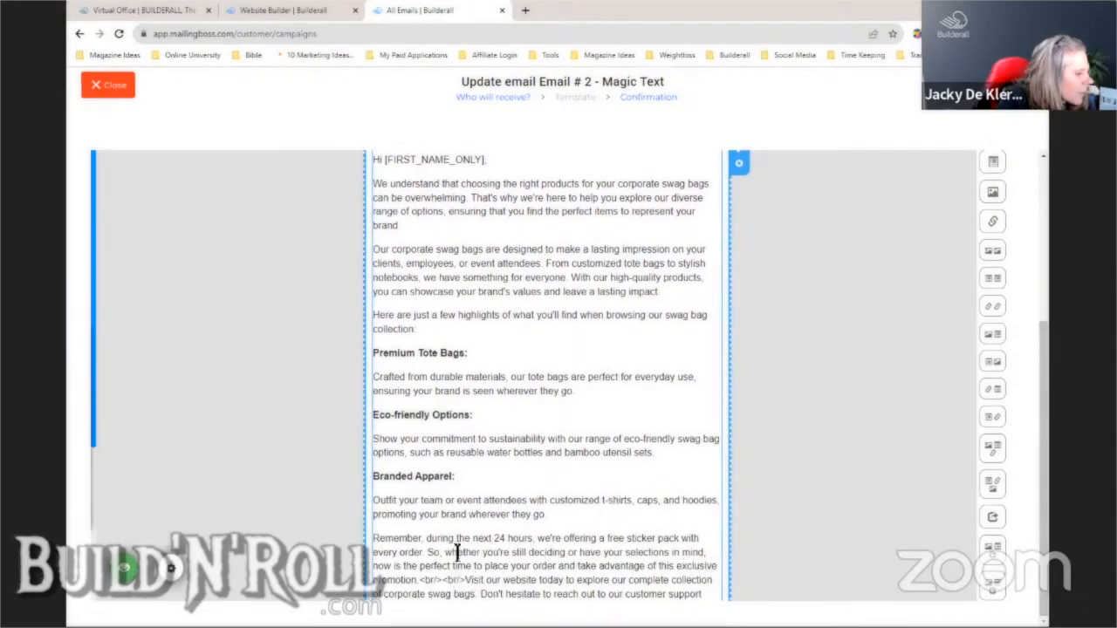
left_click(428, 554)
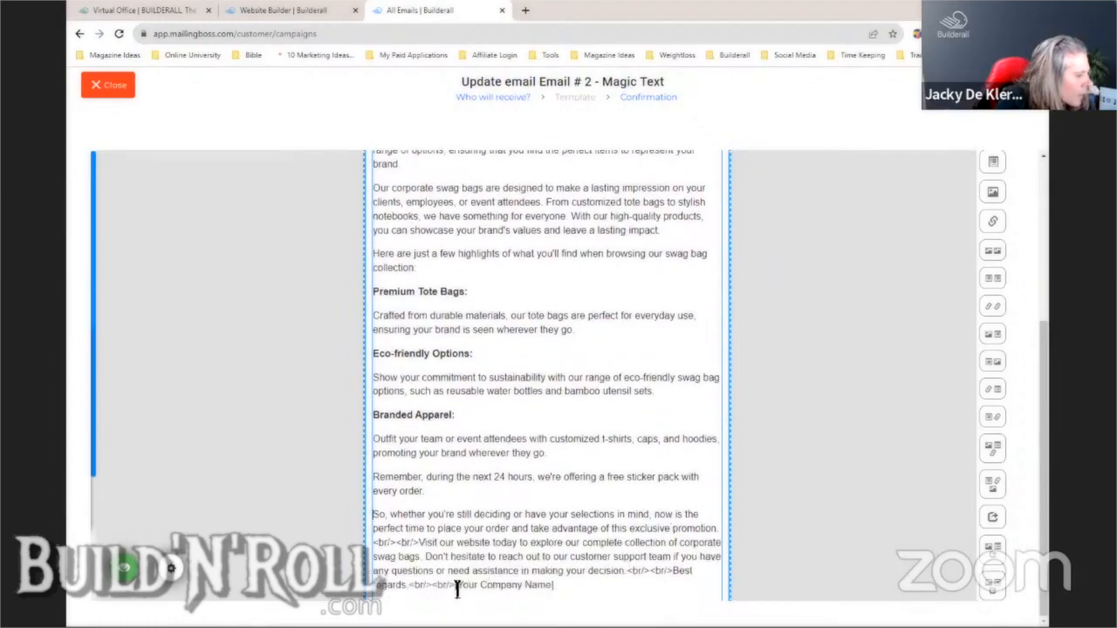
left_click_drag(454, 585, 412, 588)
key("BackSpace")
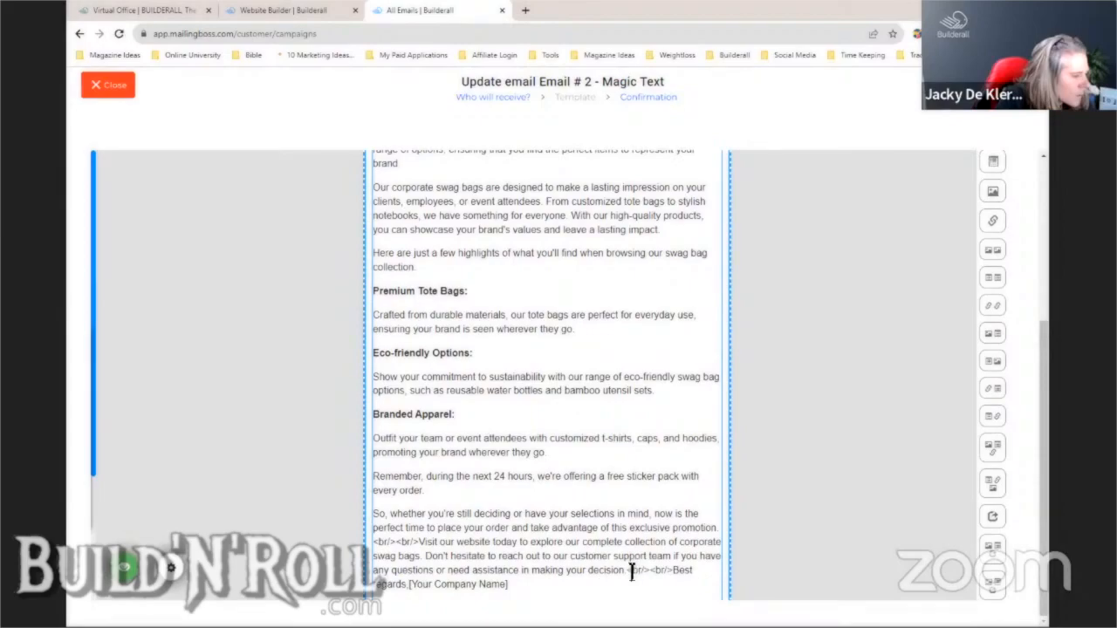
key("Return")
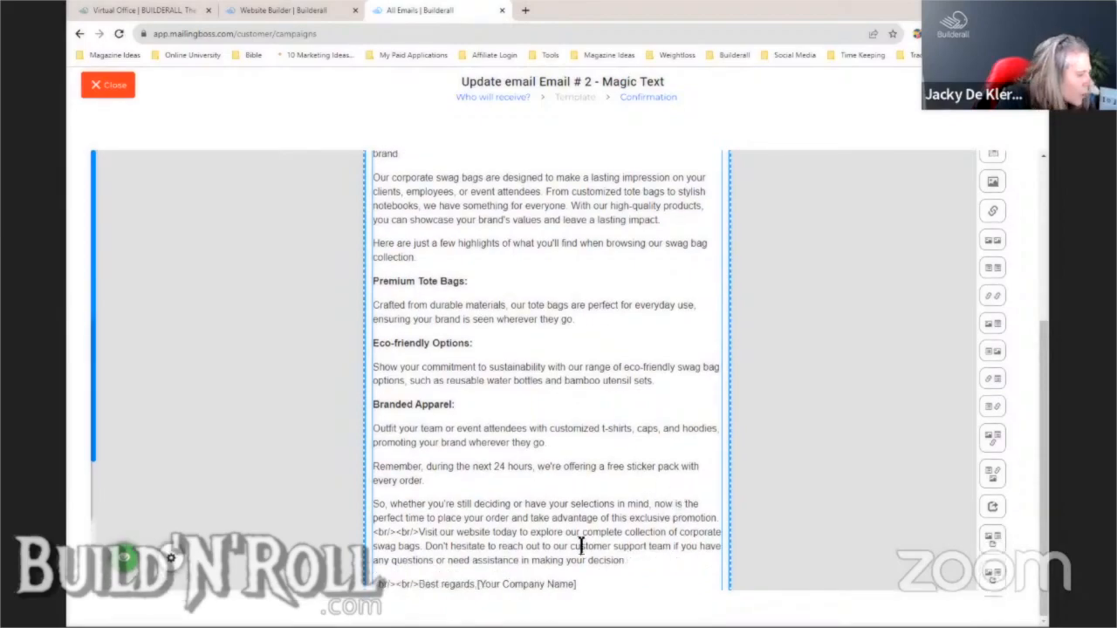
scroll(581, 545, "down", 2)
left_click_drag(418, 411, 360, 405)
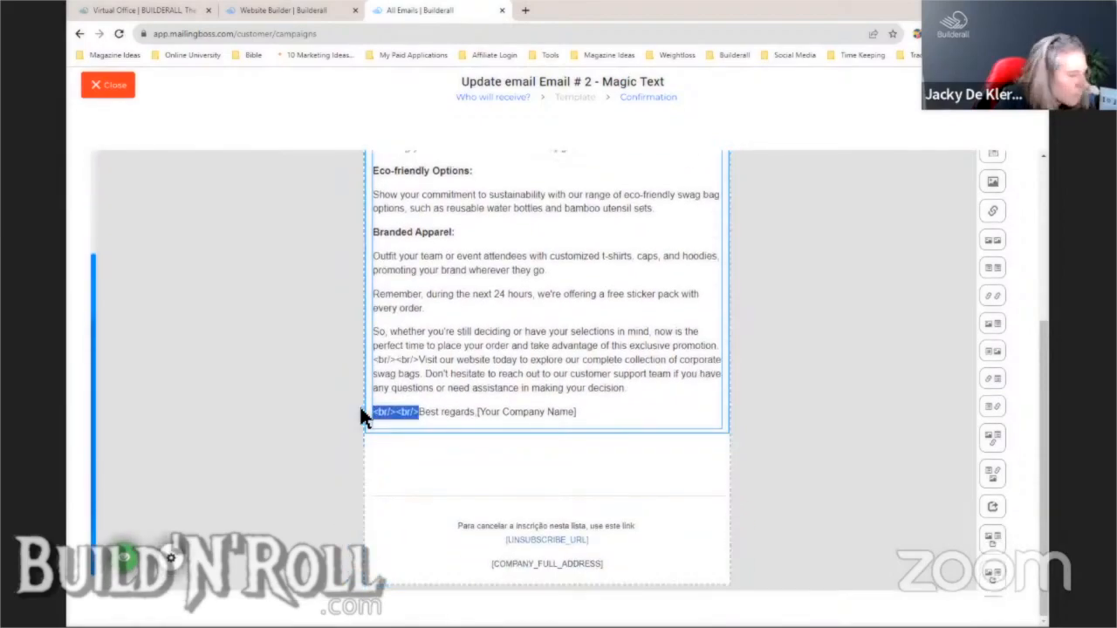
key("BackSpace")
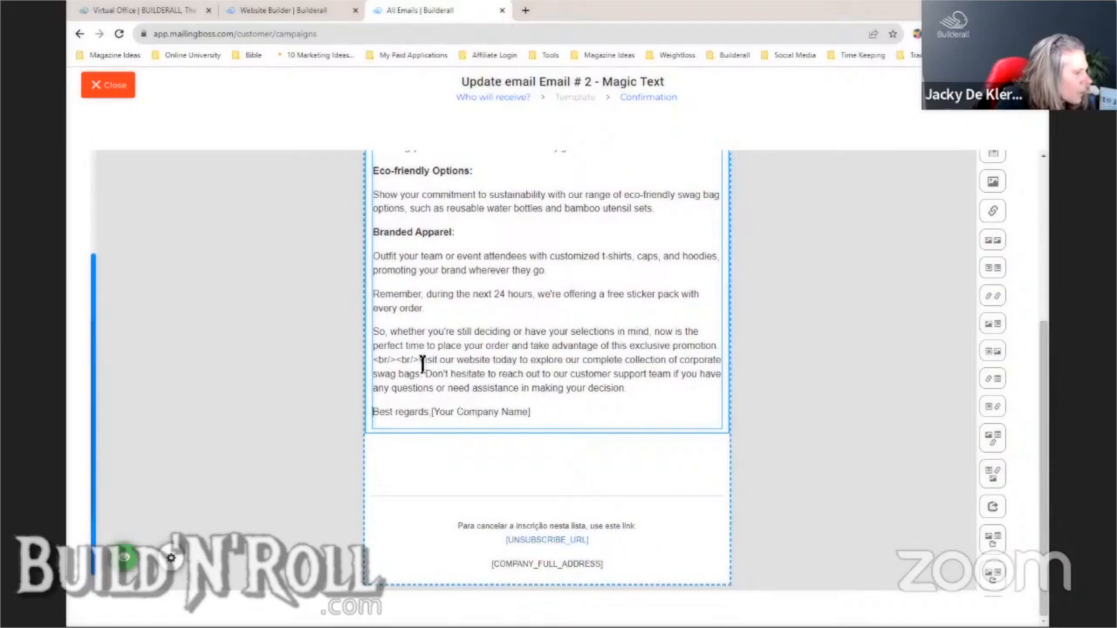
- Put 'Visit our website…' and the support sentence into their own paragraphs
left_click_drag(421, 360, 375, 361)
key("BackSpace")
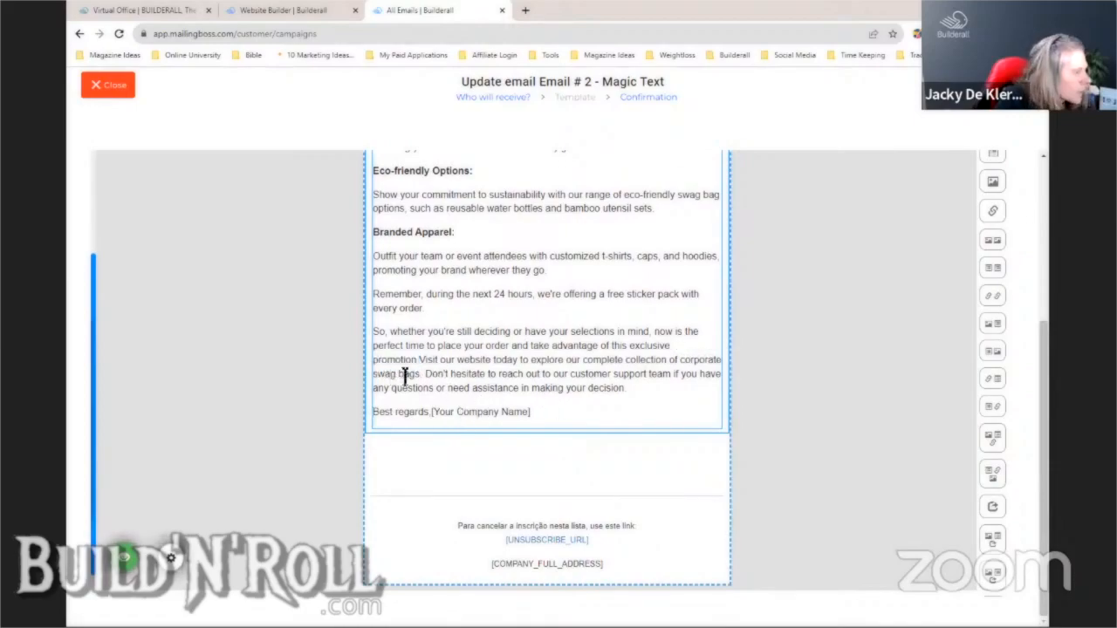
key("Return")
left_click(401, 384)
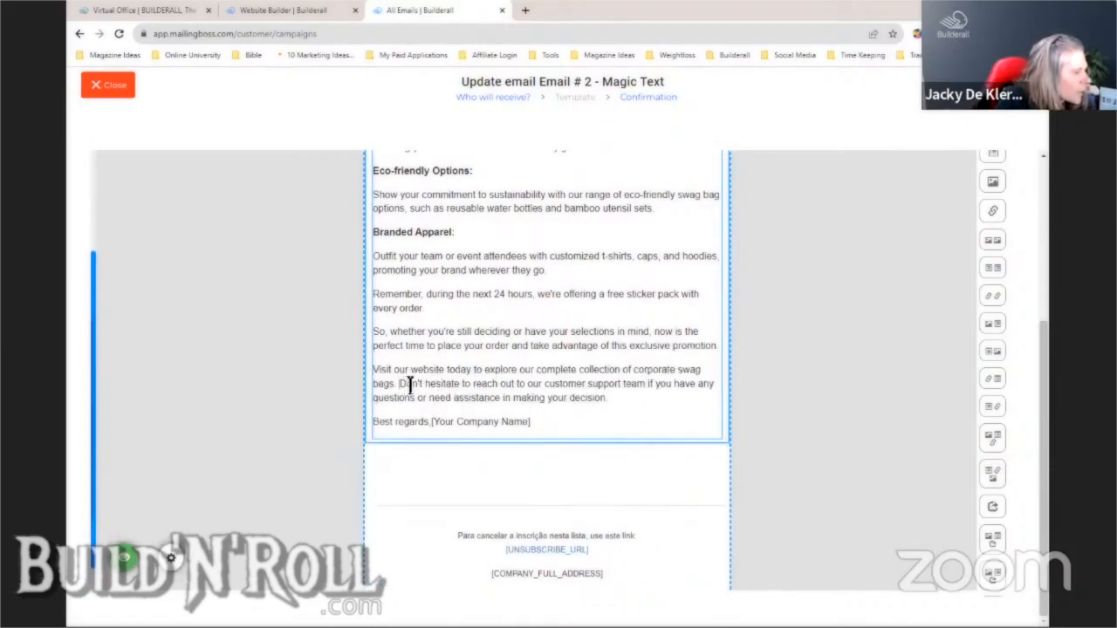
key("Return")
scroll(549, 454, "up", 3)
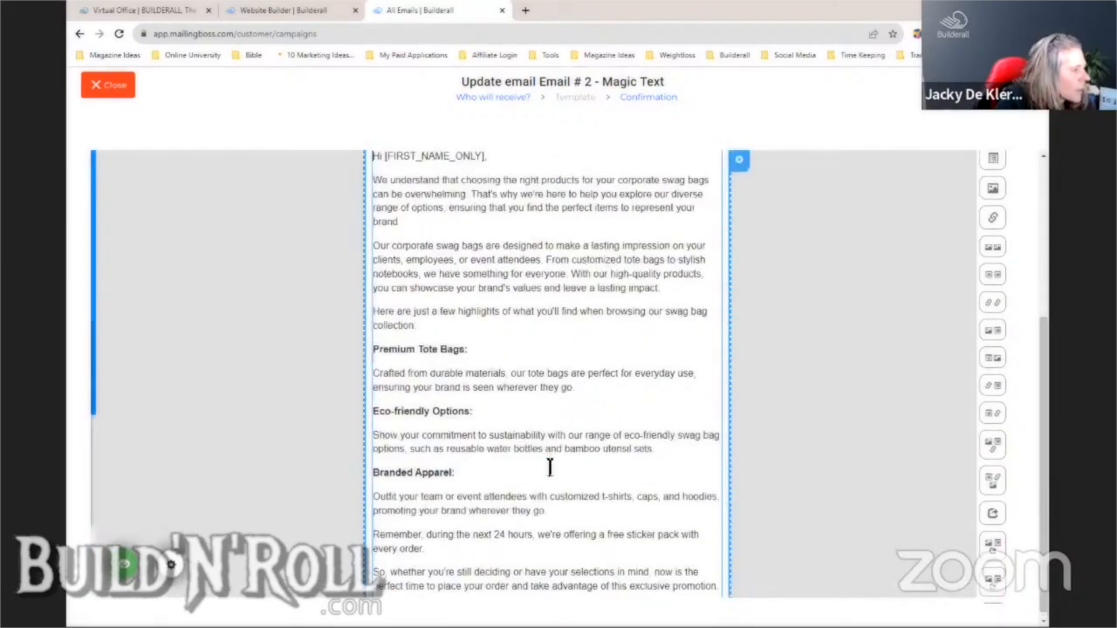
key("ctrl+a")
scroll(804, 318, "down", 2)
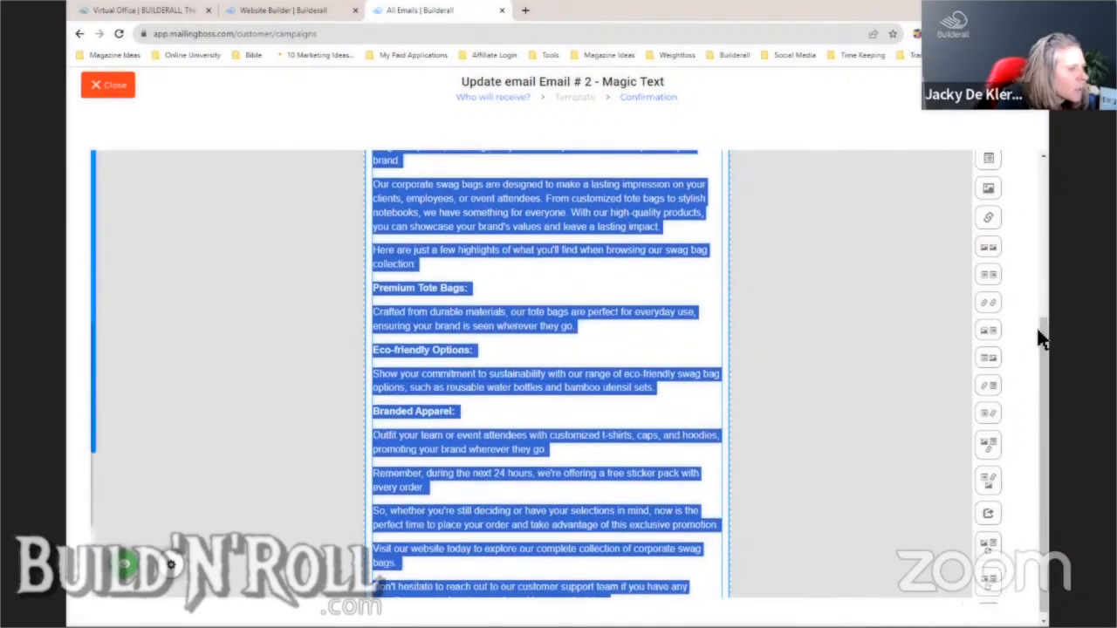
- Justify the entire Email # 2 body text and commit the text block edits
left_click_drag(1045, 336, 1041, 229)
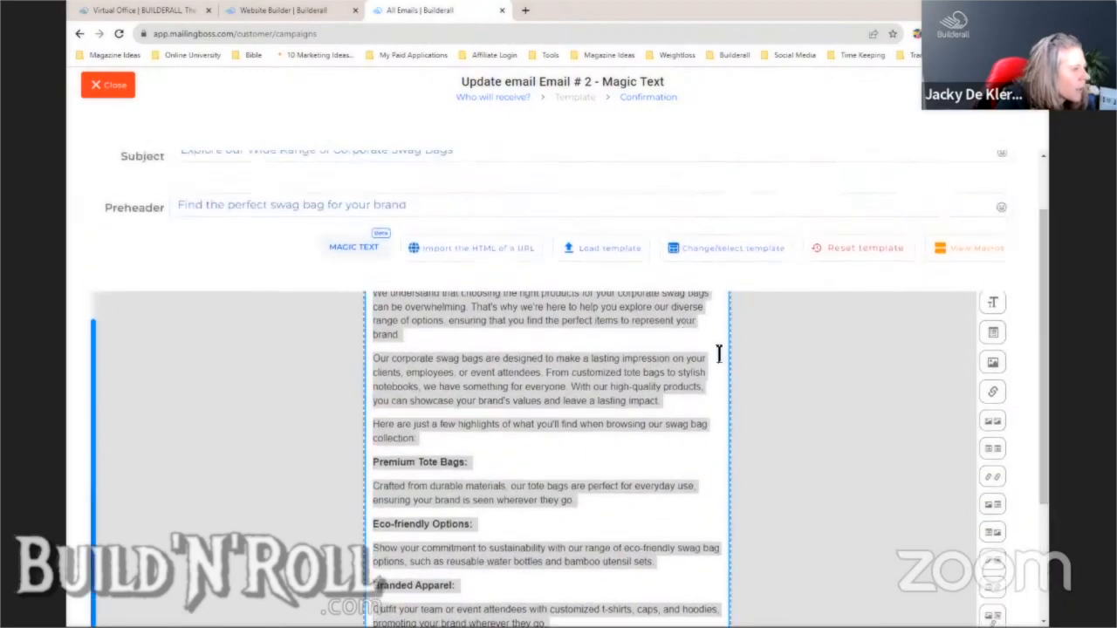
scroll(736, 354, "down", 1)
scroll(736, 359, "up", 1)
left_click(666, 327)
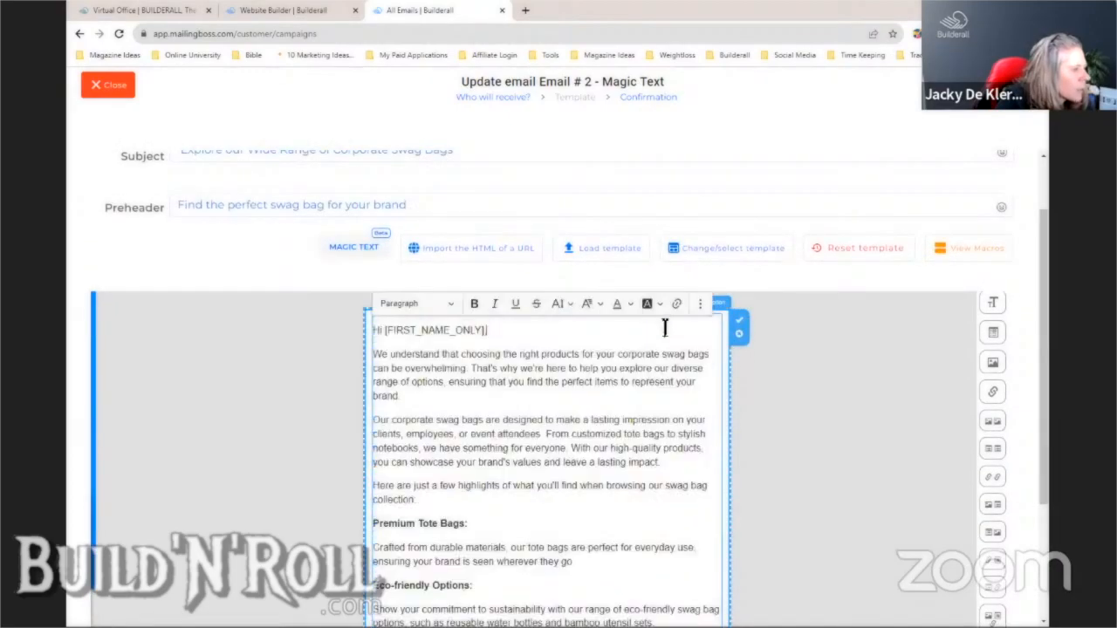
left_click_drag(623, 355, 630, 368)
key("ctrl+a")
left_click(701, 305)
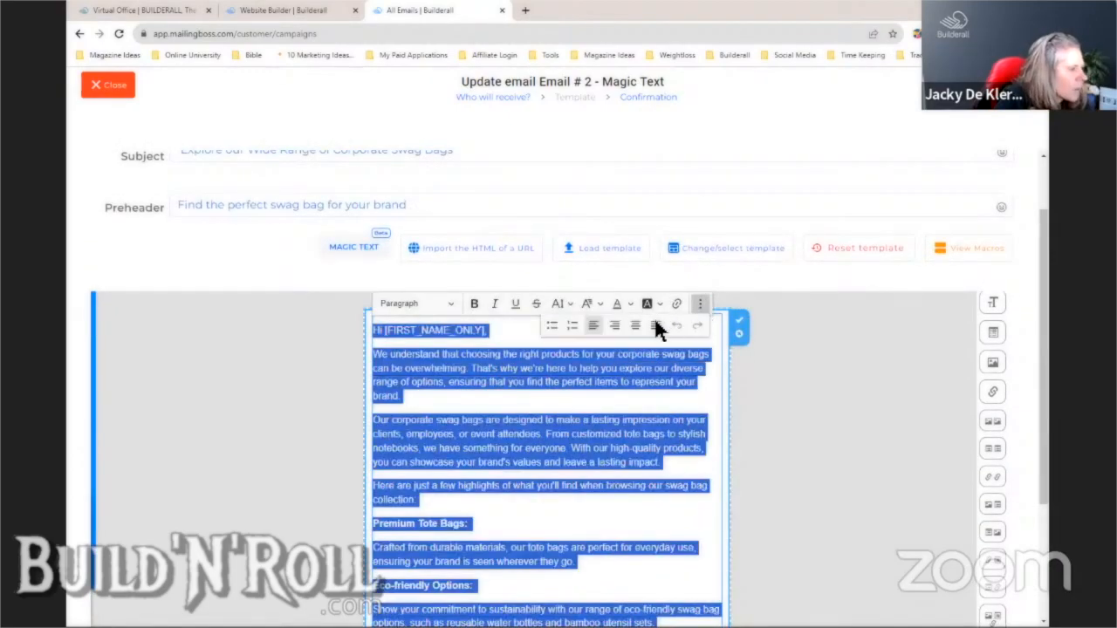
left_click(655, 324)
left_click(738, 322)
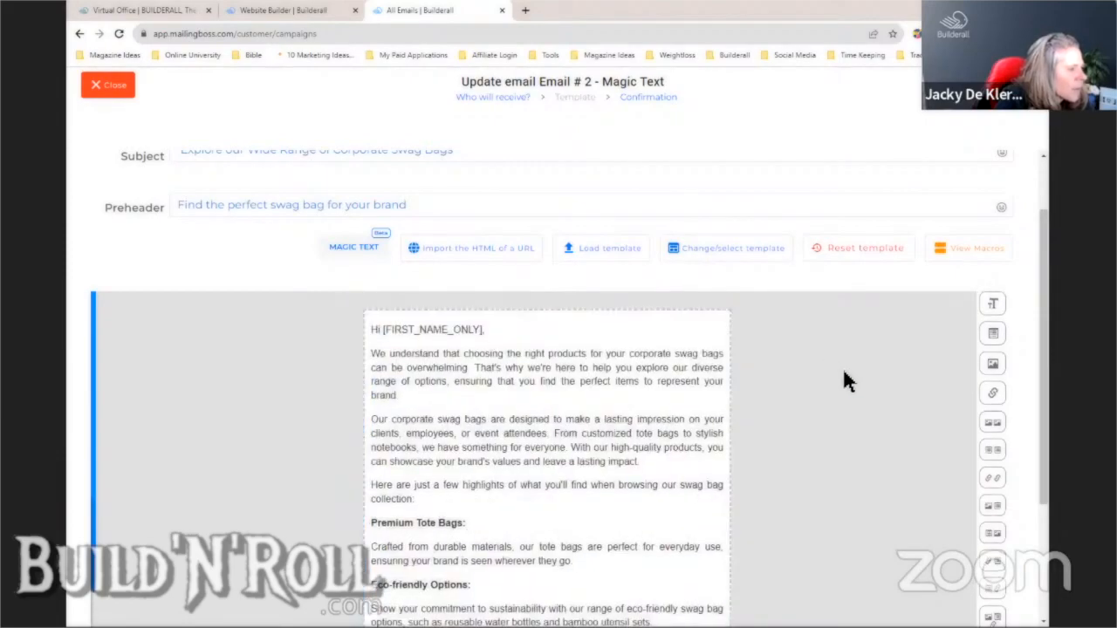
left_click_drag(1044, 347, 1045, 463)
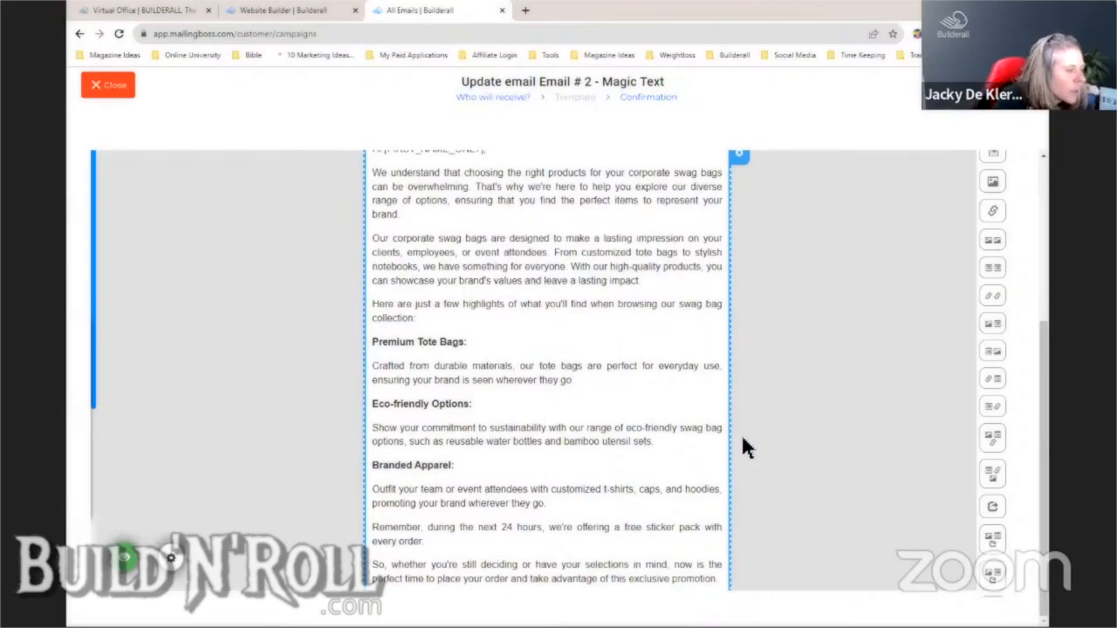
left_click_drag(1043, 379, 1043, 207)
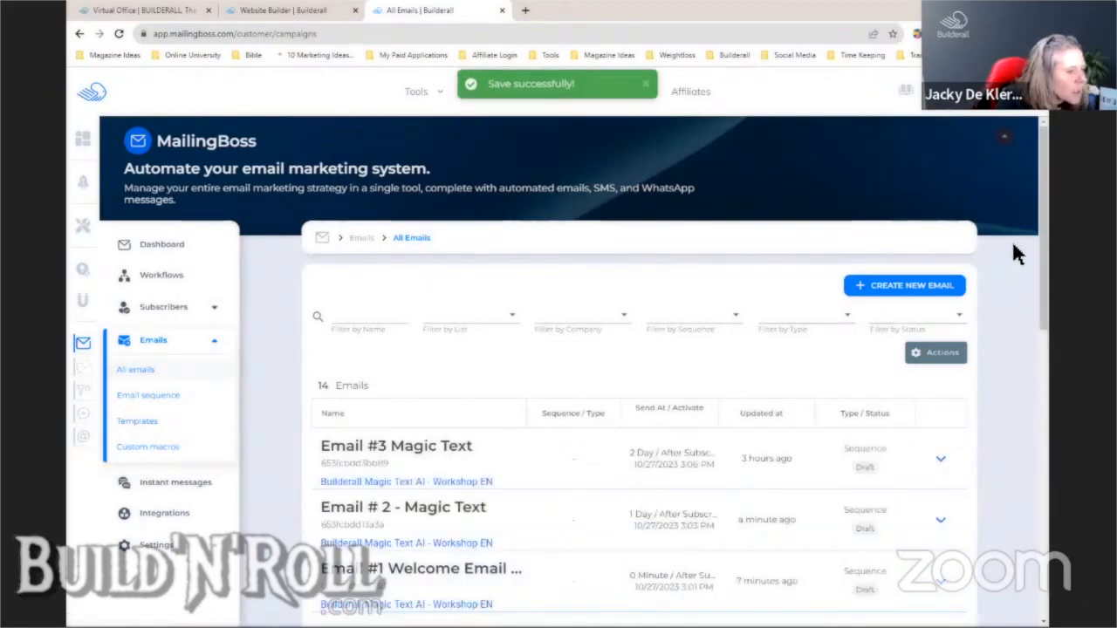
- Open Email #3 Magic Text for updating, reopening it once, and save its recipients step
scroll(1013, 252, "down", 2)
scroll(1030, 354, "down", 2)
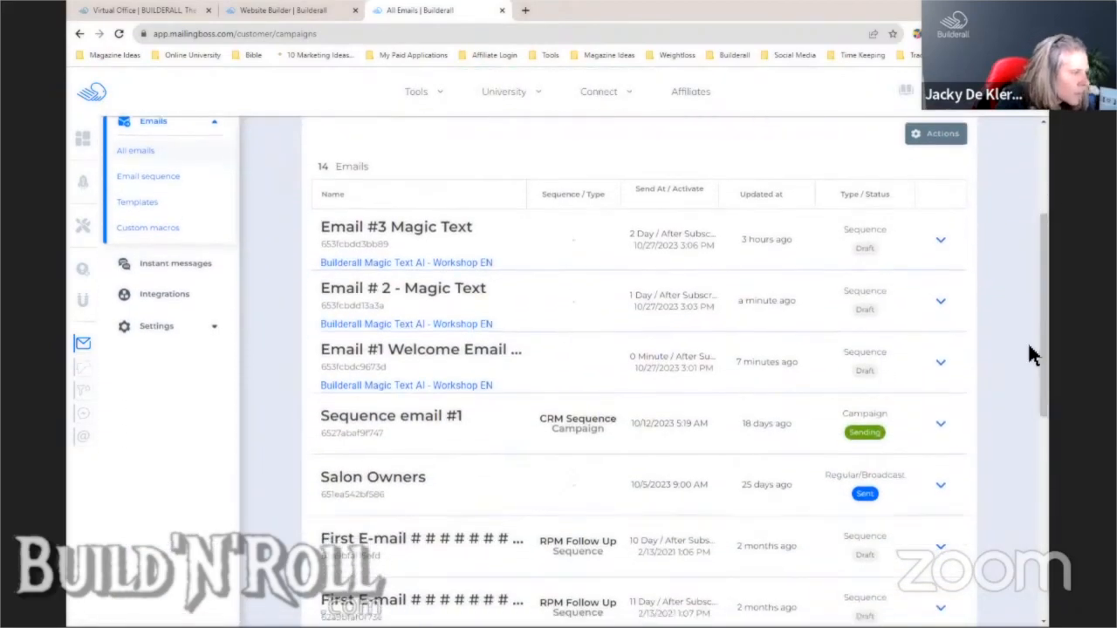
left_click(942, 247)
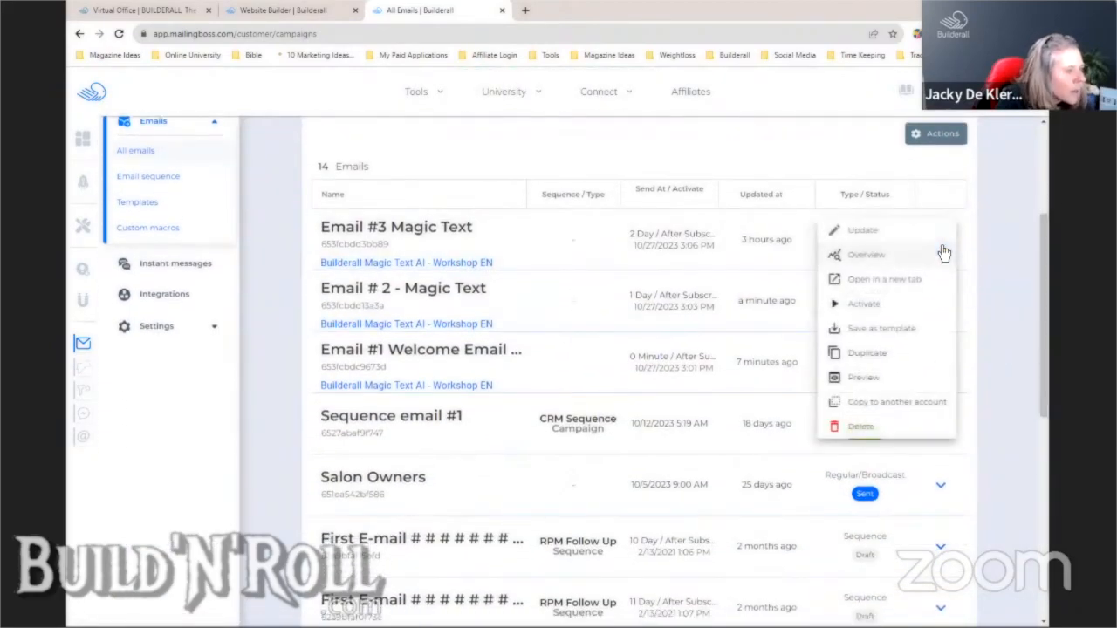
left_click(876, 232)
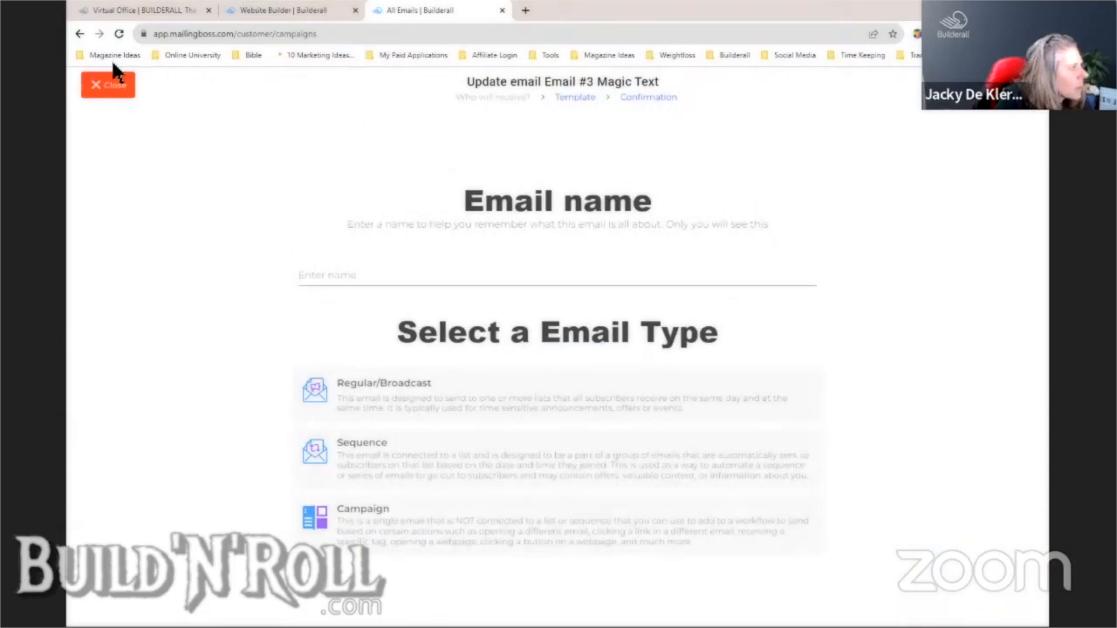
left_click(108, 84)
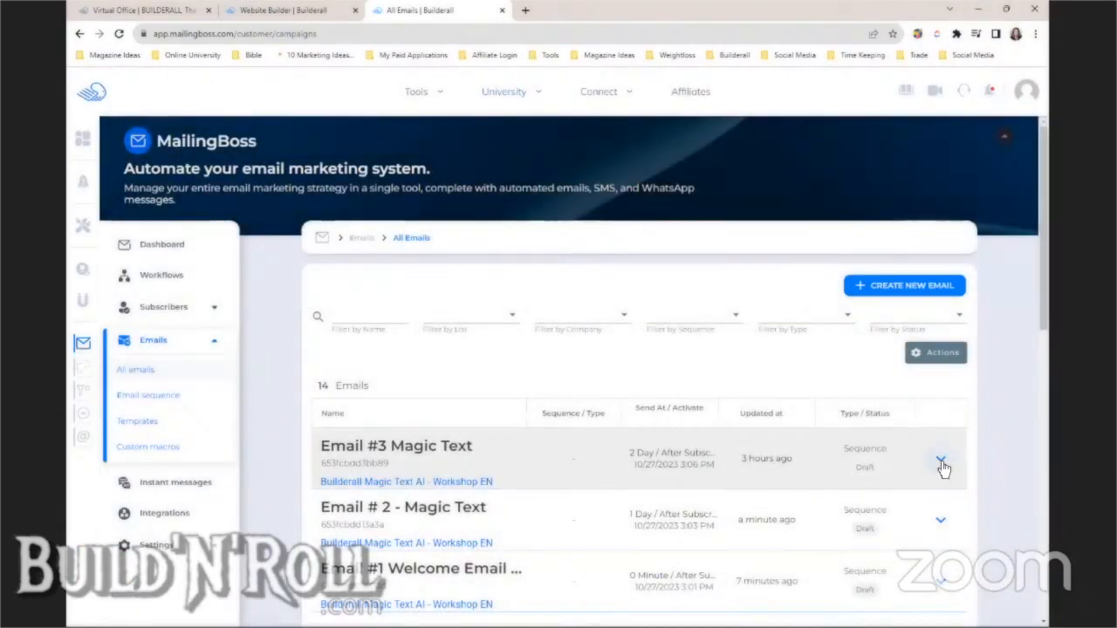
left_click(943, 466)
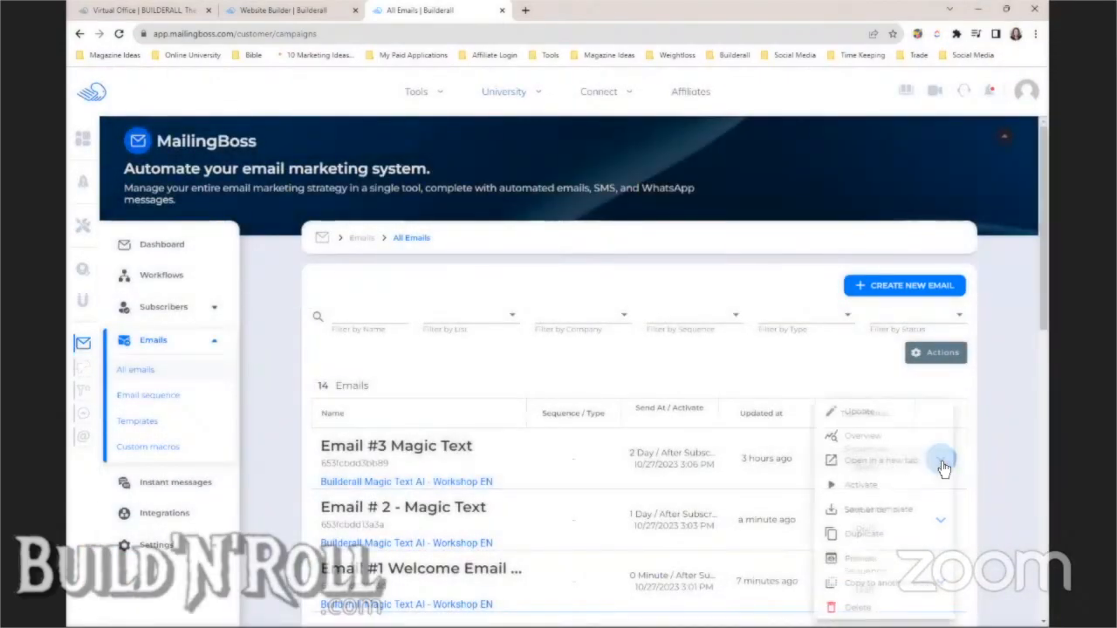
left_click(862, 414)
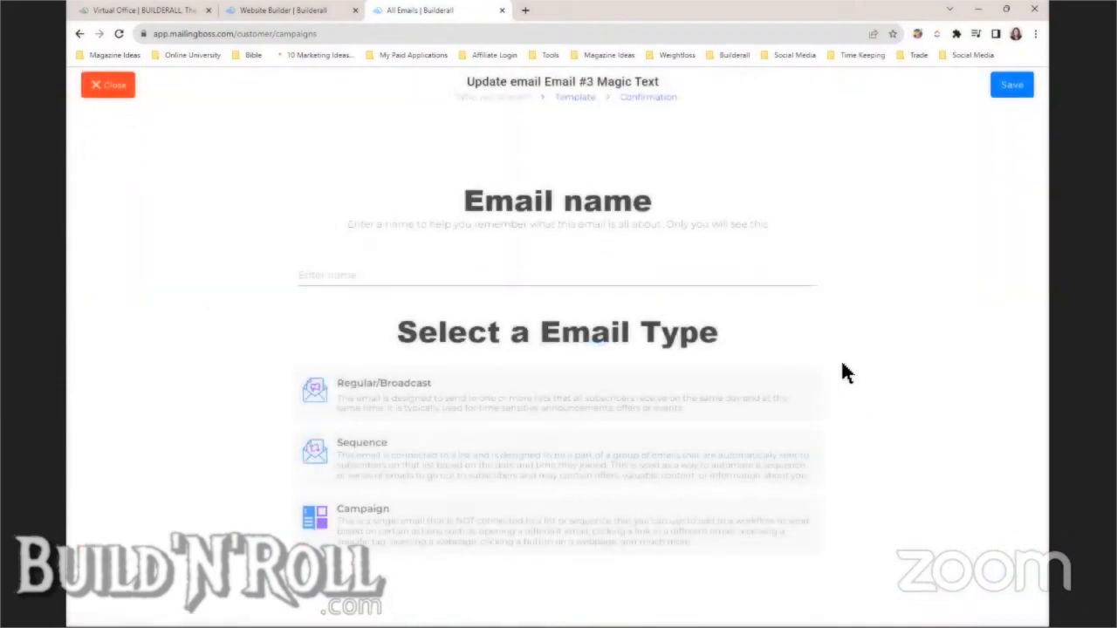
left_click(1015, 98)
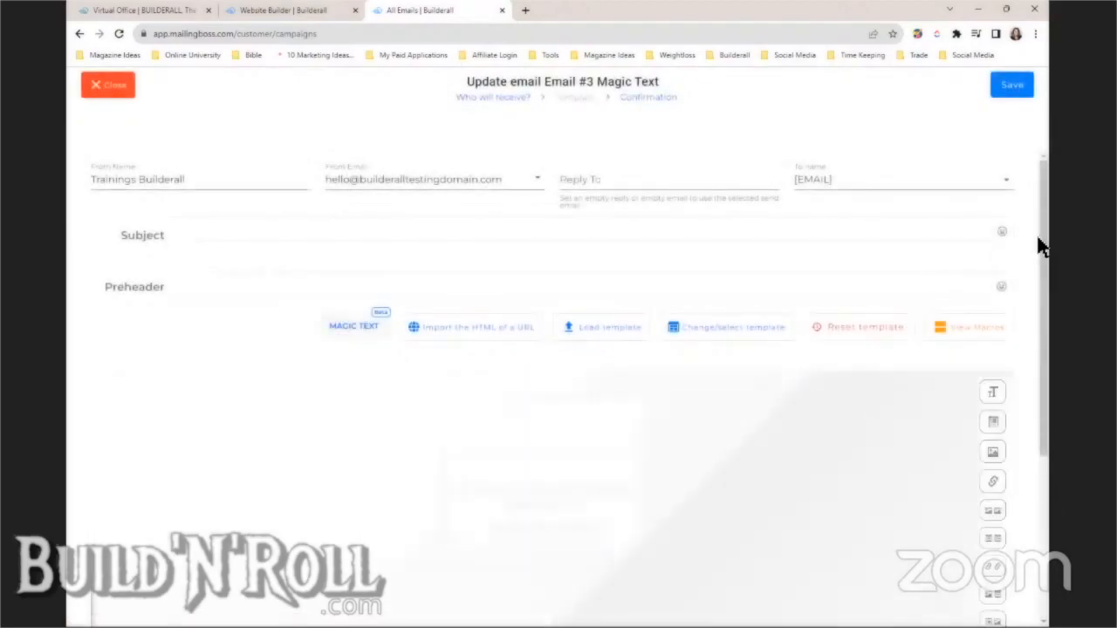
- Set Email #3's reply-to to the suggested hello@ sender address
left_click(668, 180)
type("hell")
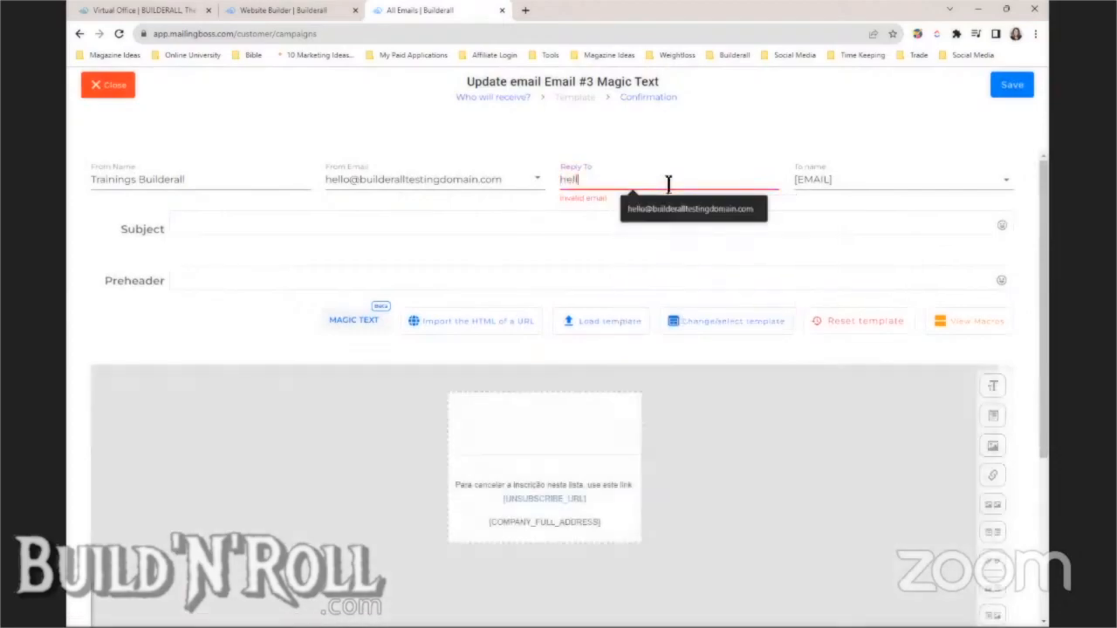
left_click(672, 209)
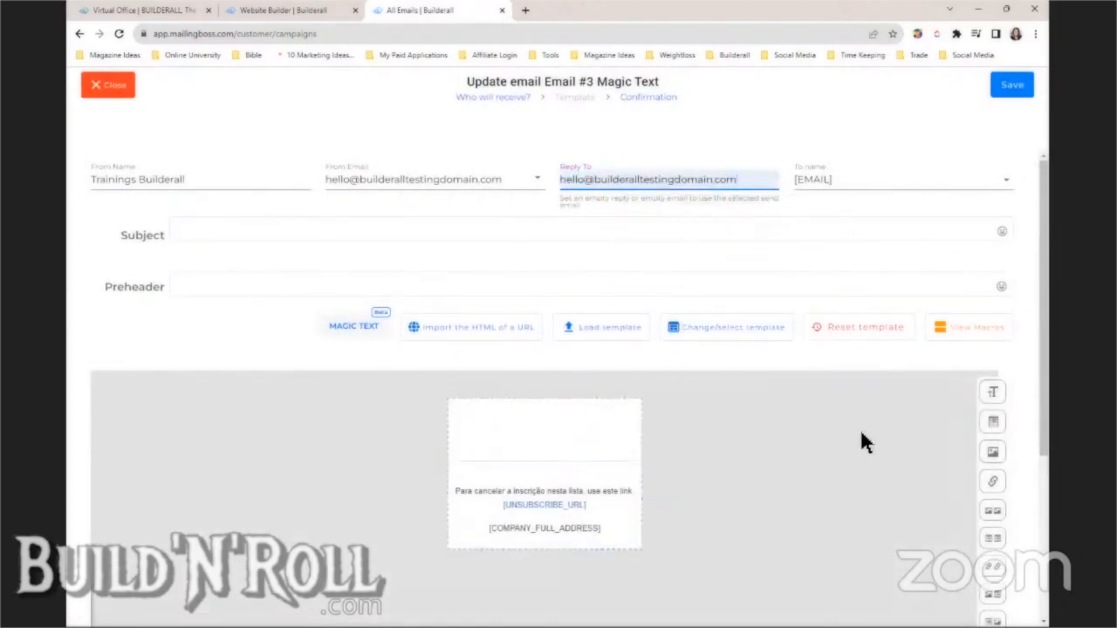
- Add a placeholder Lorem Ipsum text block above the email footer
left_click_drag(994, 396, 567, 449)
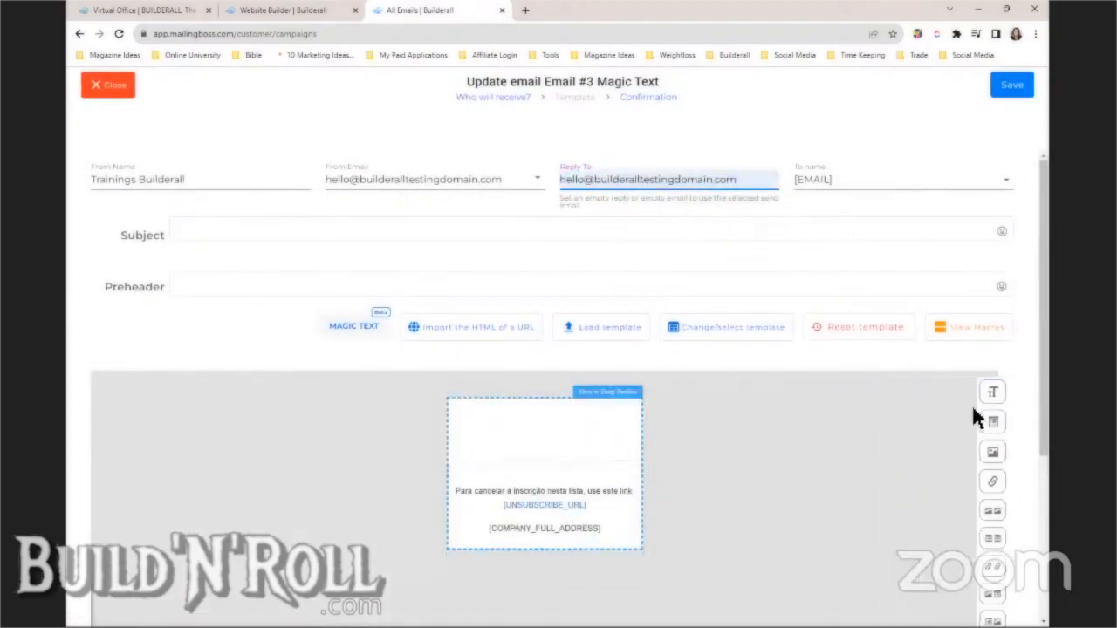
left_click_drag(910, 447, 550, 448)
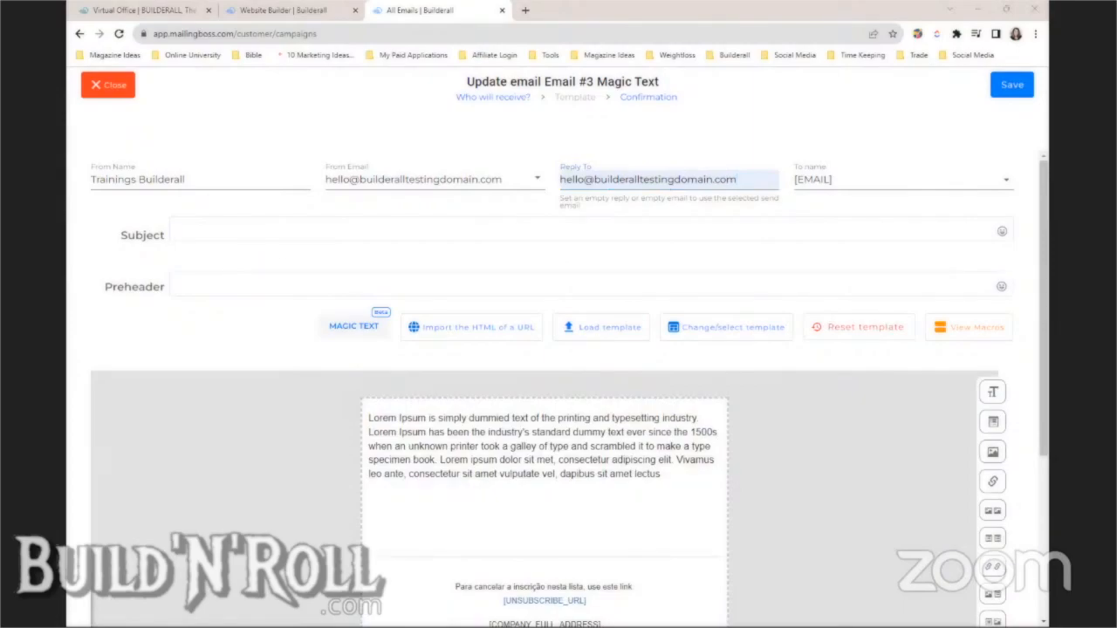
left_click(480, 435)
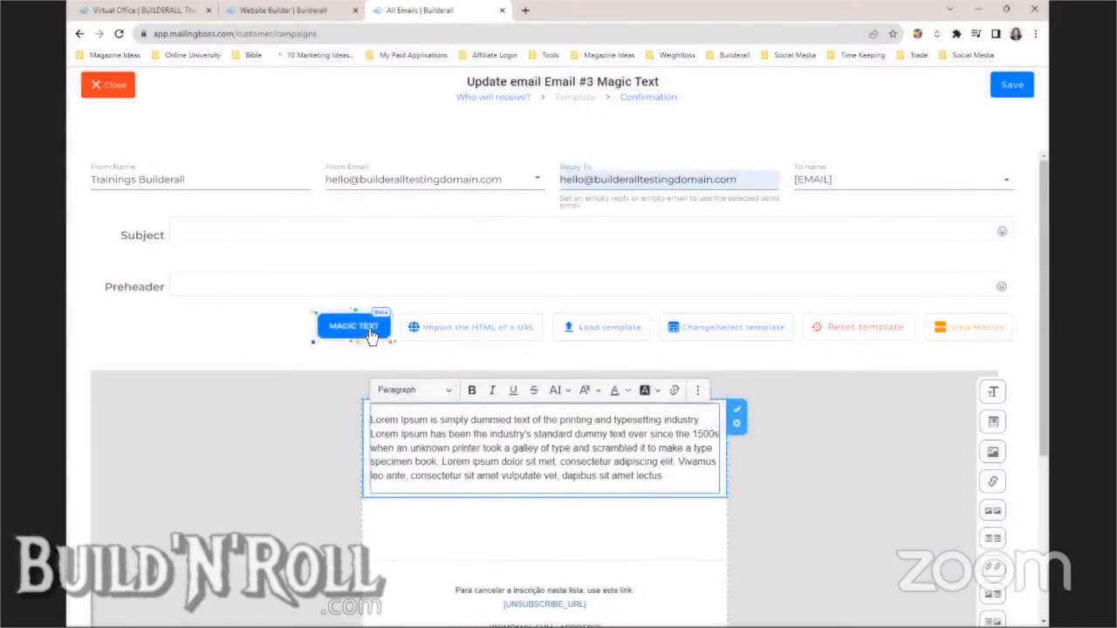
- Replace Magic Text field 3's promotion description with the pasted review-request prompt
left_click(371, 332)
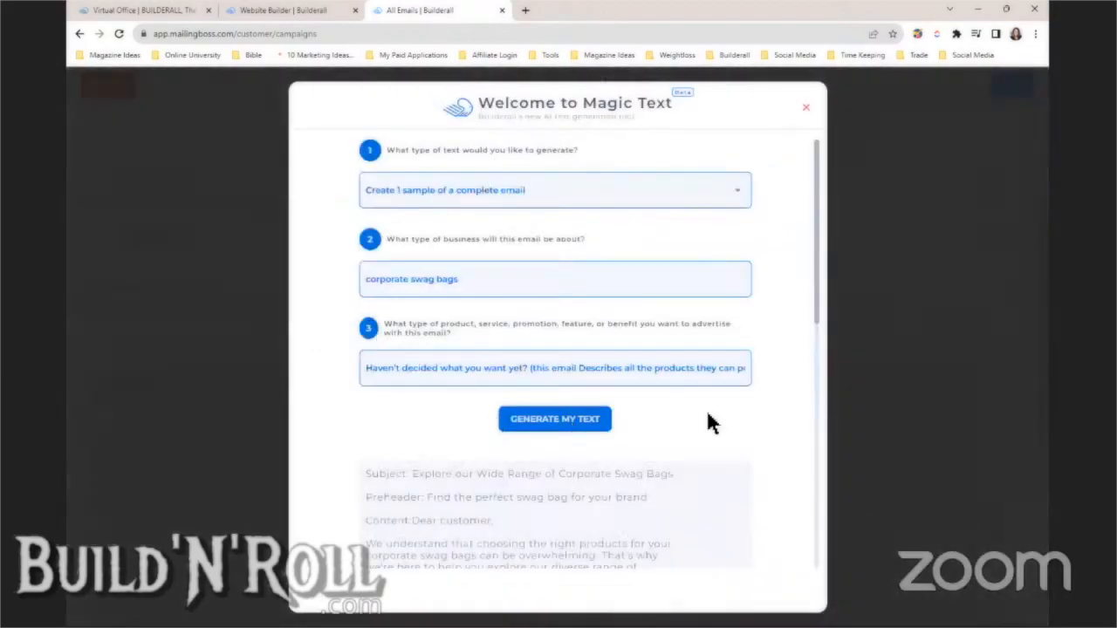
triple_click(706, 370)
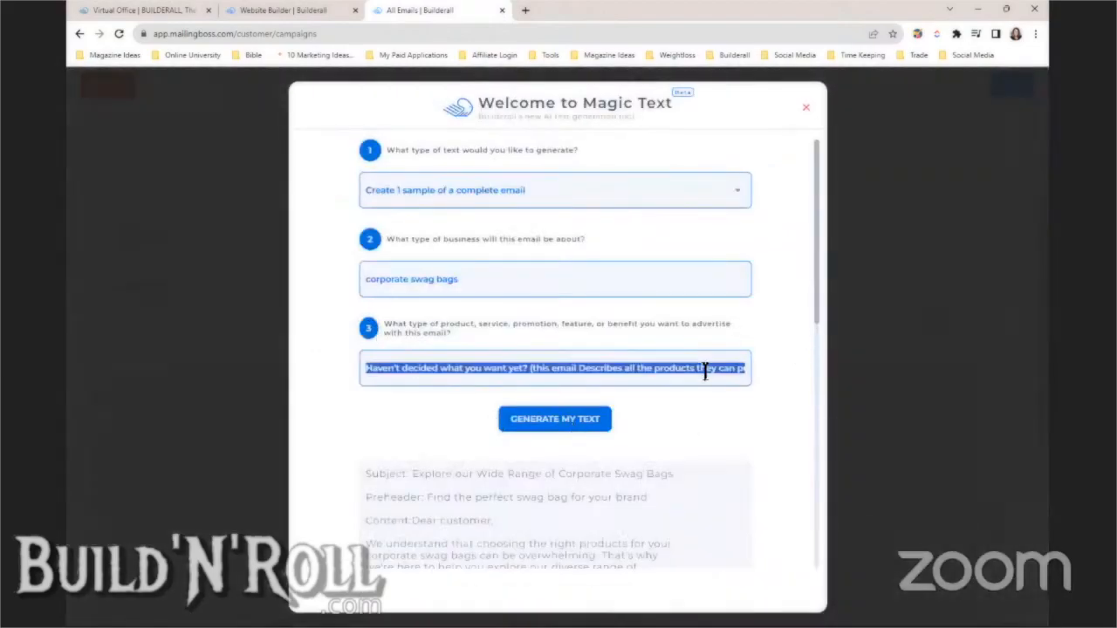
key("ctrl+v")
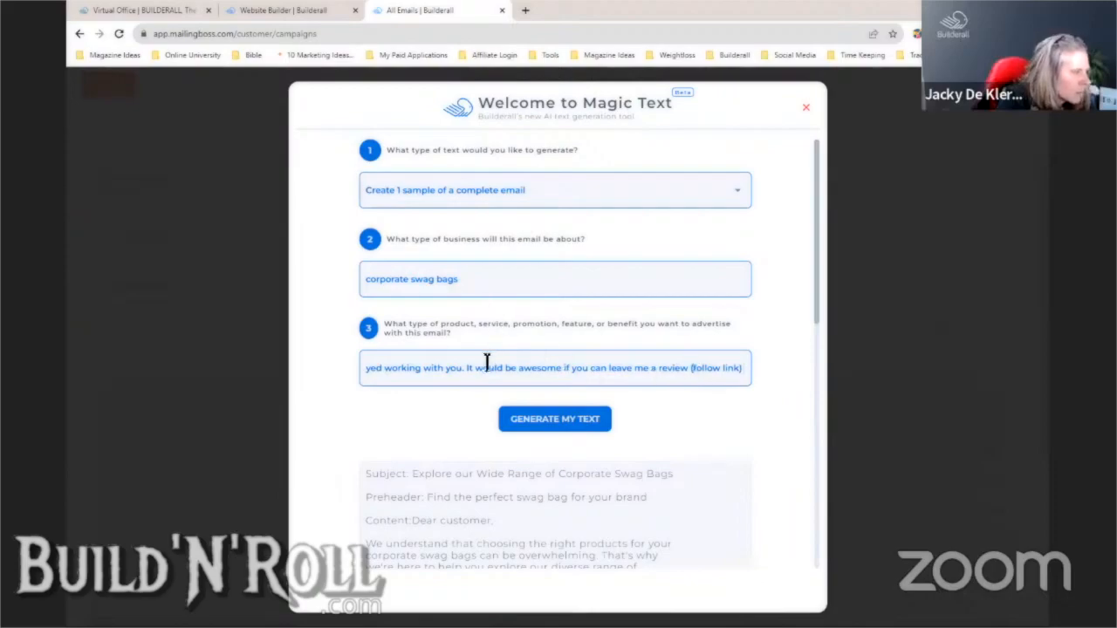
- Change the prompt's opening greeting from 'Hey FNAME,' to 'Hi'
key("Left")
key("Left")
key("Left")
key("Left")
key("Left")
key("Left")
key("Left")
key("Left")
key("Left")
key("Left")
key("Left")
key("Left")
key("Left")
key("Left")
key("Left")
key("Left")
key("Left")
key("Left")
key("Left")
key("Left")
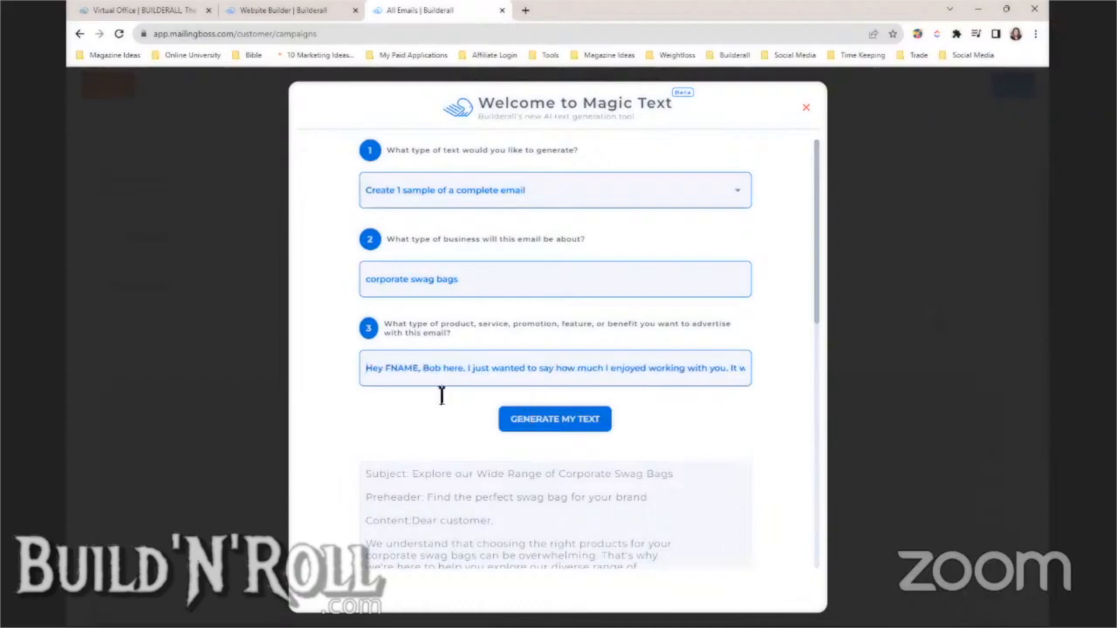
left_click_drag(426, 373, 366, 372)
type("H")
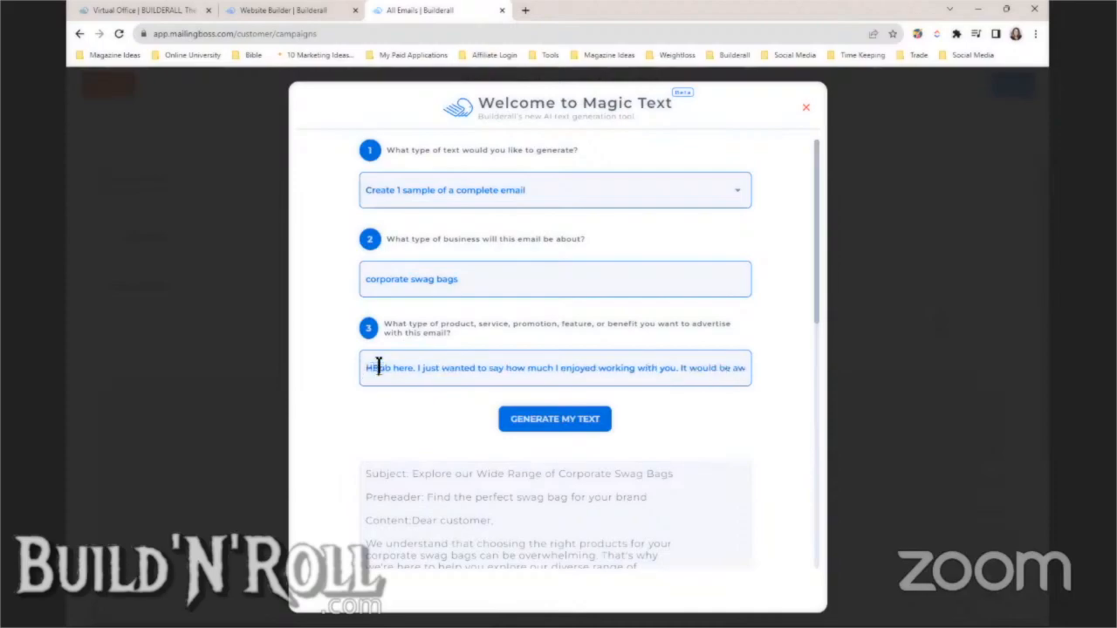
type("i")
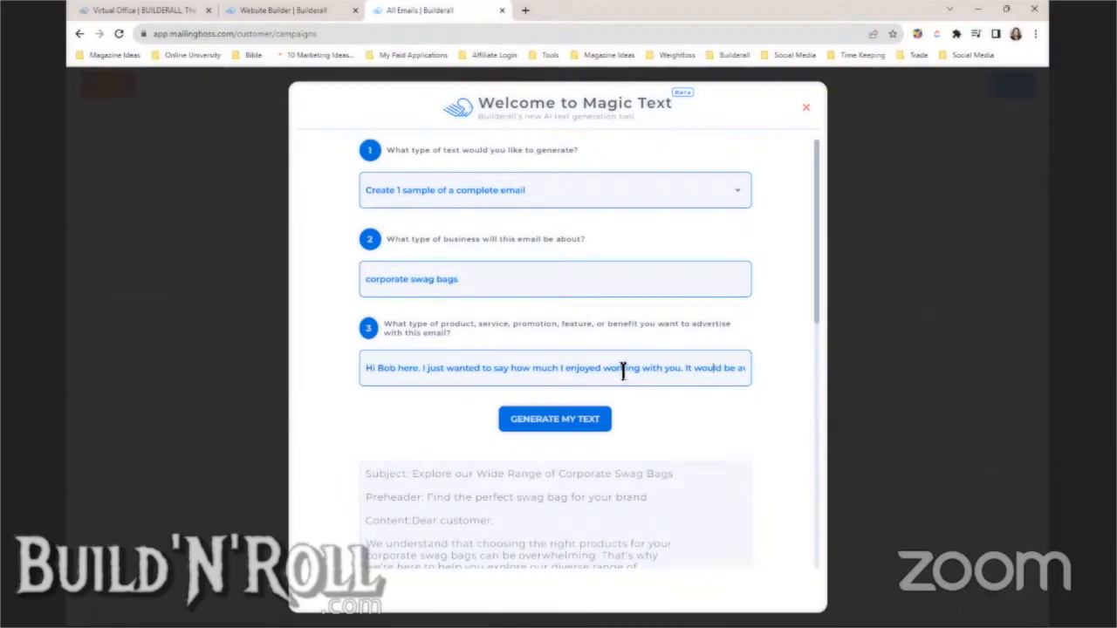
key("Right")
key("Right")
key("Right")
key("Right")
key("Right")
key("Right")
key("Right")
key("Right")
key("Right")
key("Right")
key("Right")
key("Right")
key("Right")
key("Right")
key("Right")
key("Right")
key("Right")
key("Right")
key("Right")
key("Right")
key("Right")
key("Right")
key("Right")
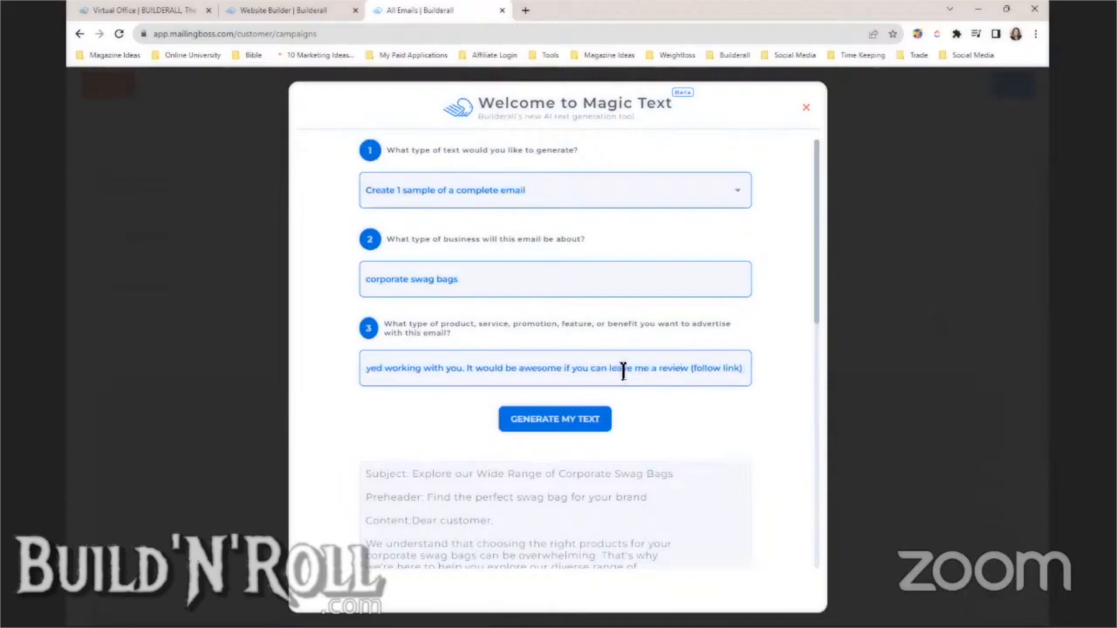
key("Left")
key("Left")
key("Left")
key("Left")
key("Left")
key("Left")
key("Left")
key("Left")
key("Left")
key("Left")
key("Left")
key("Left")
key("Left")
key("Left")
key("Left")
key("Left")
key("Left")
key("Left")
key("Left")
key("Left")
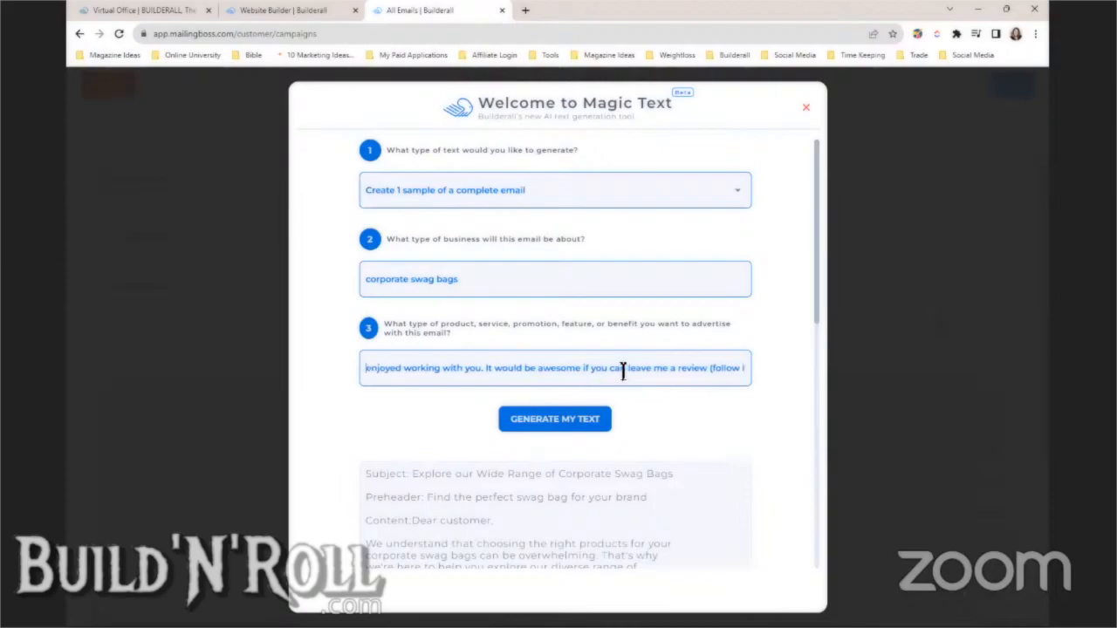
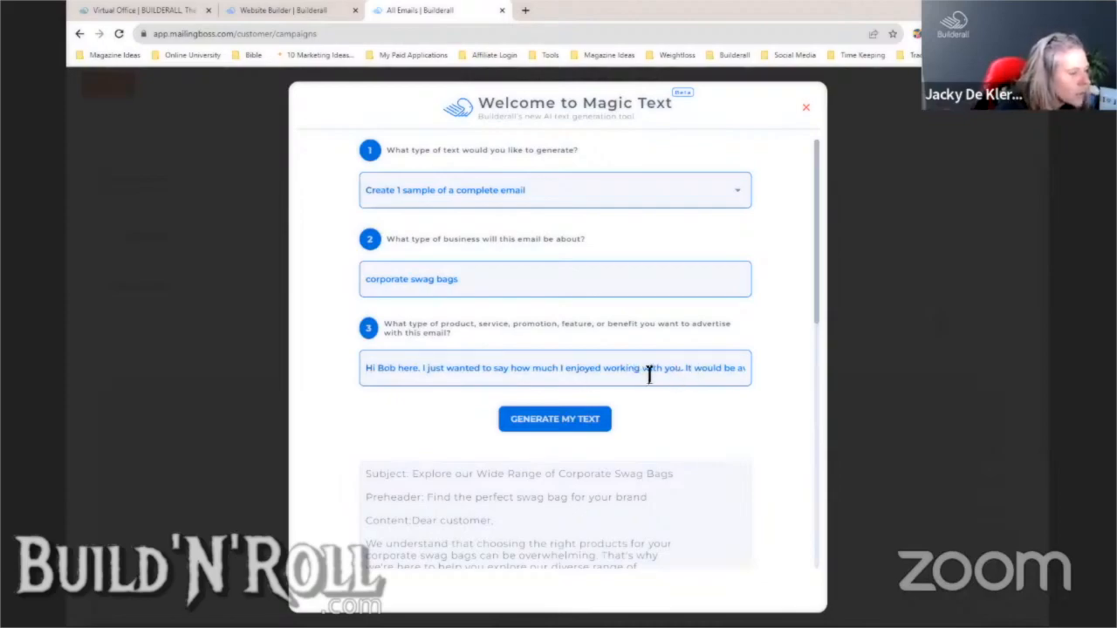
- Generate a 'Request for a Review' email with Magic Text, copy the generated text, and close the generator
left_click(571, 424)
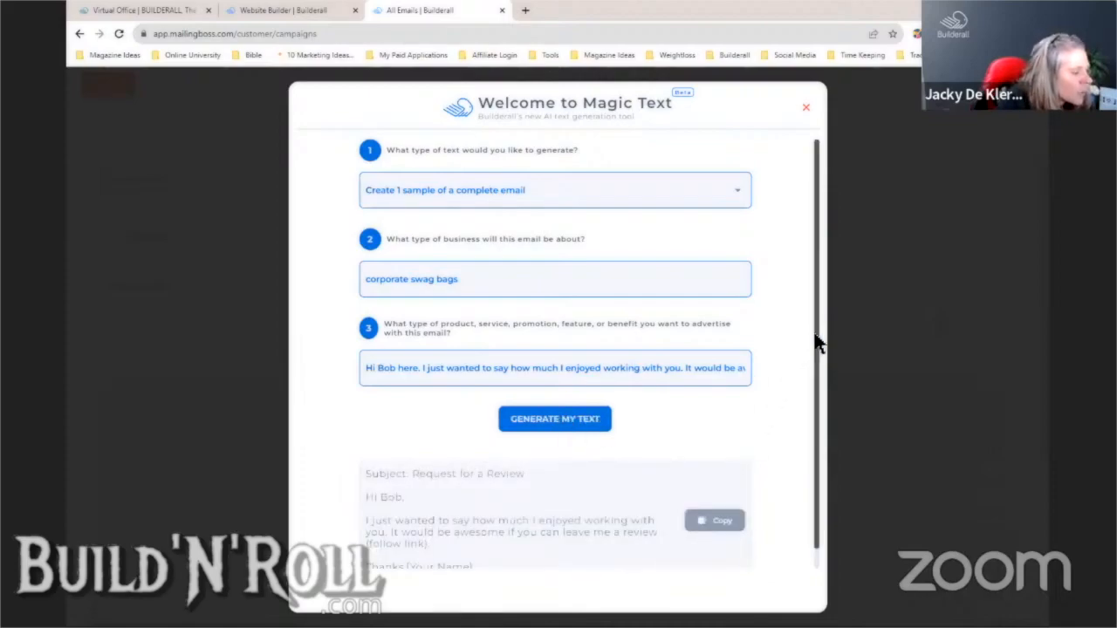
left_click_drag(816, 337, 804, 399)
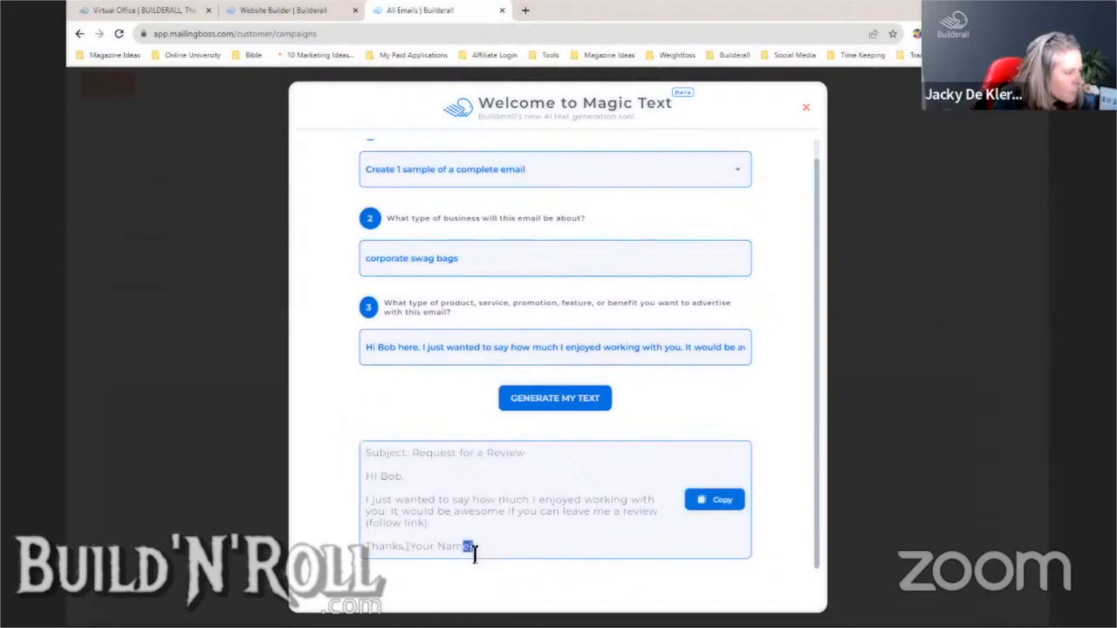
left_click_drag(474, 550, 361, 461)
right_click(364, 458)
left_click(384, 463)
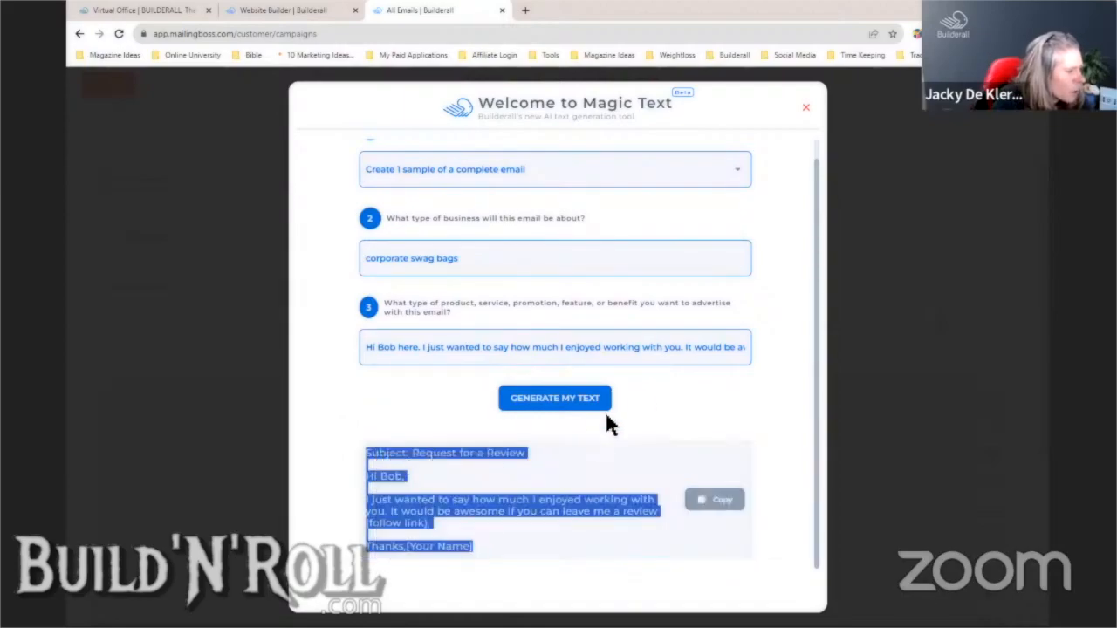
left_click(806, 108)
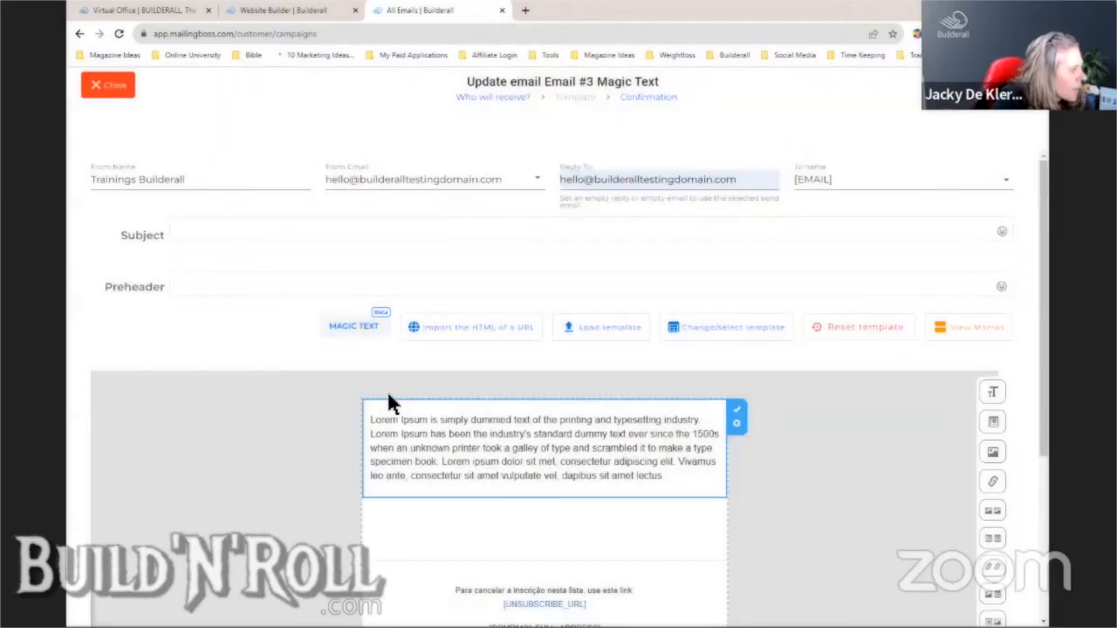
- Paste the generated email over the placeholder text and set the preheader to 'Request for a Review'
left_click(428, 434)
key("ctrl+a")
key("ctrl+v")
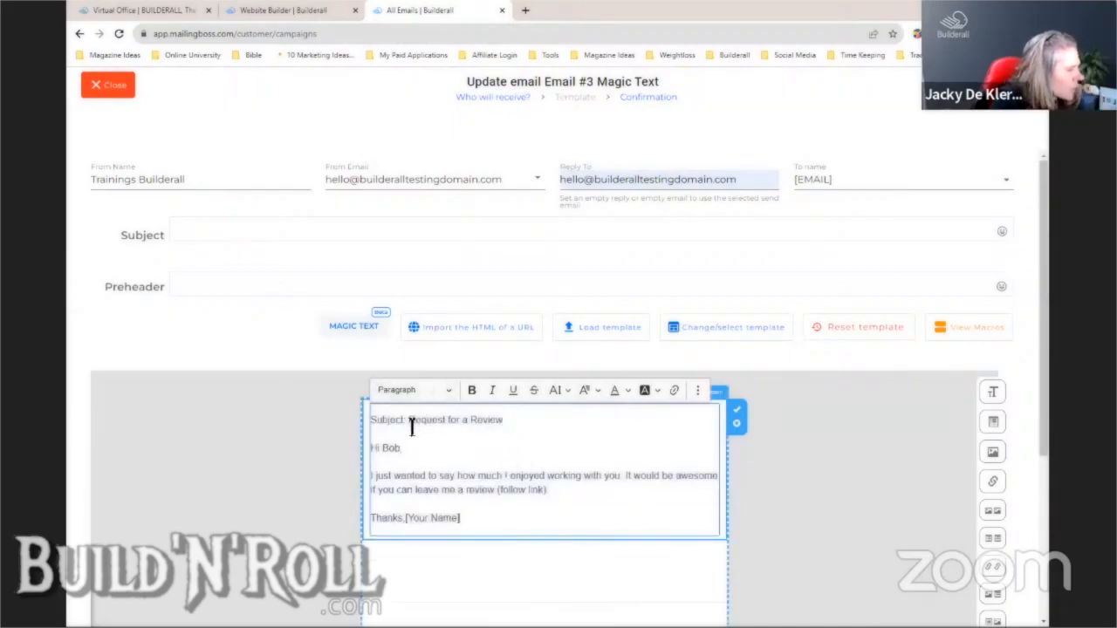
left_click_drag(409, 420, 503, 422)
right_click(489, 419)
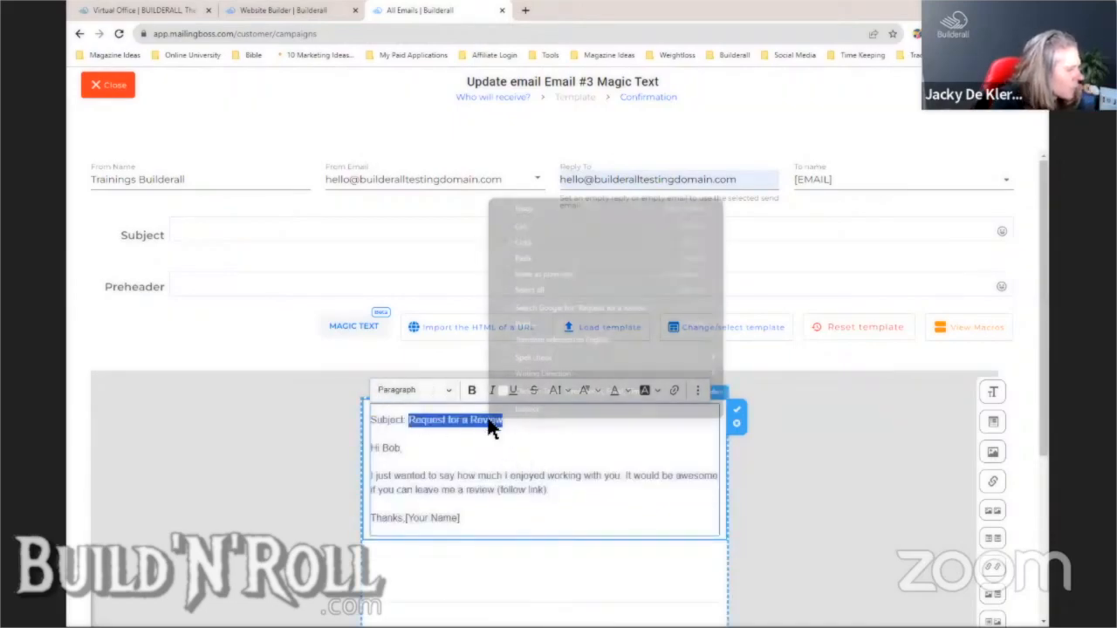
left_click(526, 242)
left_click(210, 281)
key("ctrl+v")
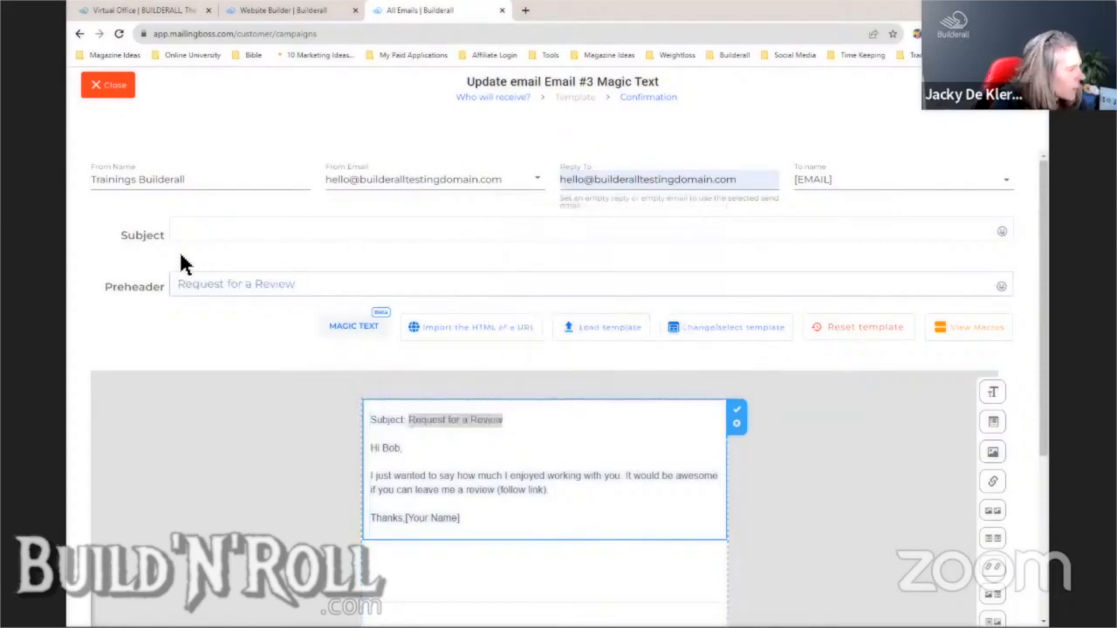
- Set the subject to 'Corporate Swag Bag' and delete the subject line from the body
left_click(209, 229)
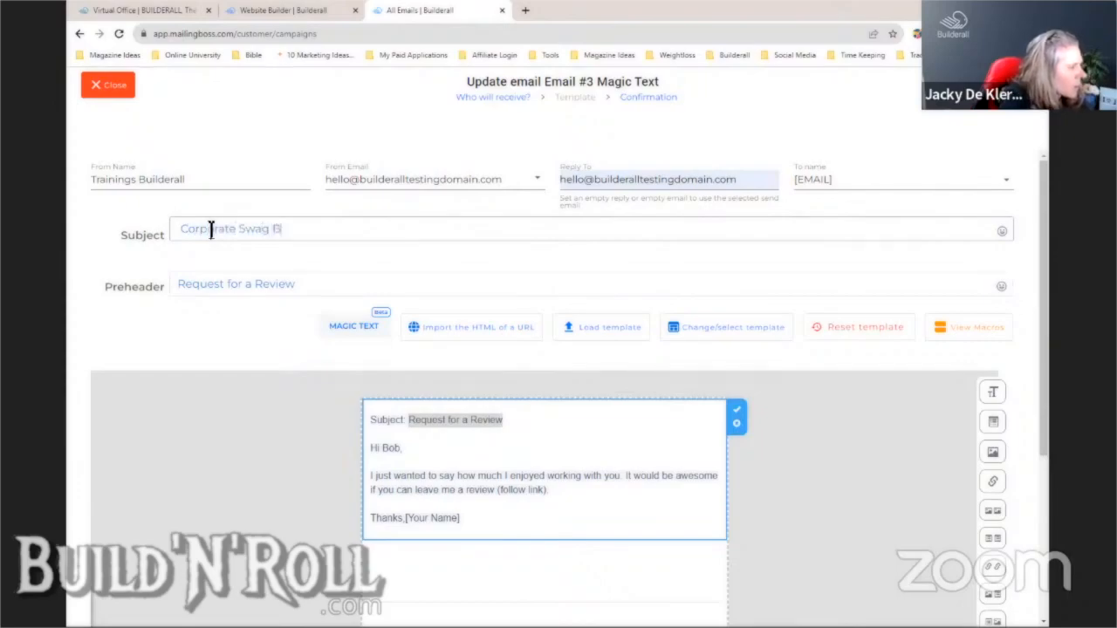
type("g")
left_click(501, 464)
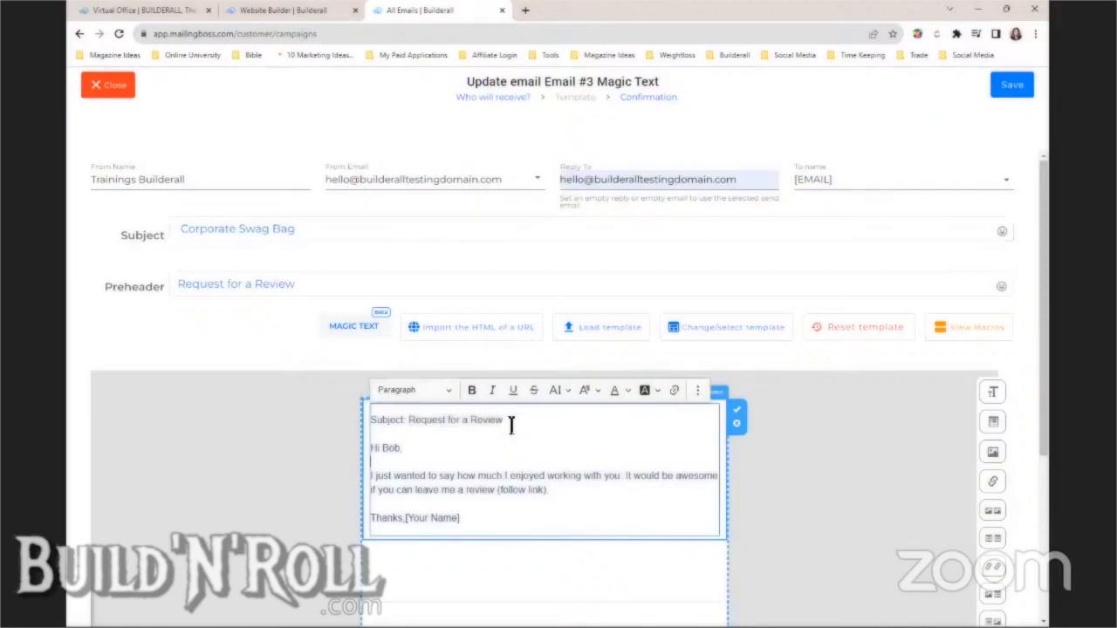
left_click_drag(511, 421, 371, 420)
key("BackSpace")
key("BackSpace")
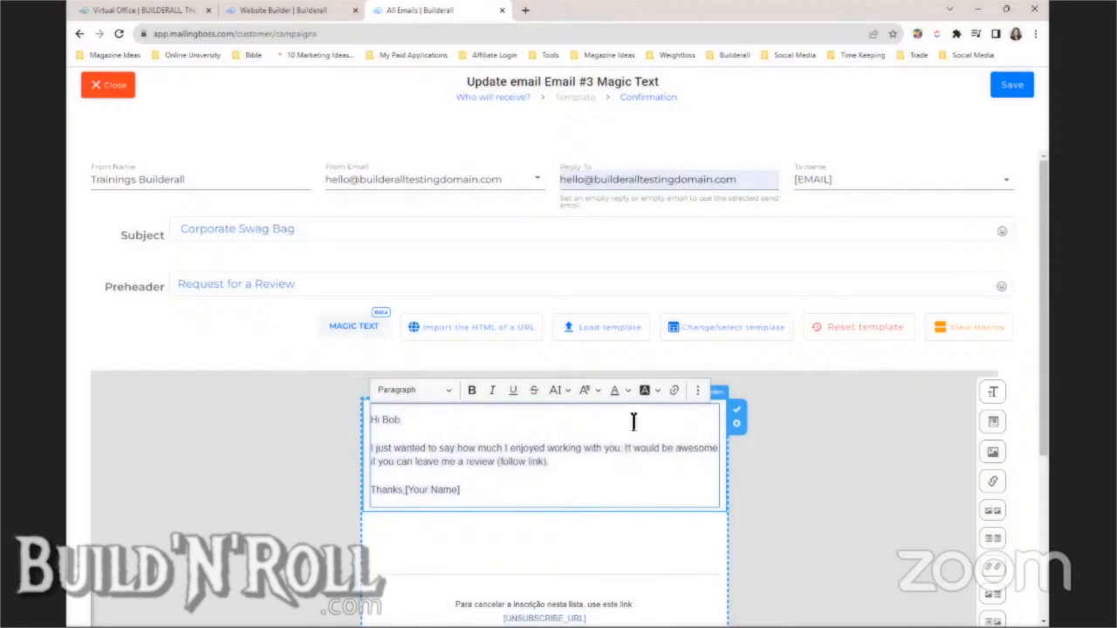
- Replace the recipient's name after 'Hi' with the Only First Name macro
key("Return")
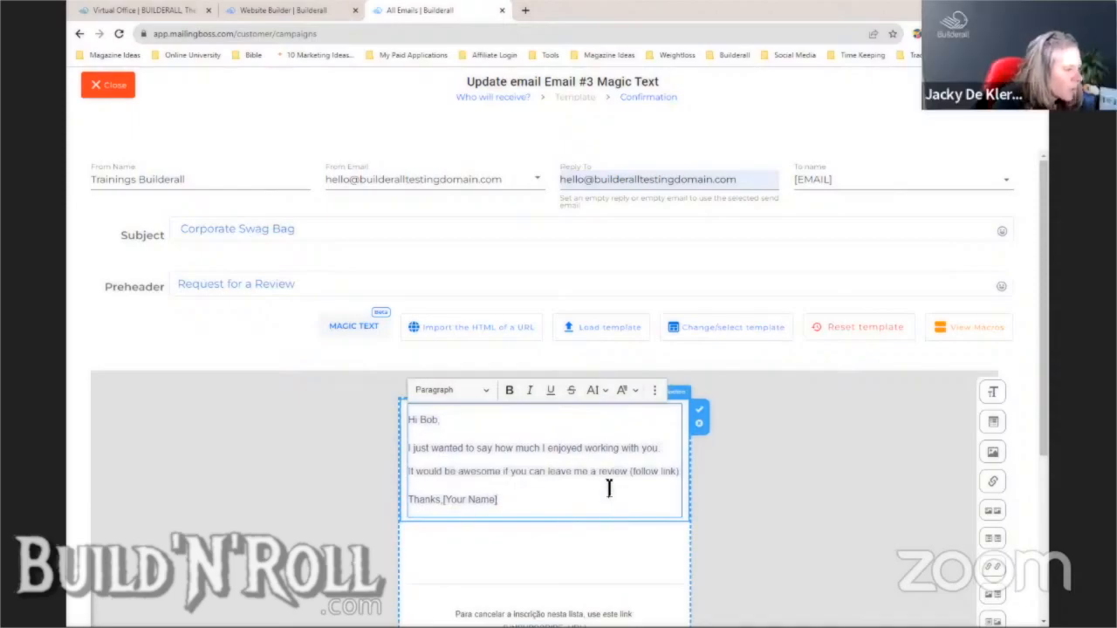
left_click_drag(426, 419, 459, 418)
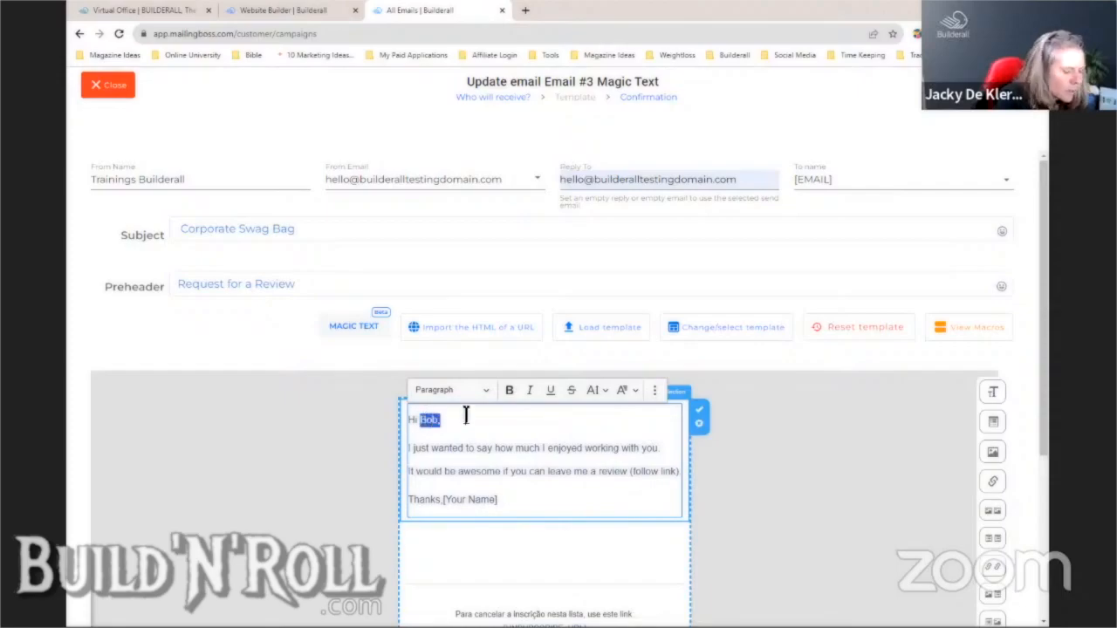
key("BackSpace")
left_click(982, 325)
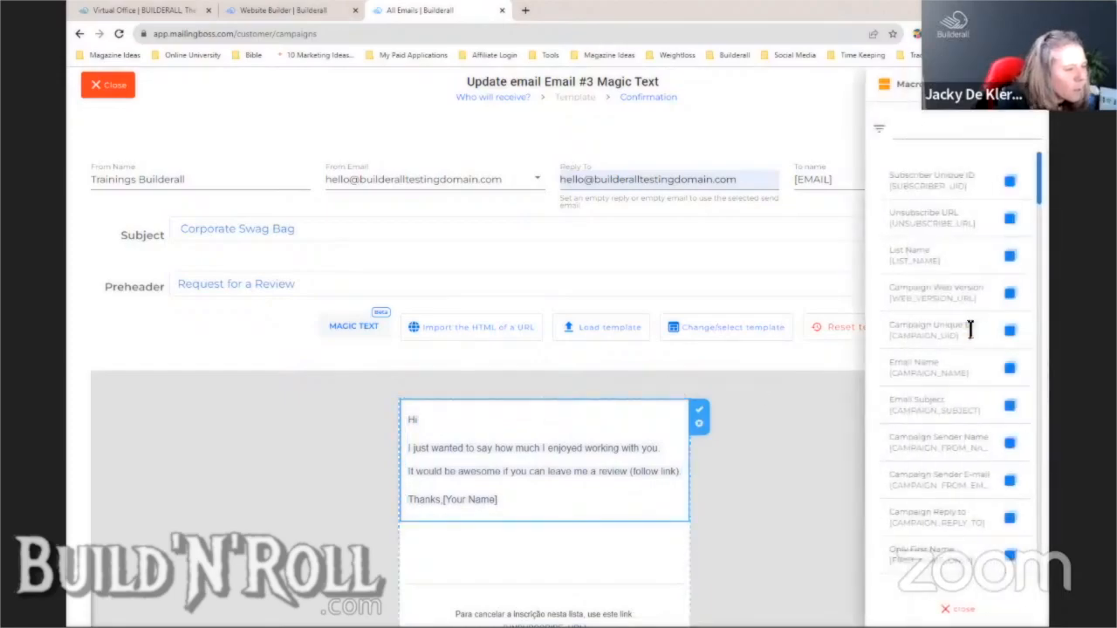
left_click(1010, 557)
left_click(437, 421)
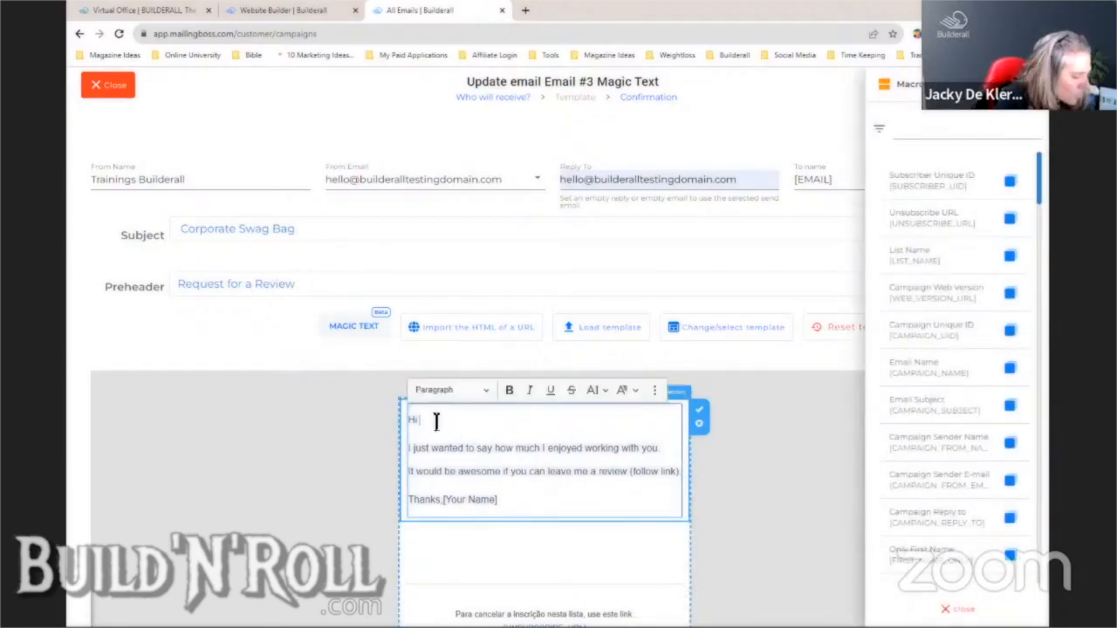
key("ctrl+v")
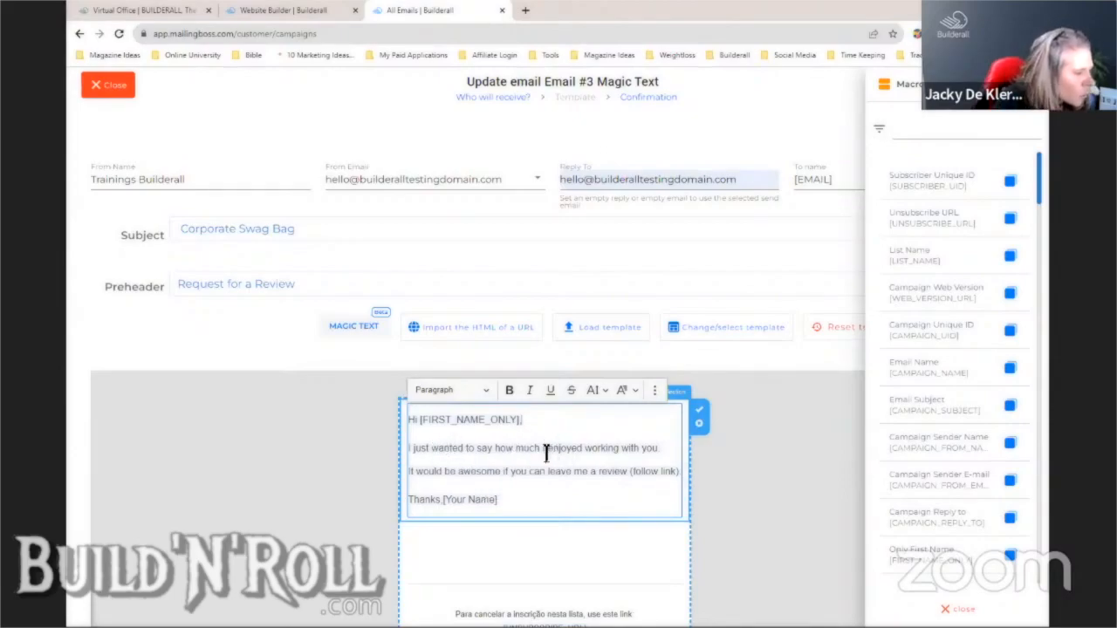
- Delete 'enjoyed working with you.' and change 'me a review' to 'us a review'
left_click_drag(546, 451, 665, 458)
key("BackSpace")
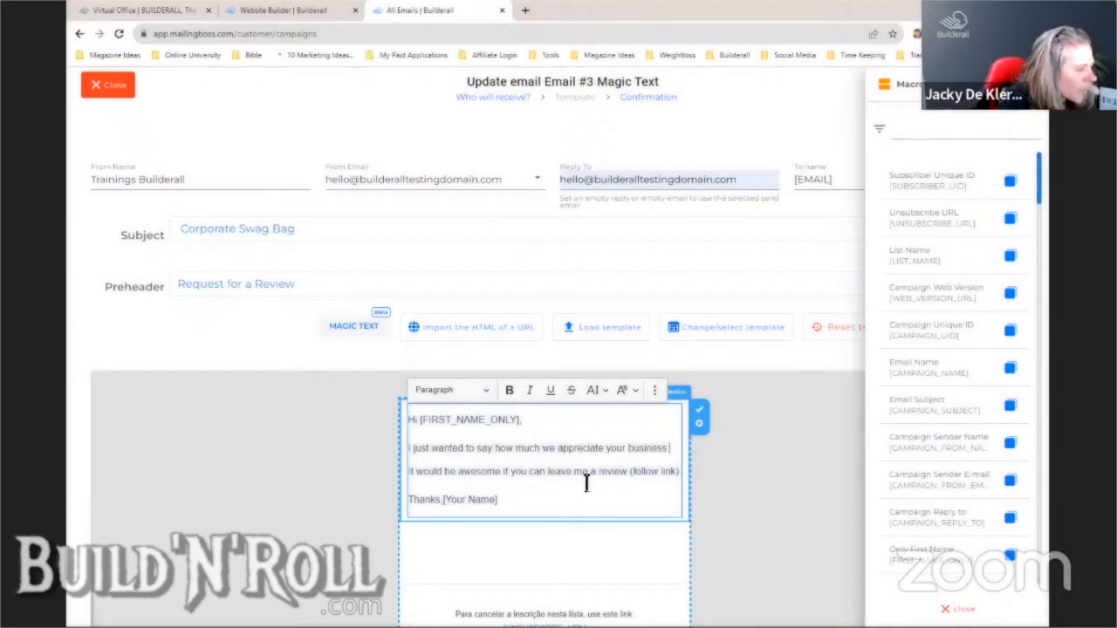
left_click_drag(575, 476, 632, 477)
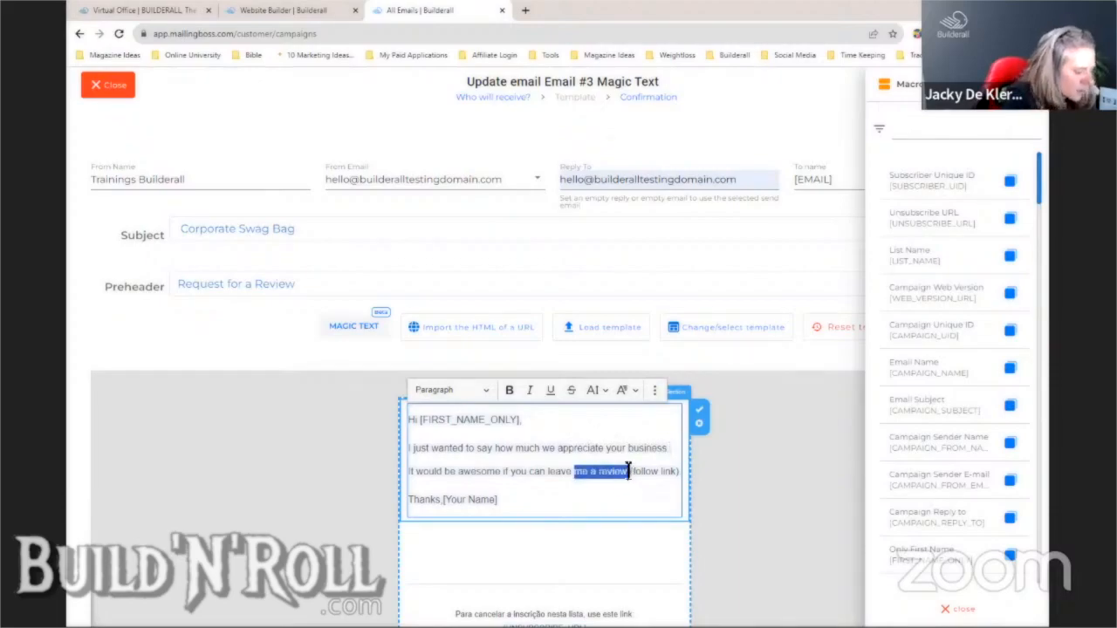
type("us a review")
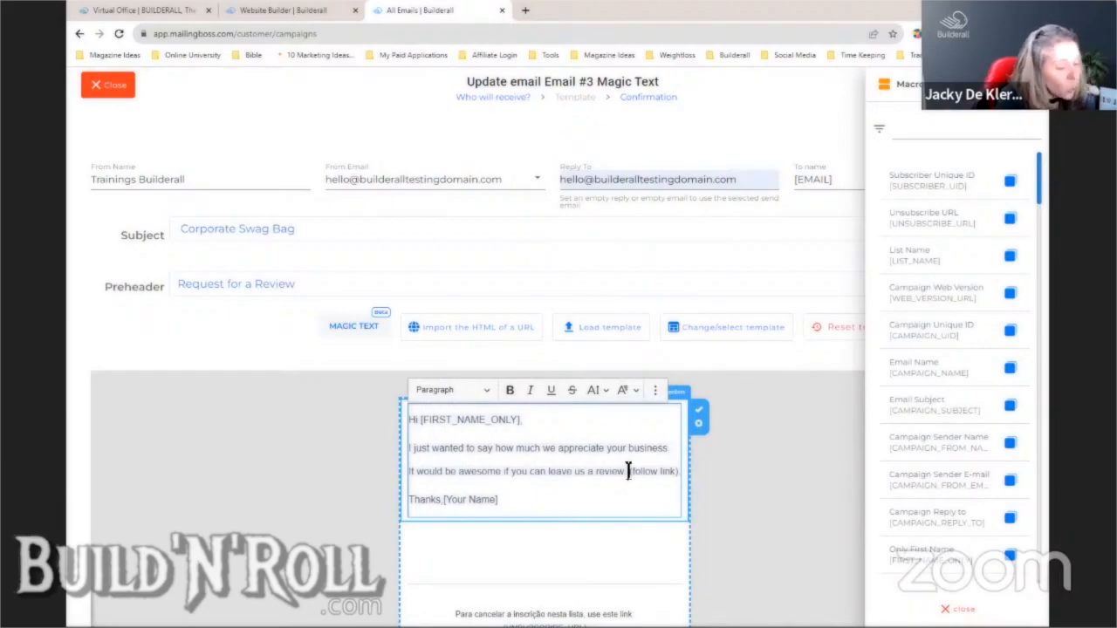
left_click(704, 419)
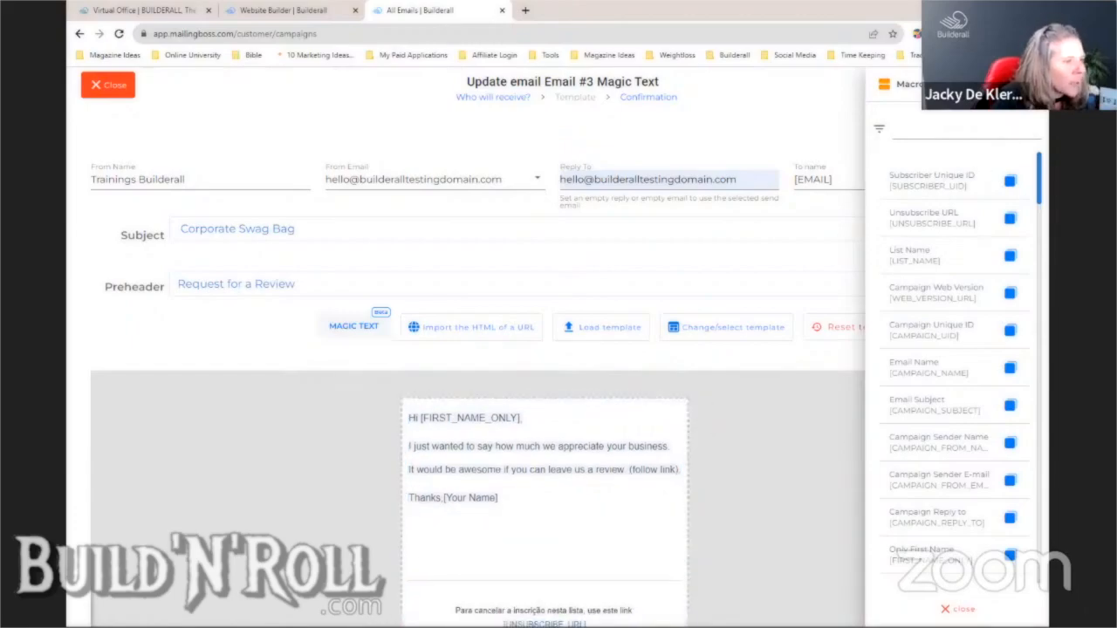
left_click(1026, 85)
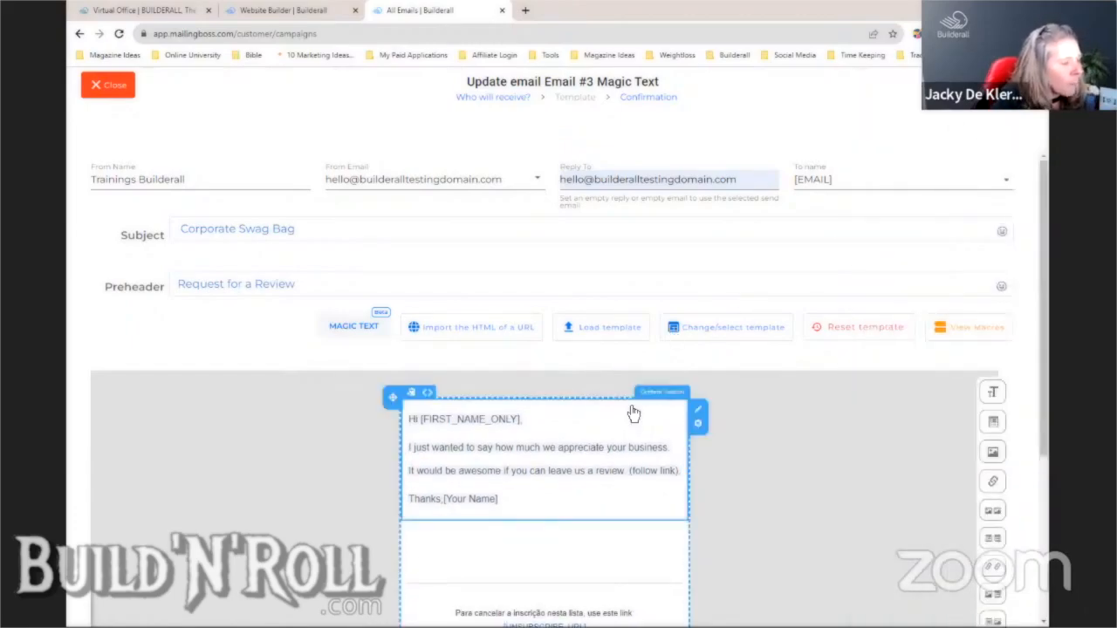
- Continue to the Confirmation step and save Email #3 Magic Text as a draft
left_click(893, 326)
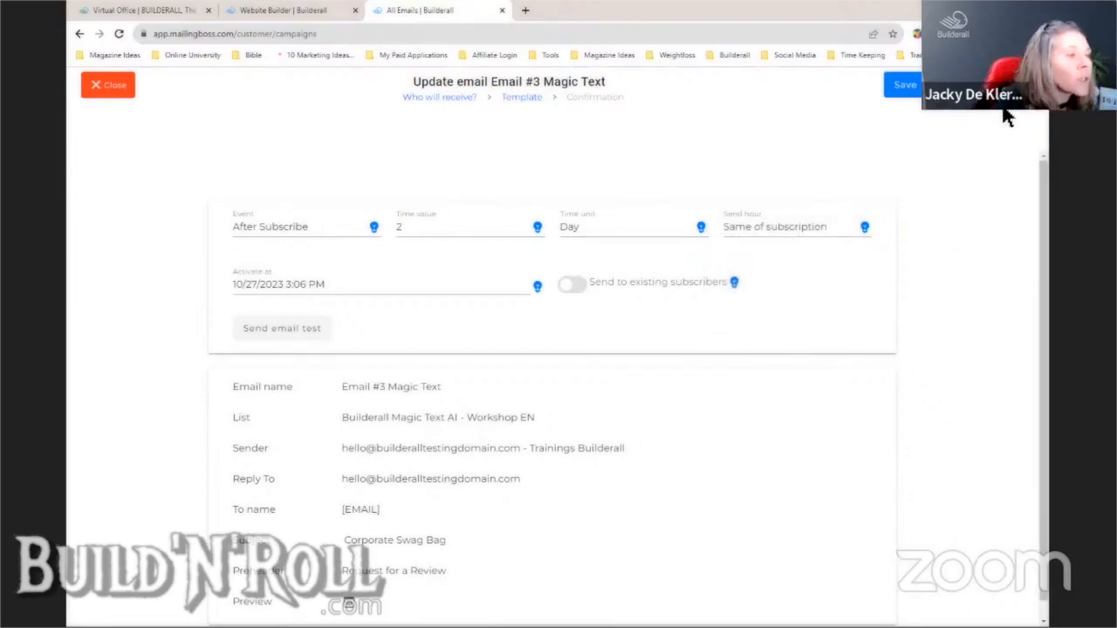
left_click(907, 87)
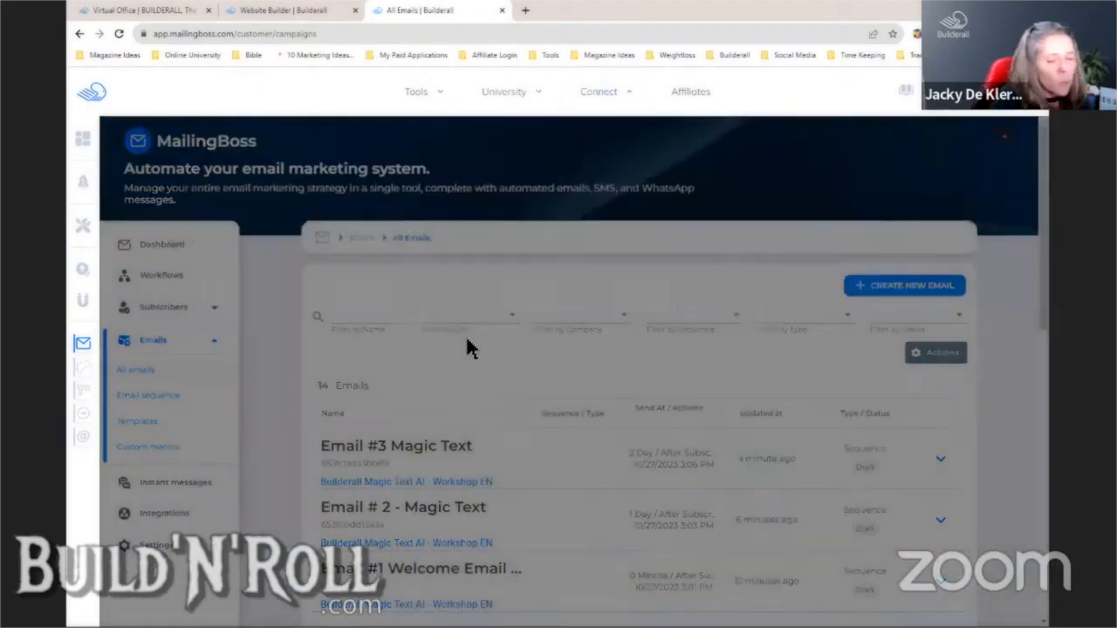
mouse_move(70, 301)
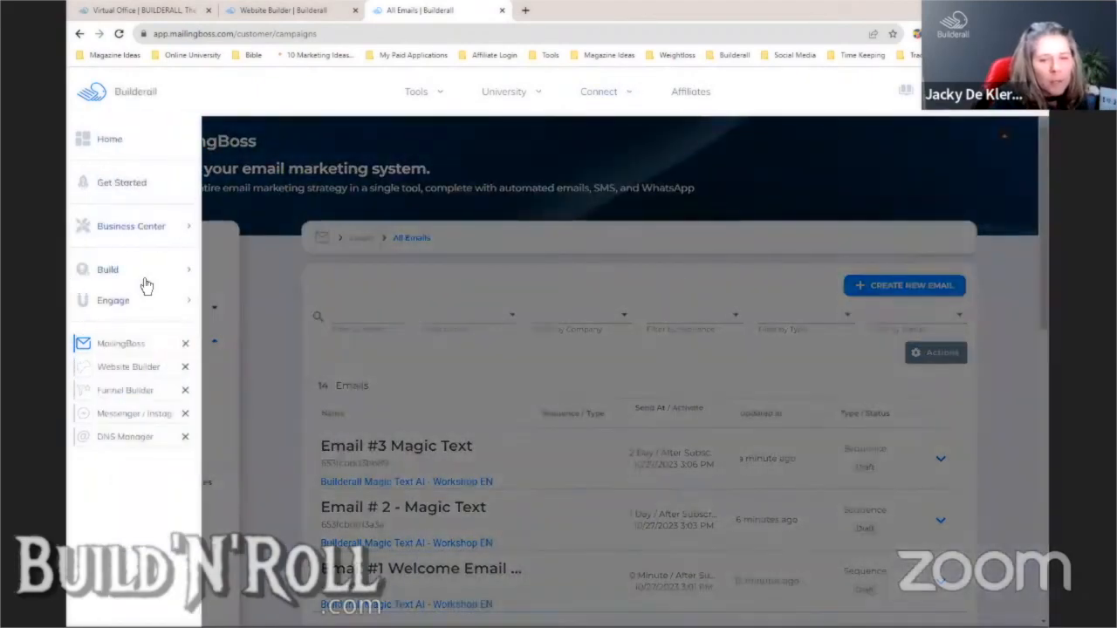